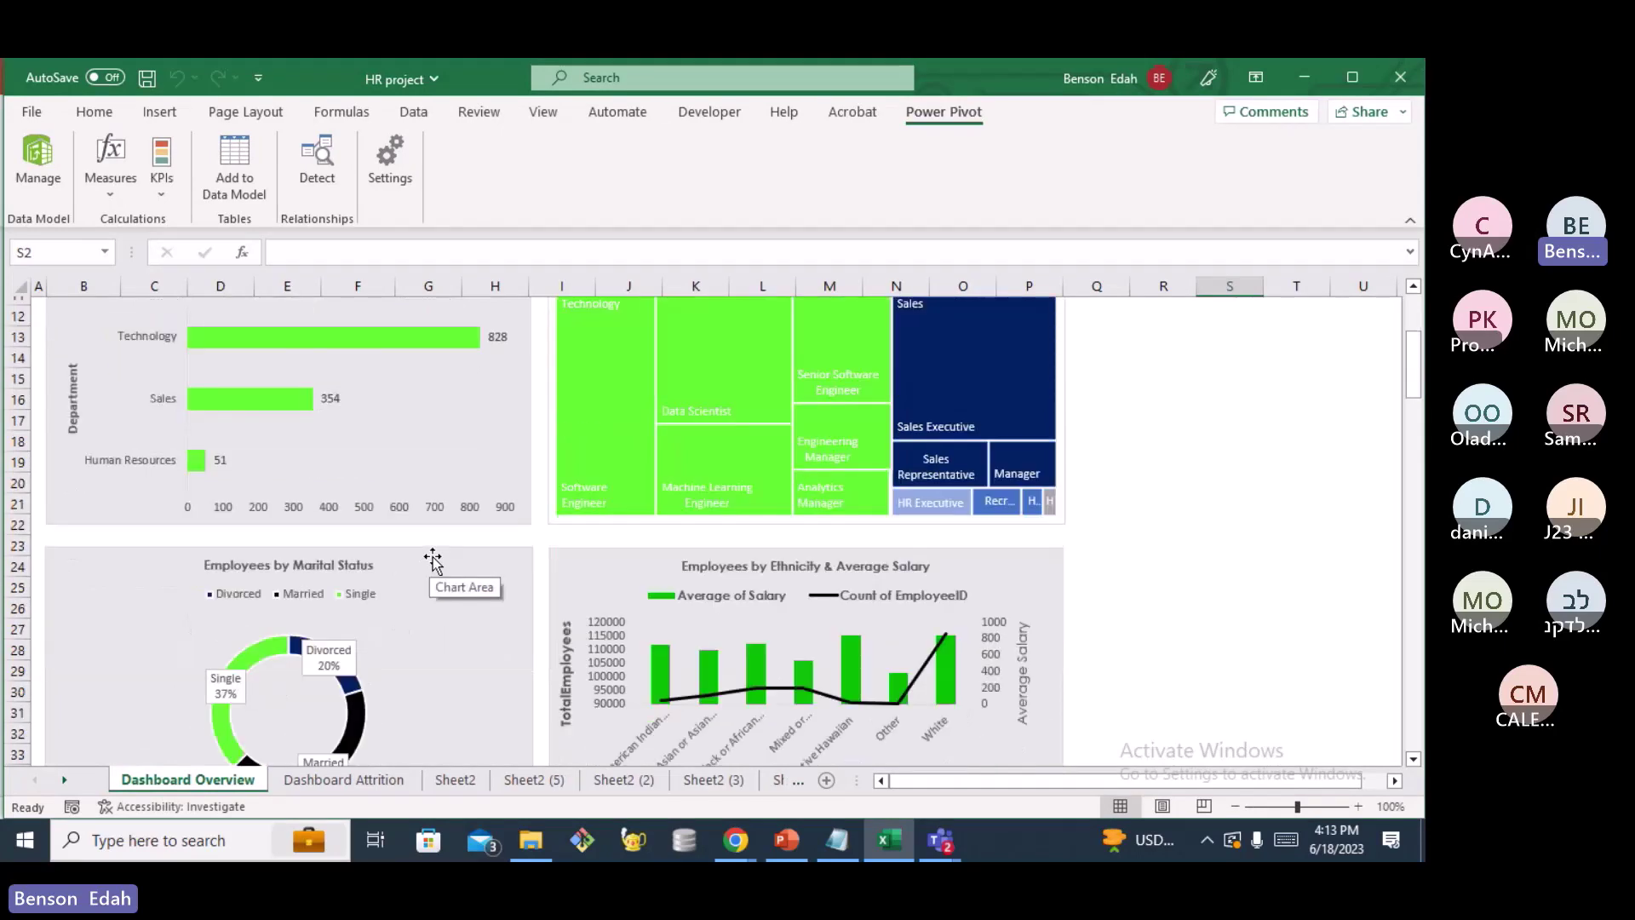
scroll(433, 560, down, 2)
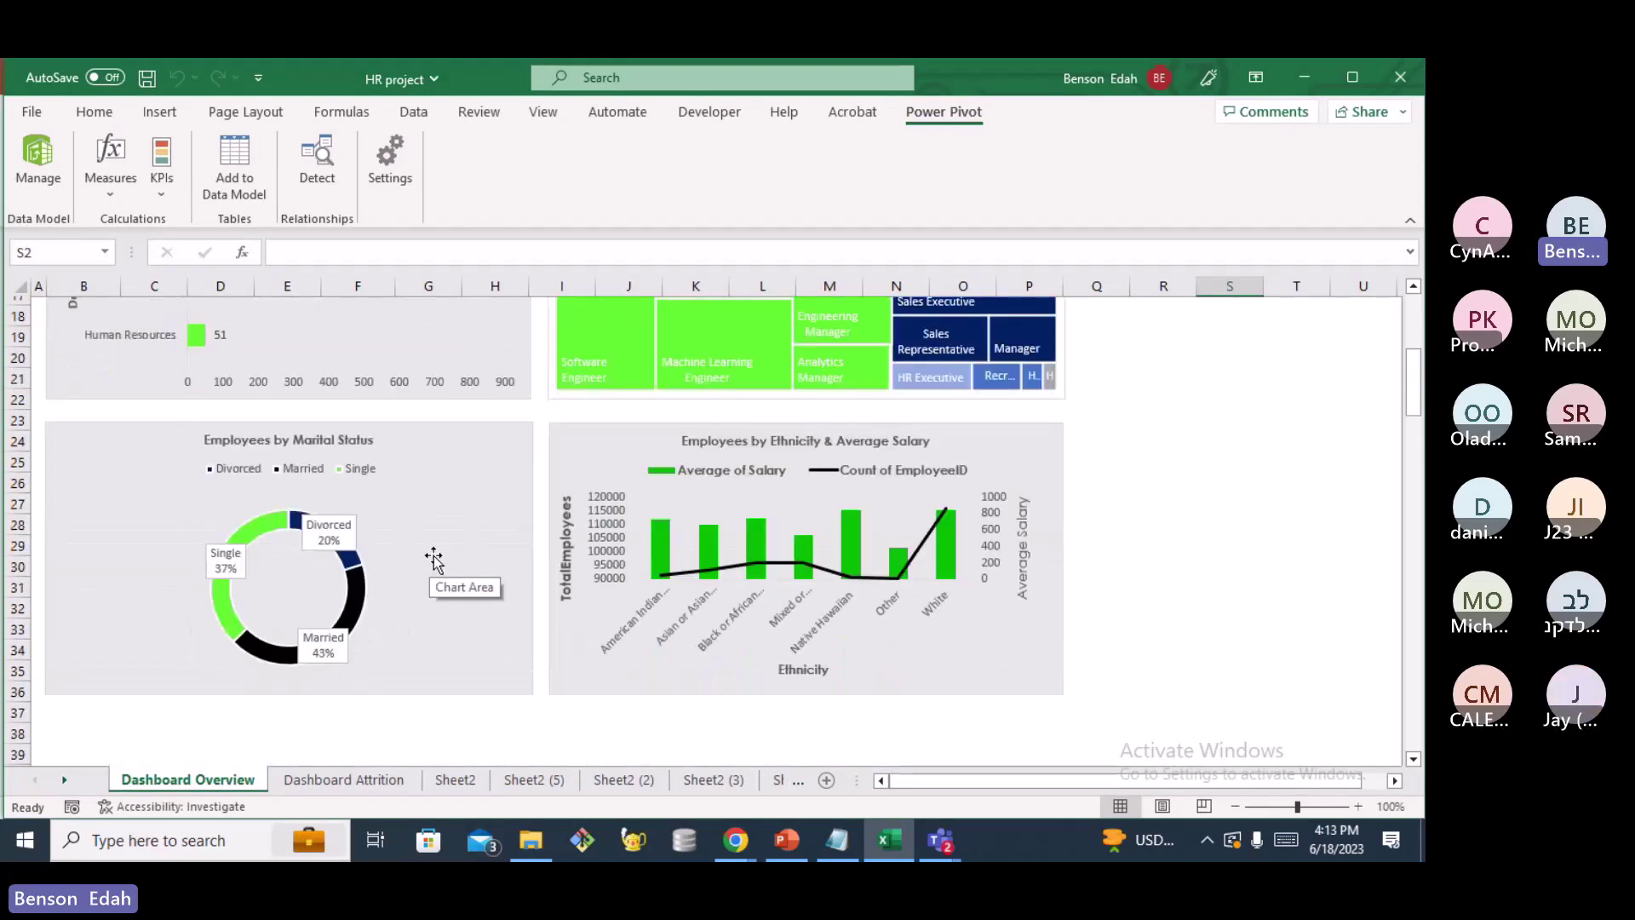
Bring the Datasets folder window to the front
scroll(436, 558, up, 6)
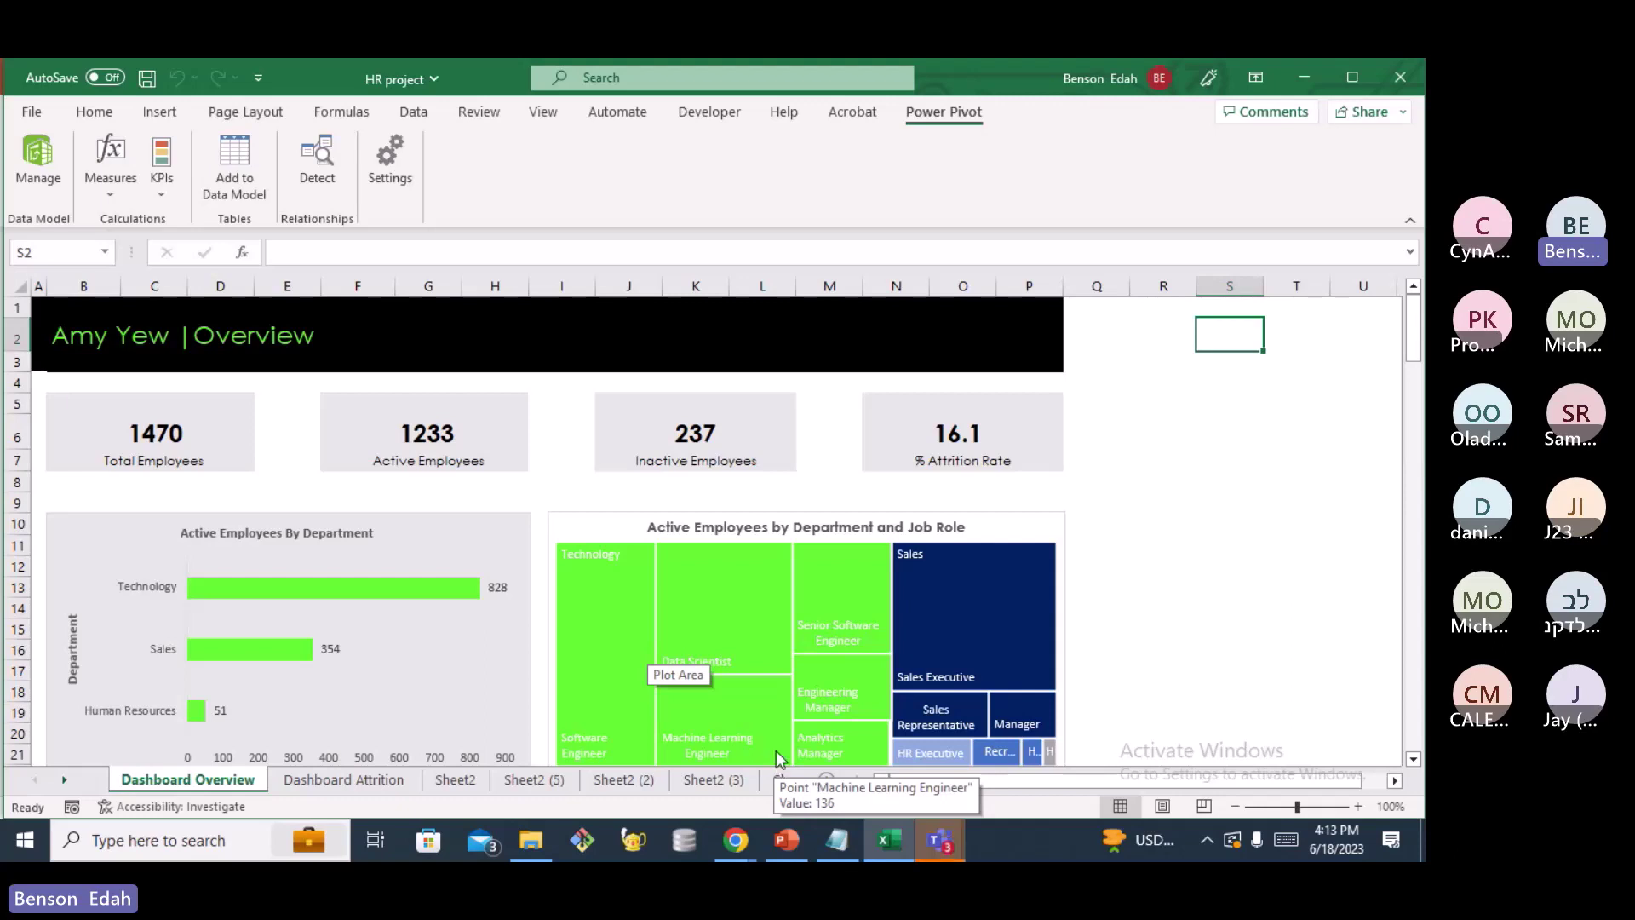
click(536, 846)
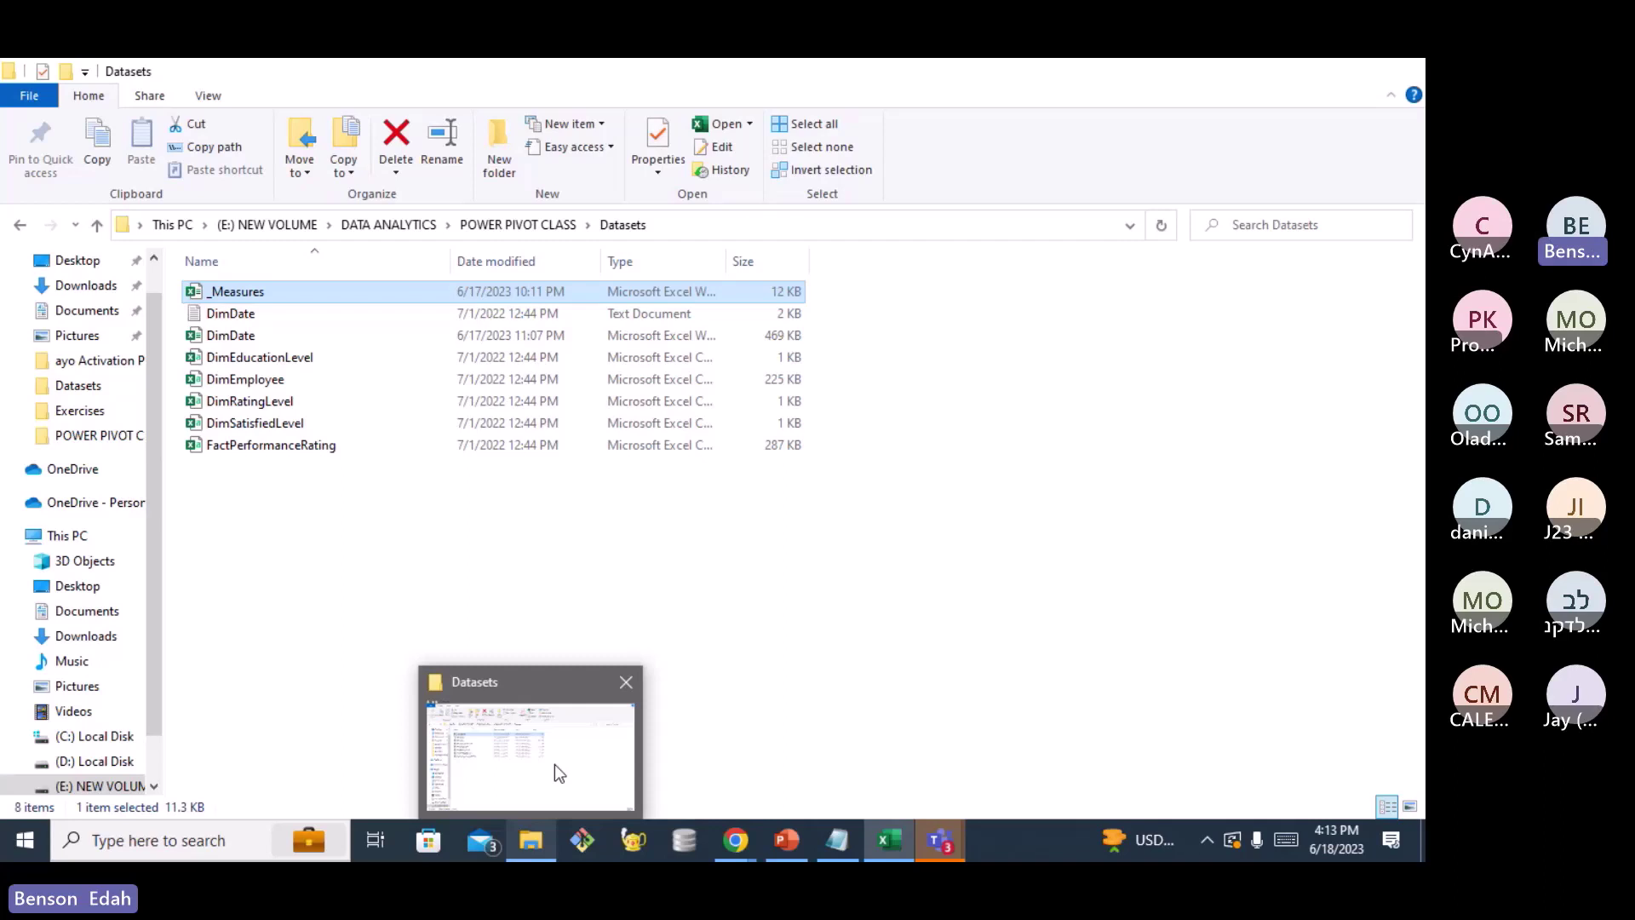
click(554, 764)
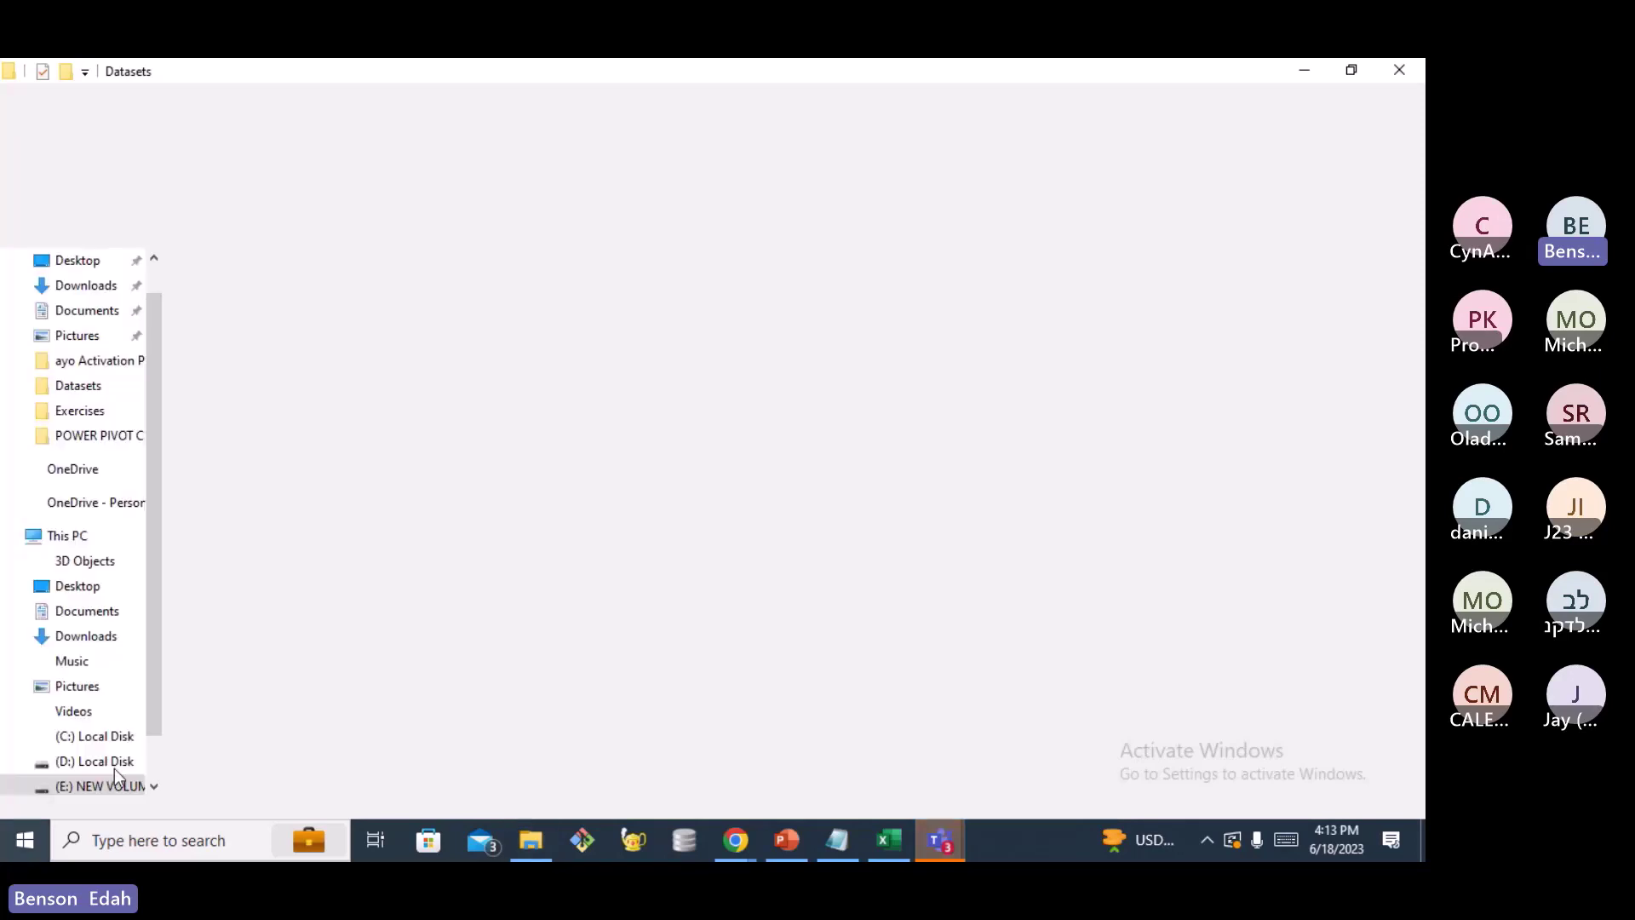
Review Excel Options' COM Add-ins list and close it without changes
key(super)
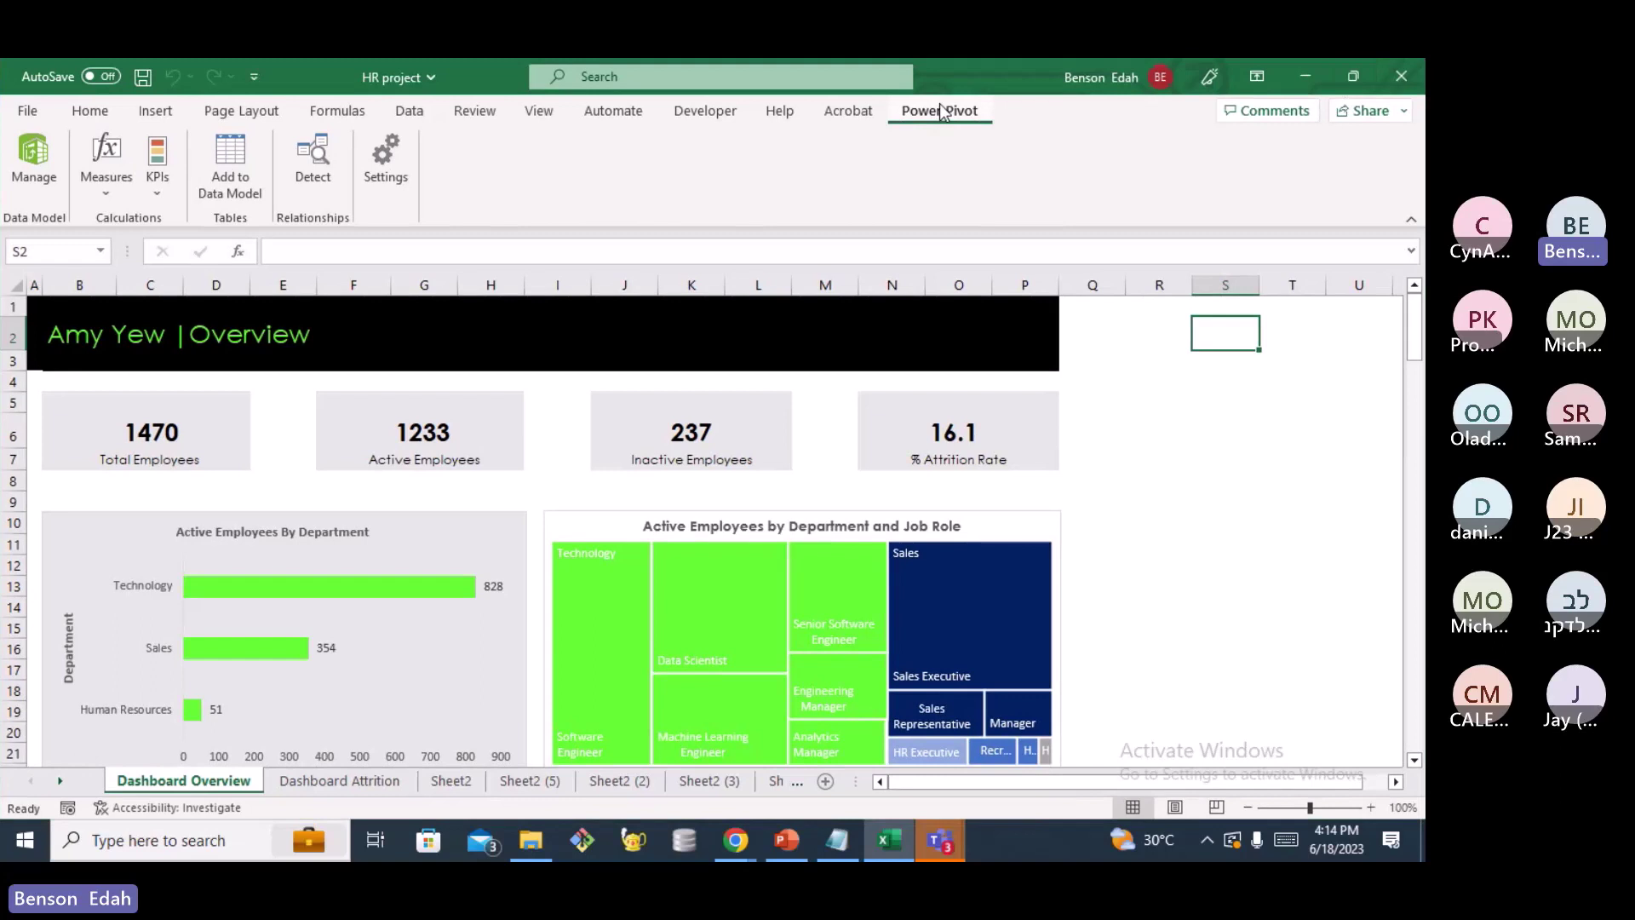
click(31, 111)
click(83, 754)
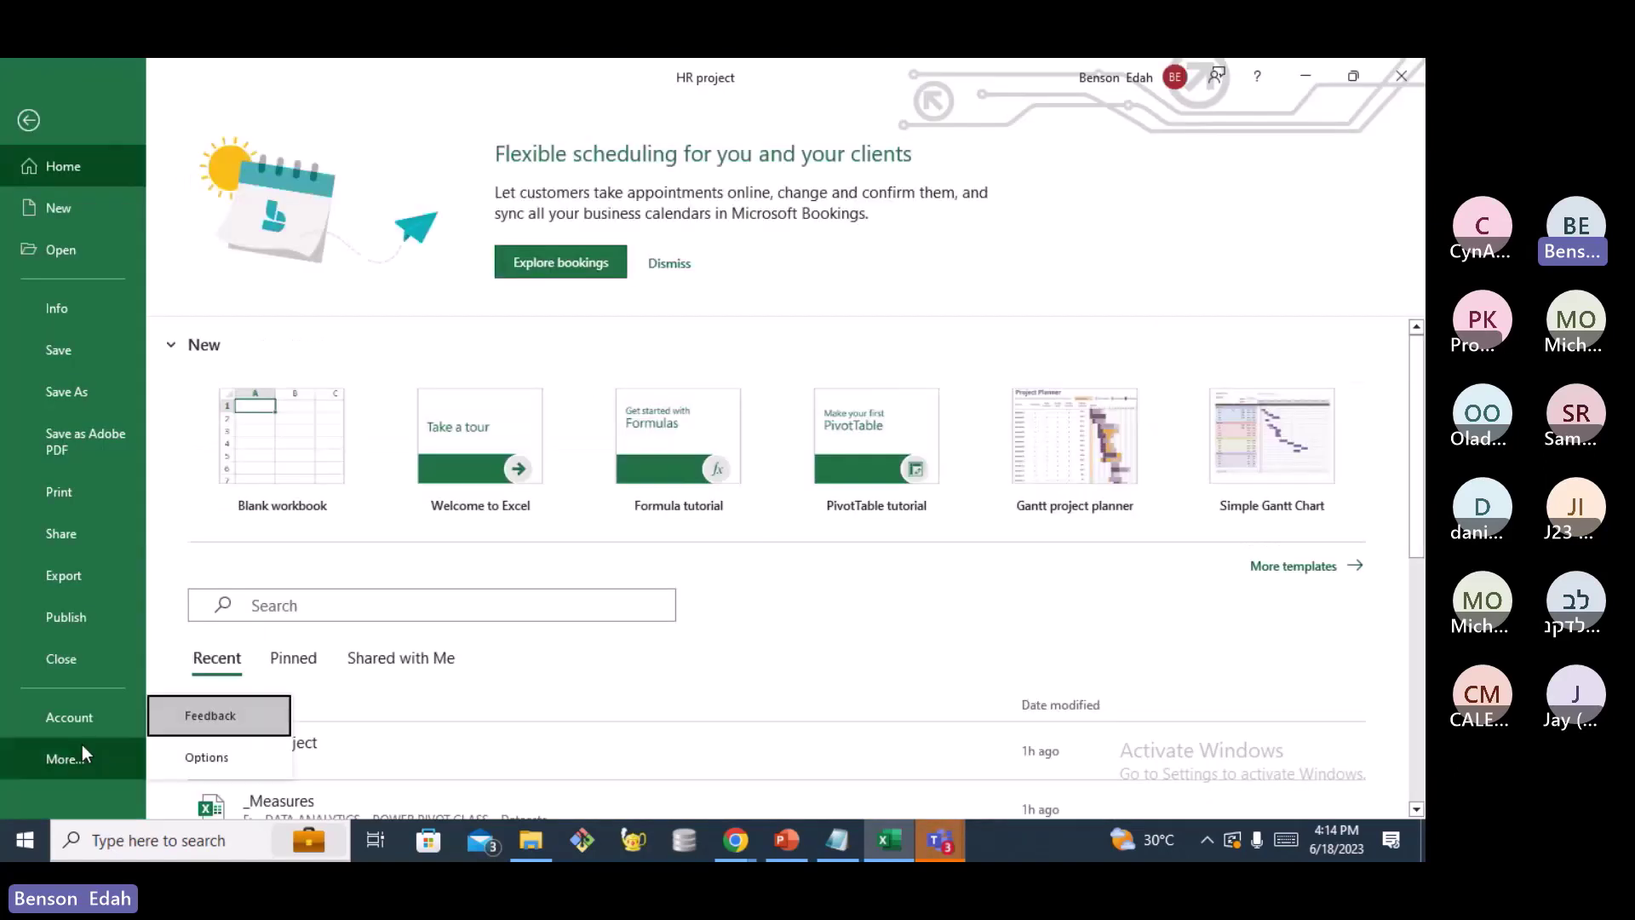
click(209, 767)
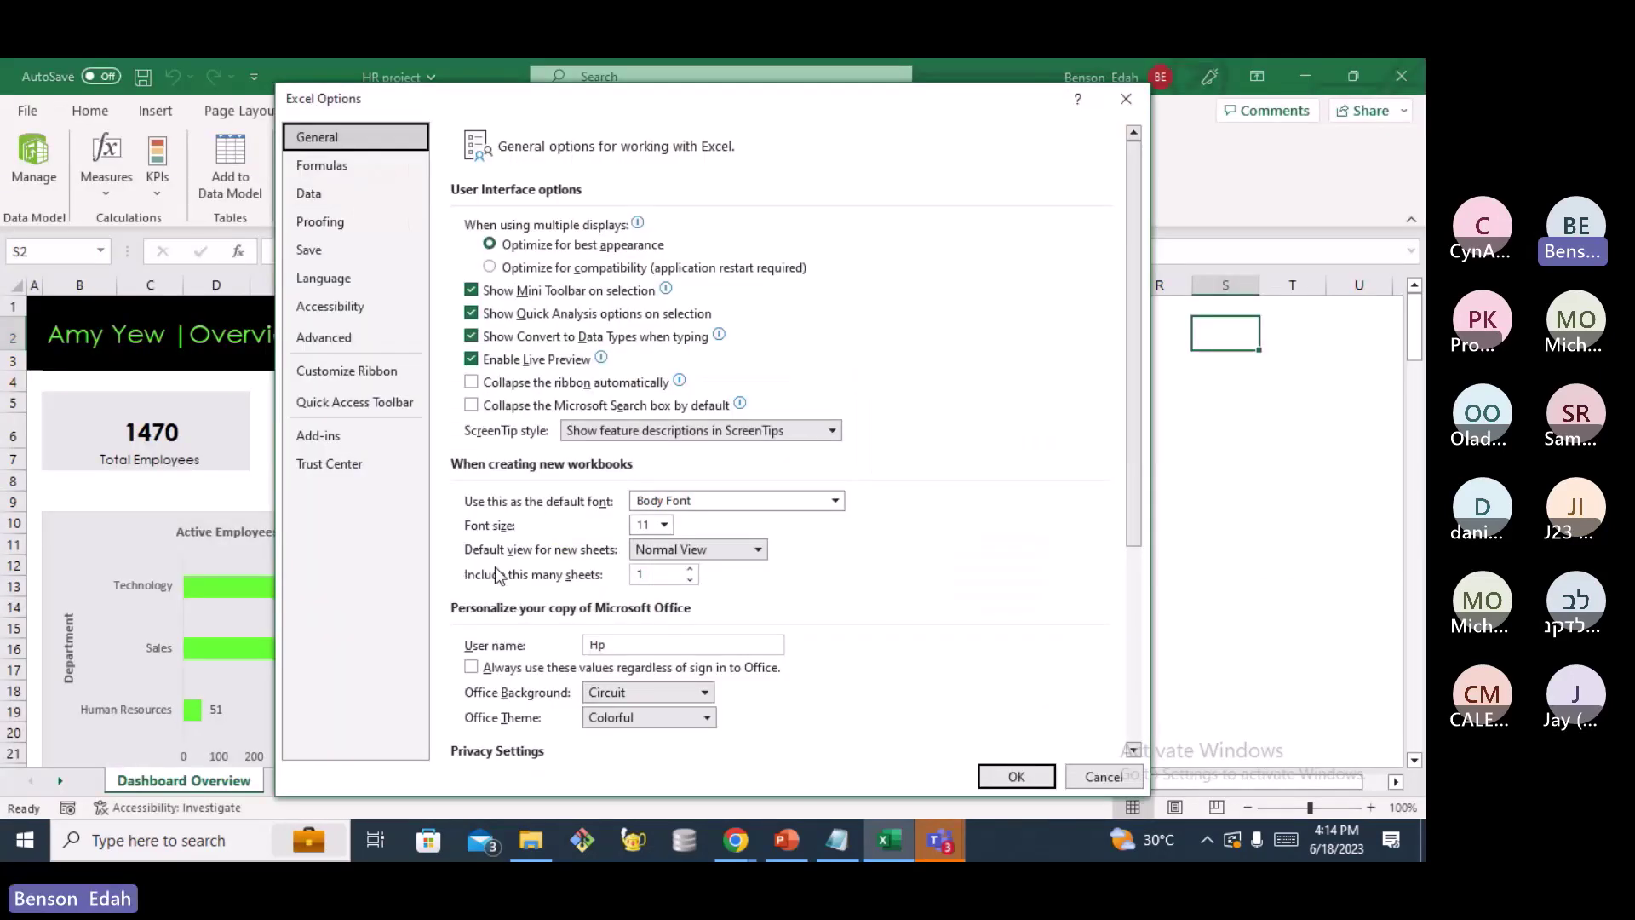
click(340, 436)
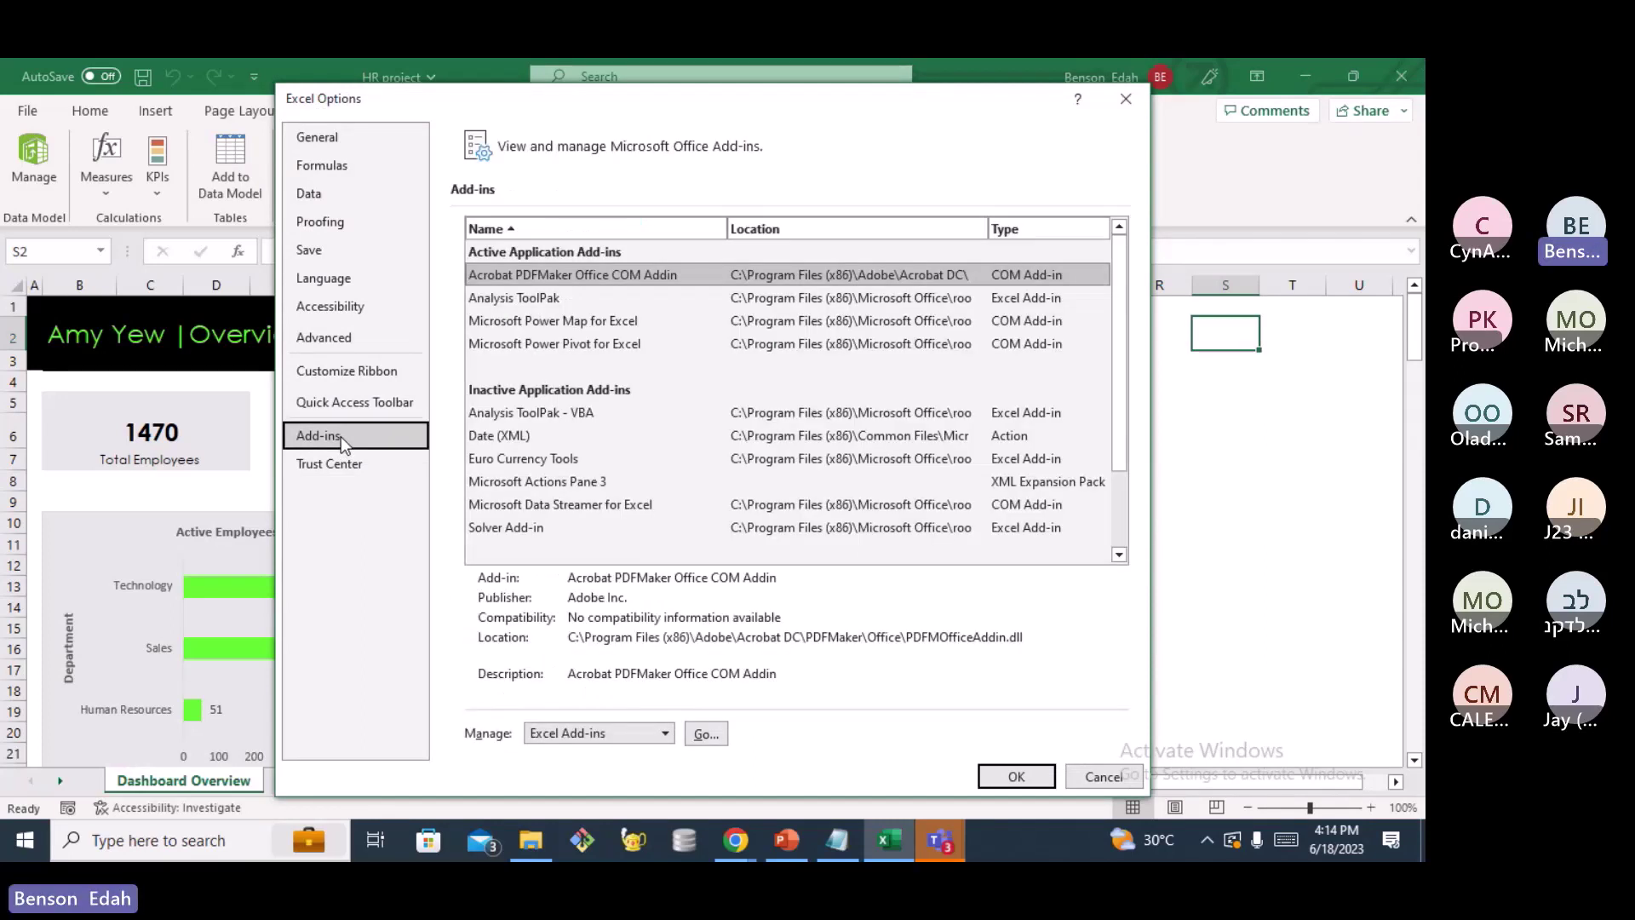
click(666, 733)
click(666, 731)
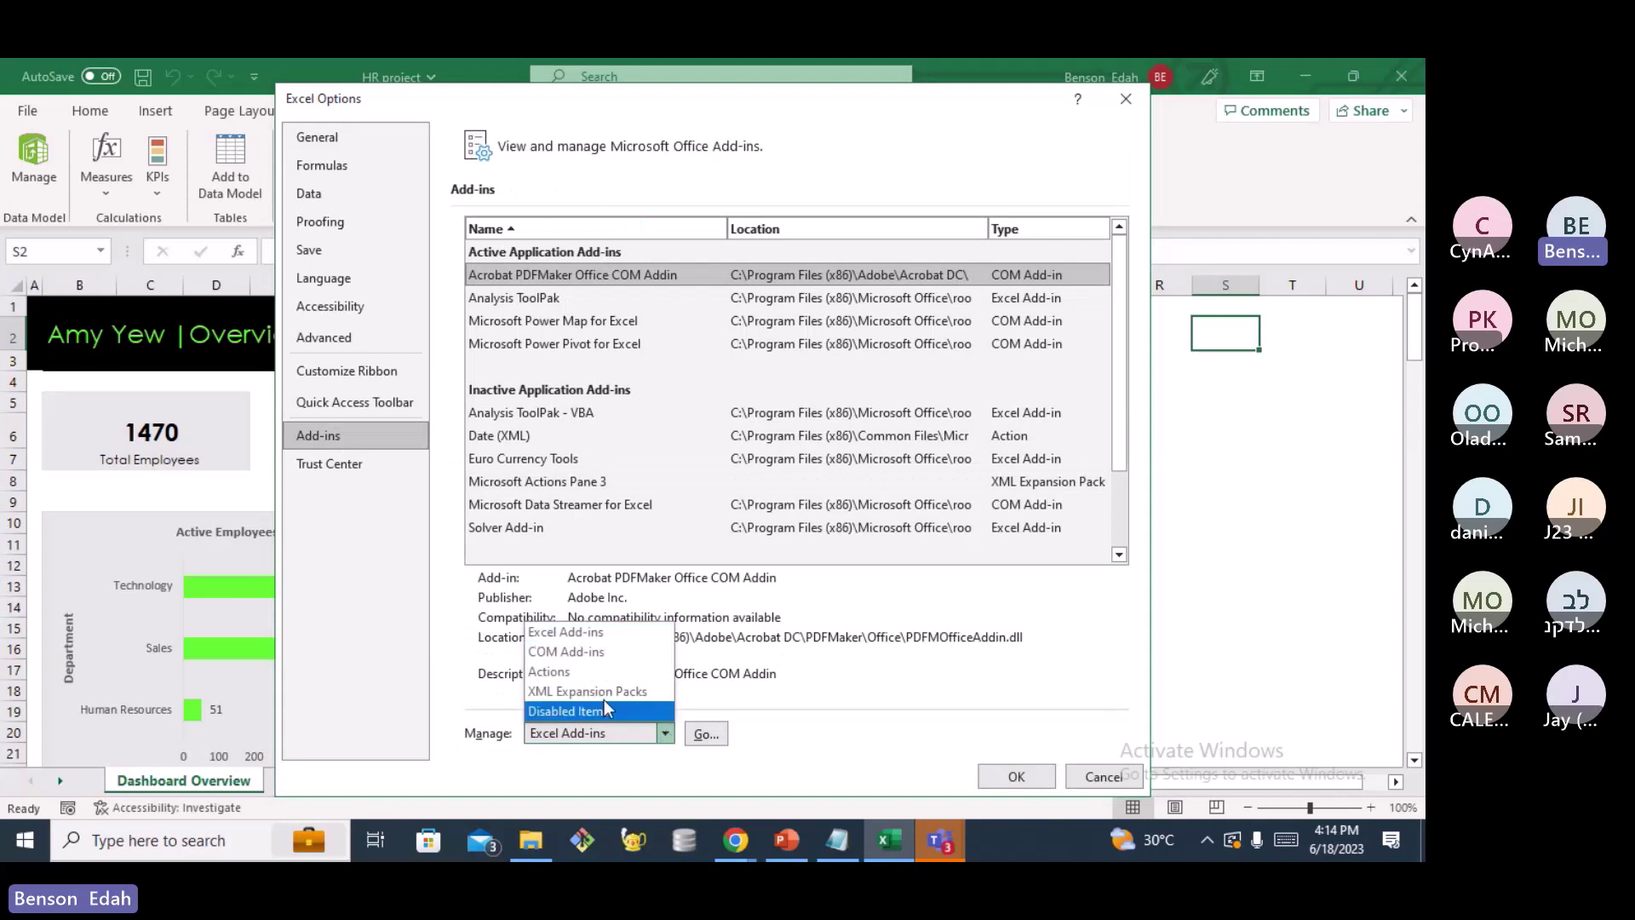
click(591, 651)
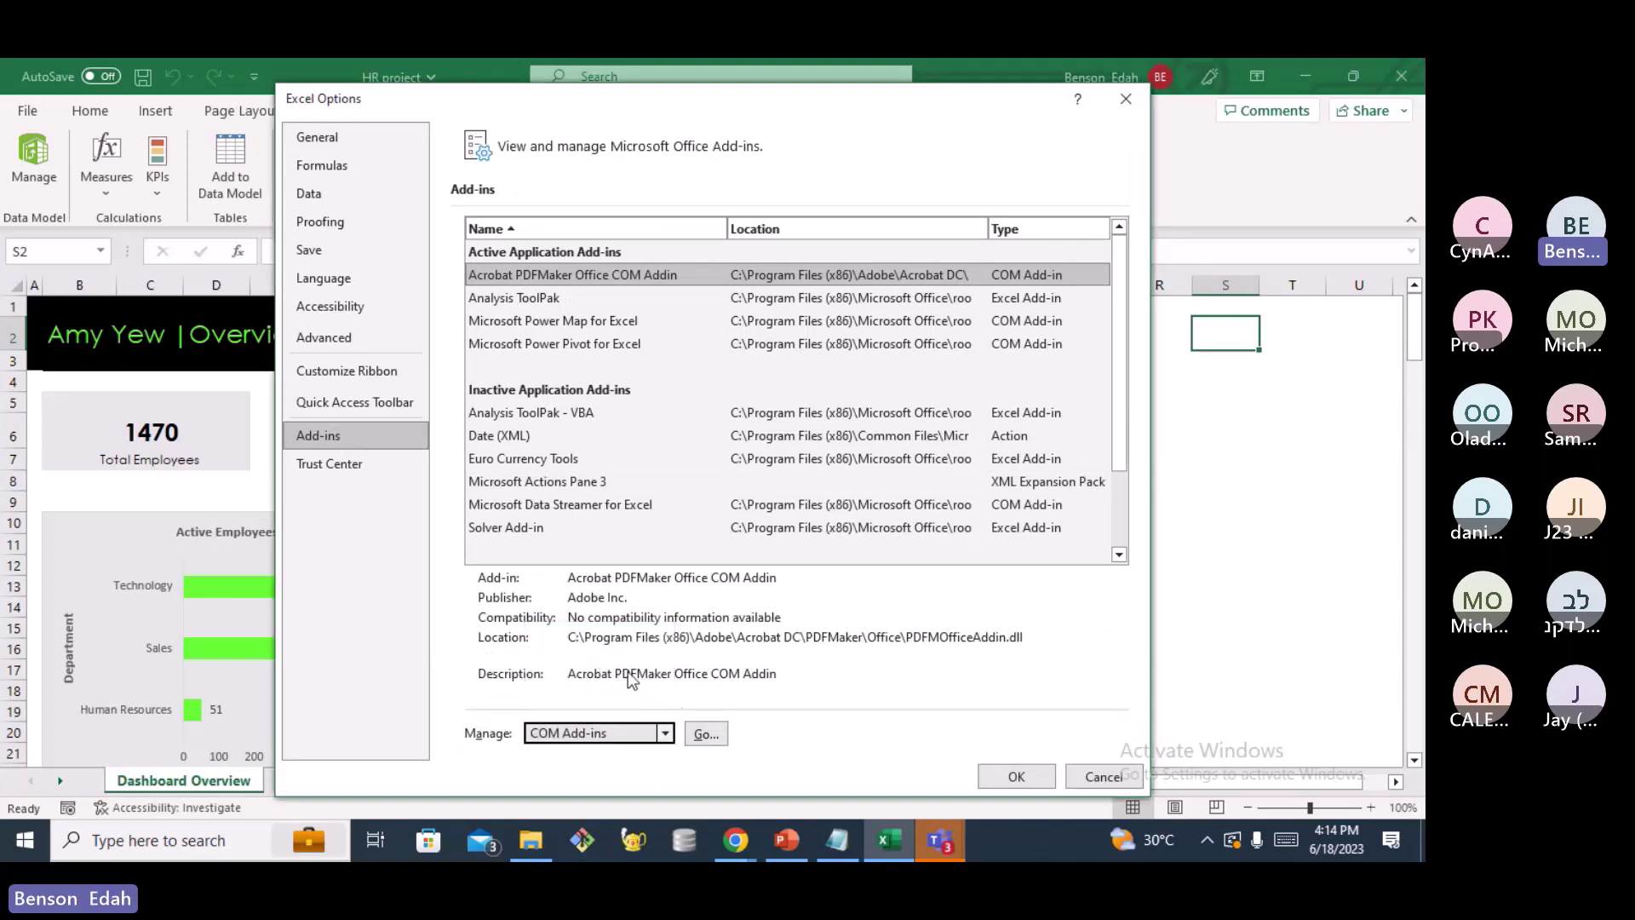
click(707, 734)
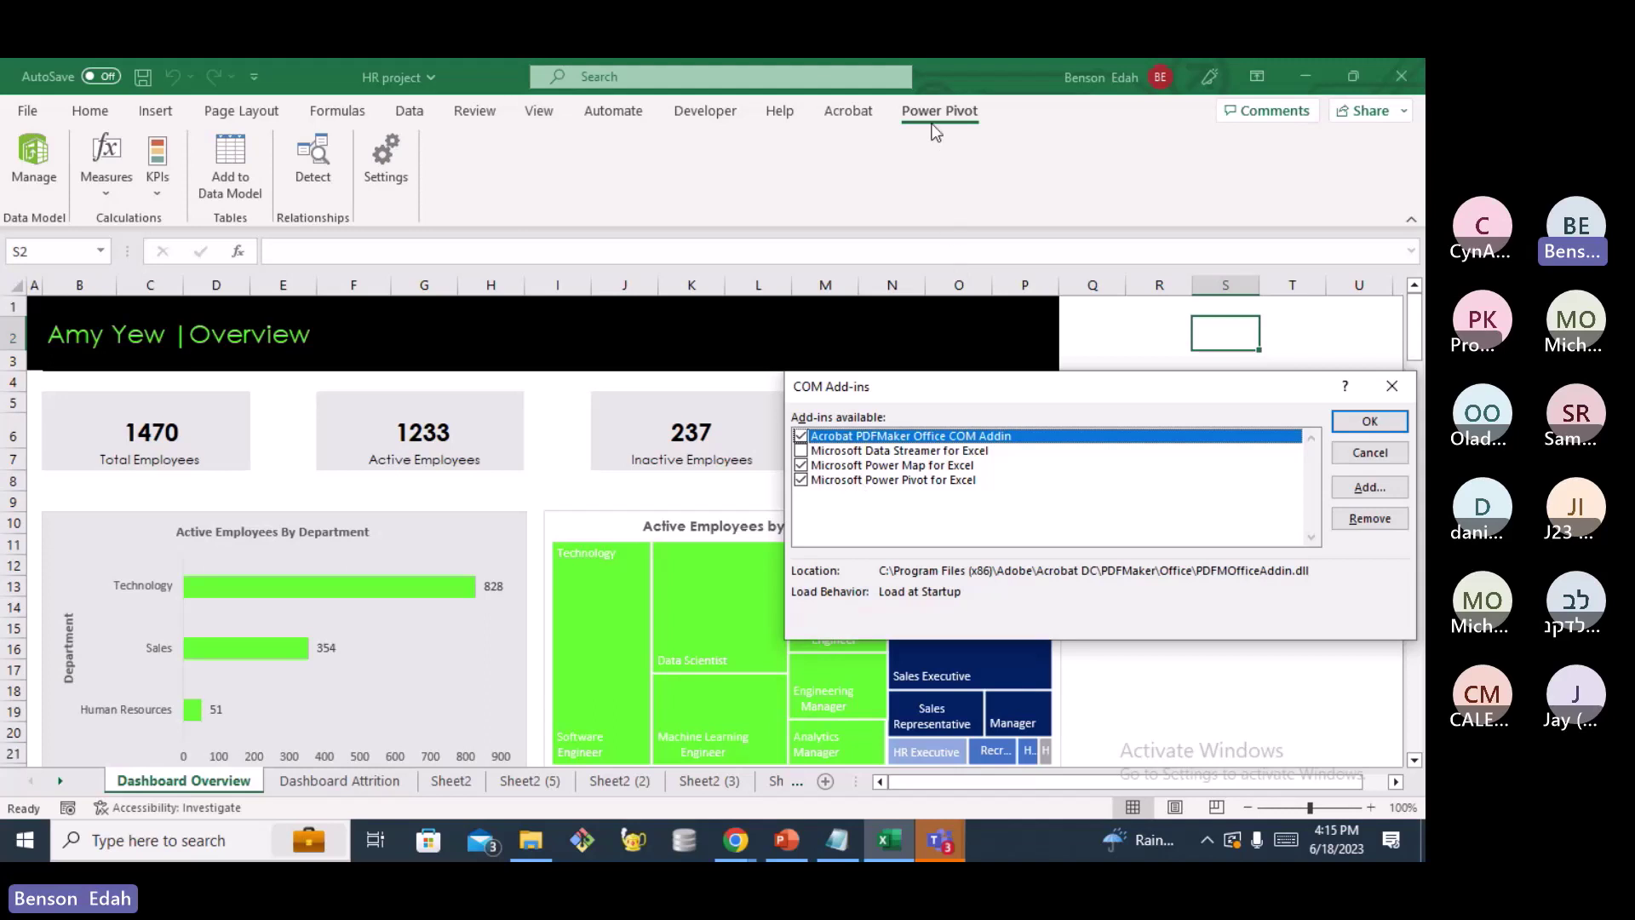
click(1394, 387)
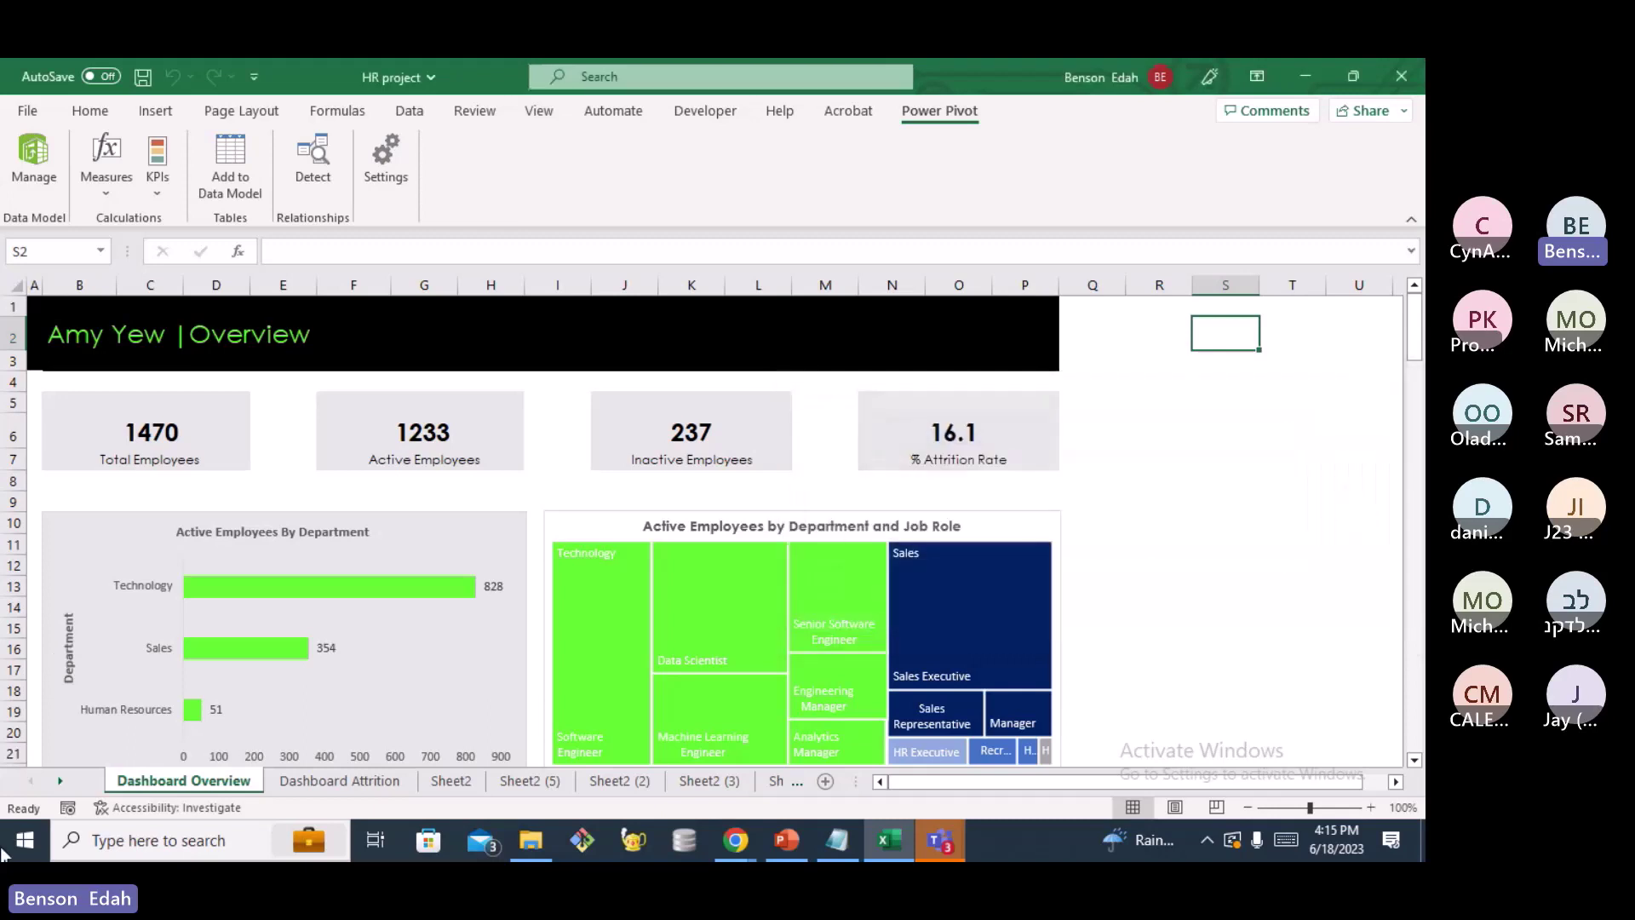
Bring the Datasets folder forward again and open the Windows Start menu
click(526, 850)
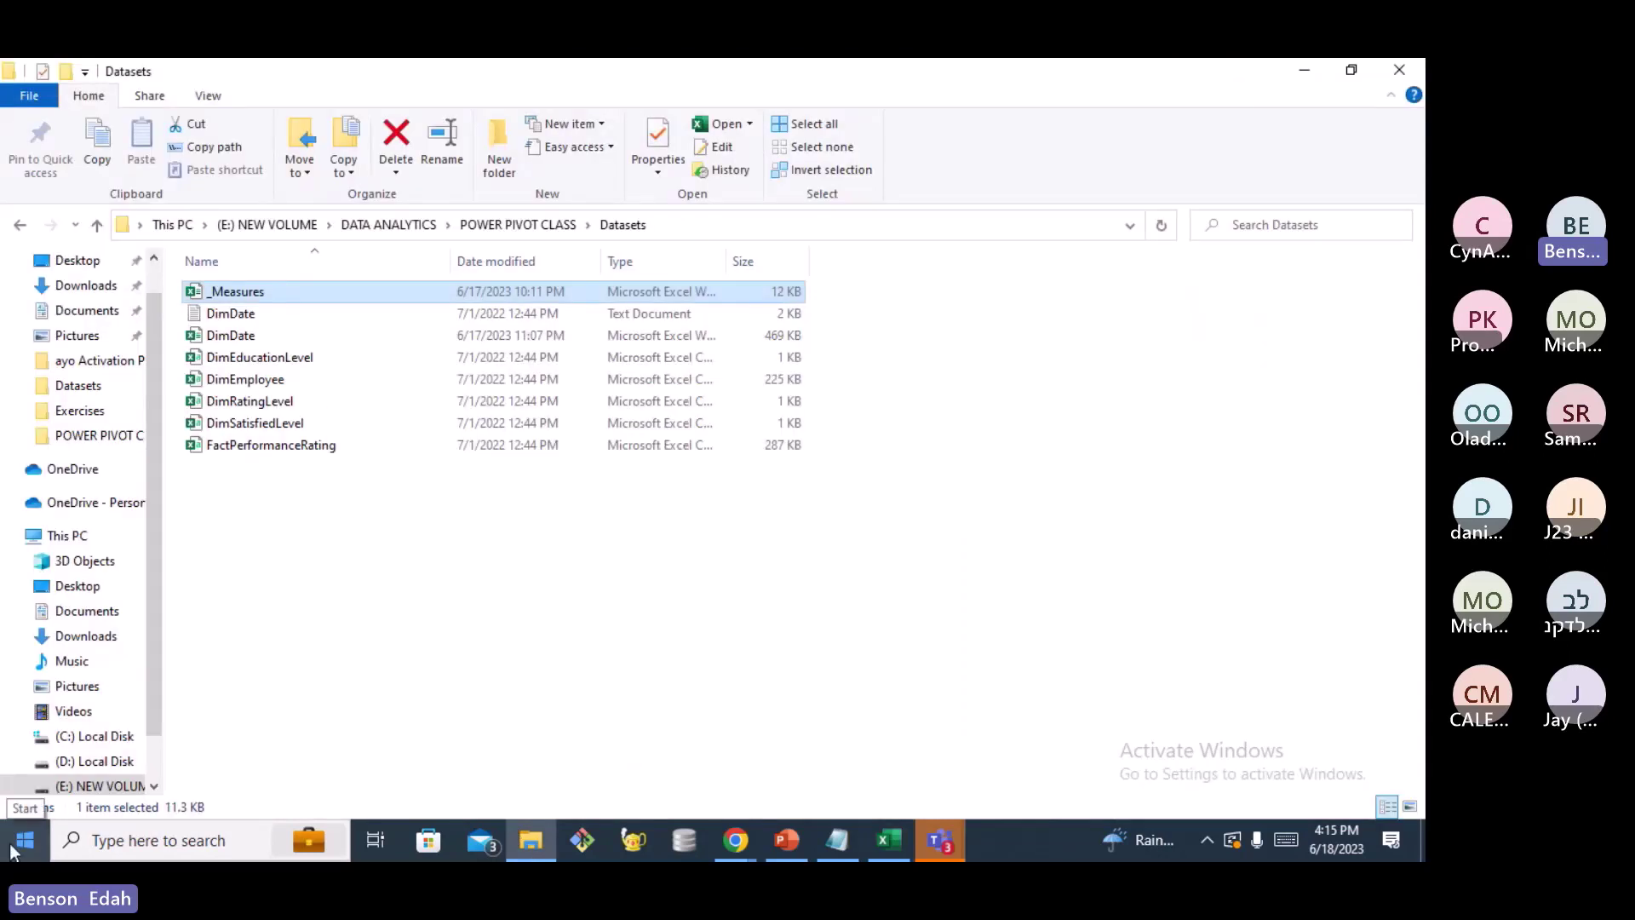
click(12, 848)
click(12, 845)
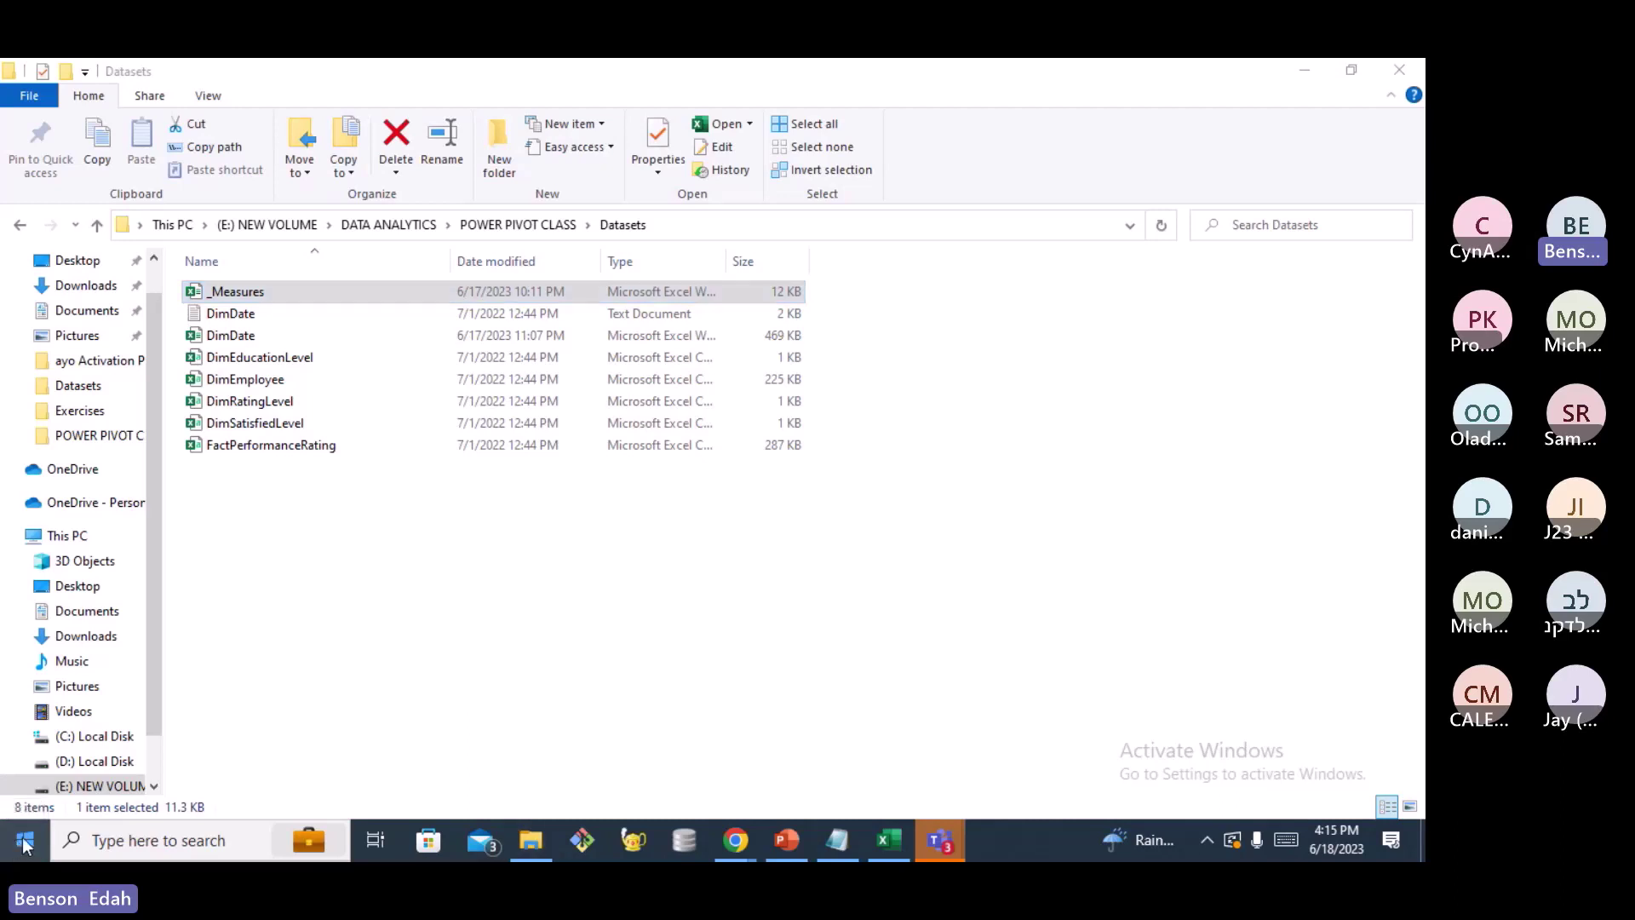
click(23, 844)
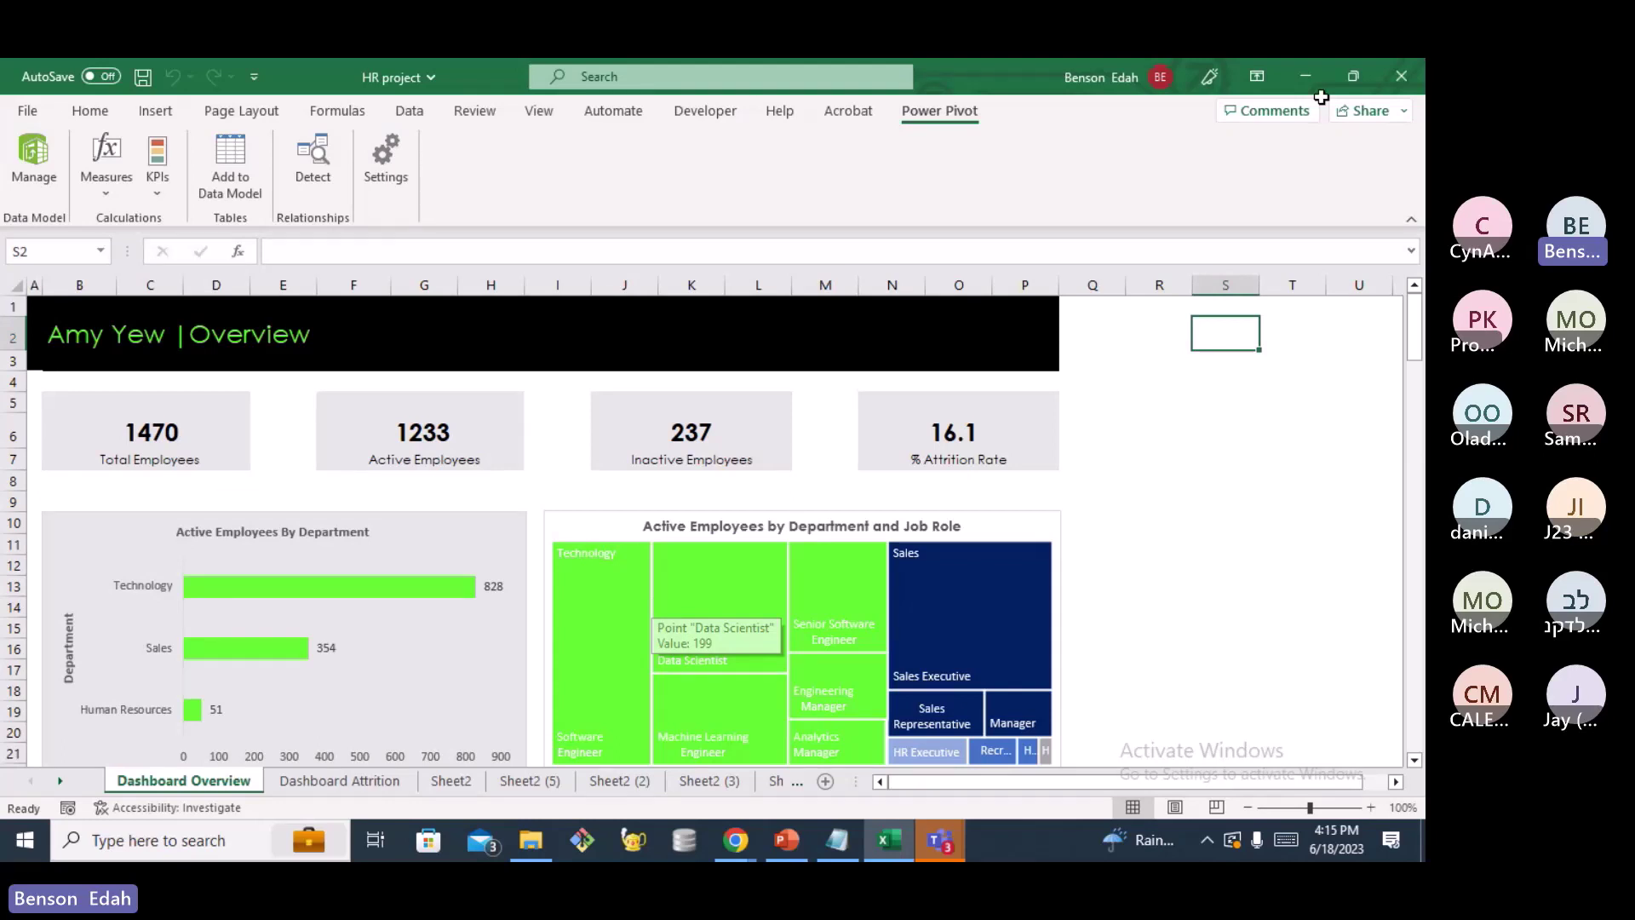
Minimize HR project, switch to Book1, and open Data > Get Data > From Other Sources
click(1305, 77)
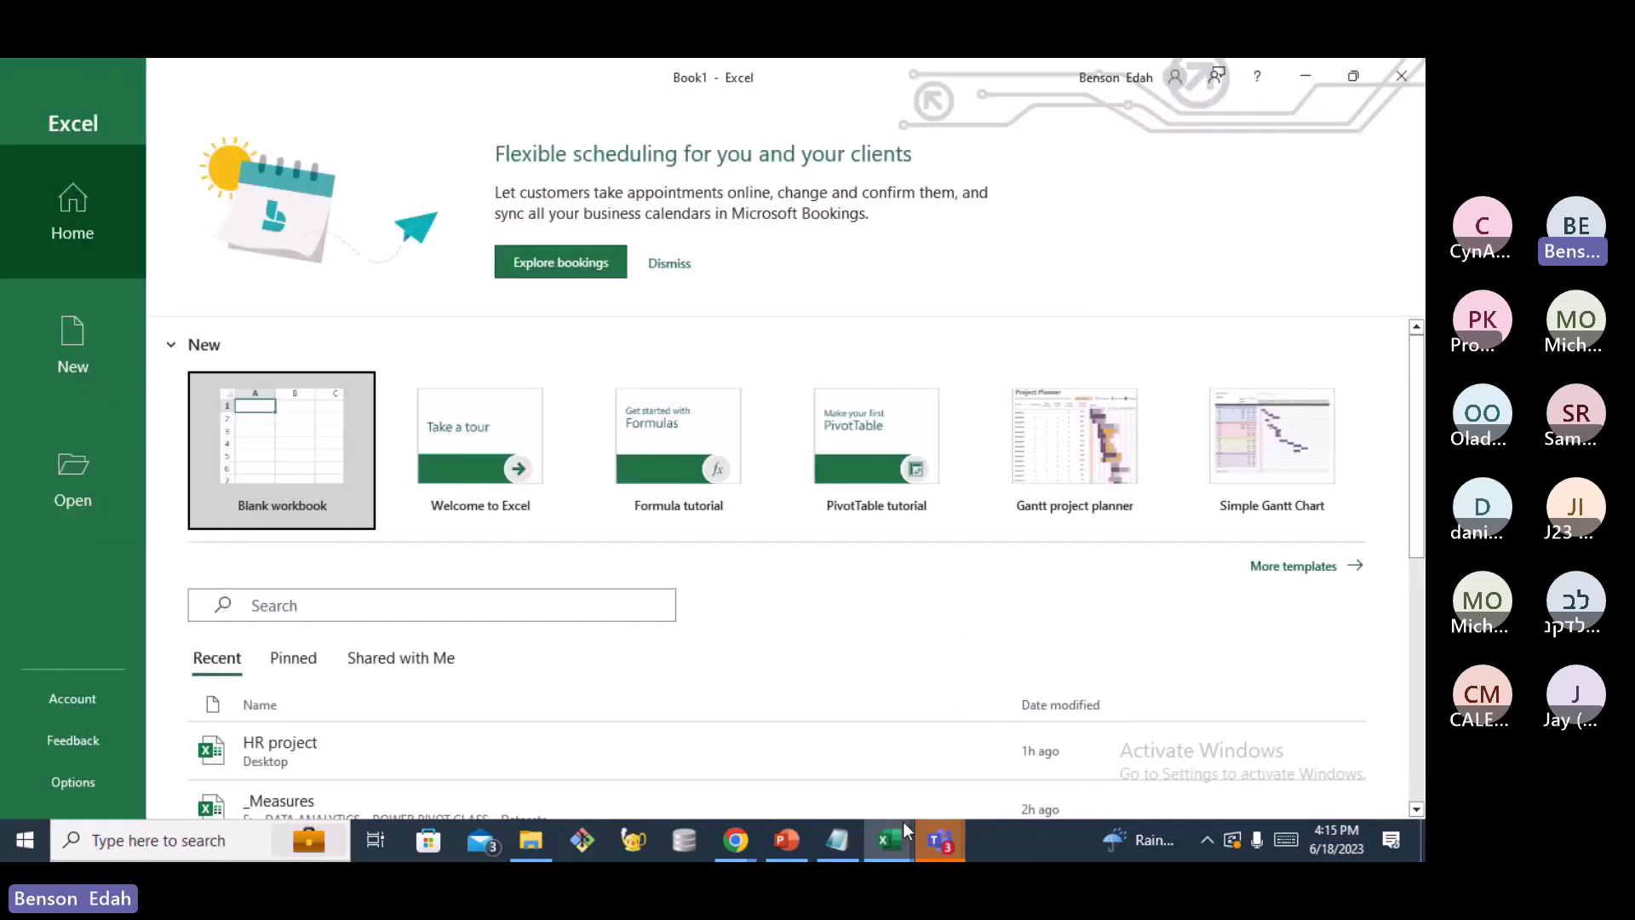
mouse_move(883, 843)
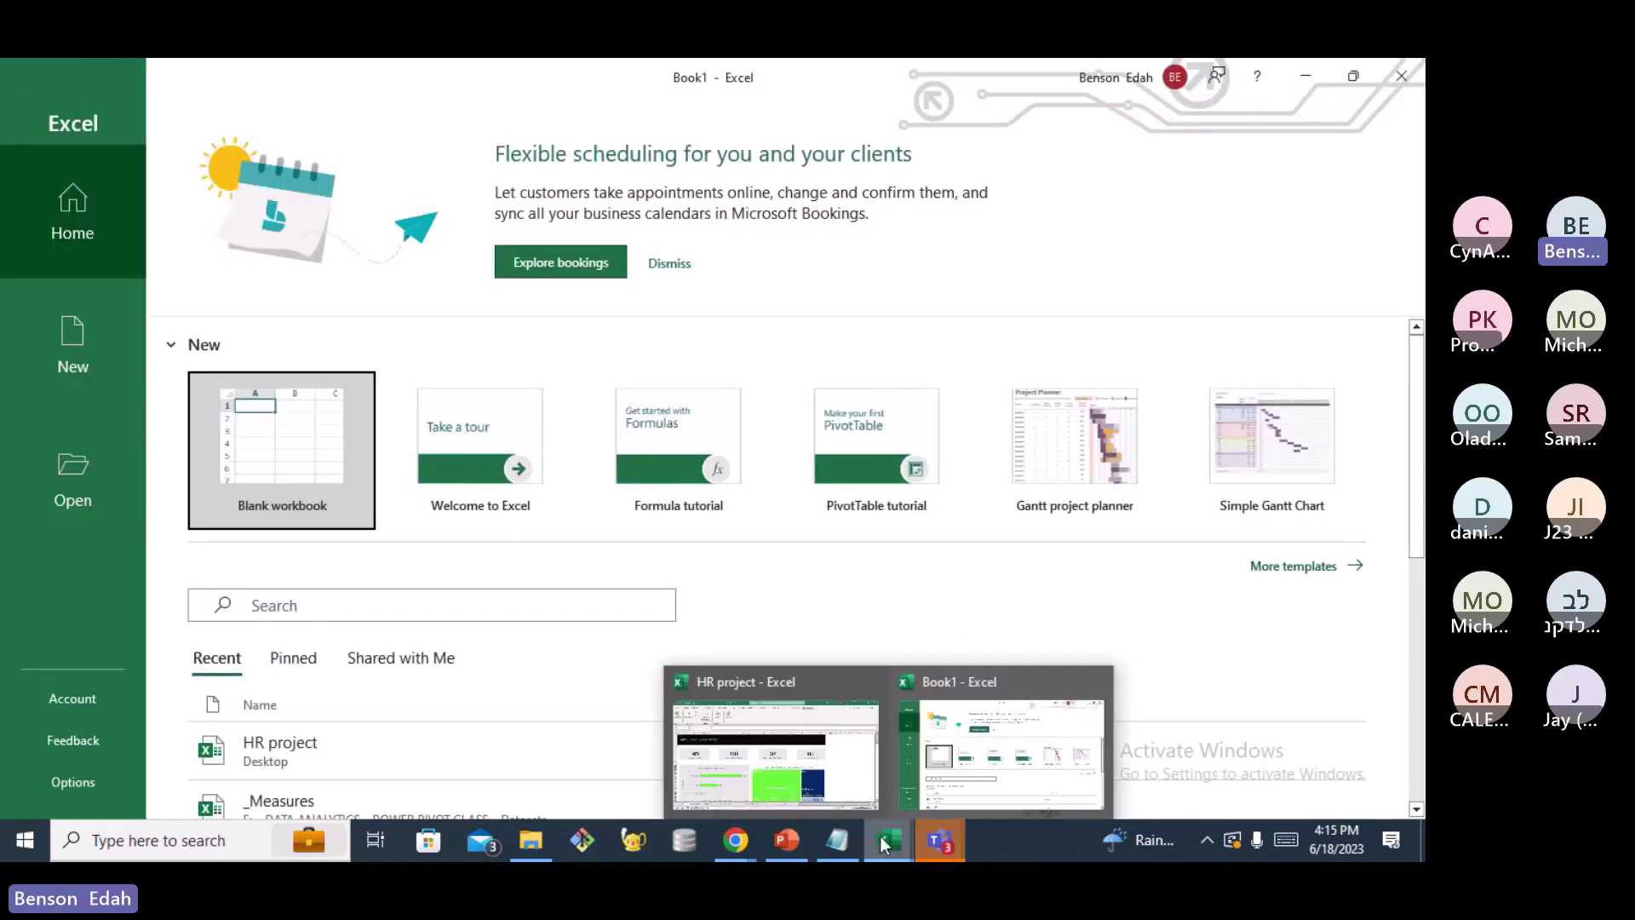
click(282, 450)
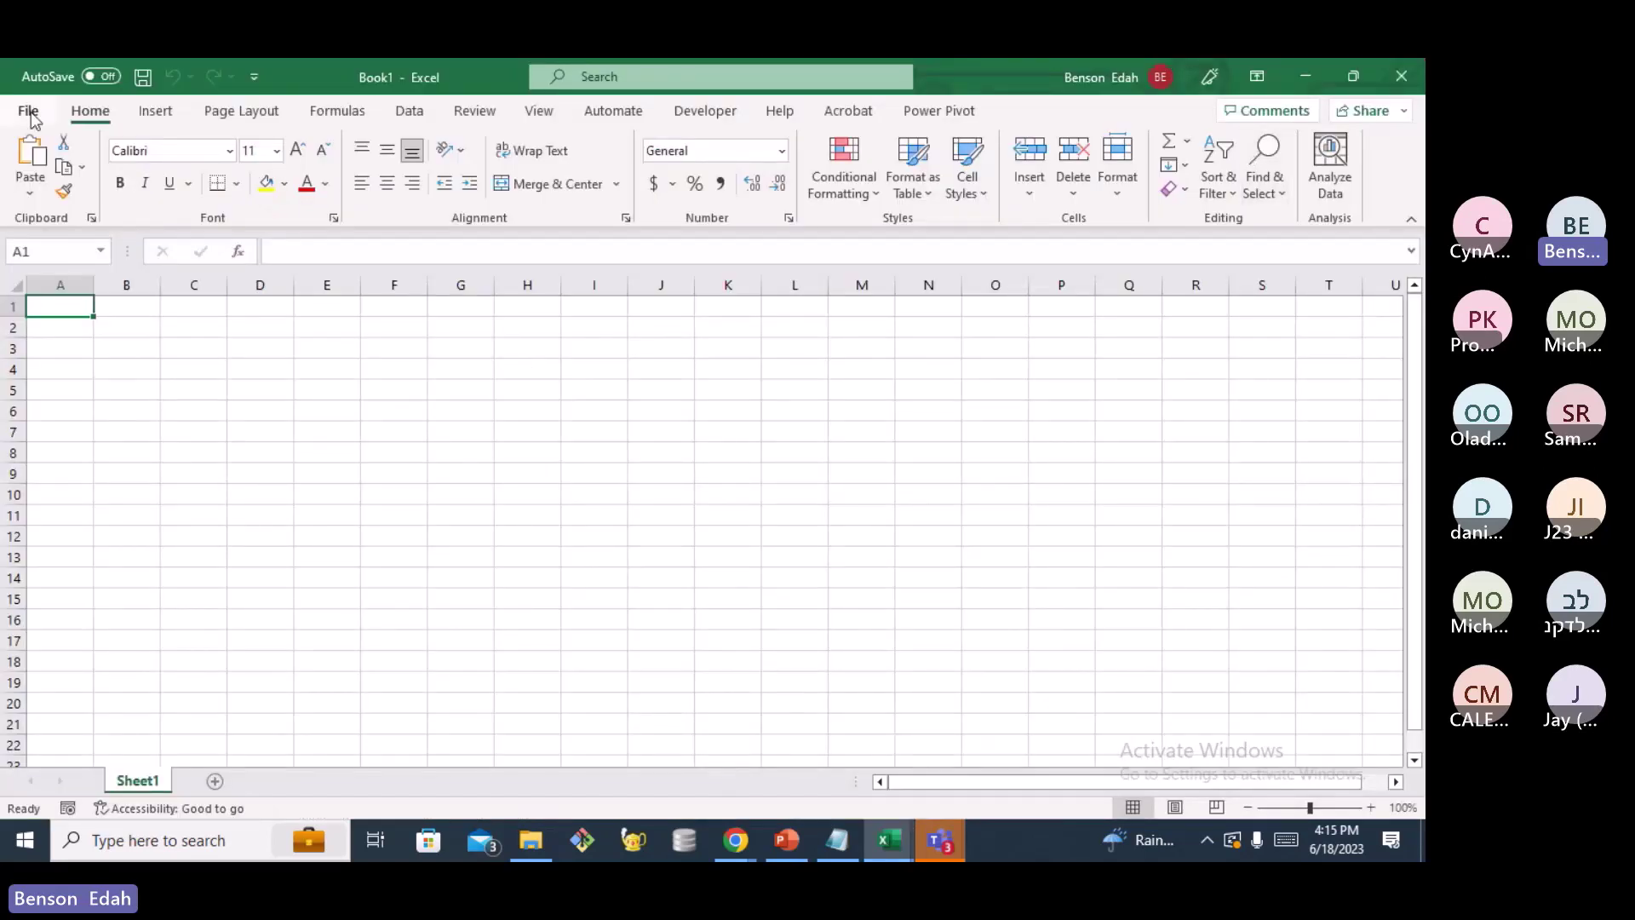
click(411, 114)
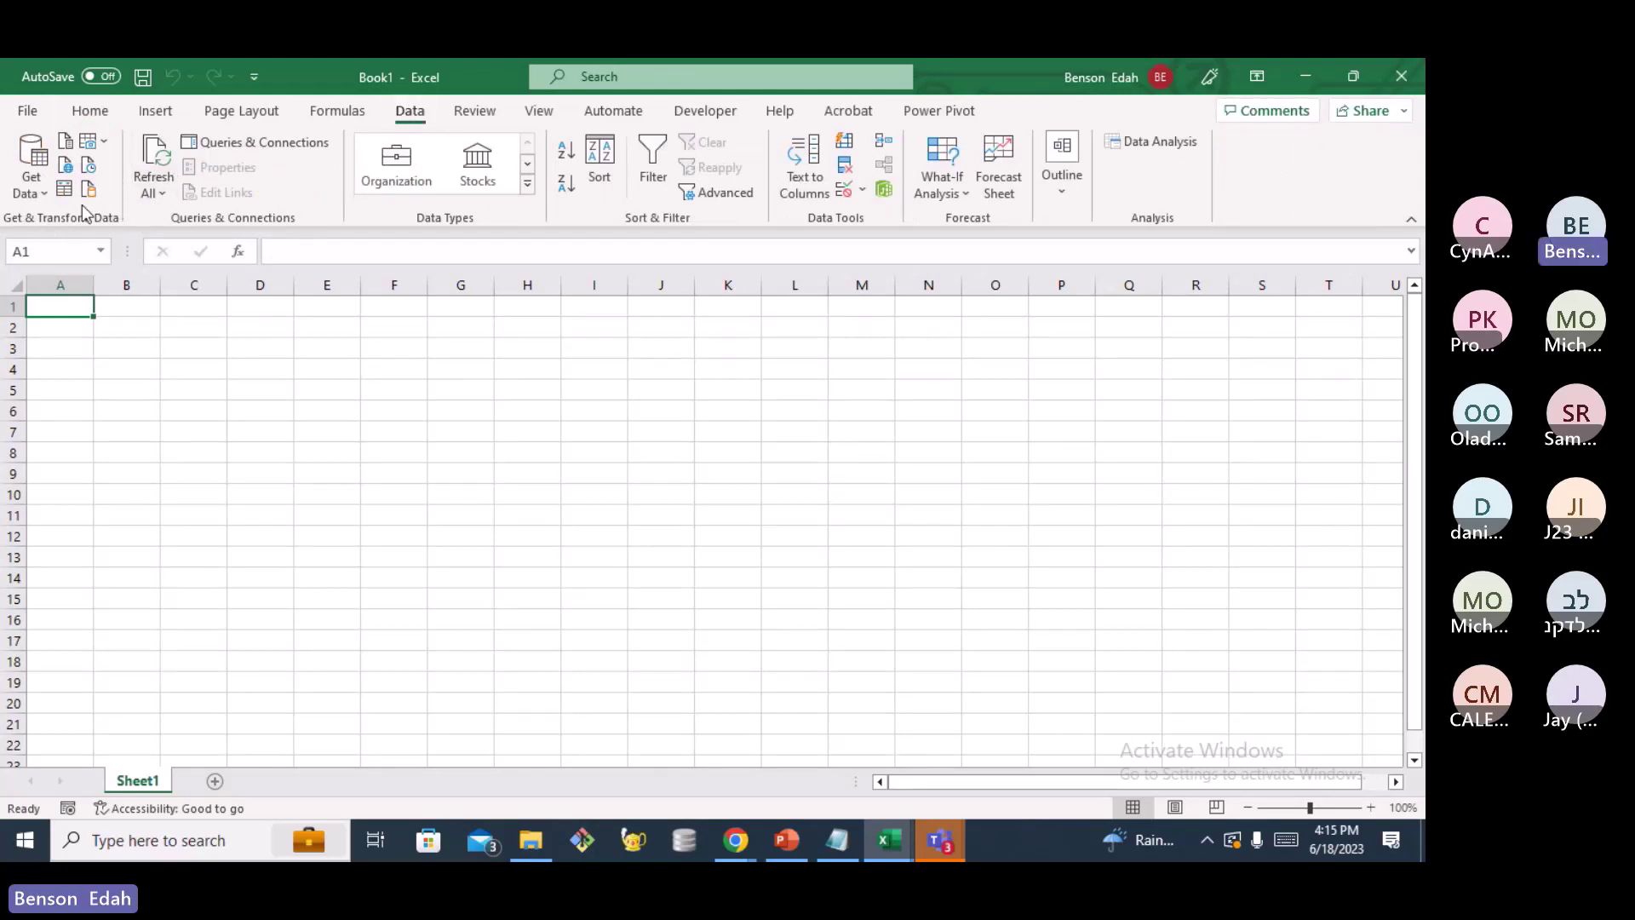
click(41, 192)
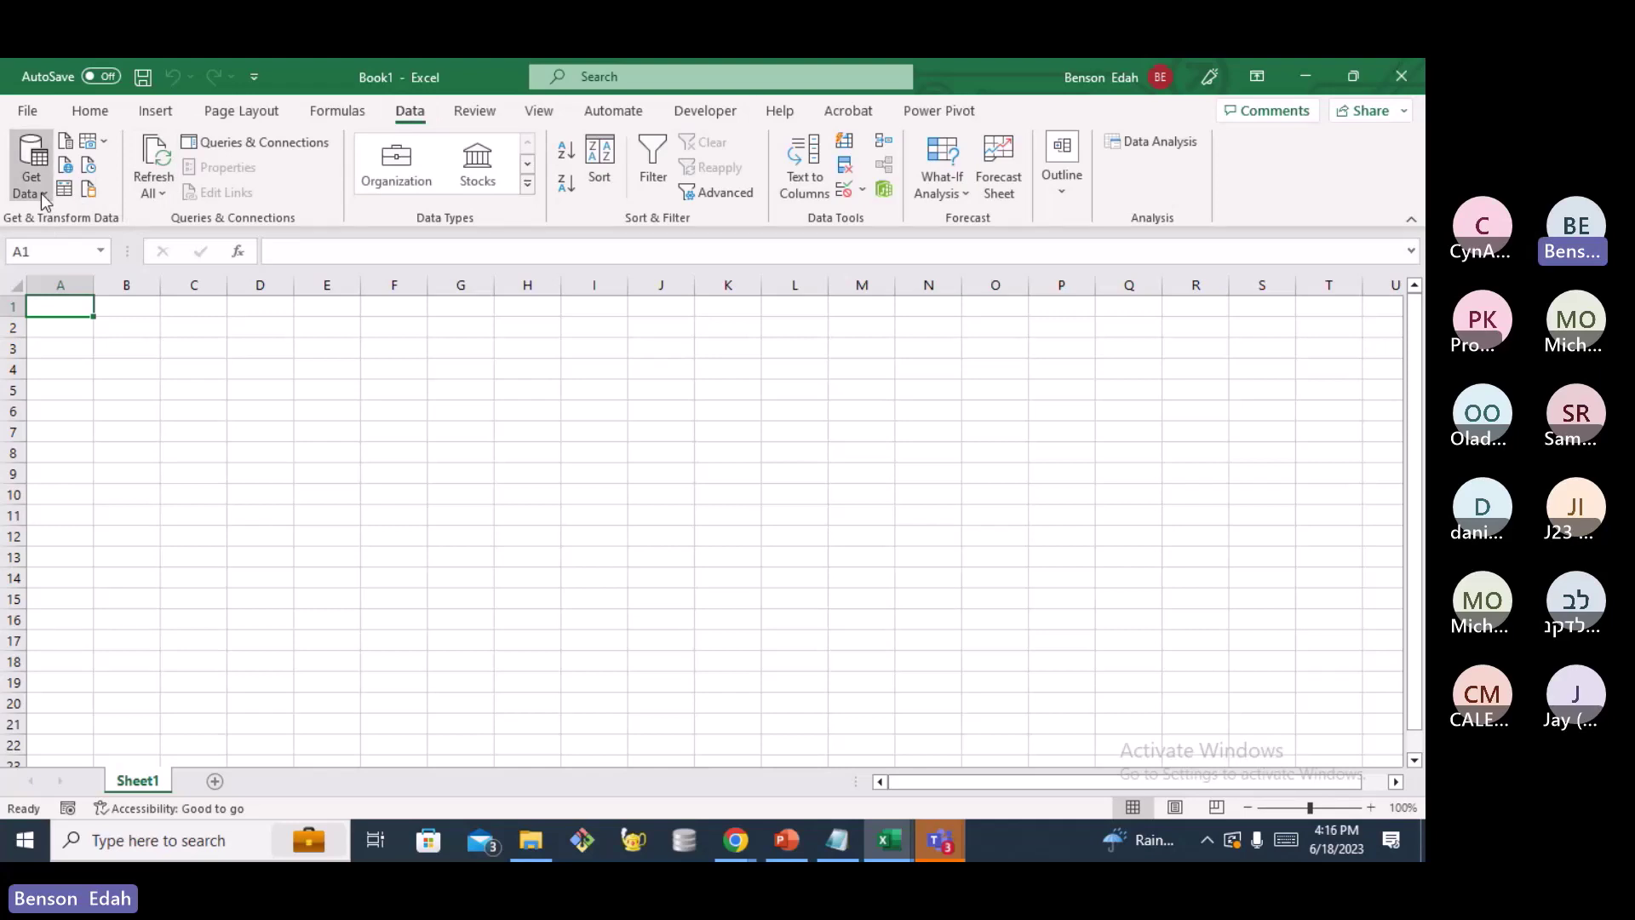
mouse_move(141, 428)
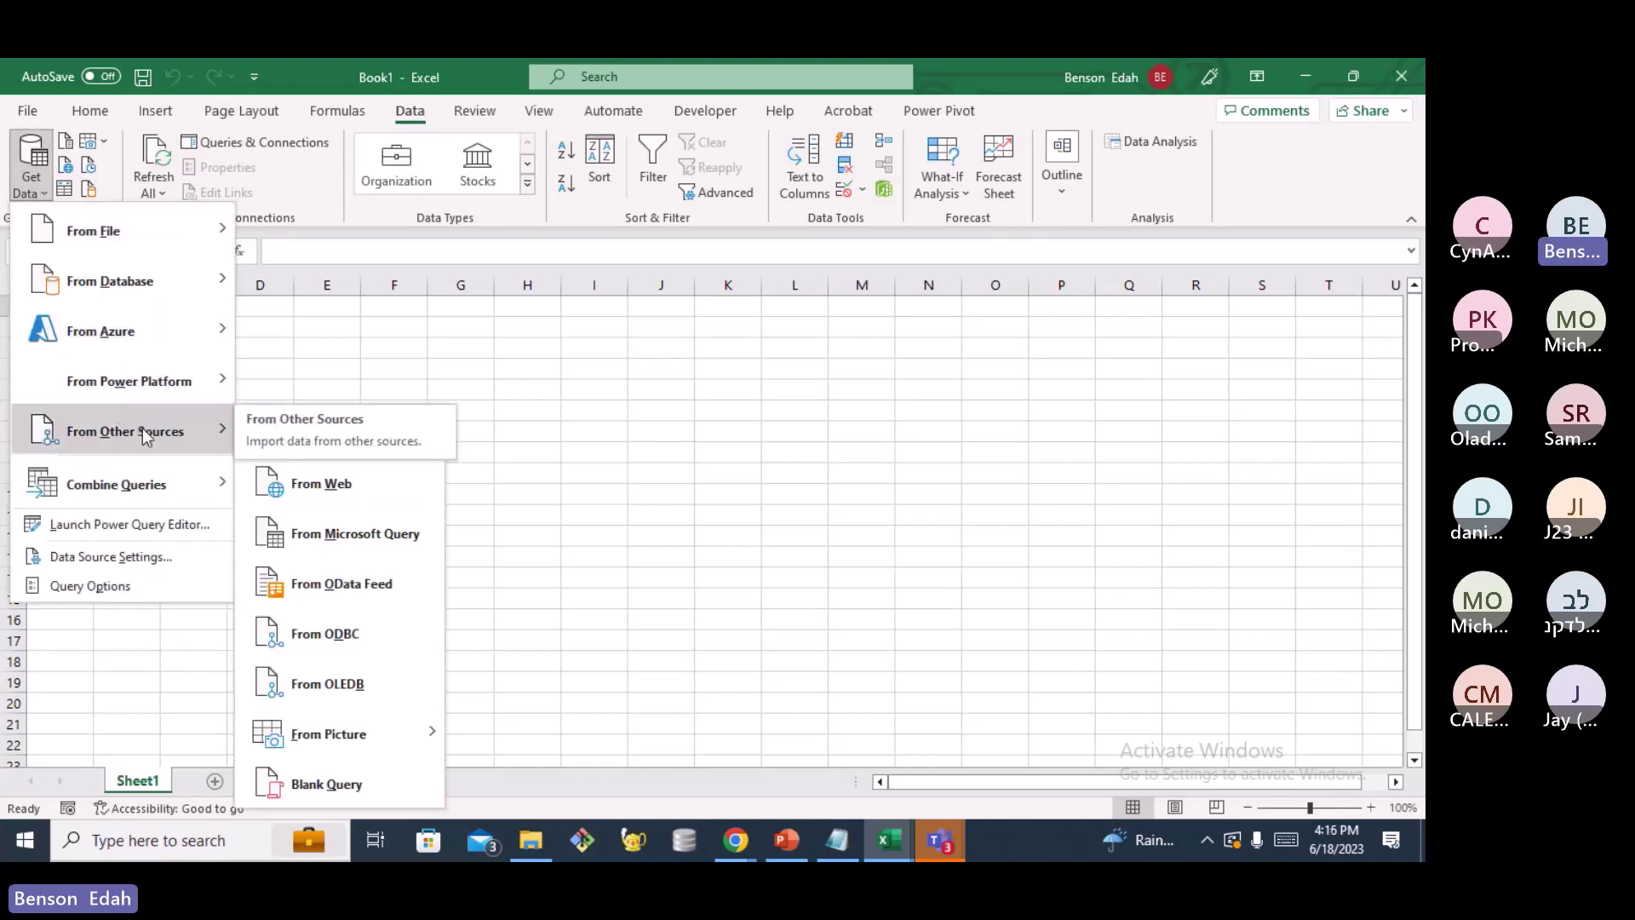
Choose Blank Query from the Get Data > From Other Sources submenu
click(320, 785)
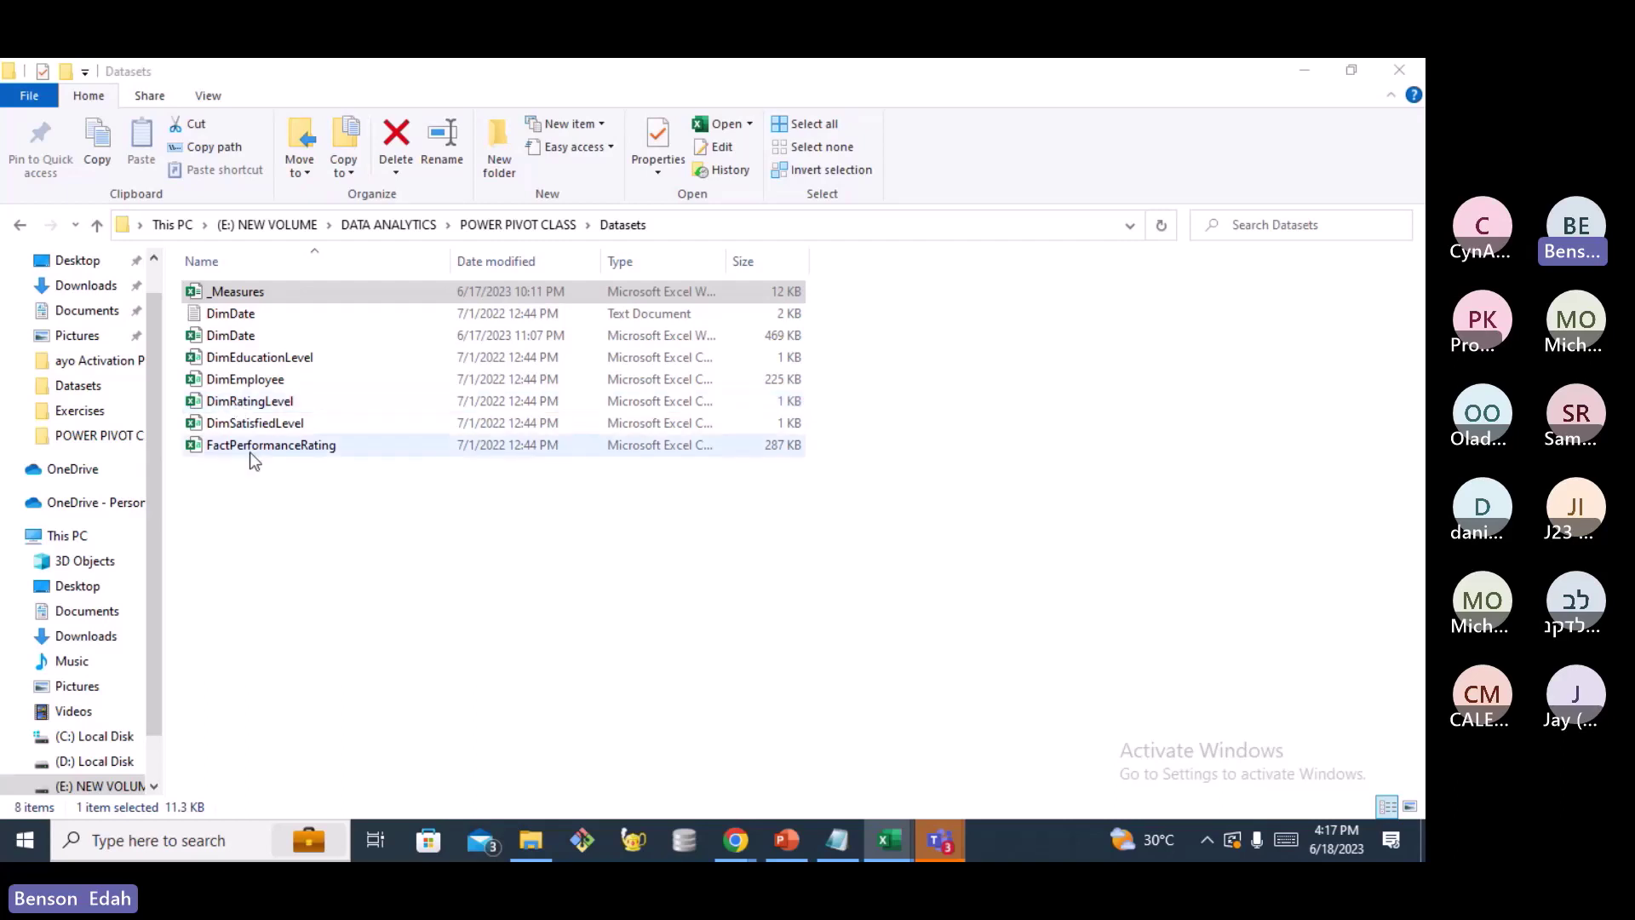
double_click(230, 357)
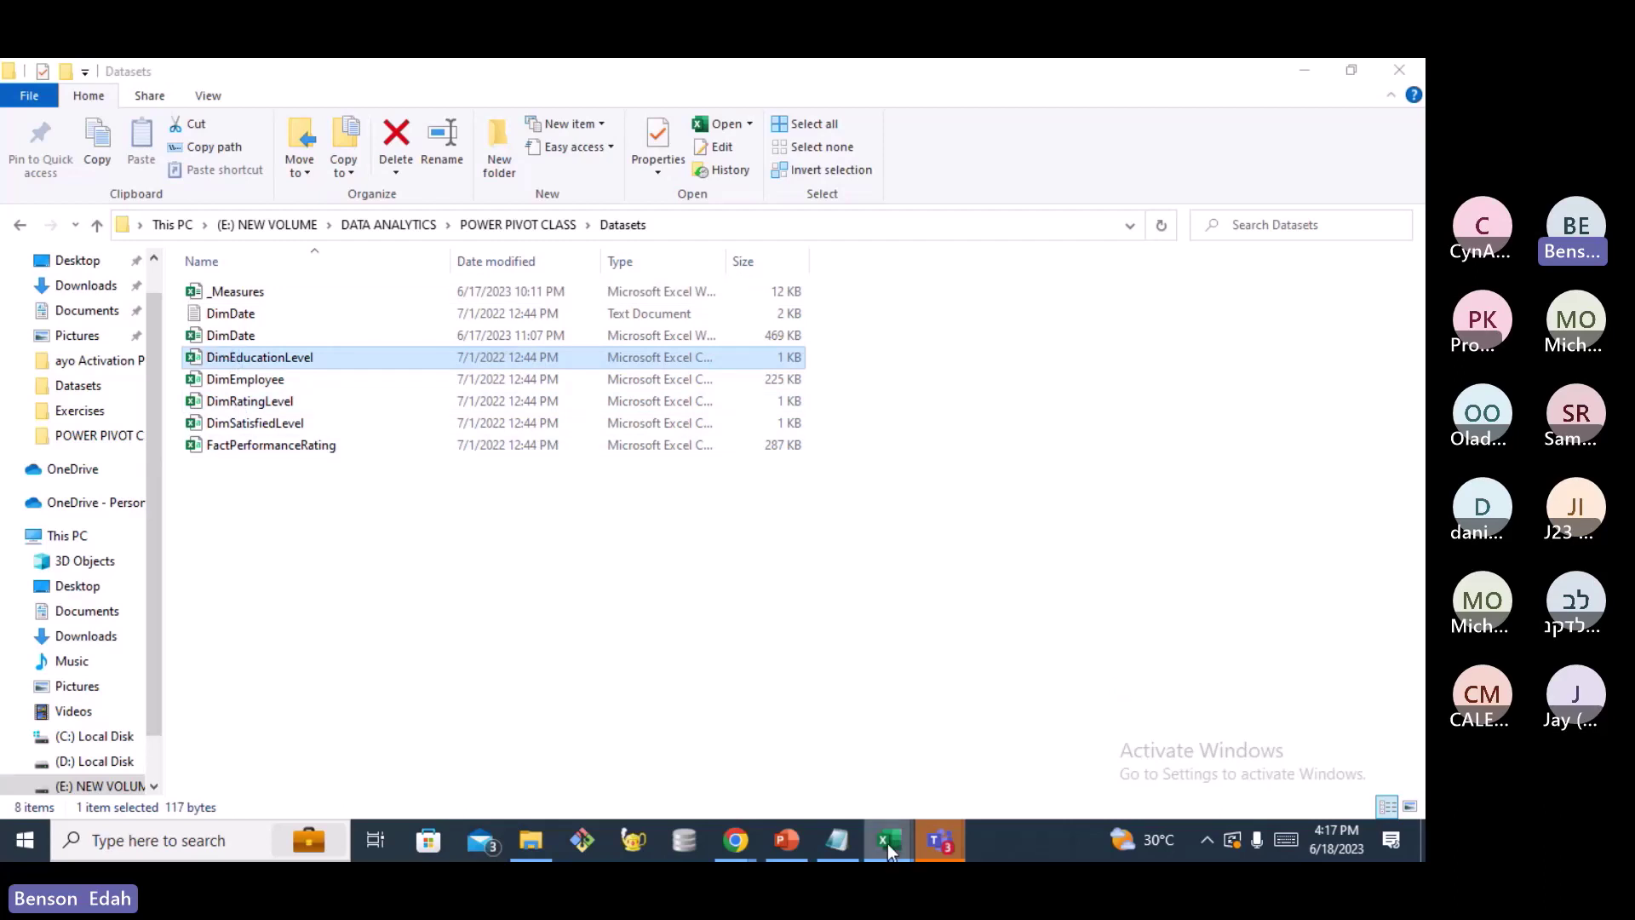
mouse_move(886, 843)
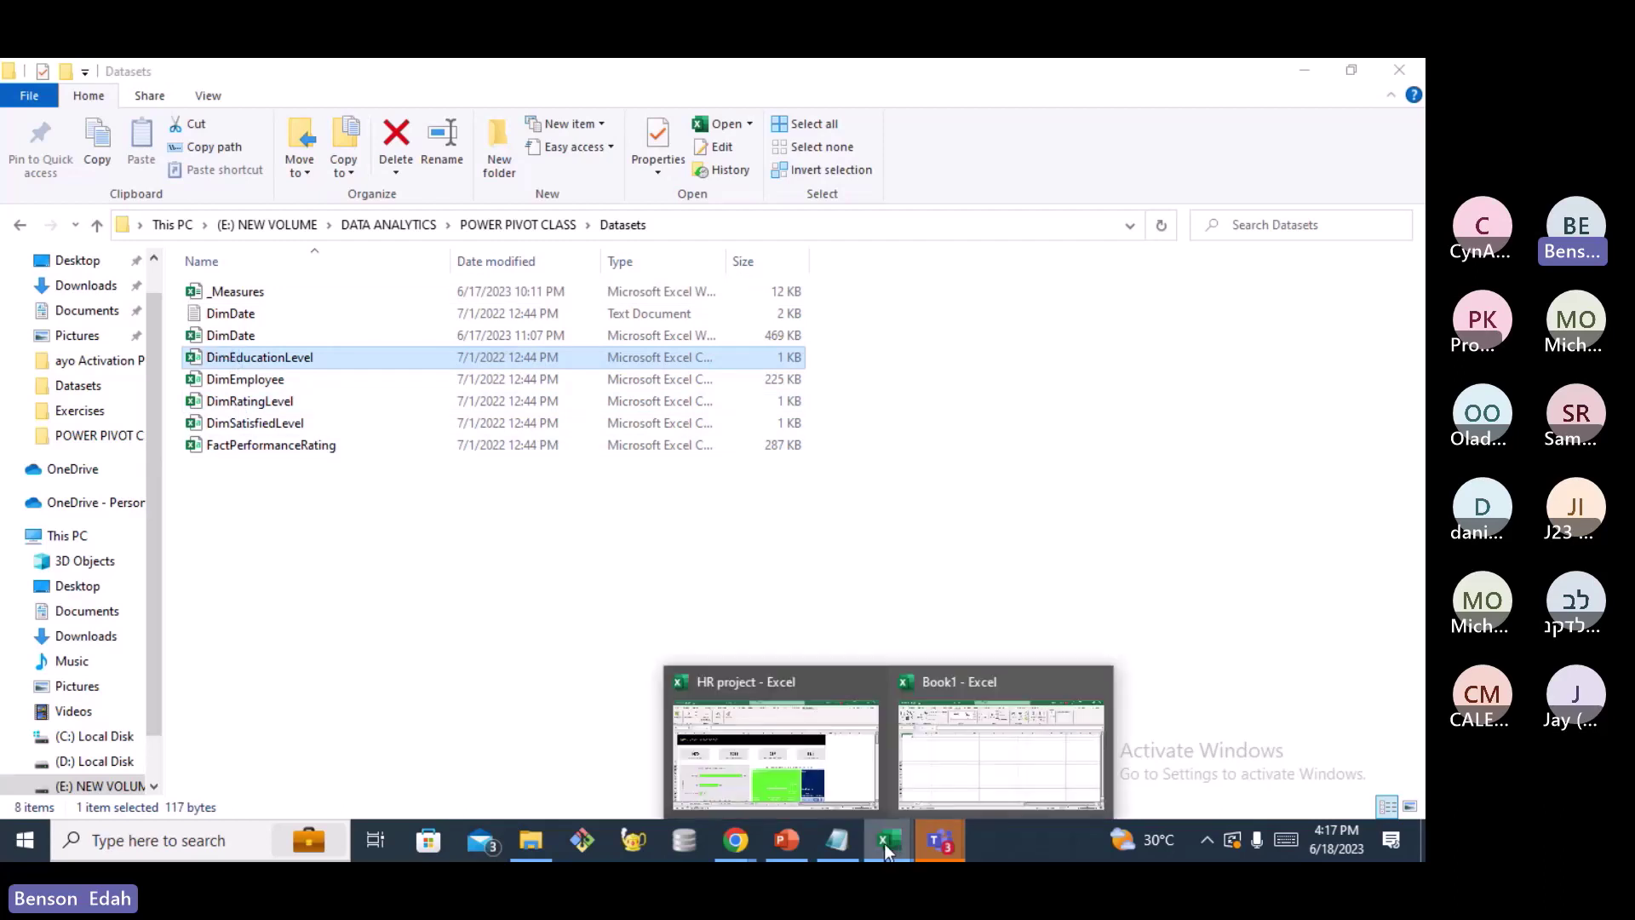
mouse_move(964, 784)
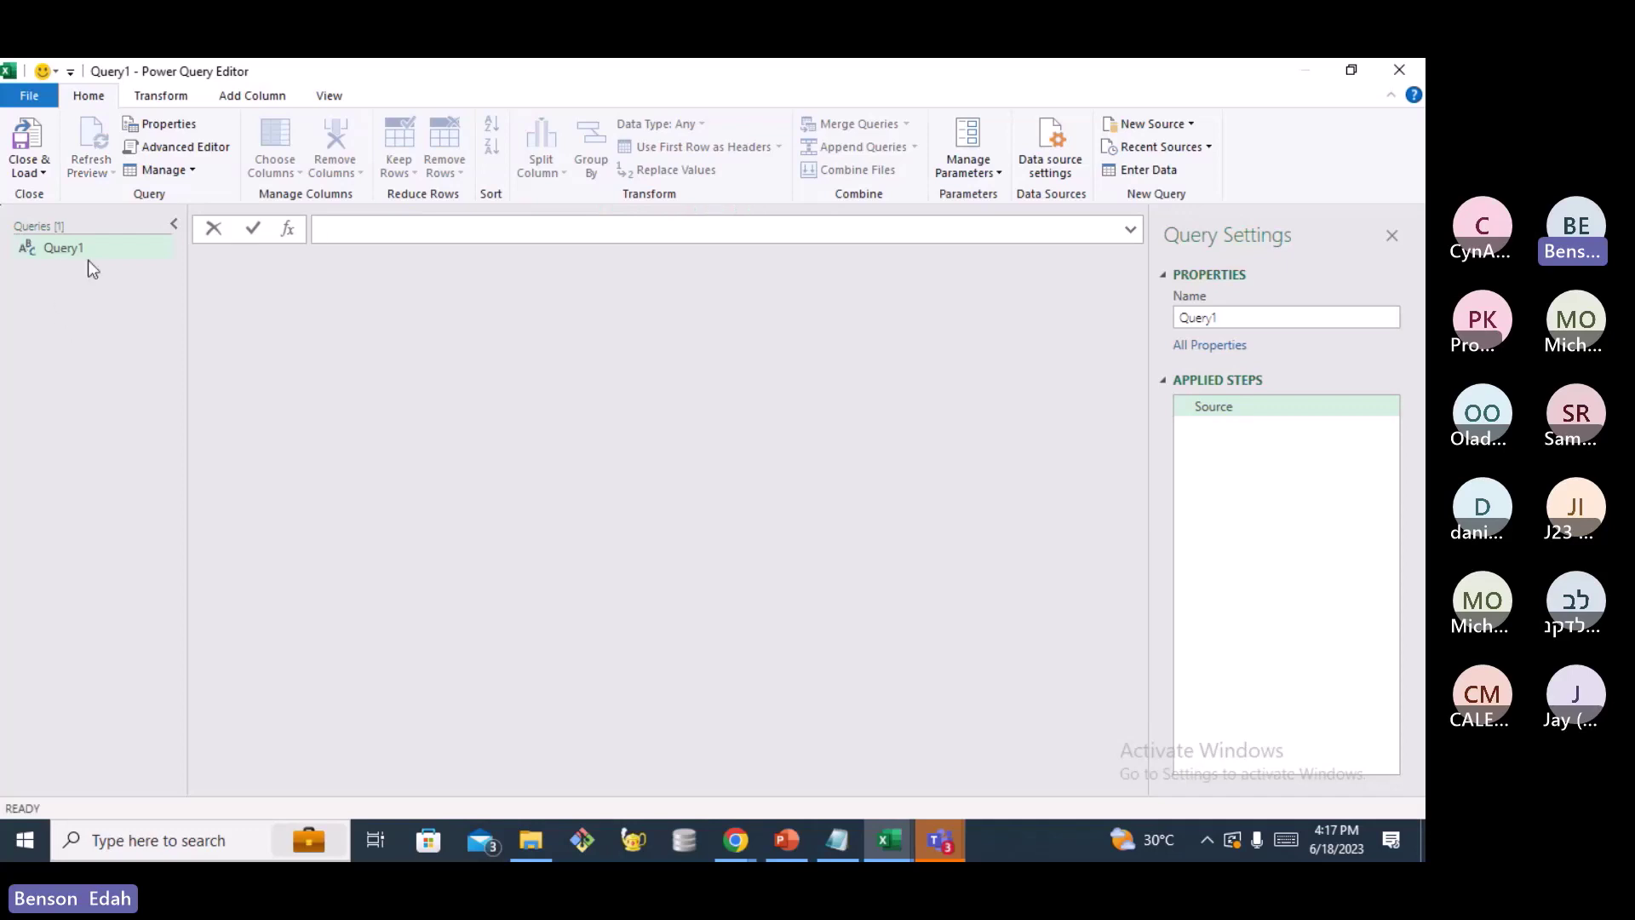
From the Queries pane context menu, point to New Query > File > Text/CSV
click(59, 349)
right_click(60, 323)
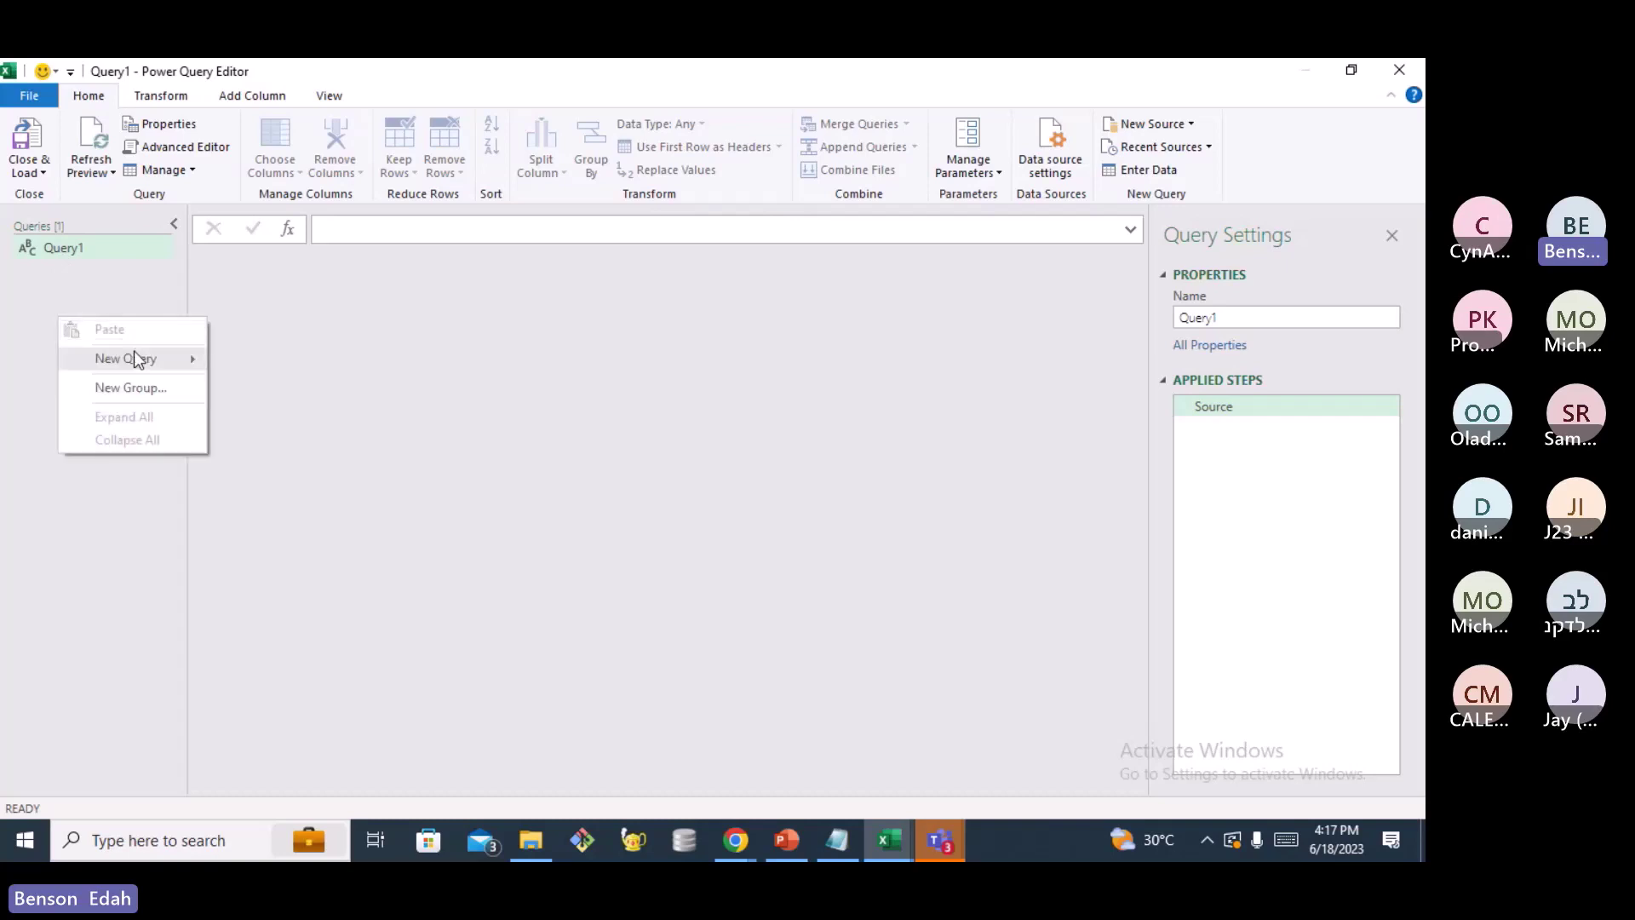
mouse_move(149, 364)
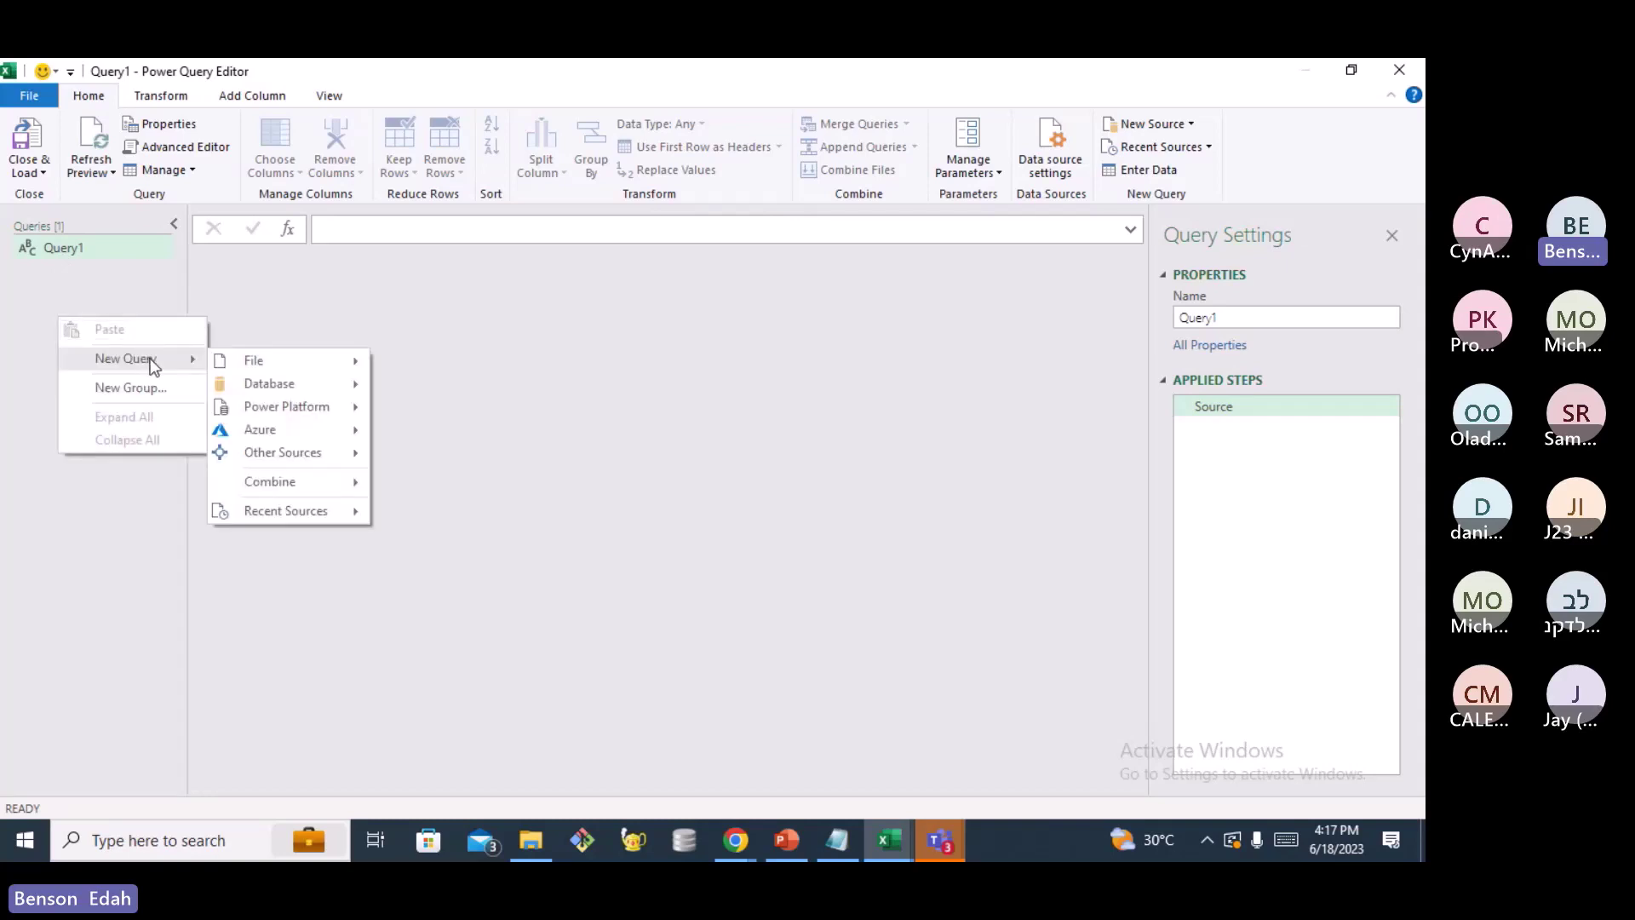
mouse_move(310, 372)
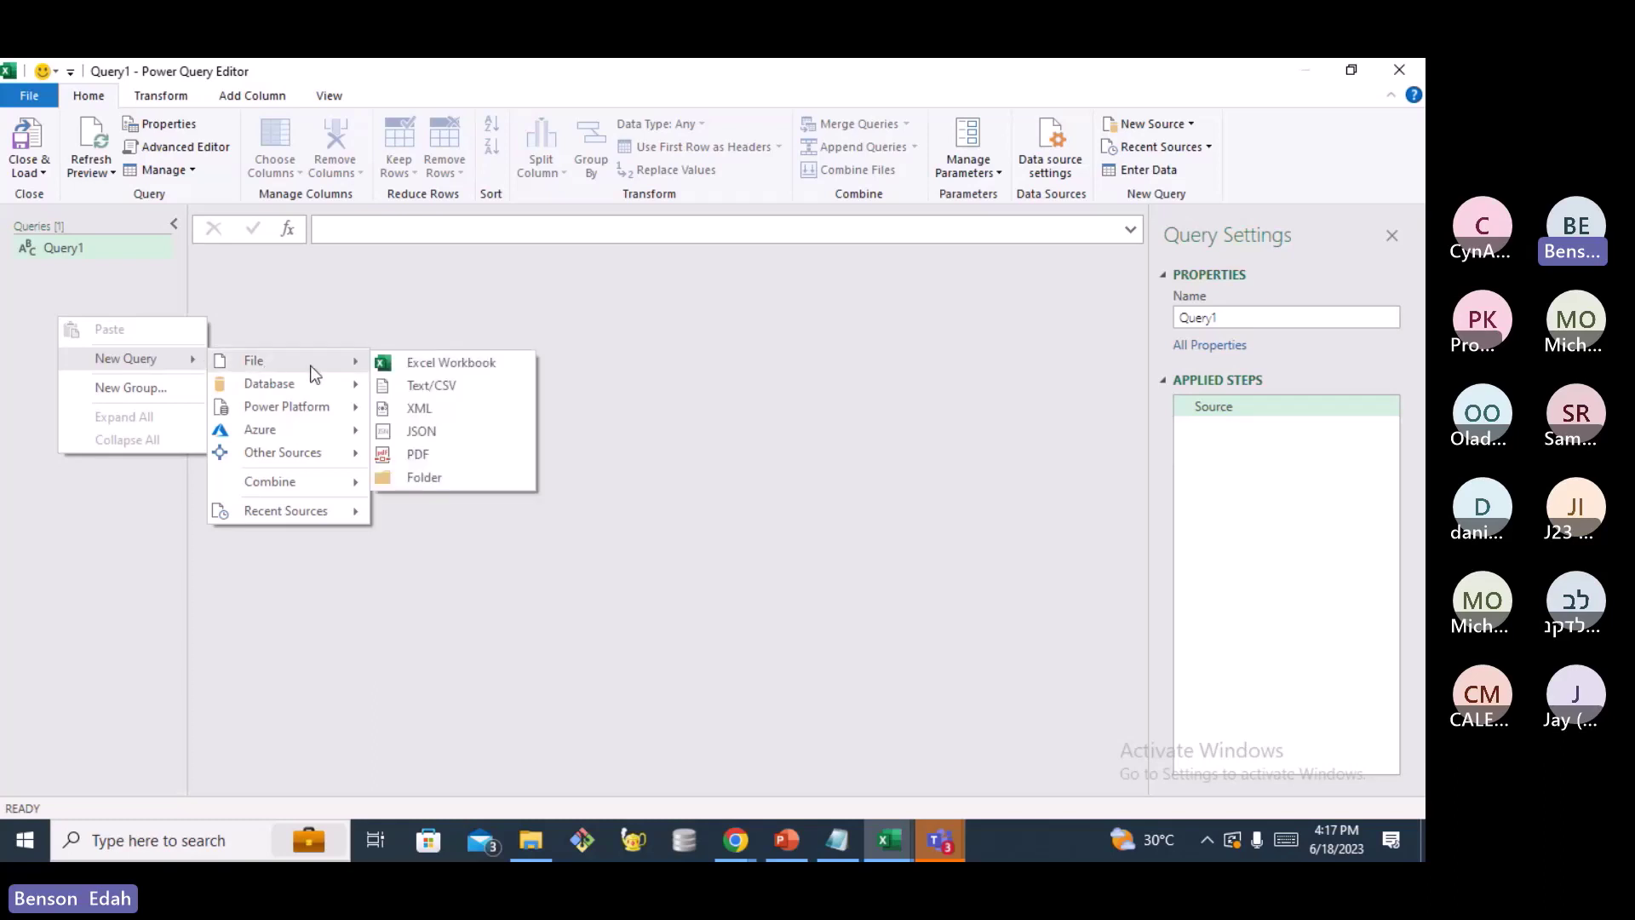
Start a Text/CSV query and select DimEducationLevel in E:\DATA ANALYTICS\POWER PIVOT CLASS\Datasets
click(443, 388)
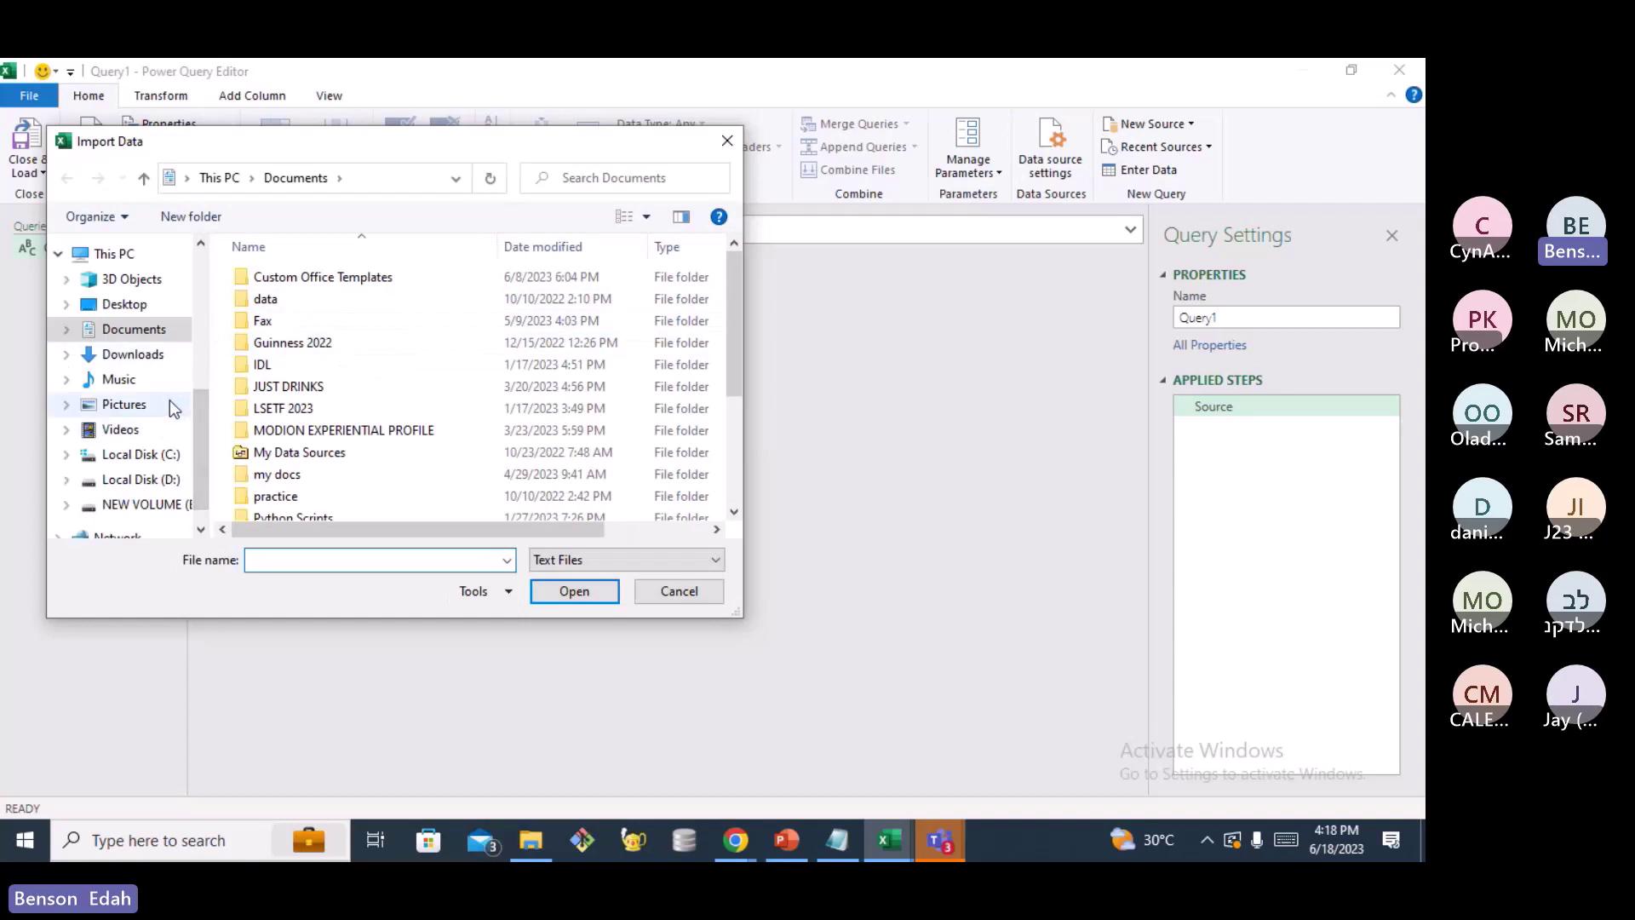
click(146, 511)
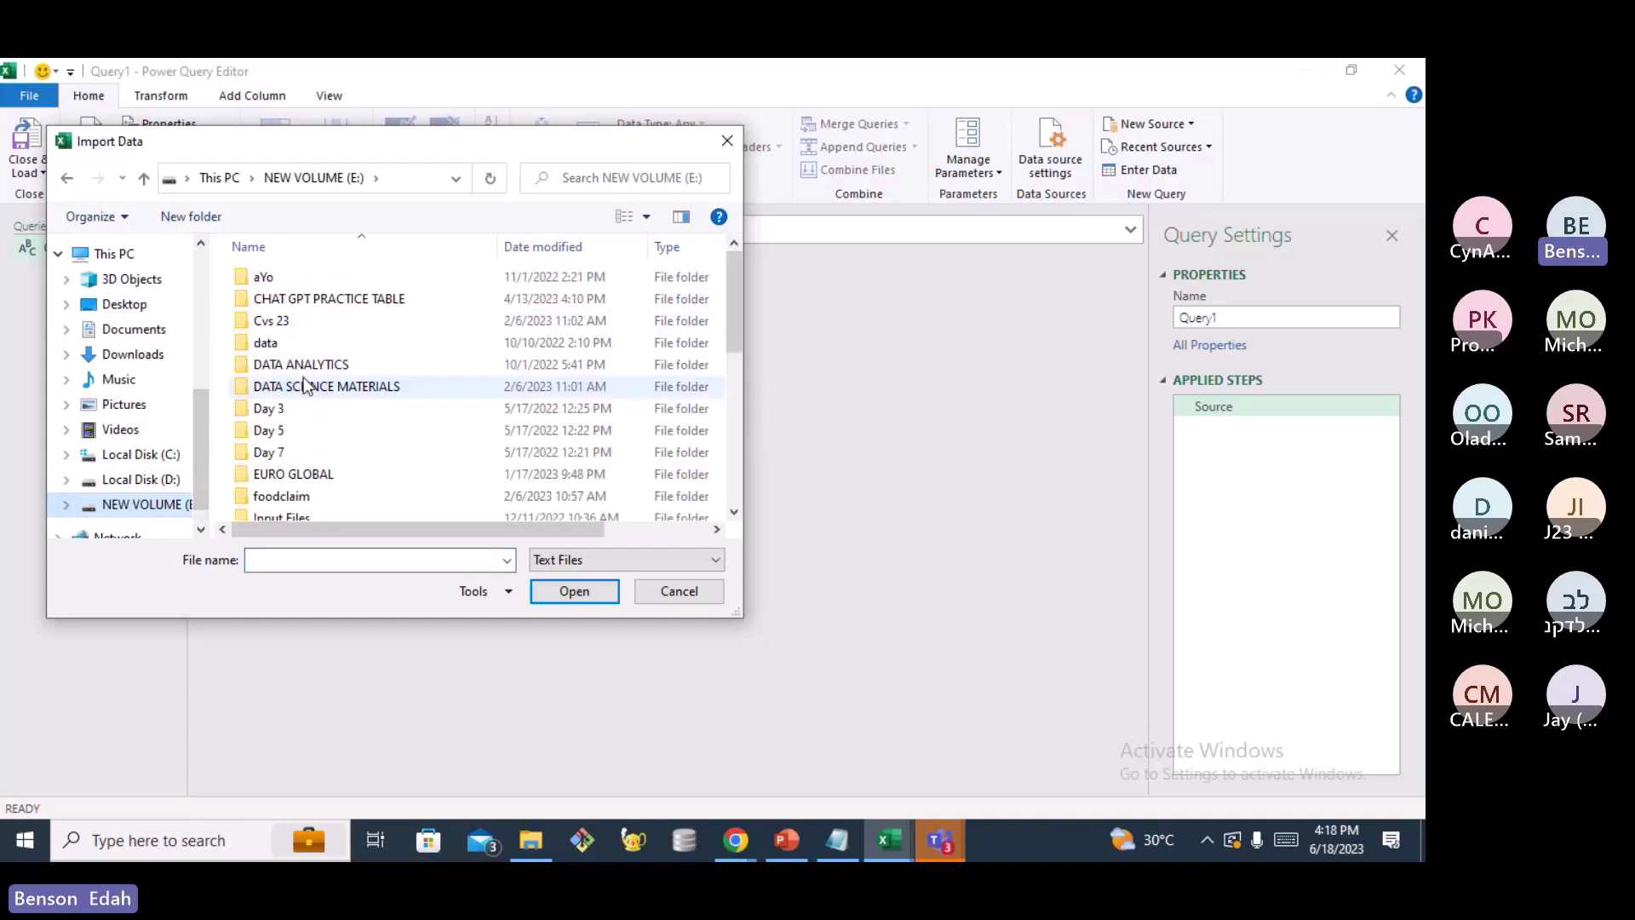
click(298, 366)
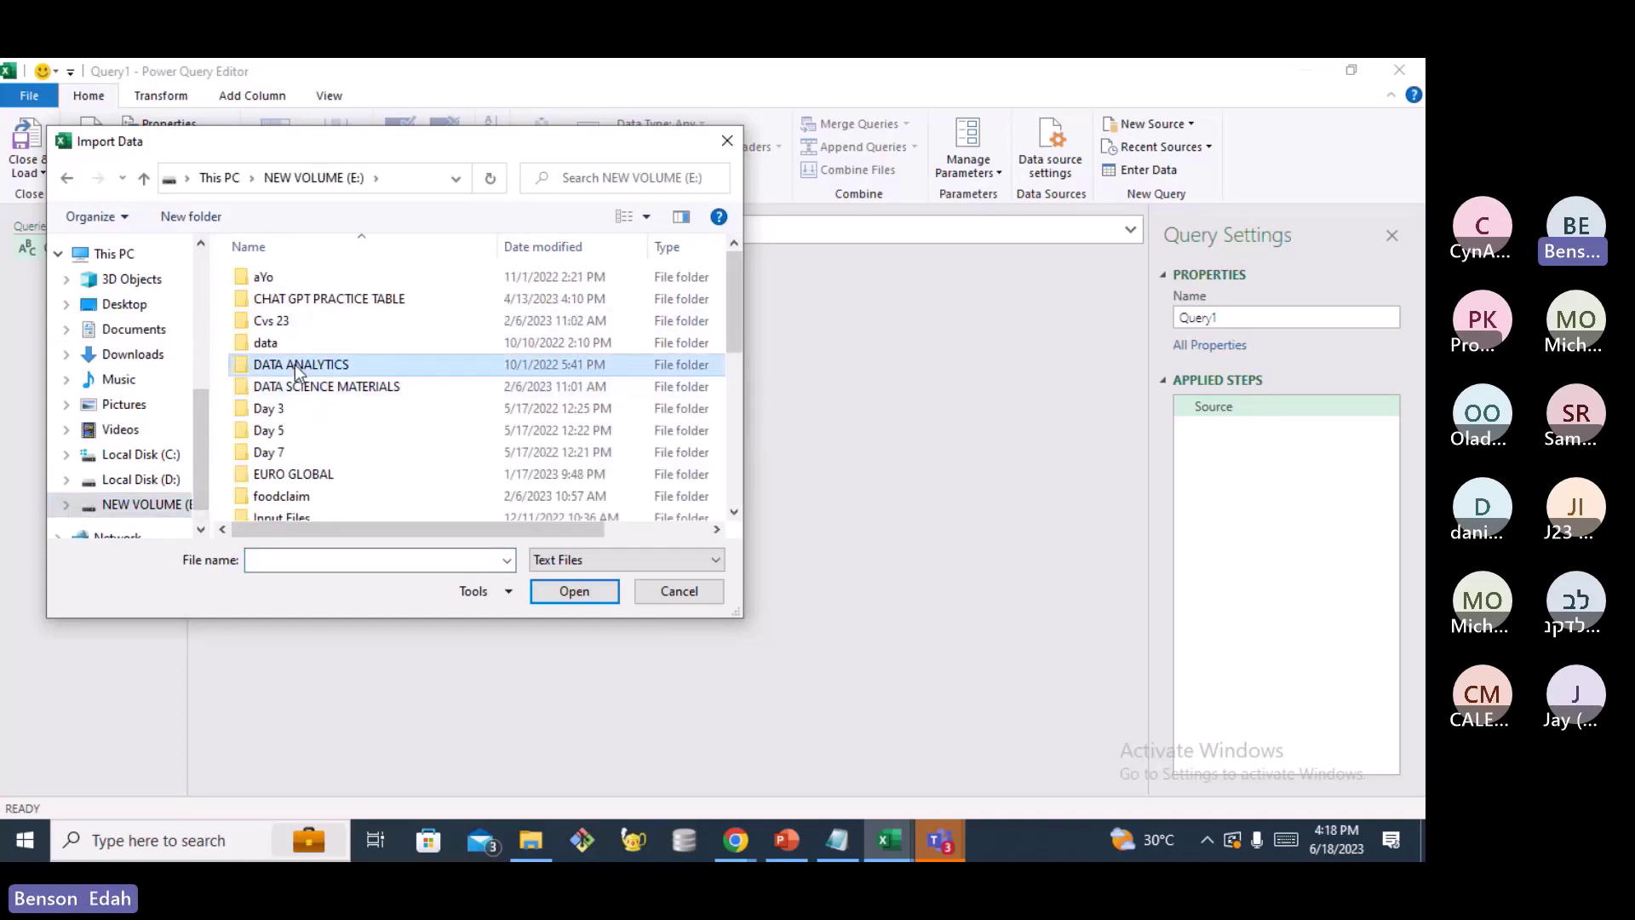
double_click(295, 367)
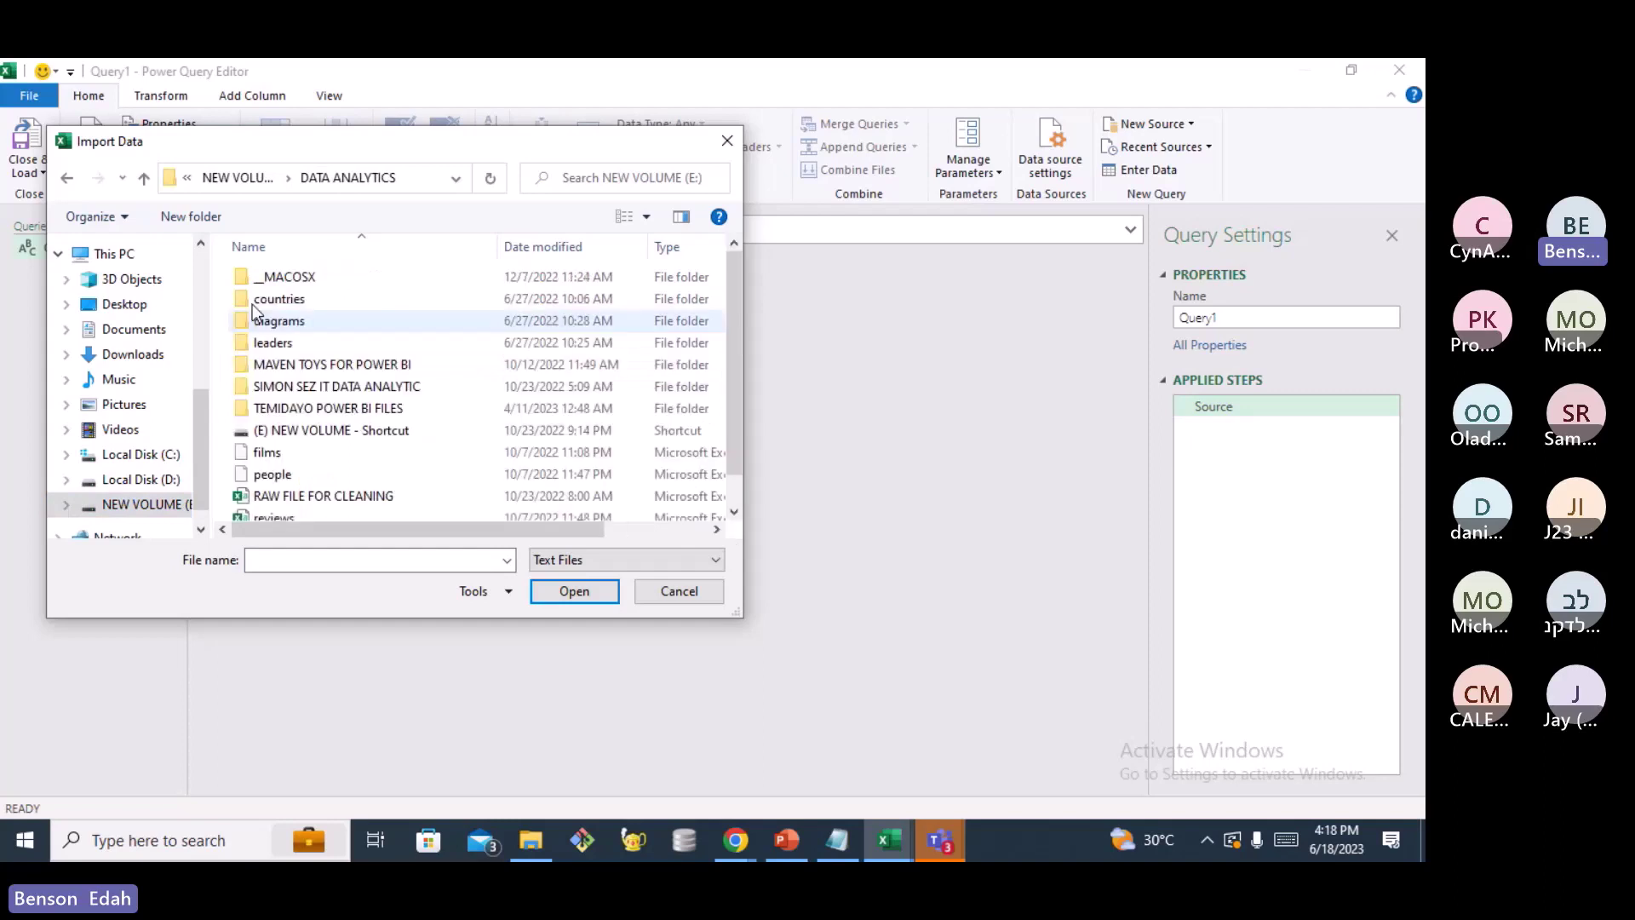
scroll(308, 419, down, 6)
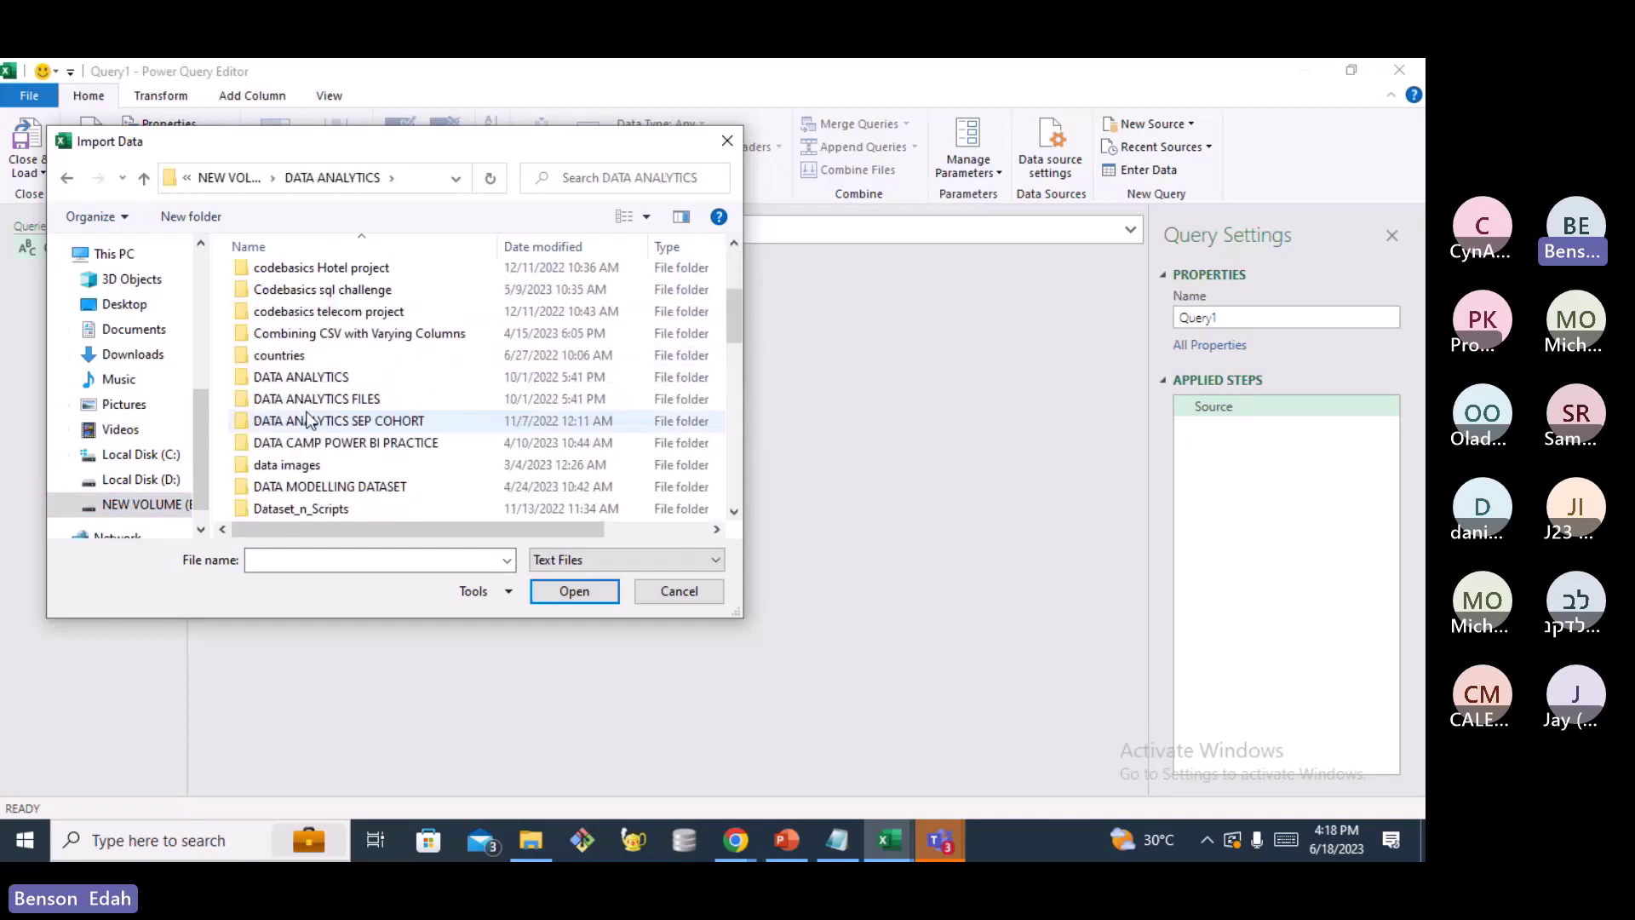
scroll(309, 419, down, 2)
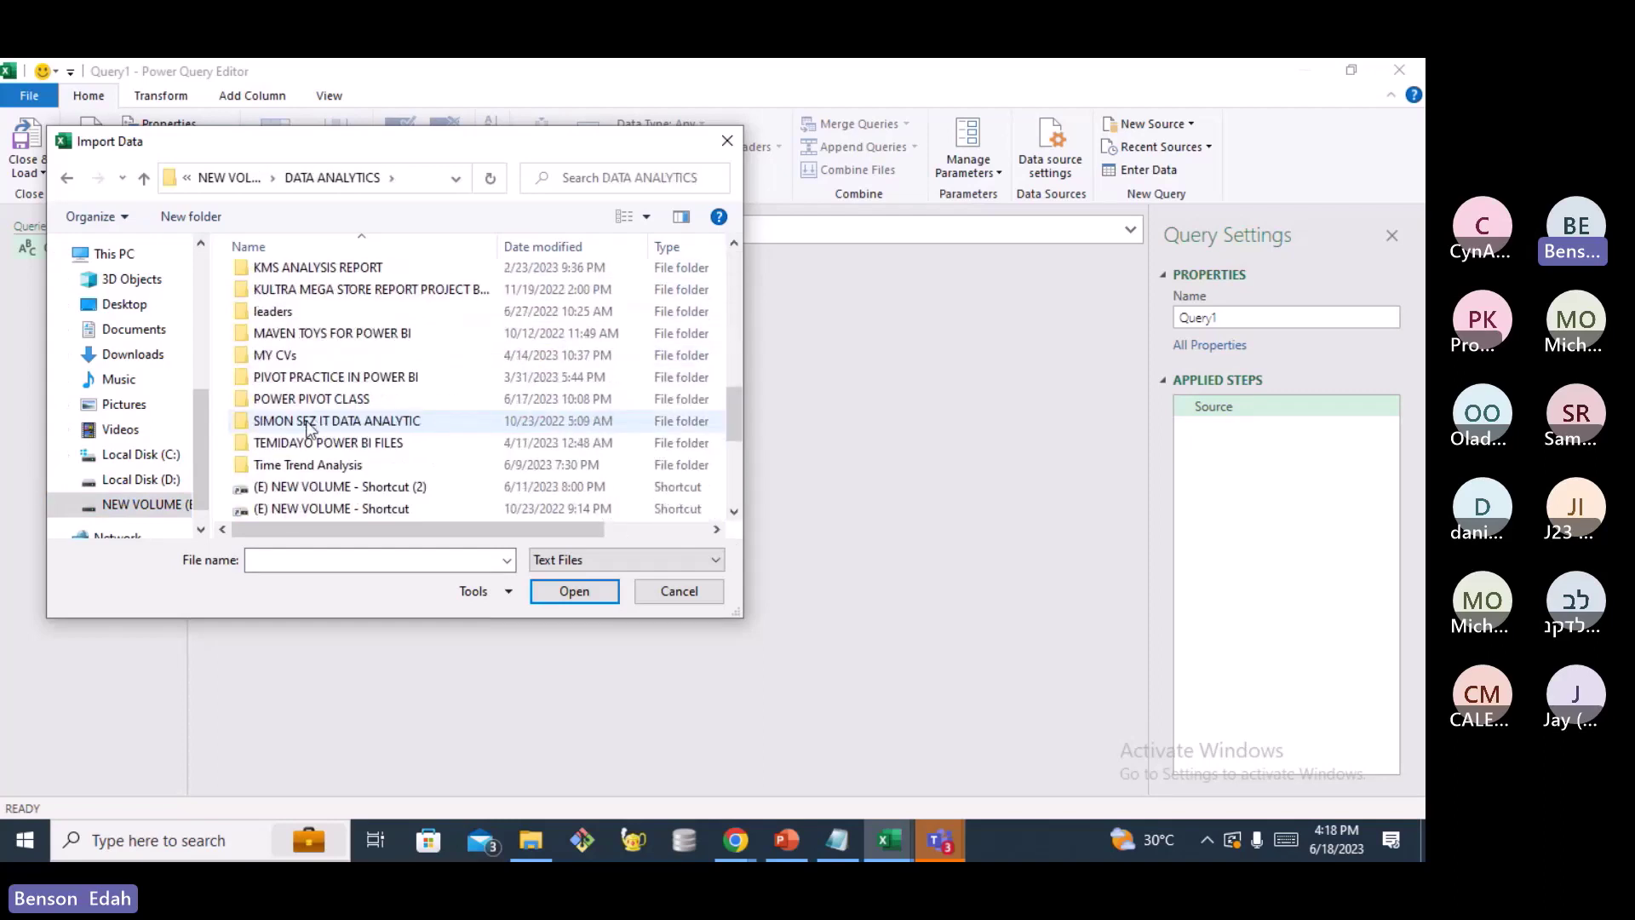
click(307, 401)
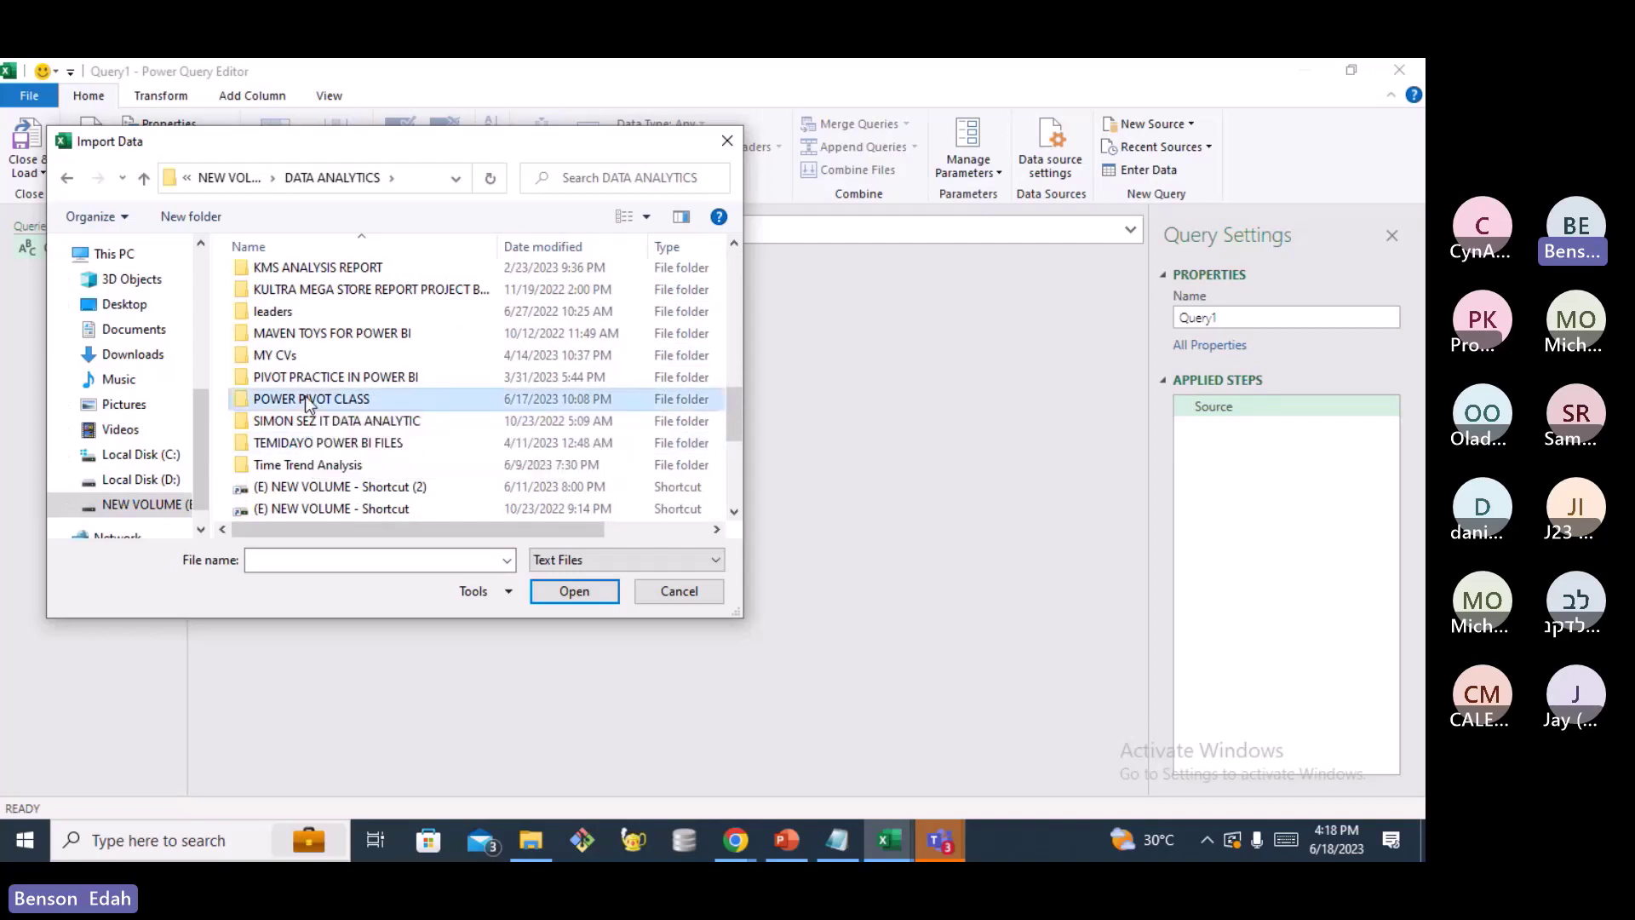
double_click(306, 399)
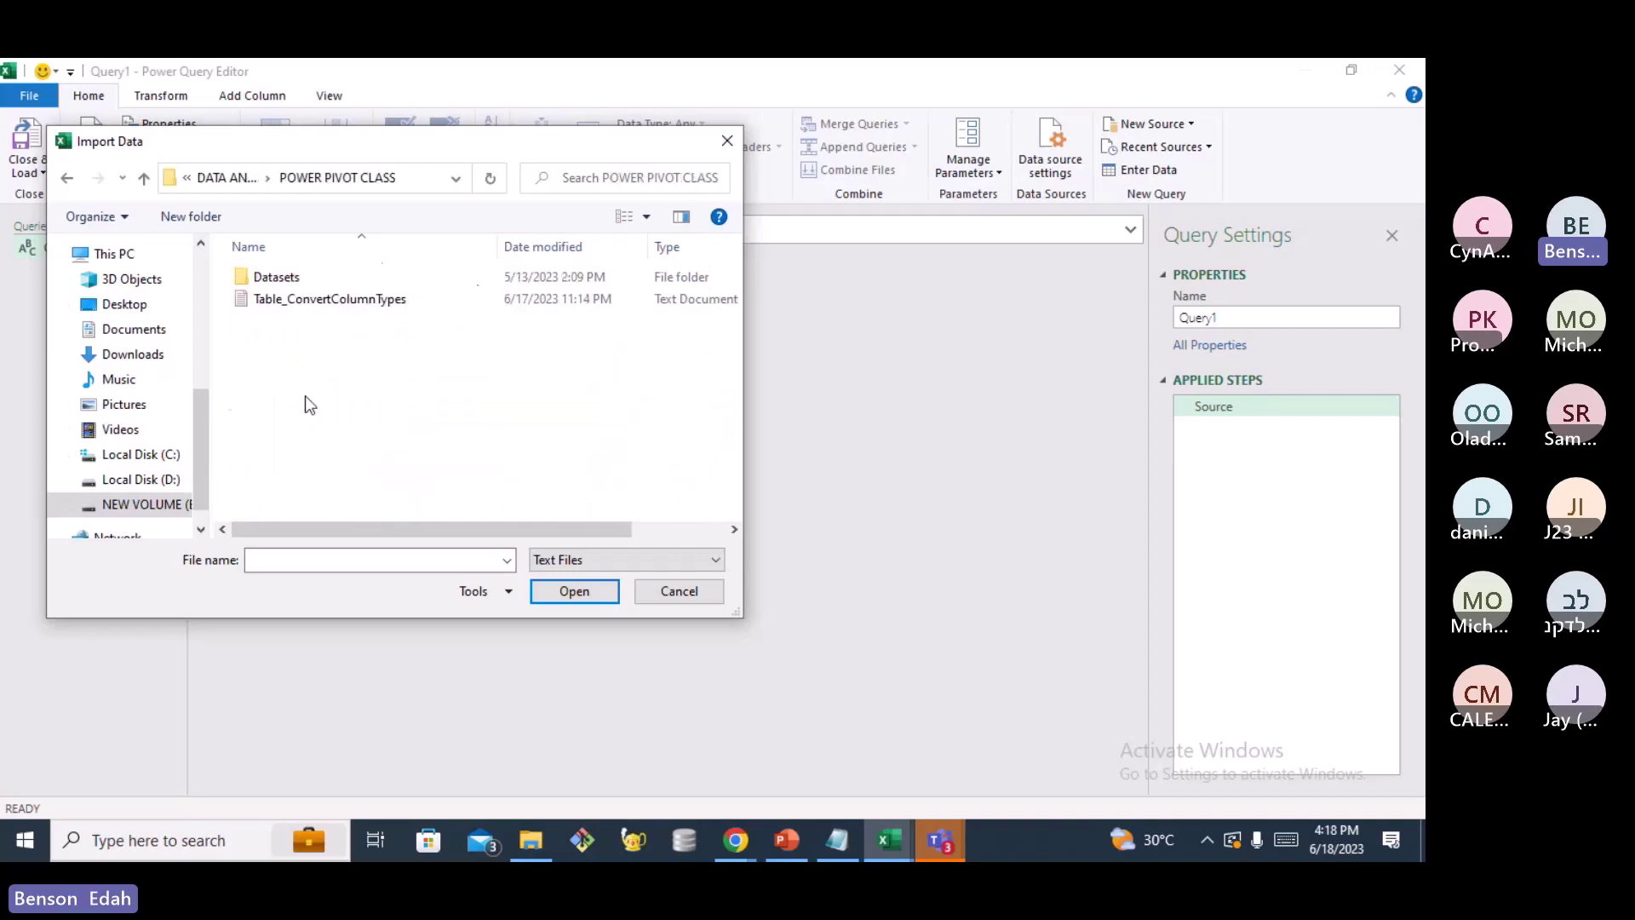
double_click(268, 281)
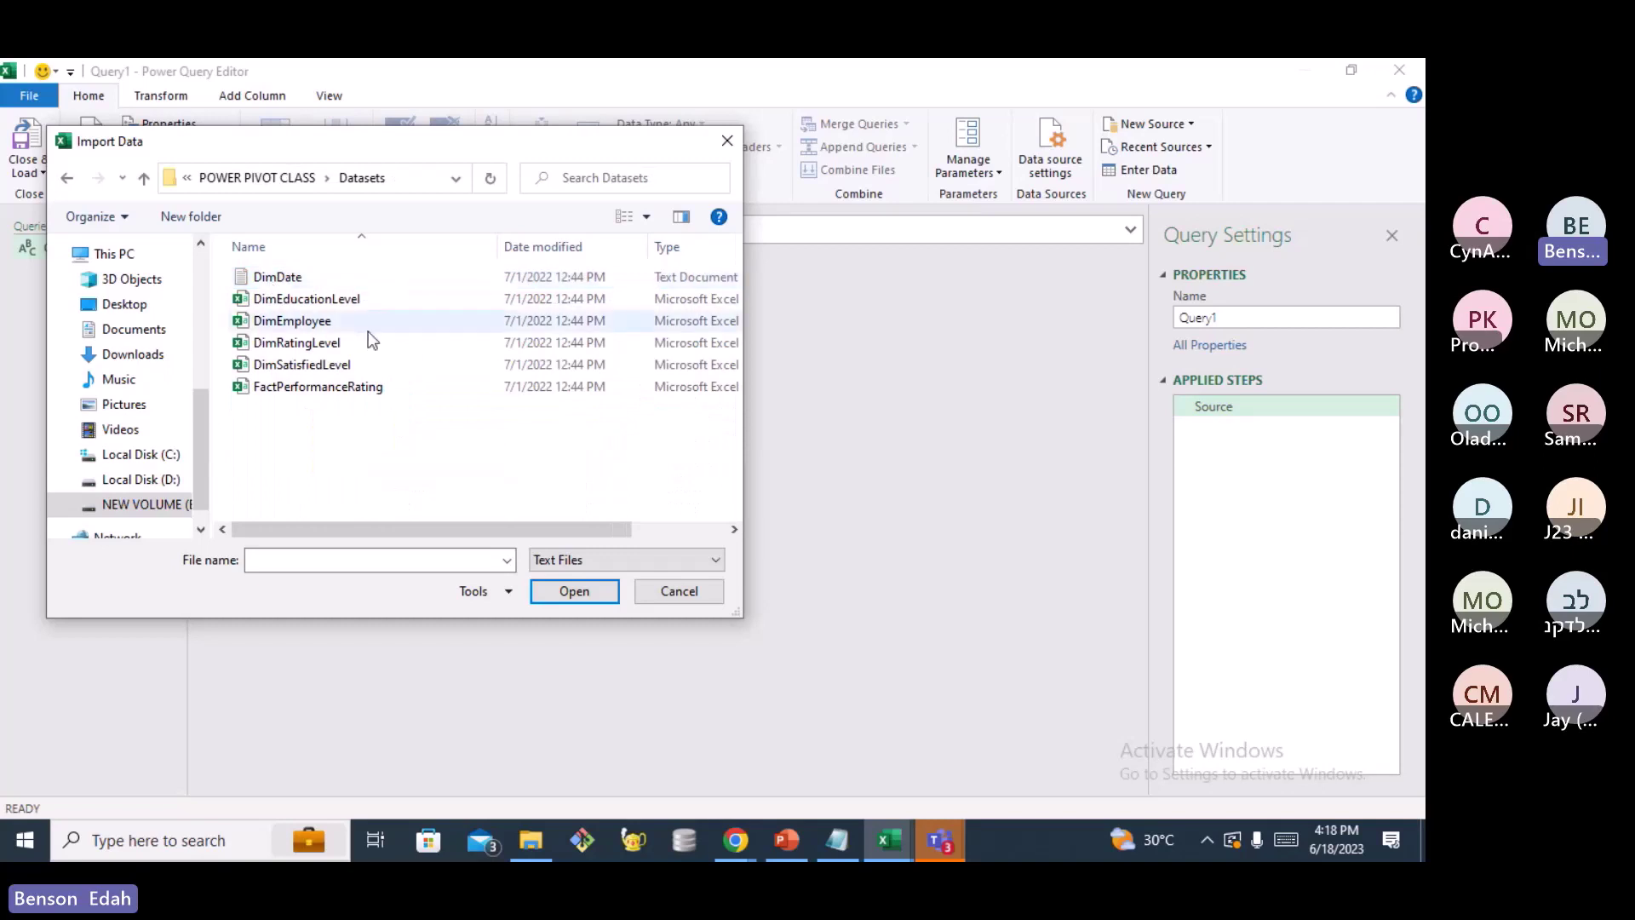
click(294, 300)
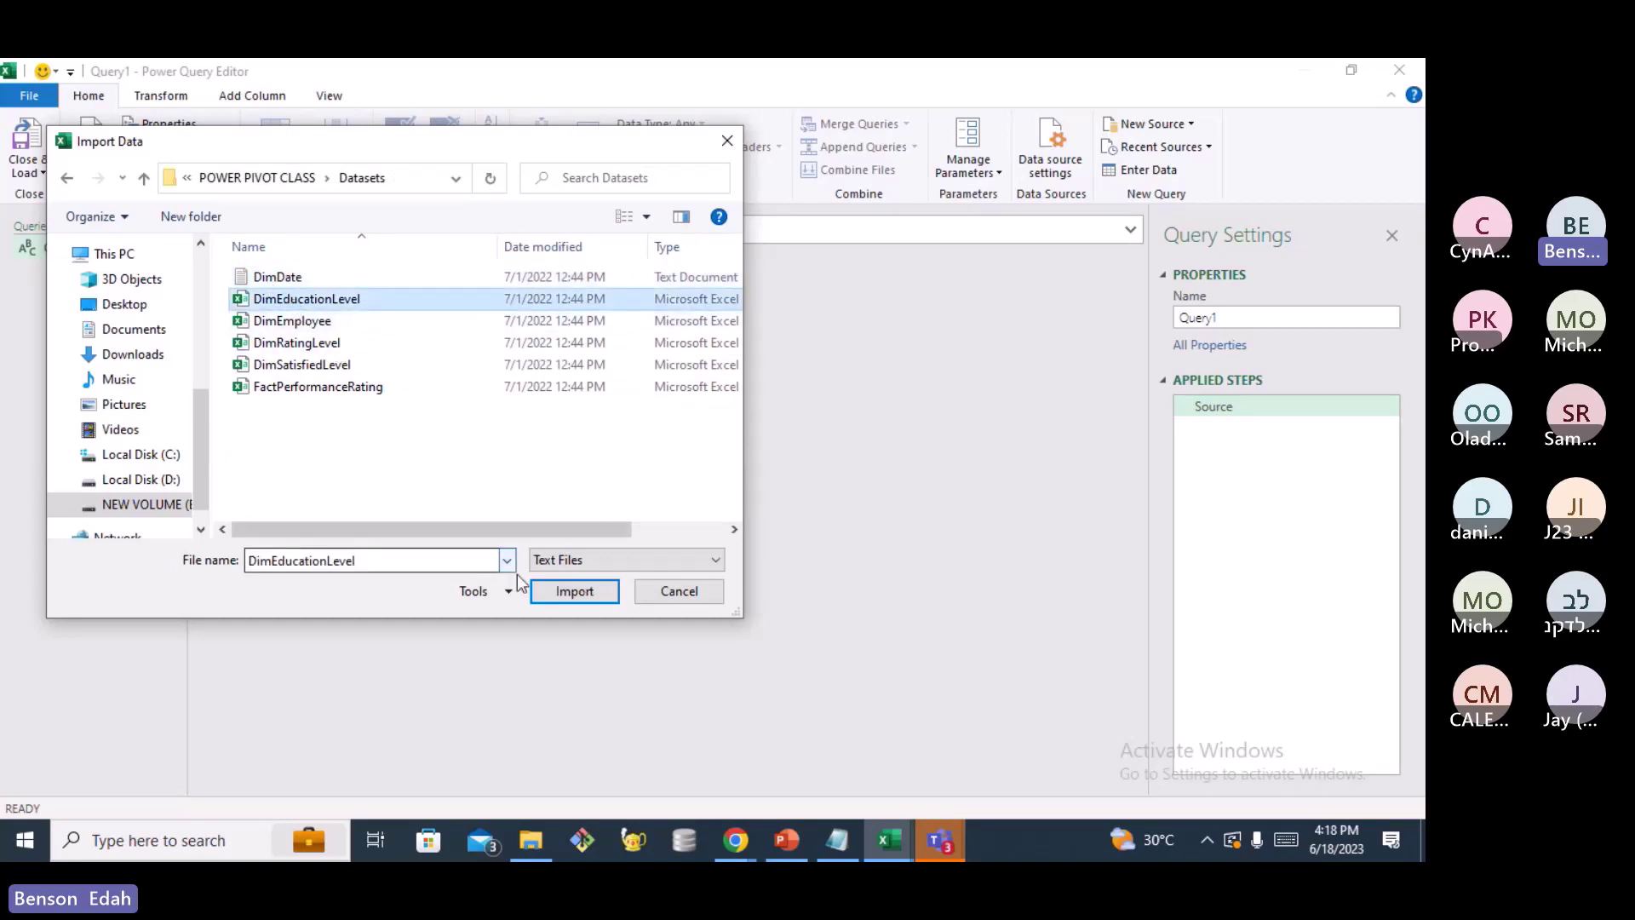
Import DimEducationLevel.csv and accept its preview with OK
click(566, 593)
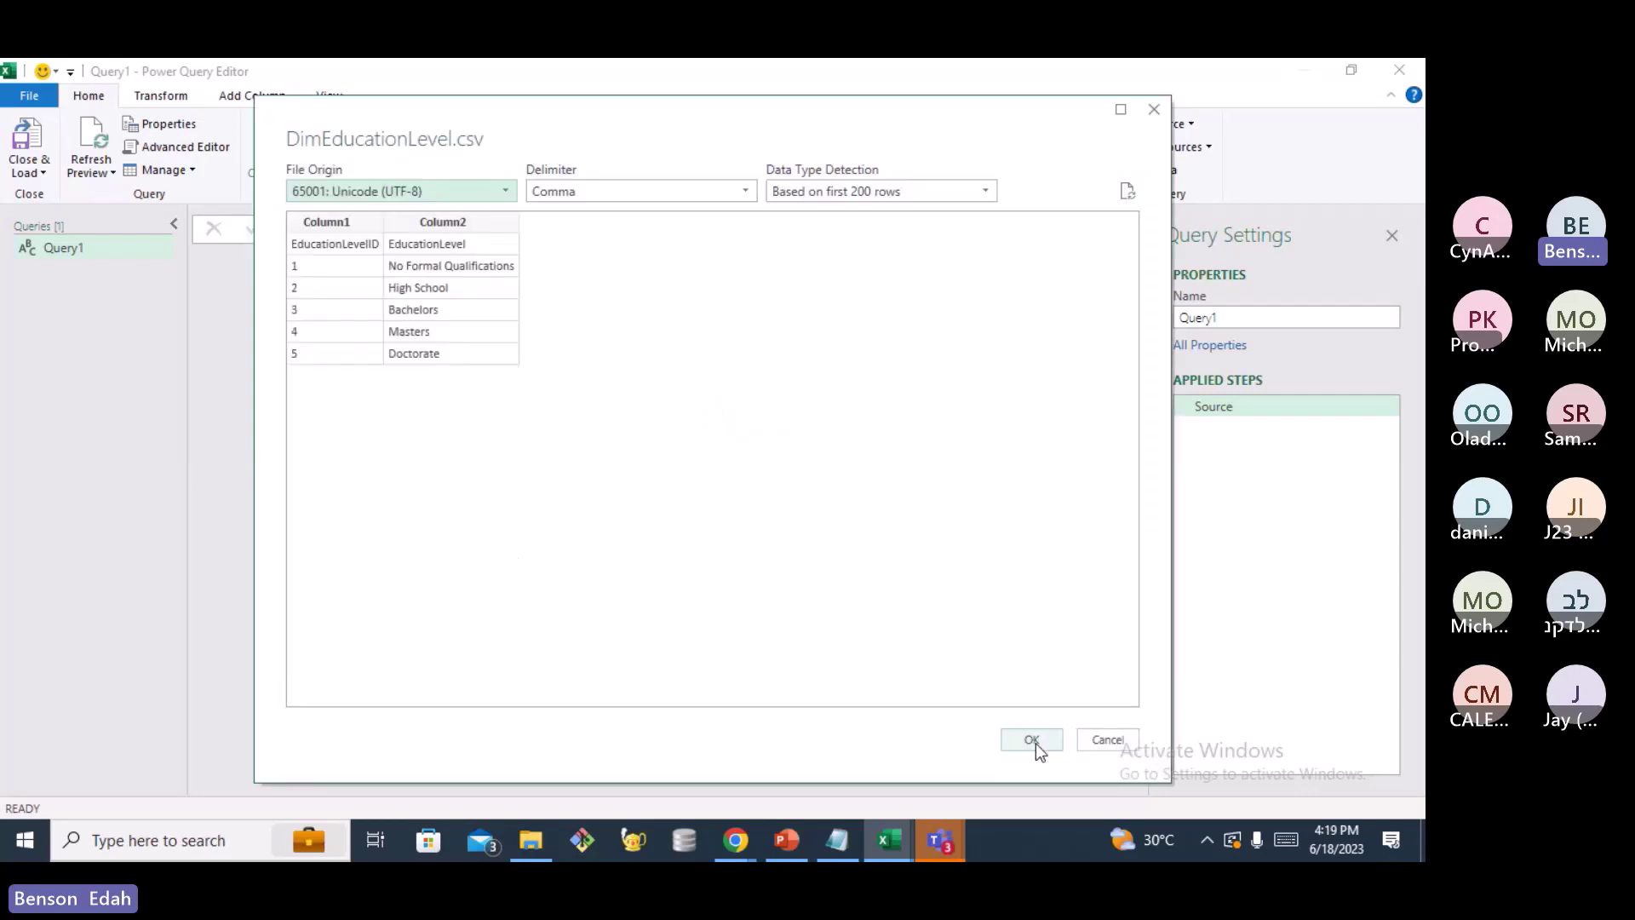
click(1032, 740)
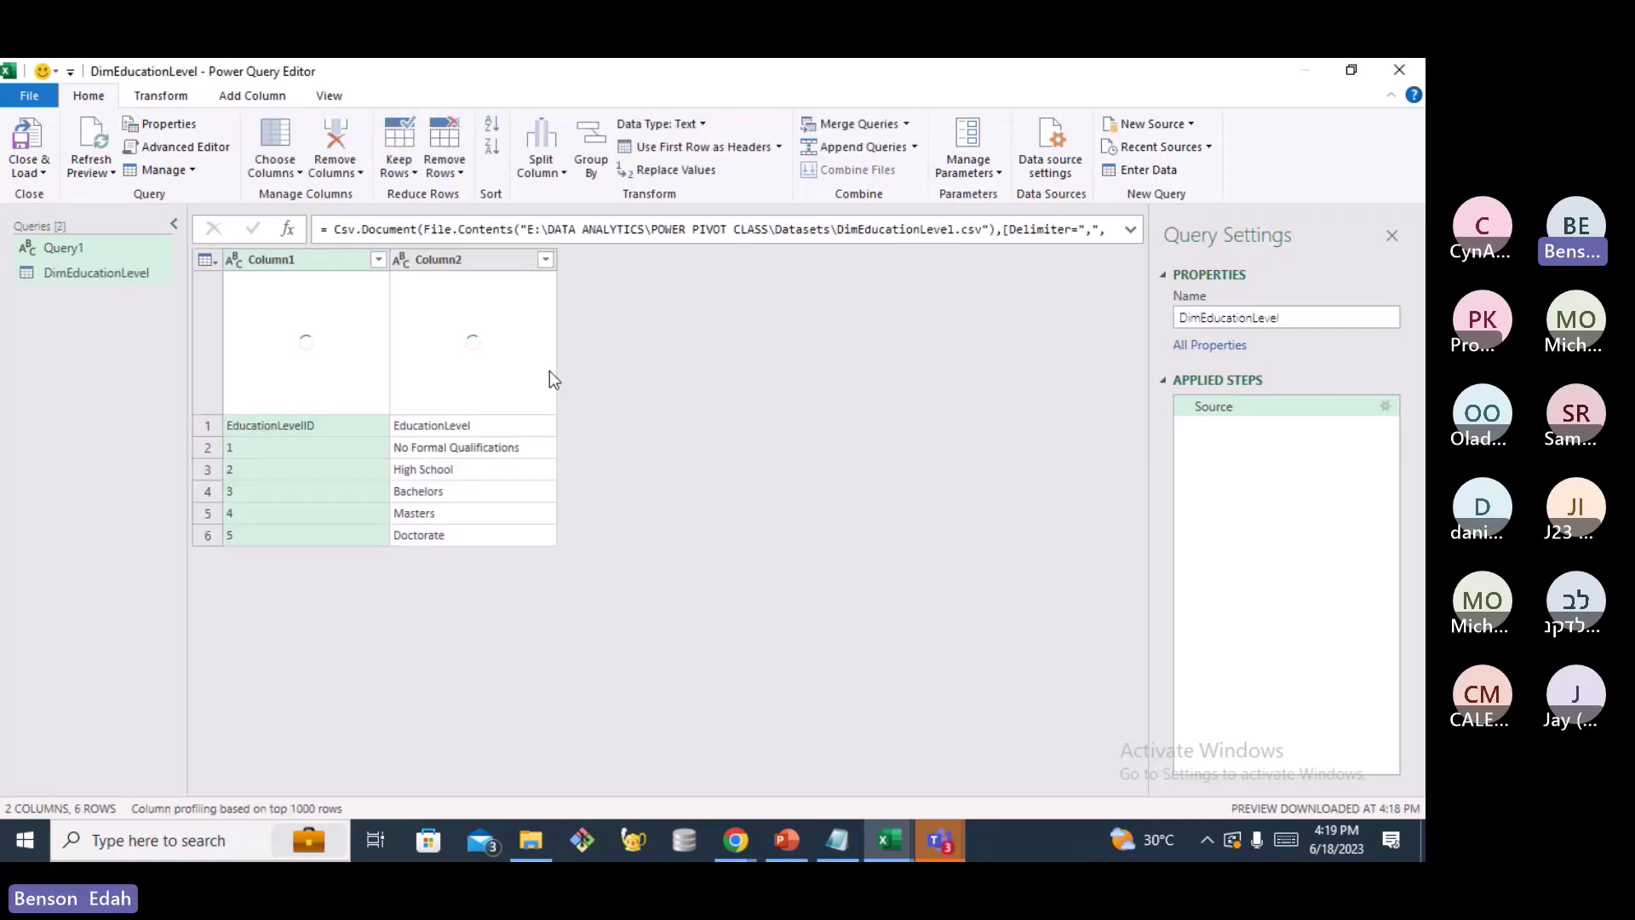
Promote DimEducationLevel's first row to headers and set EducationLevelID to Whole Number
click(780, 150)
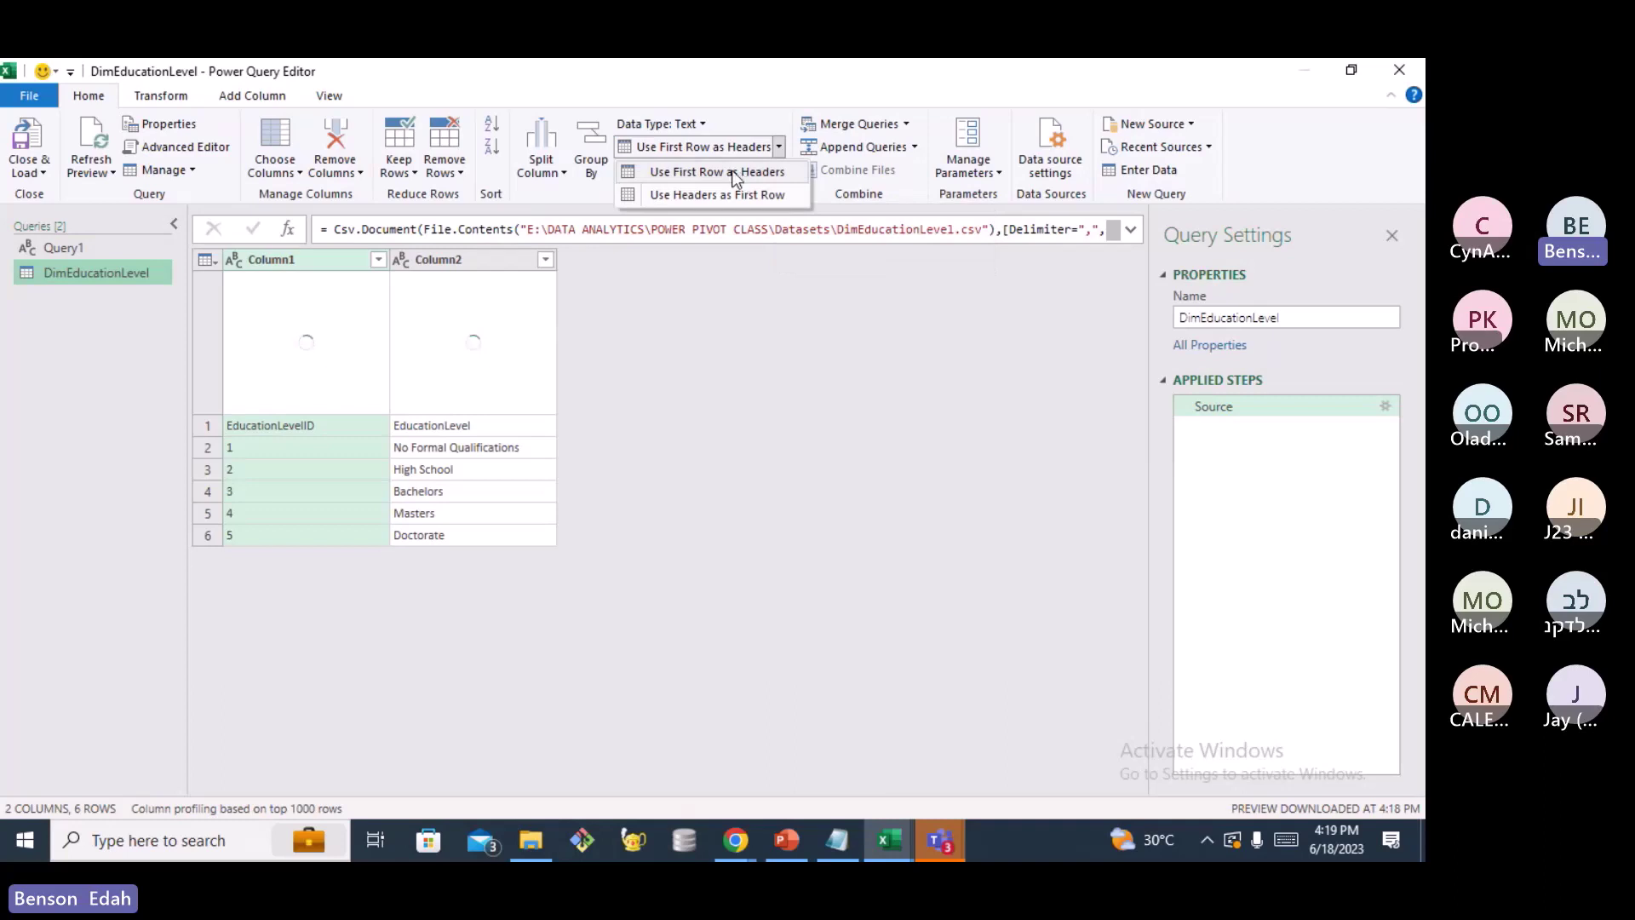
click(734, 173)
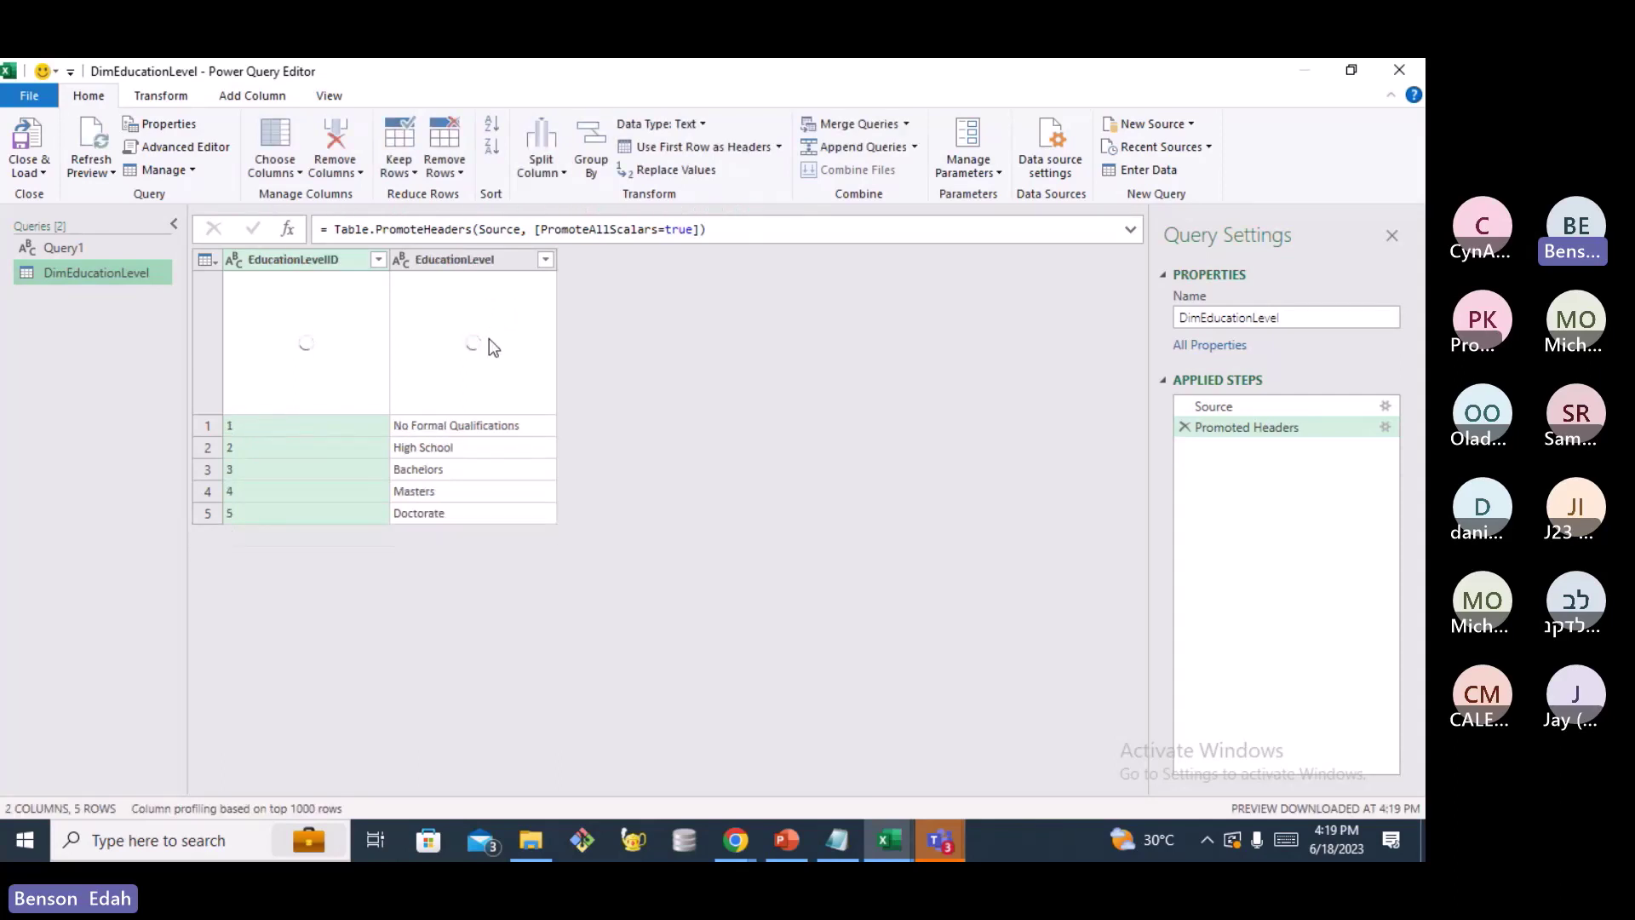
click(232, 258)
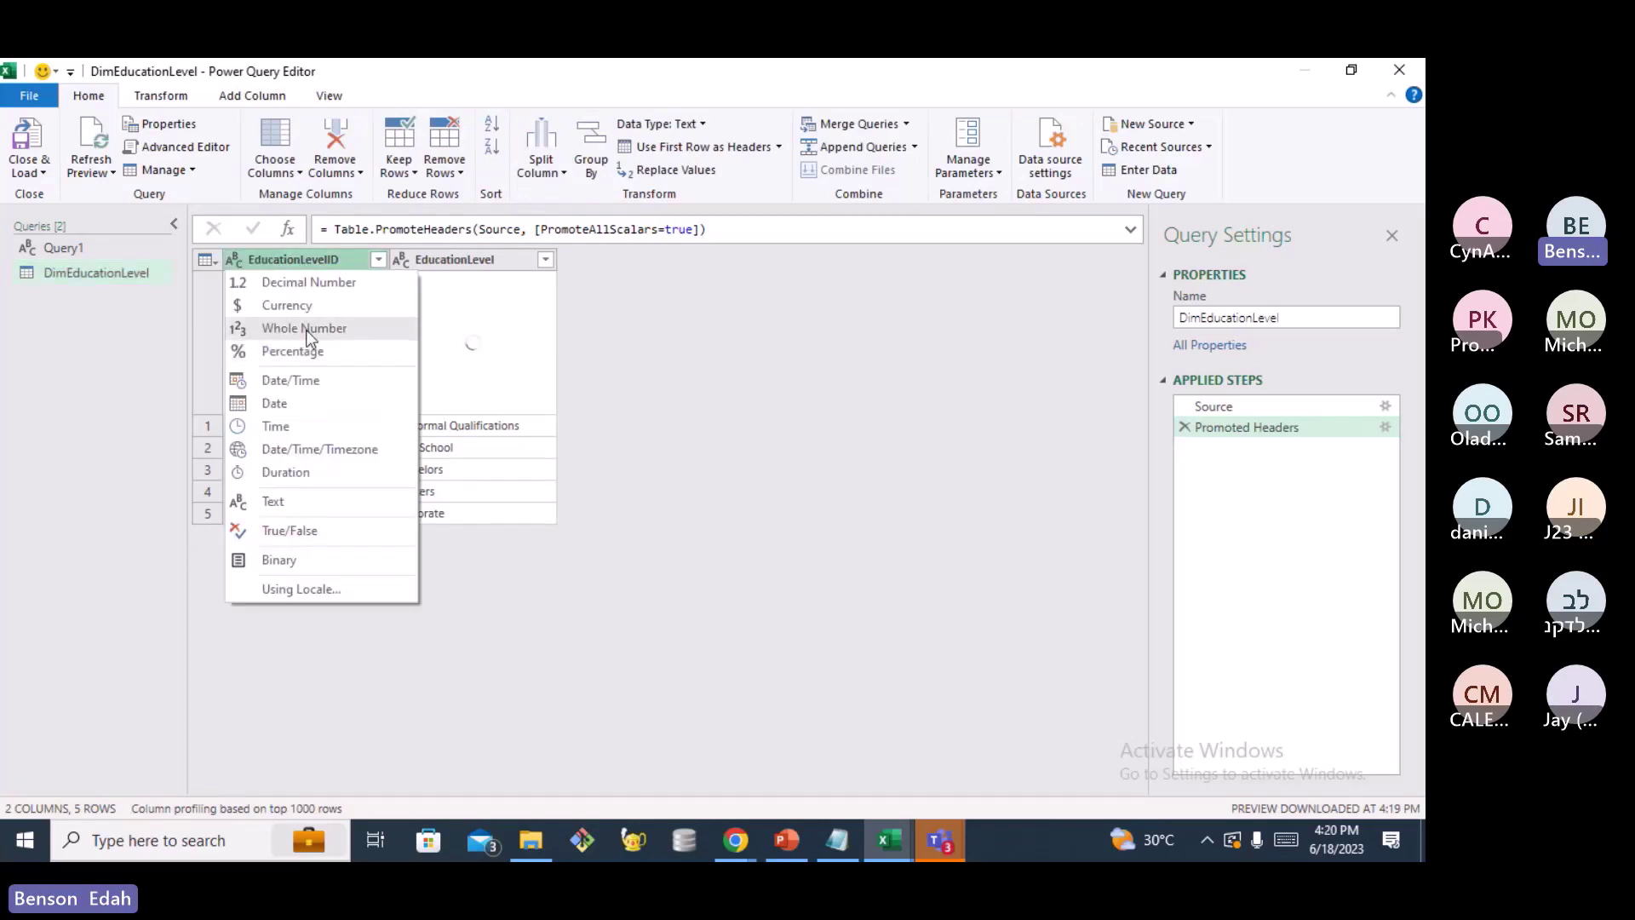
click(305, 329)
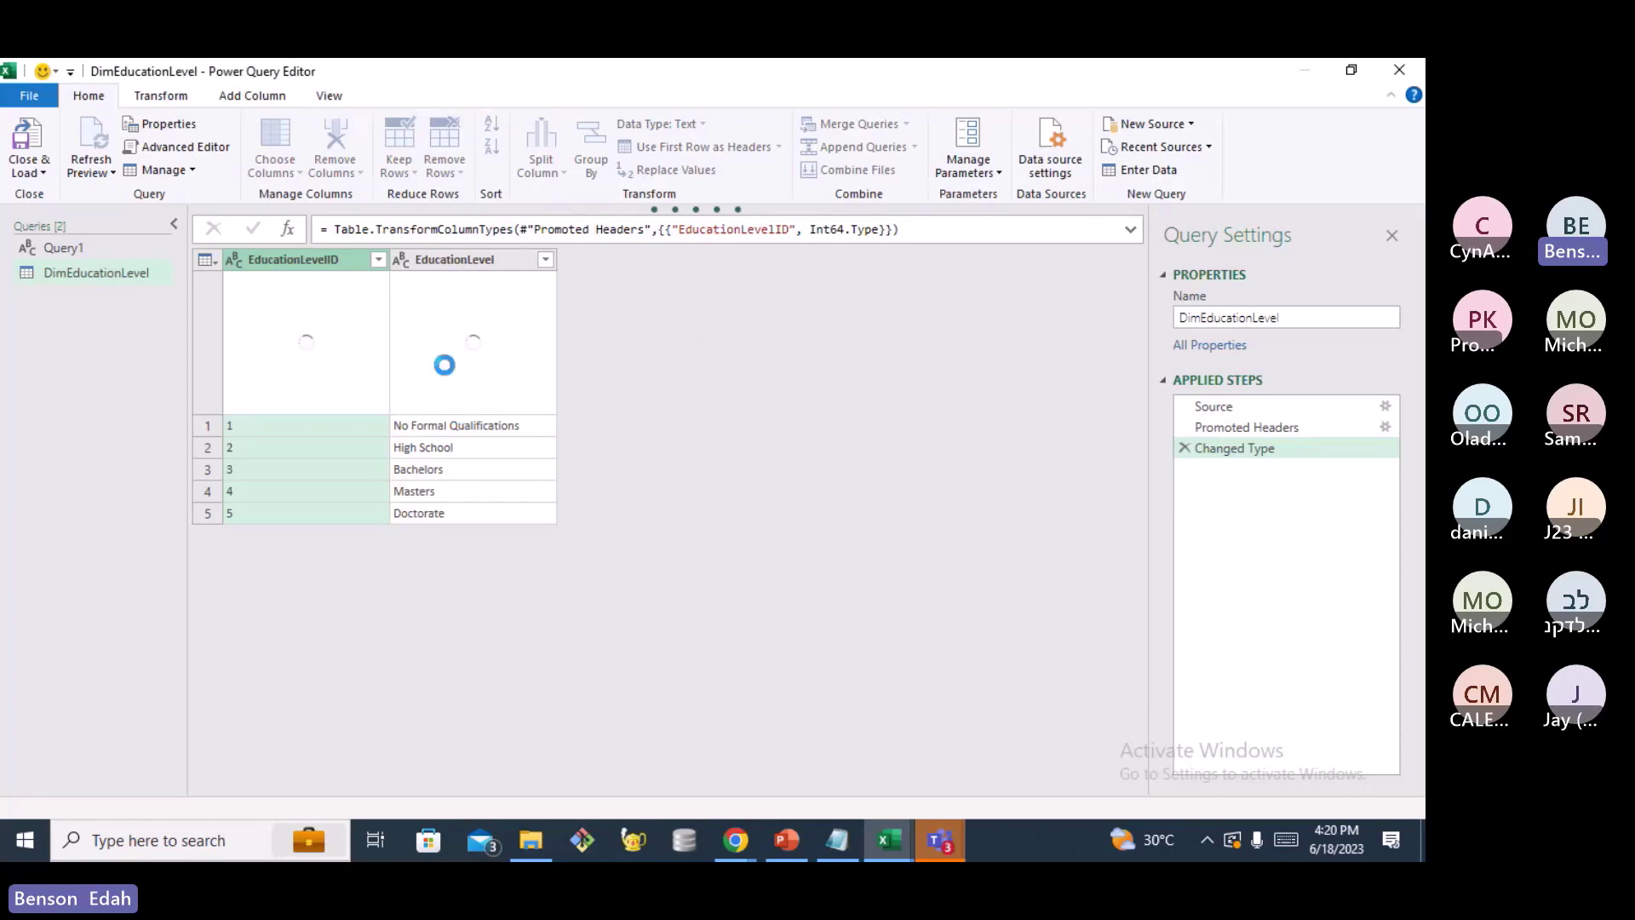
Add a new Text/CSV query from the Queries pane, selecting and importing DimEmployee
right_click(73, 331)
mouse_move(158, 378)
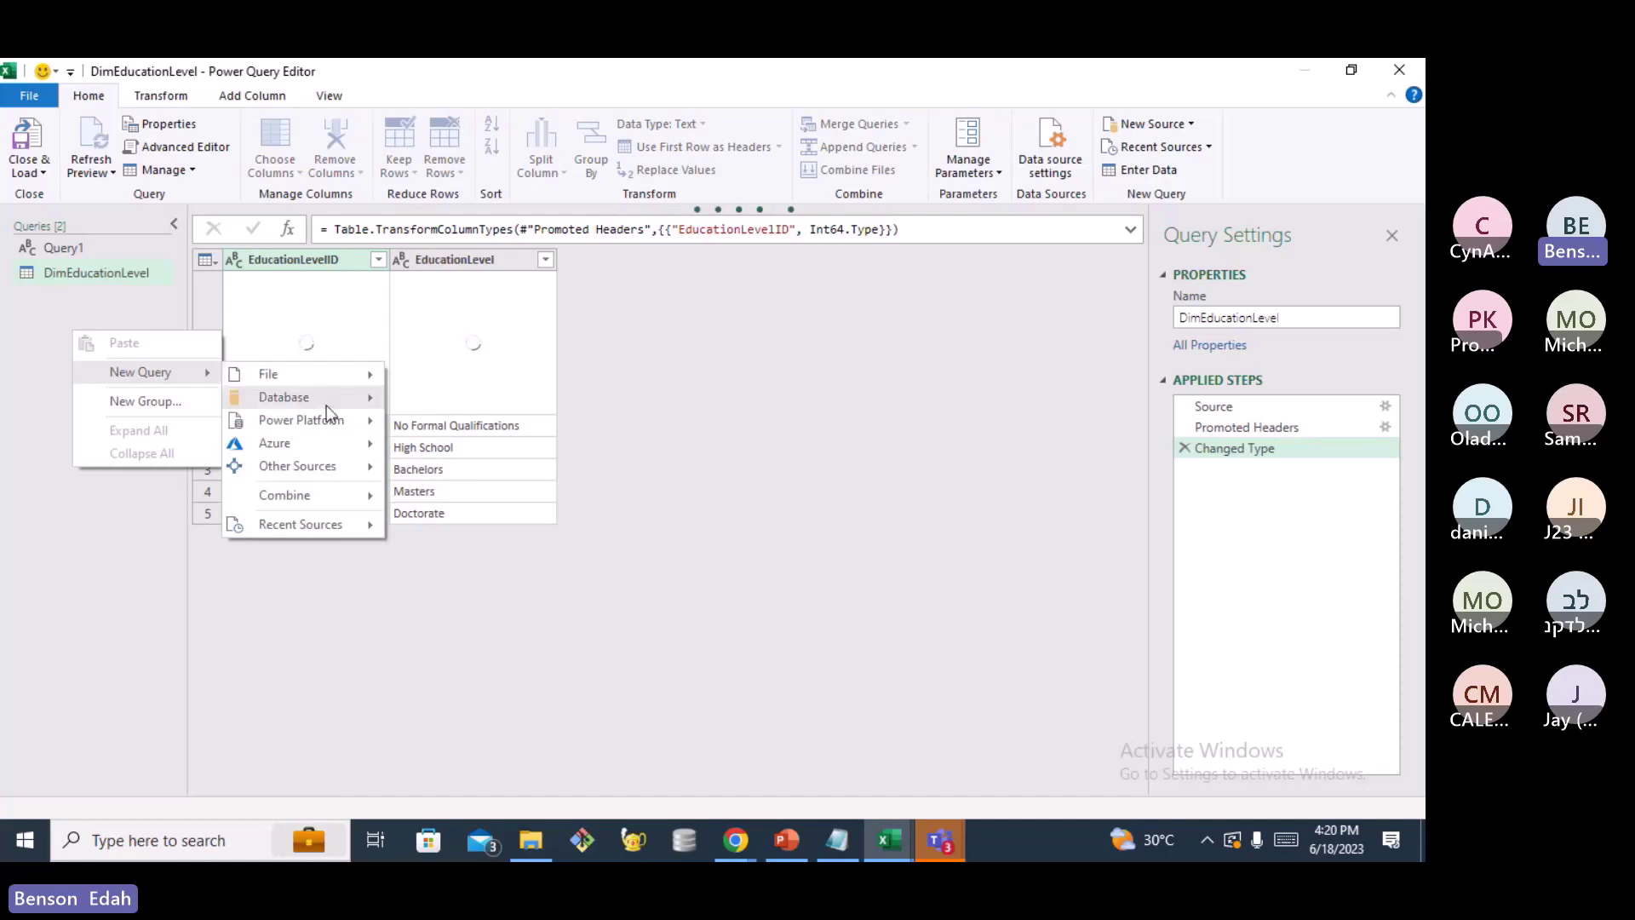
mouse_move(338, 380)
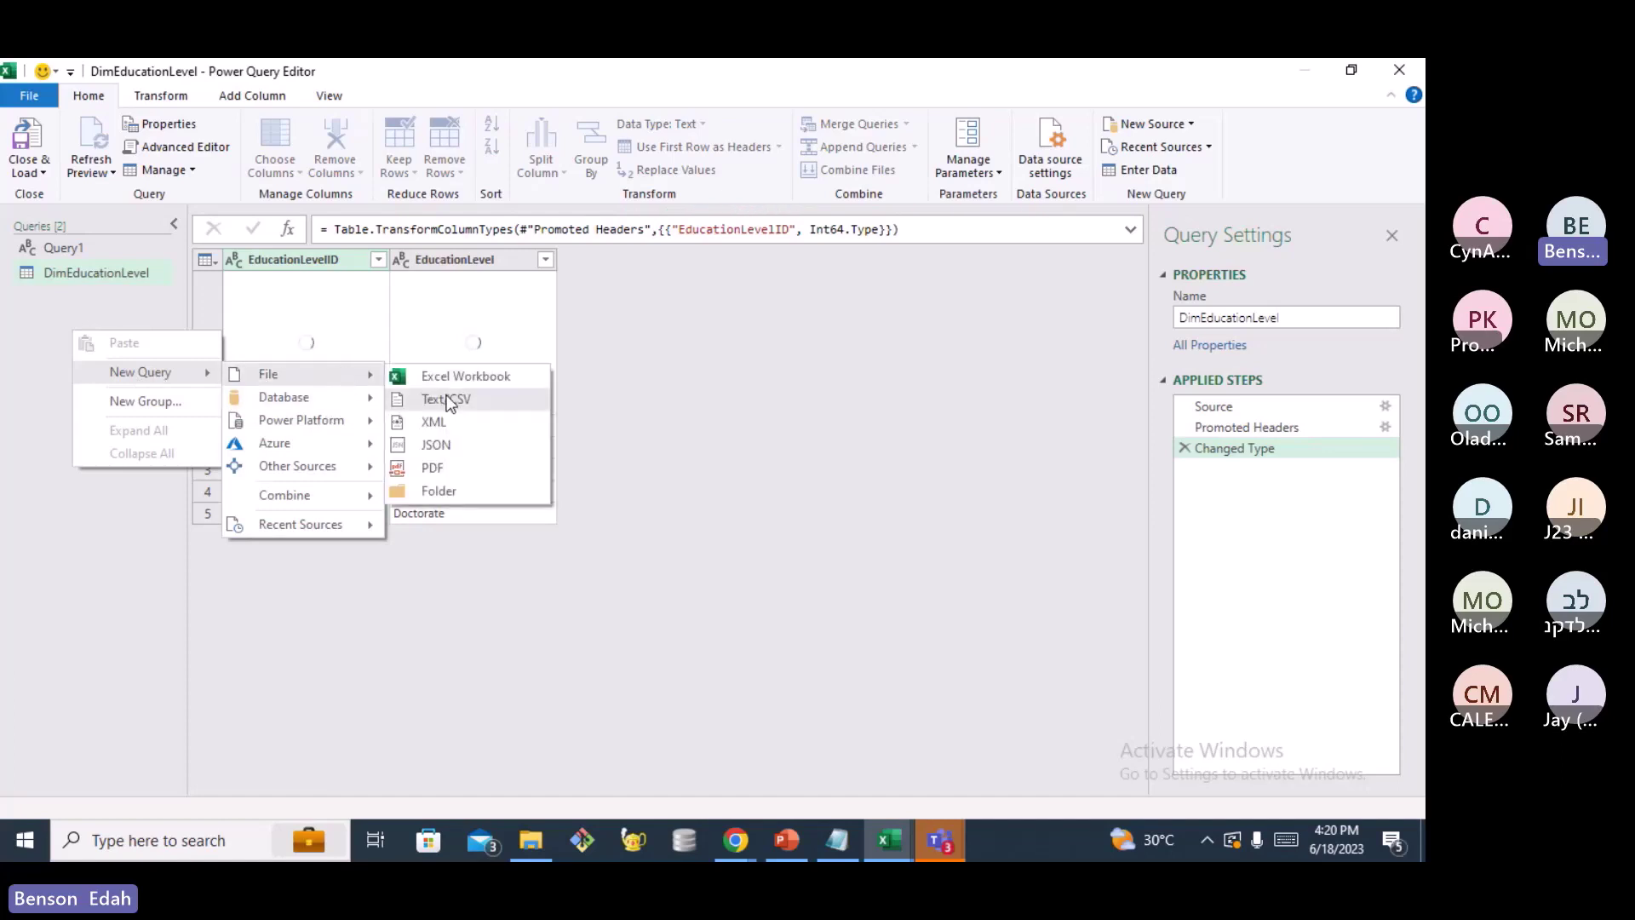
click(447, 396)
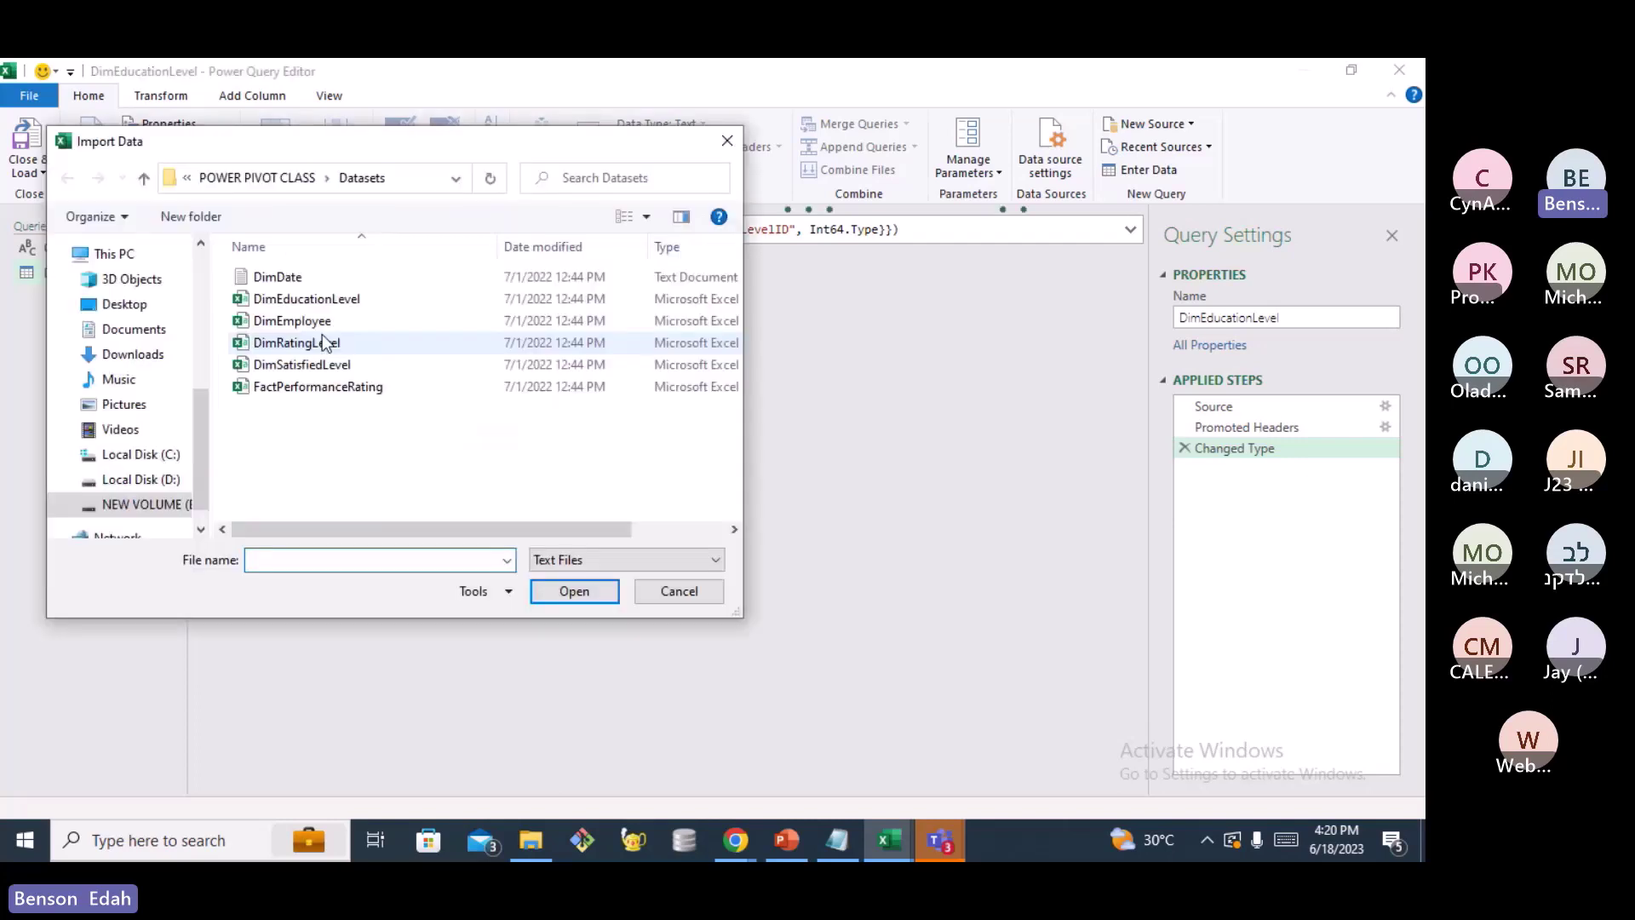
click(292, 321)
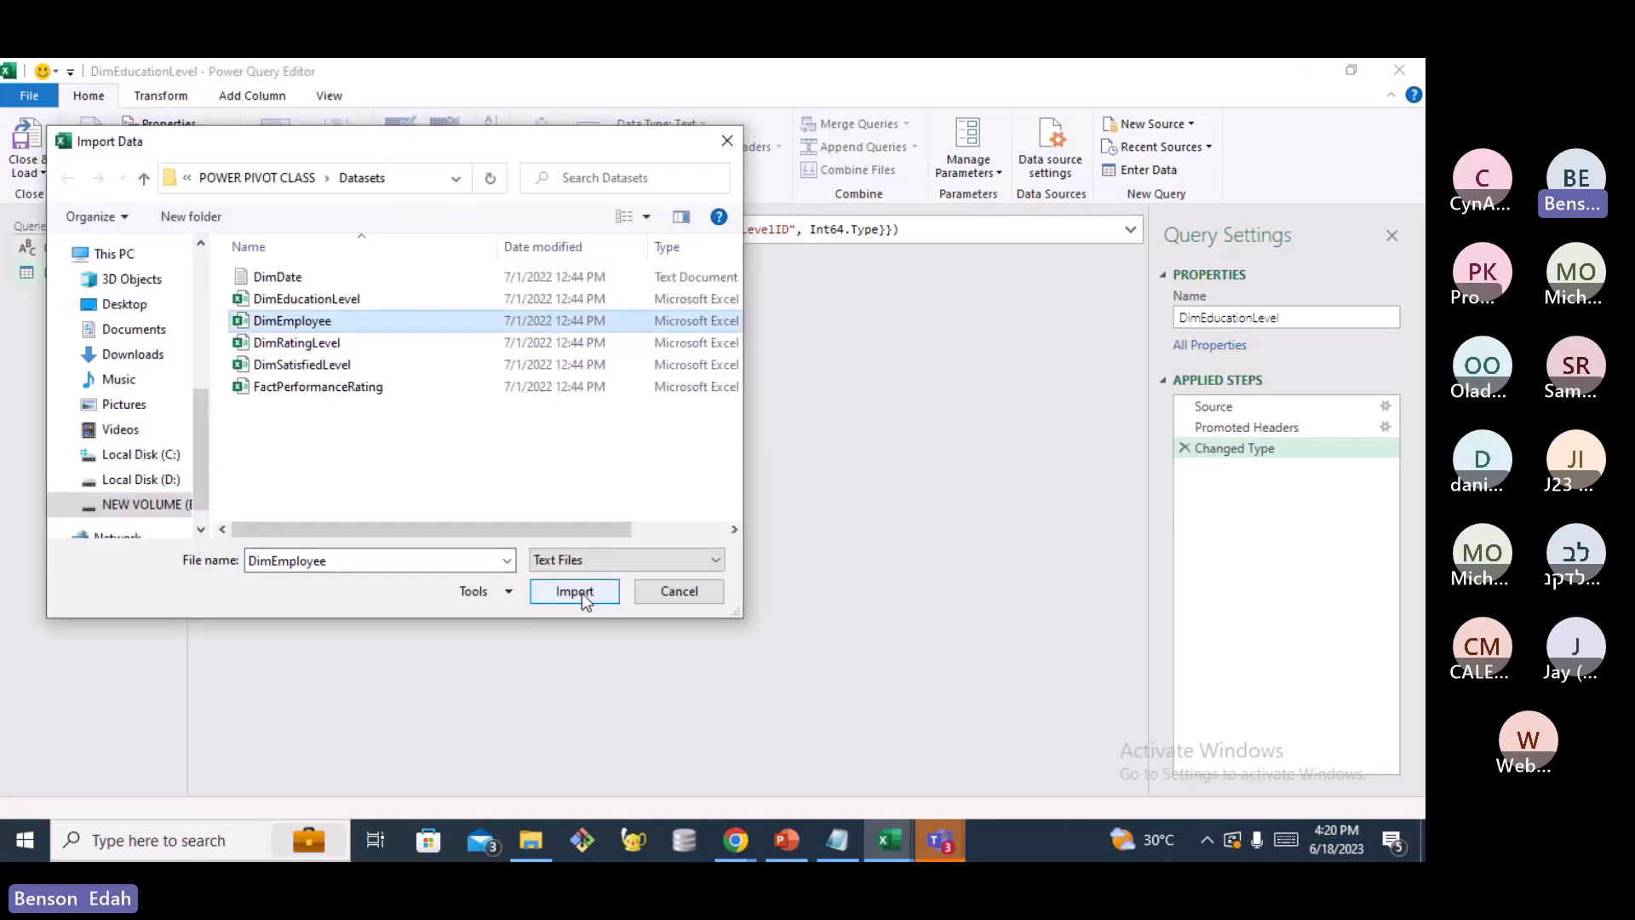
click(586, 601)
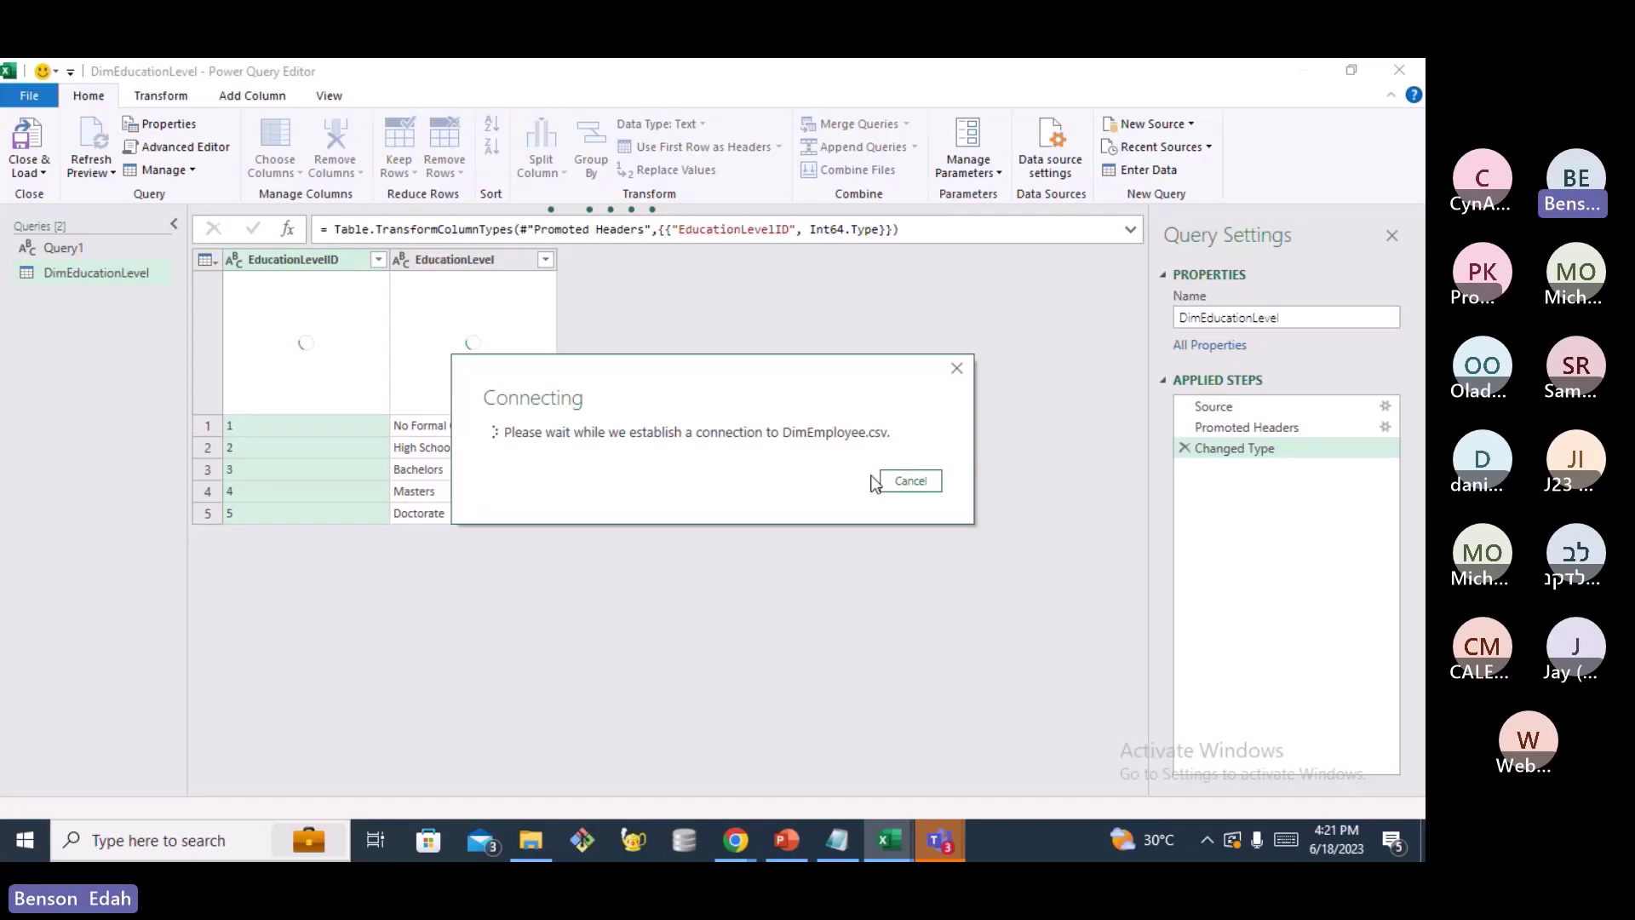
Return to Excel and dismiss the Connecting notice so the DimEmployee.csv preview appears
click(886, 852)
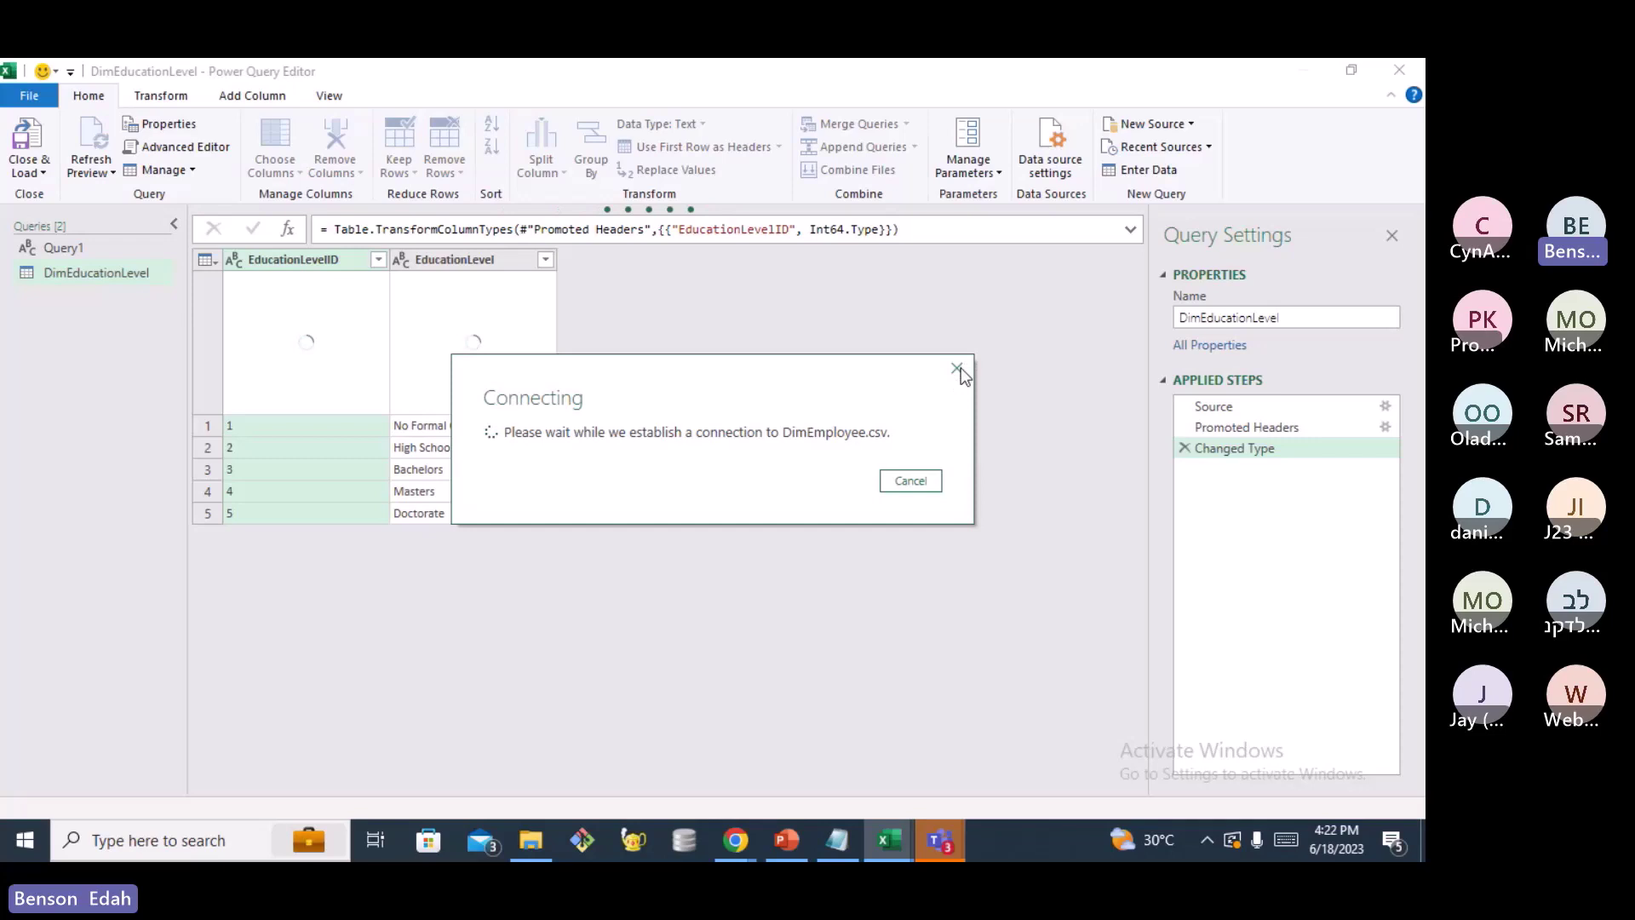
click(958, 373)
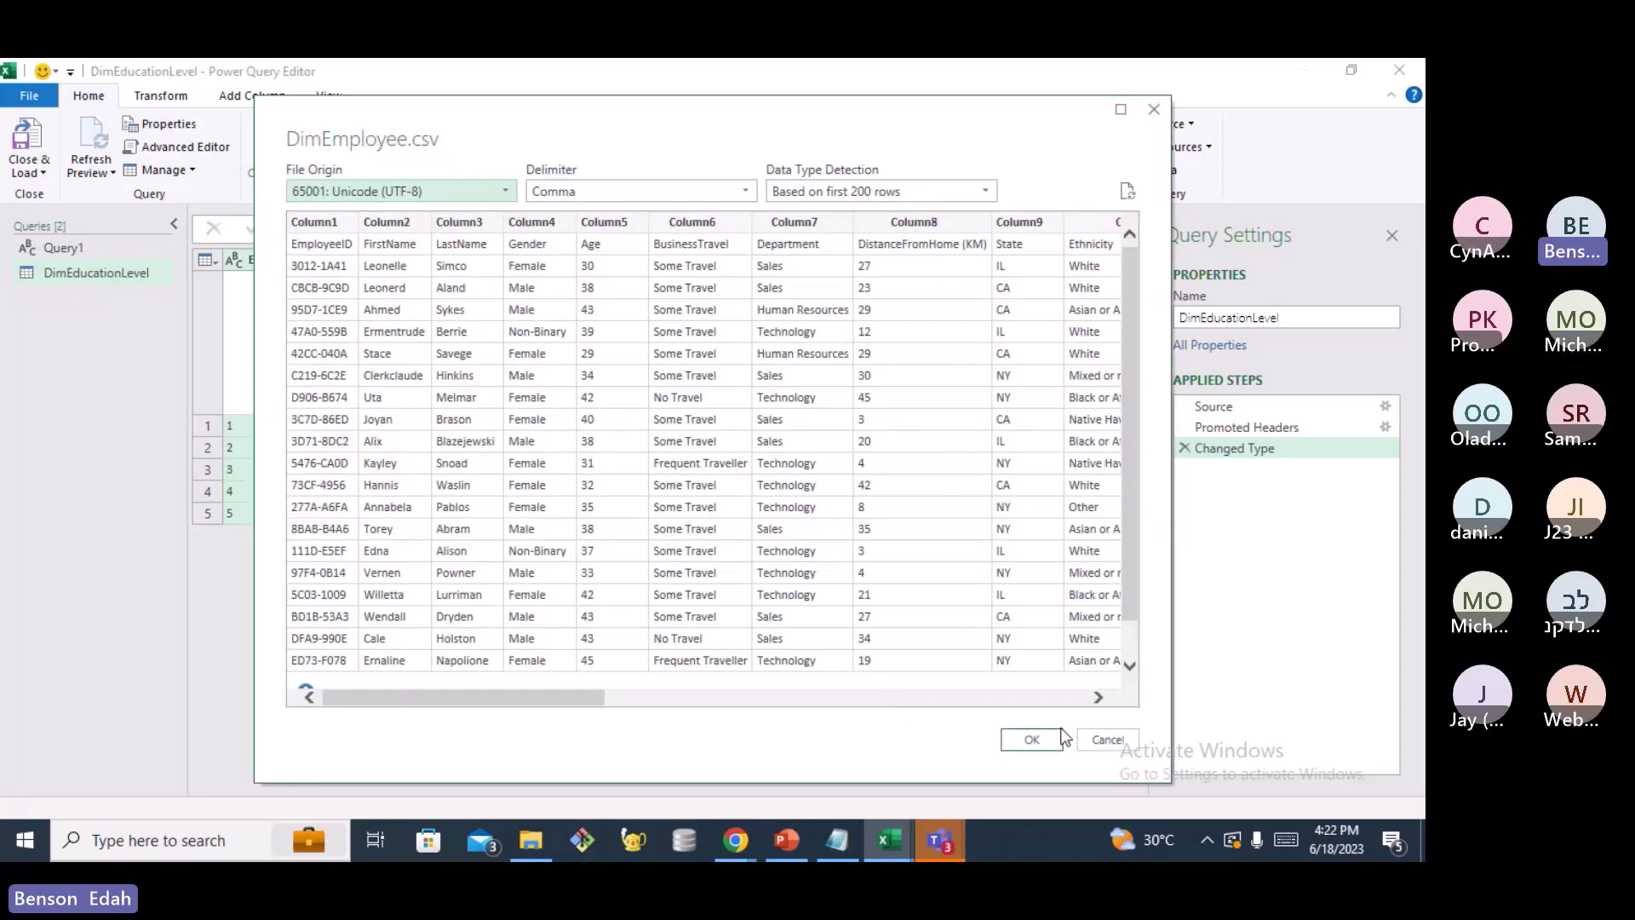
Accept the DimEmployee.csv preview with OK to create the 23-column query
click(1060, 738)
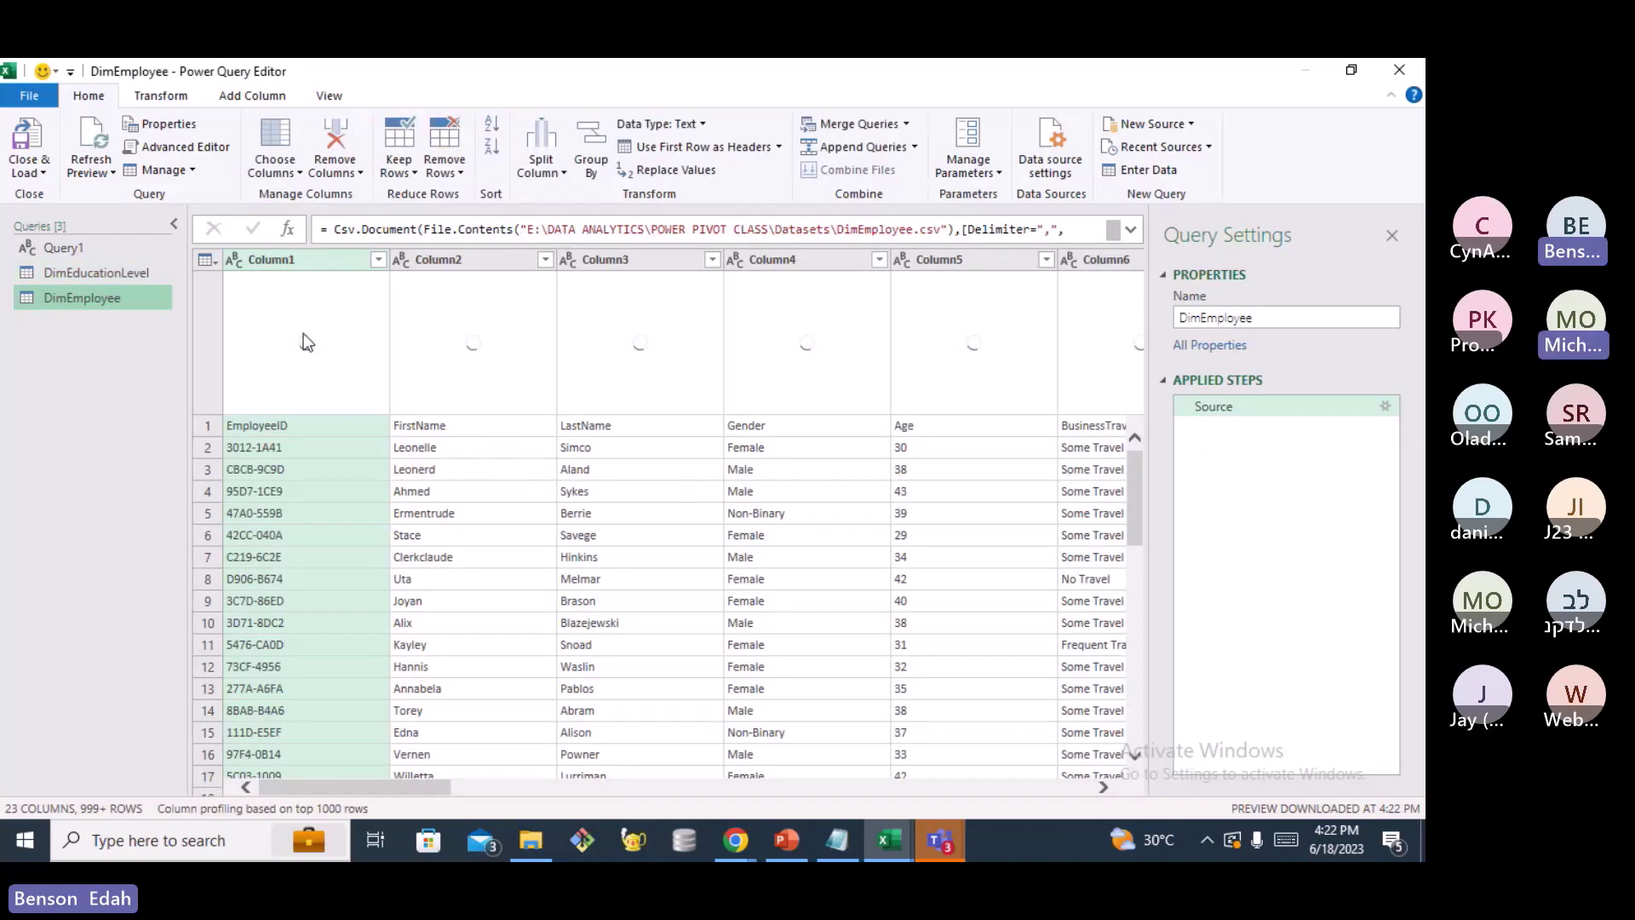
Promote DimEmployee's first row to headers, giving columns like EmployeeID, FirstName, Gender and Age
click(780, 146)
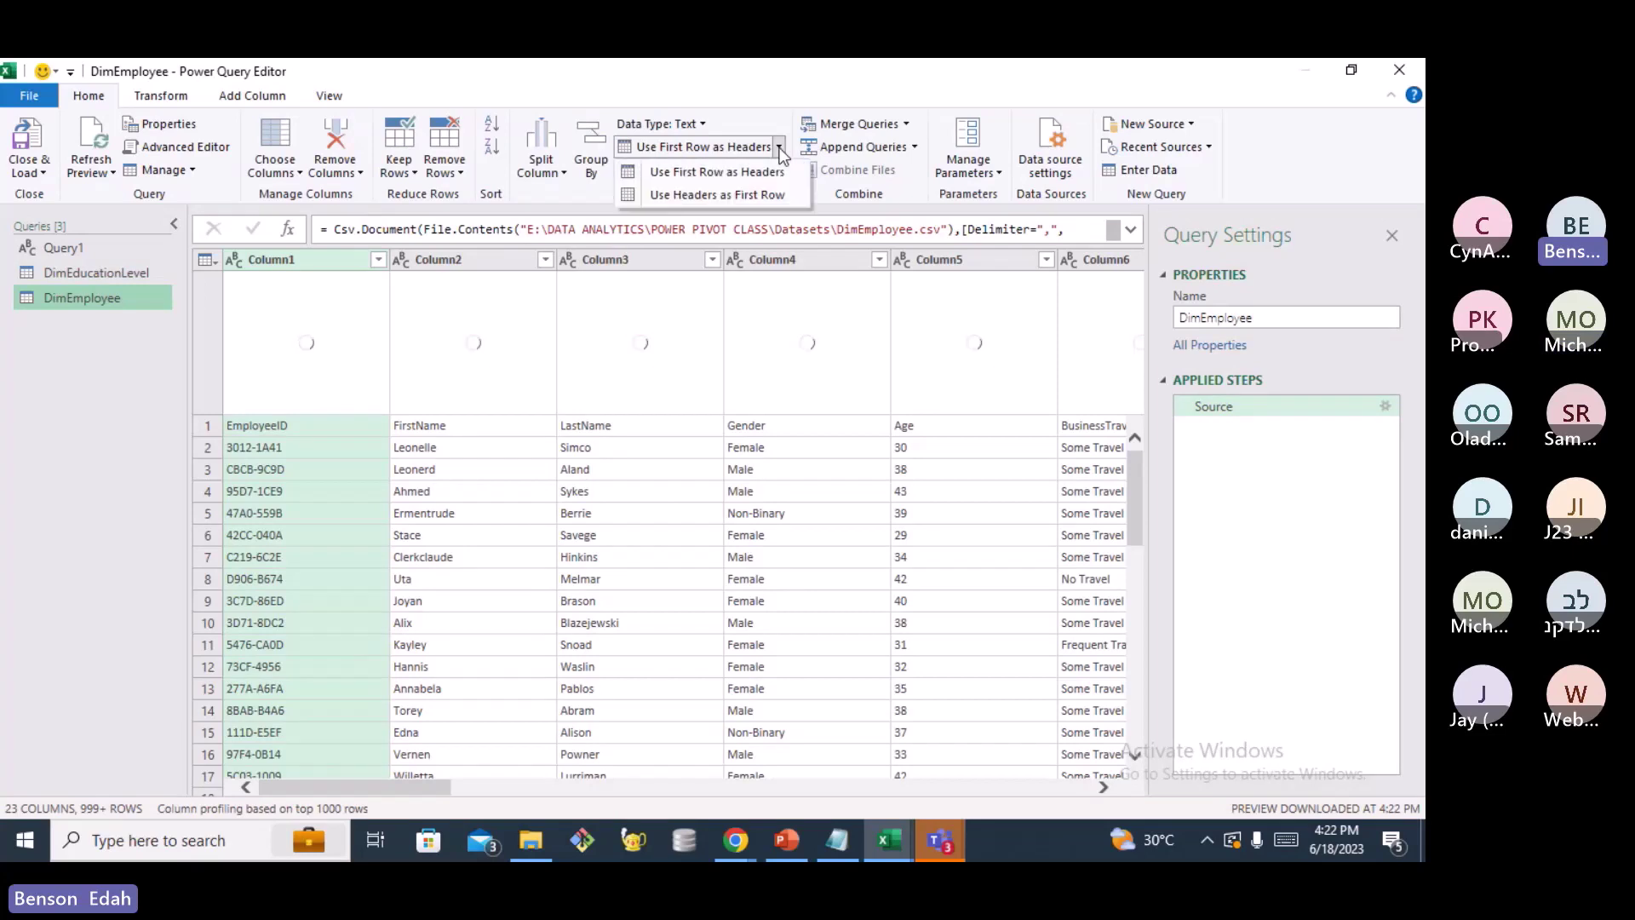
click(780, 150)
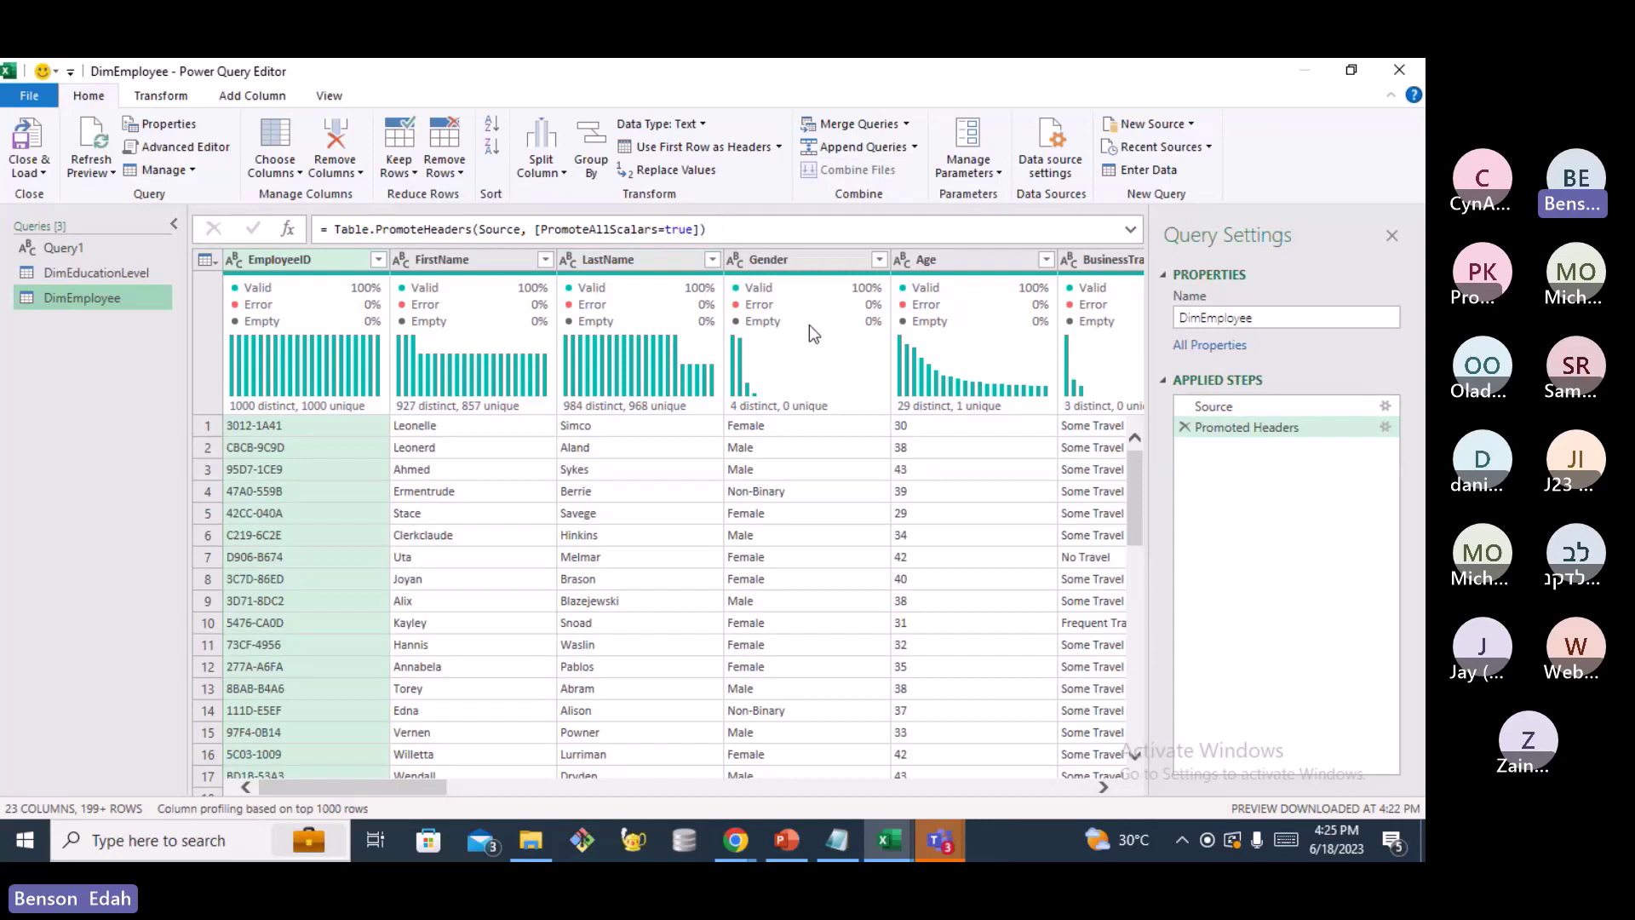
mouse_move(810, 328)
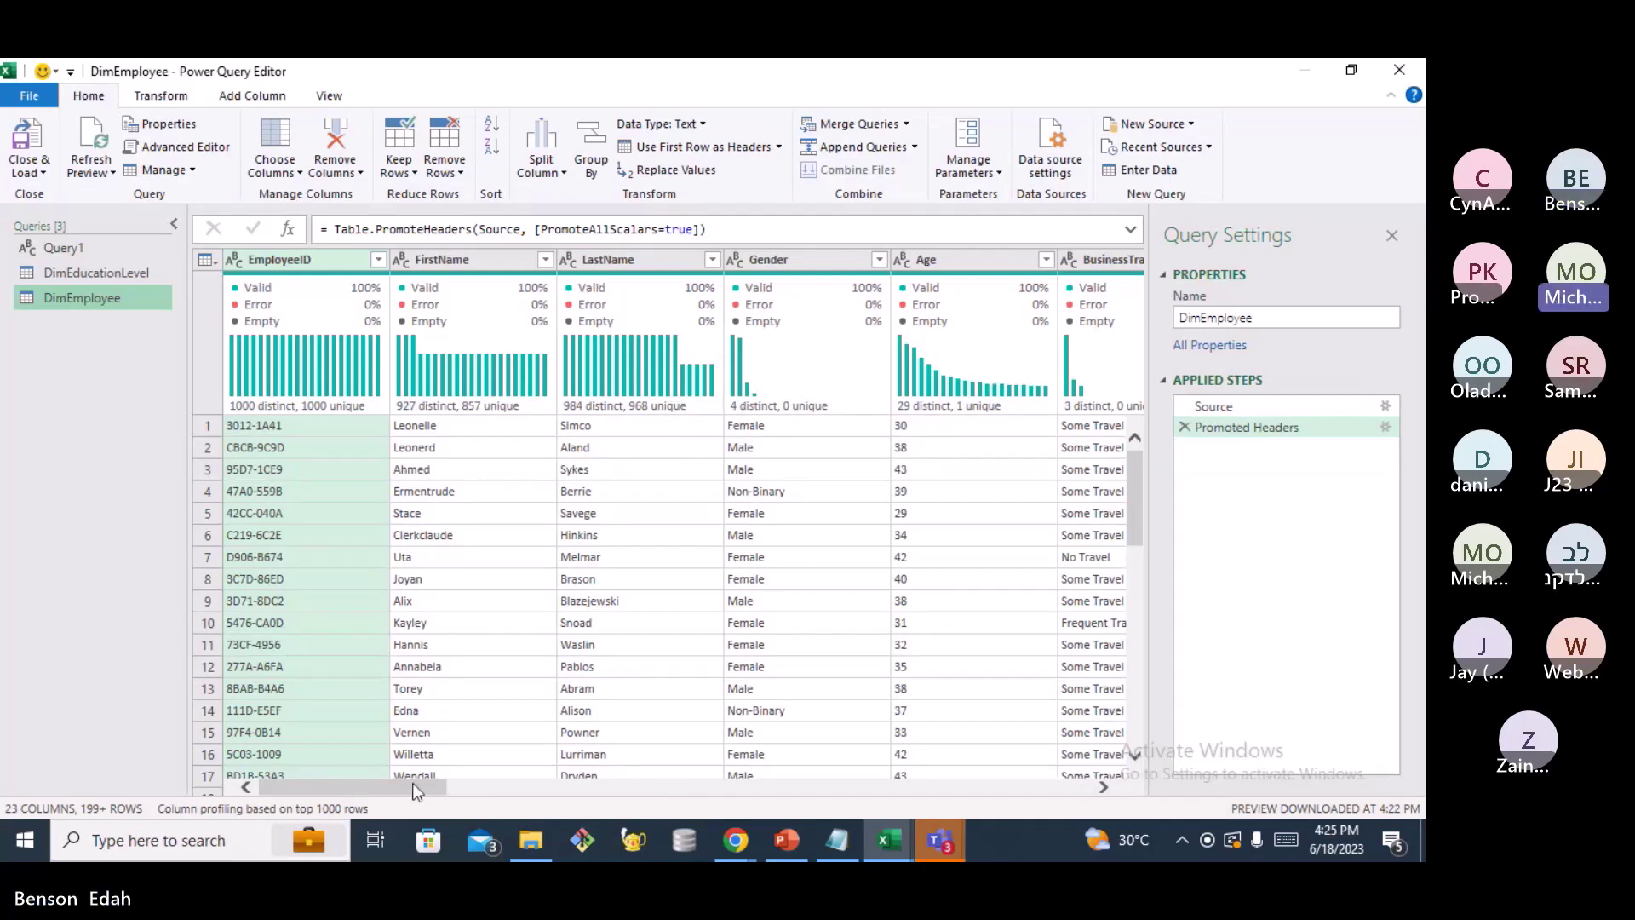
drag(412, 783, 467, 795)
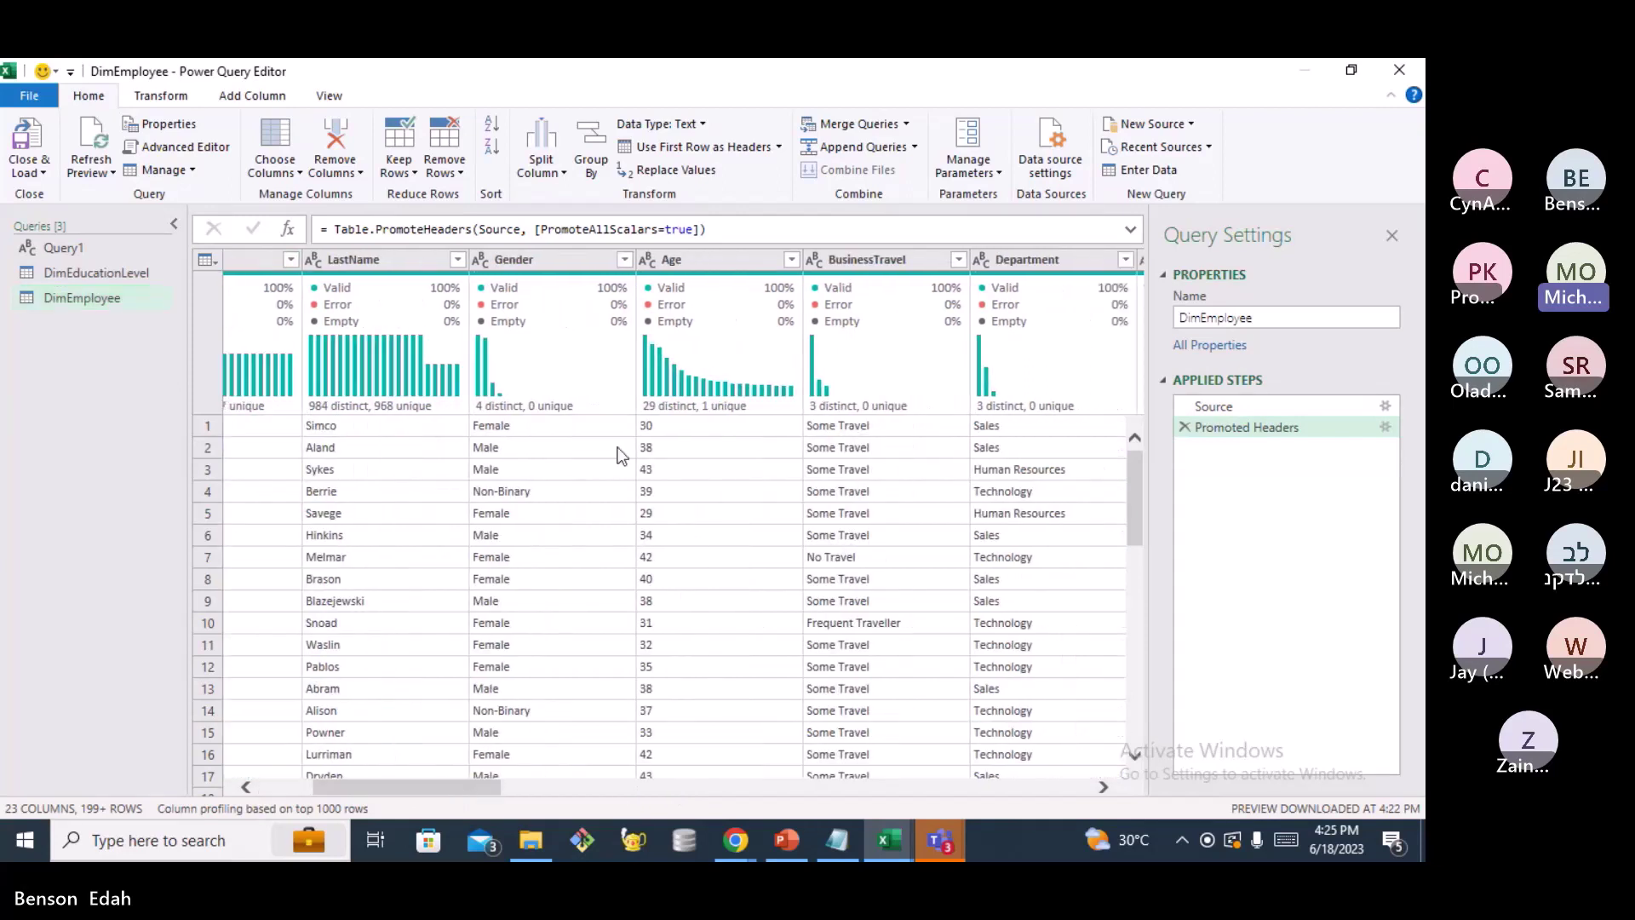
click(647, 260)
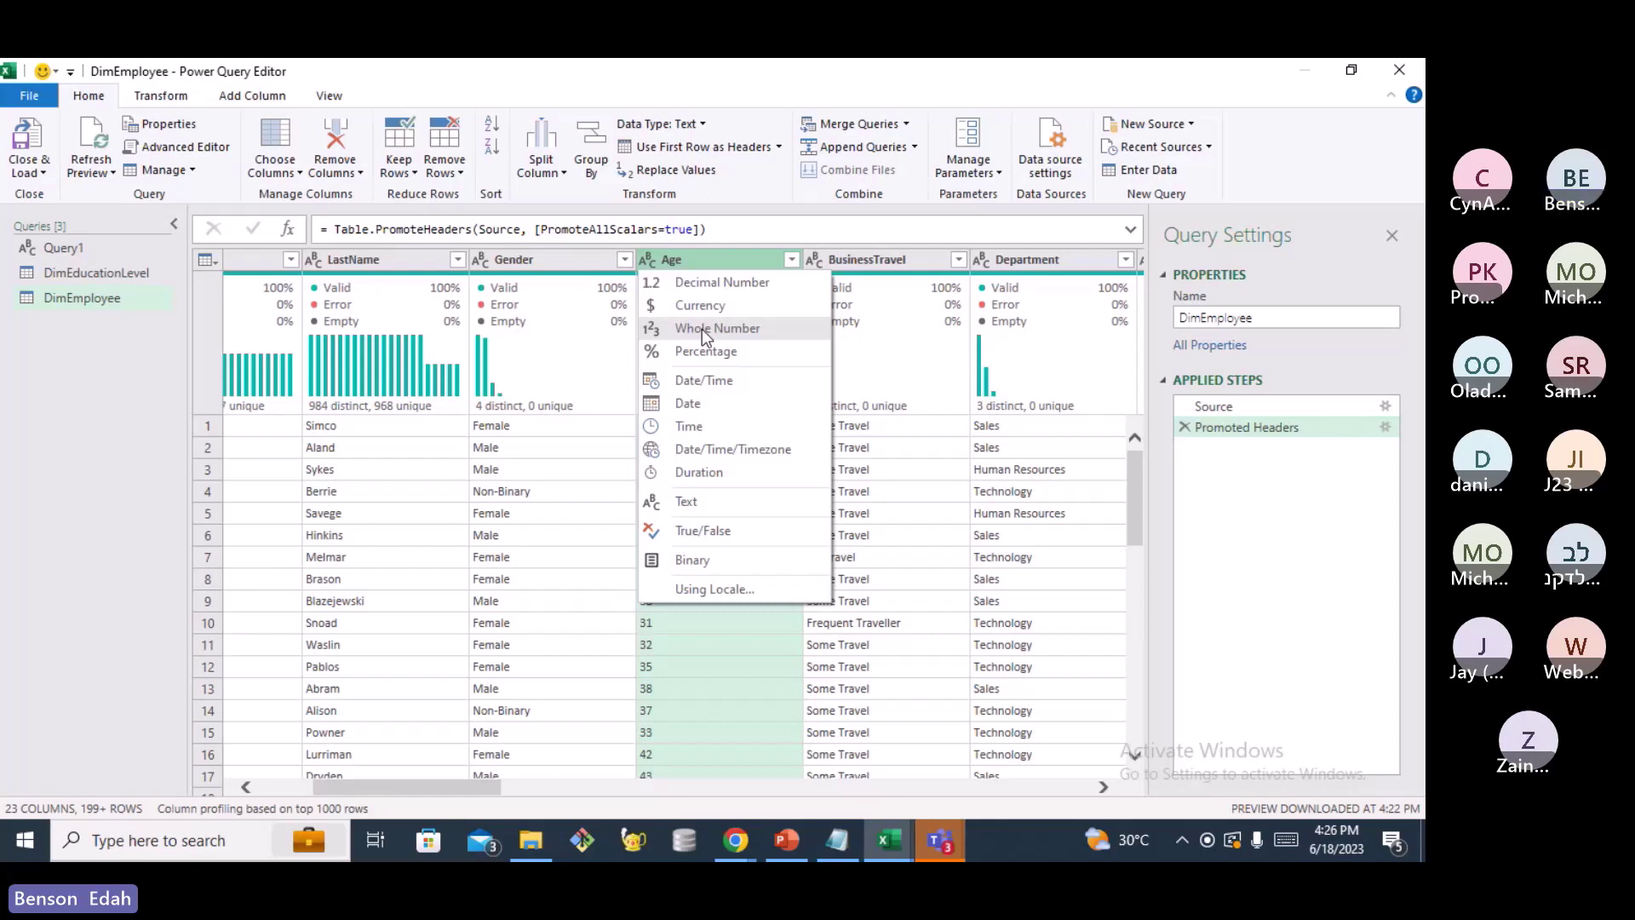
click(699, 328)
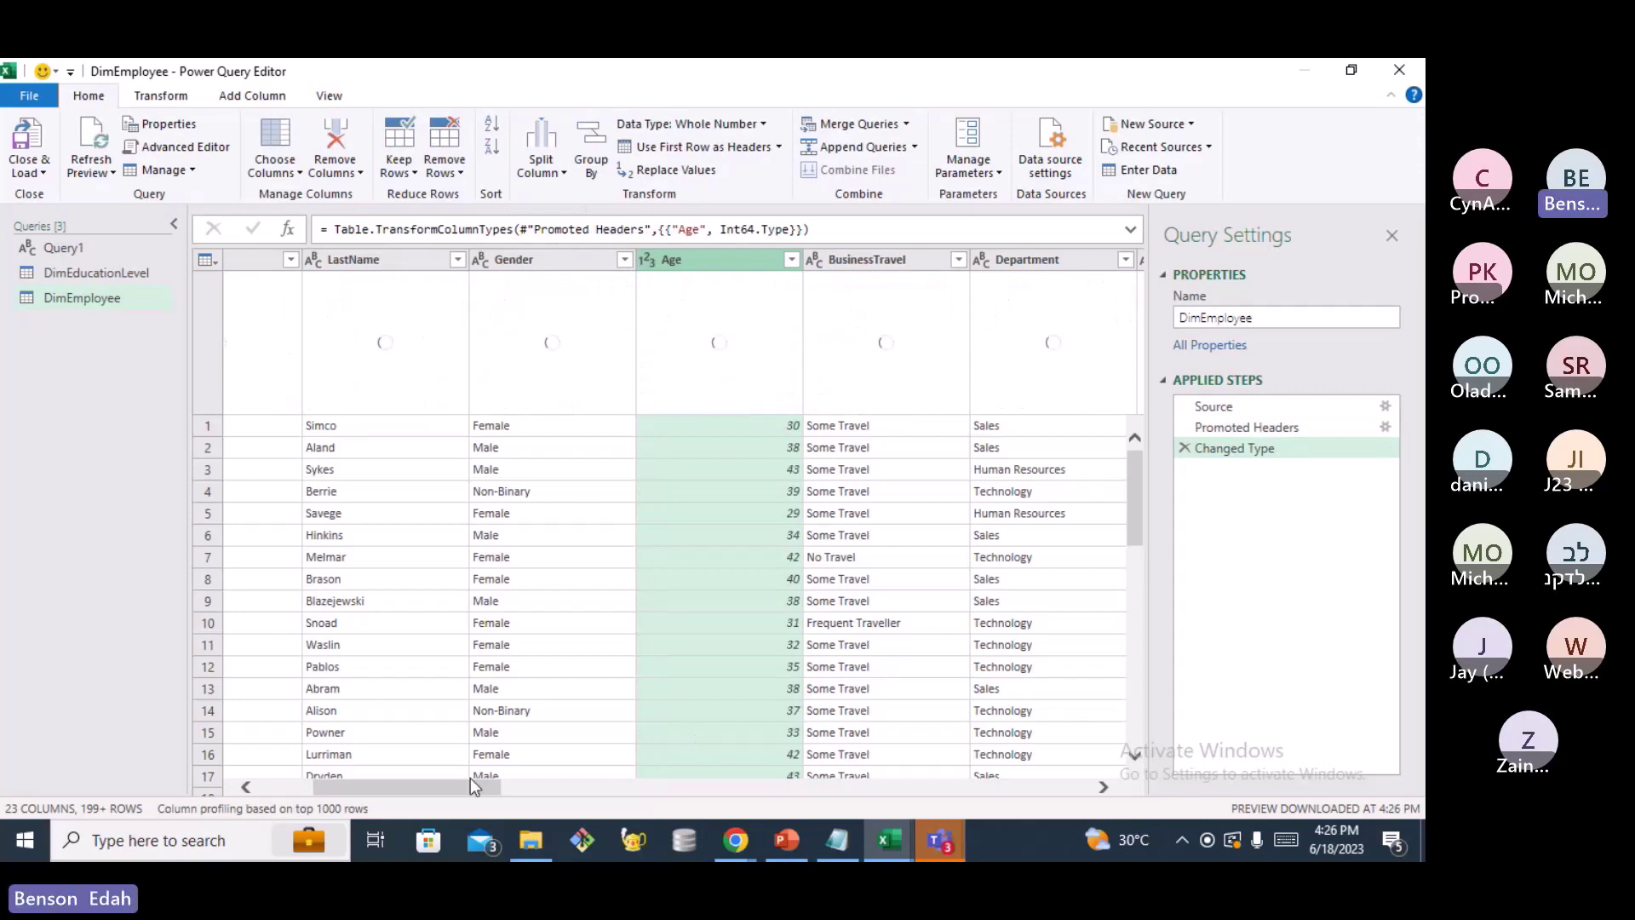
drag(458, 781, 502, 788)
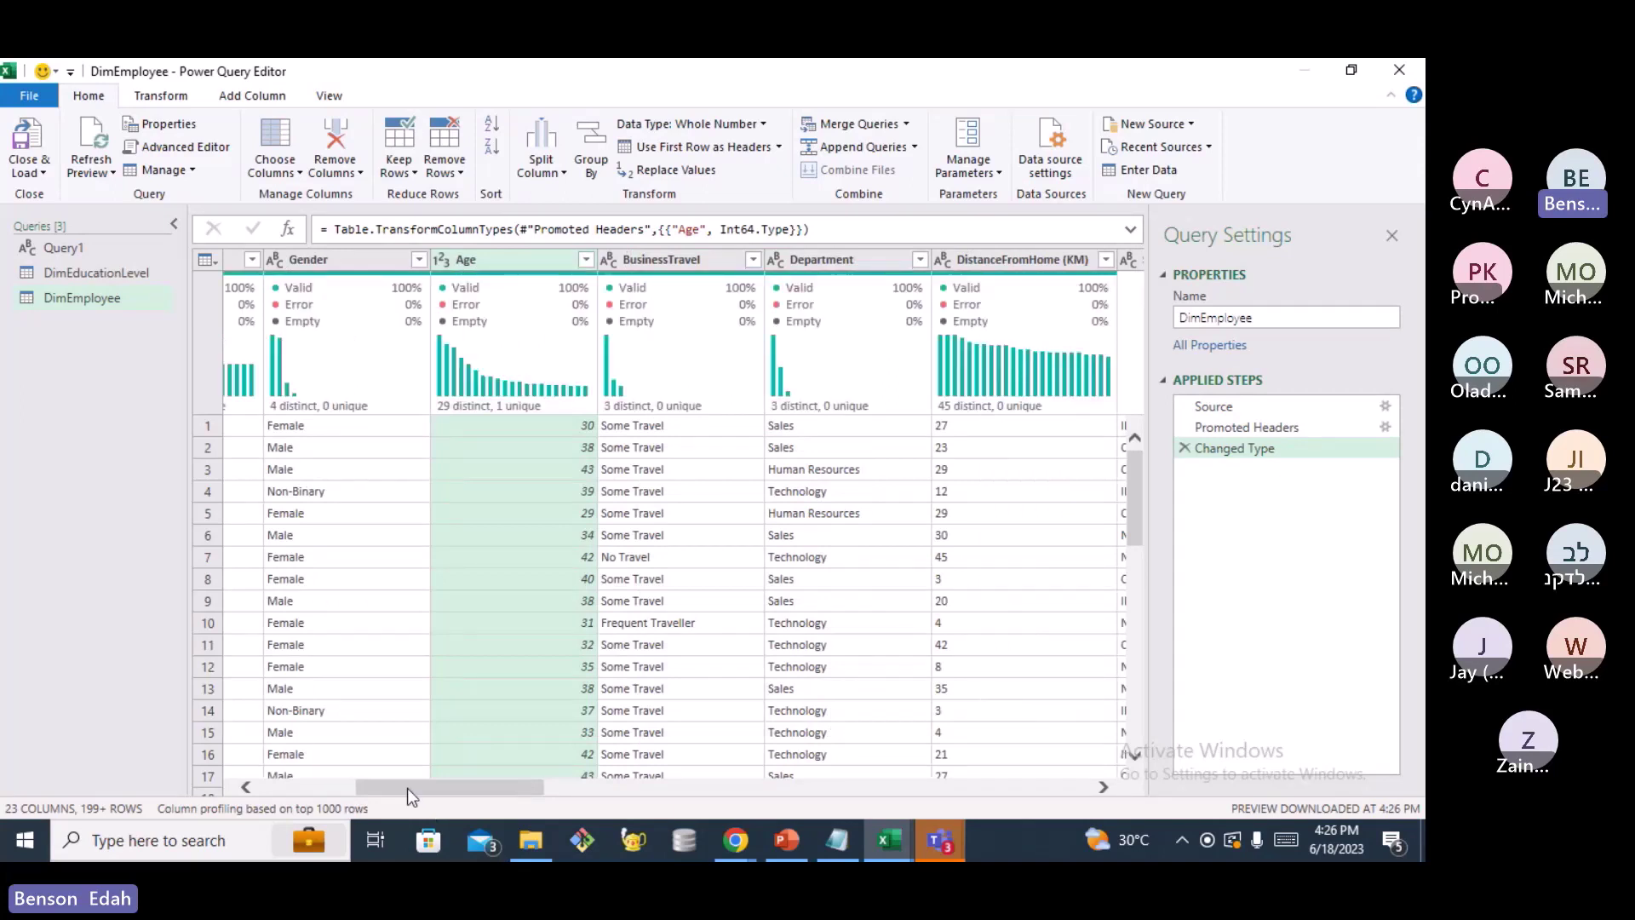
drag(407, 789, 438, 790)
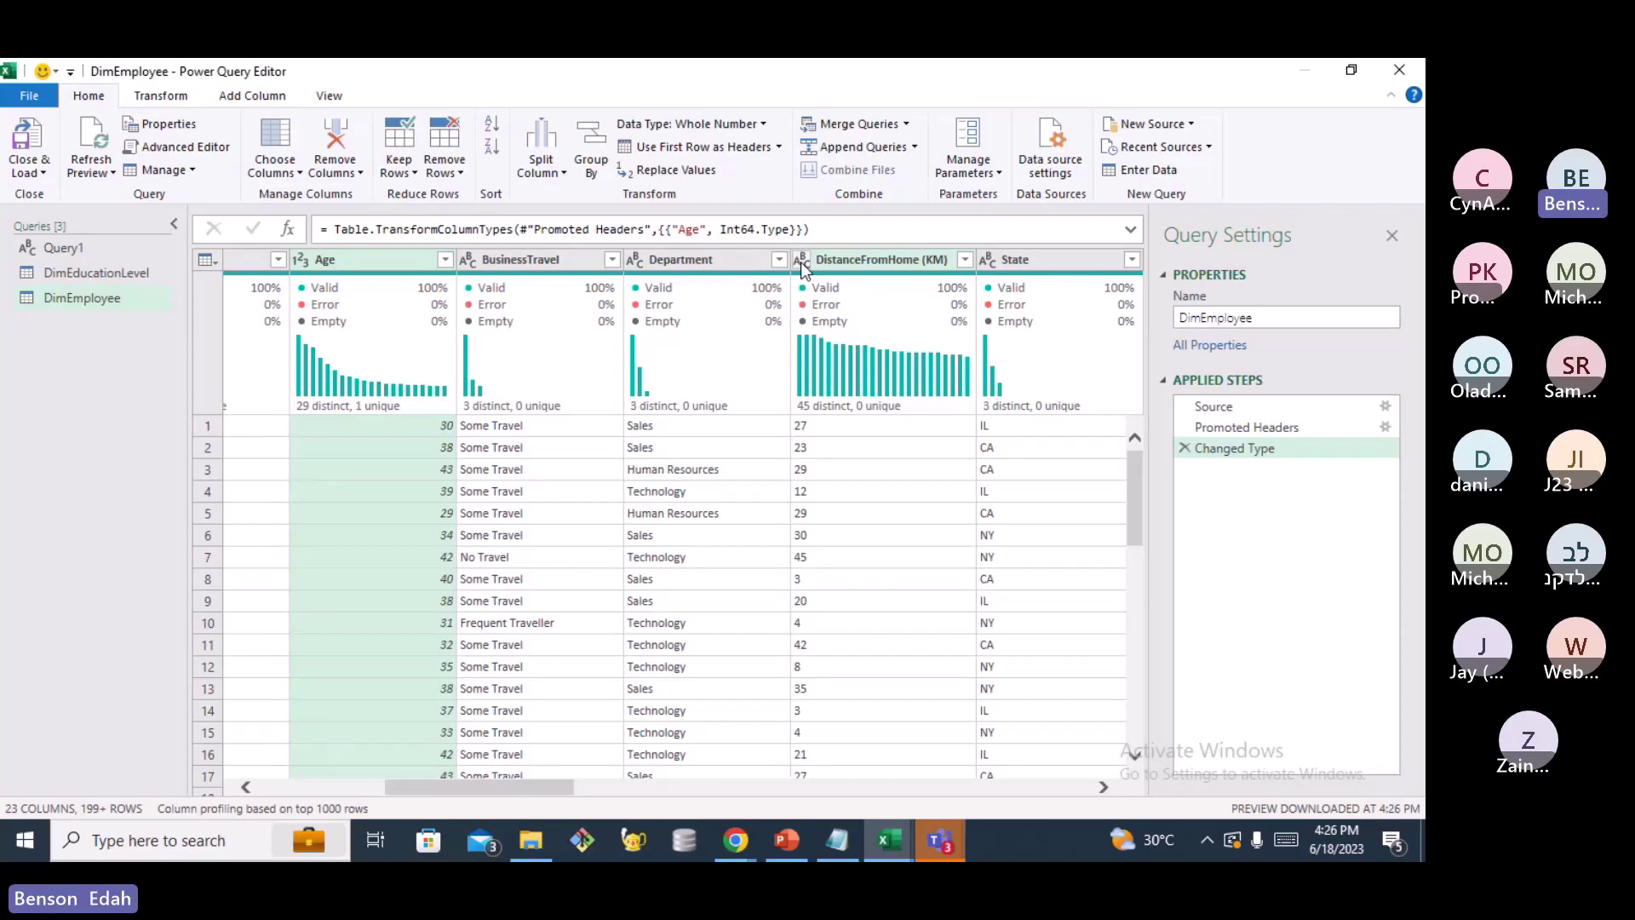
Set DistanceFromHome (KM) and Education to Whole Number
click(801, 263)
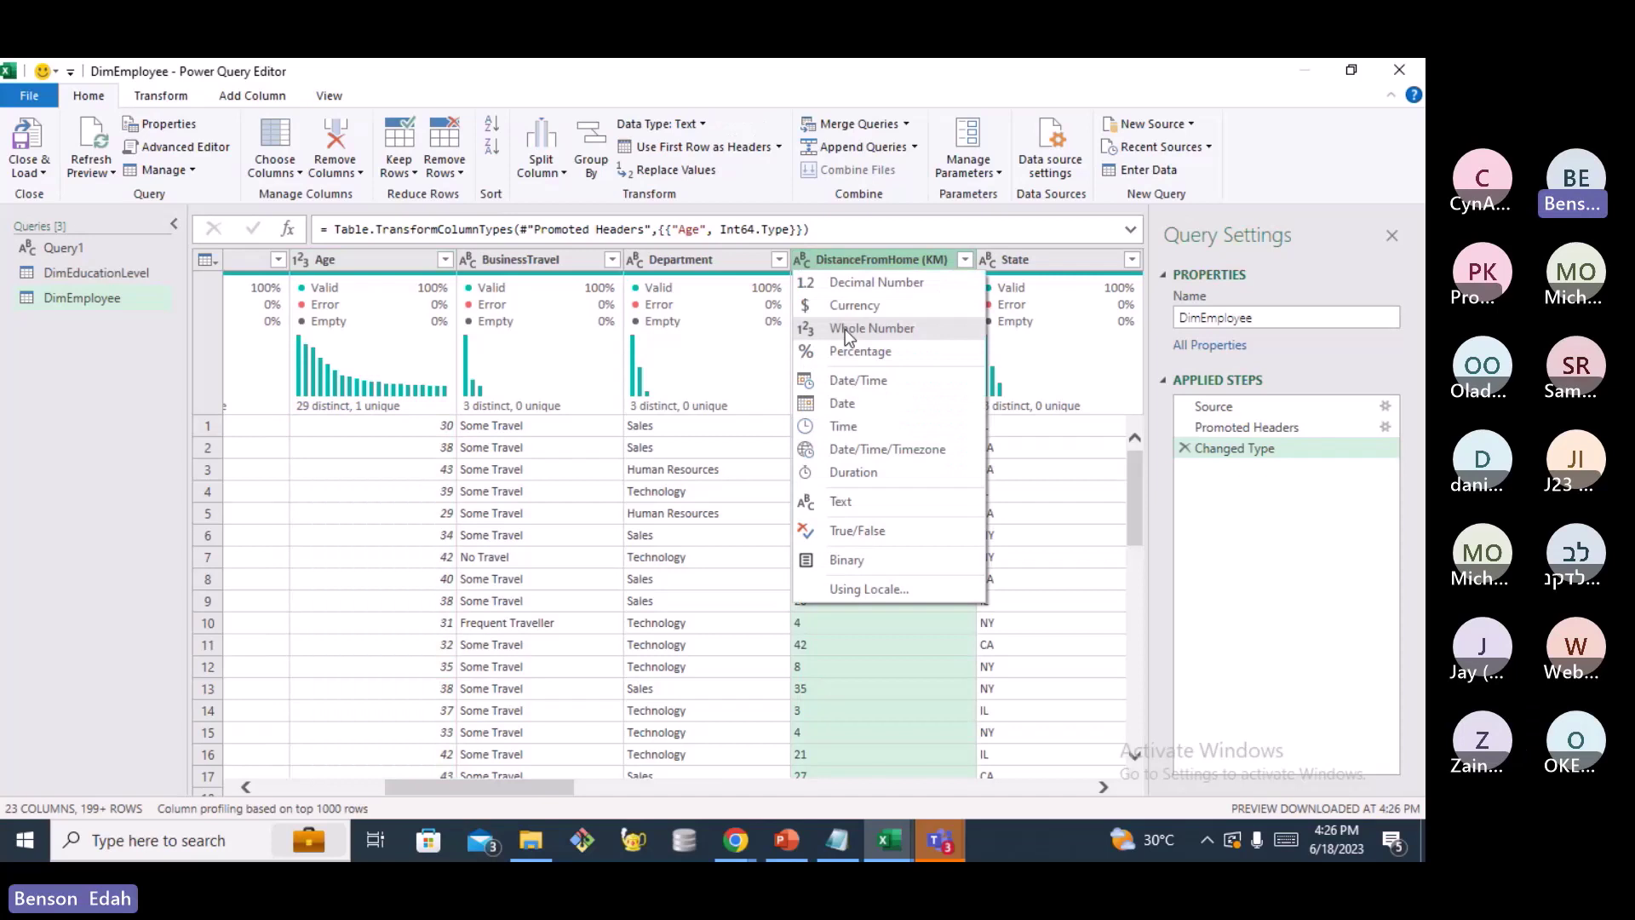
click(845, 329)
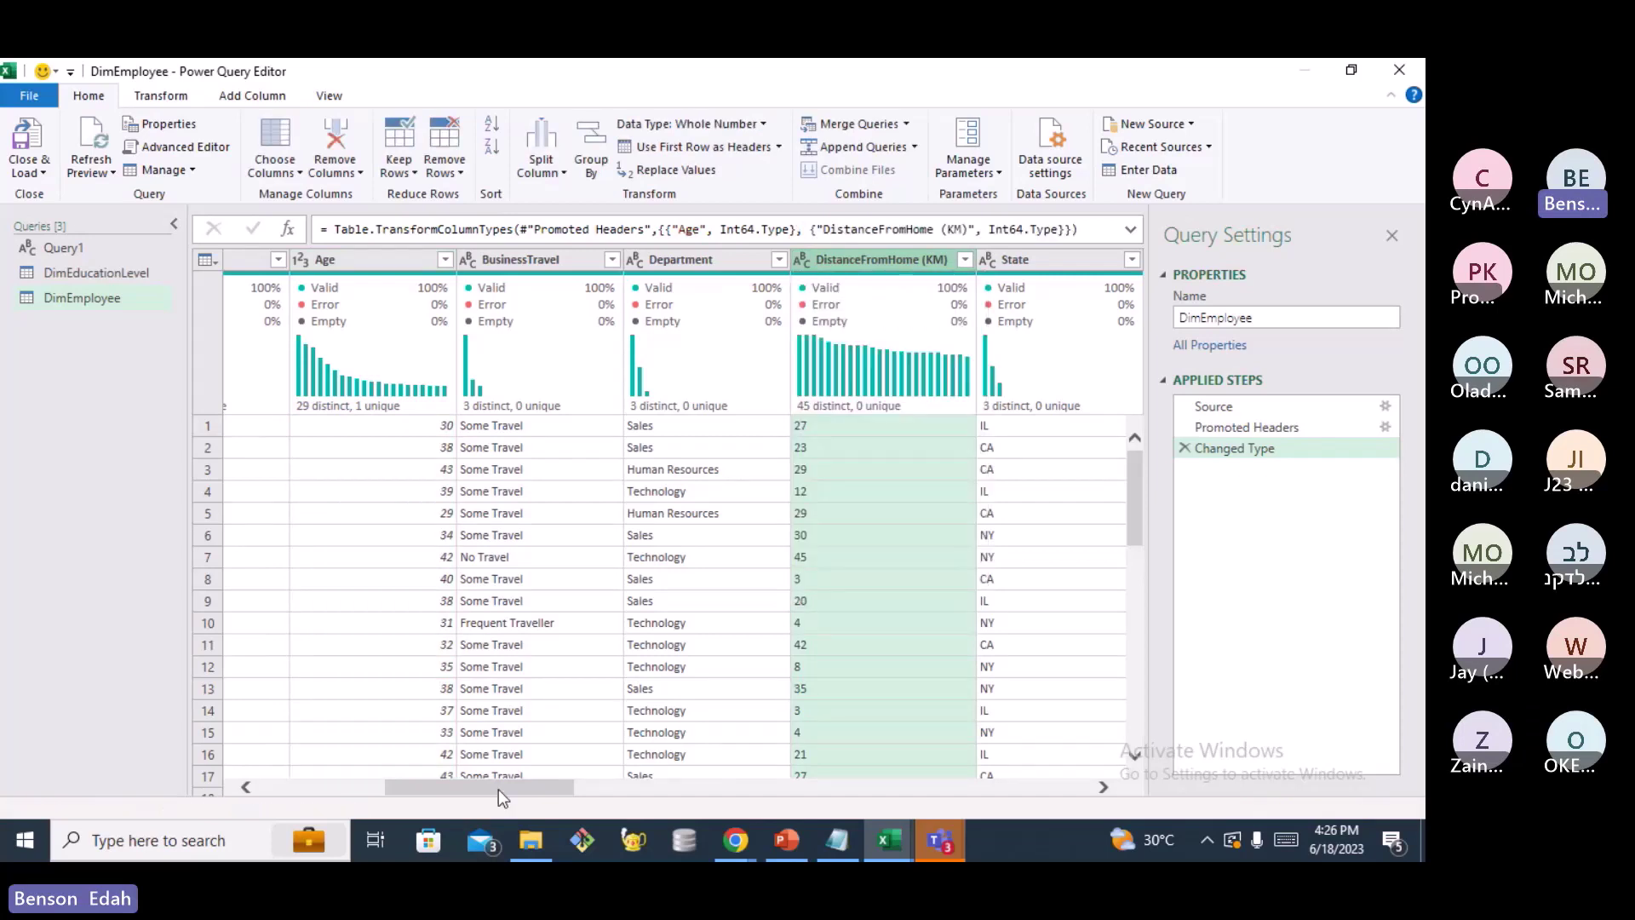
drag(521, 788, 554, 788)
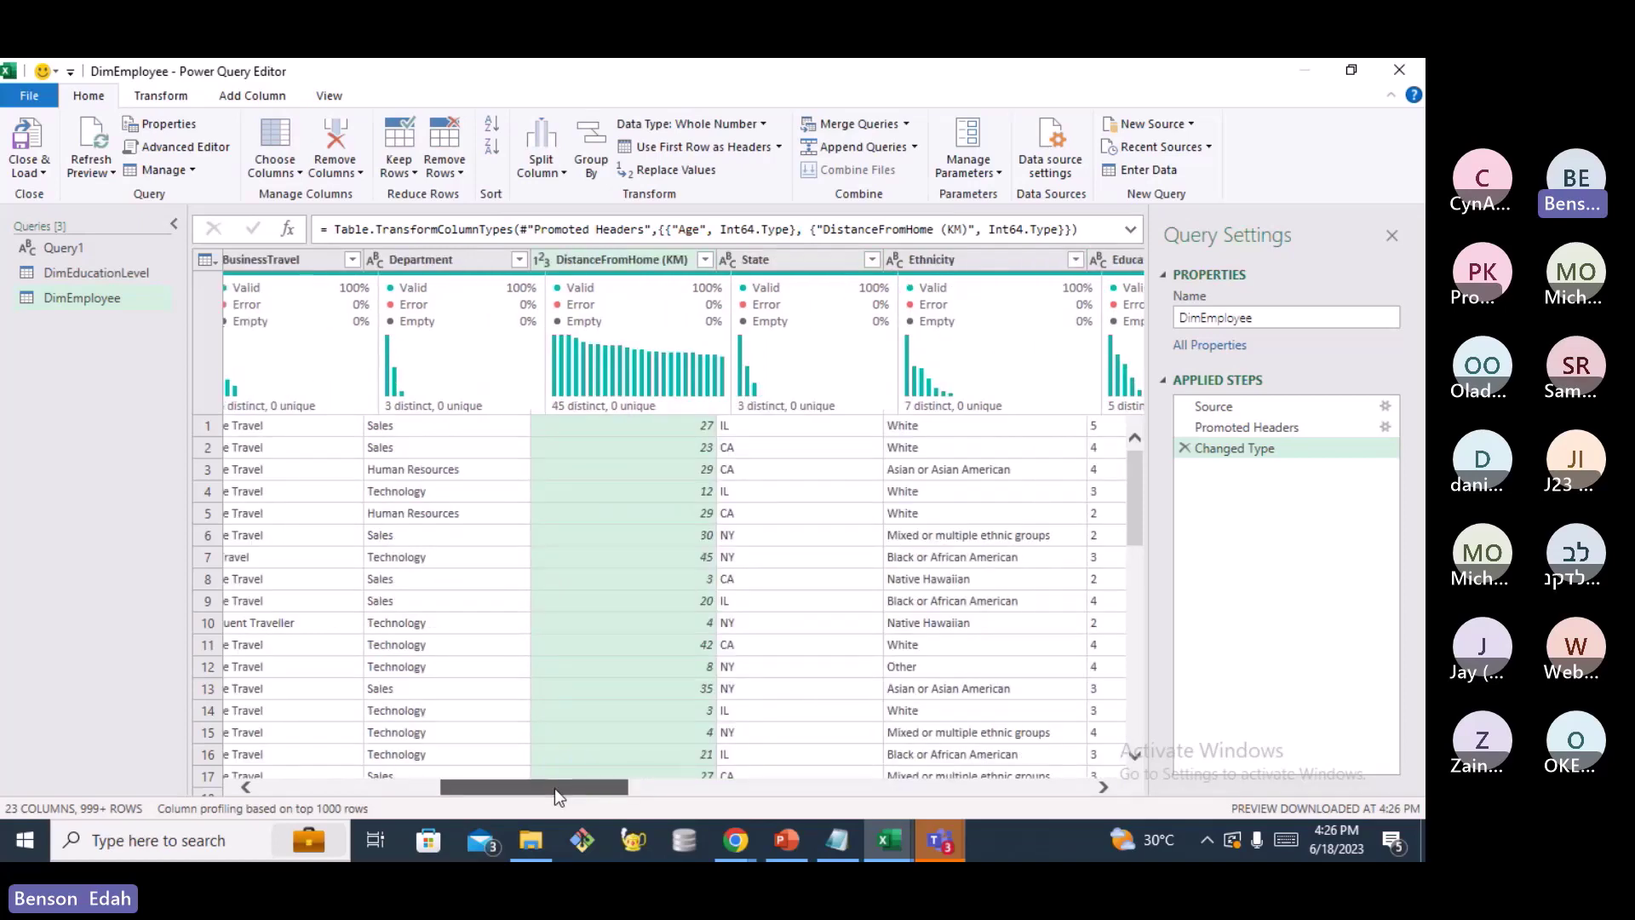
drag(555, 789, 650, 790)
click(692, 259)
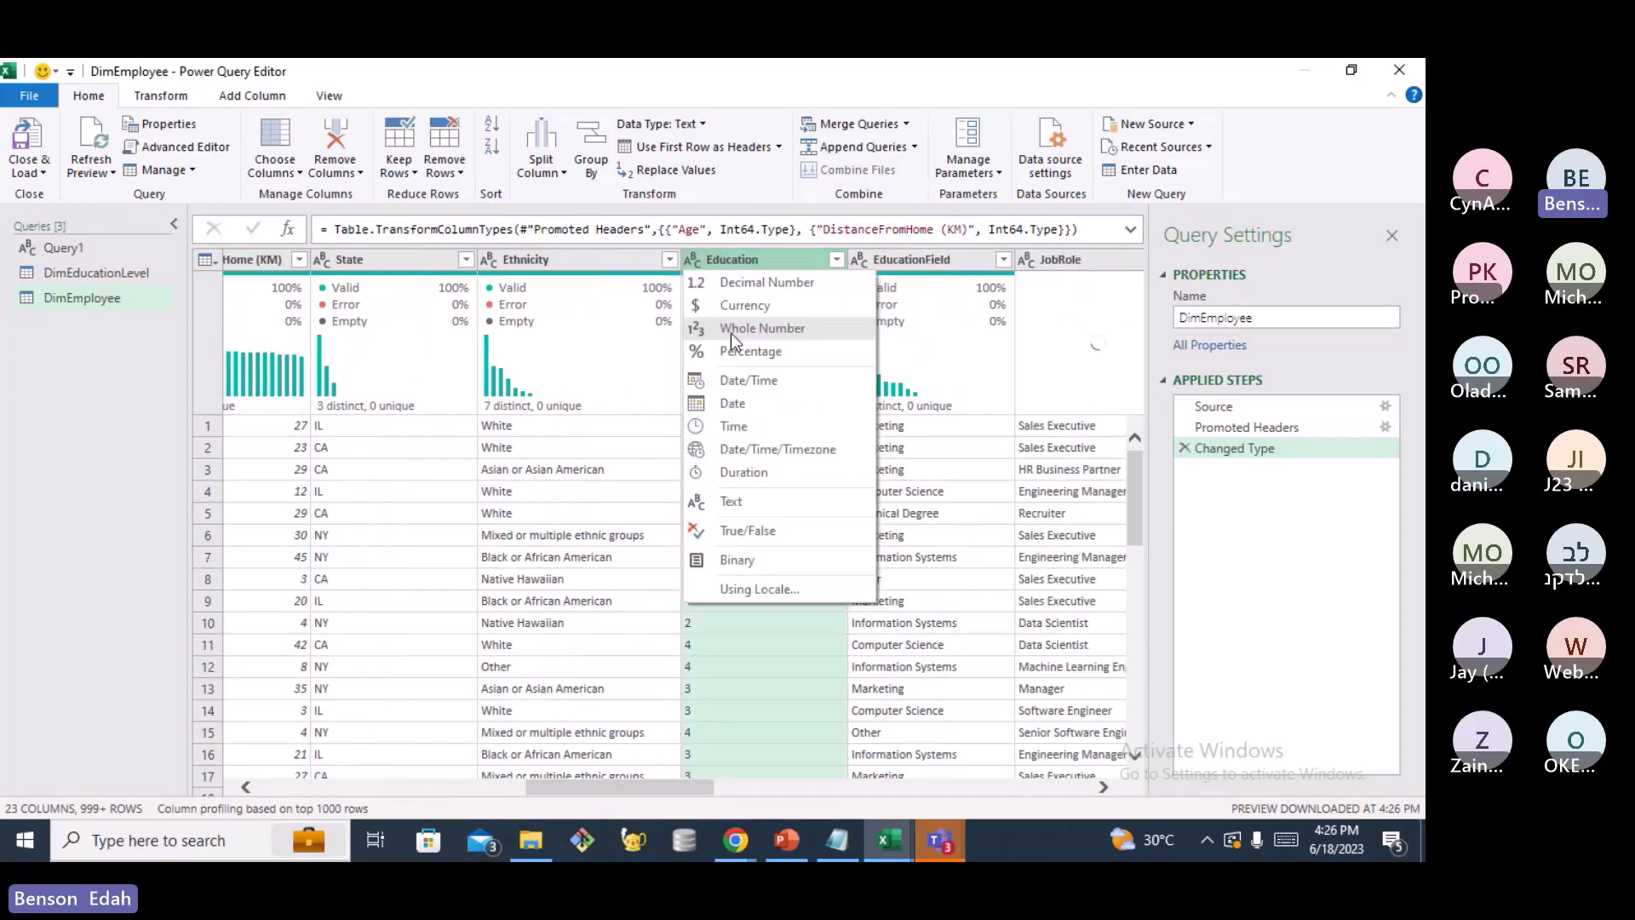
click(730, 332)
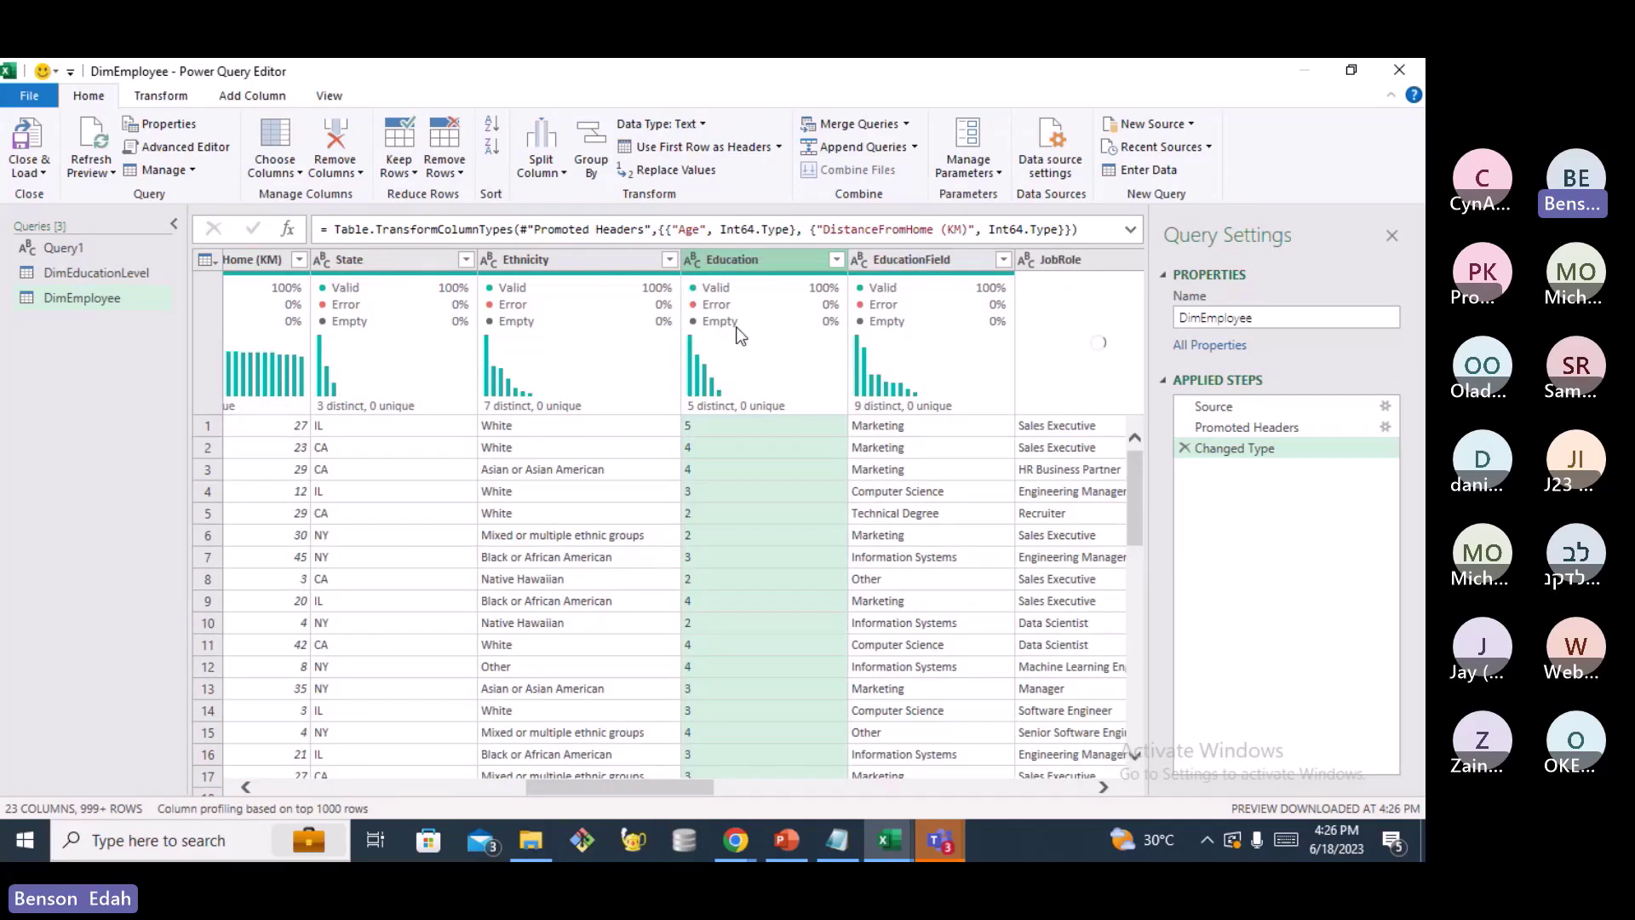
Make StockOptionLevel and YearsAtCompany whole numbers, leaving Attrition's type unchanged
drag(652, 788, 795, 790)
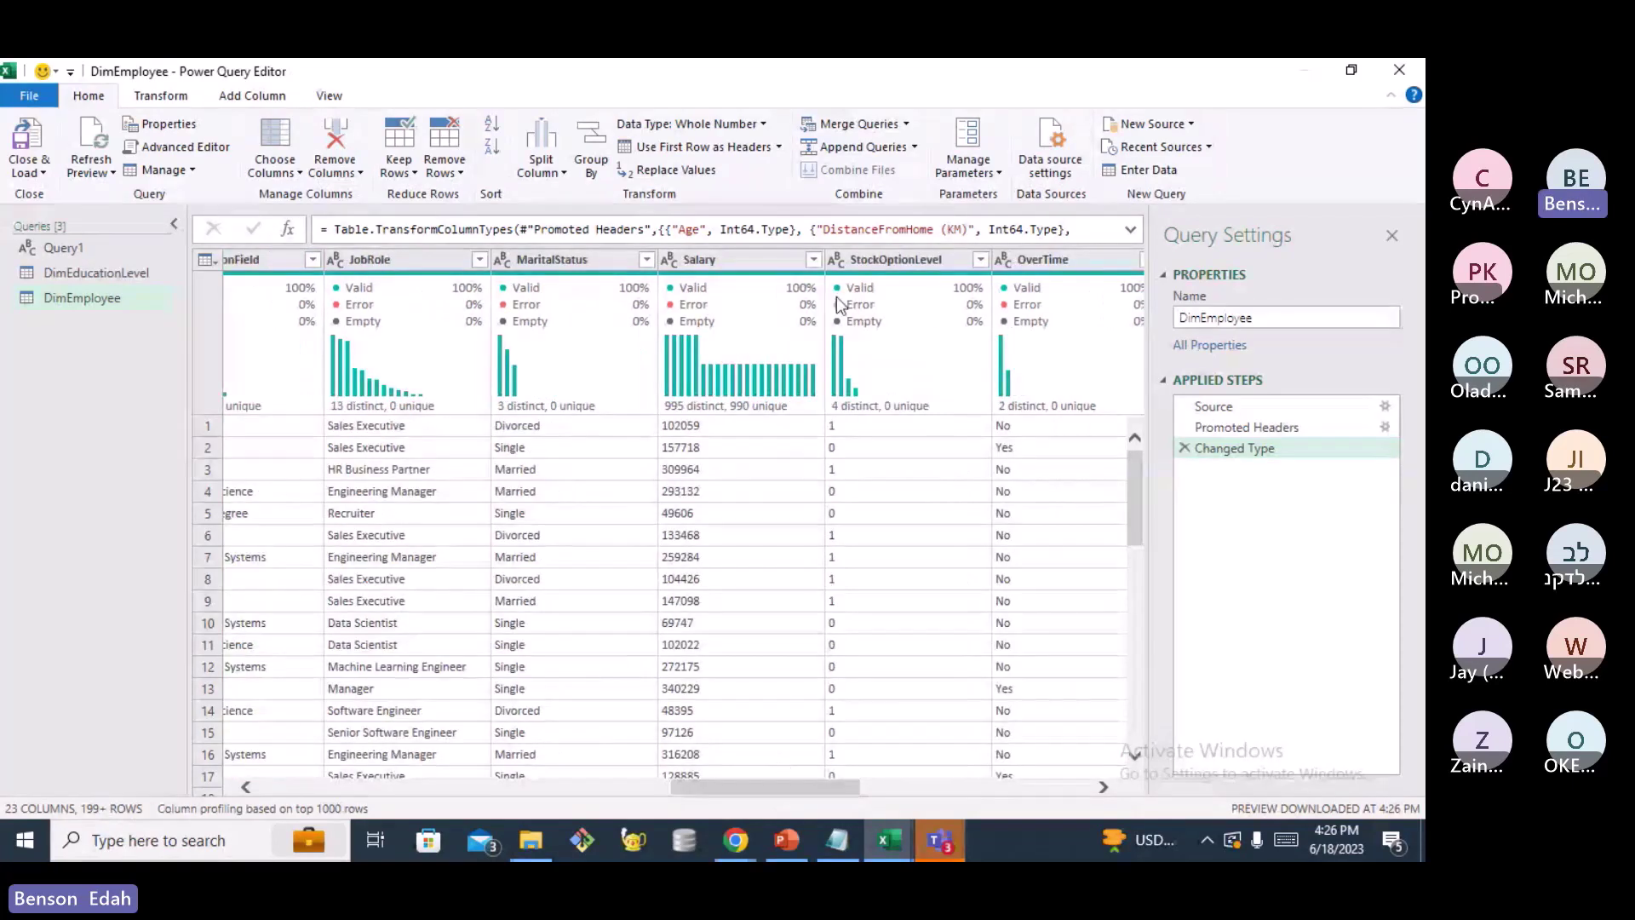
click(836, 259)
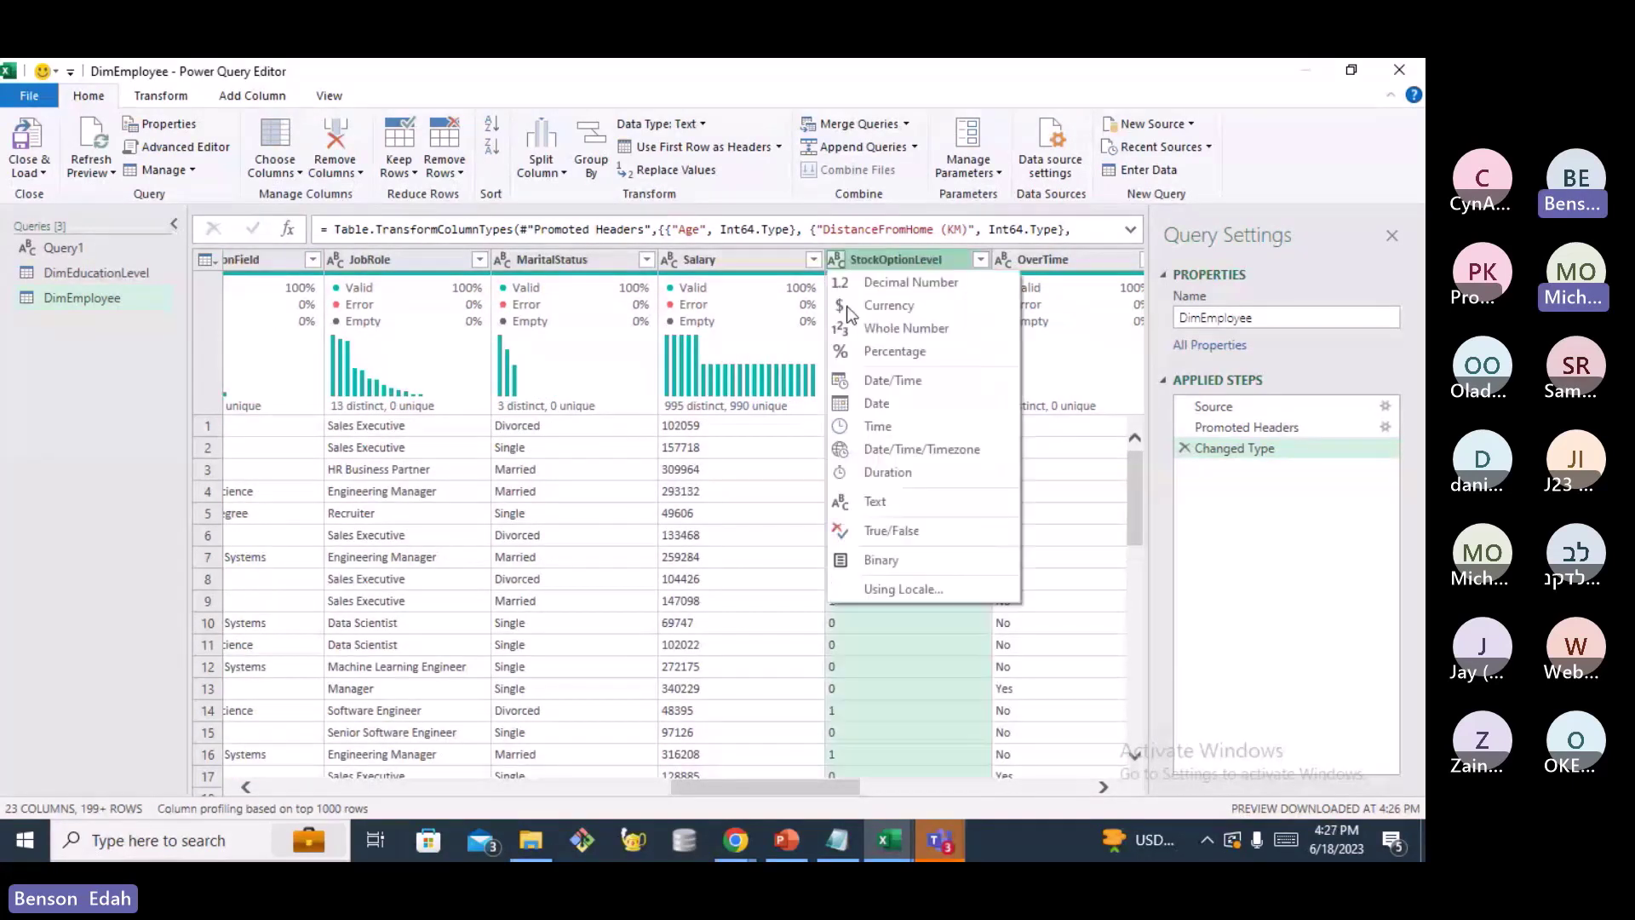
click(887, 330)
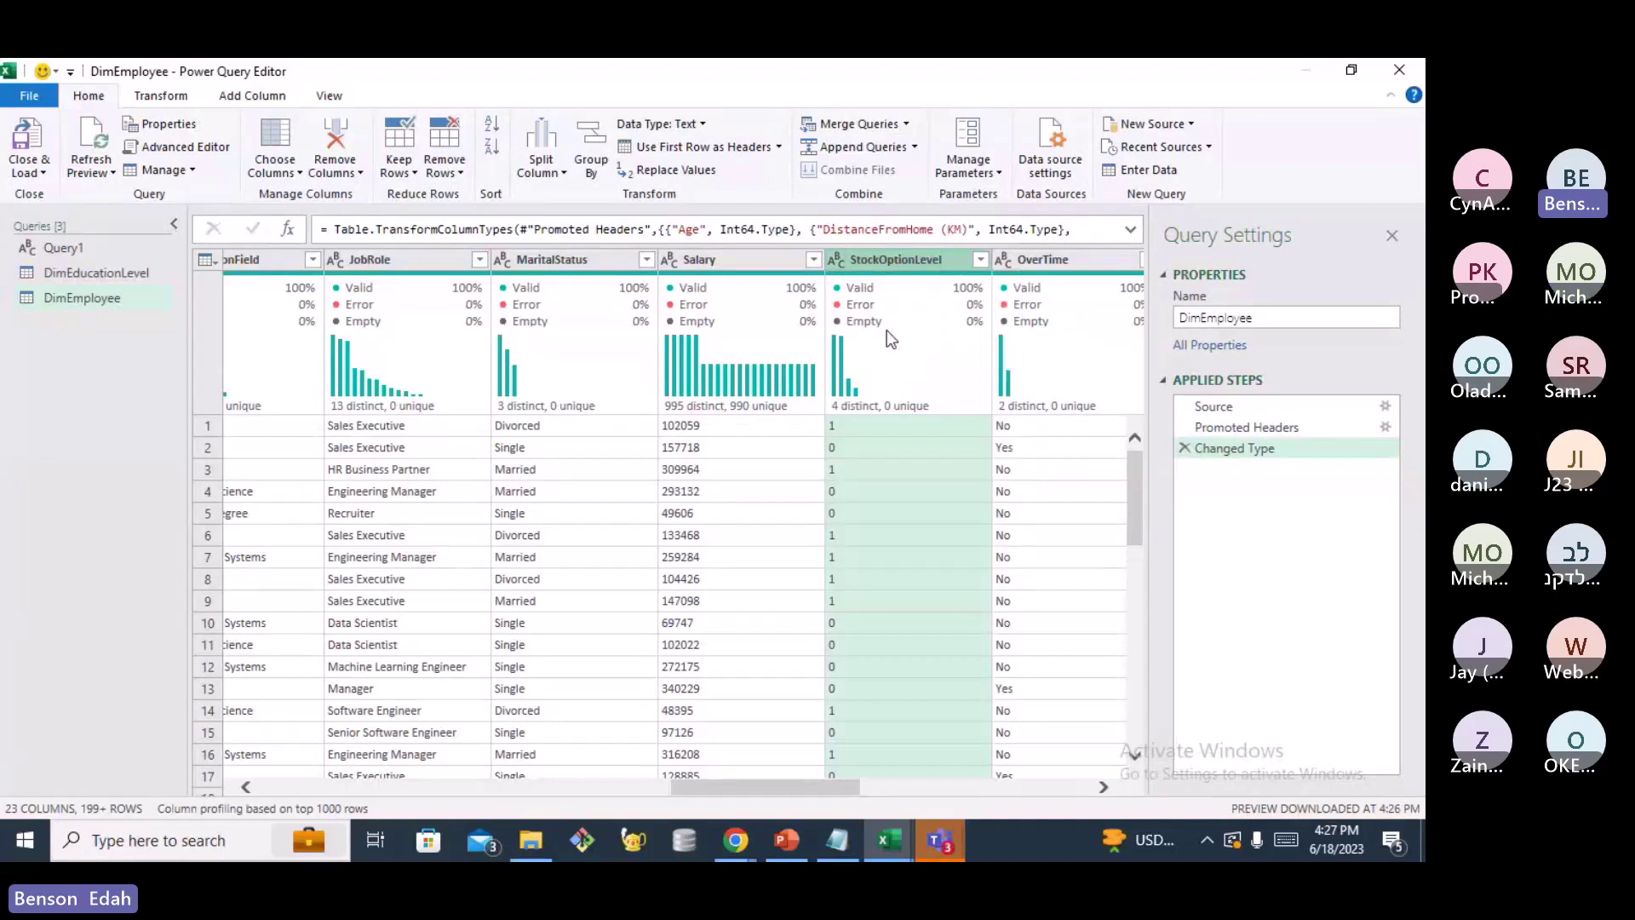
drag(755, 792, 857, 788)
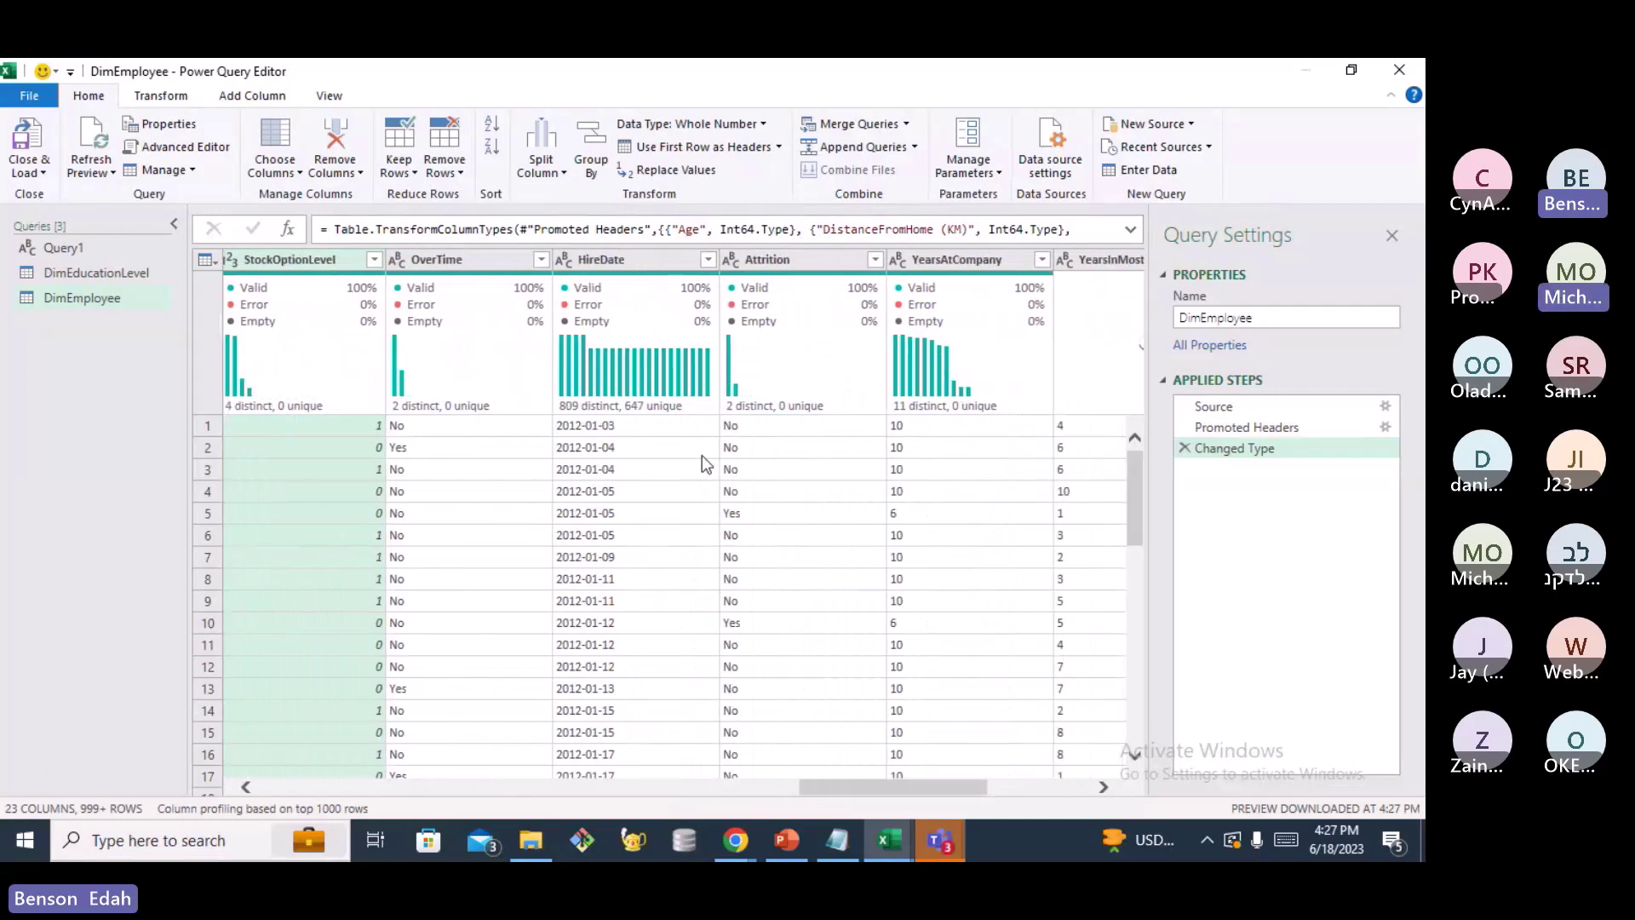
click(730, 259)
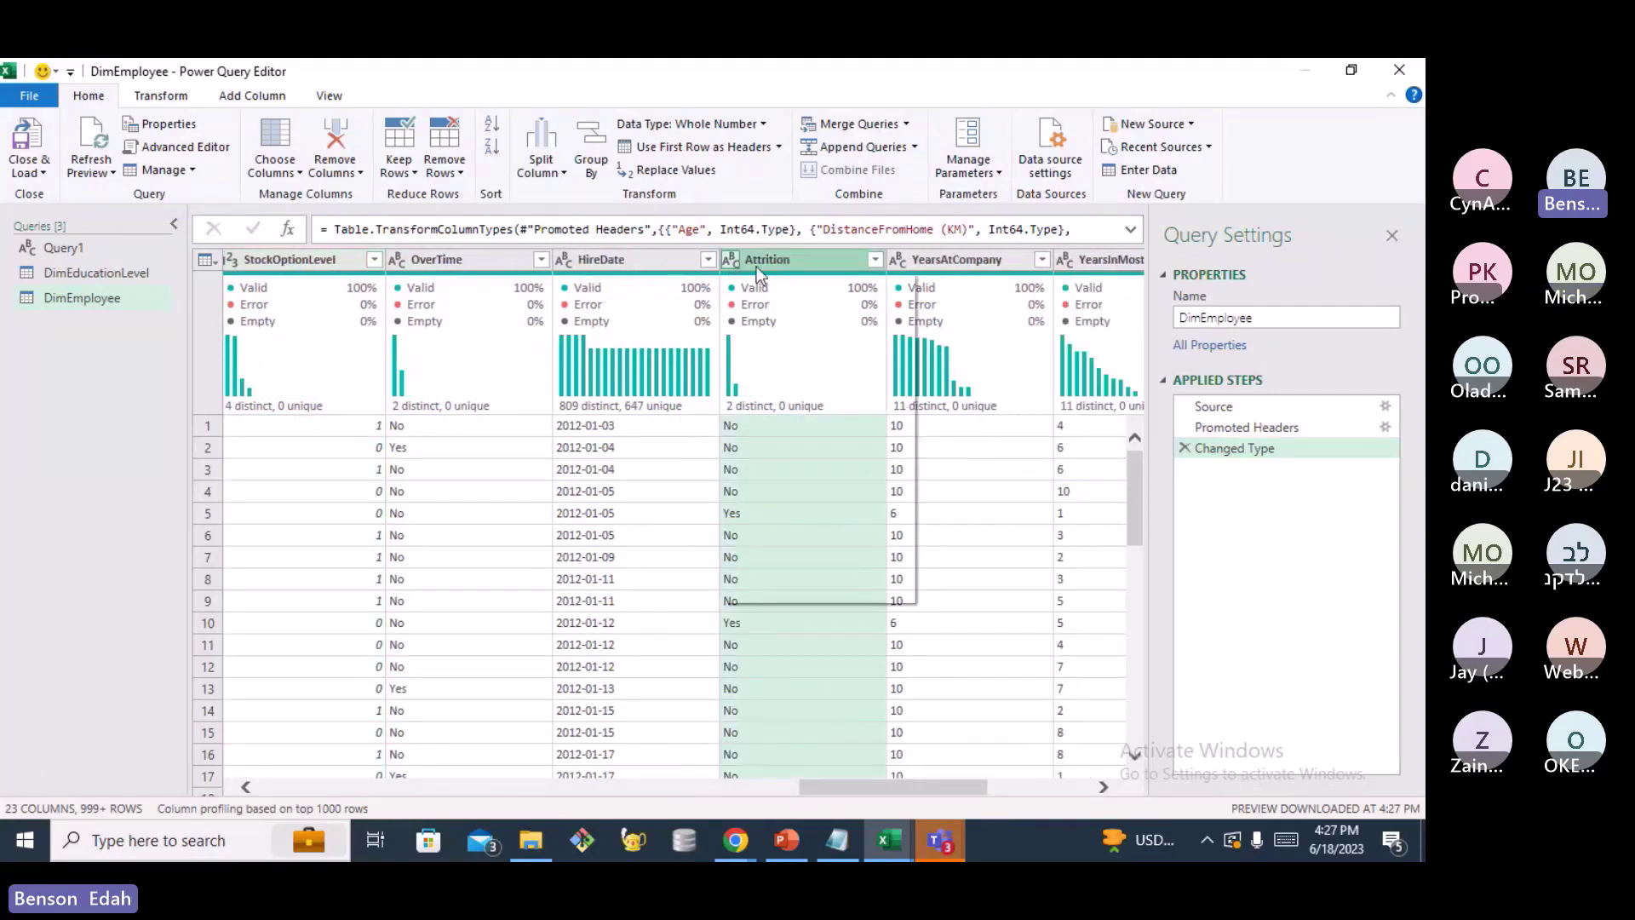
click(952, 257)
click(896, 259)
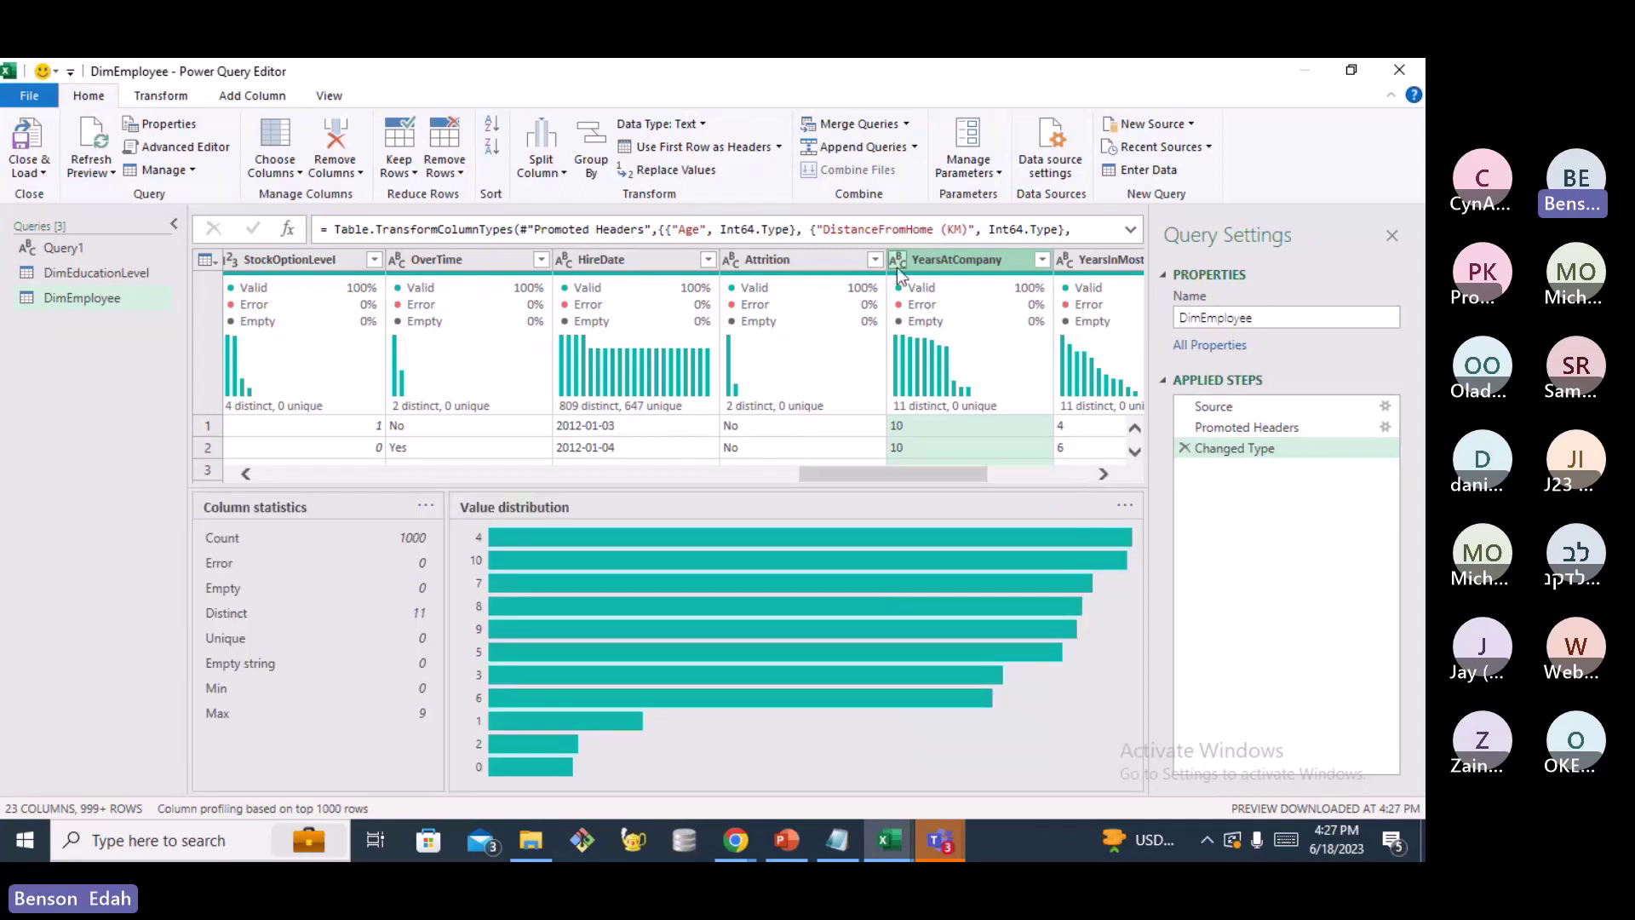
click(897, 264)
click(949, 327)
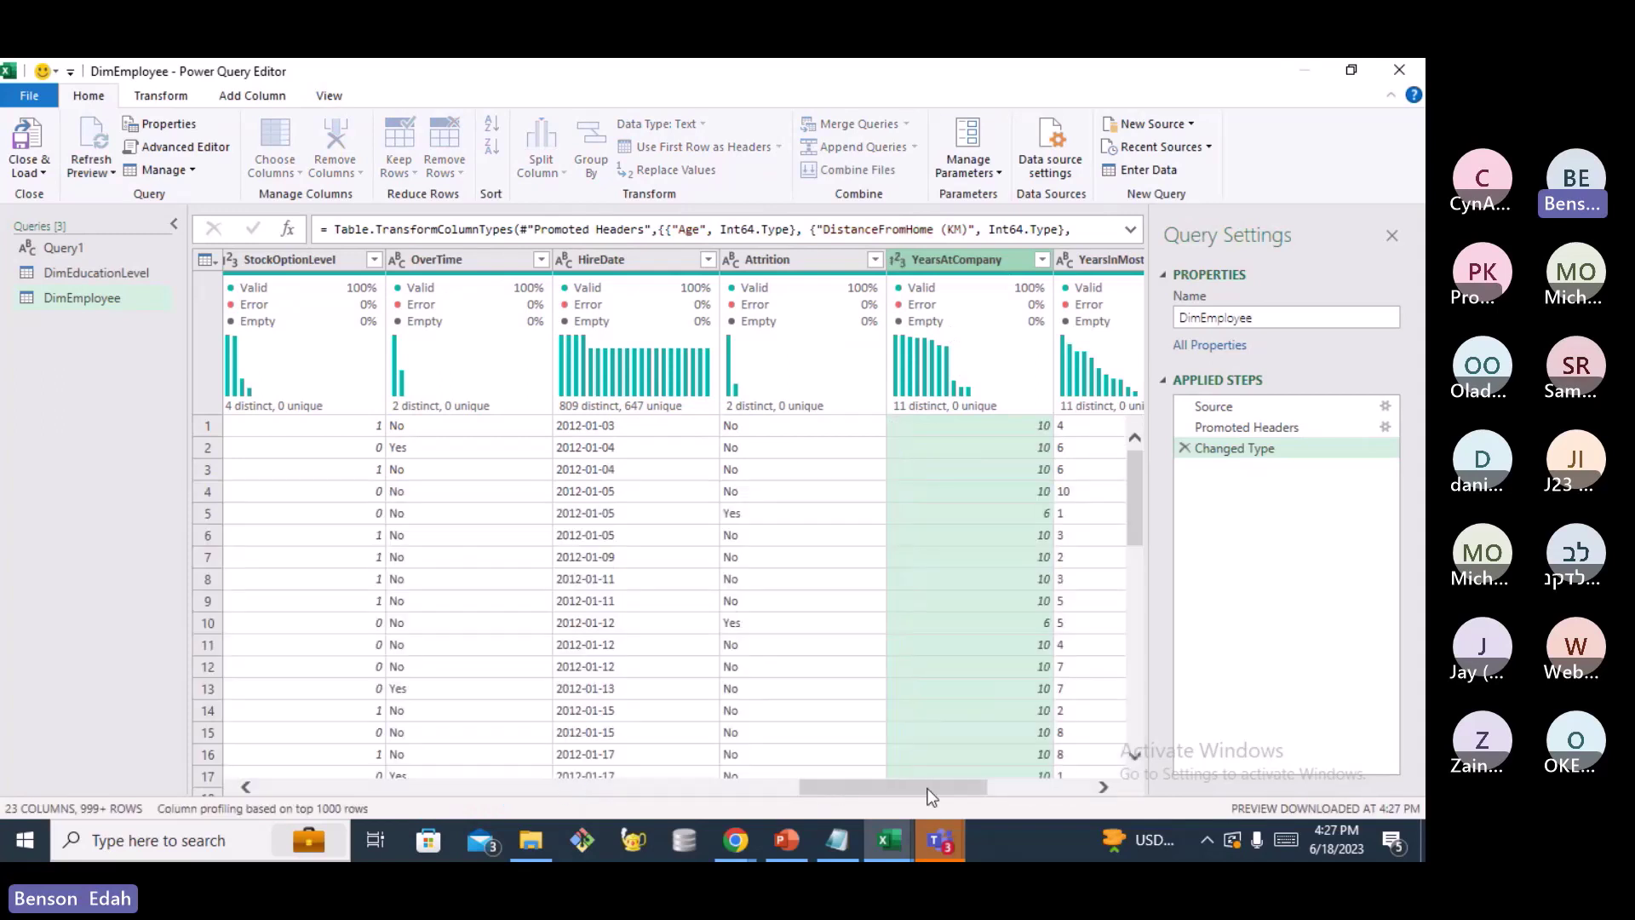
Make YearsSinceLastPromotion, YearsWithCurrManager and YearsInMostRecentRole whole-number columns
scroll(946, 794, right, 3)
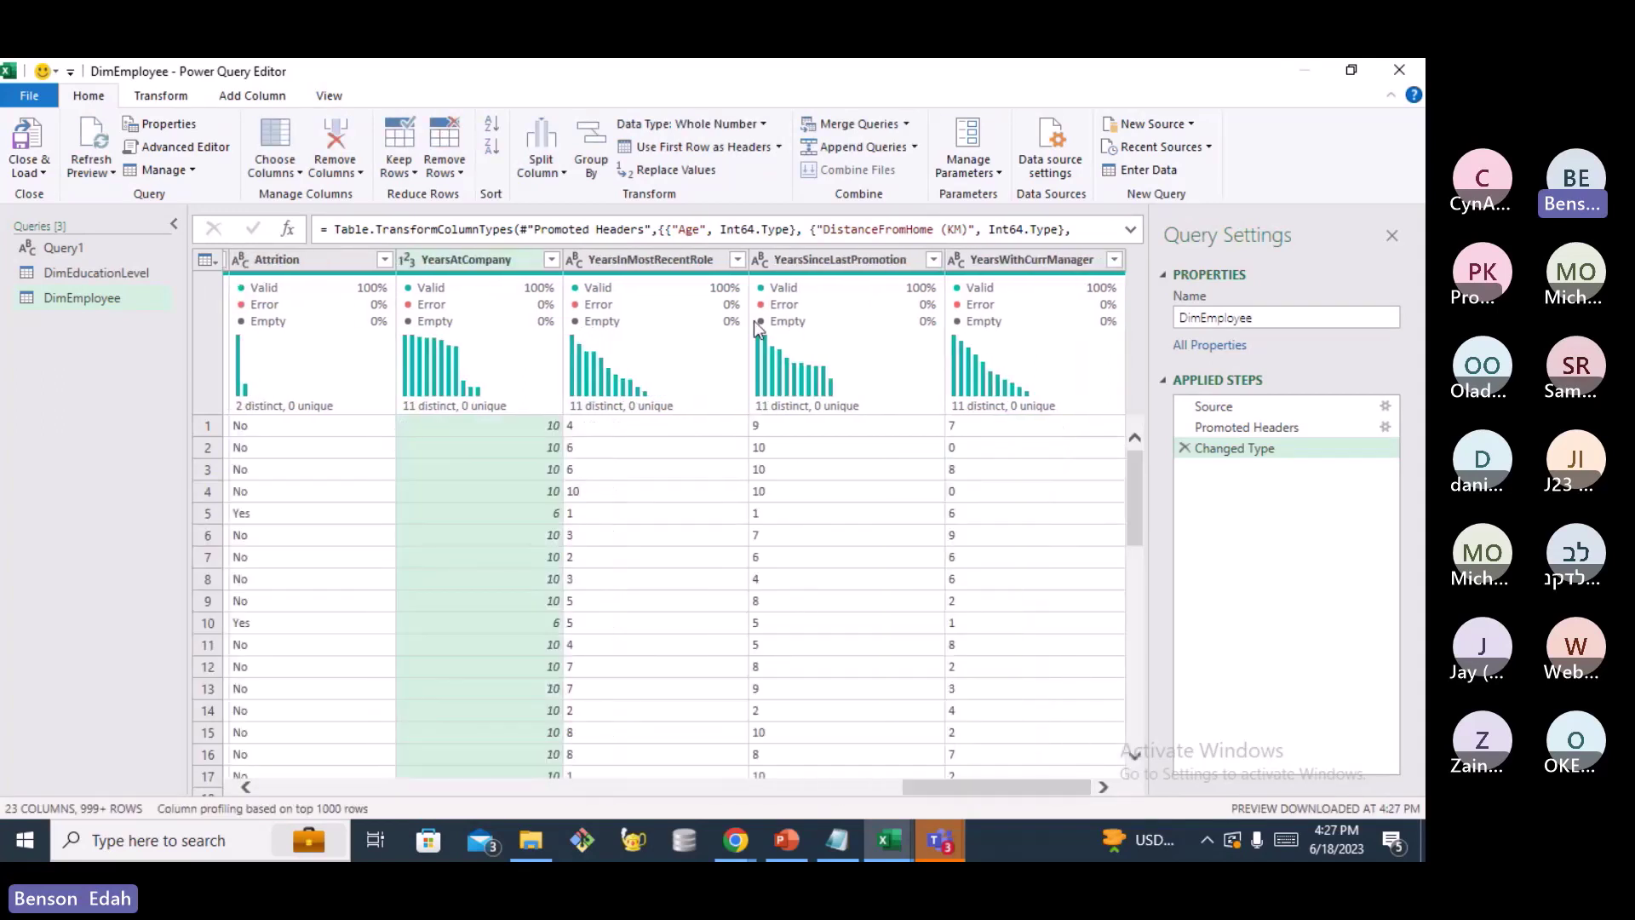
click(760, 261)
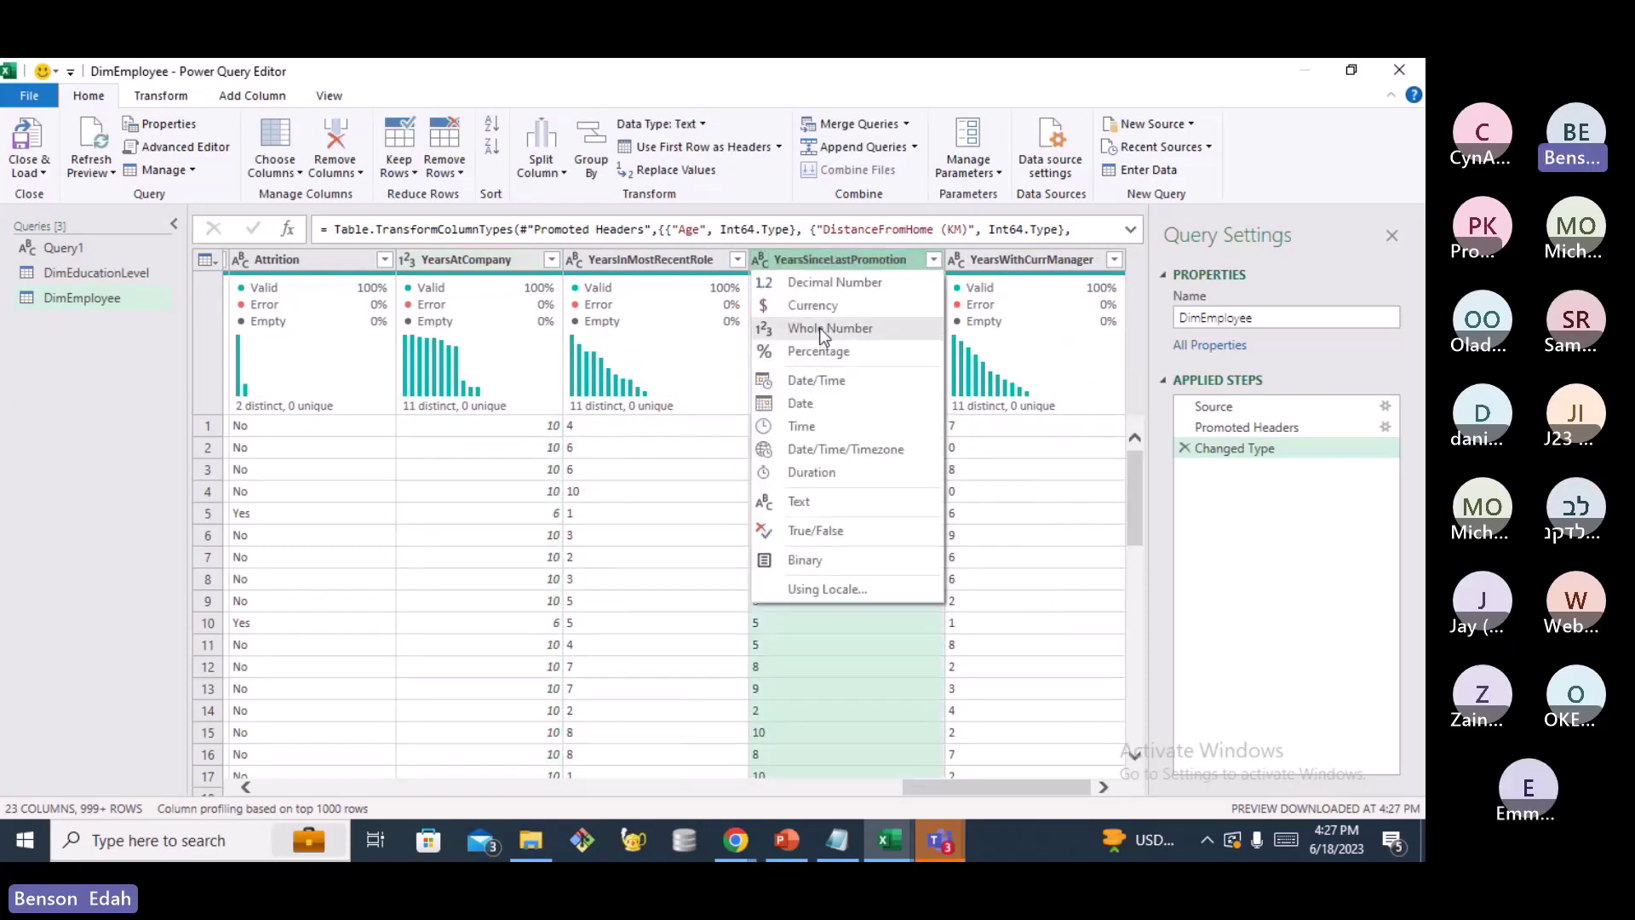
click(822, 329)
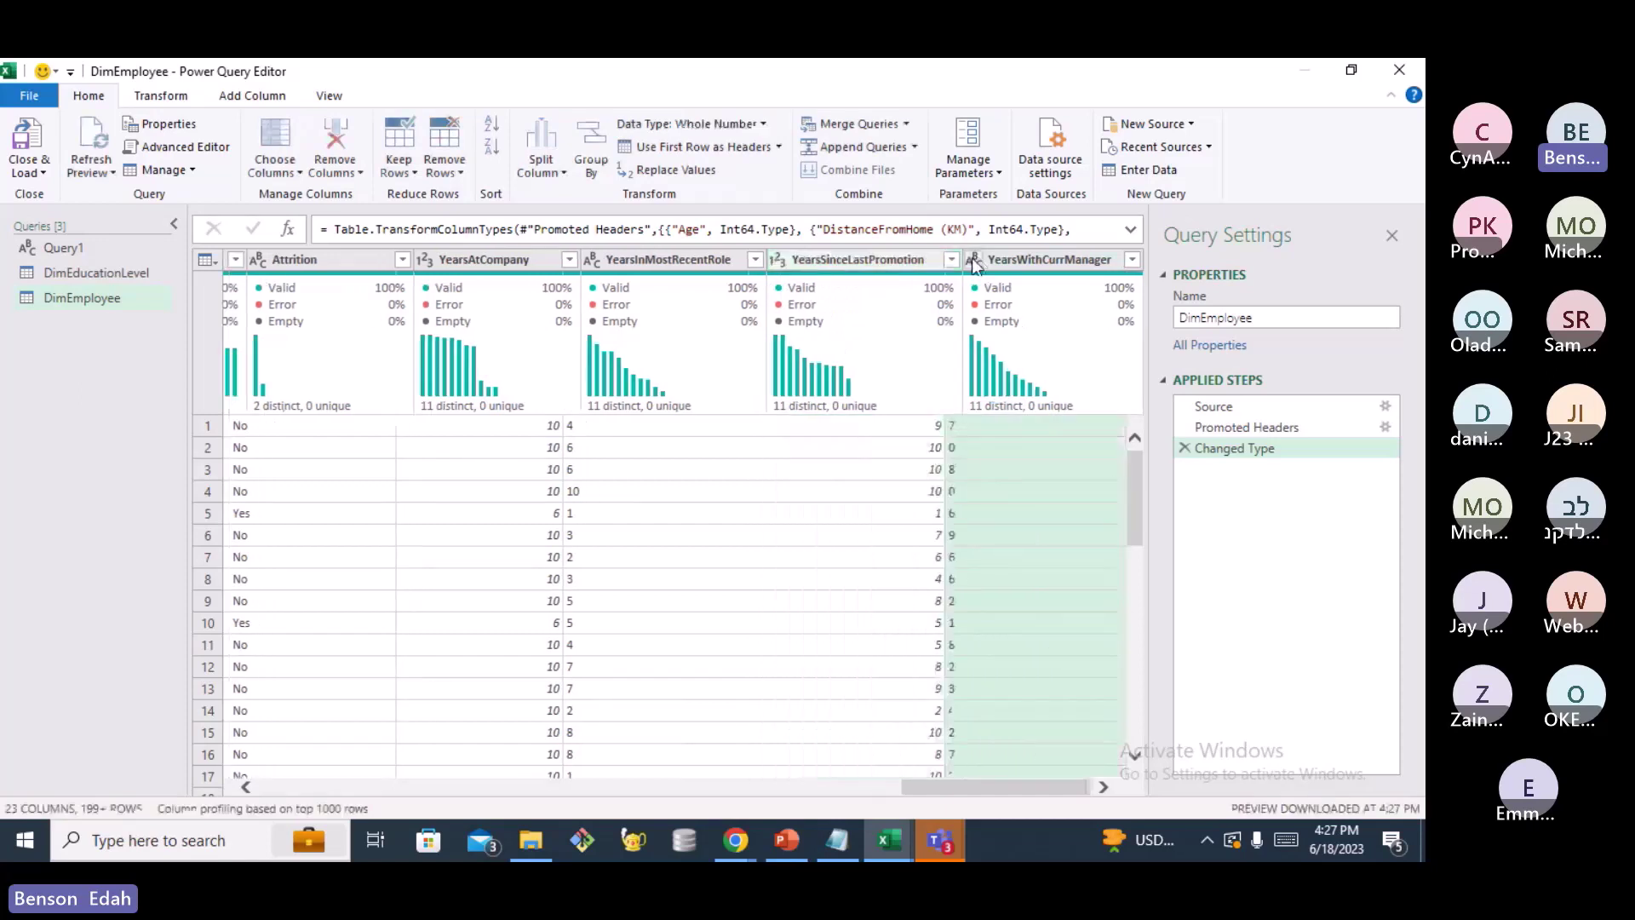
click(976, 265)
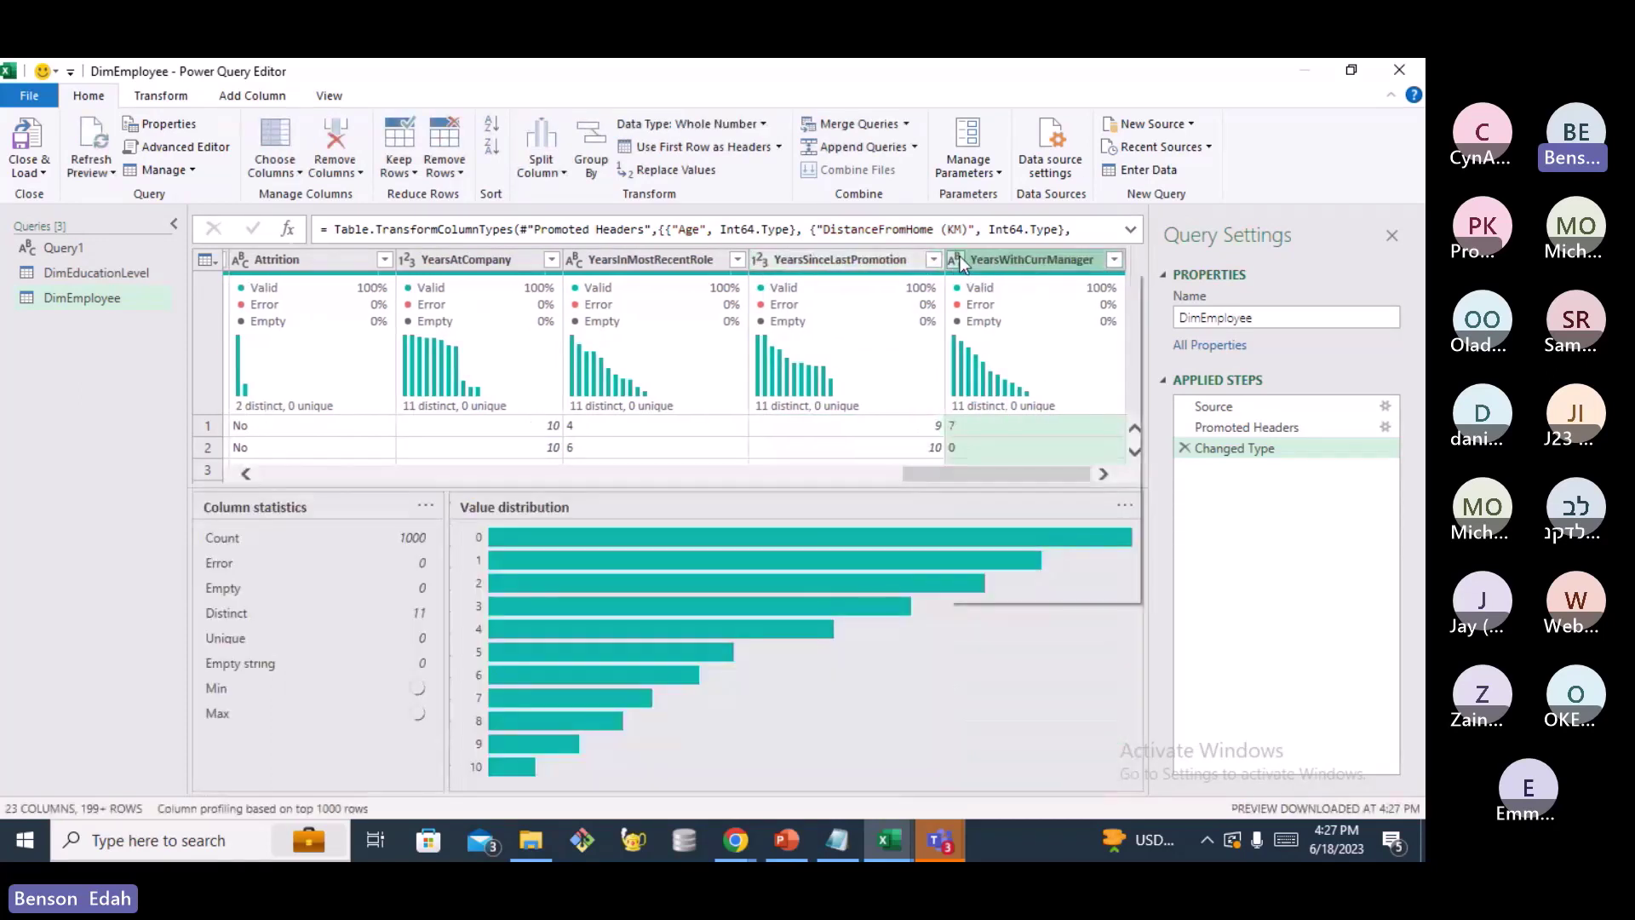
click(957, 260)
click(1042, 329)
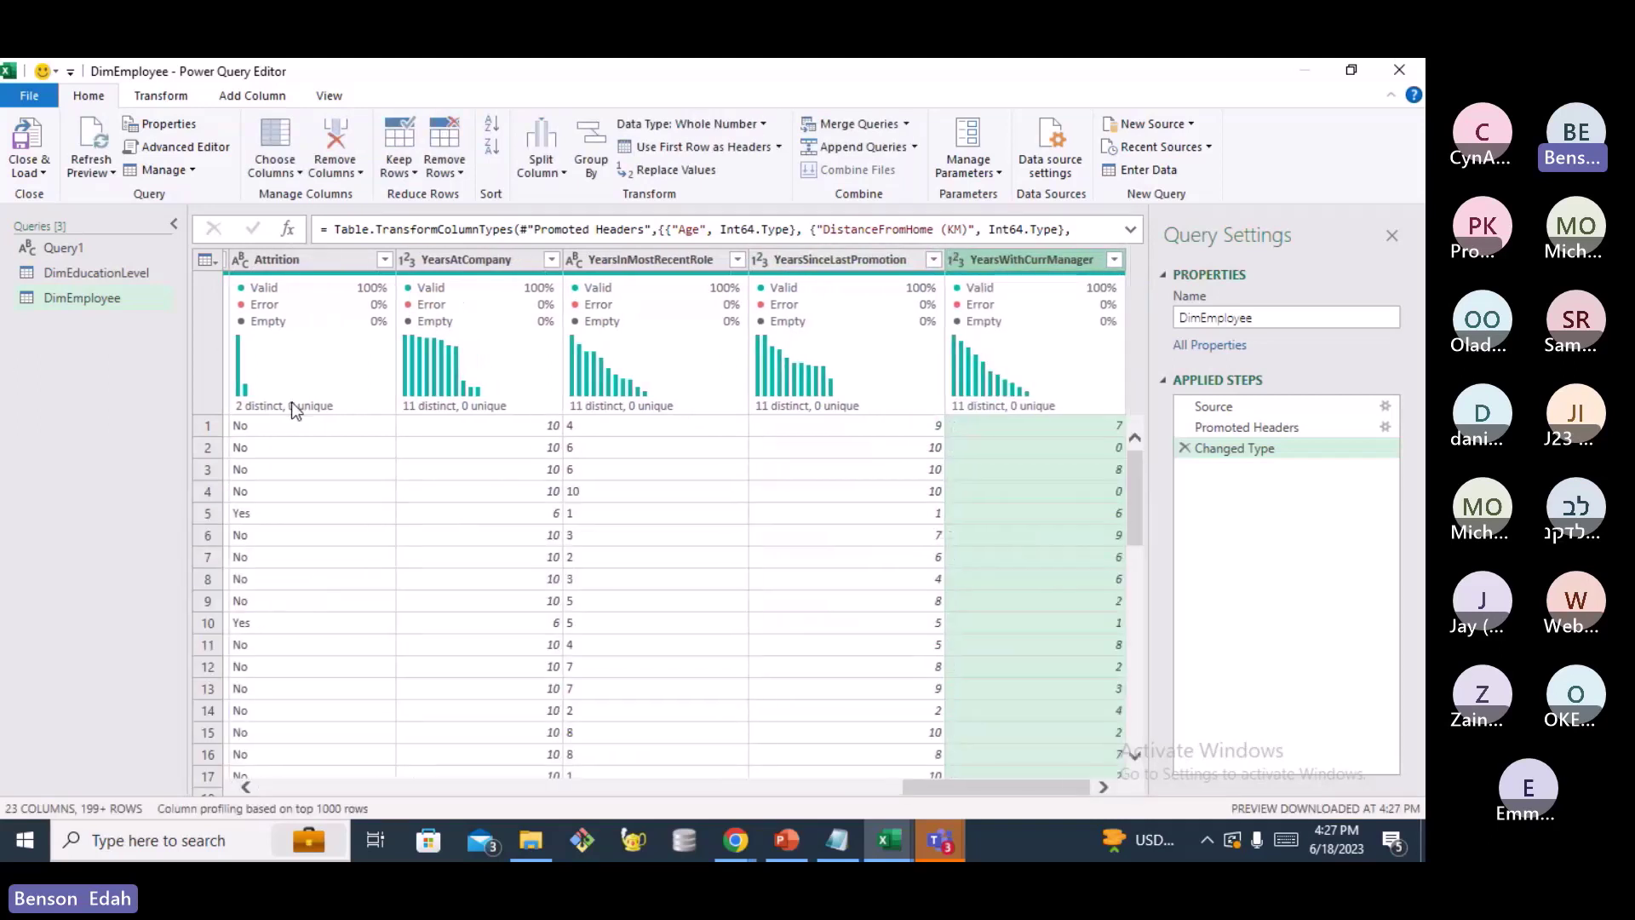
click(577, 259)
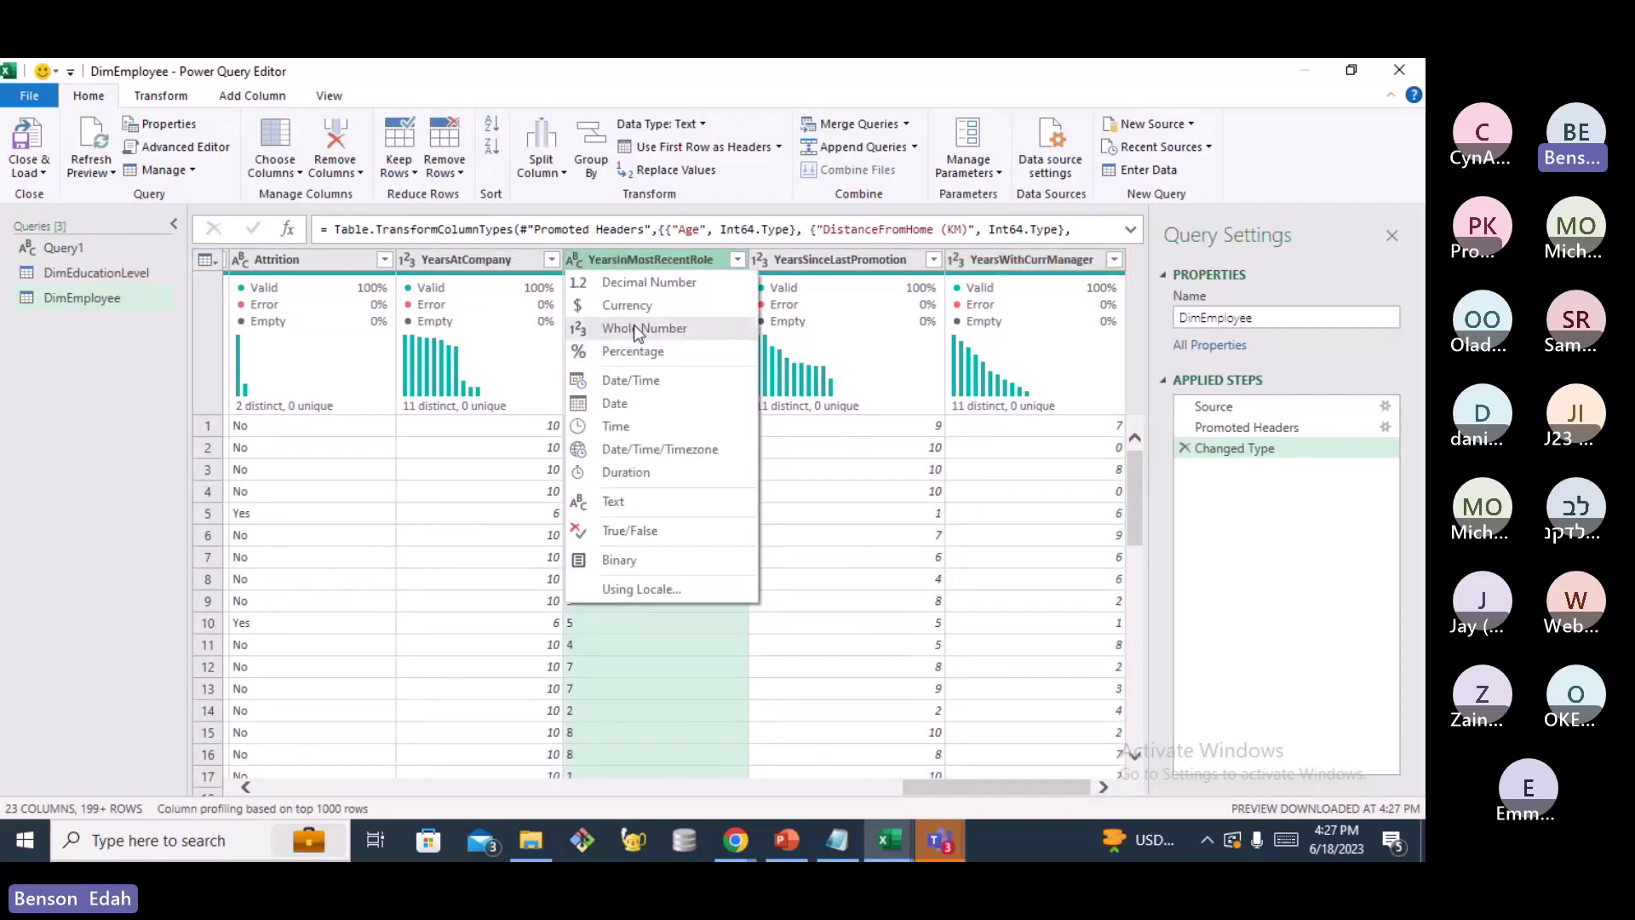
click(634, 327)
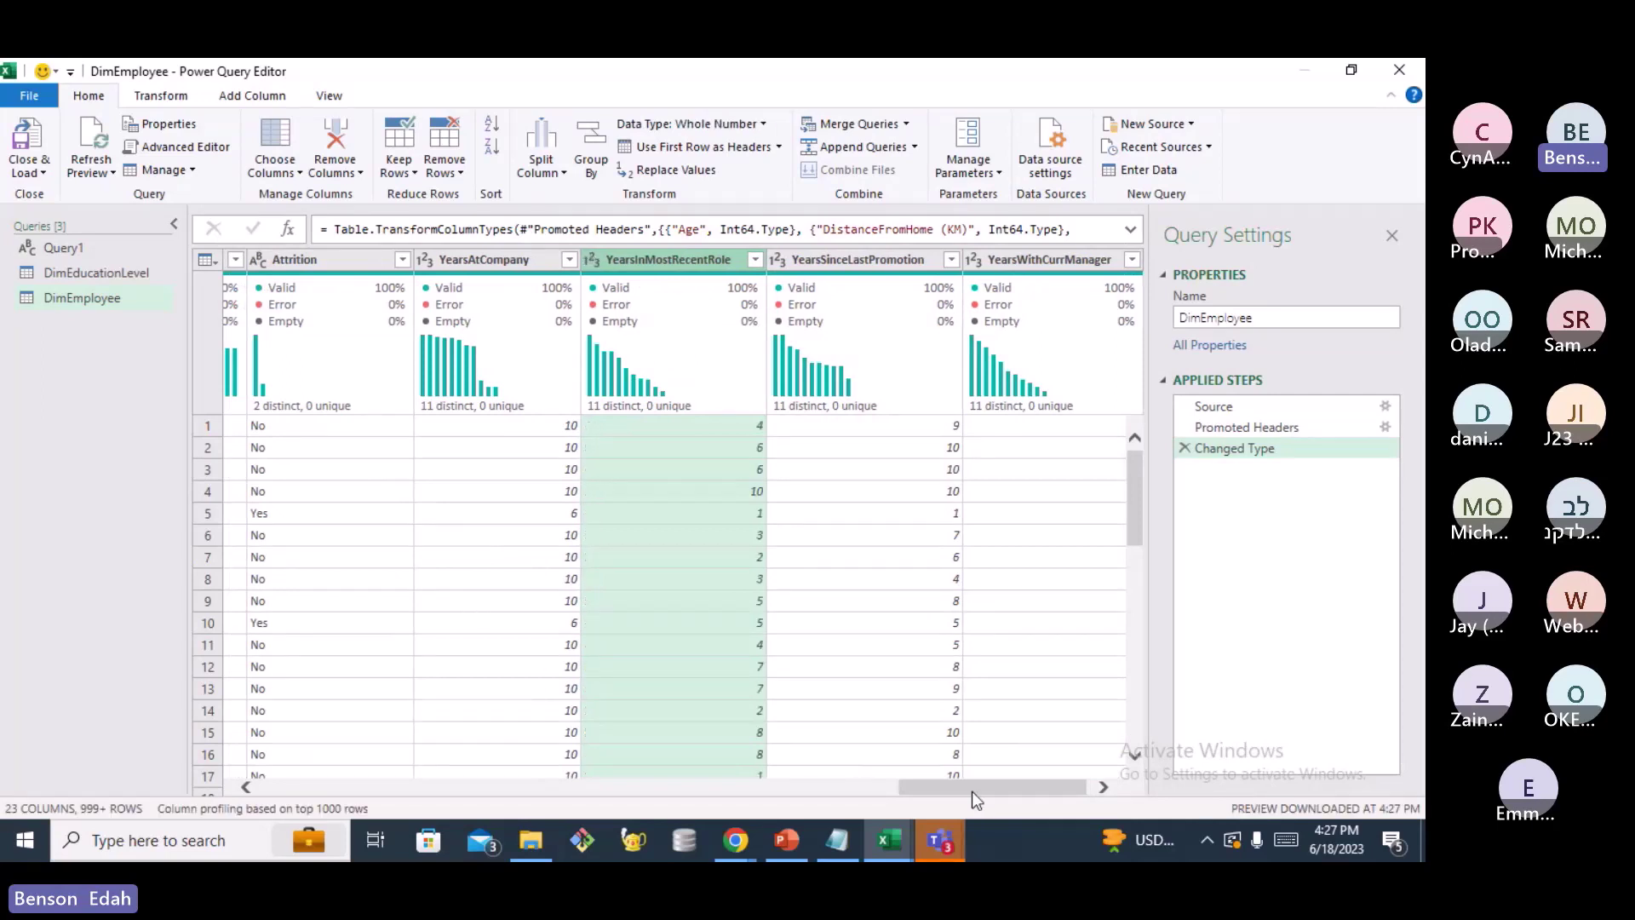
drag(972, 790, 496, 782)
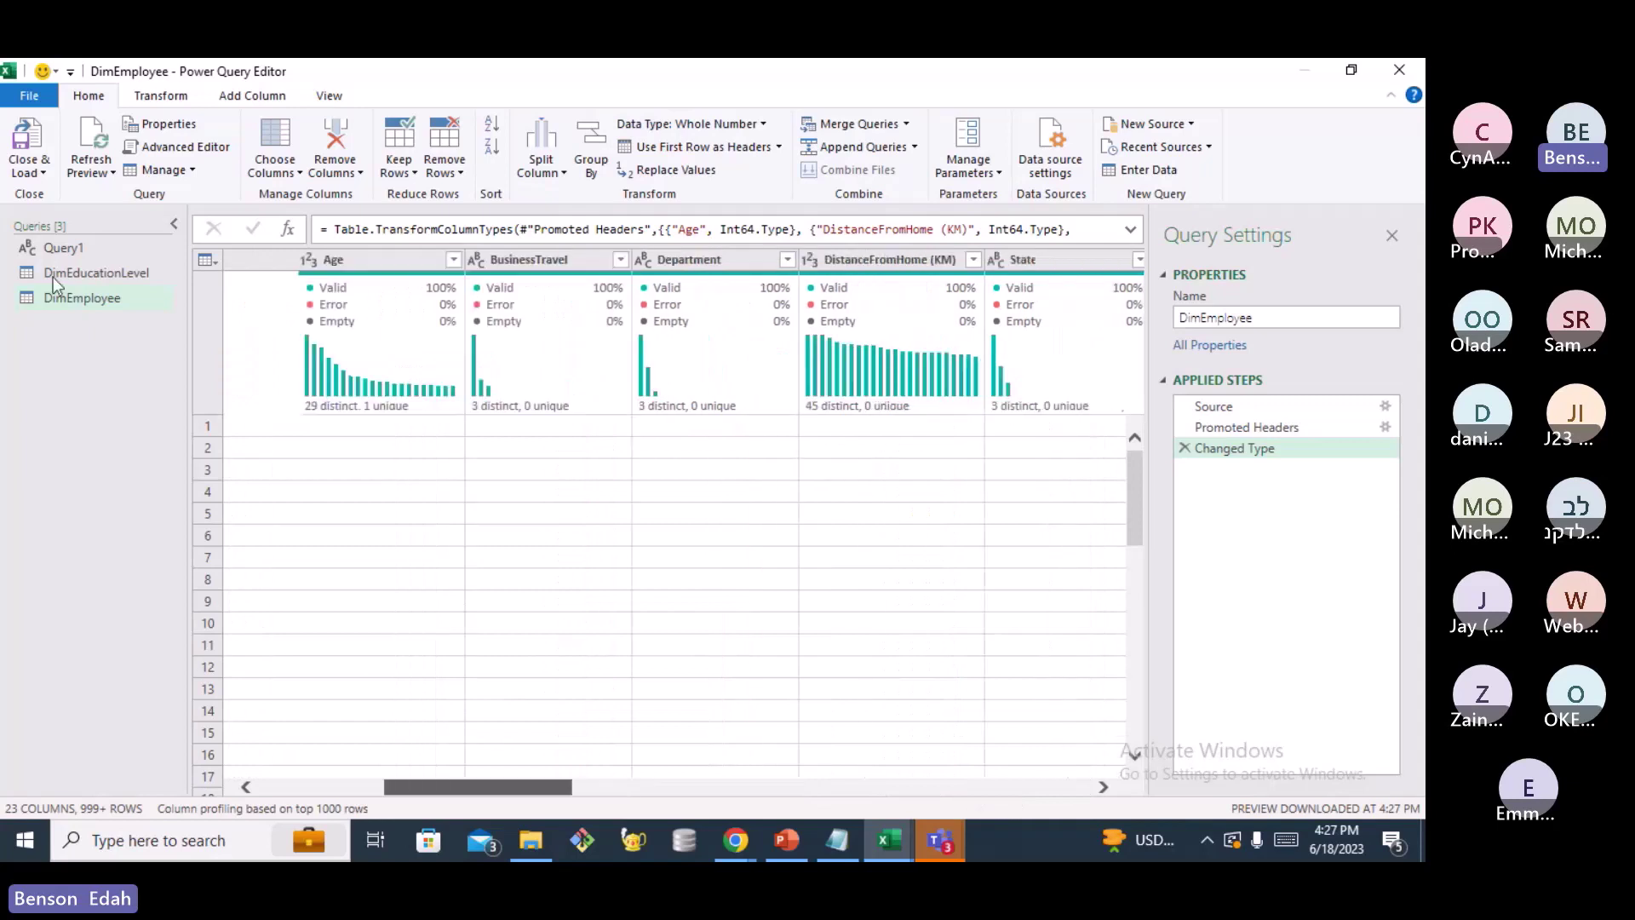
Add DimRatingLevel.csv as a new Text/CSV query and load its preview
right_click(74, 363)
mouse_move(129, 407)
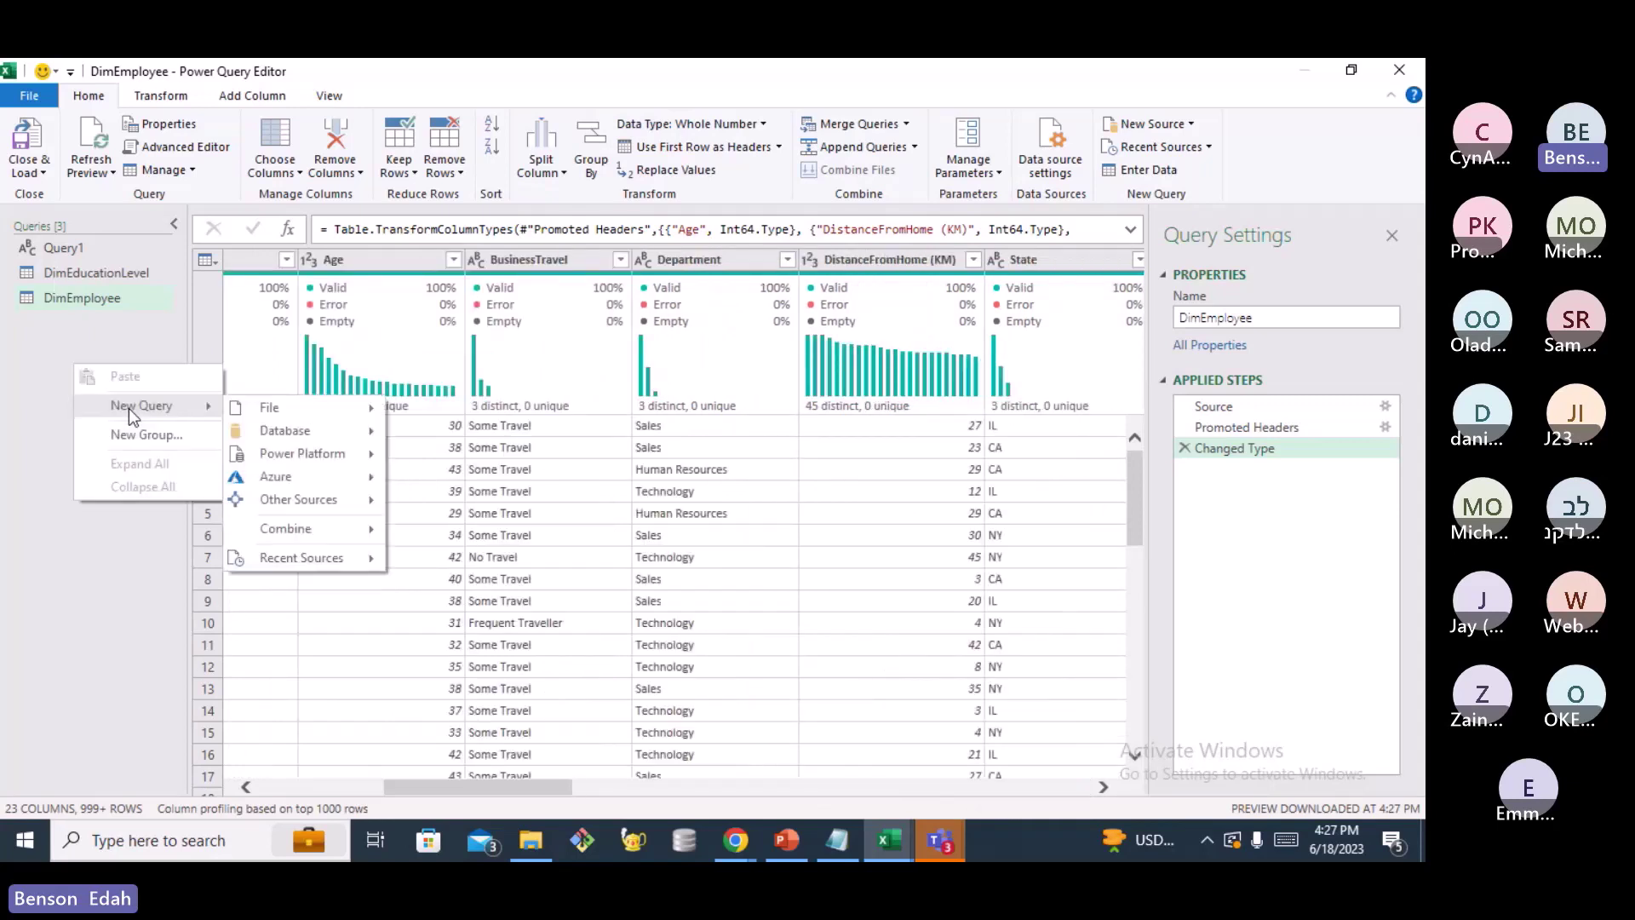
mouse_move(300, 408)
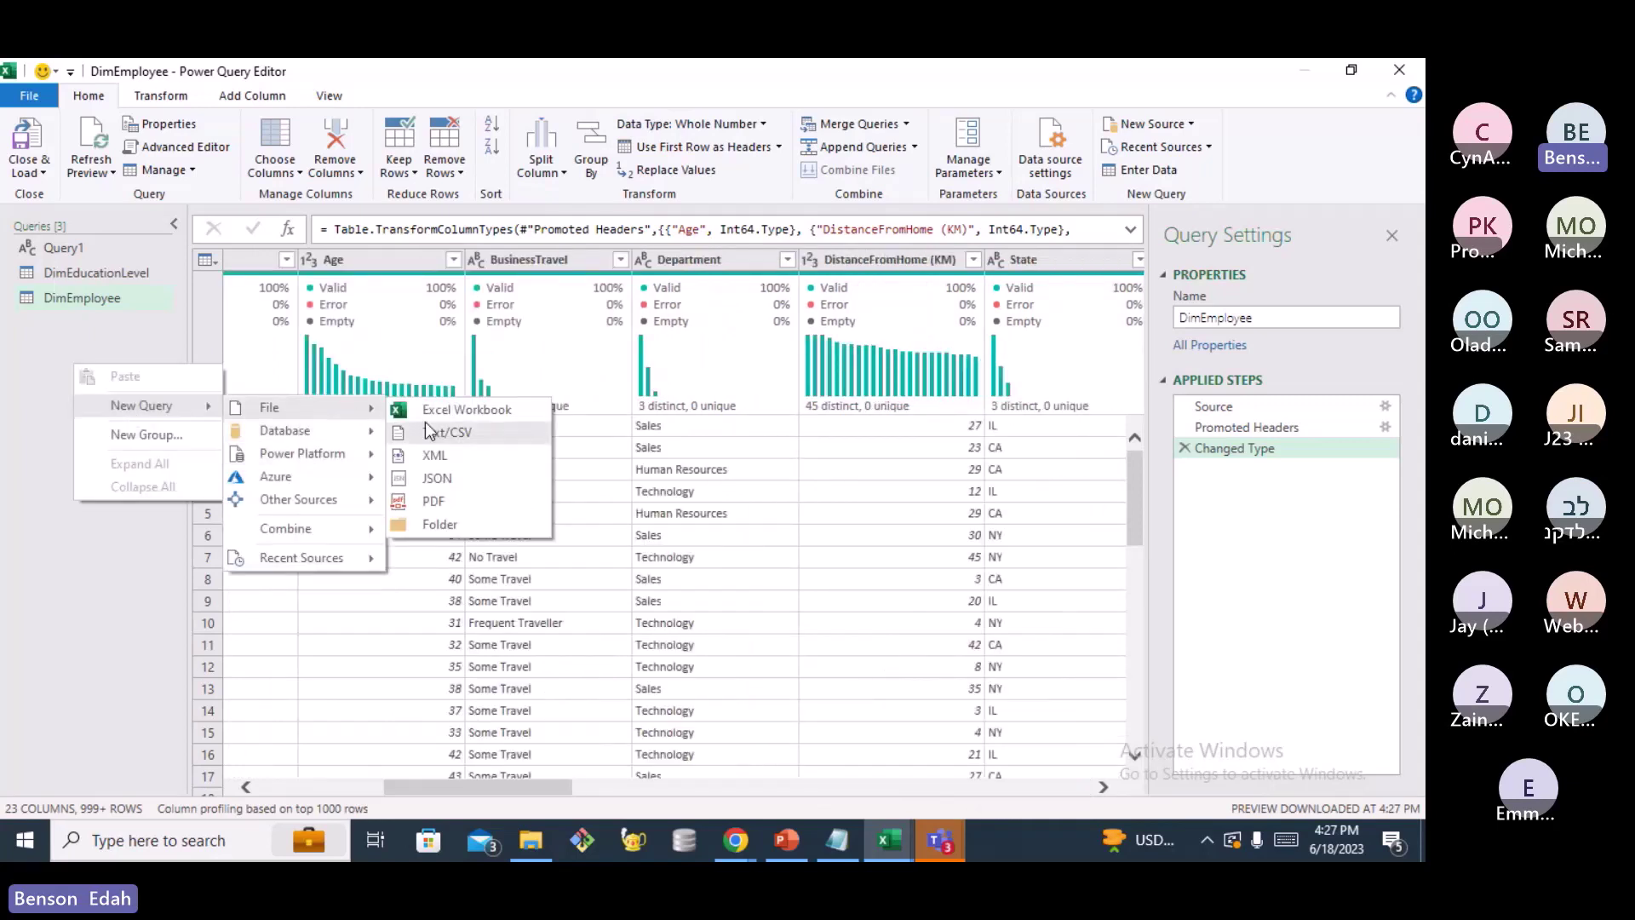
click(458, 432)
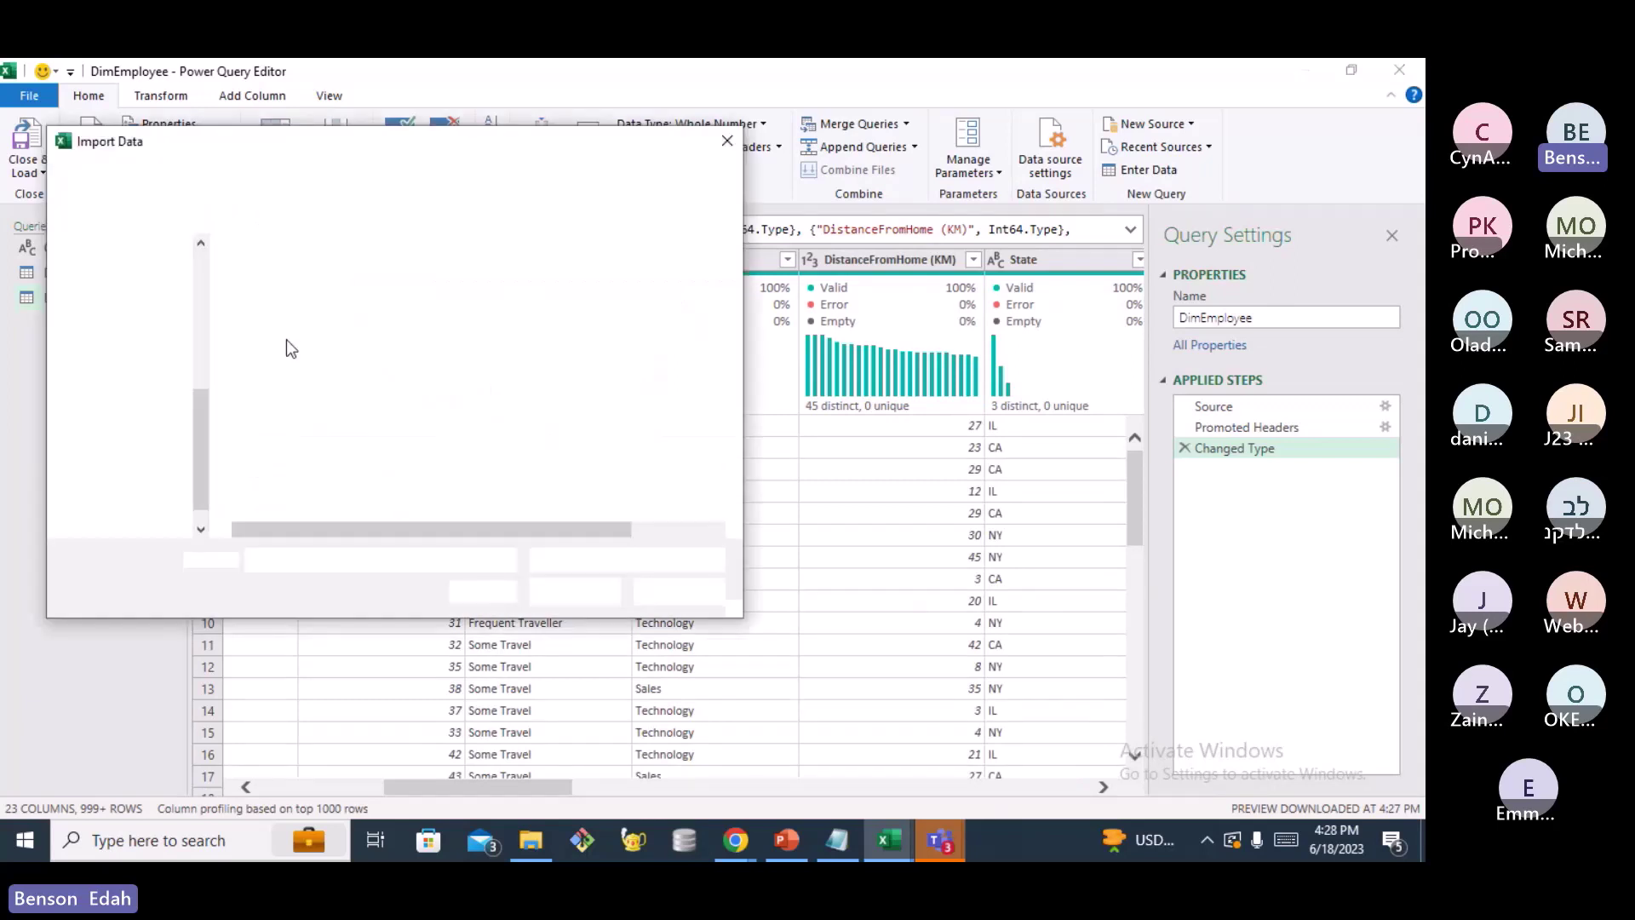
click(326, 348)
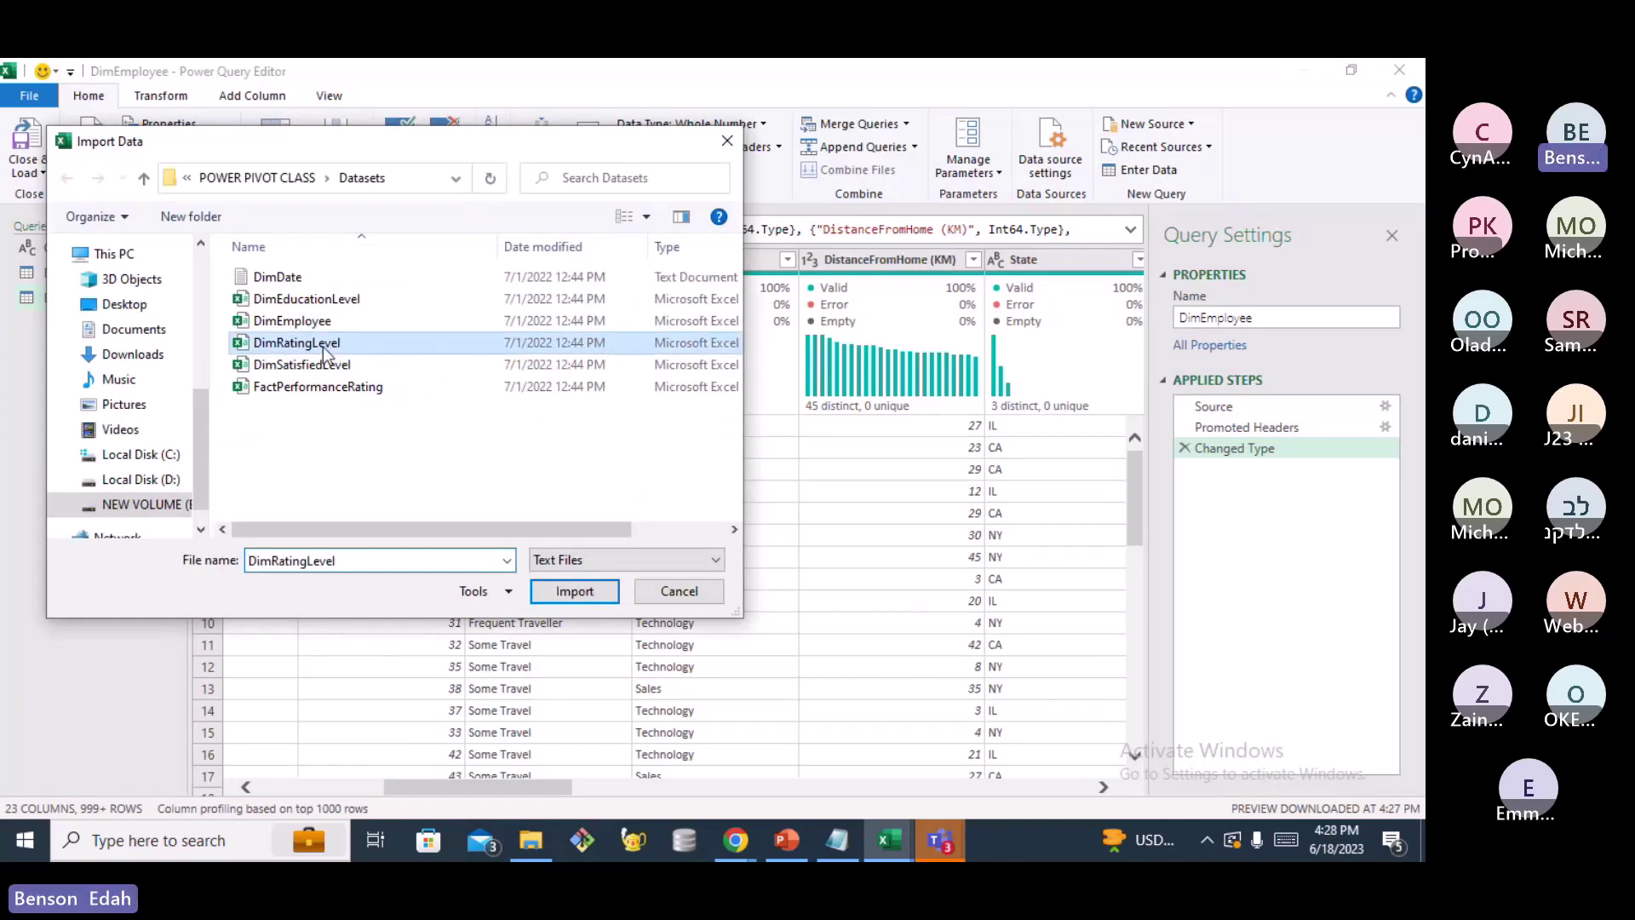
click(539, 593)
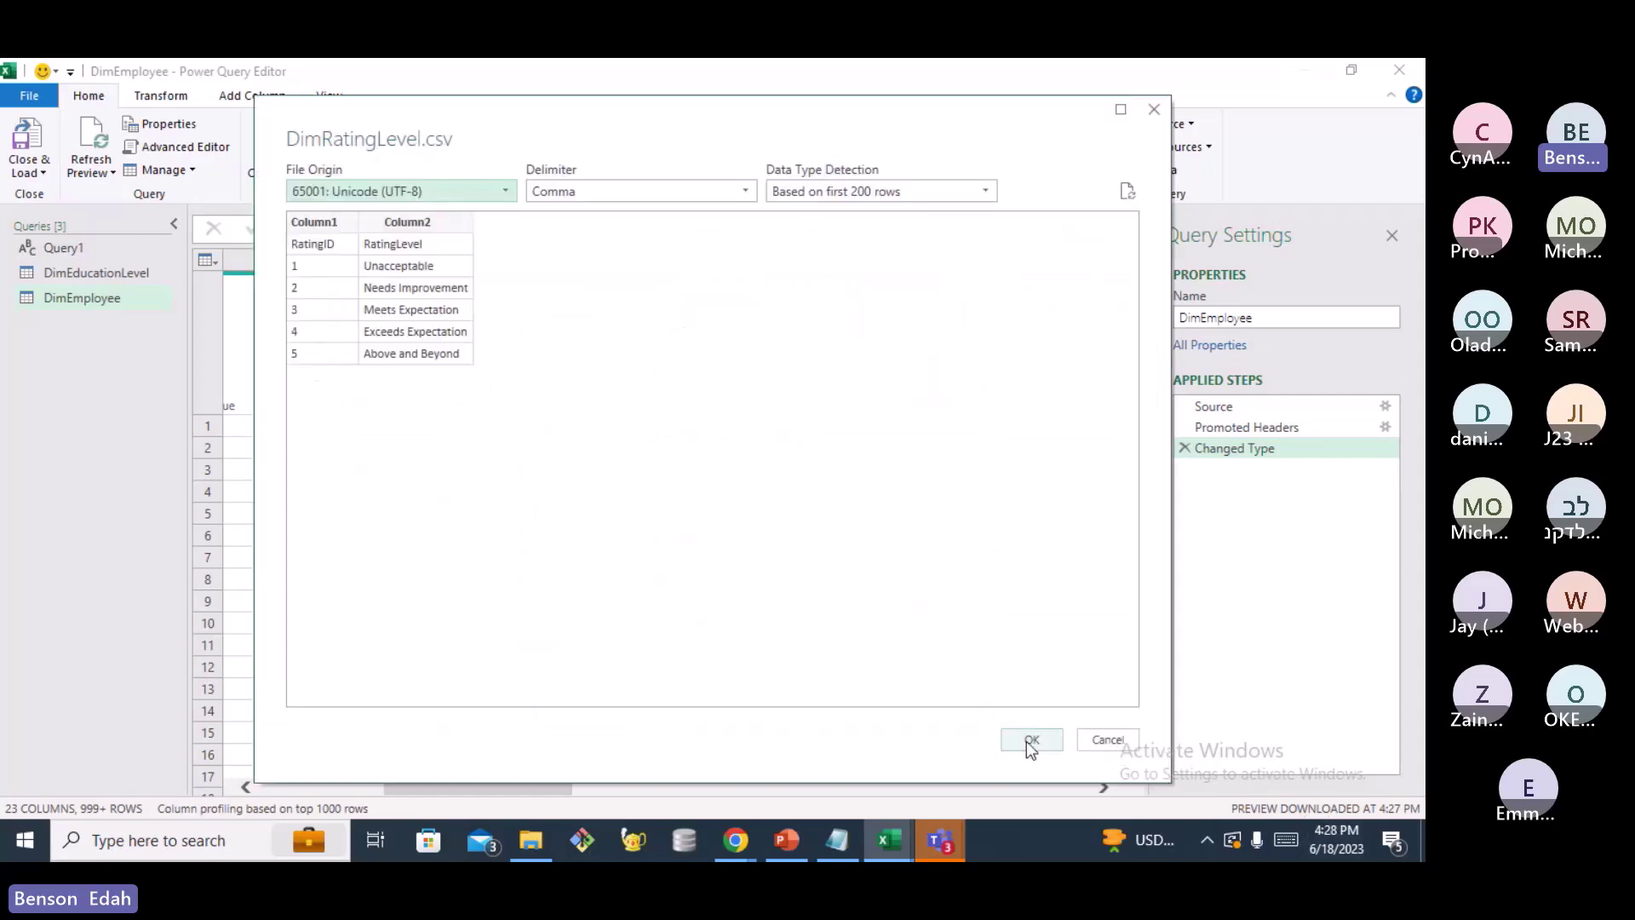
click(1028, 741)
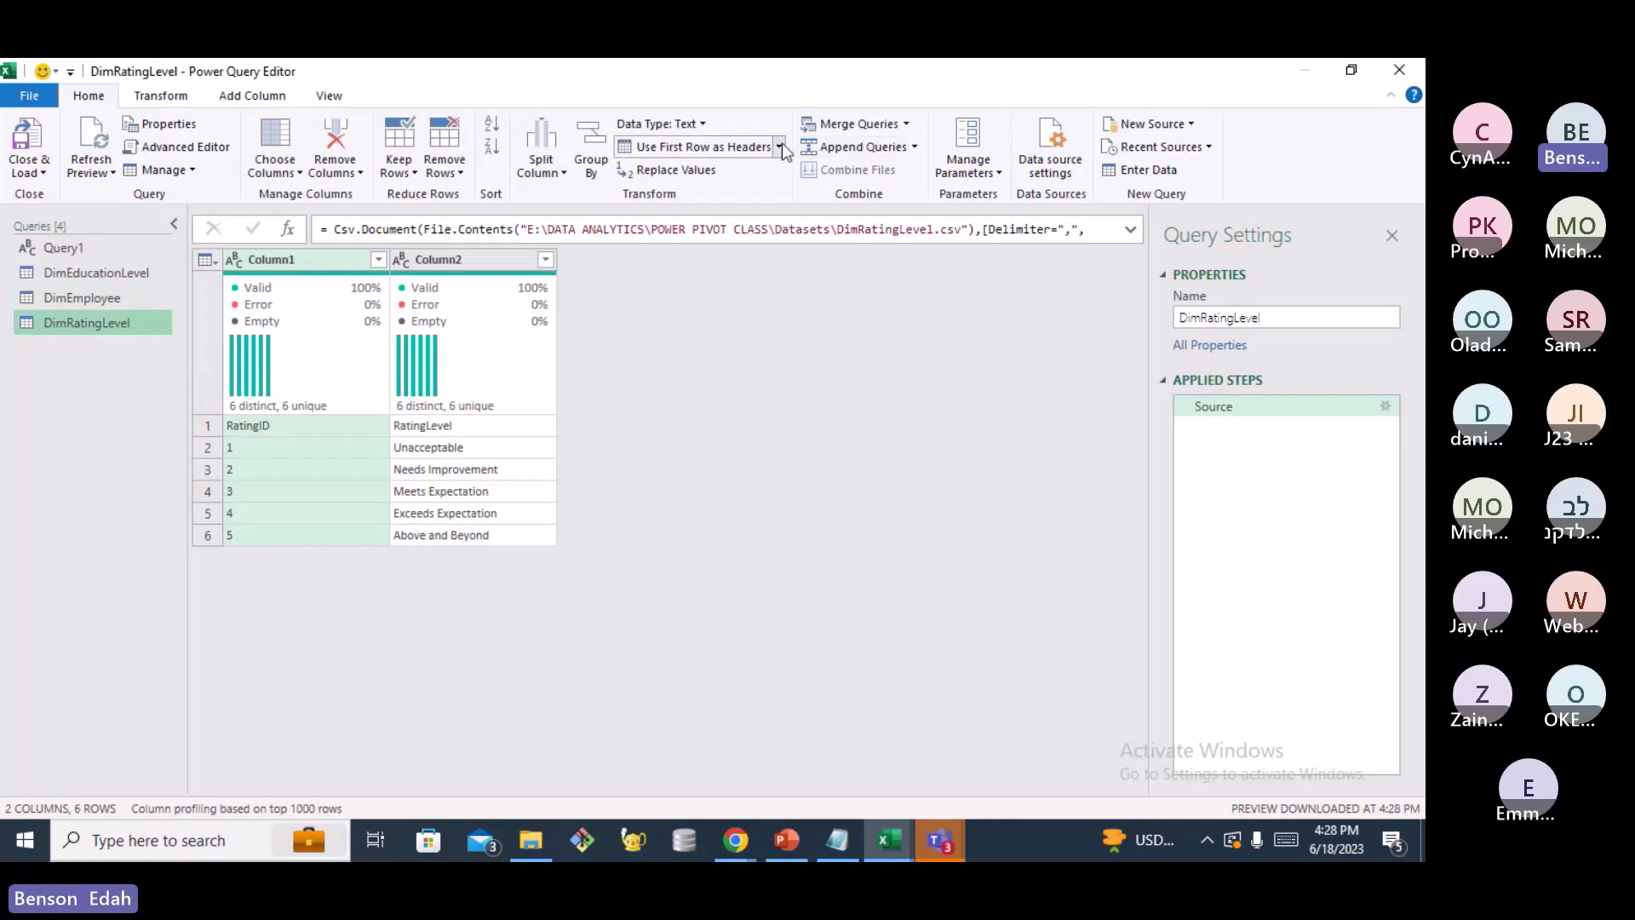
Promote DimRatingLevel's first row to headers and set RatingID to Whole Number
click(779, 145)
click(761, 171)
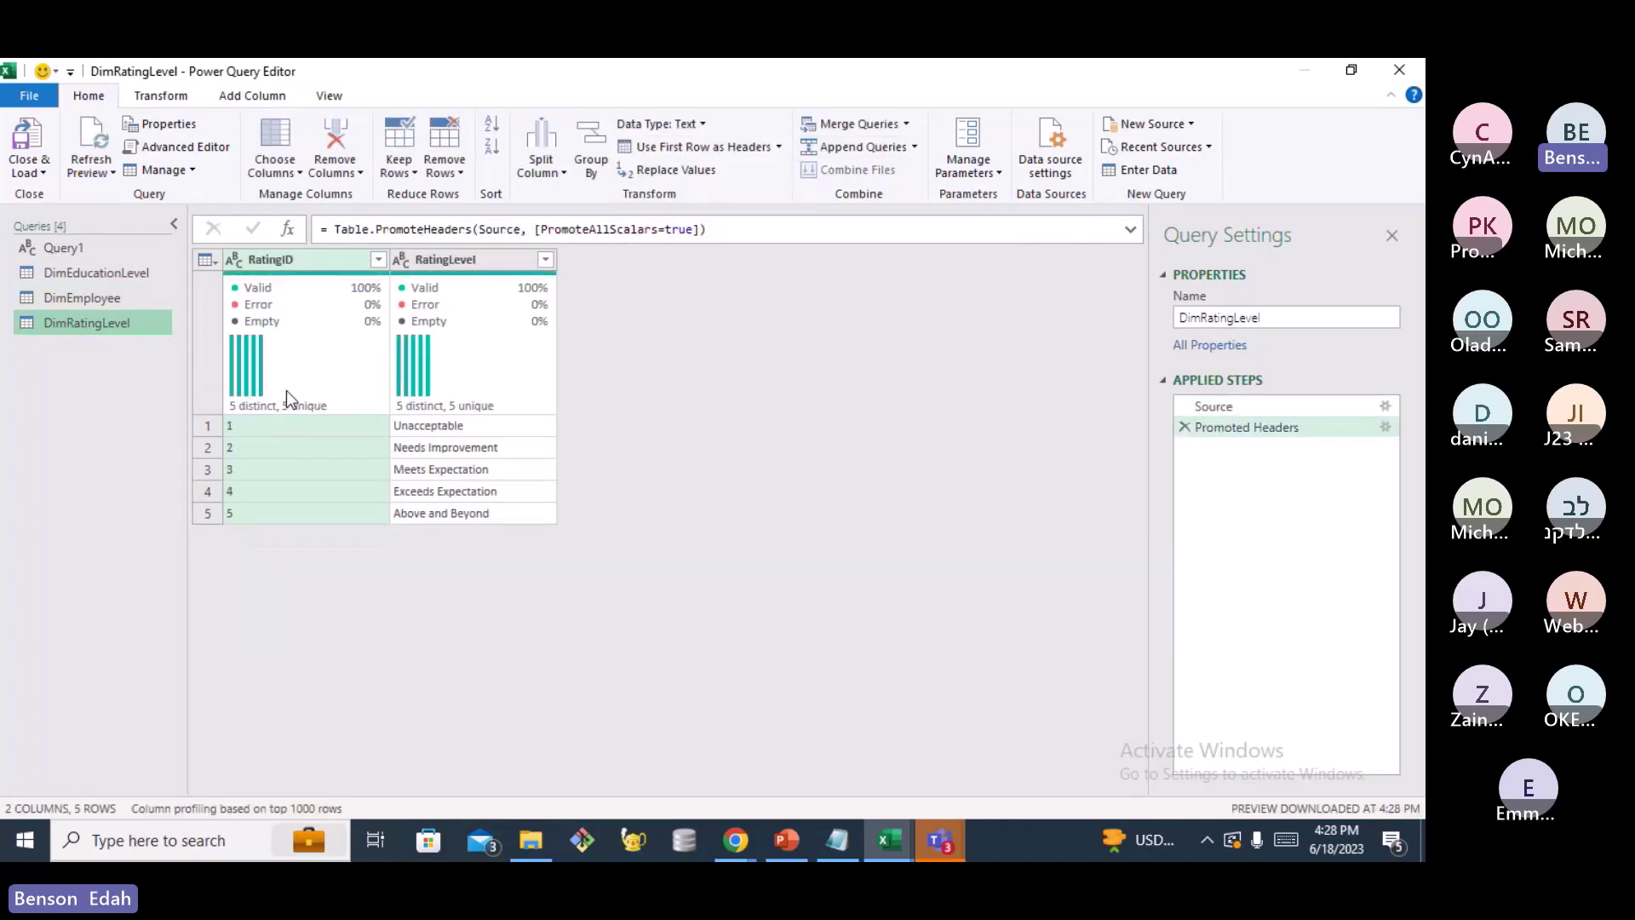
click(238, 259)
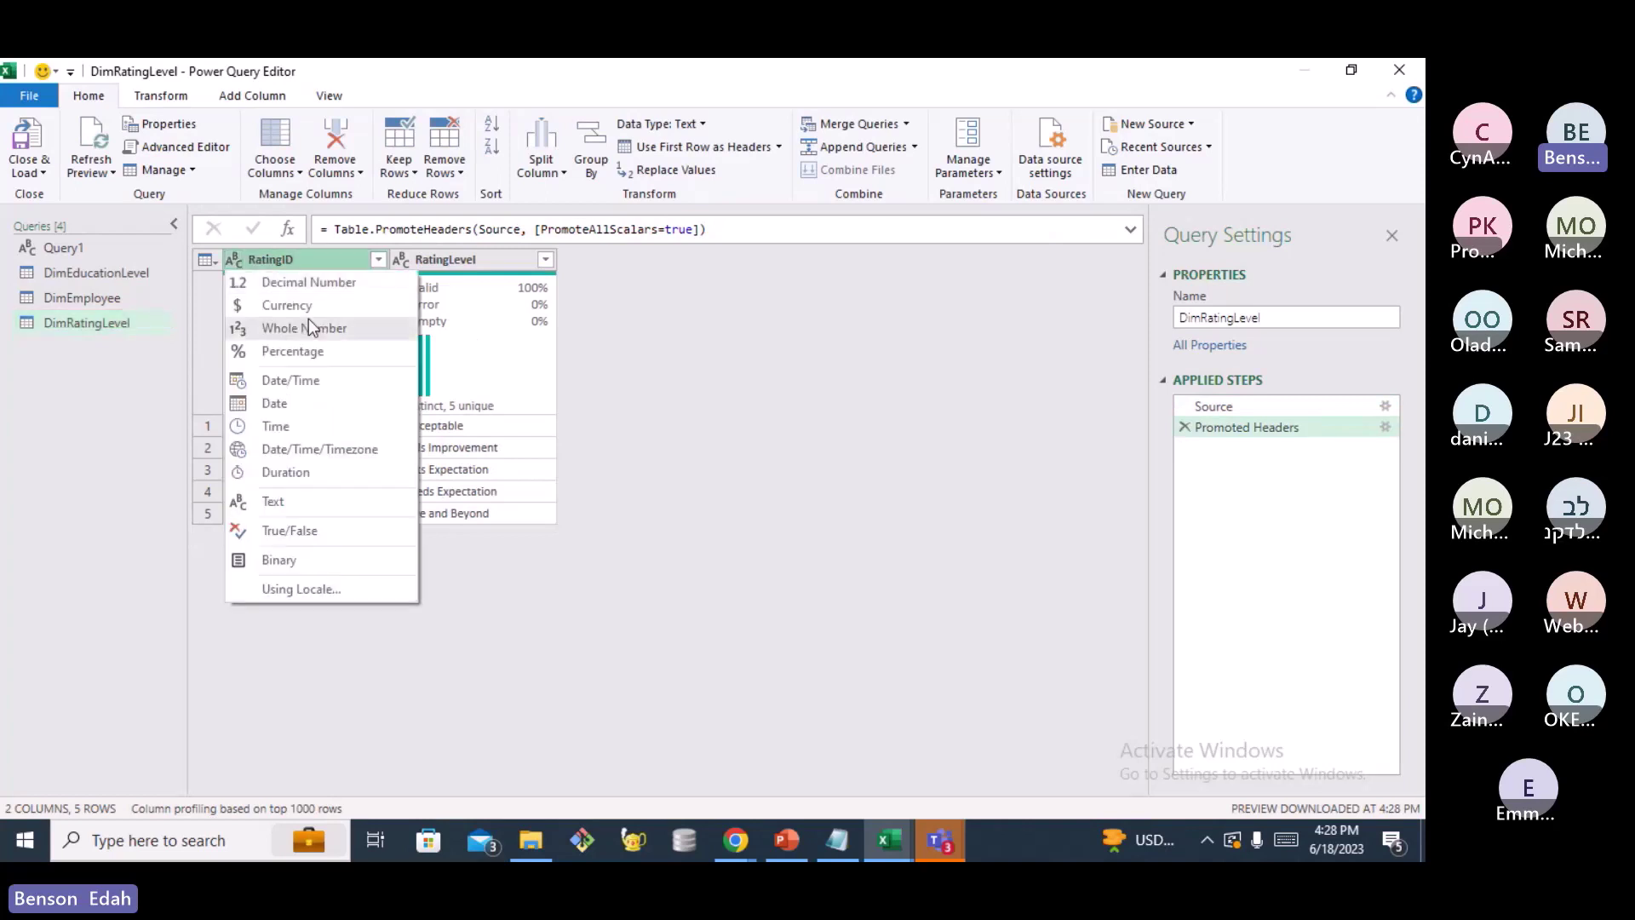
click(308, 330)
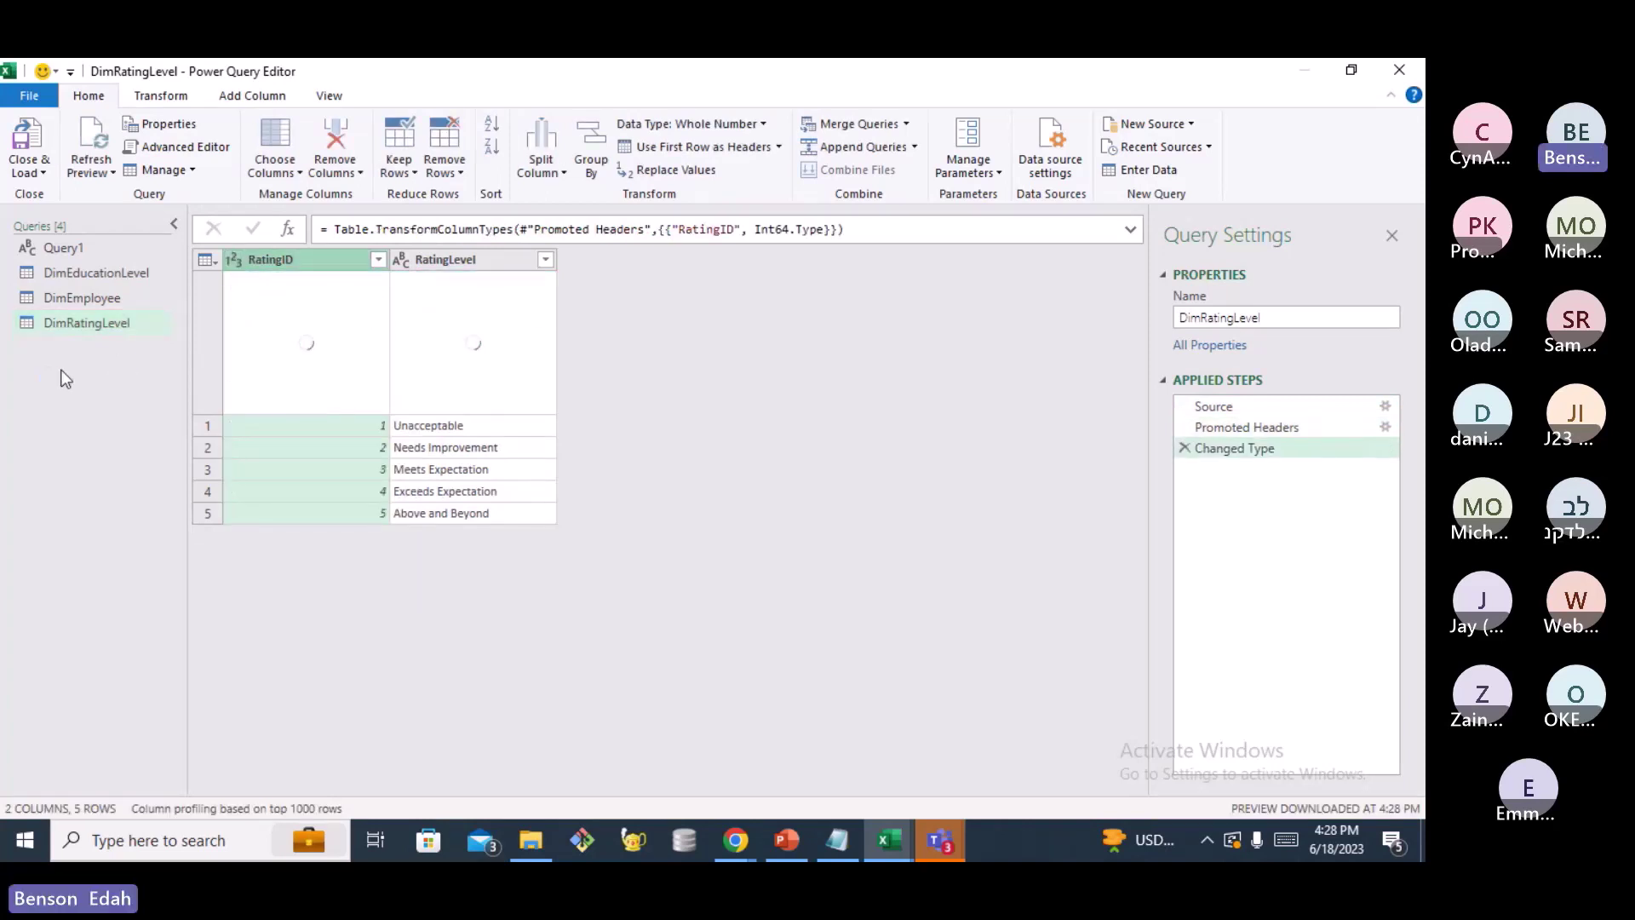
Add DimSatisfiedLevel.csv as a new Text/CSV query and load its preview
right_click(66, 379)
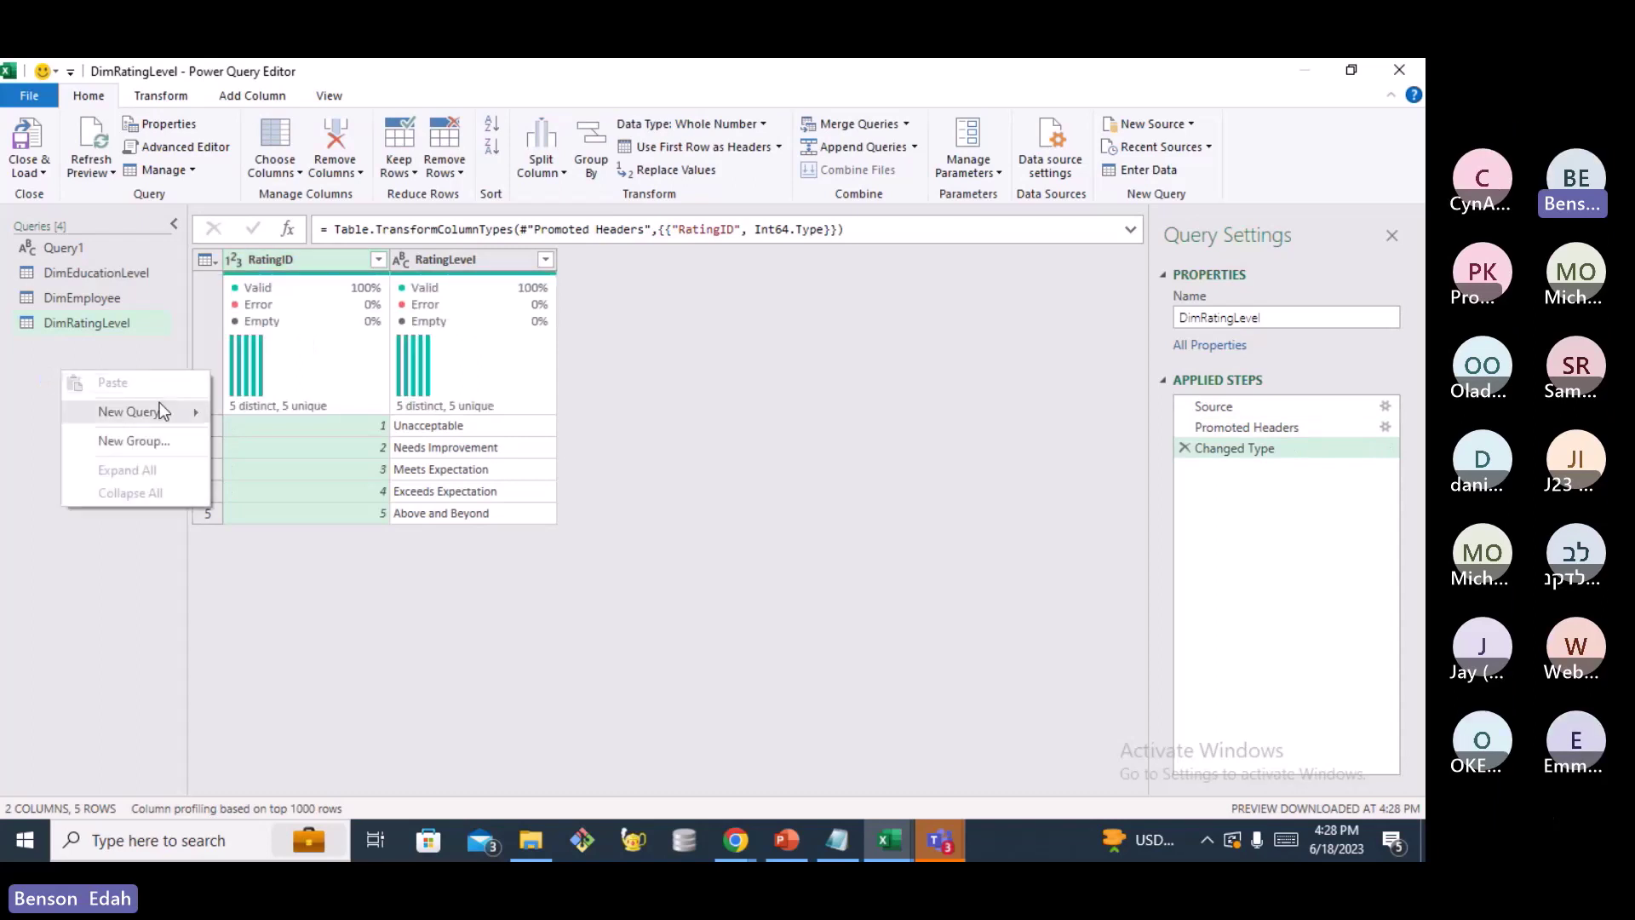
mouse_move(160, 402)
mouse_move(255, 413)
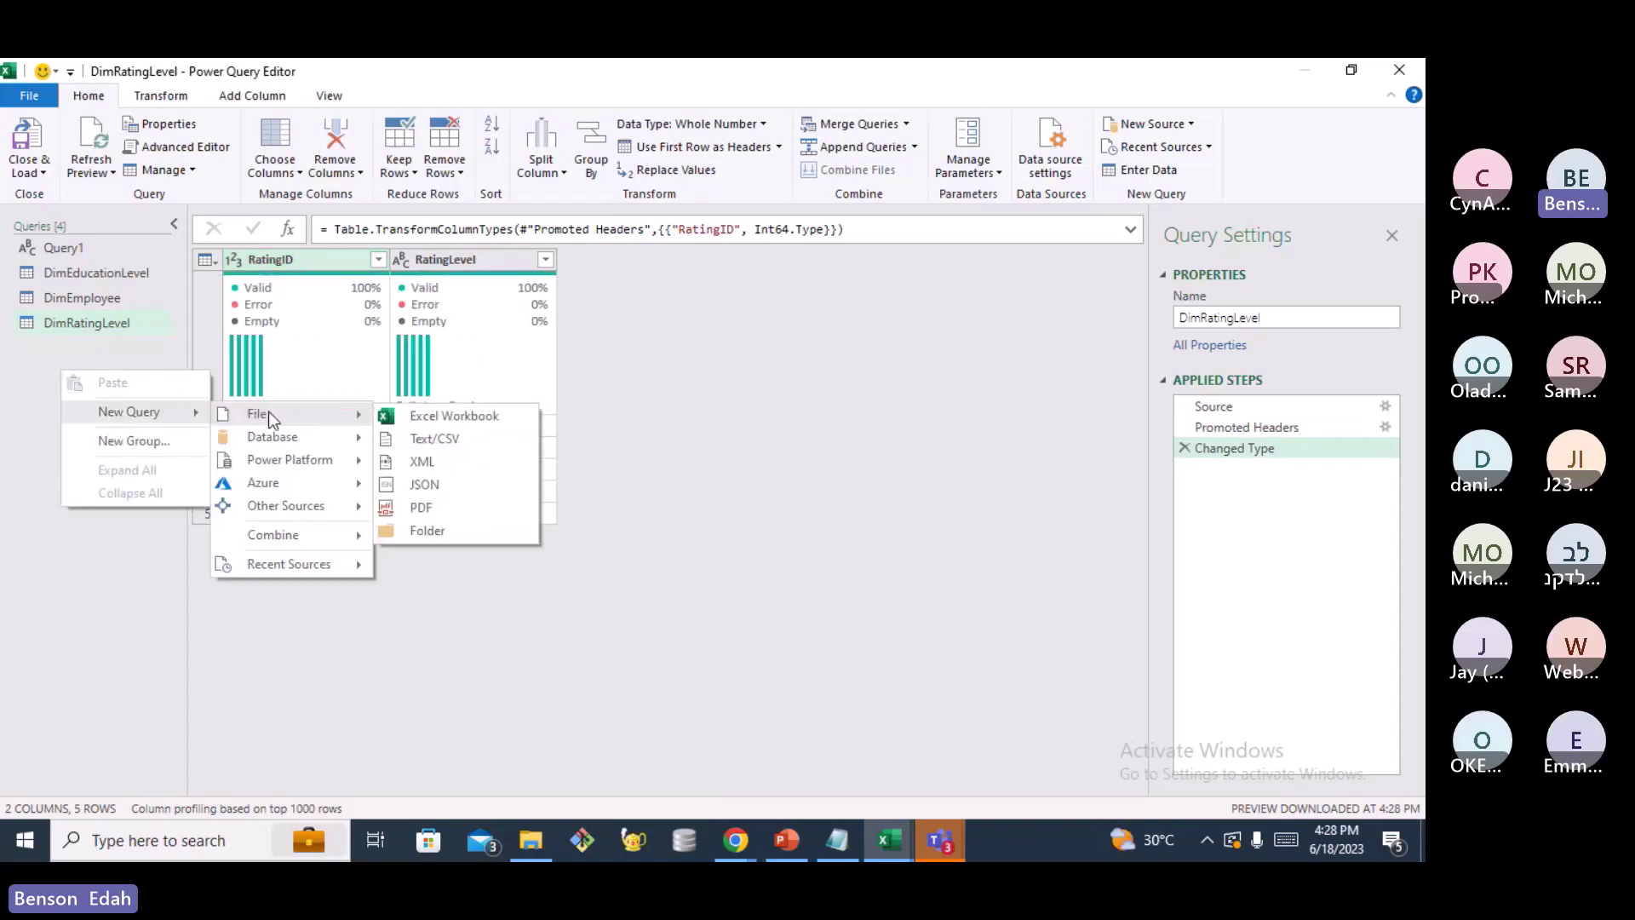
click(449, 441)
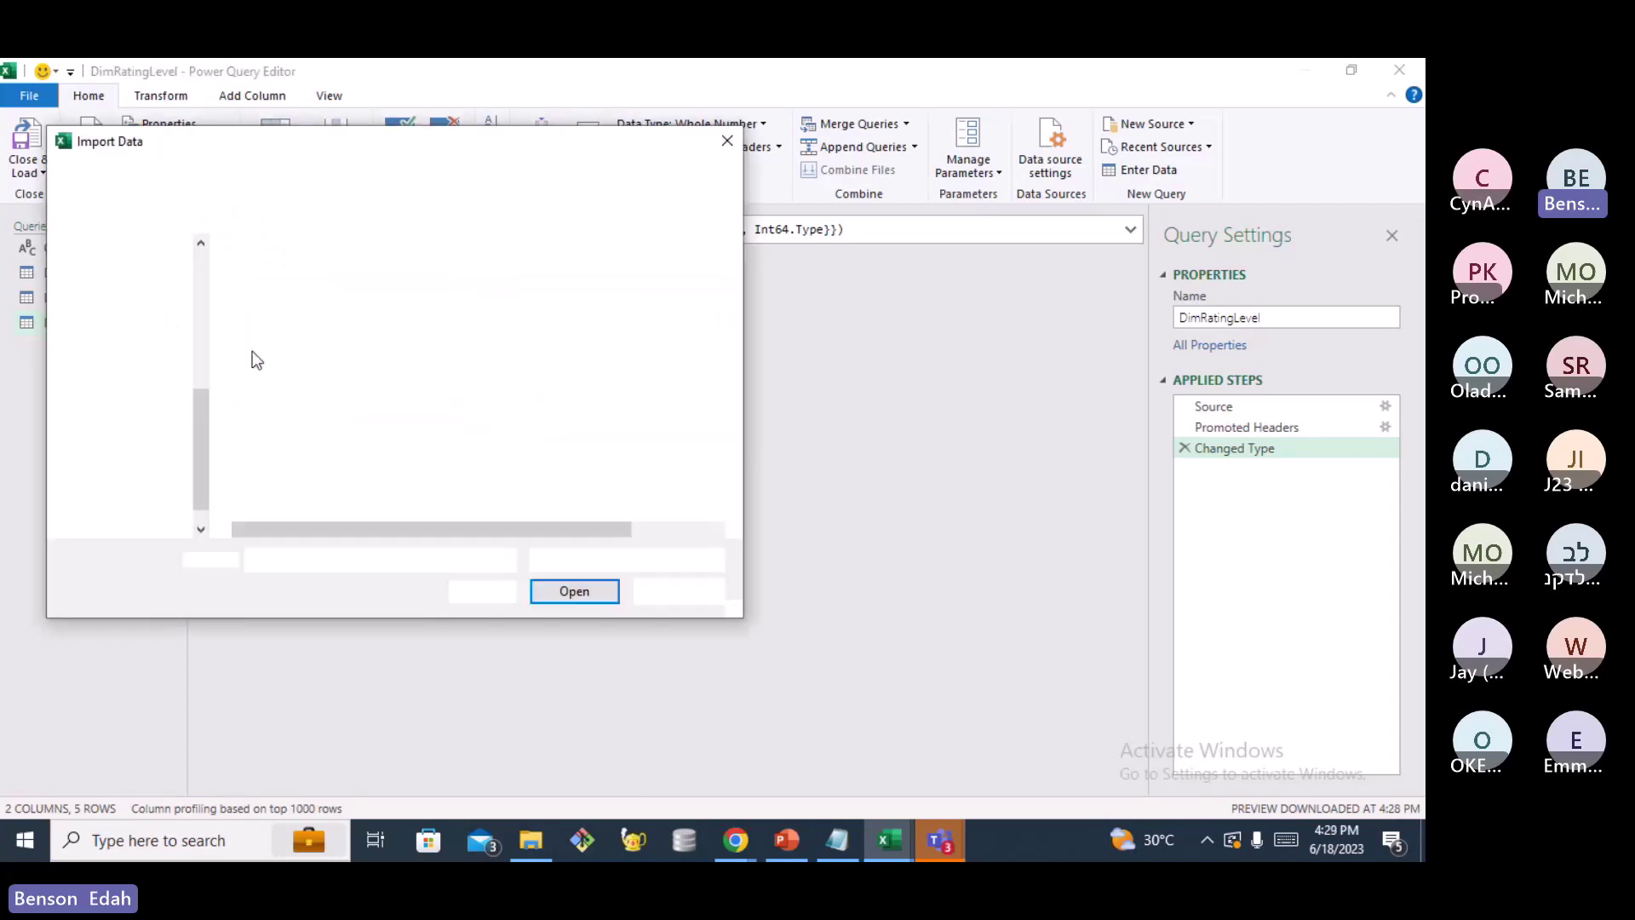
click(320, 368)
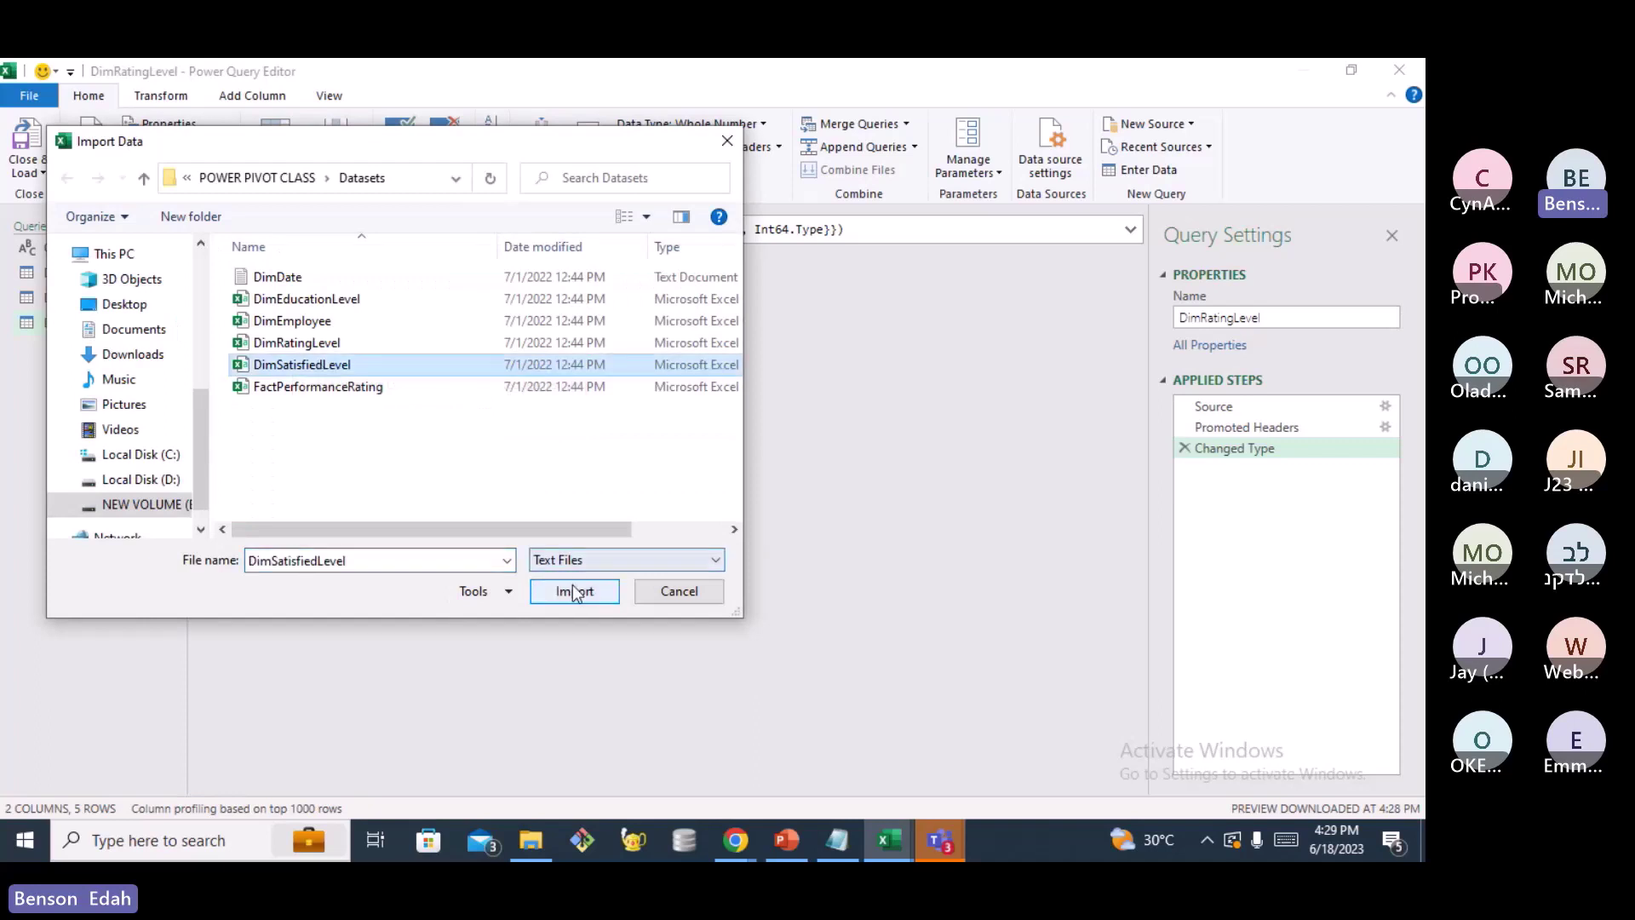
click(569, 595)
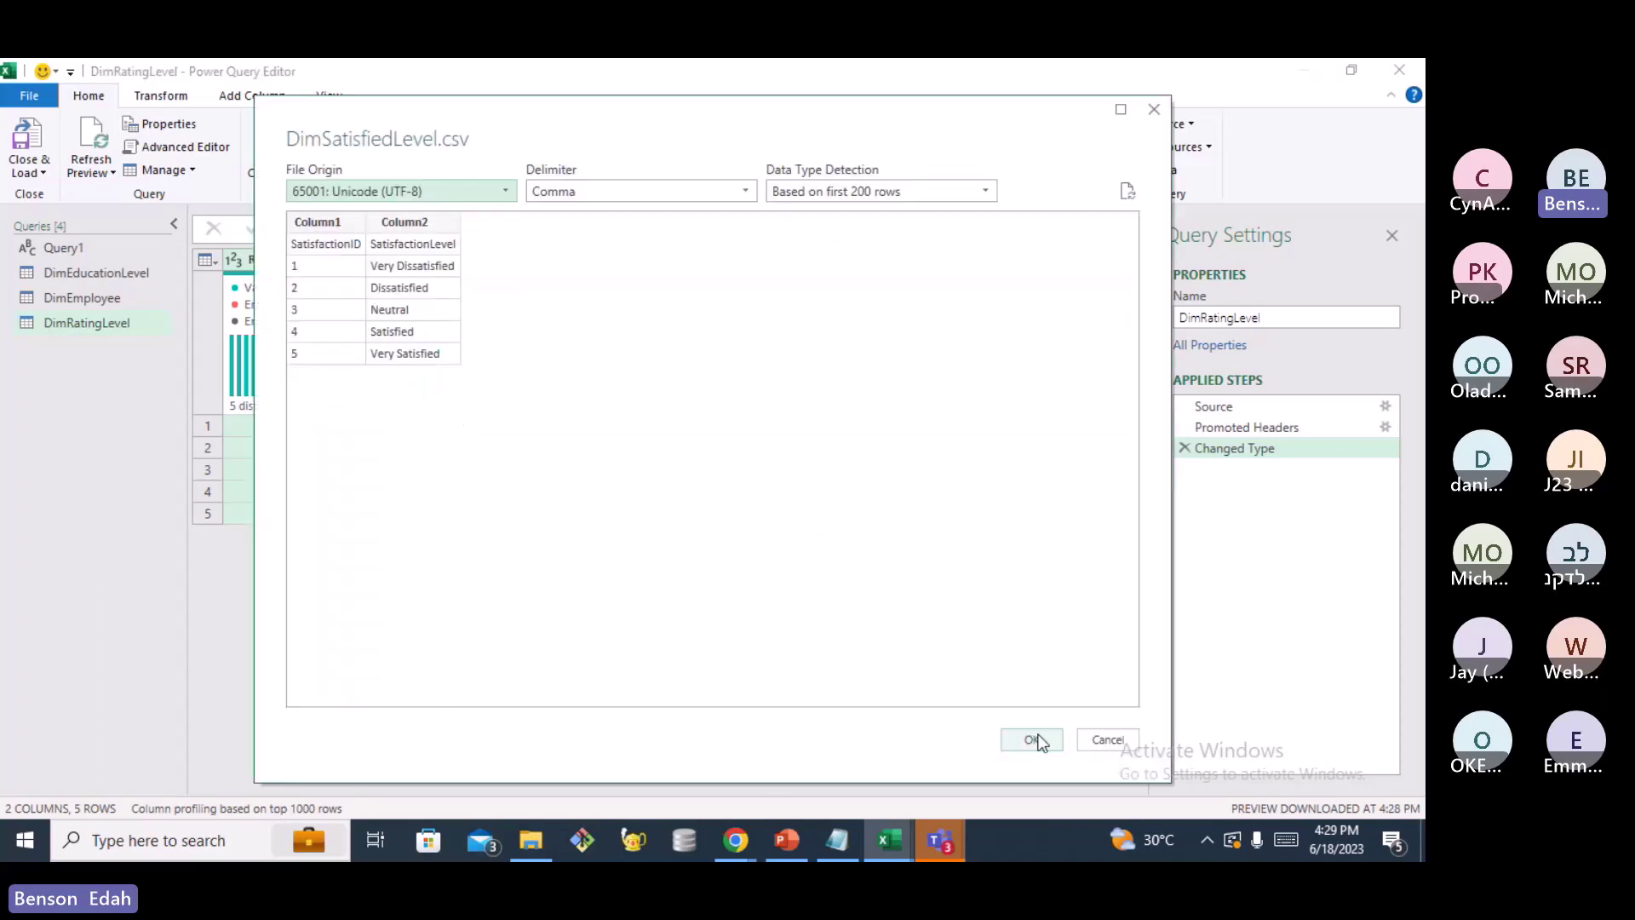
click(1038, 737)
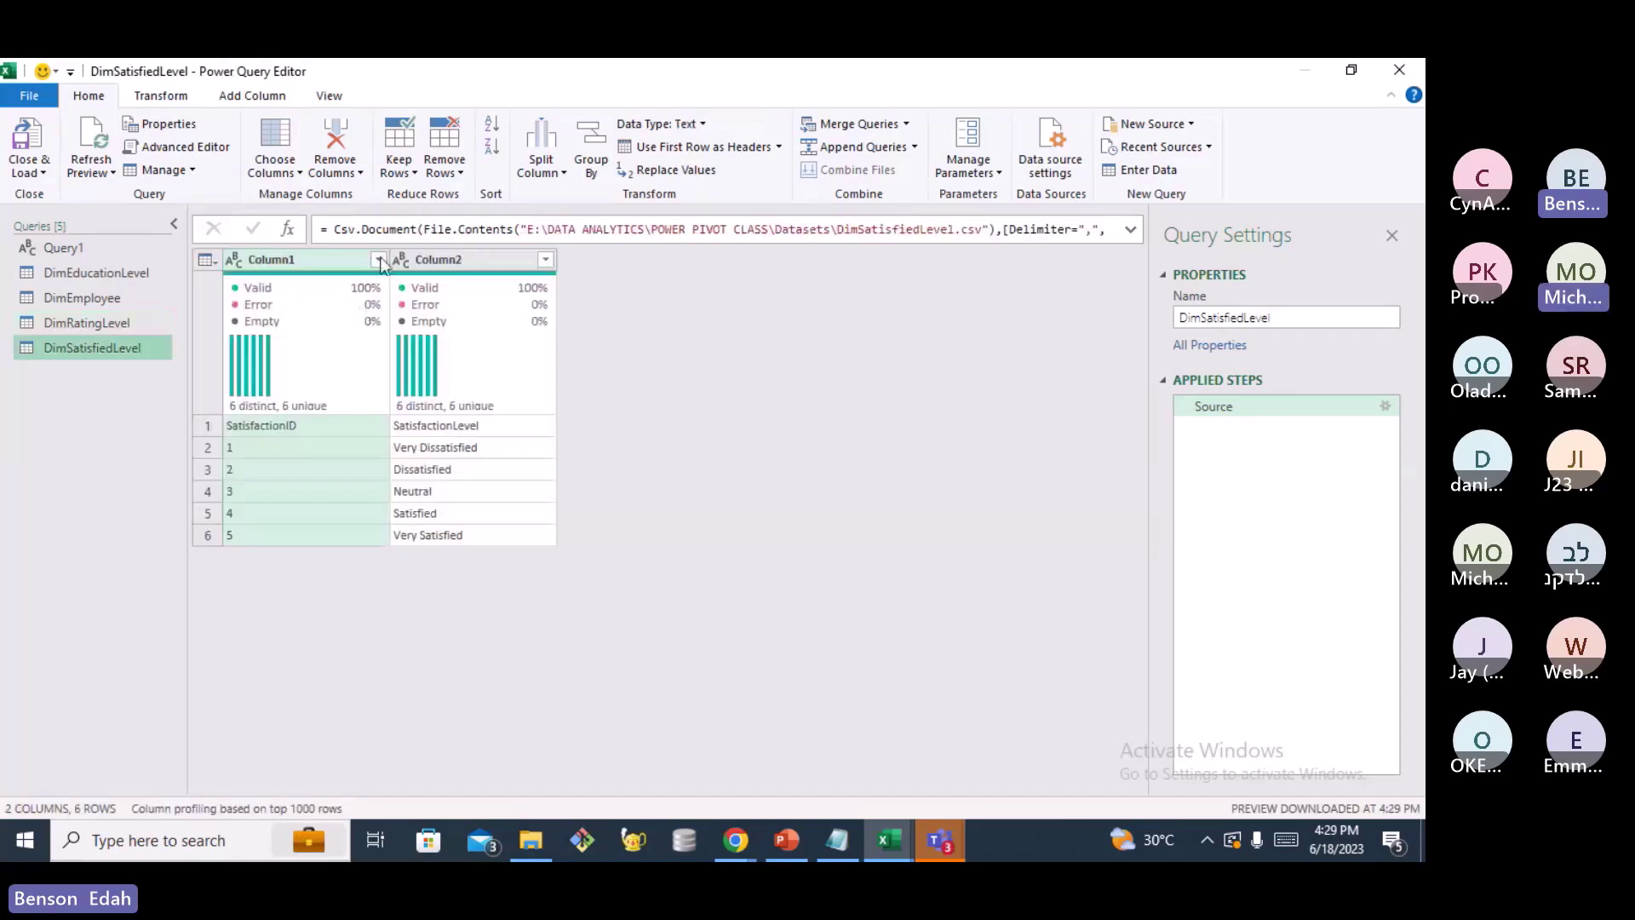
Promote DimSatisfiedLevel's first row to headers and set SatisfactionID to Whole Number
click(779, 148)
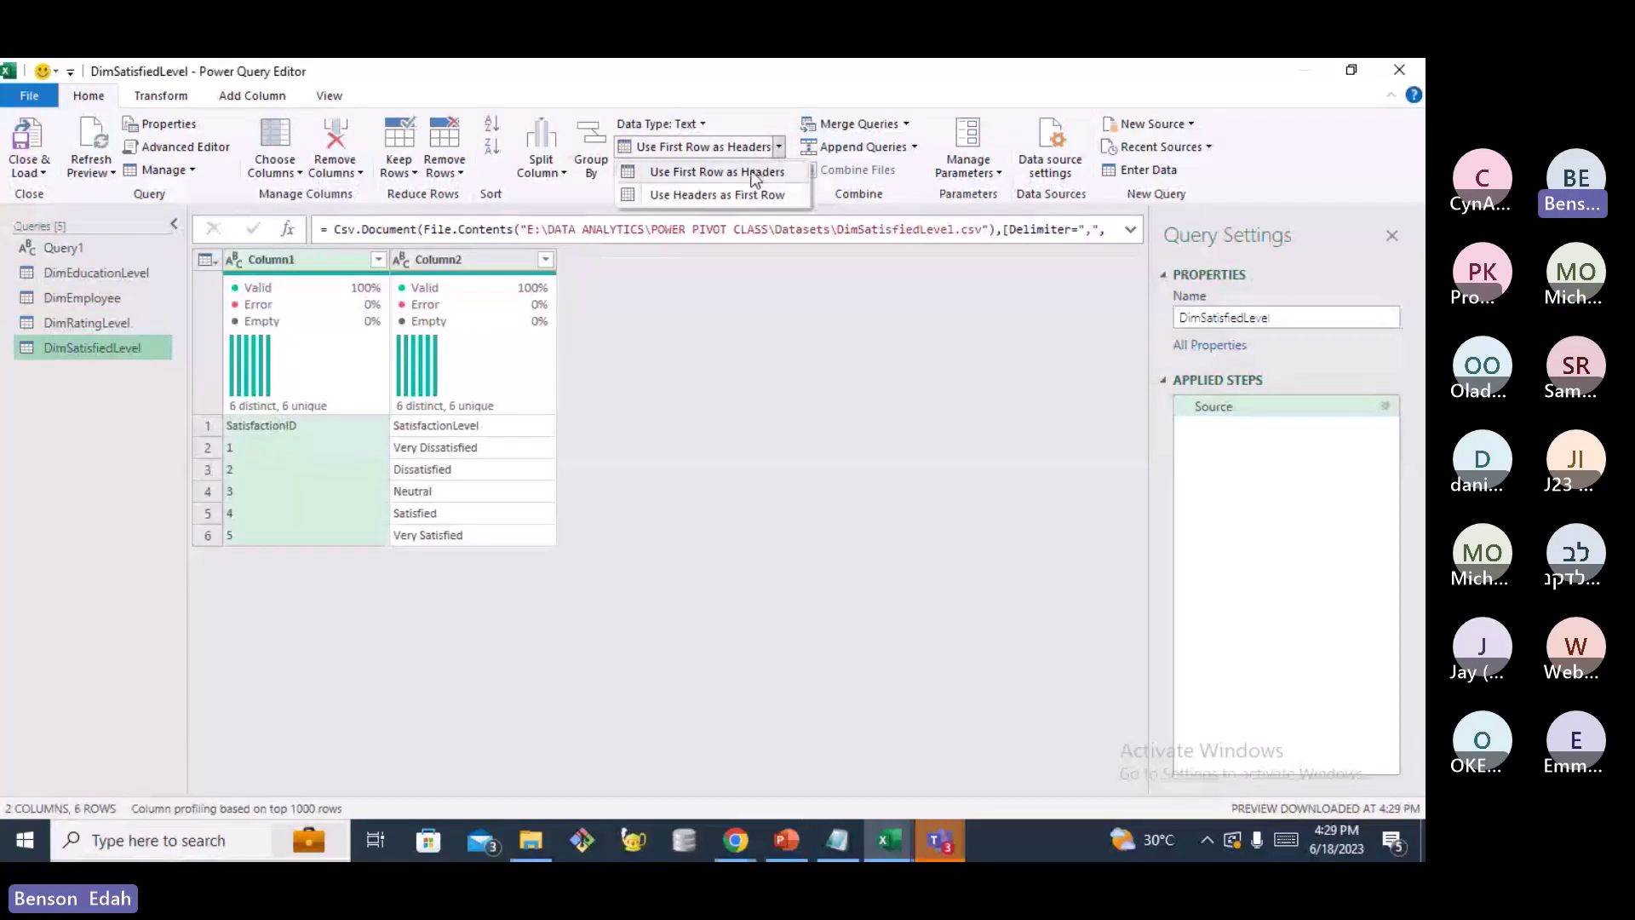
click(751, 172)
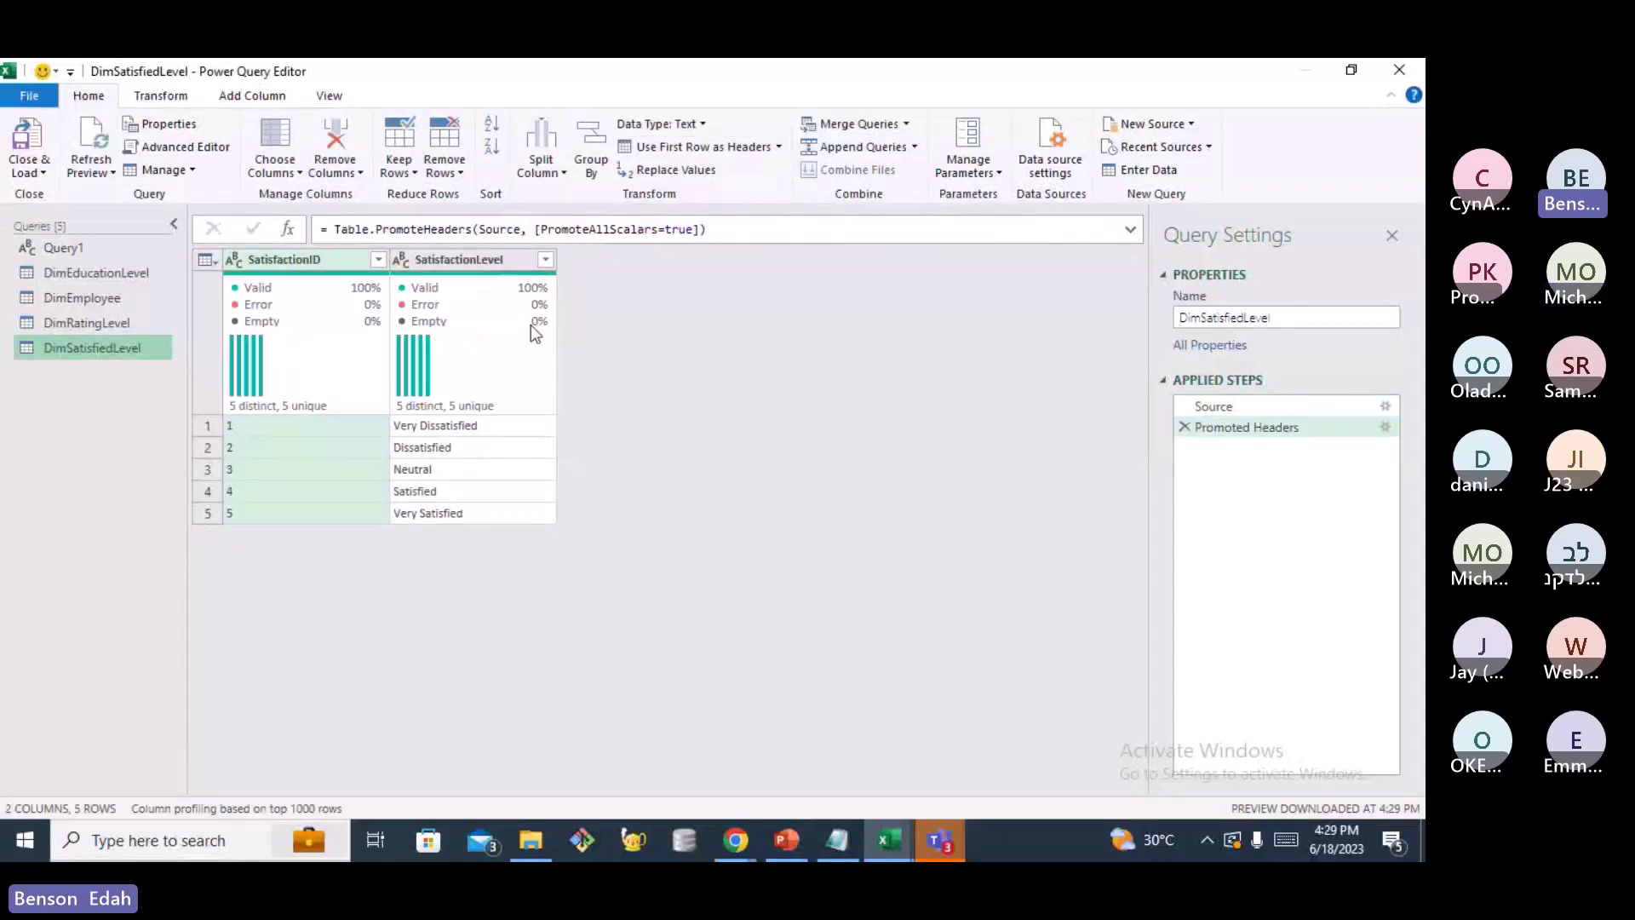
click(235, 261)
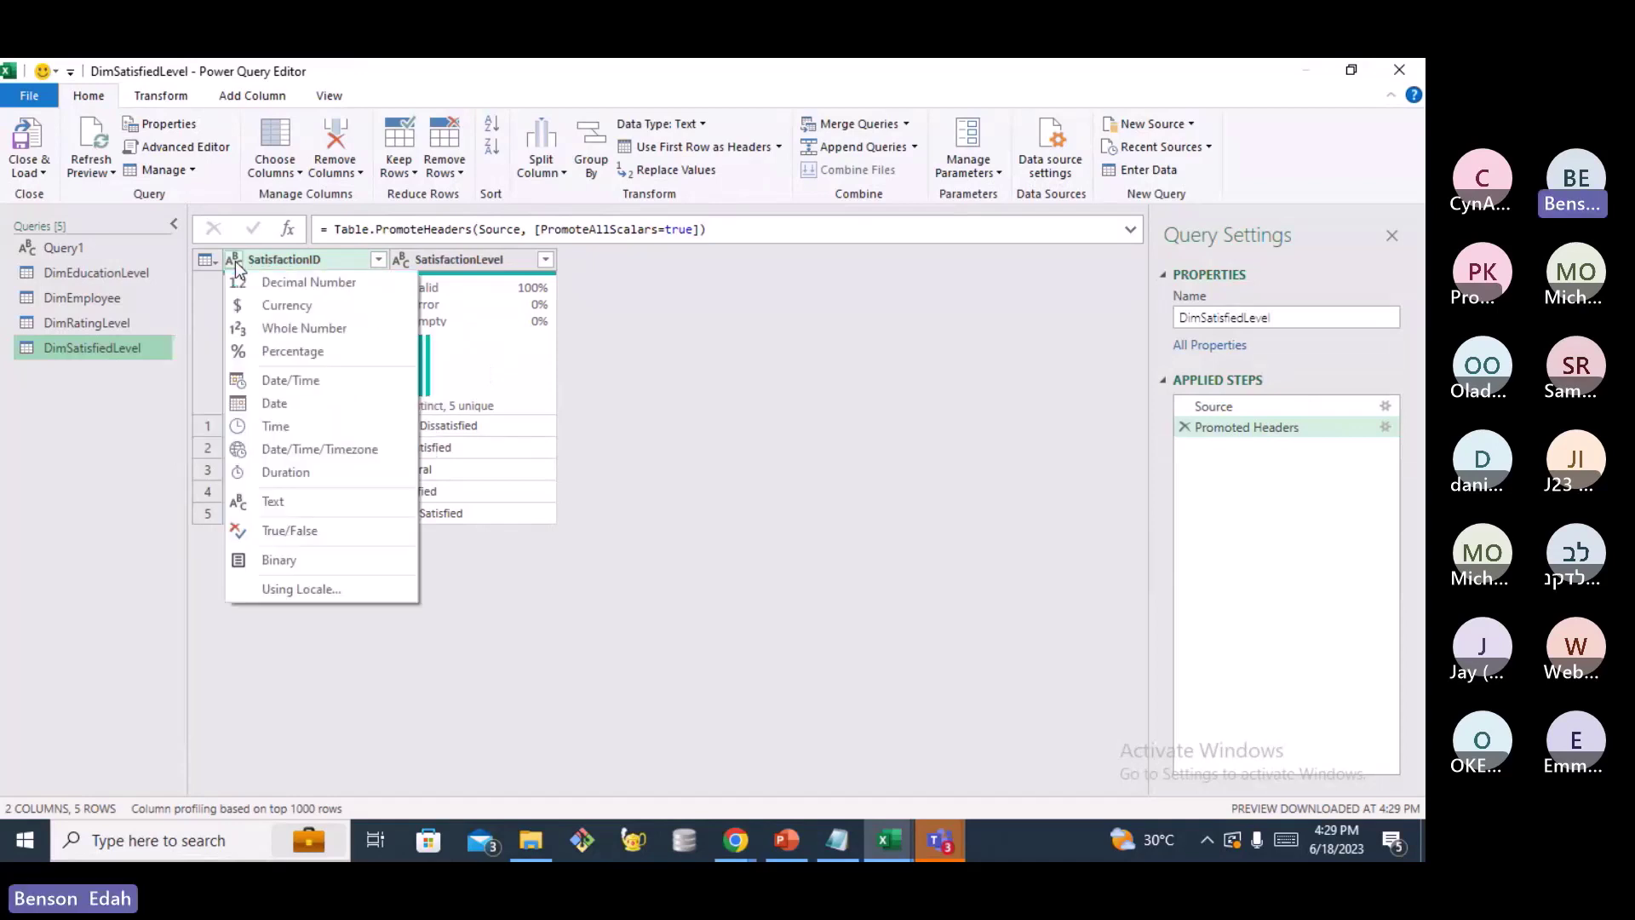
click(300, 329)
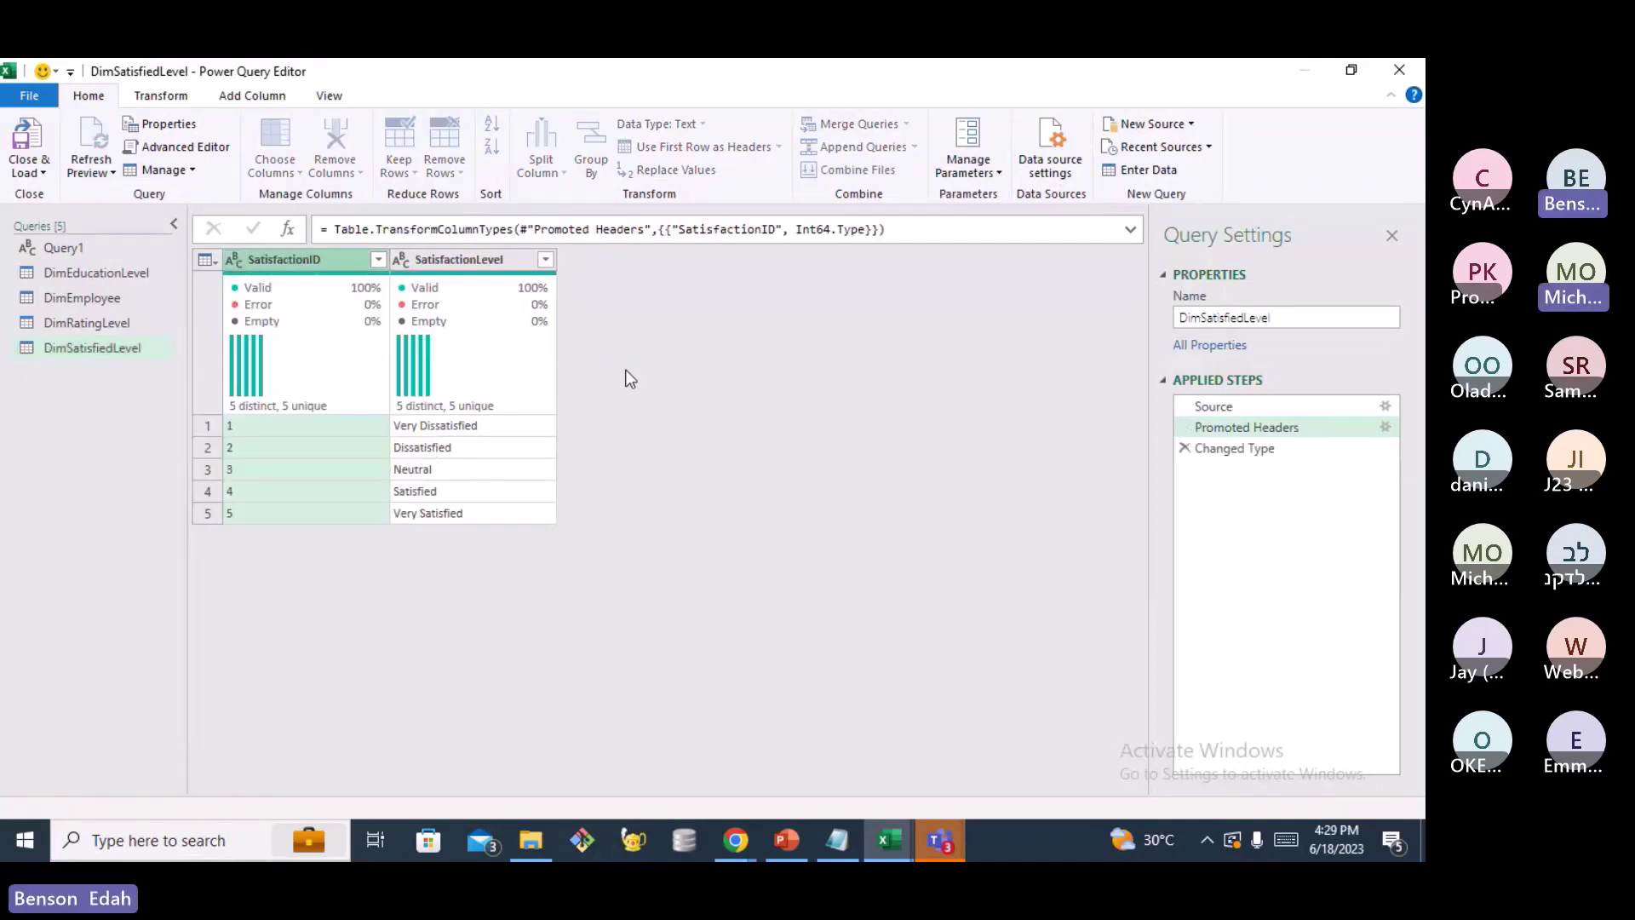
Add FactPerformanceRating.csv as a new Text/CSV query and load its preview
right_click(79, 401)
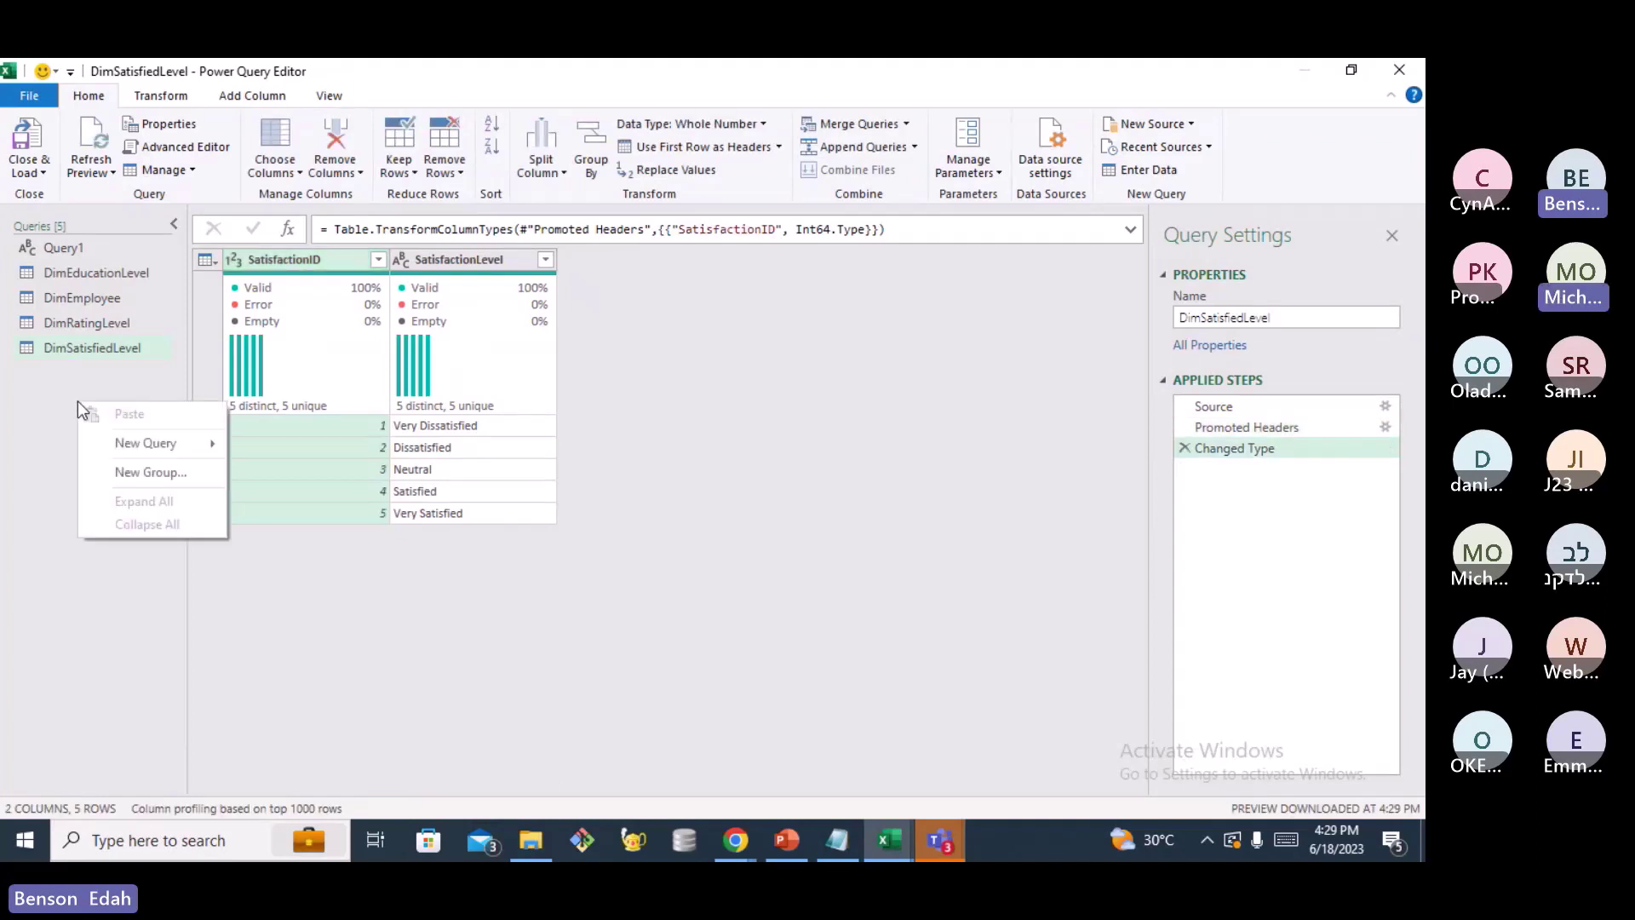
mouse_move(144, 443)
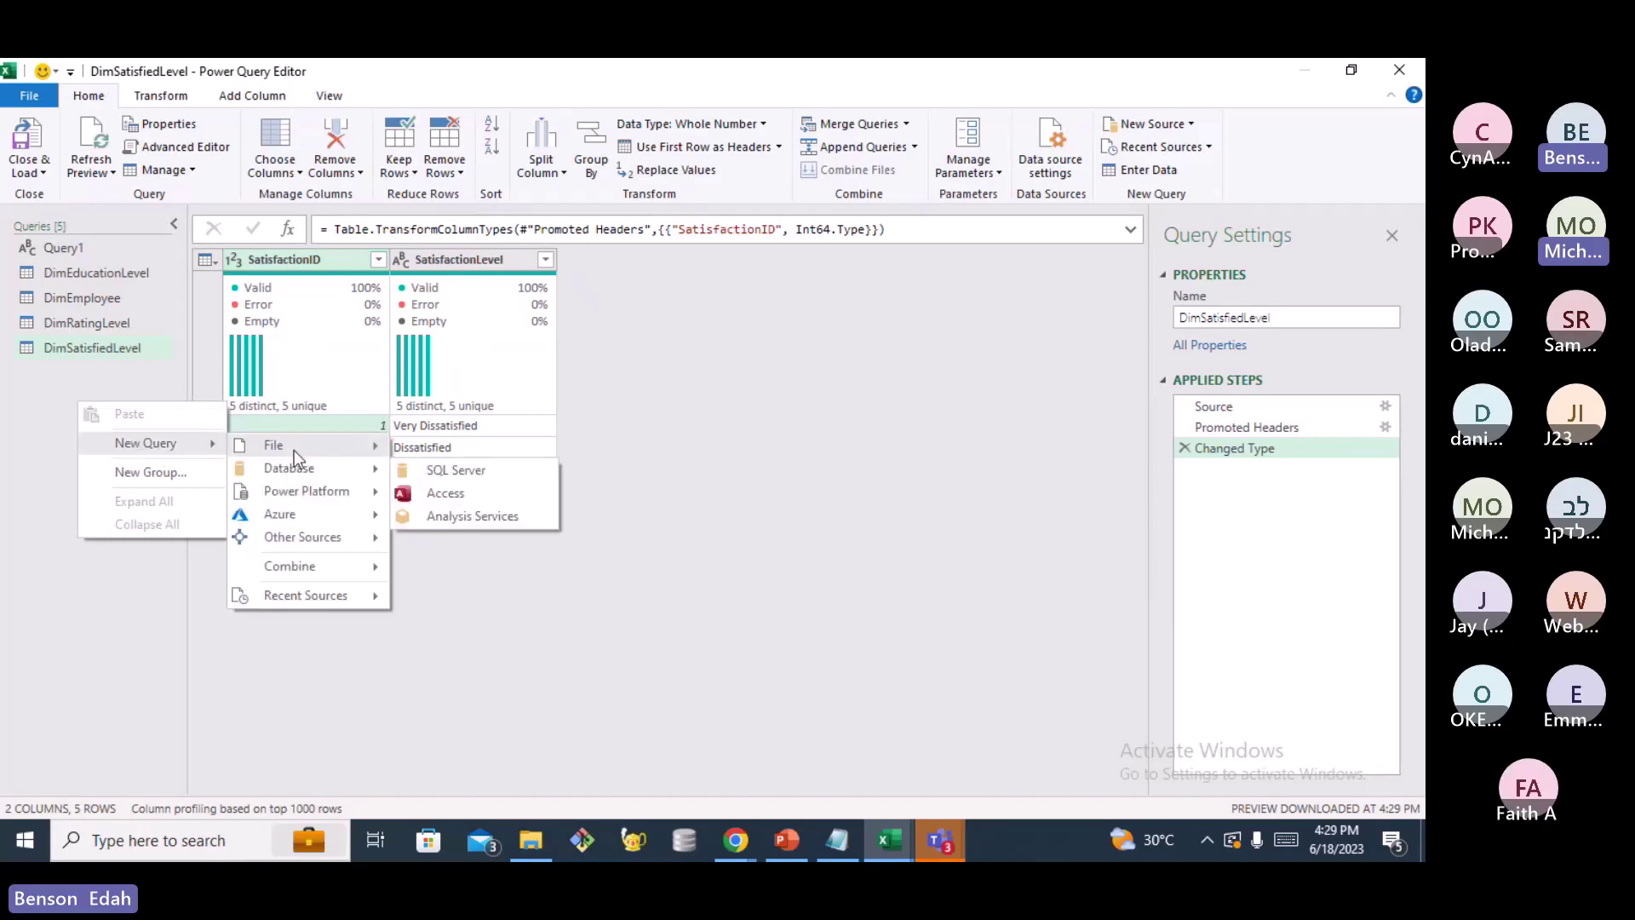
mouse_move(294, 448)
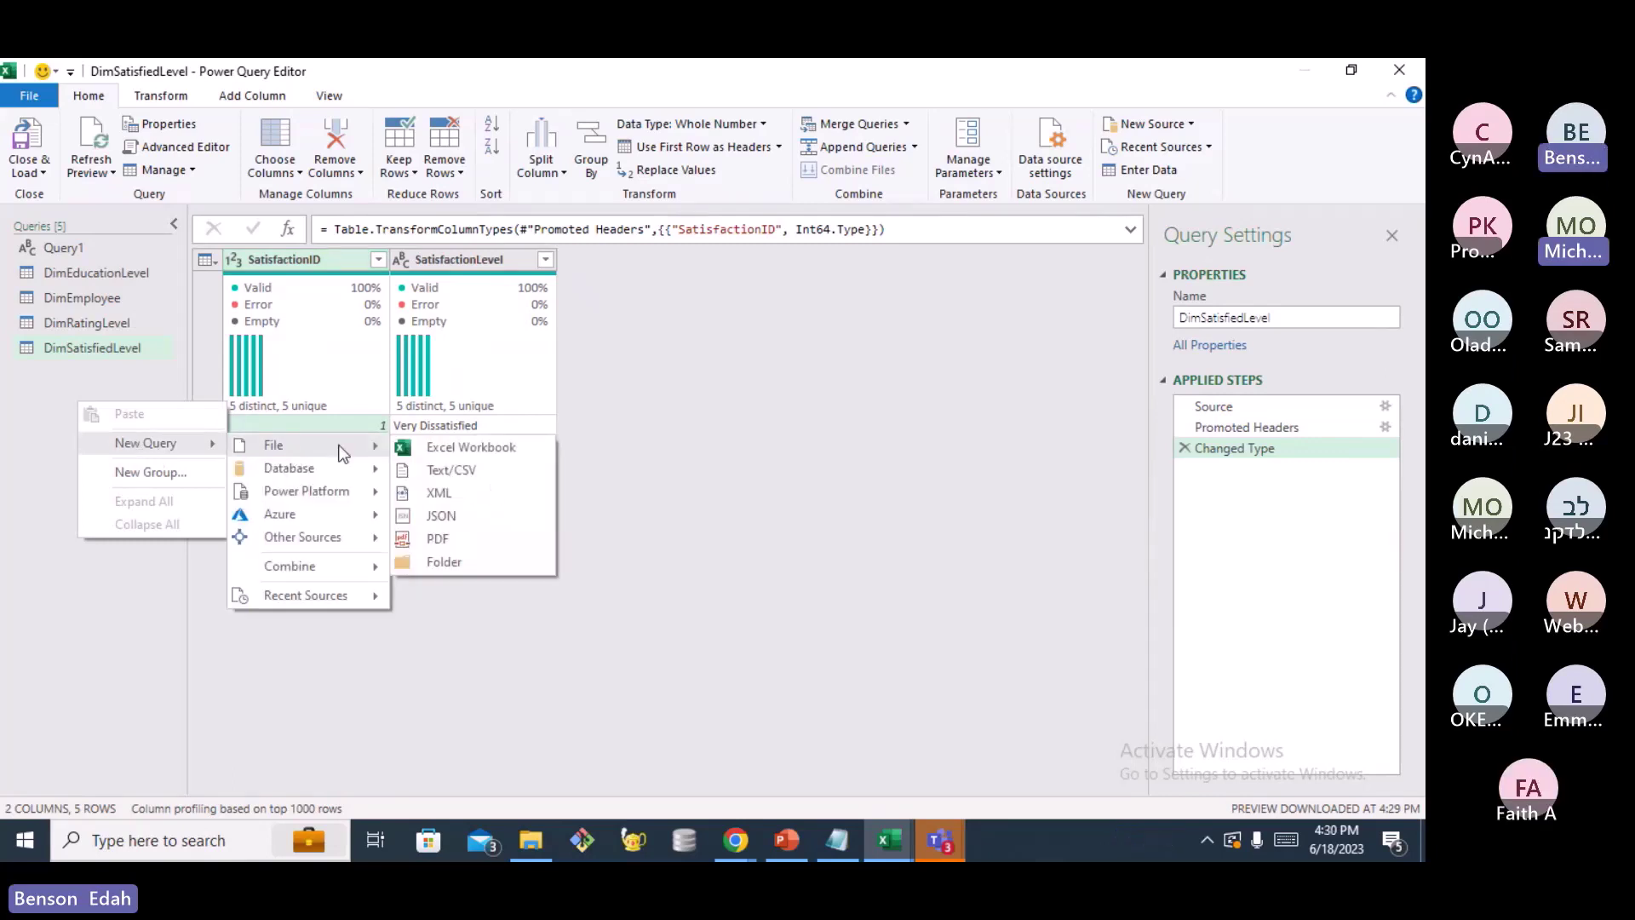
click(462, 473)
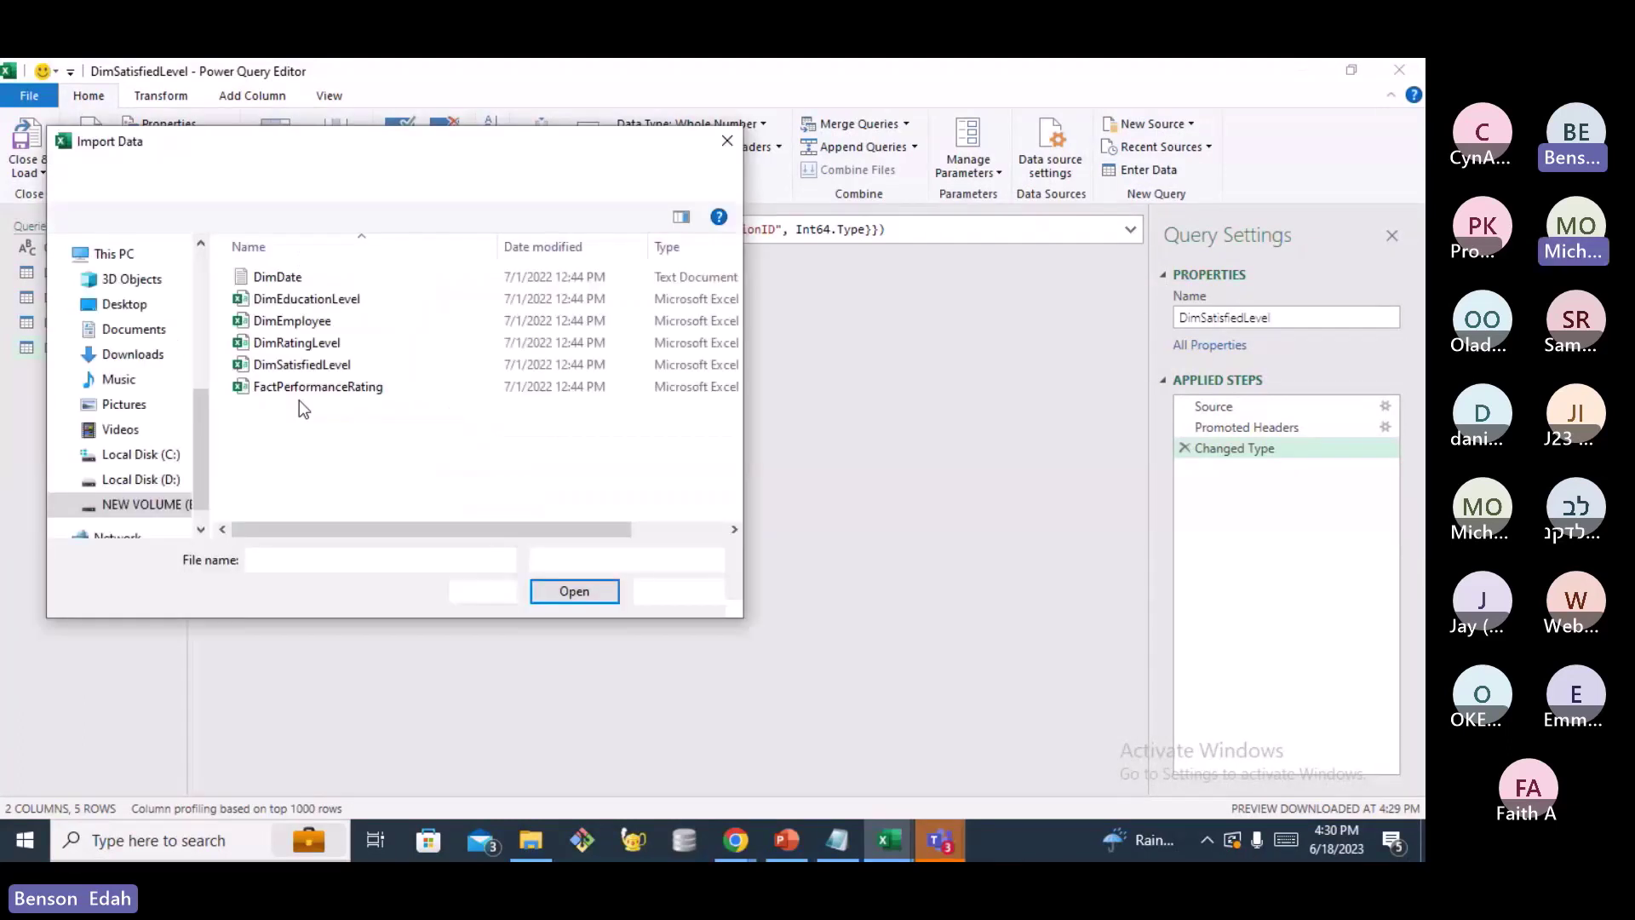
click(322, 390)
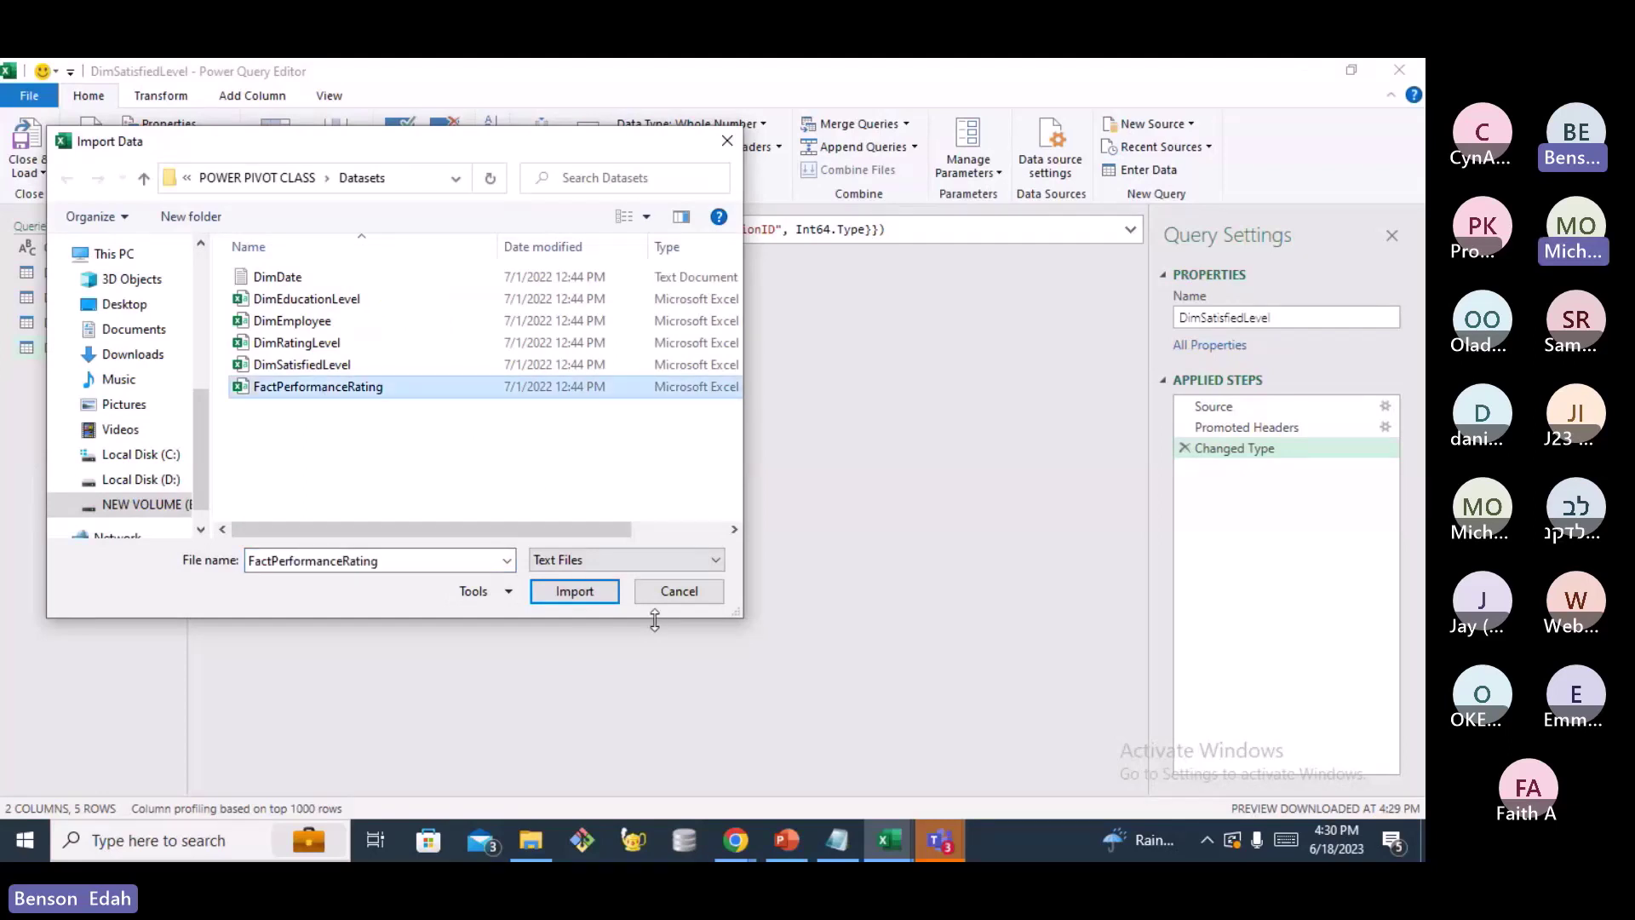
click(575, 596)
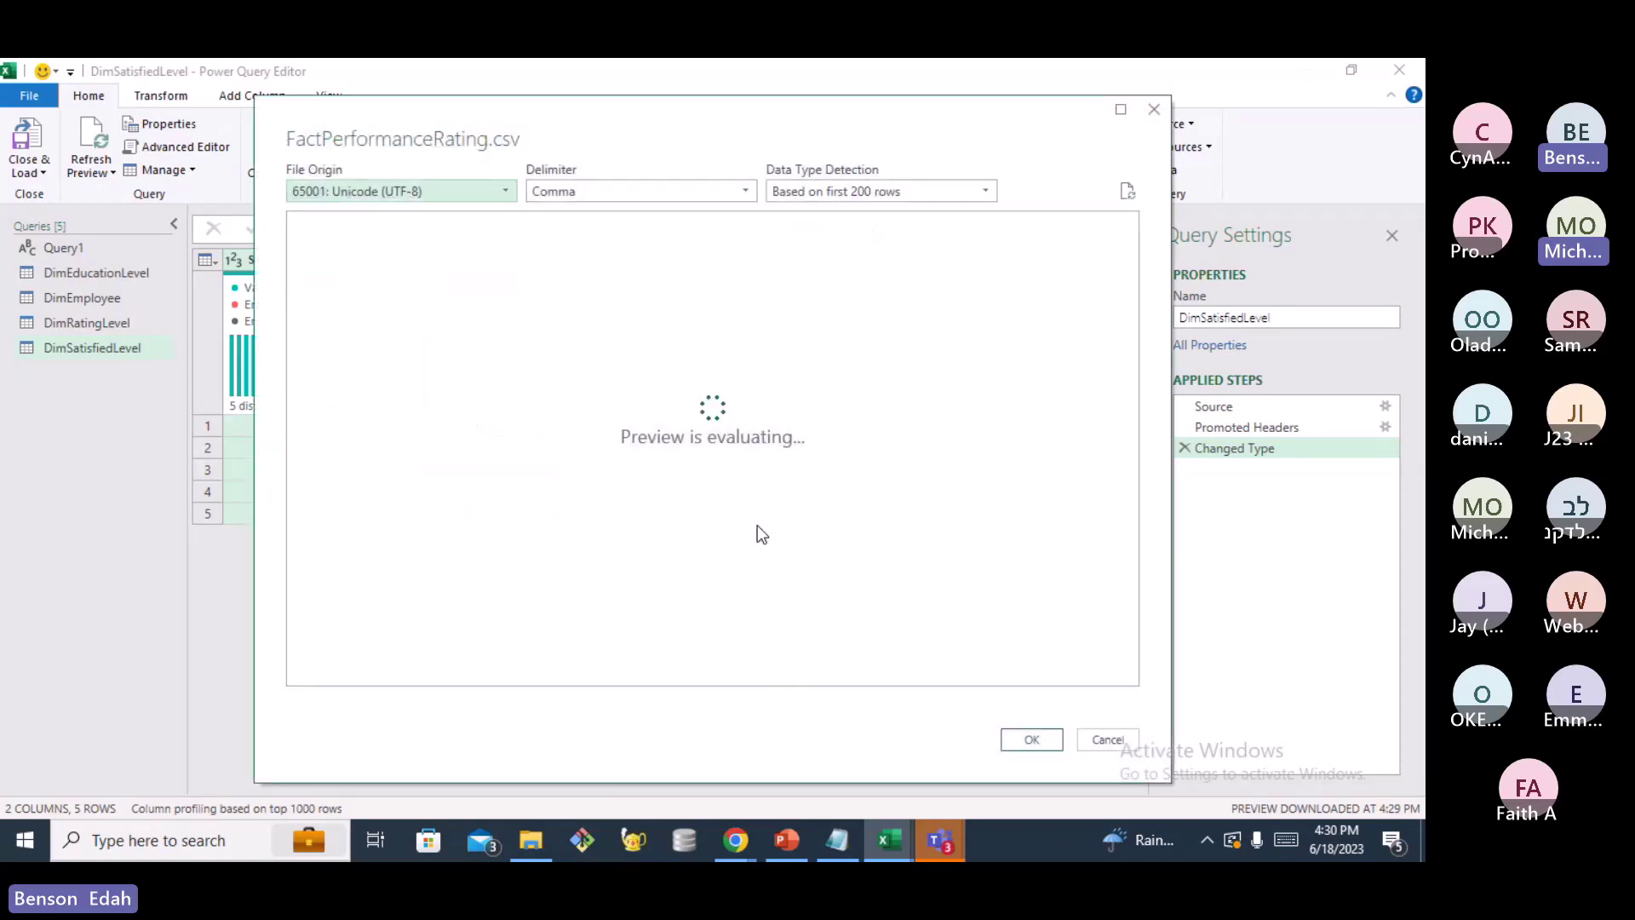
click(1031, 739)
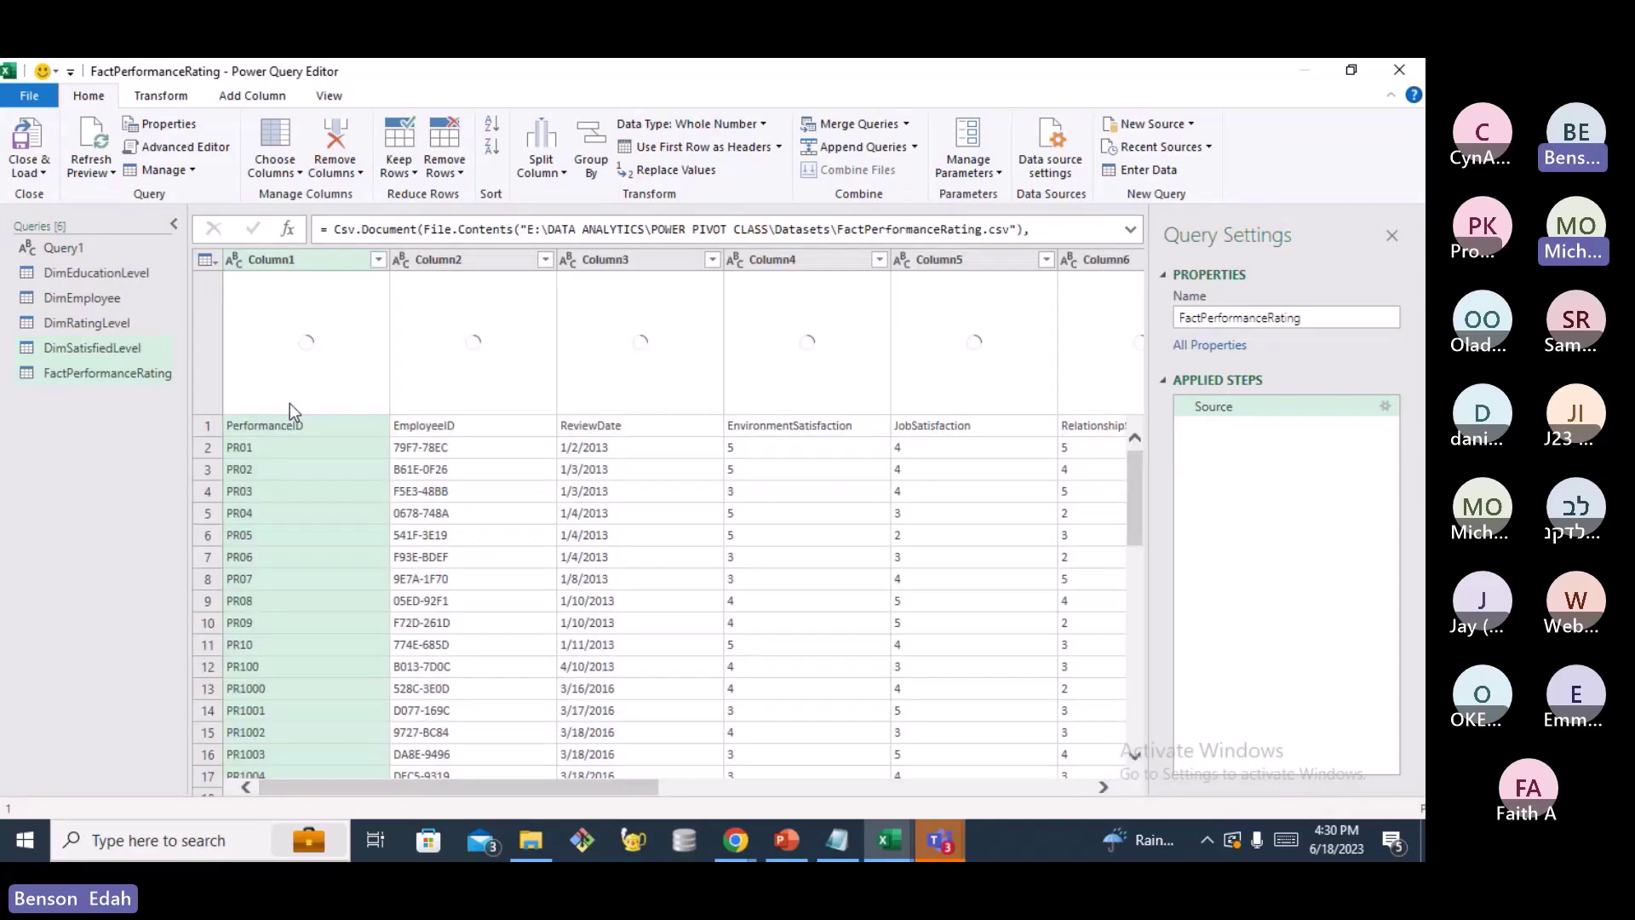
Apply Use First Row as Headers to FactPerformanceRating
click(780, 147)
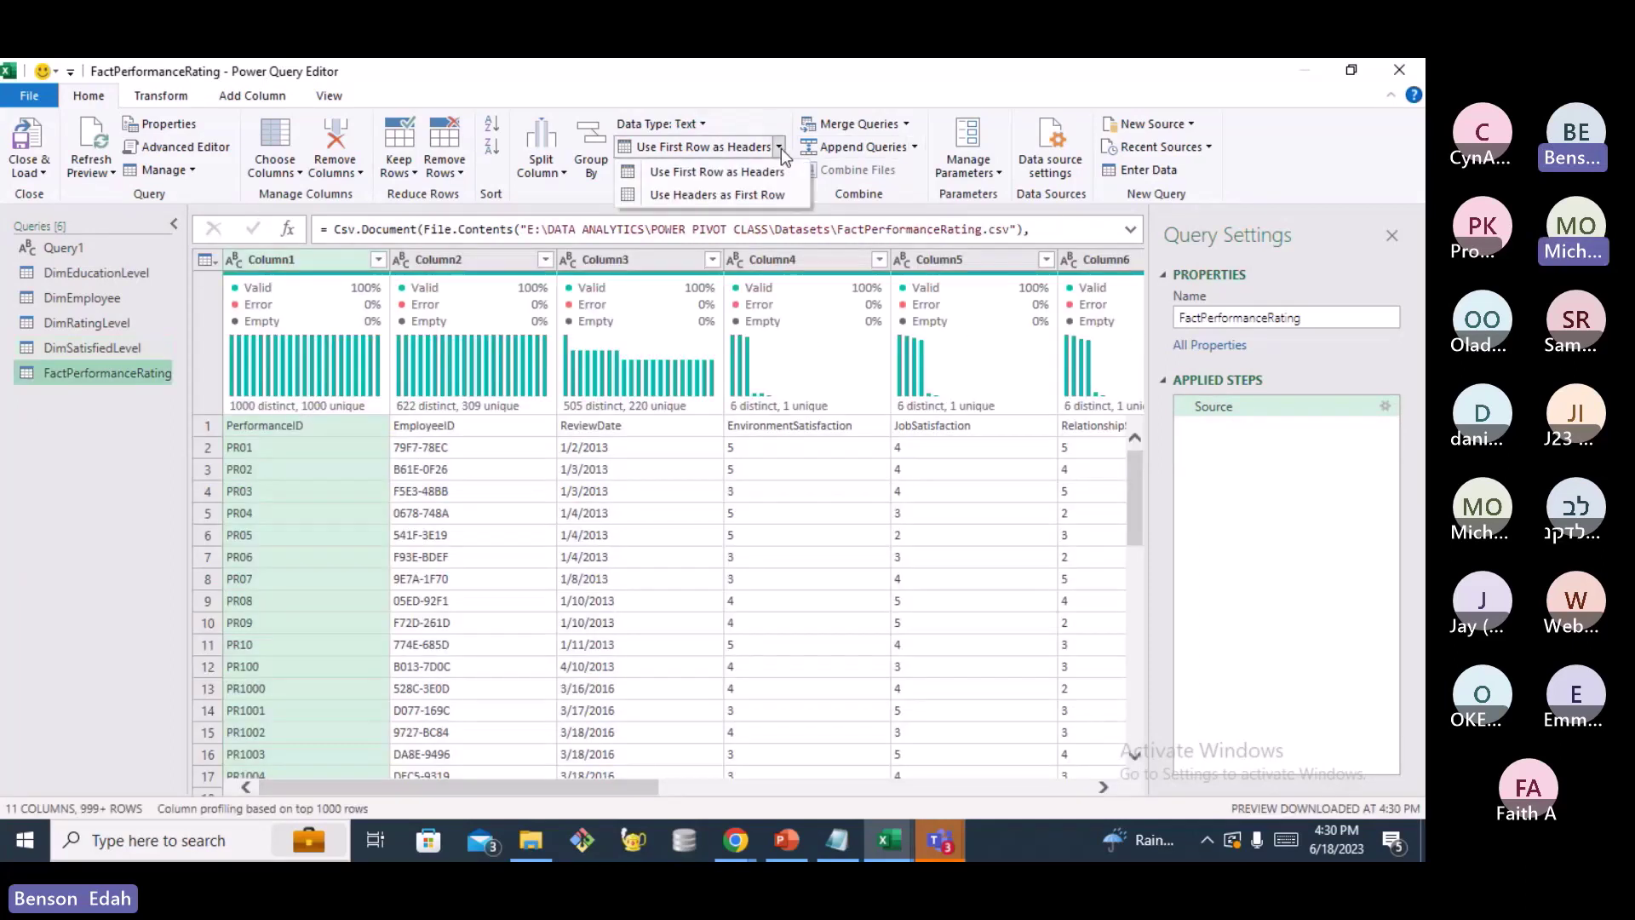
click(731, 173)
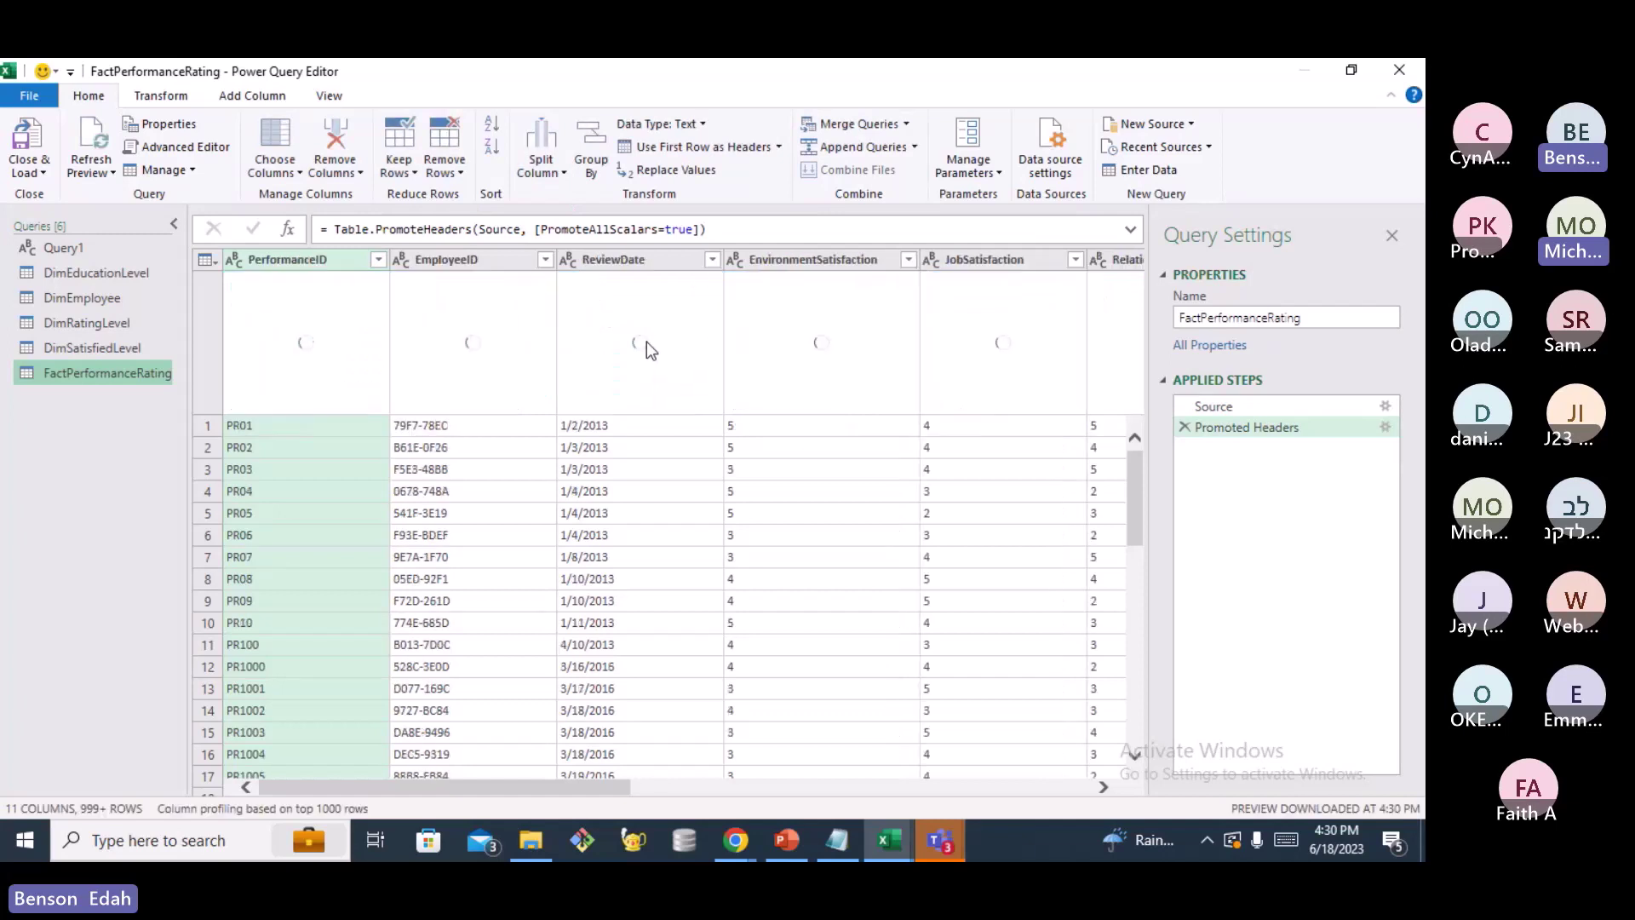
Set ReviewDate to Date, and EnvironmentSatisfaction and JobSatisfaction to Whole Number
click(568, 260)
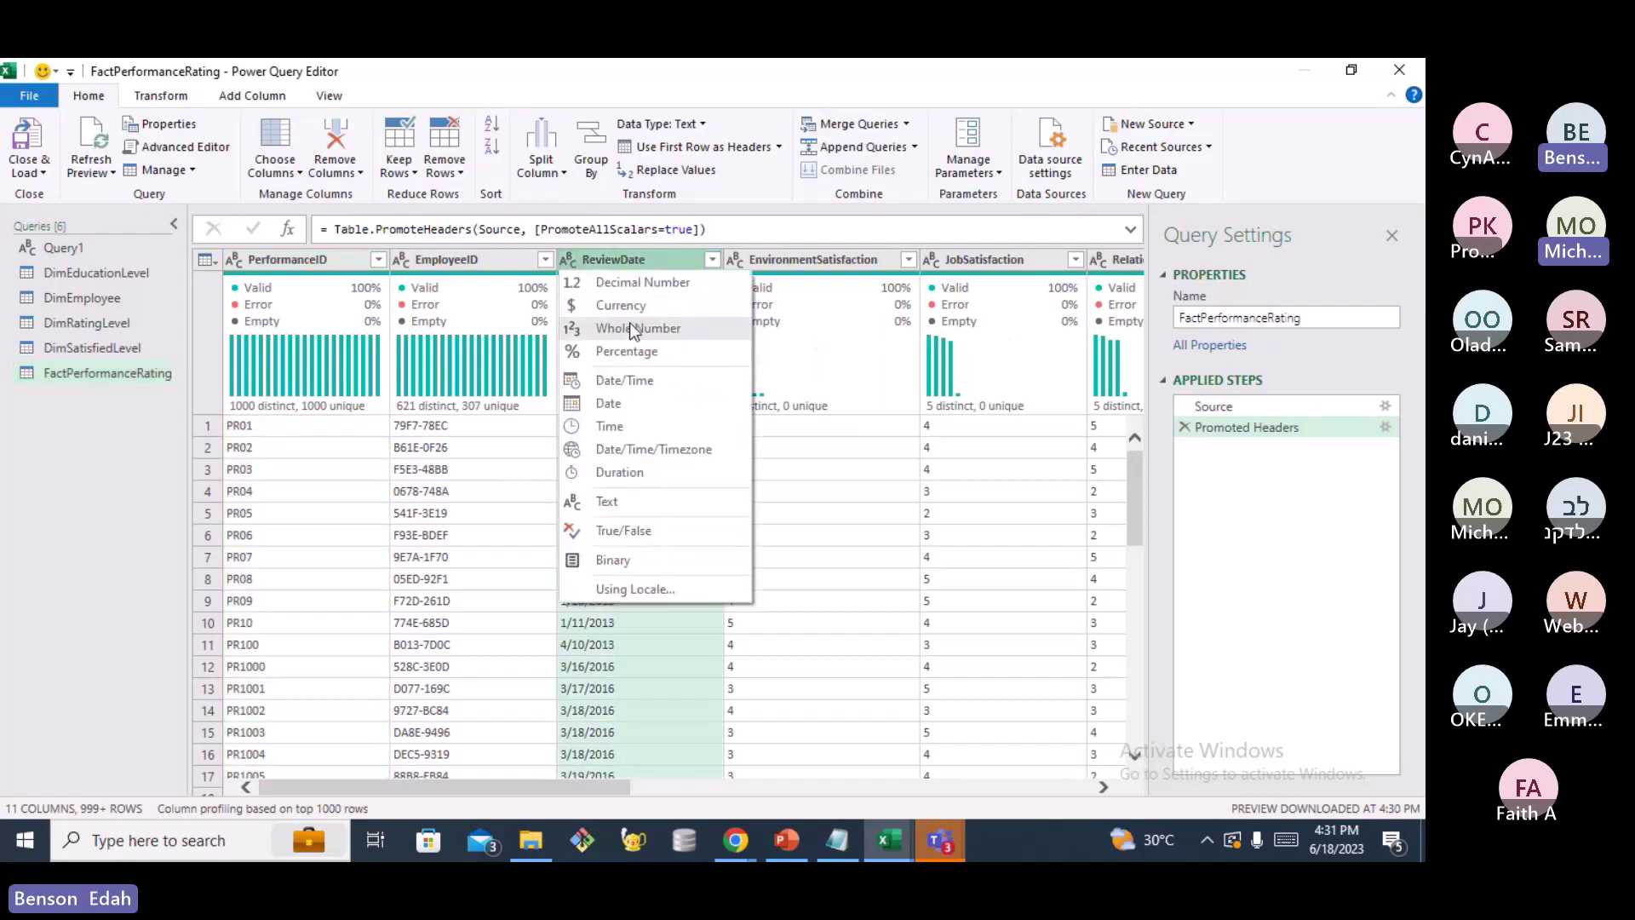
click(621, 403)
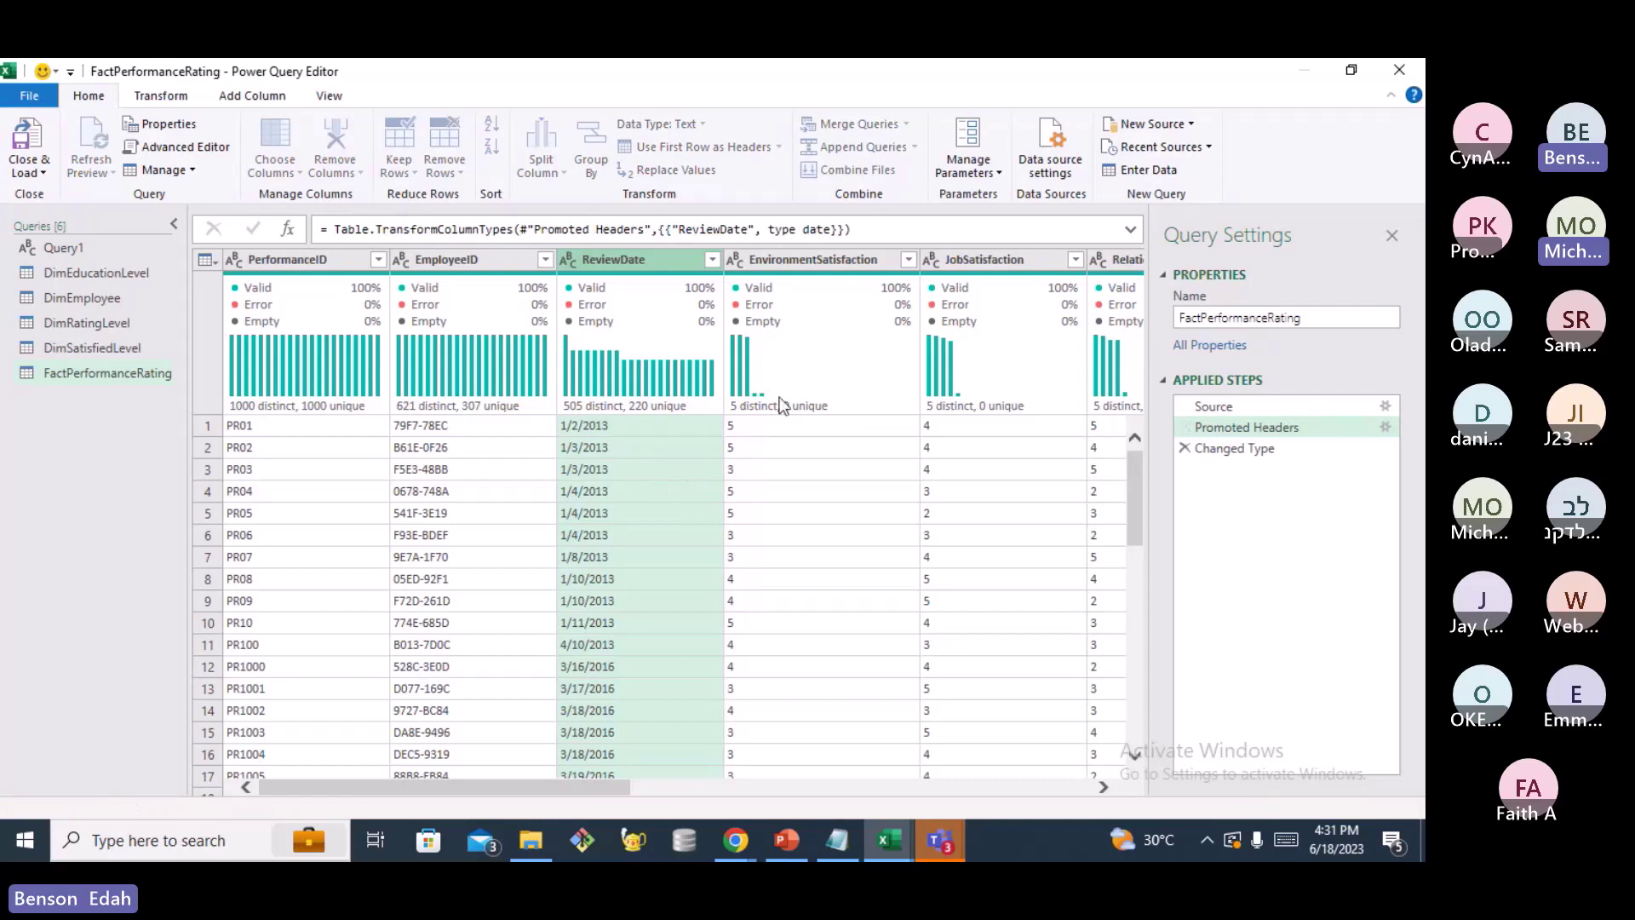
click(735, 260)
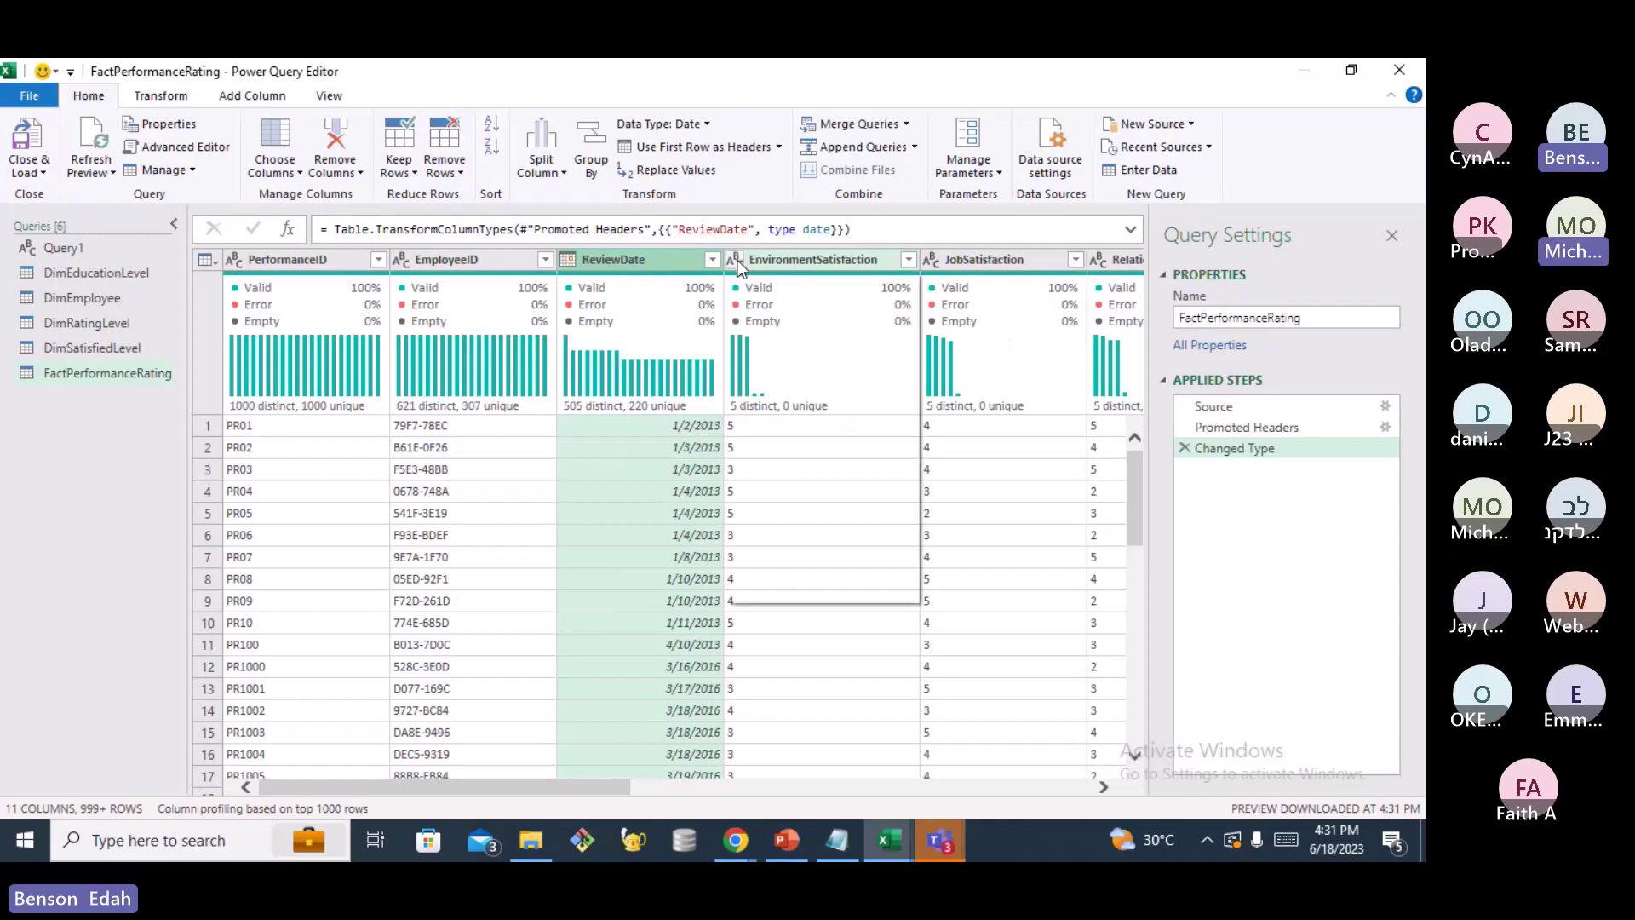
click(804, 329)
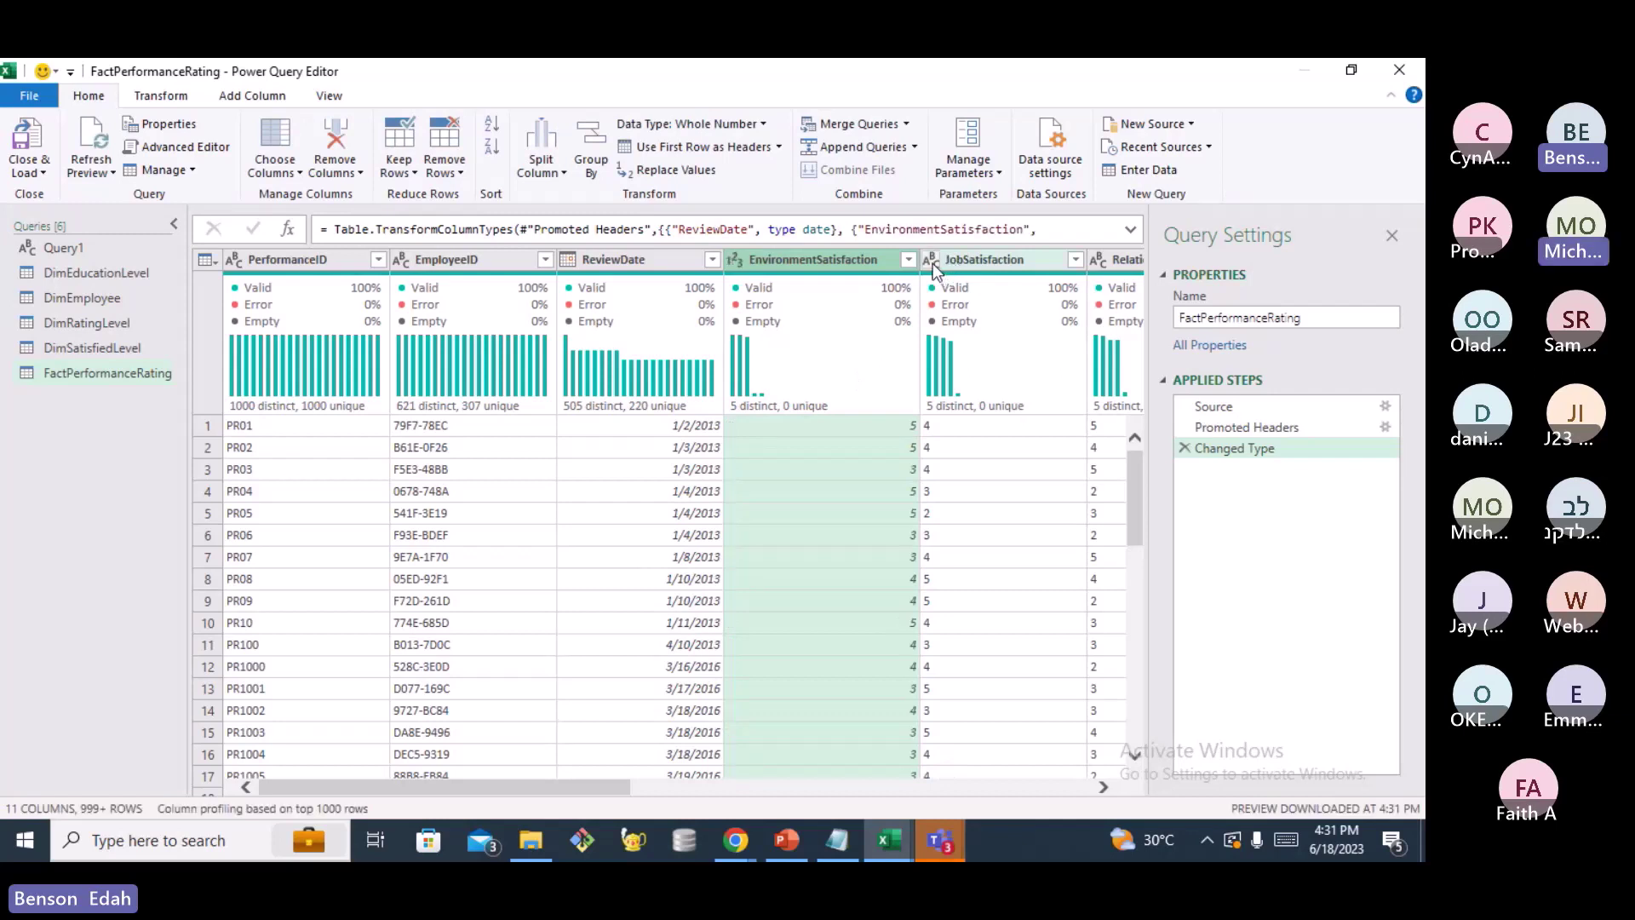
click(933, 262)
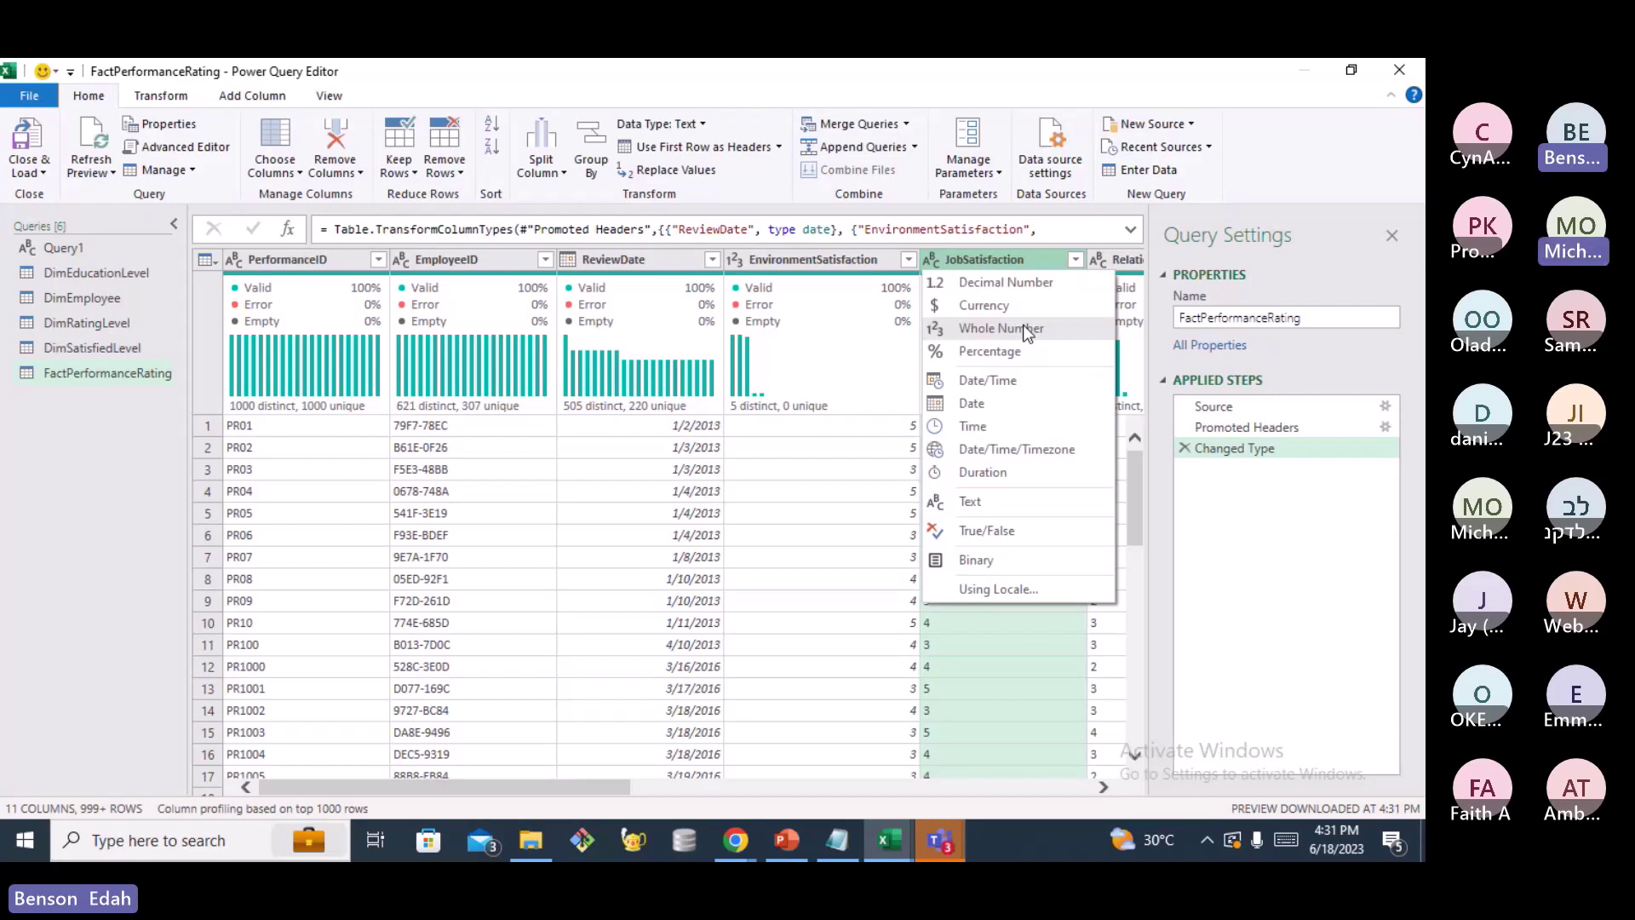
click(1024, 326)
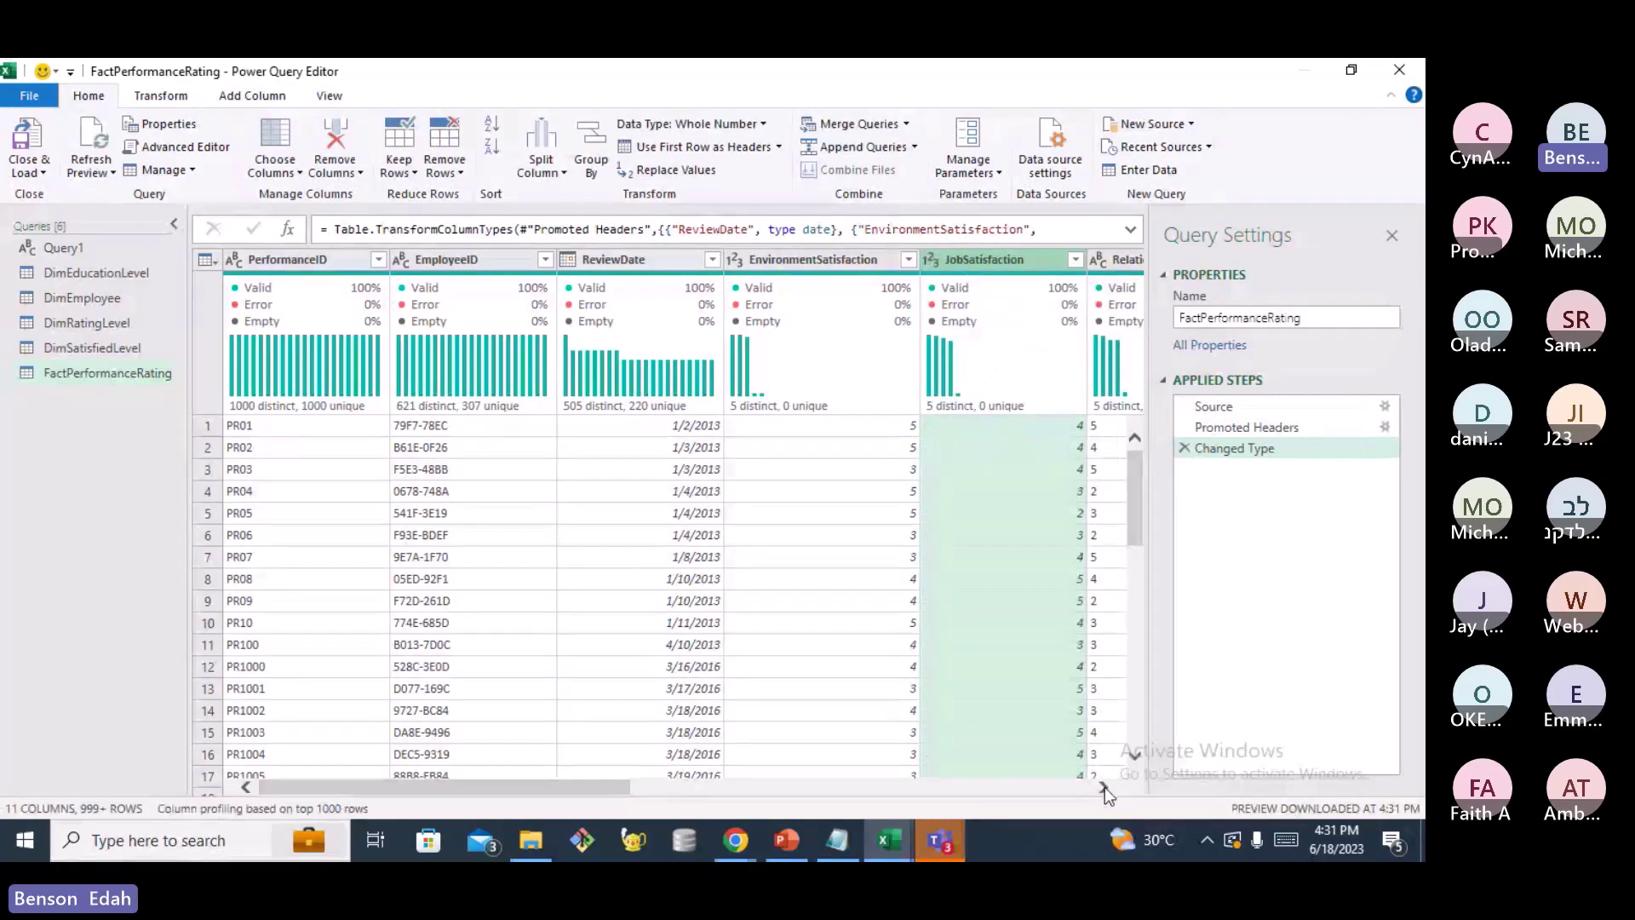
Make RelationshipSatisfaction and TrainingOpportunitiesWithinYear whole-number columns
click(1106, 787)
click(1105, 787)
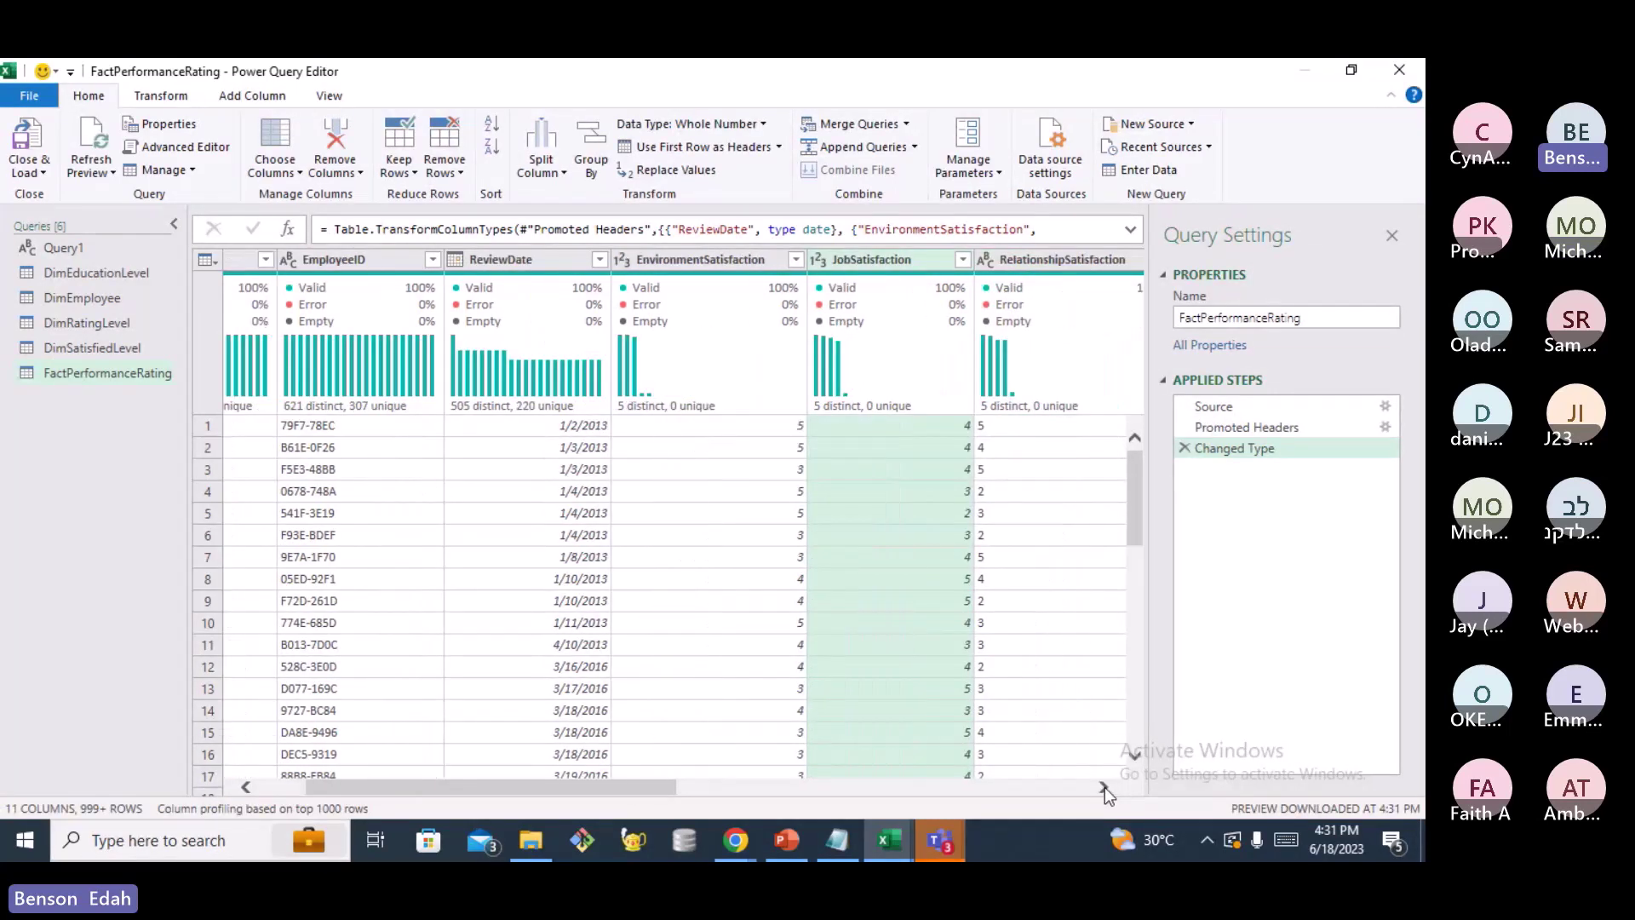
click(1105, 786)
click(1105, 787)
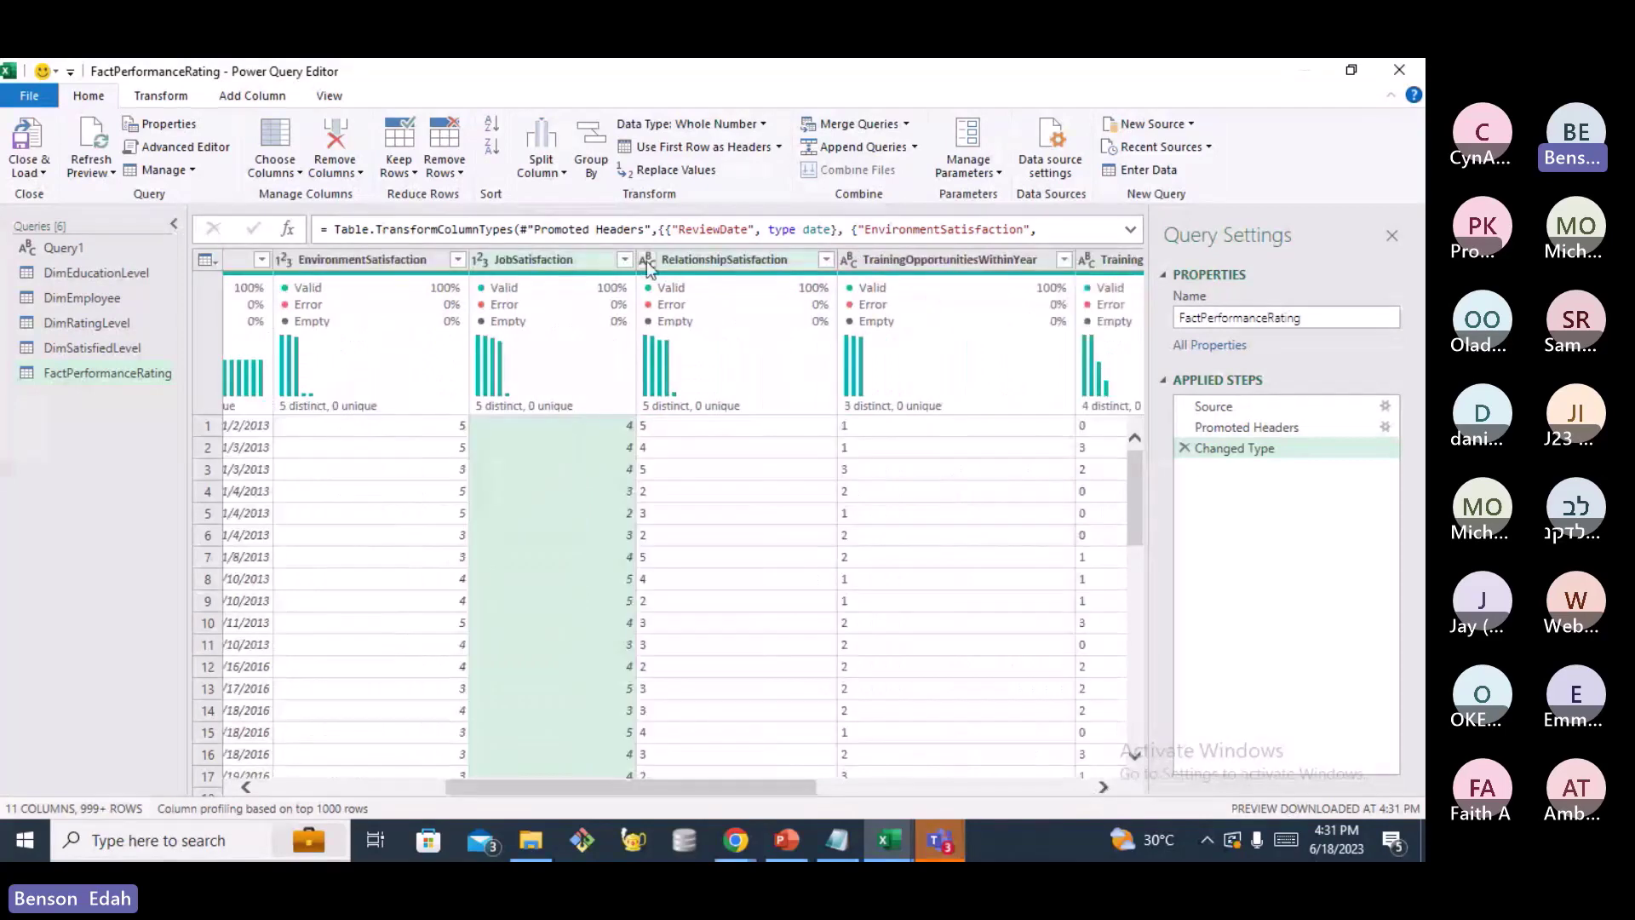
click(646, 261)
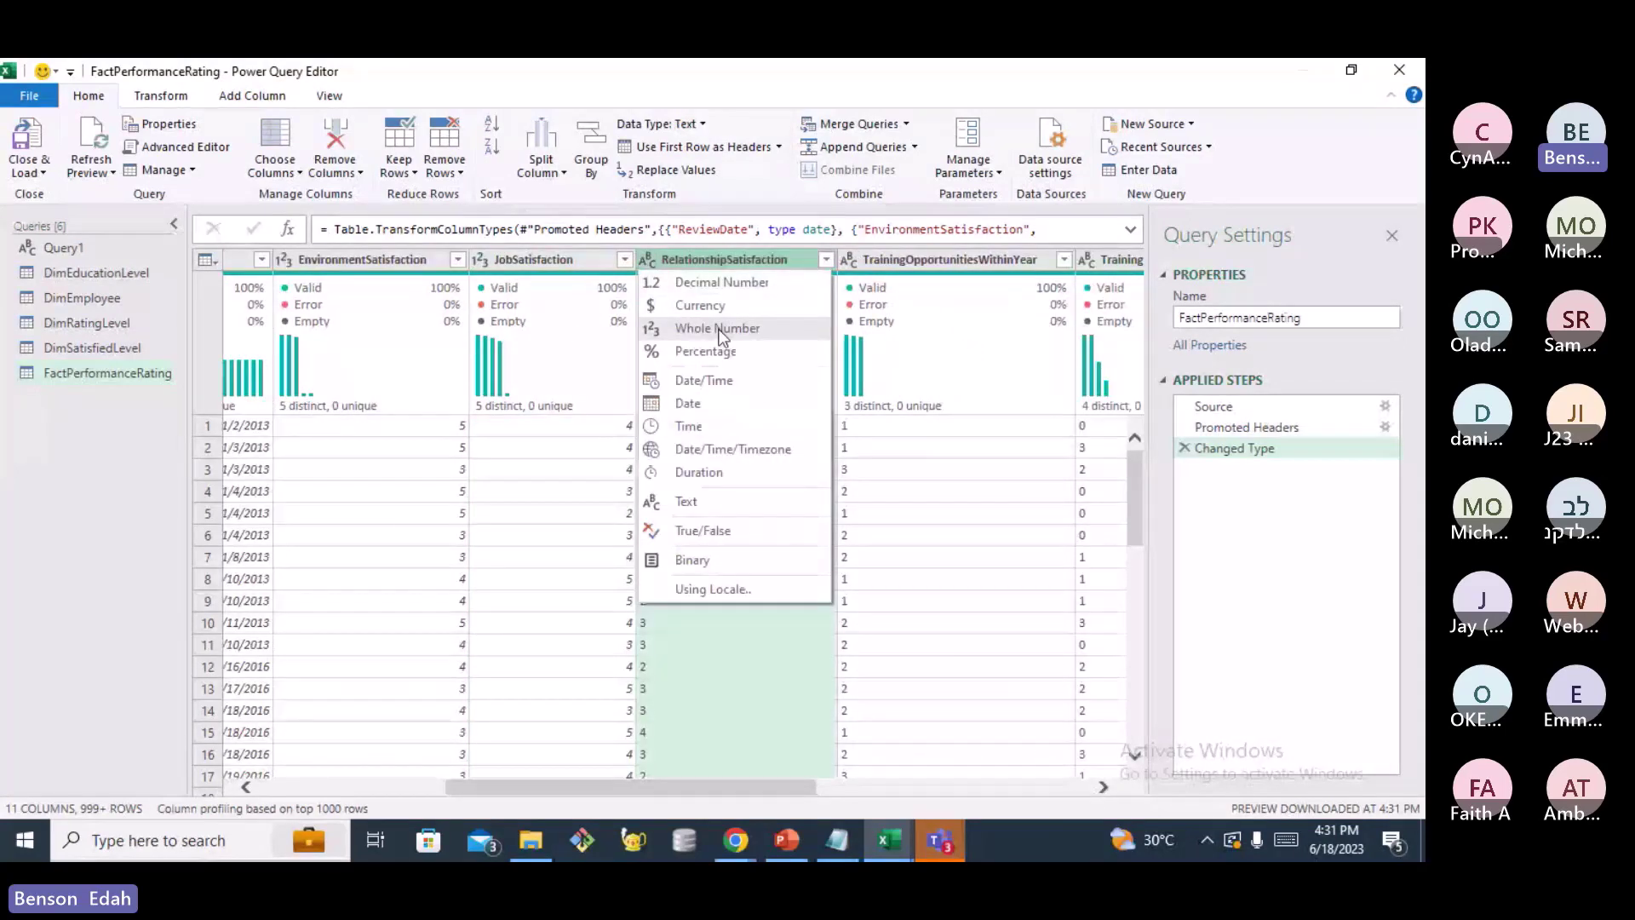
click(720, 330)
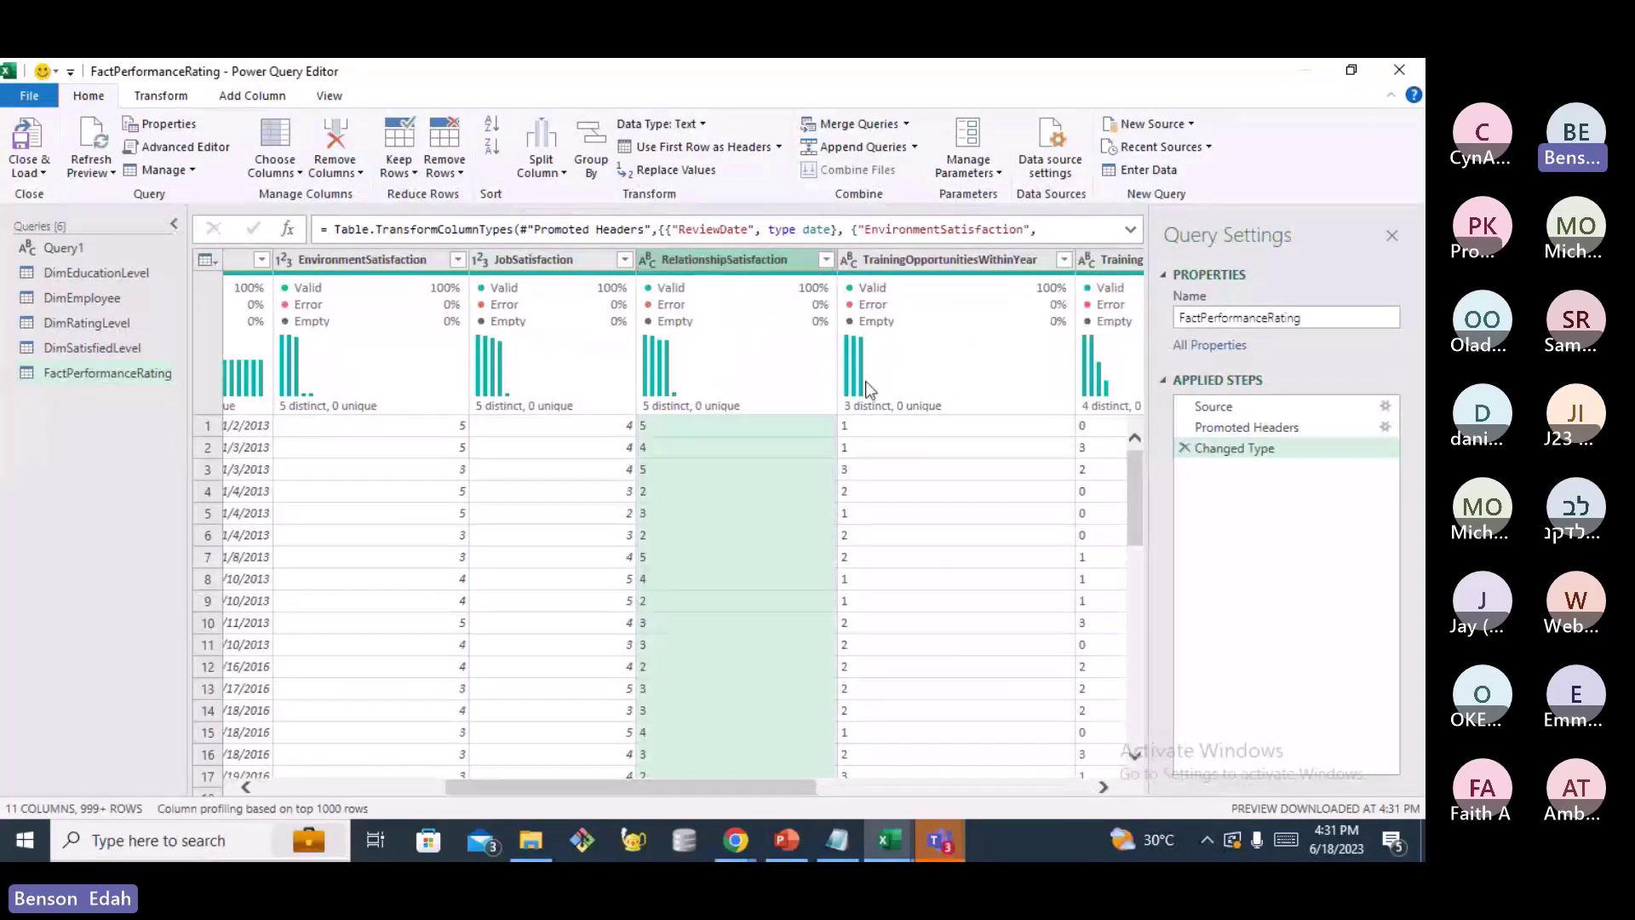
click(850, 261)
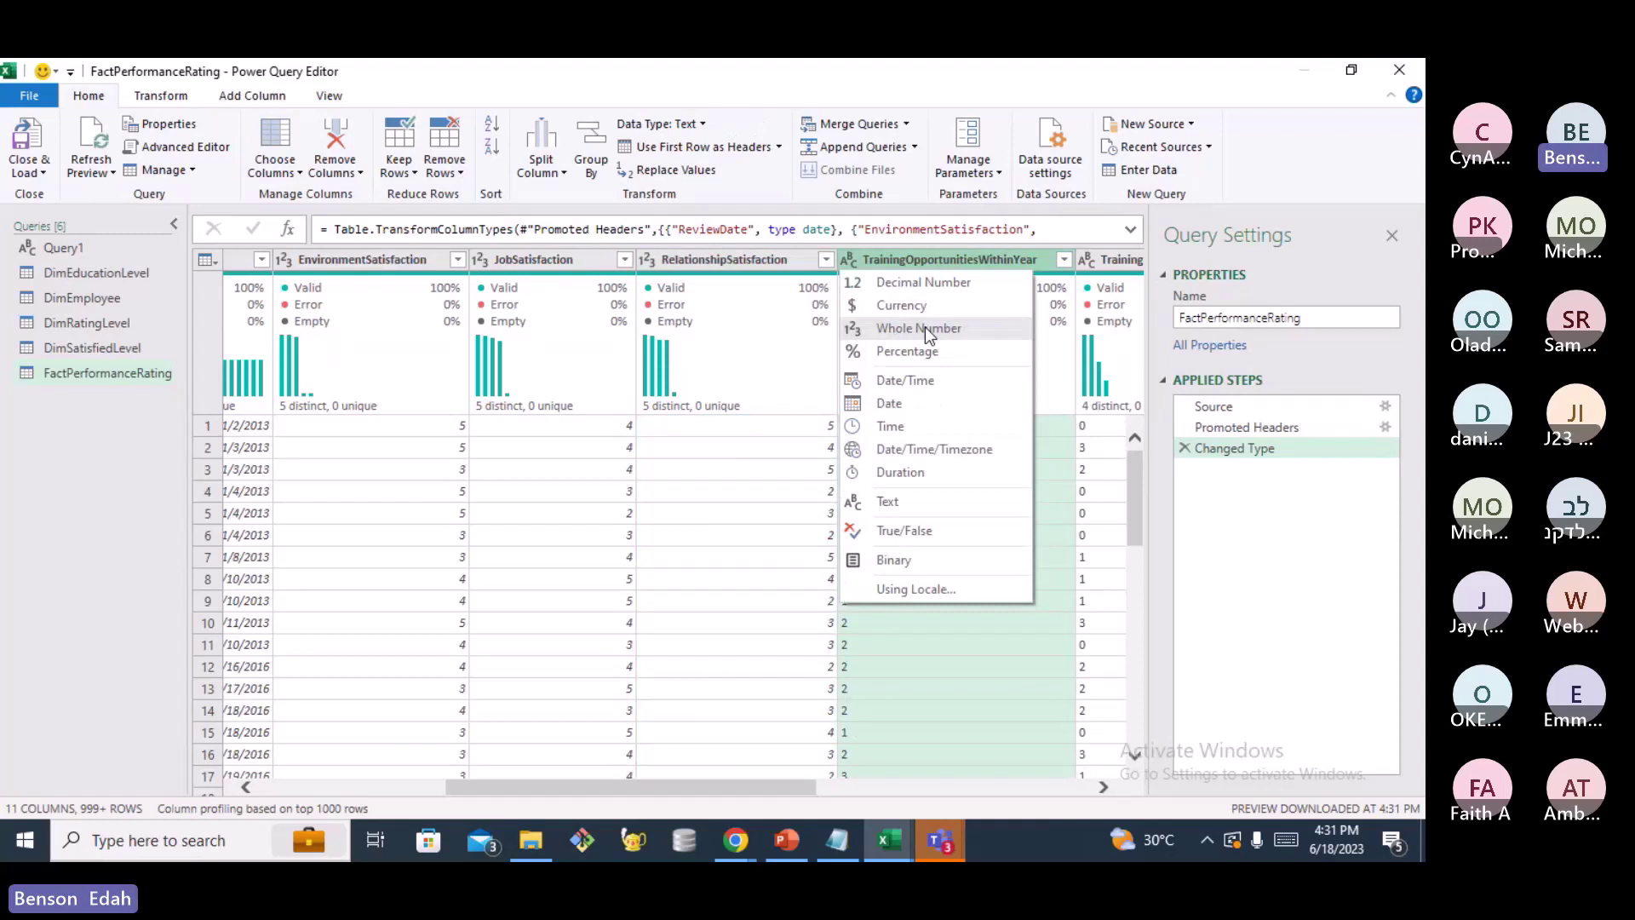
click(925, 328)
Make TrainingOpportunitiesTaken a whole-number column and scroll on to the rating columns
click(1104, 787)
click(1105, 785)
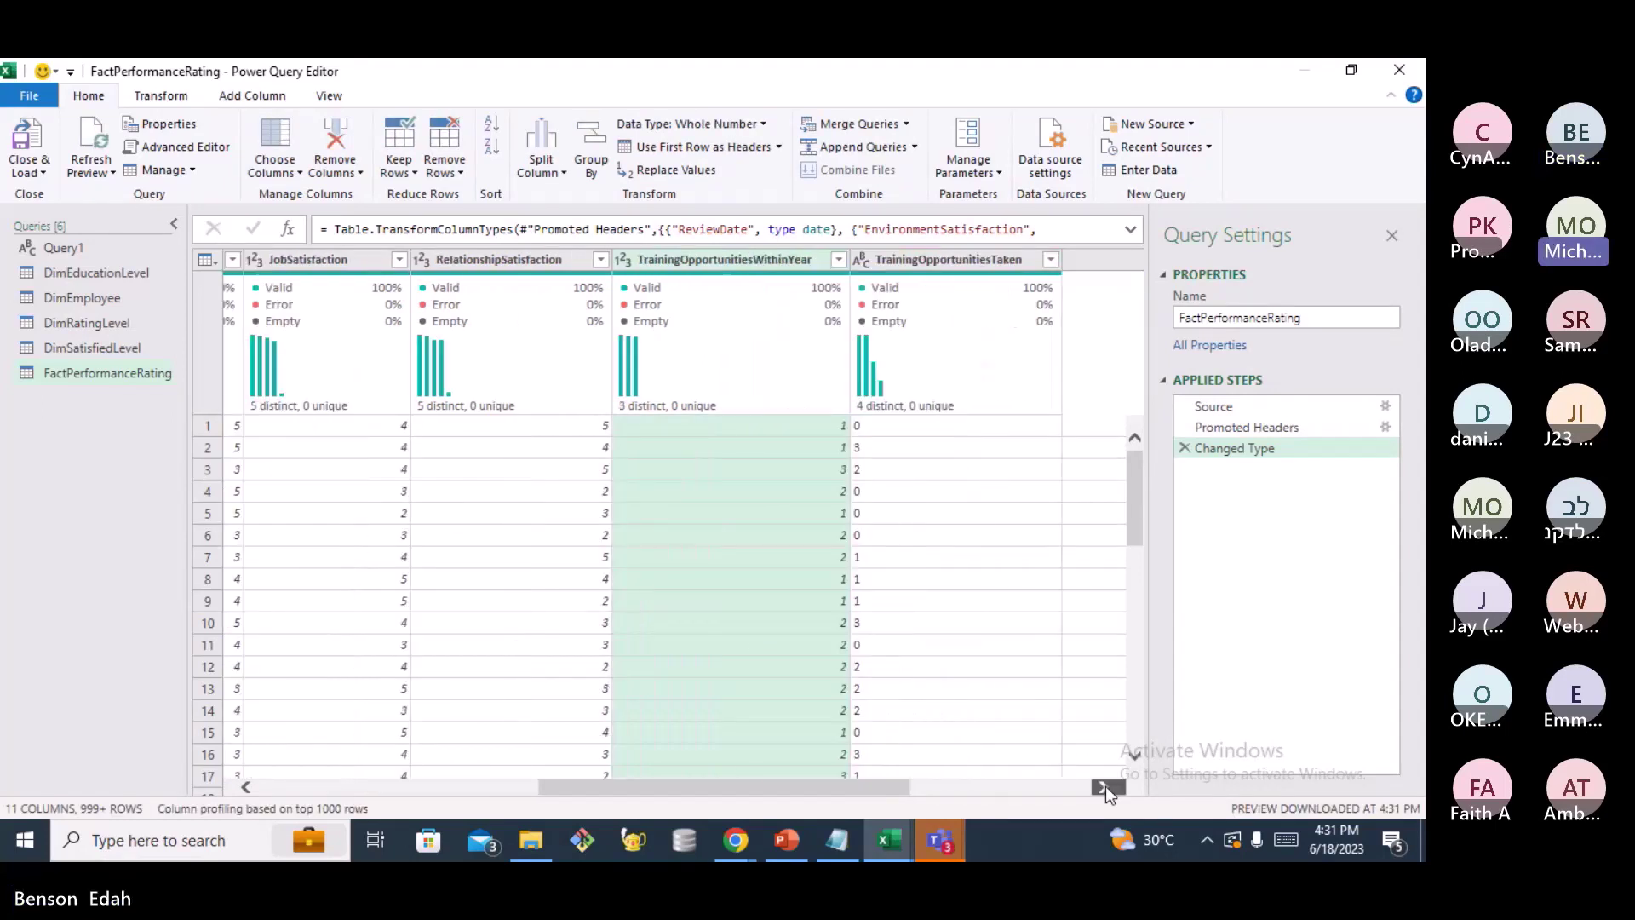
click(1106, 786)
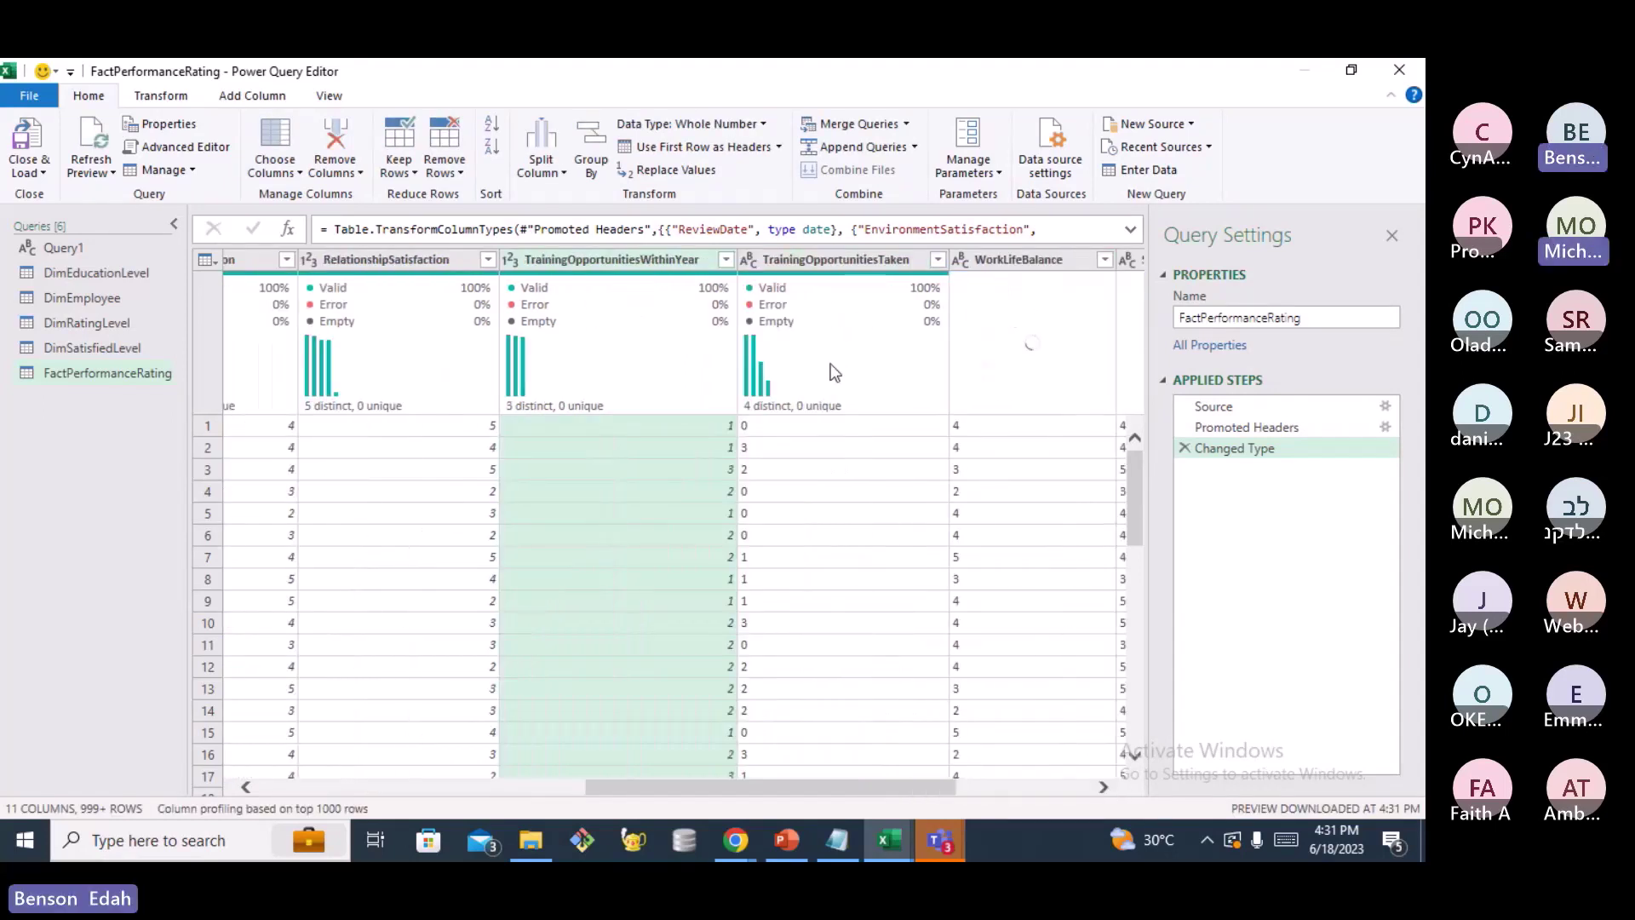
click(747, 259)
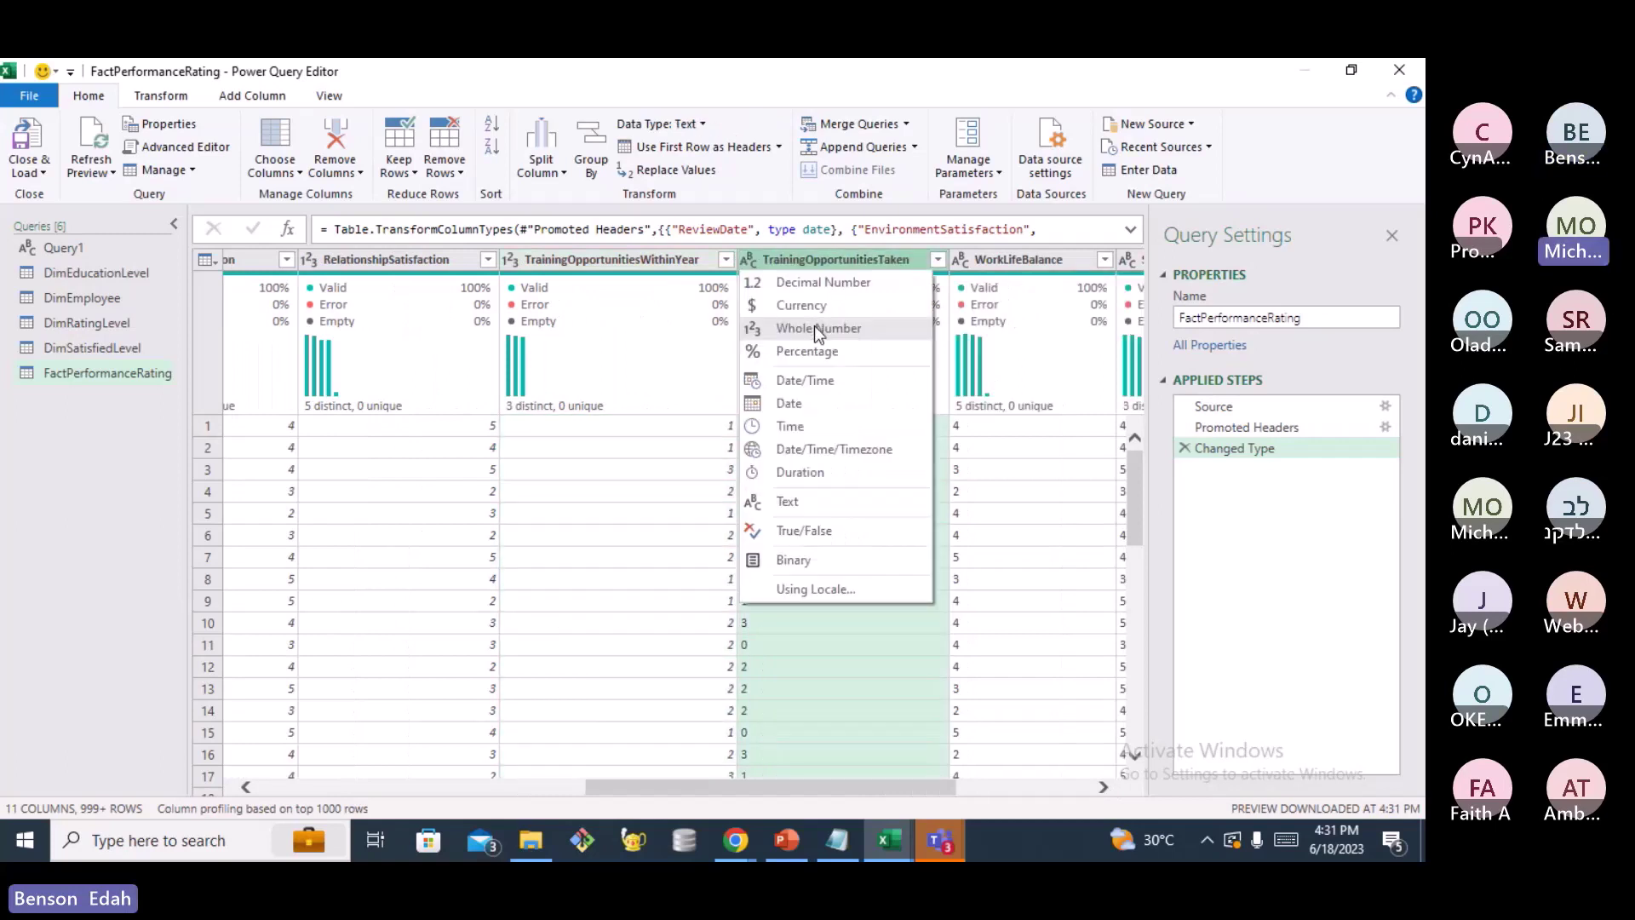
click(814, 327)
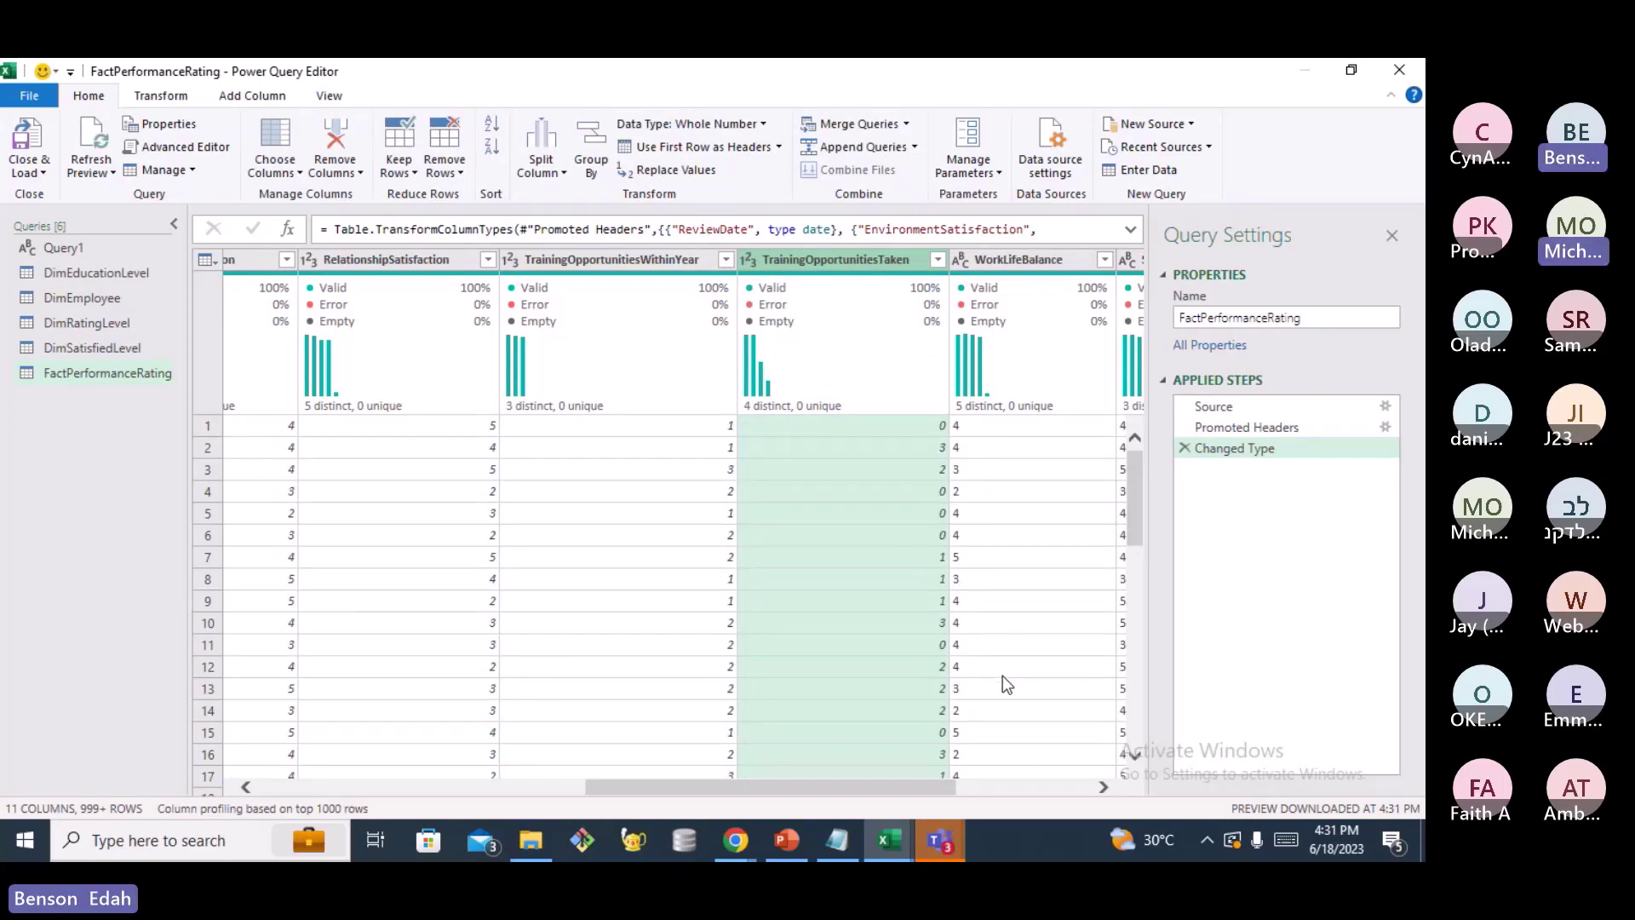
click(1104, 788)
click(1104, 788)
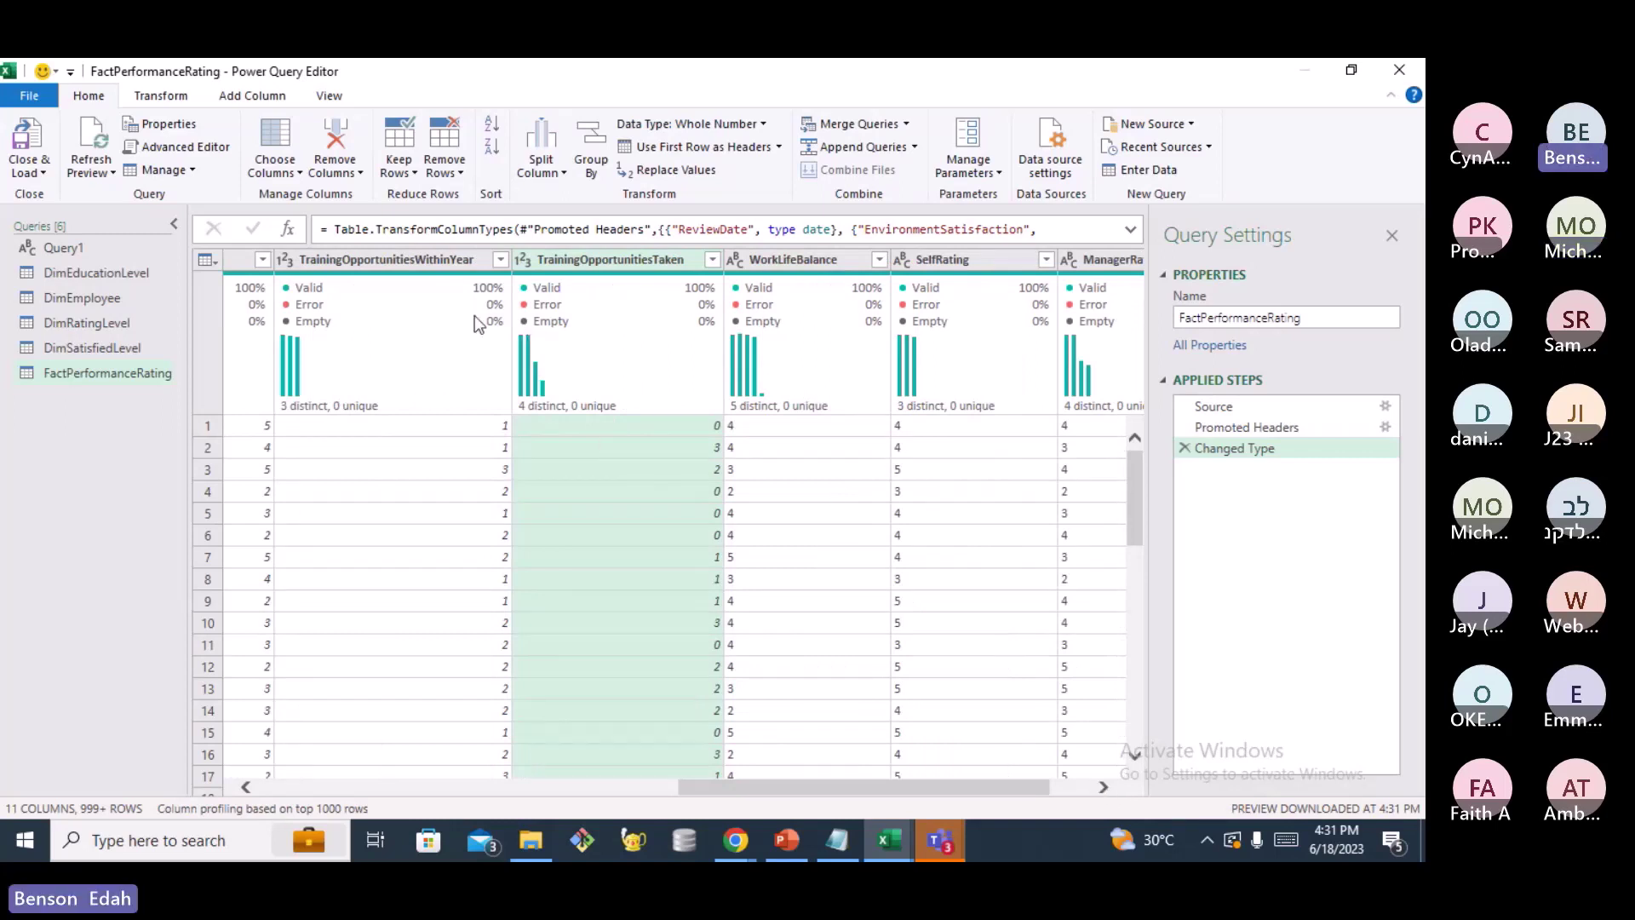
click(330, 96)
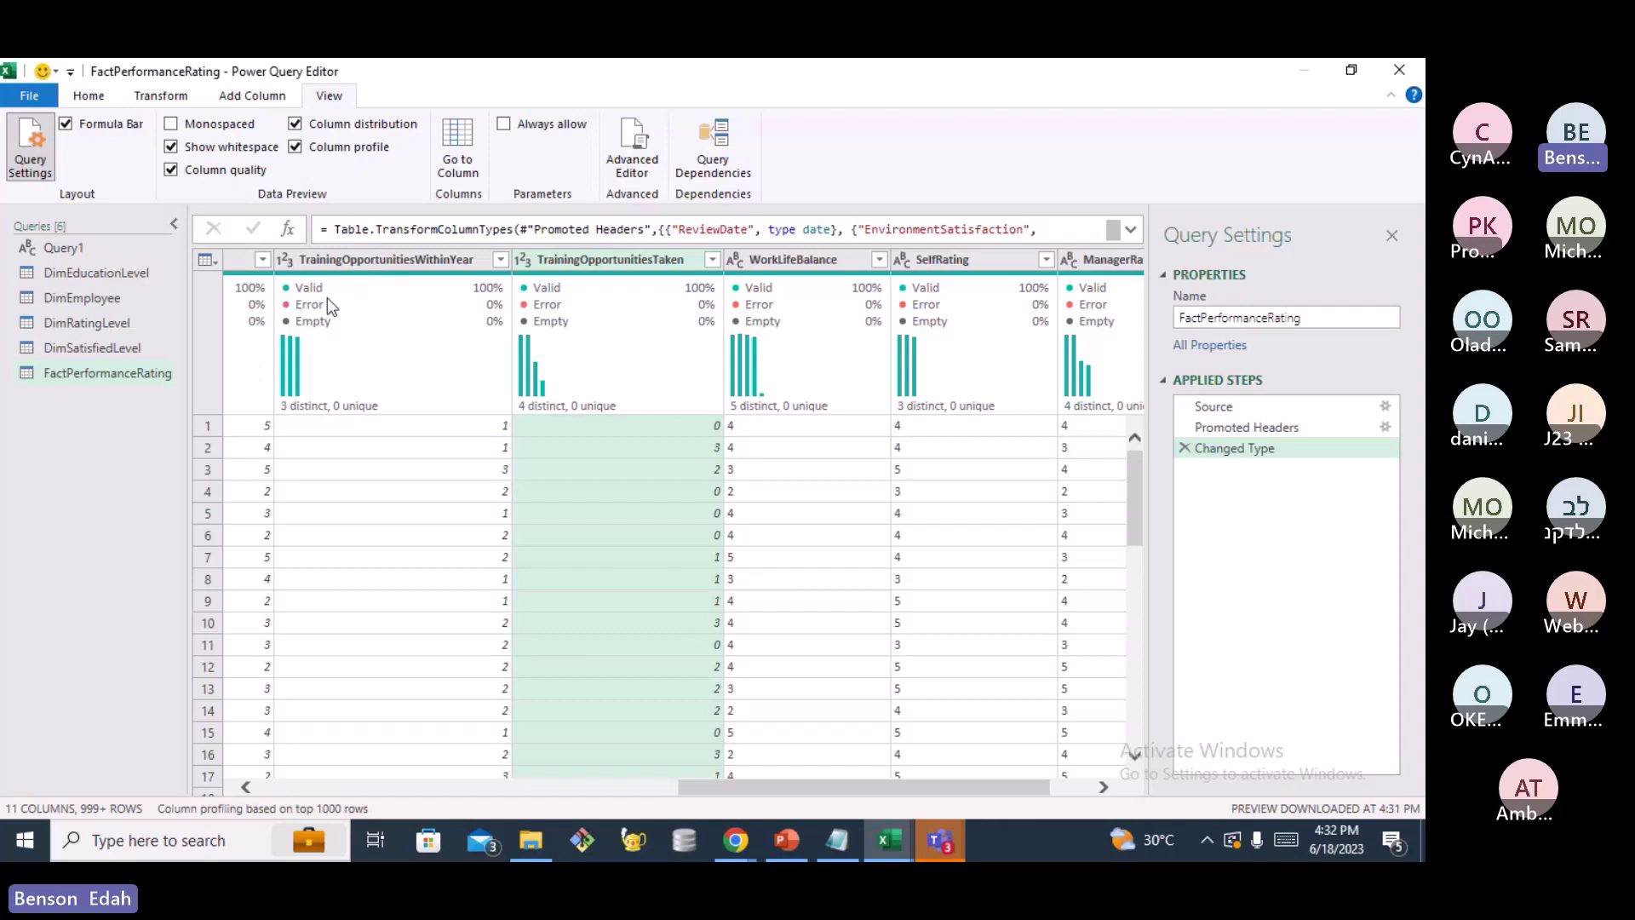
Select TrainingOpportunitiesWithinYear and switch Column profile off and back on to view its statistics
mouse_move(327, 302)
mouse_move(288, 344)
click(341, 255)
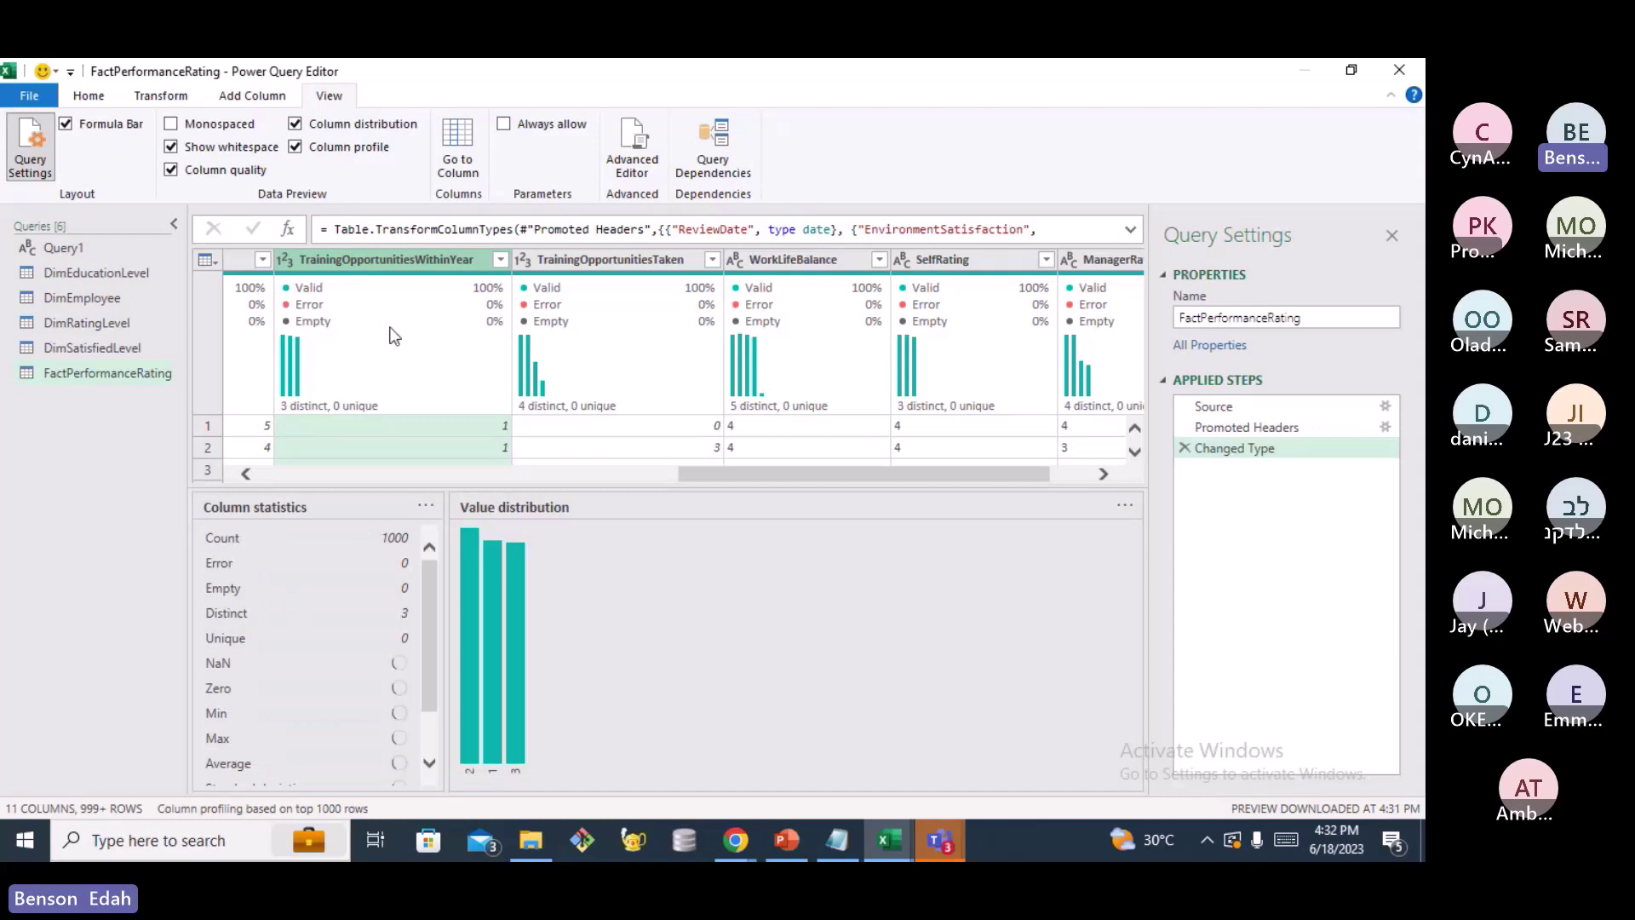
mouse_move(477, 594)
click(295, 148)
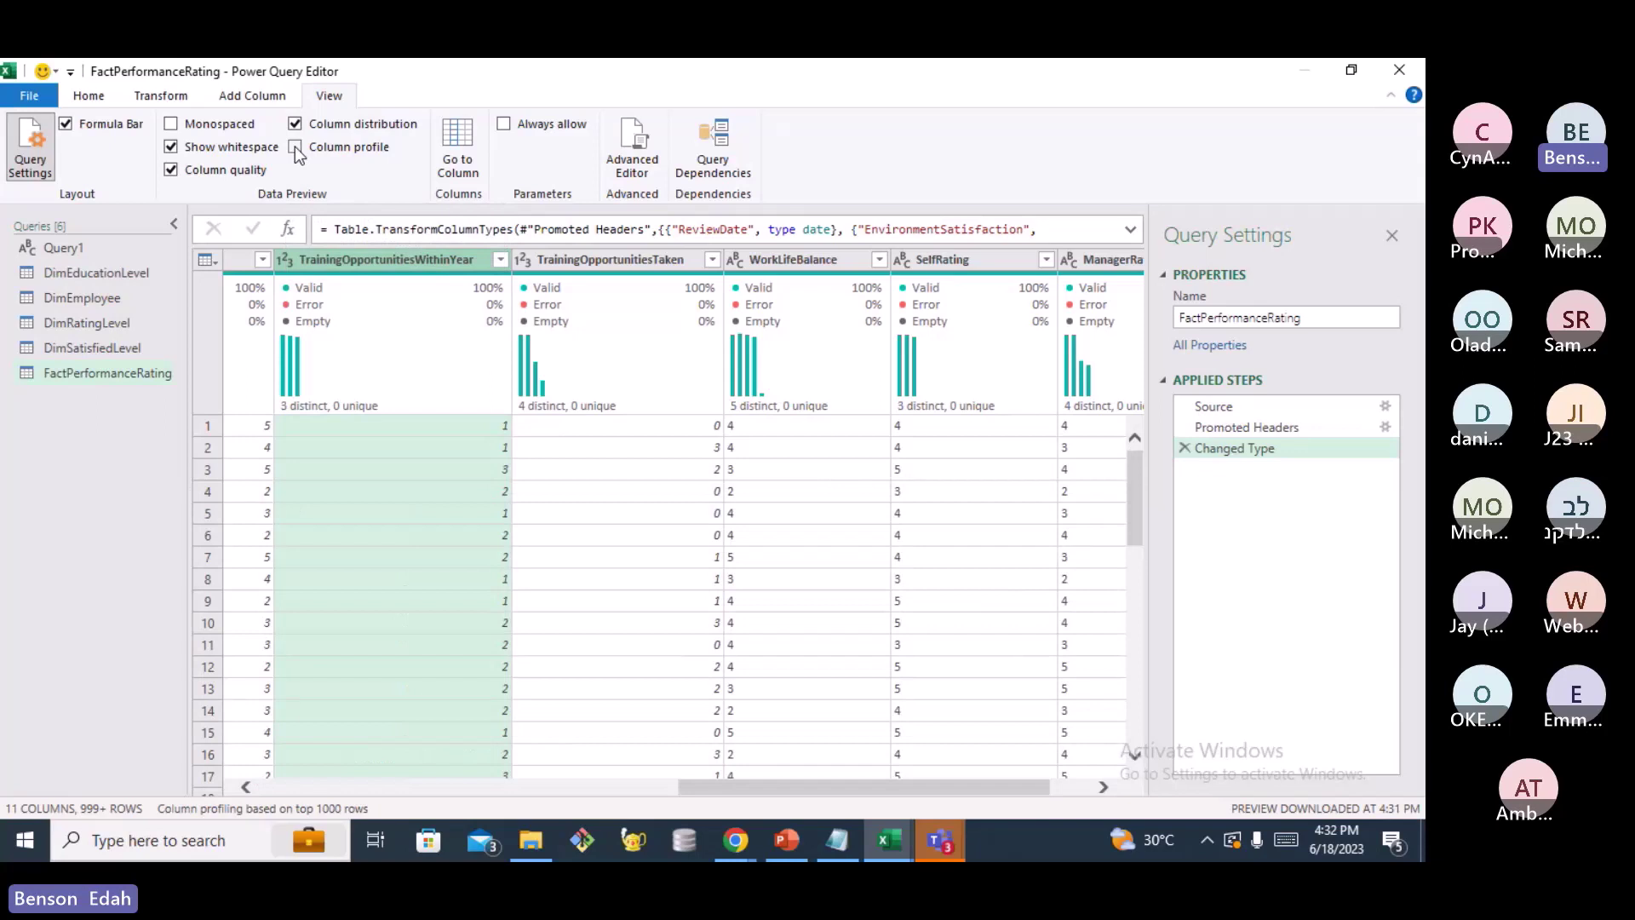
click(295, 146)
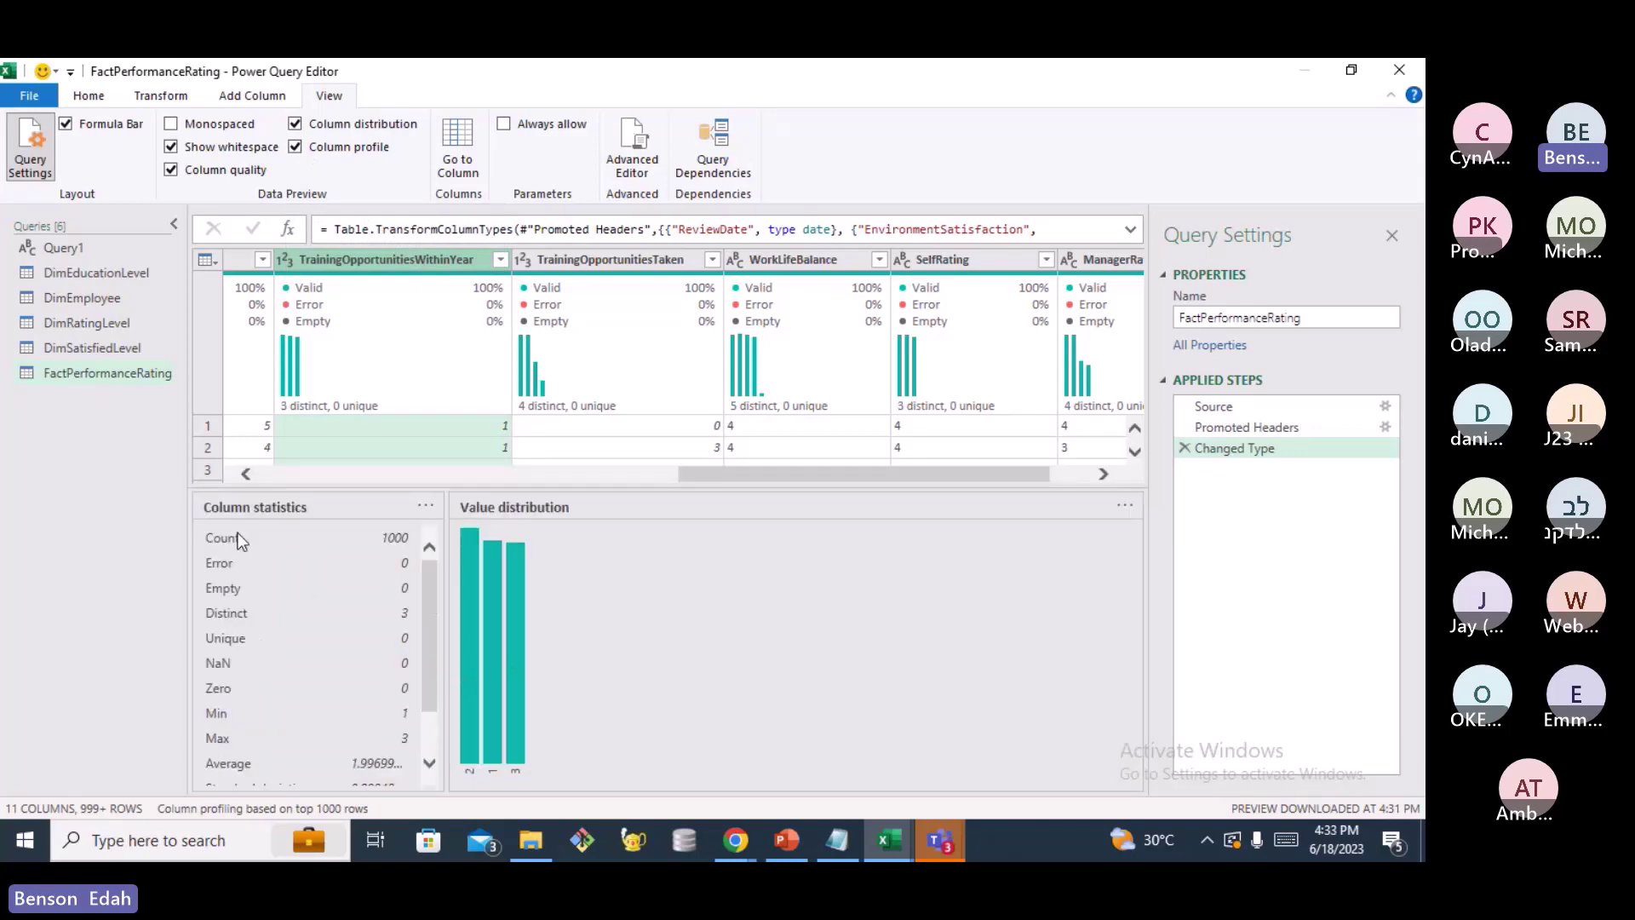
scroll(299, 582, down, 2)
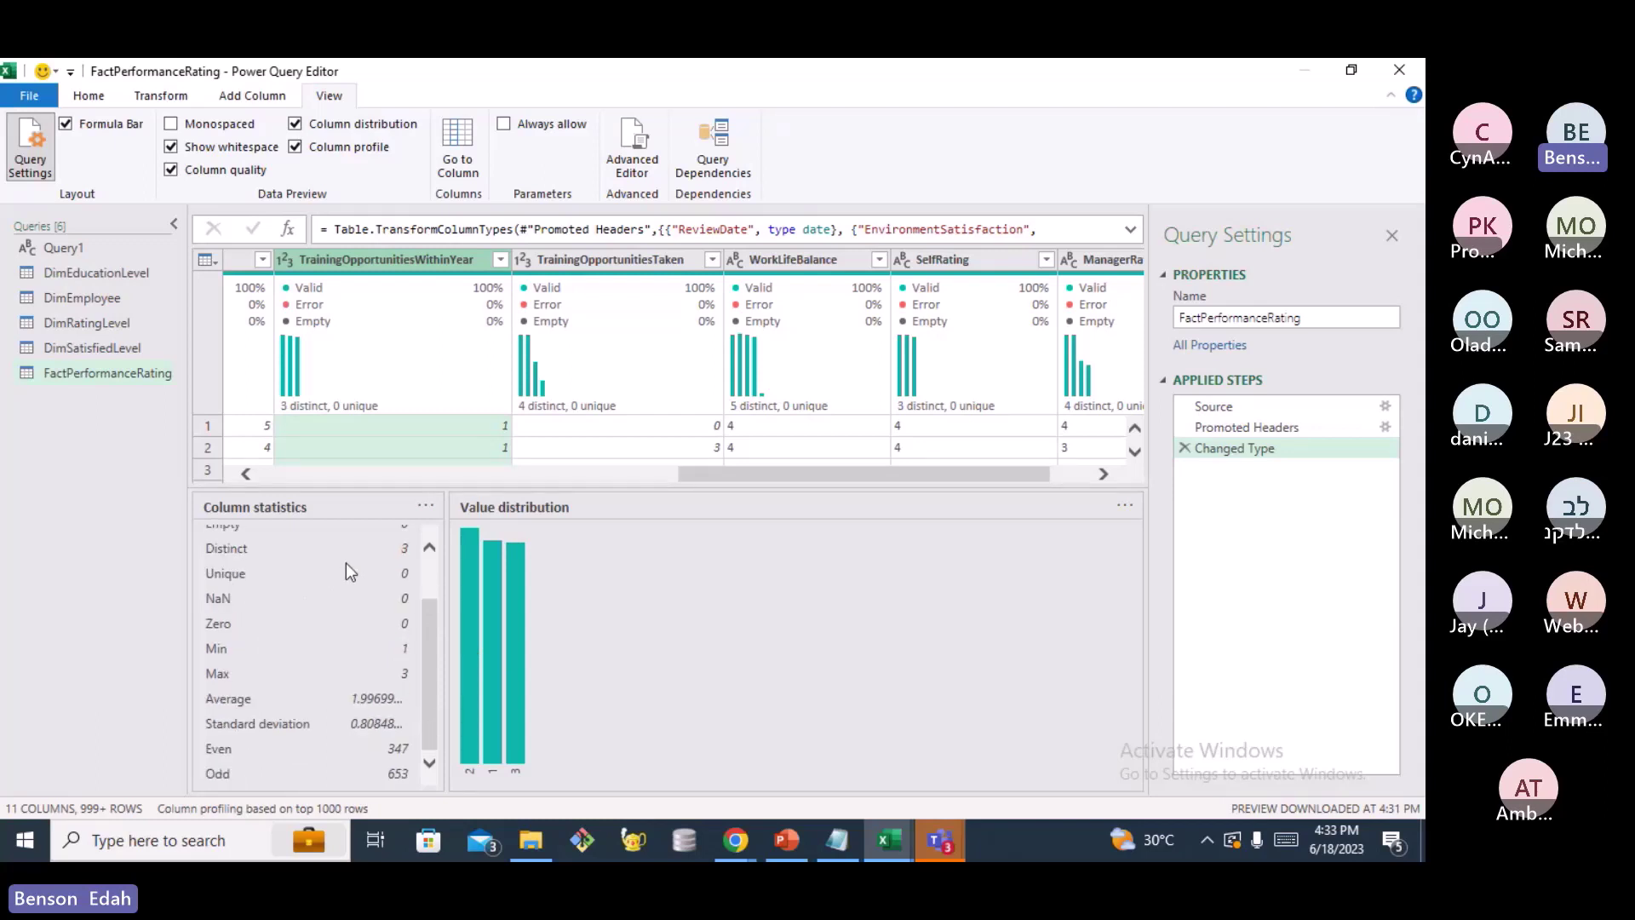
scroll(308, 593, up, 2)
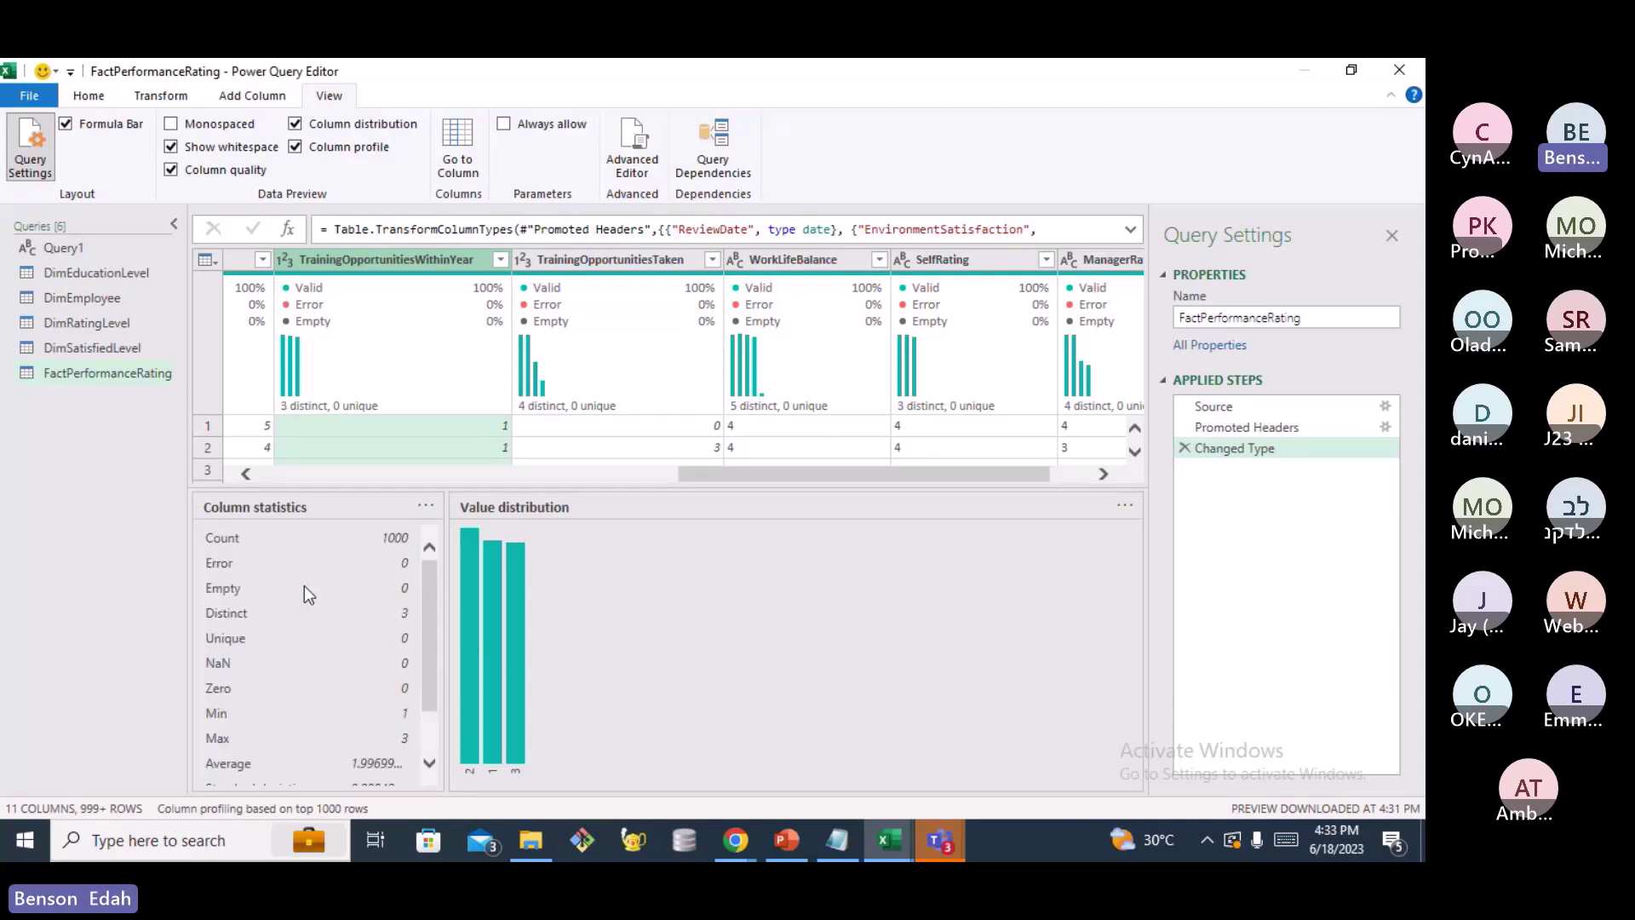
scroll(323, 597, down, 2)
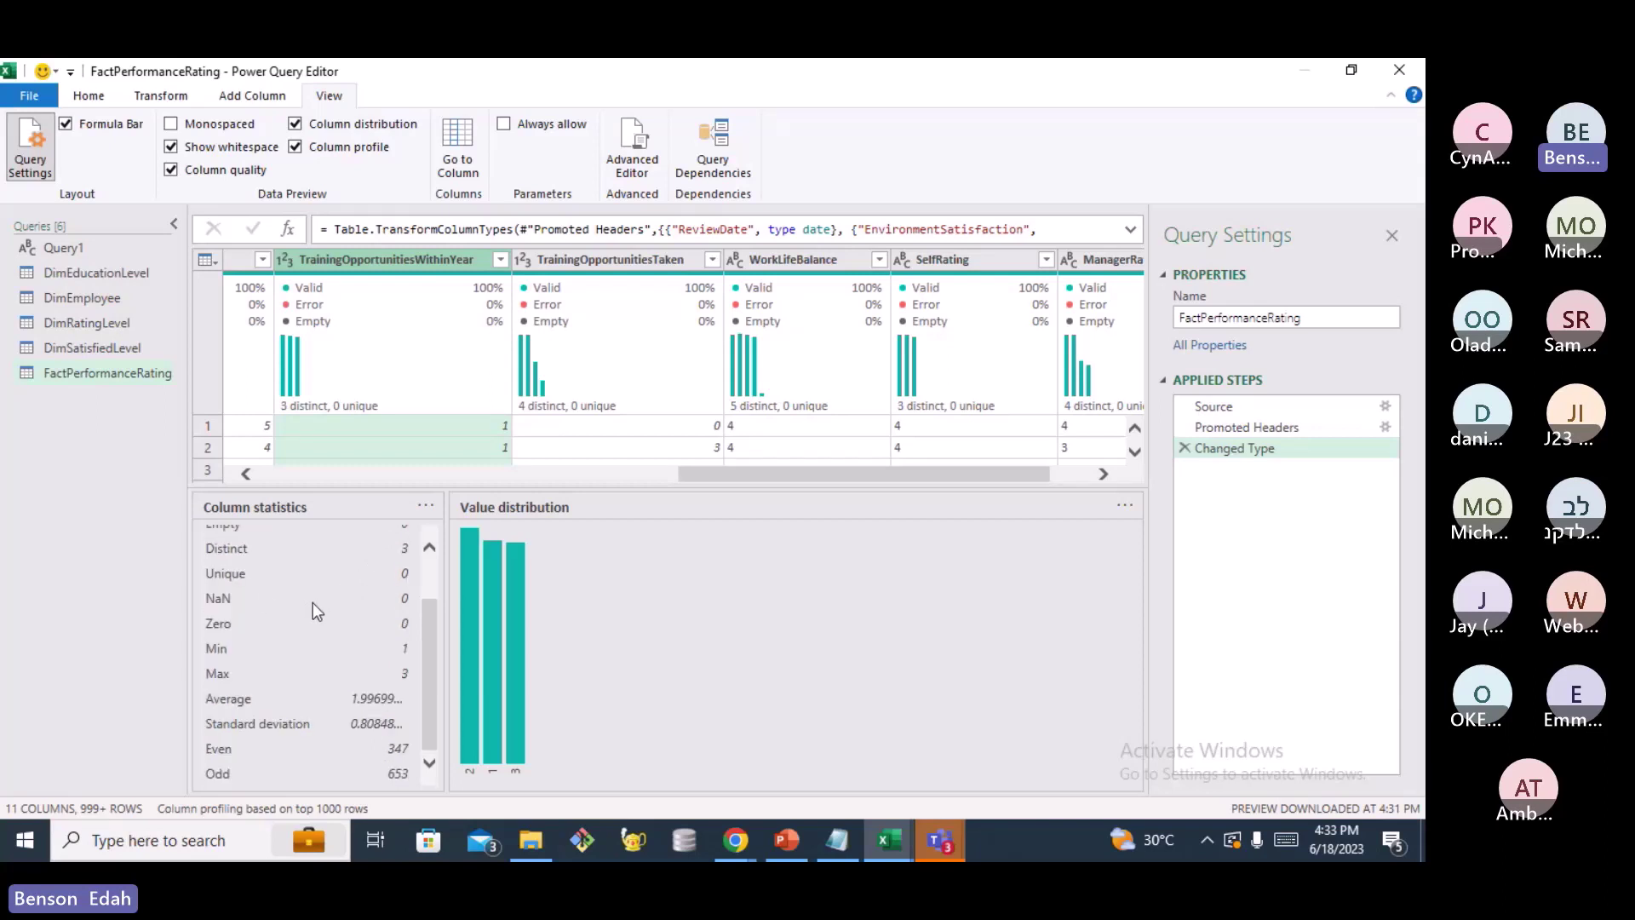
scroll(297, 668, up, 2)
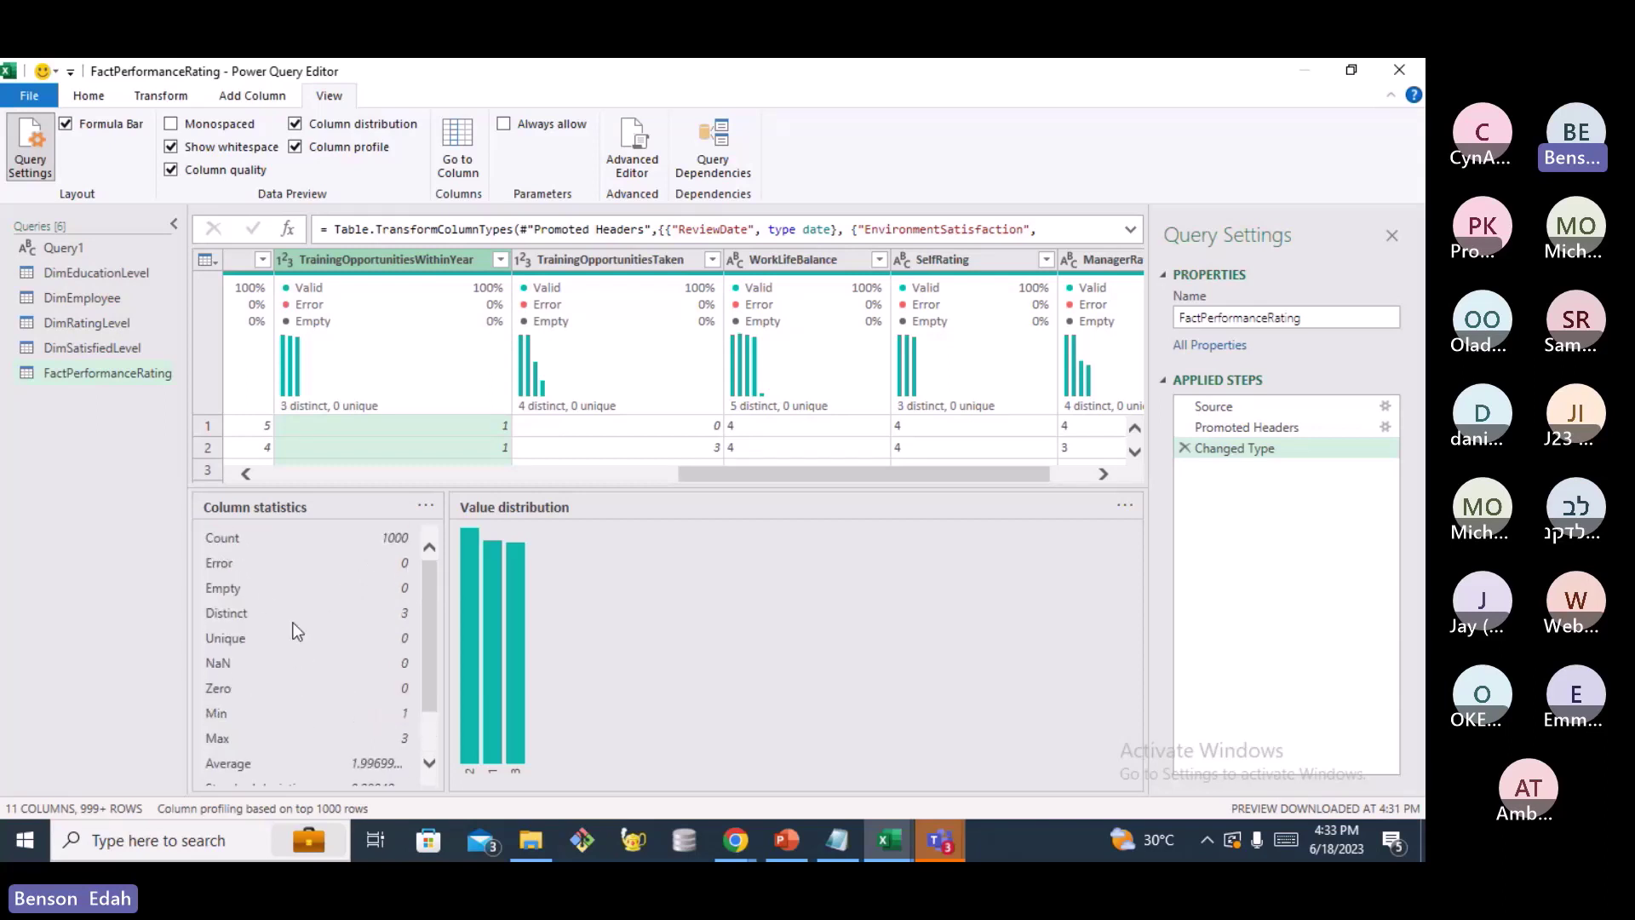
scroll(297, 574, down, 1)
scroll(295, 574, down, 1)
scroll(294, 649, up, 2)
scroll(288, 580, down, 1)
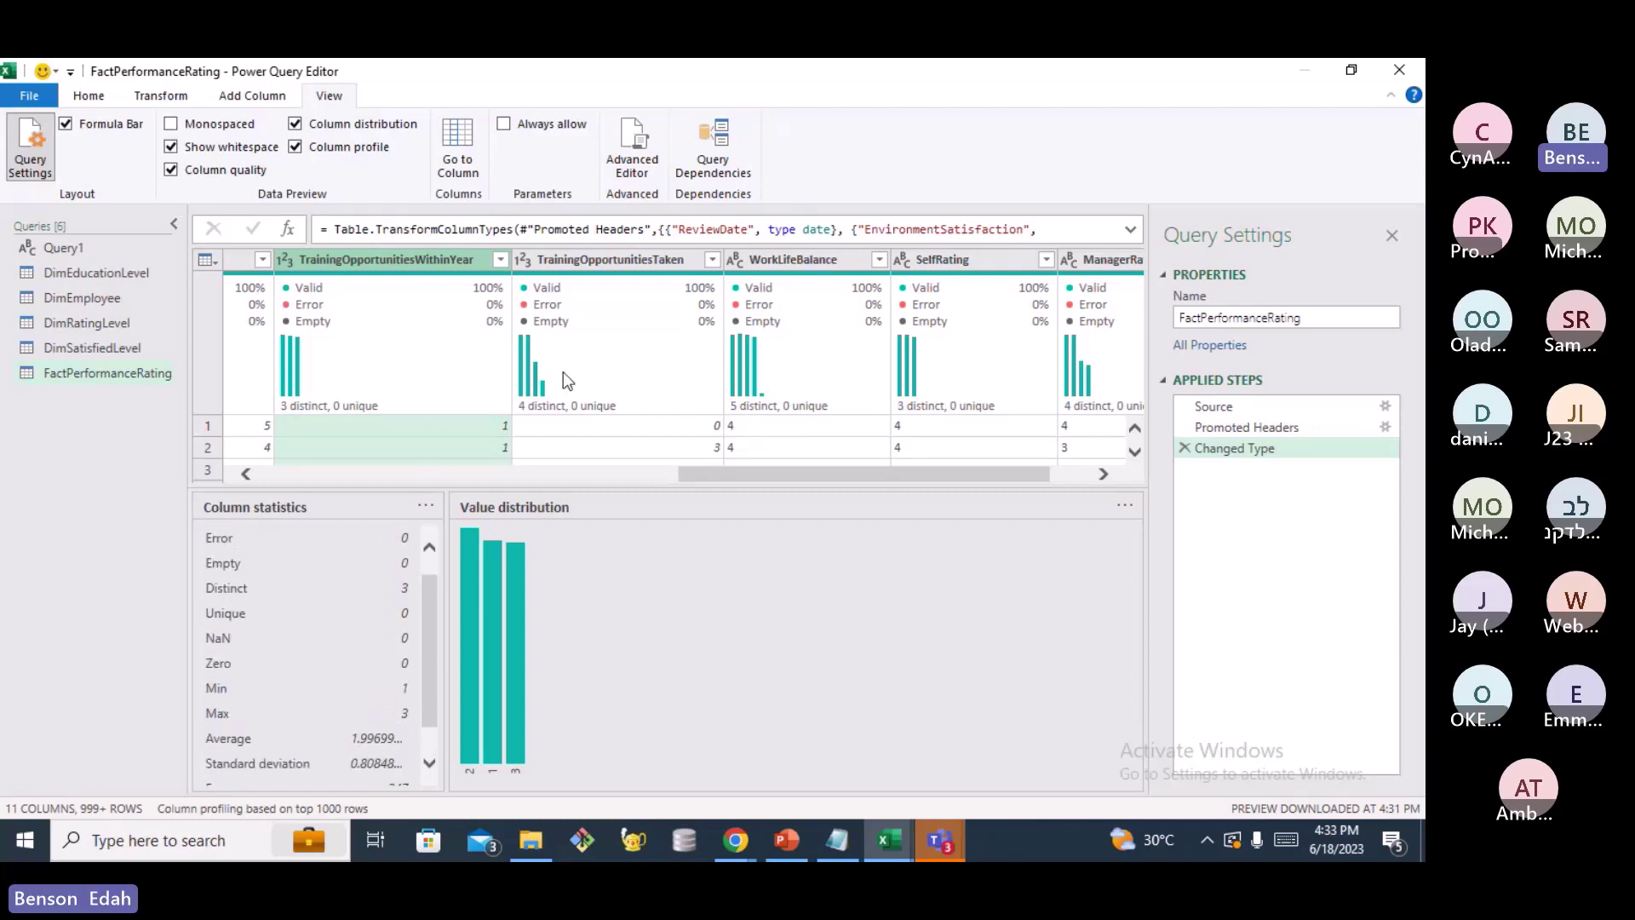
Select SelfRating, enlarge the data preview above the profile, and scroll the grid back left
click(967, 261)
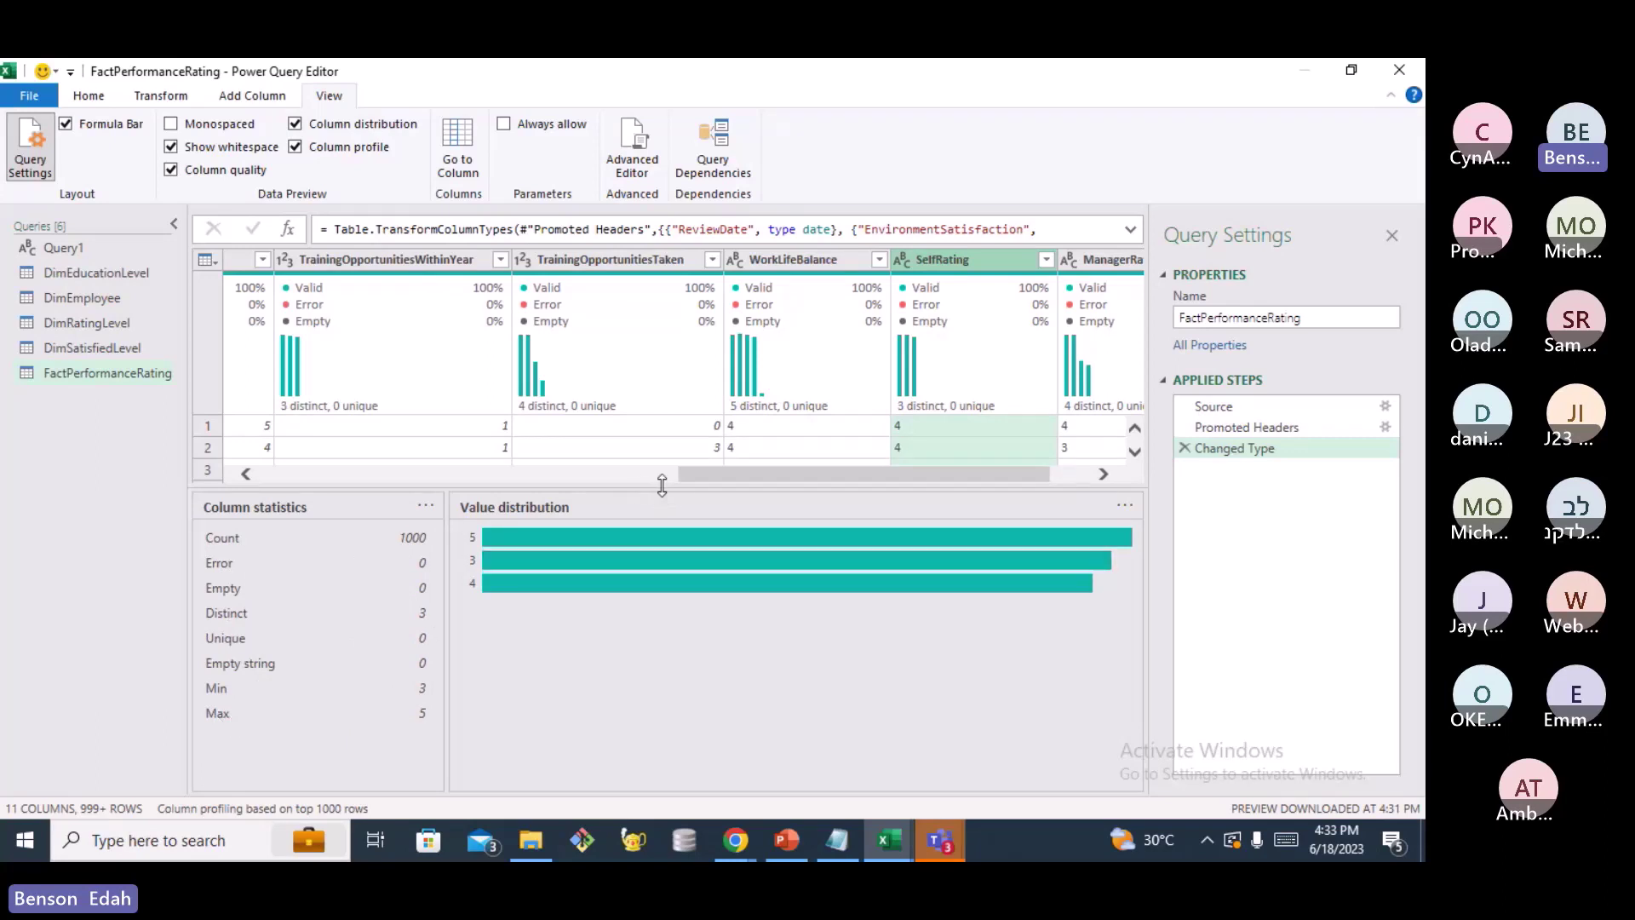
drag(662, 486, 674, 674)
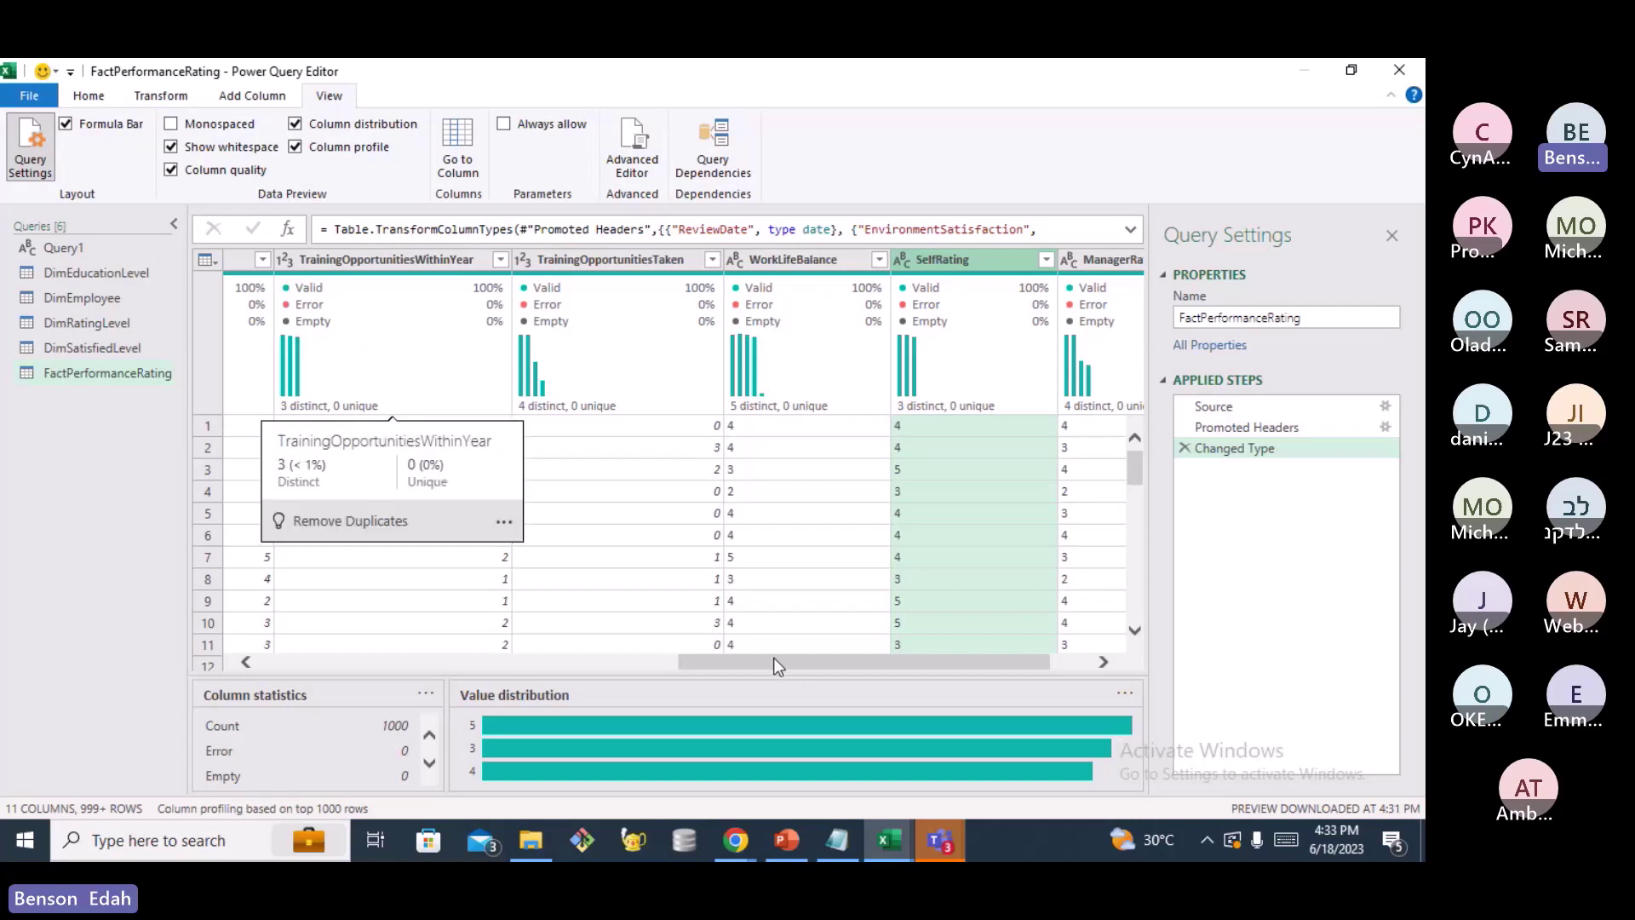
drag(773, 659, 303, 649)
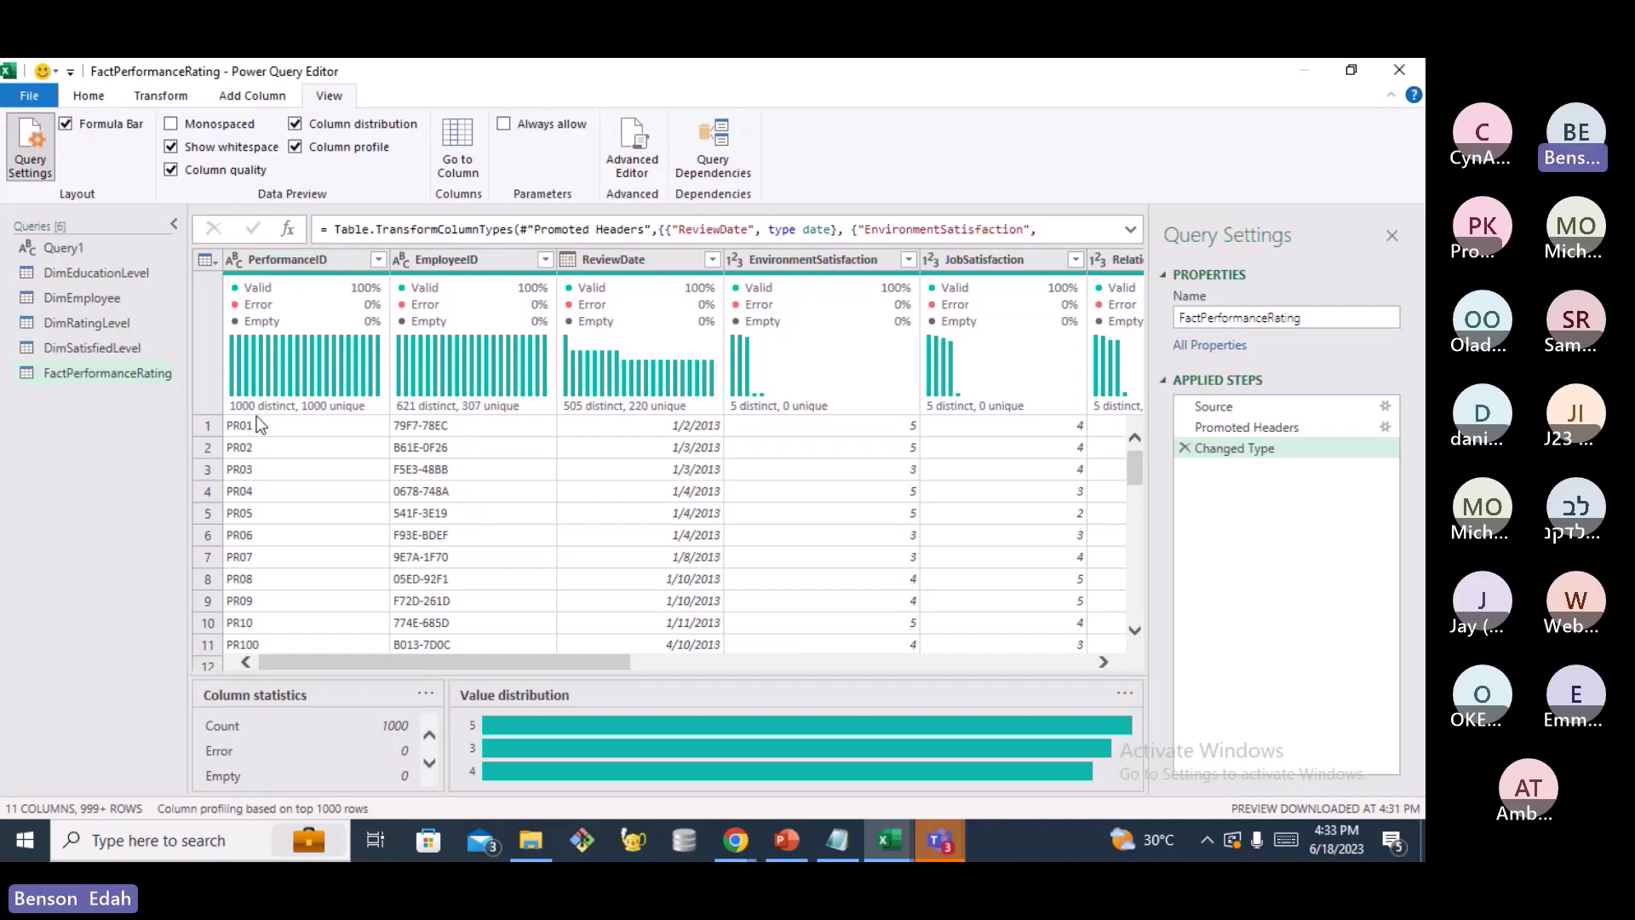
mouse_move(349, 409)
mouse_move(273, 412)
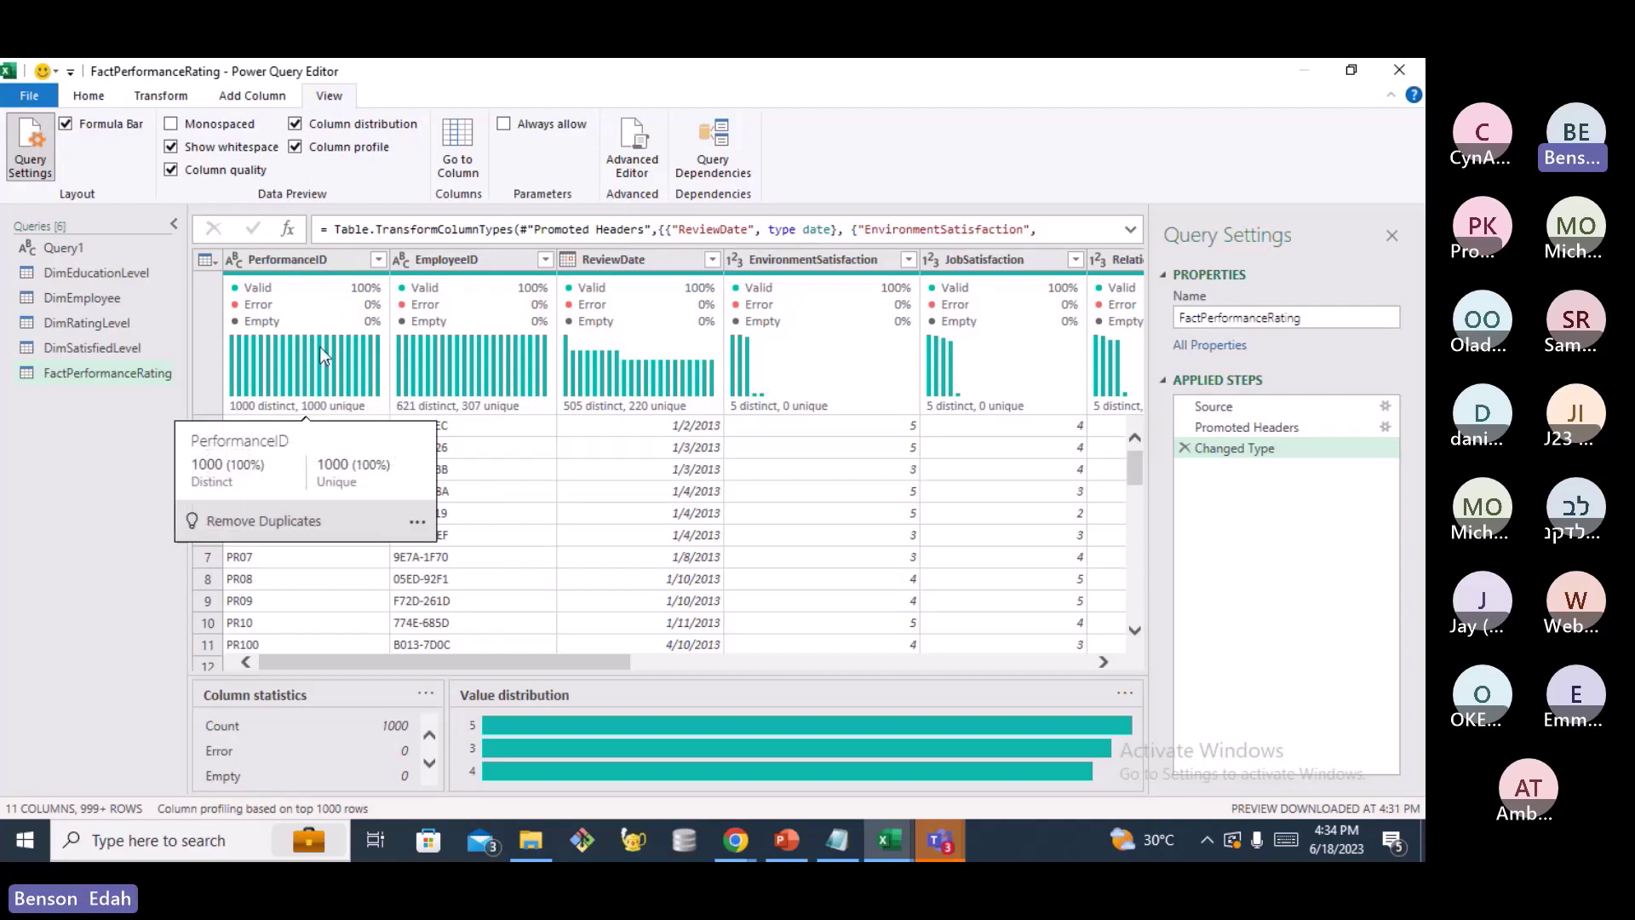
mouse_move(274, 293)
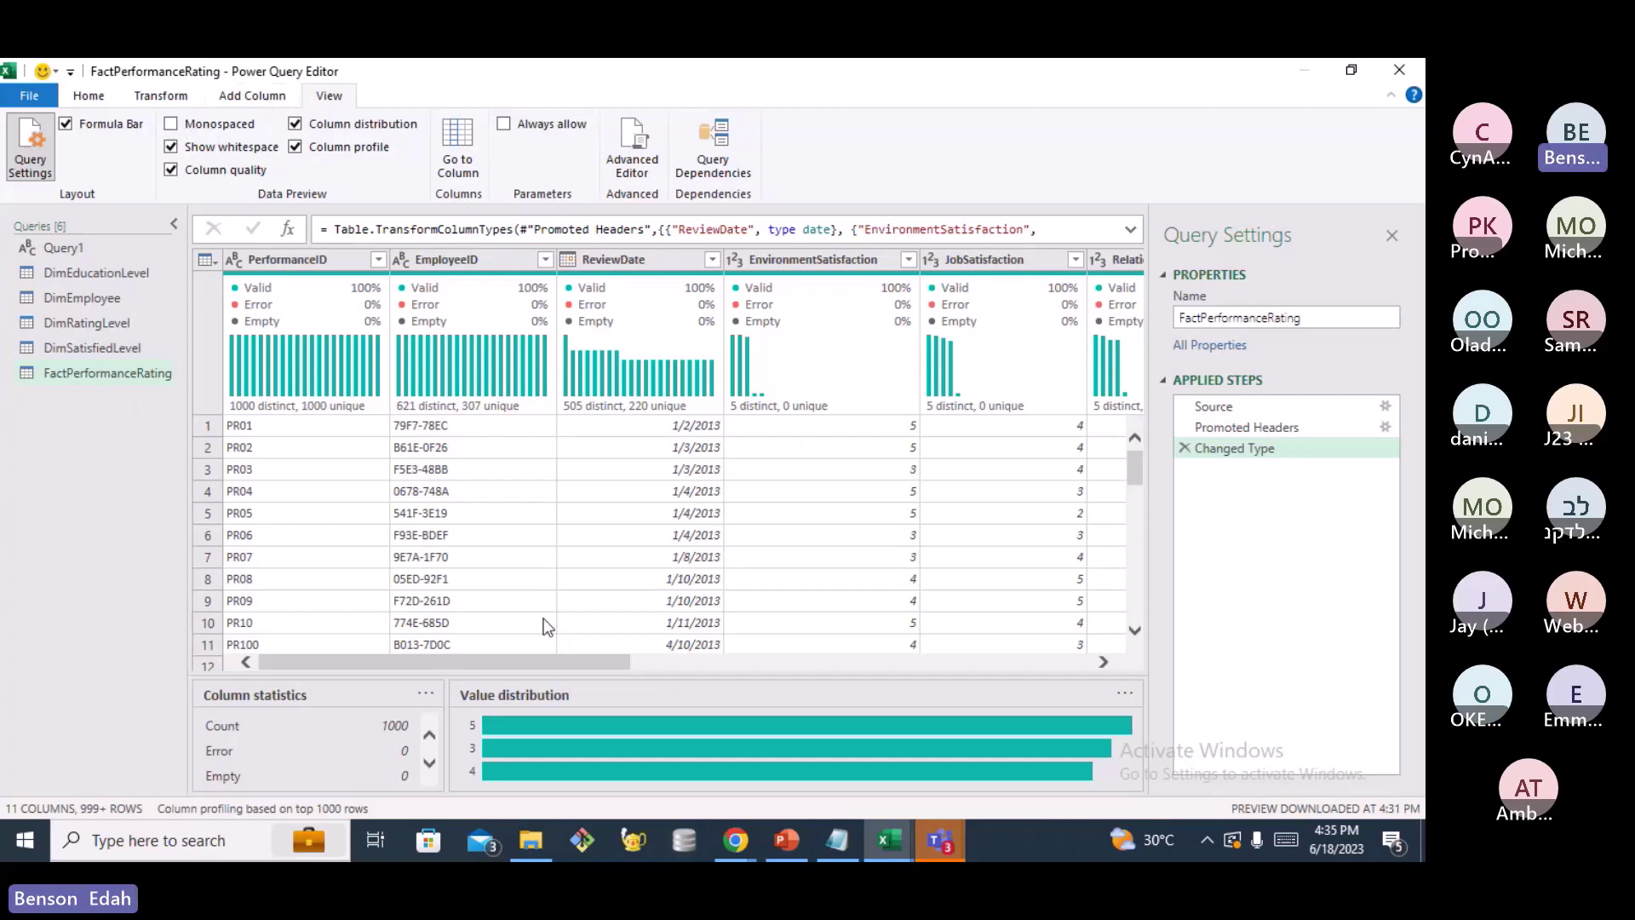
drag(529, 657, 1193, 711)
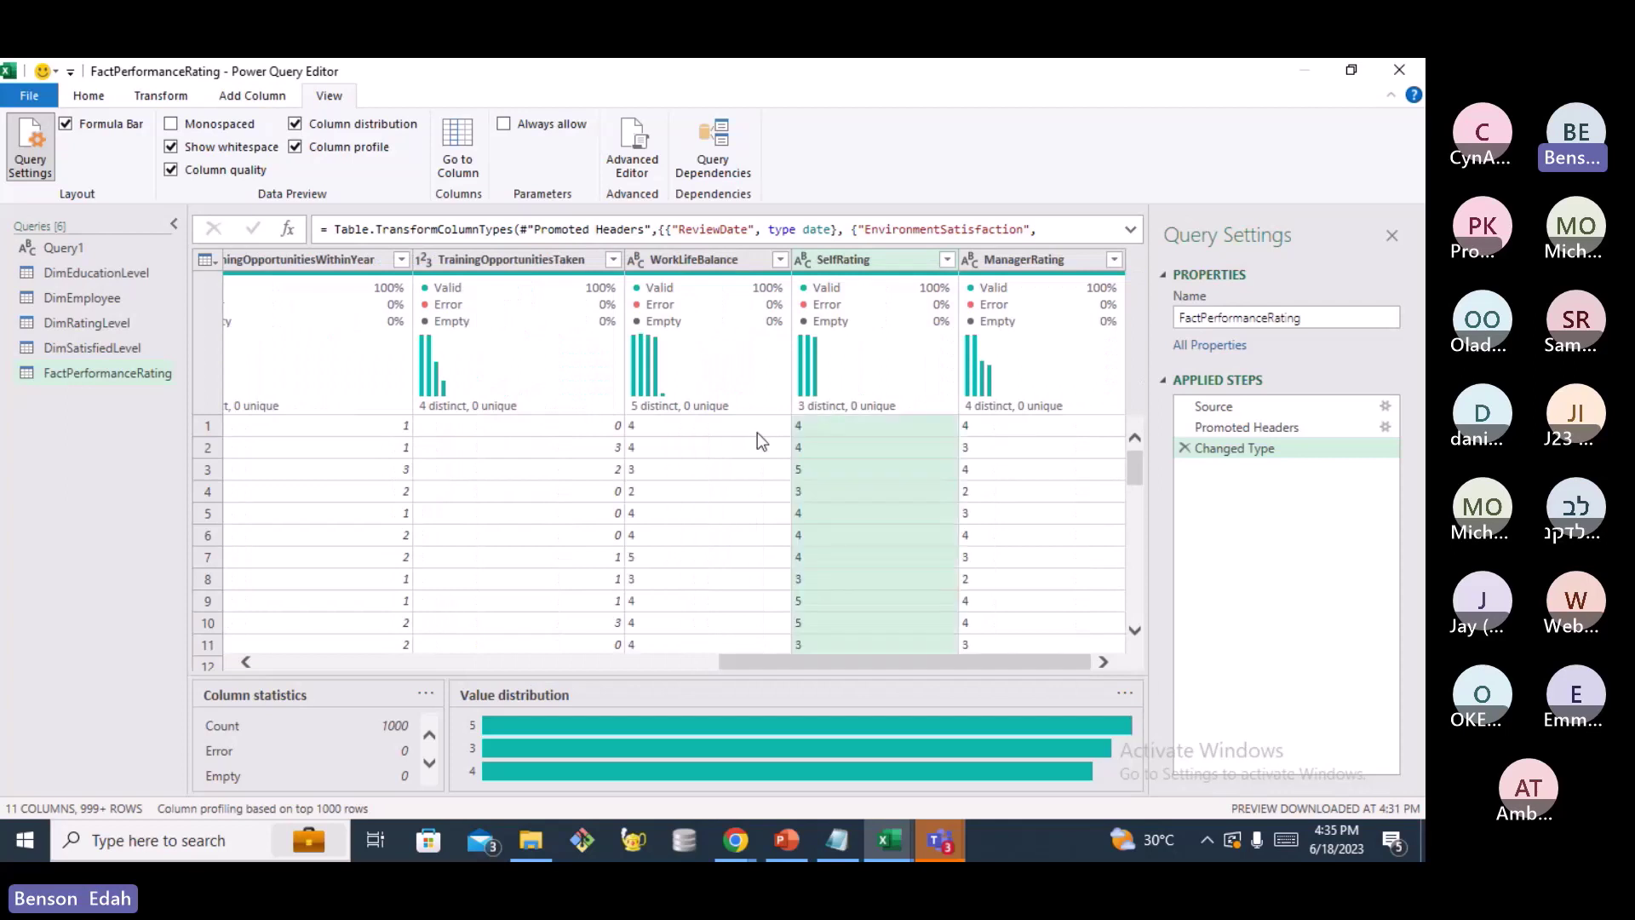
click(968, 265)
click(1045, 323)
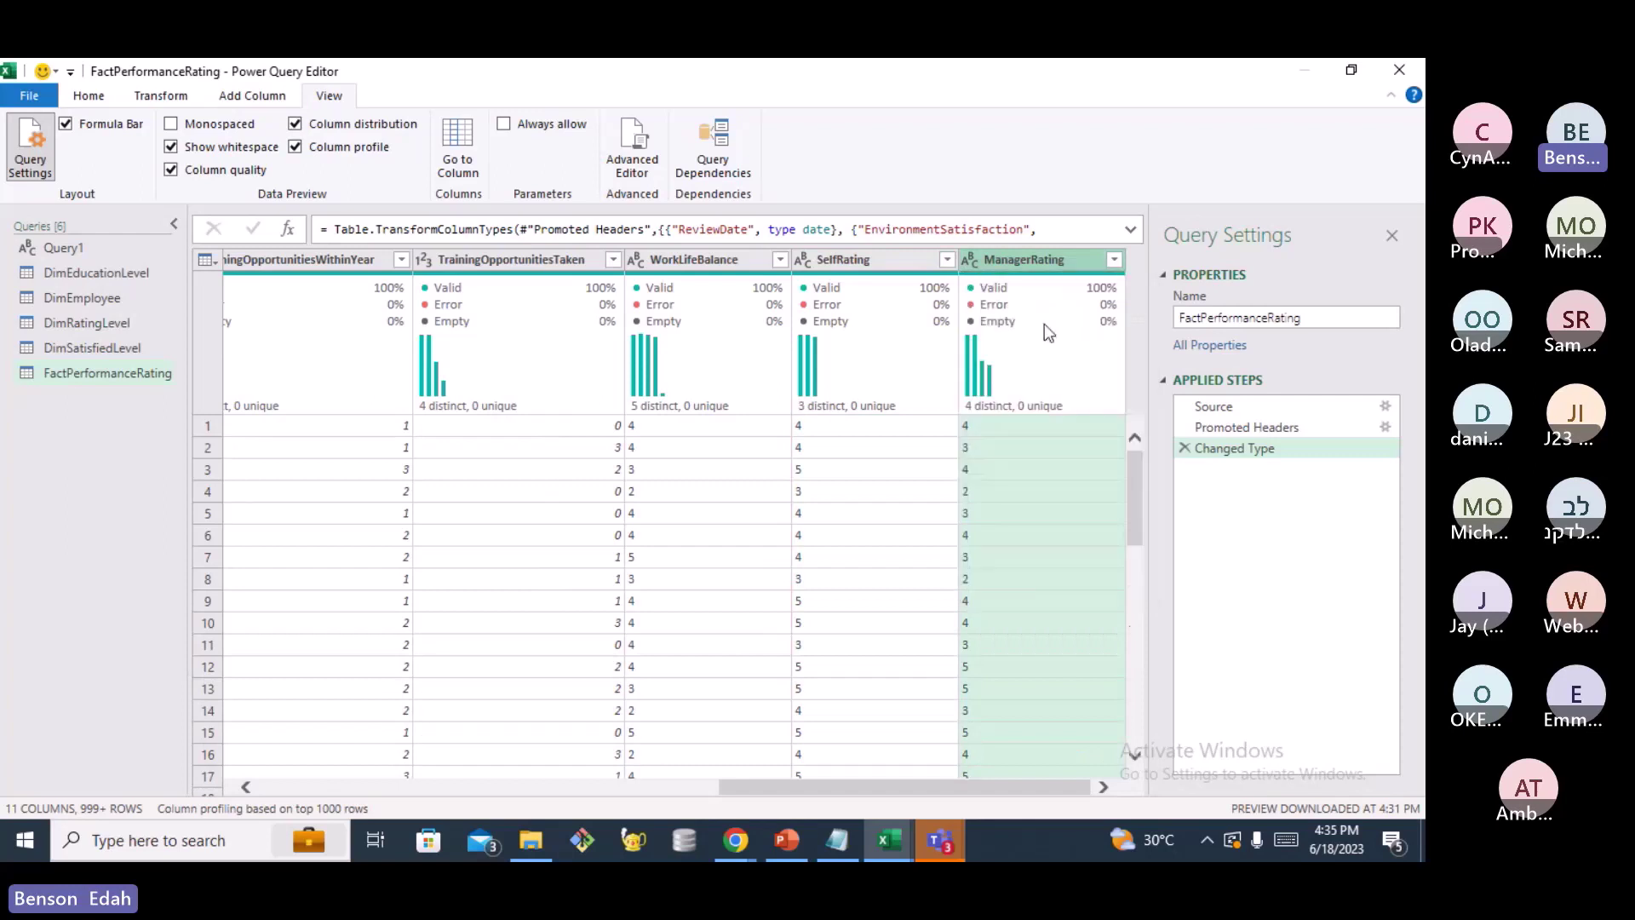
click(805, 260)
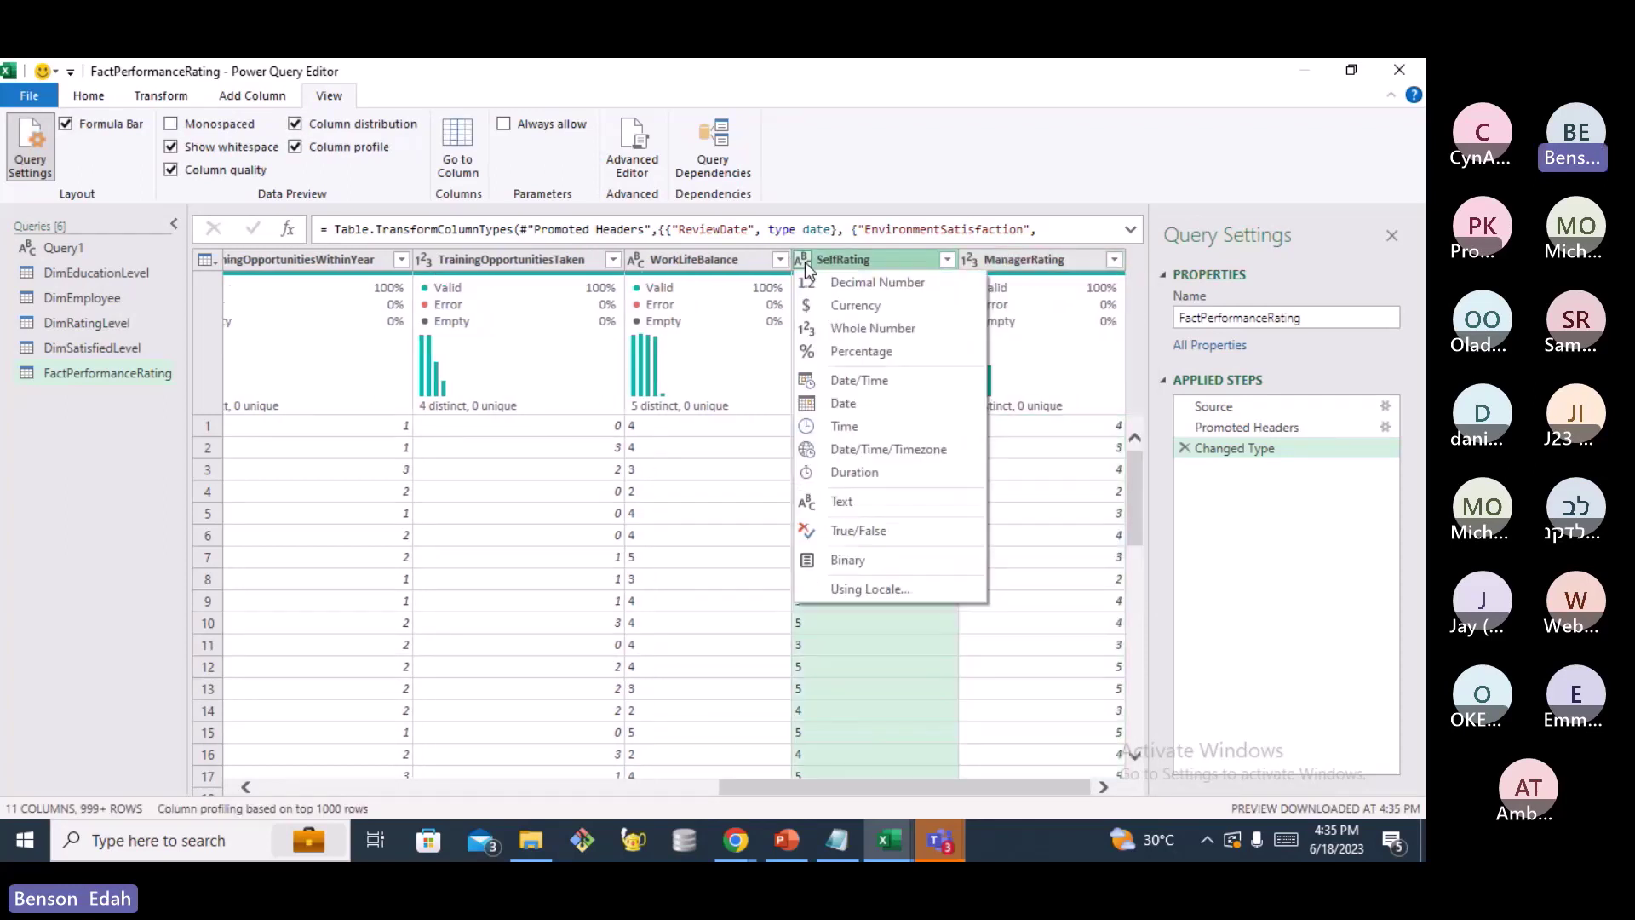
click(882, 328)
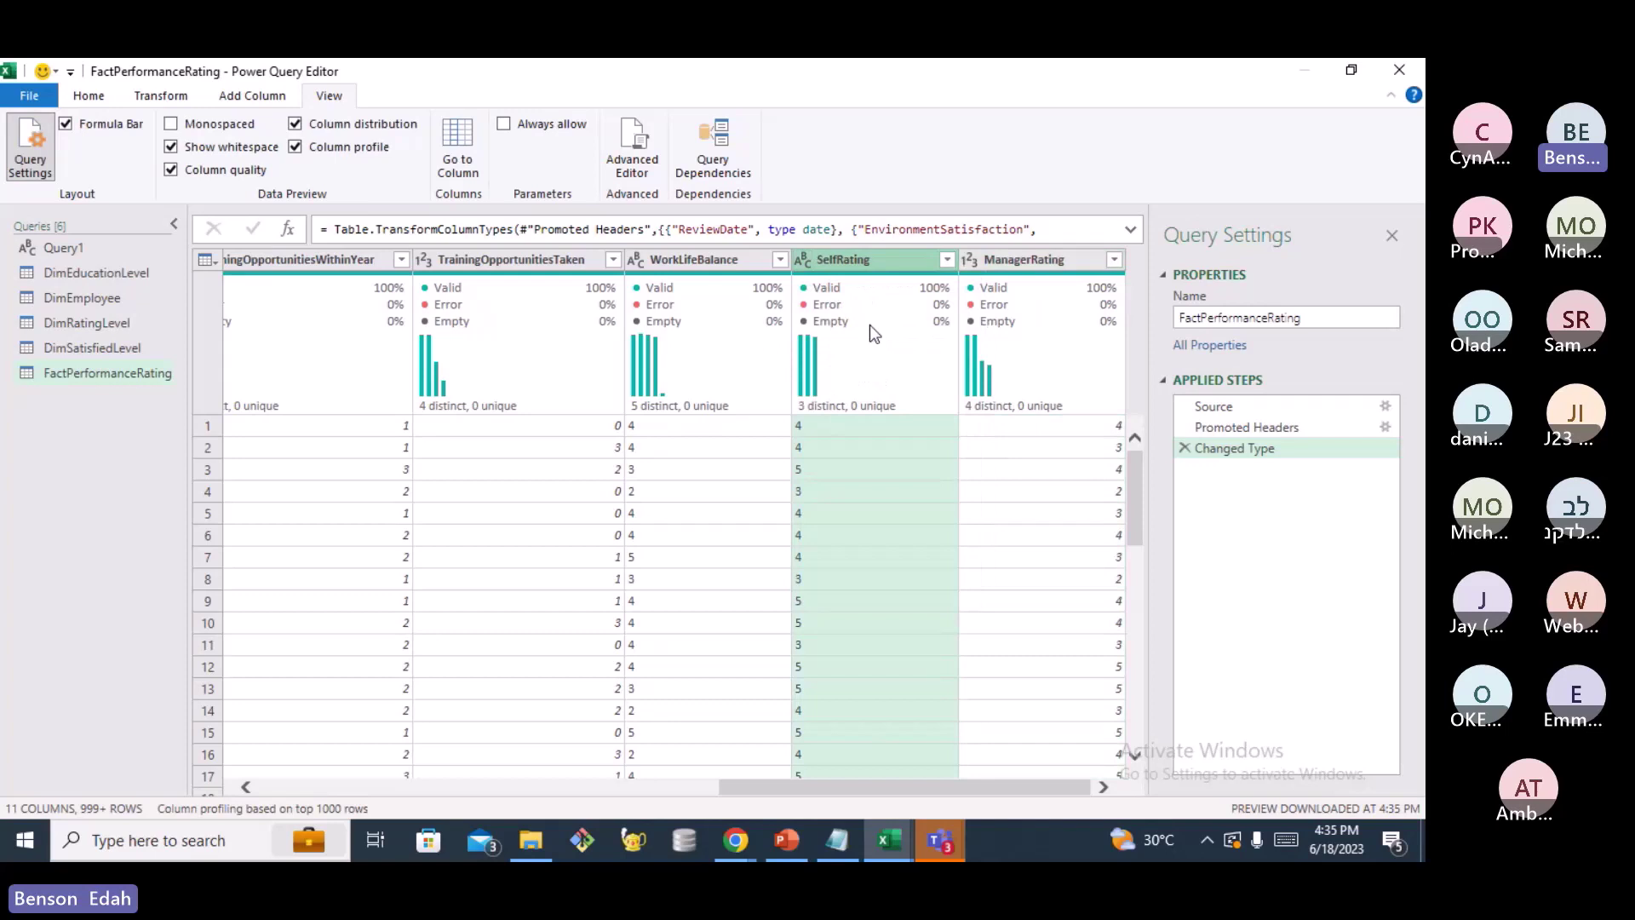
click(646, 261)
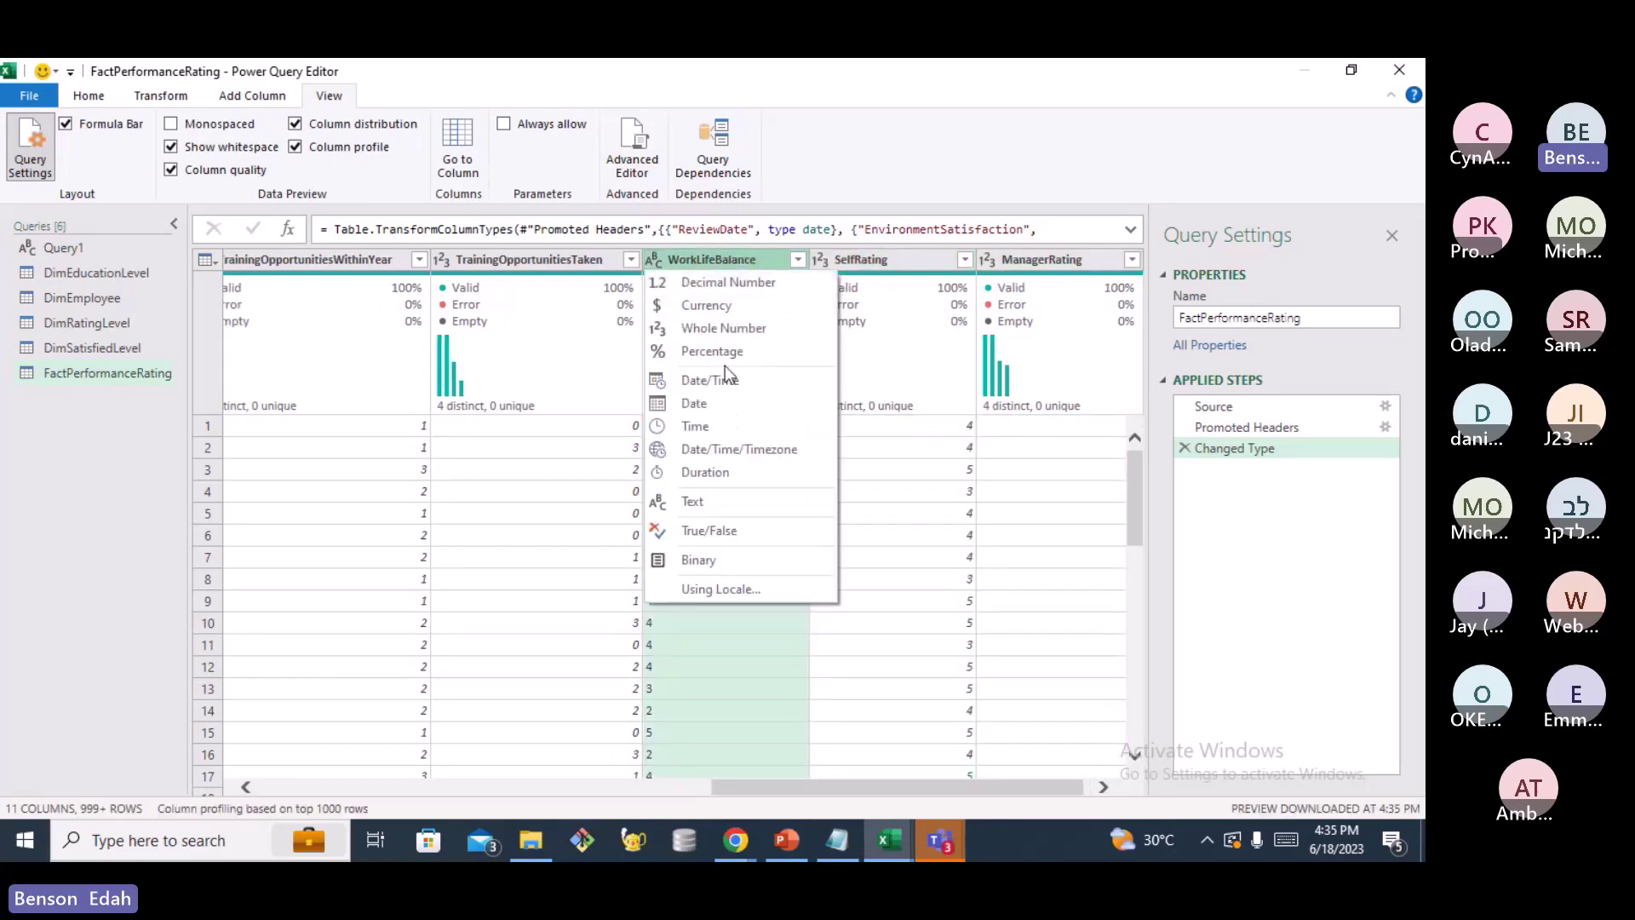
click(740, 329)
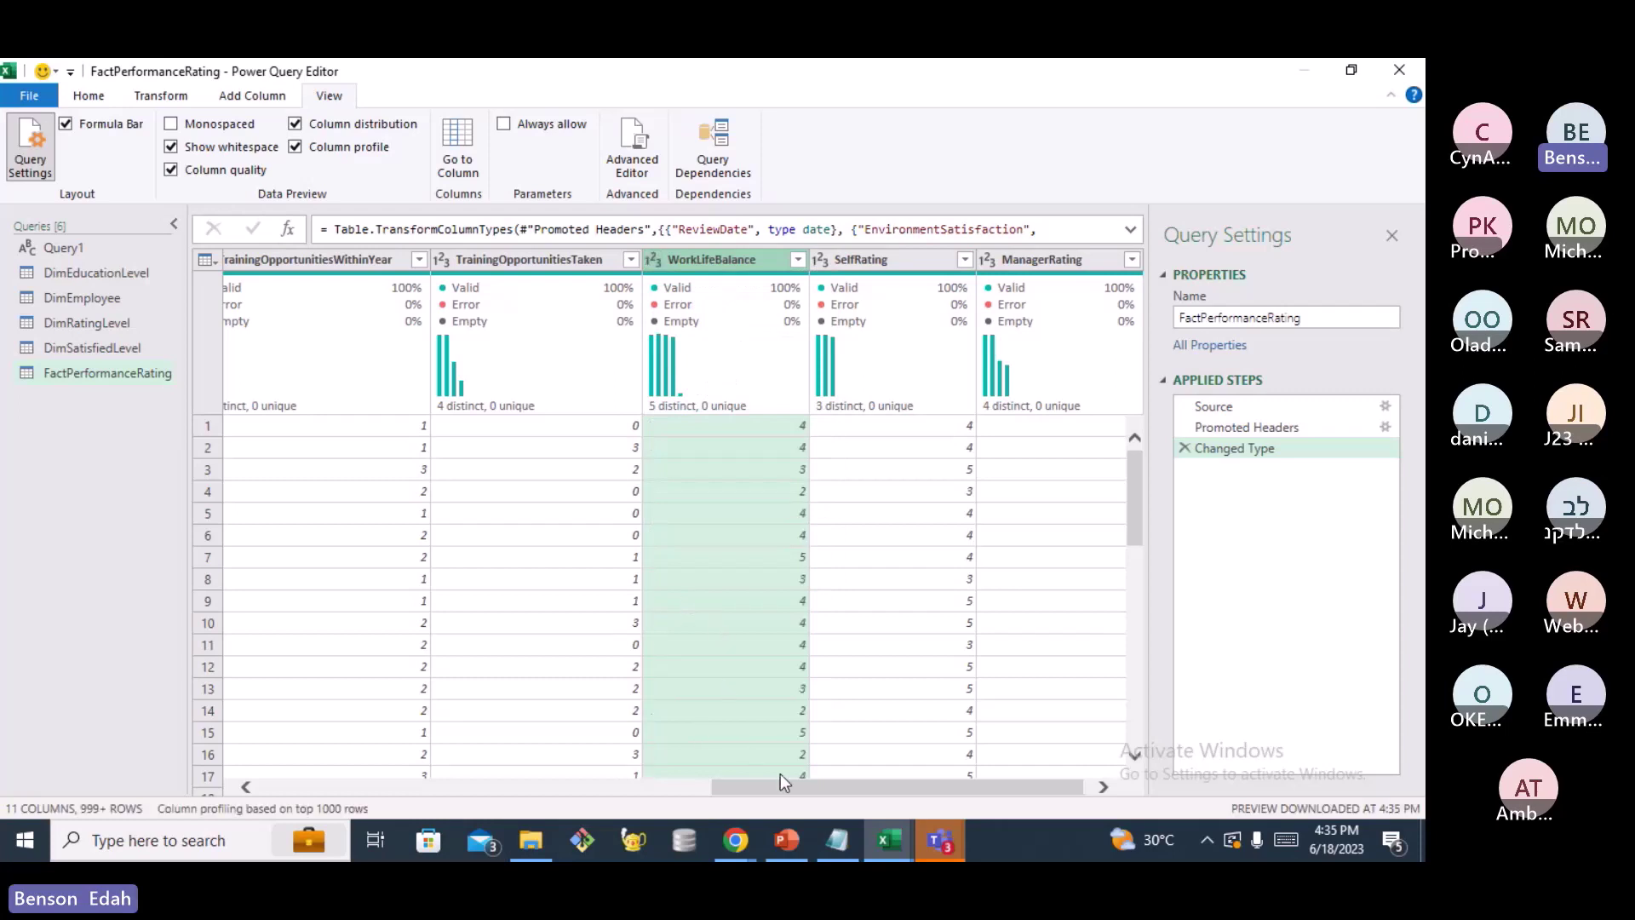
drag(790, 789, 391, 783)
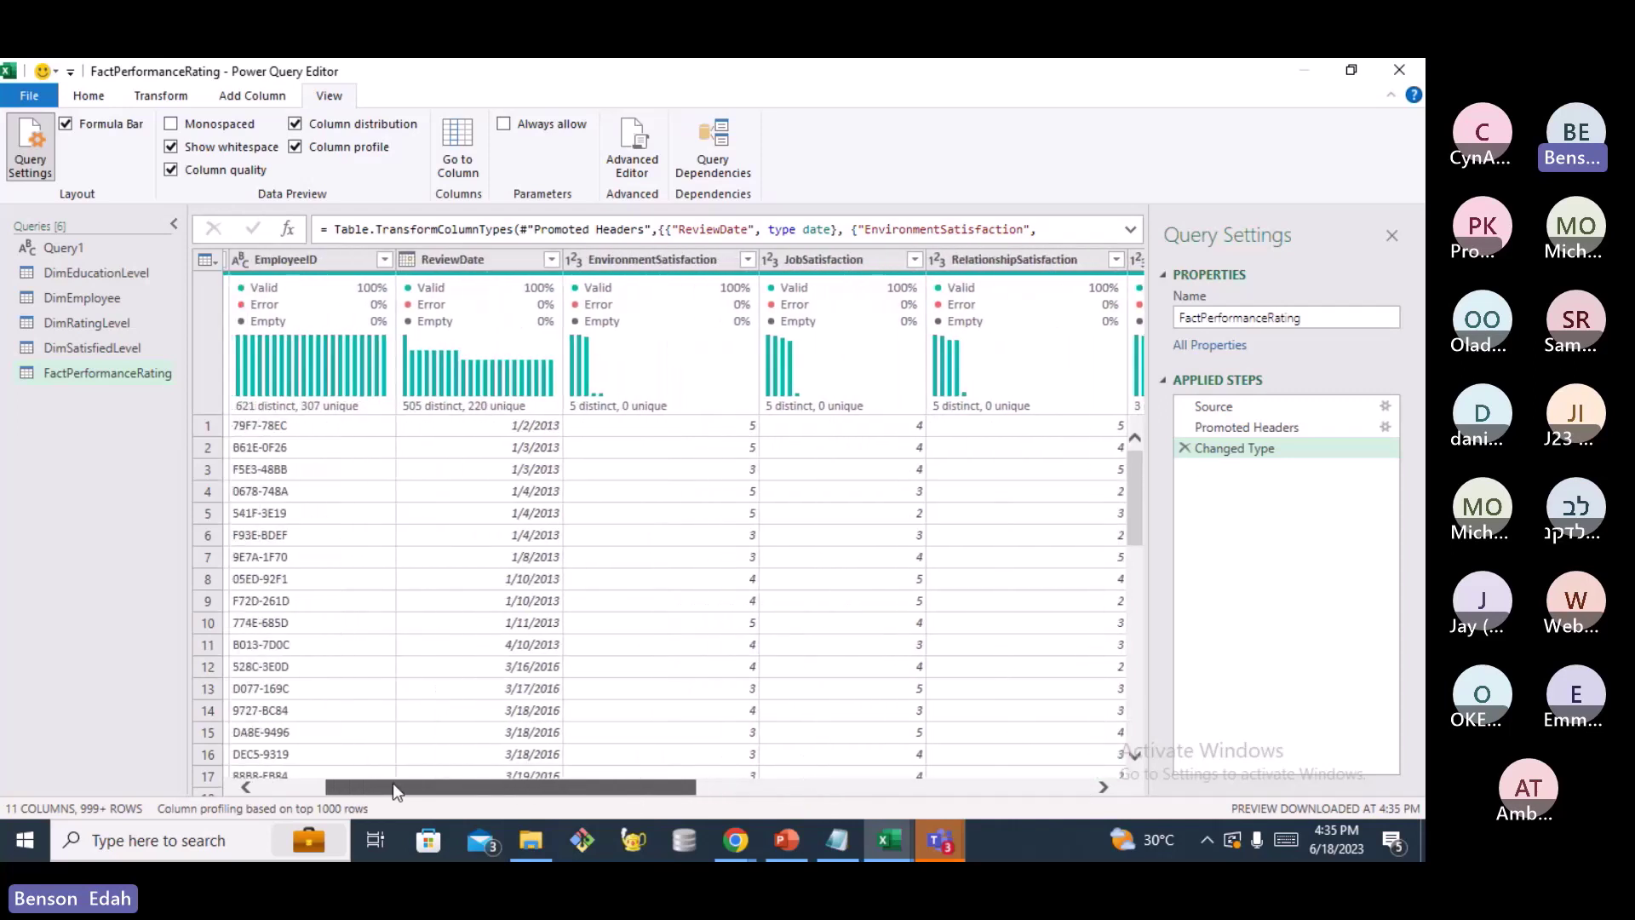
drag(392, 783, 392, 778)
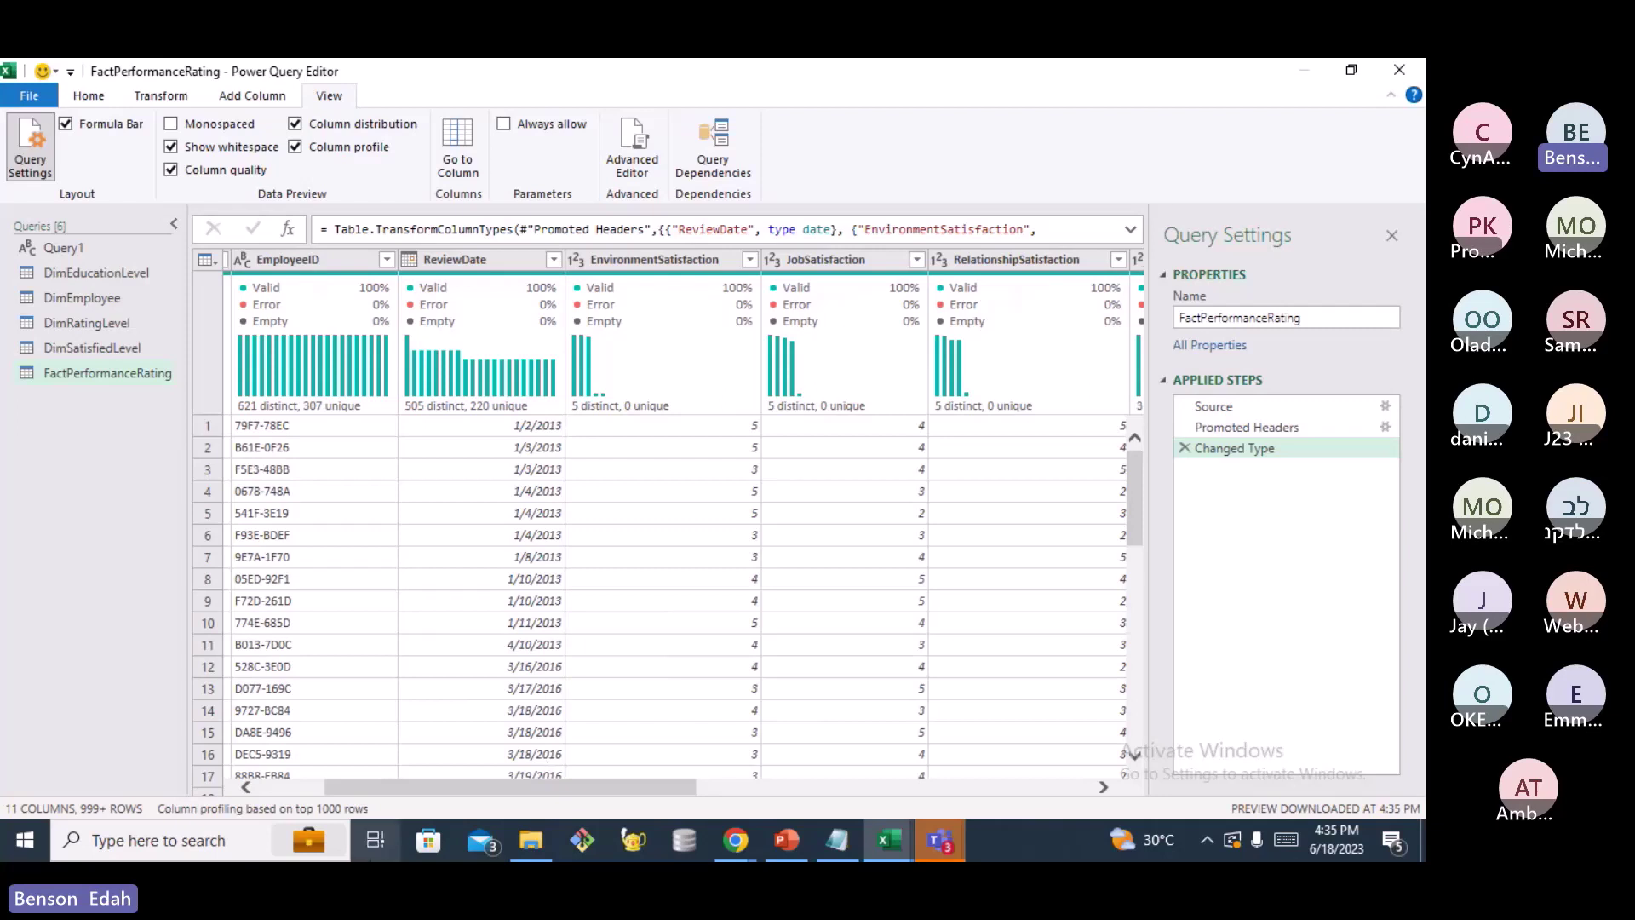
click(394, 776)
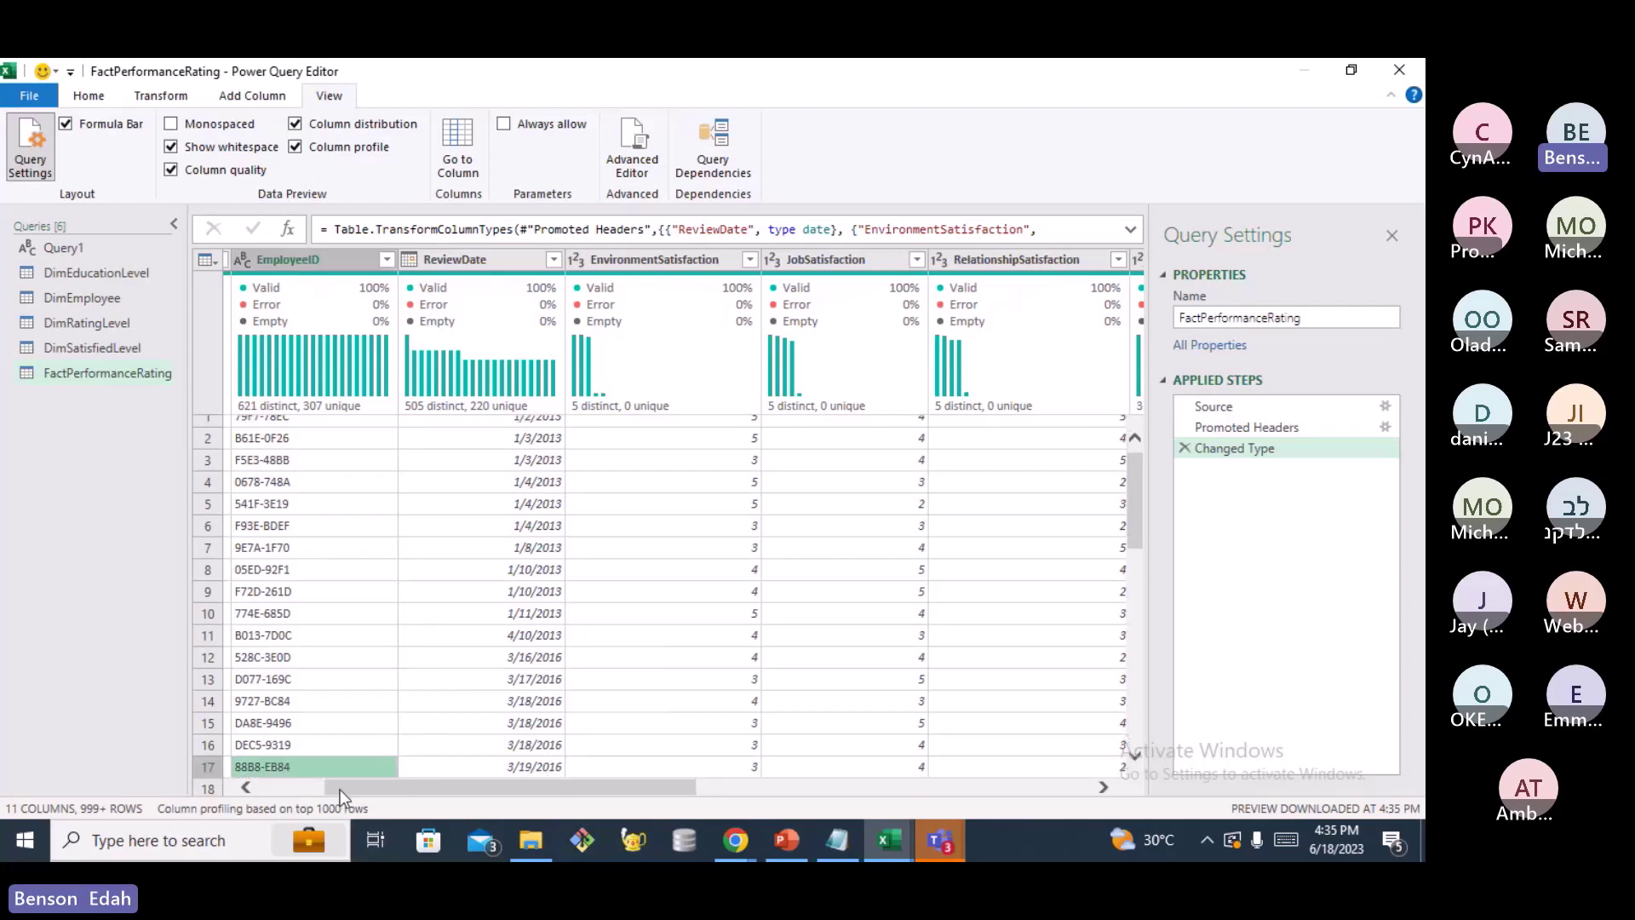
drag(425, 656, 933, 692)
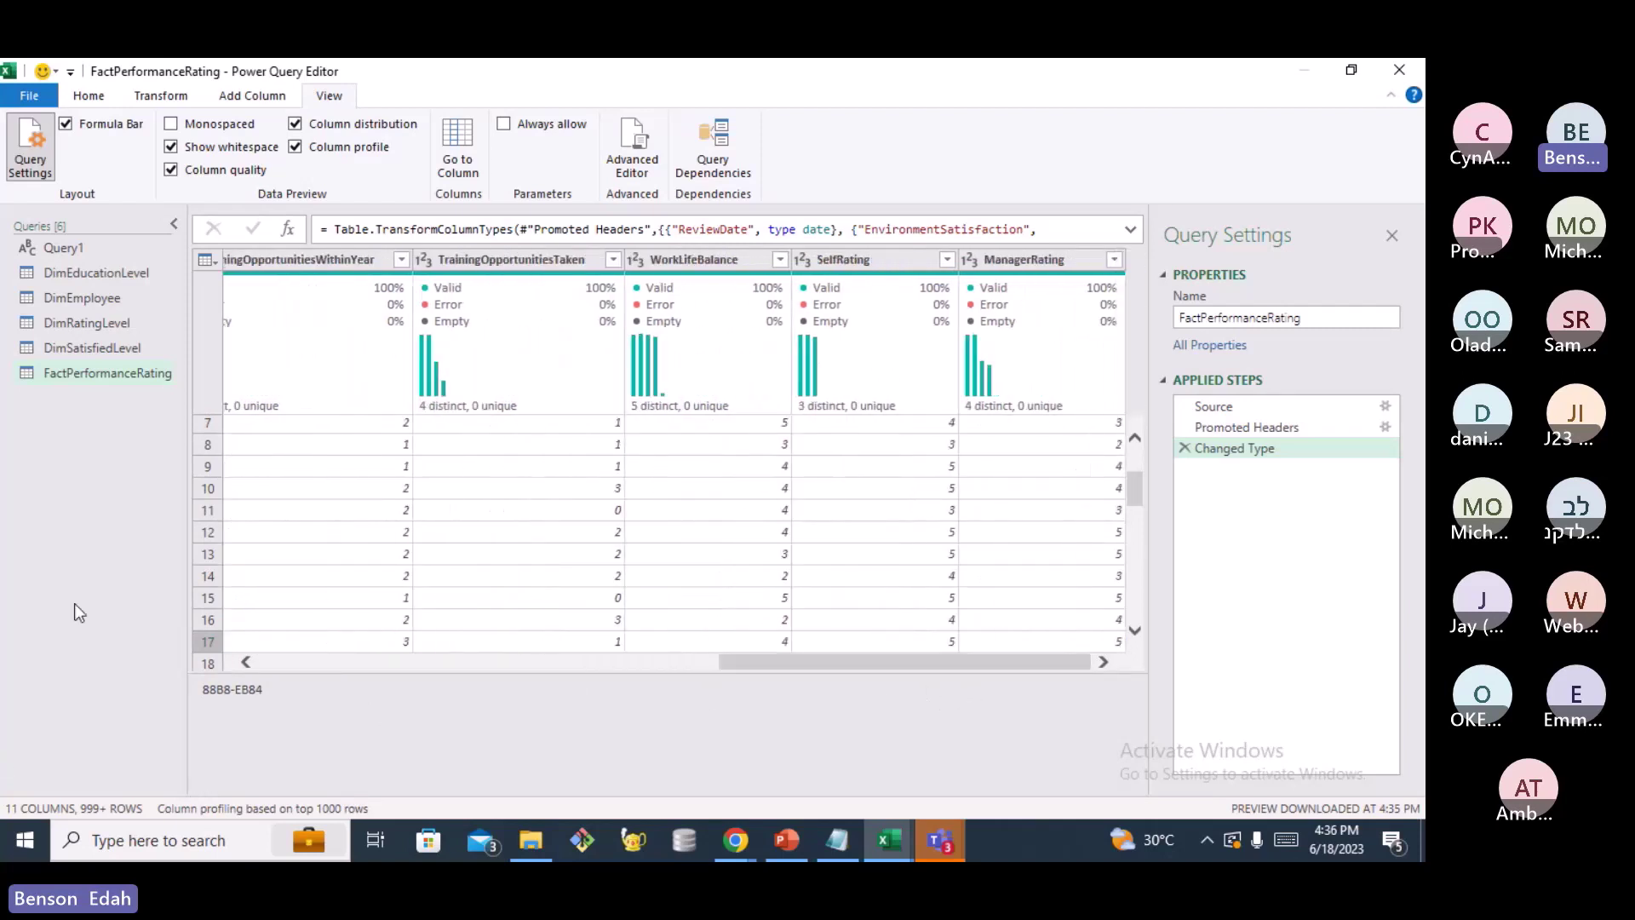
Start a Text/CSV new query by mistake and cancel it
right_click(58, 417)
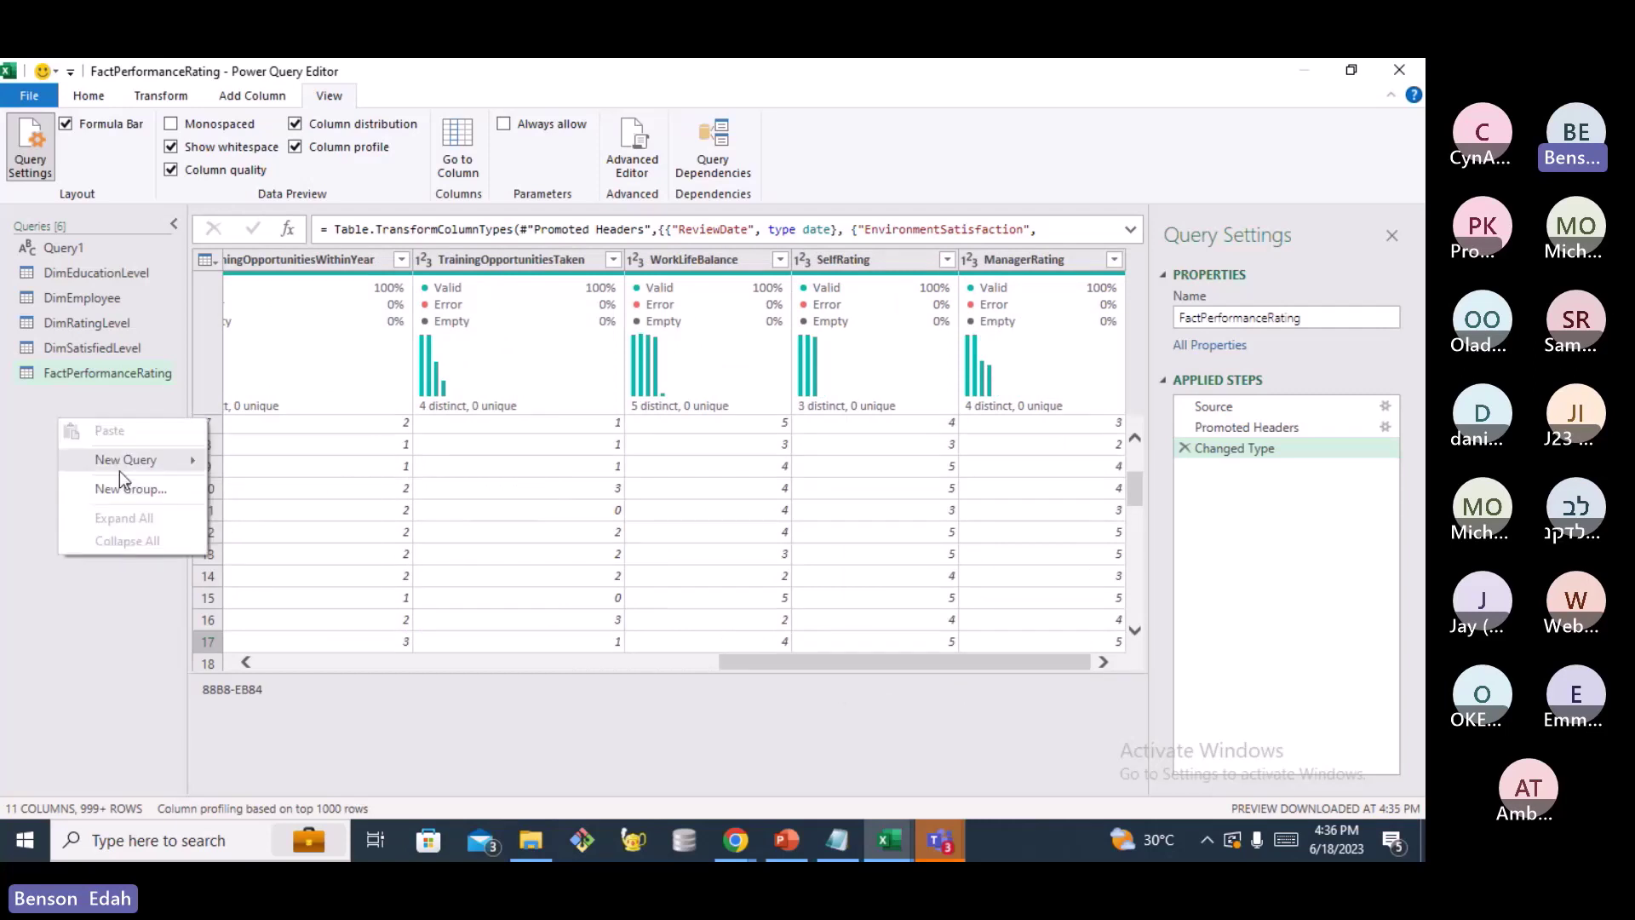
mouse_move(122, 460)
mouse_move(251, 464)
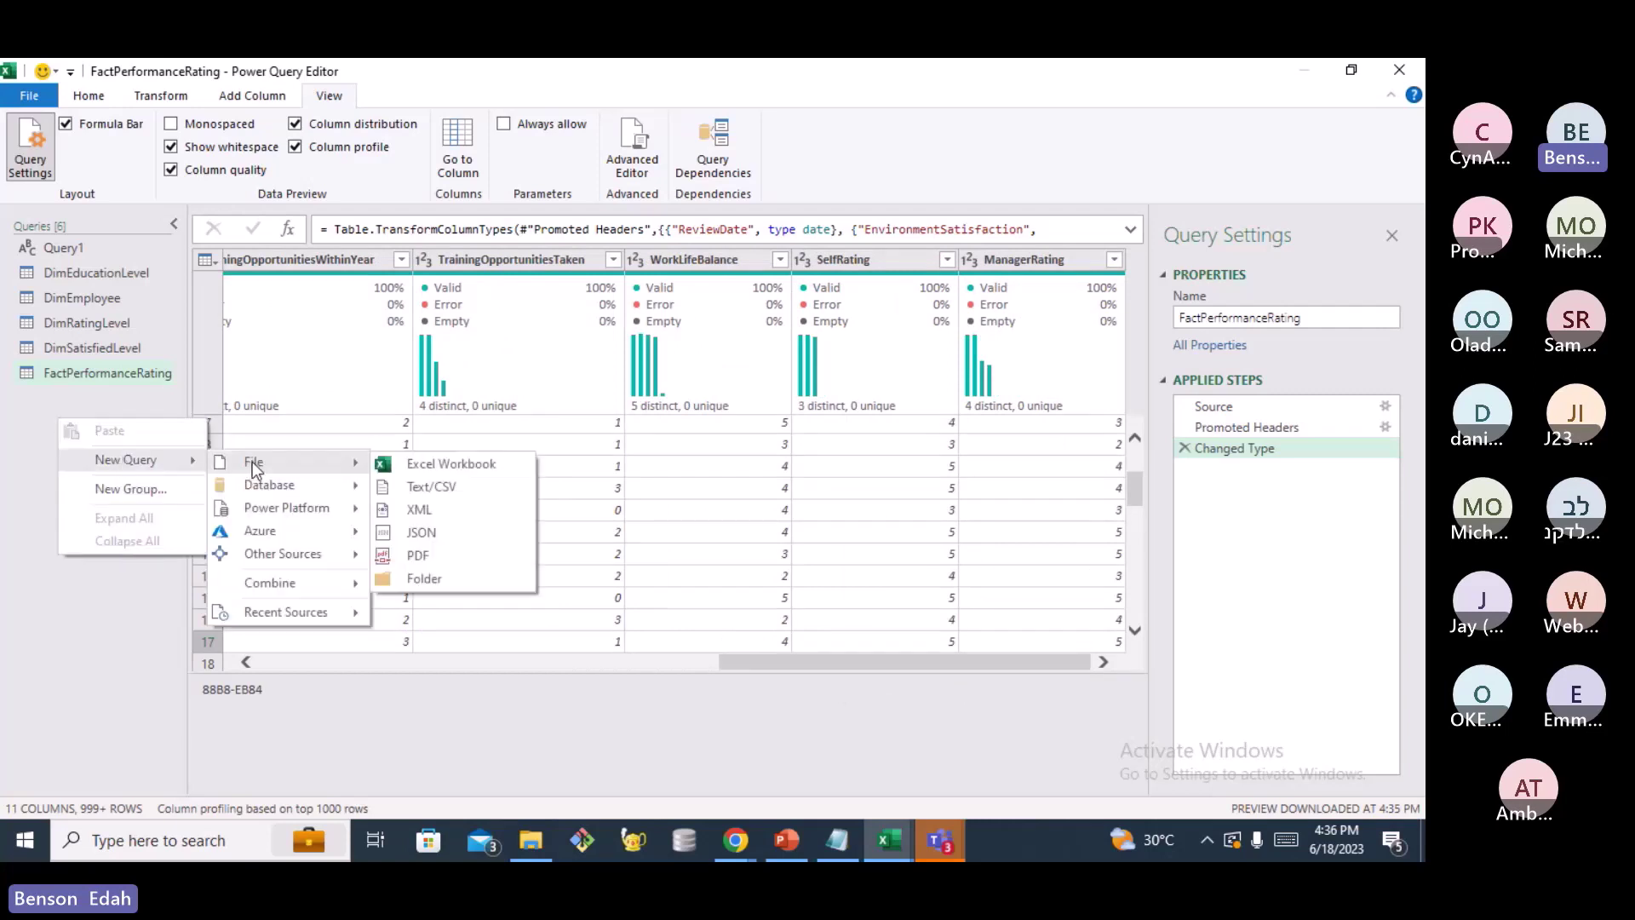
click(462, 488)
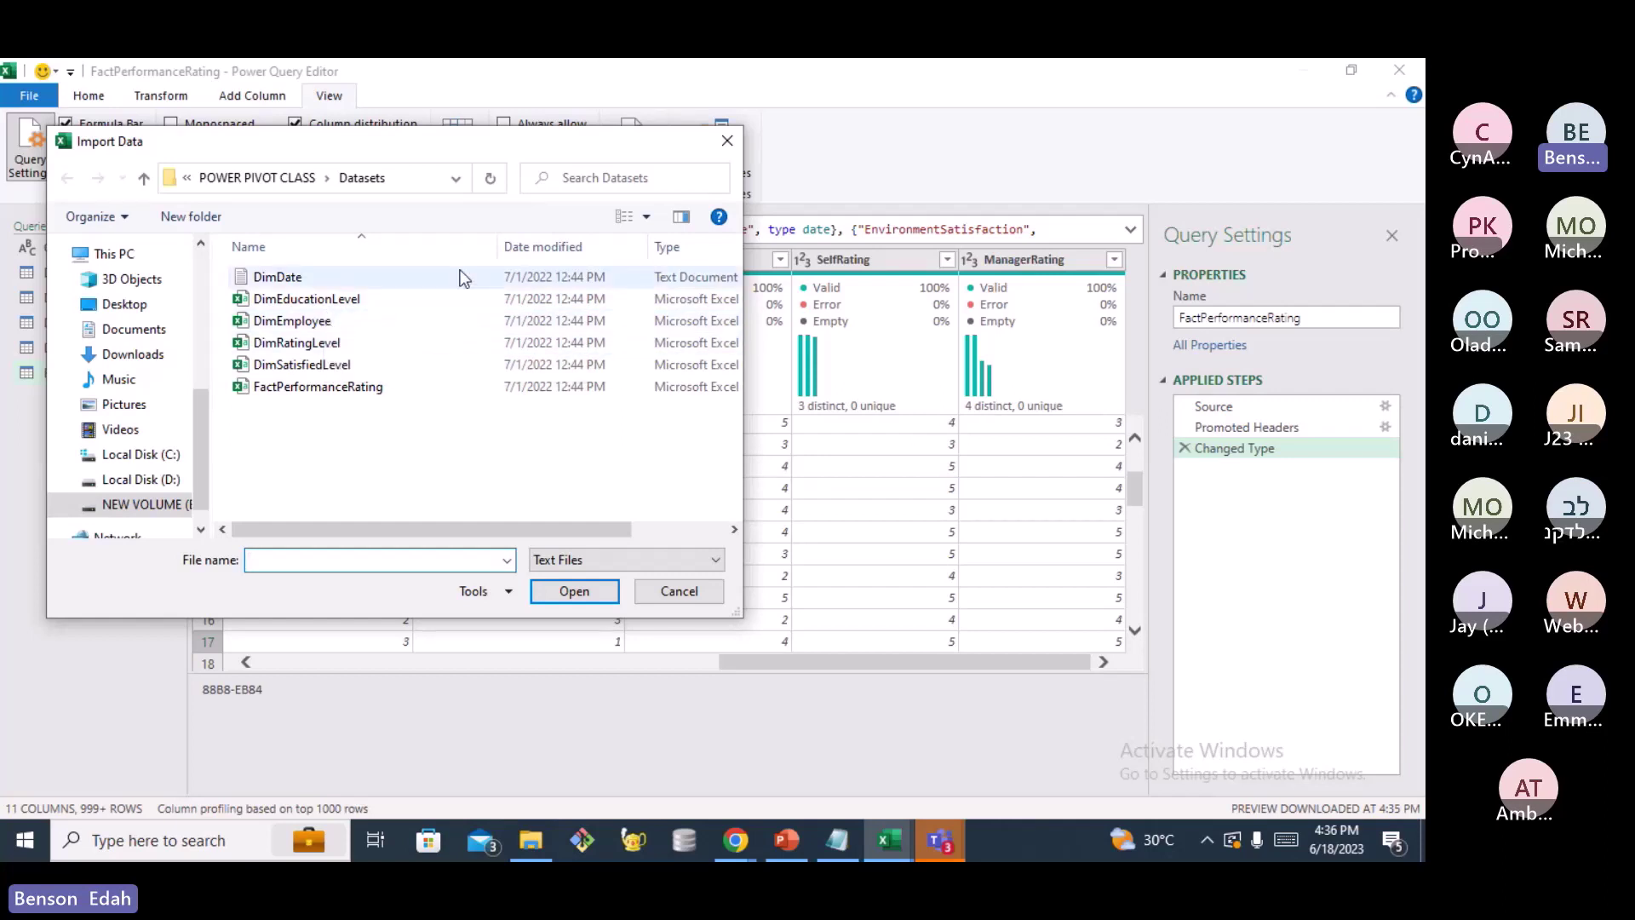
click(728, 141)
Import the DimDate workbook as a new Excel Workbook query
right_click(68, 451)
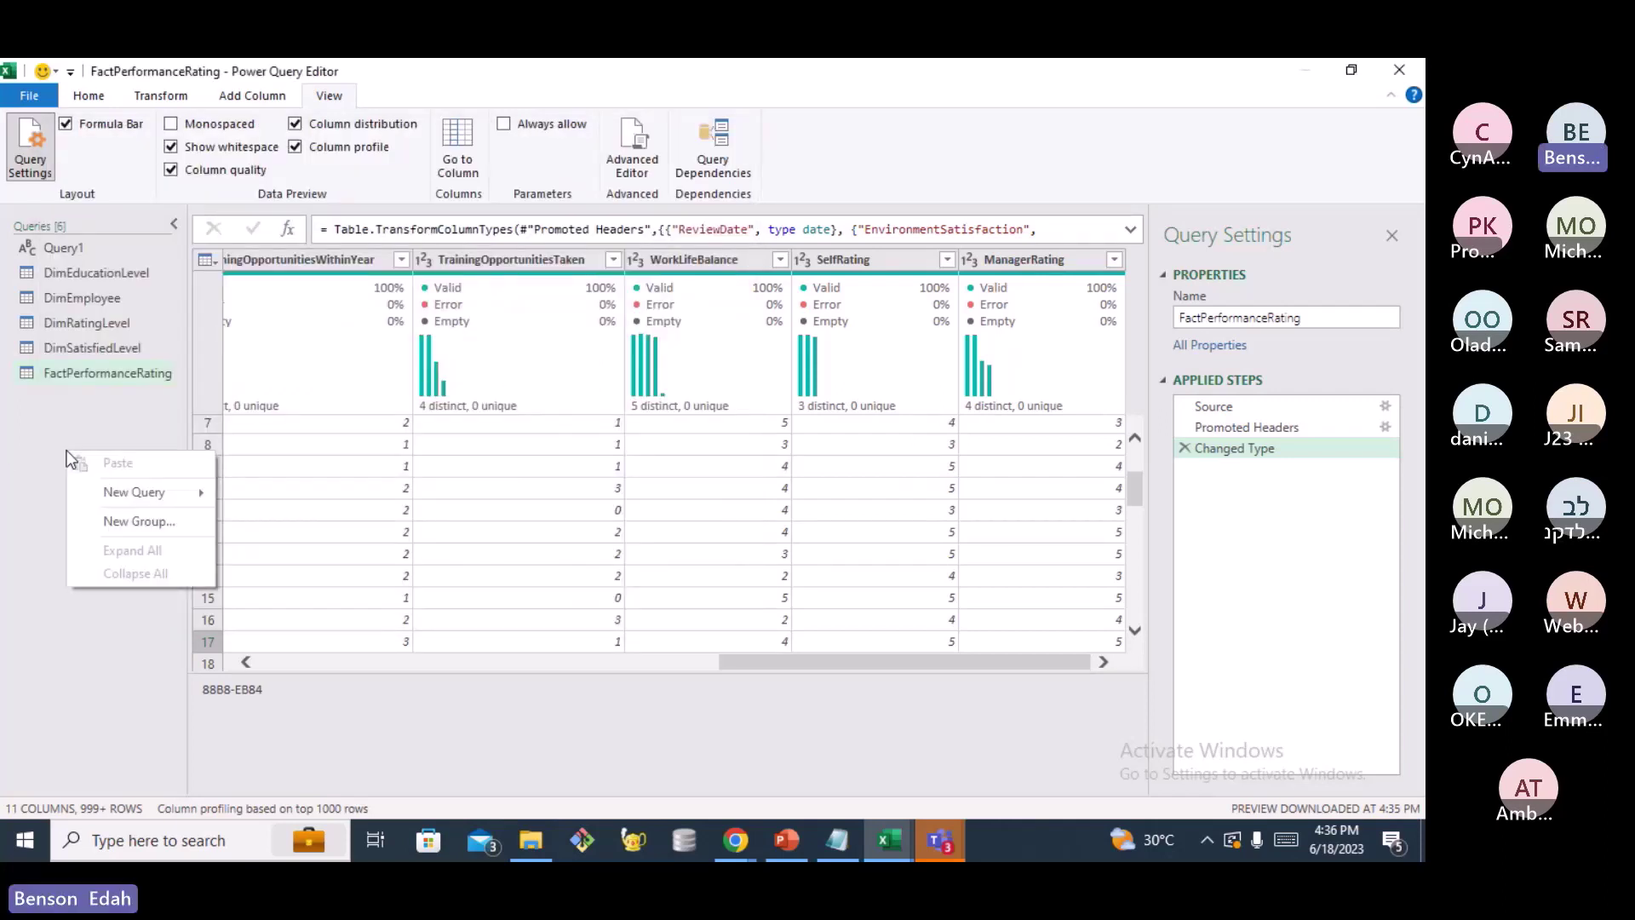
mouse_move(145, 483)
mouse_move(264, 494)
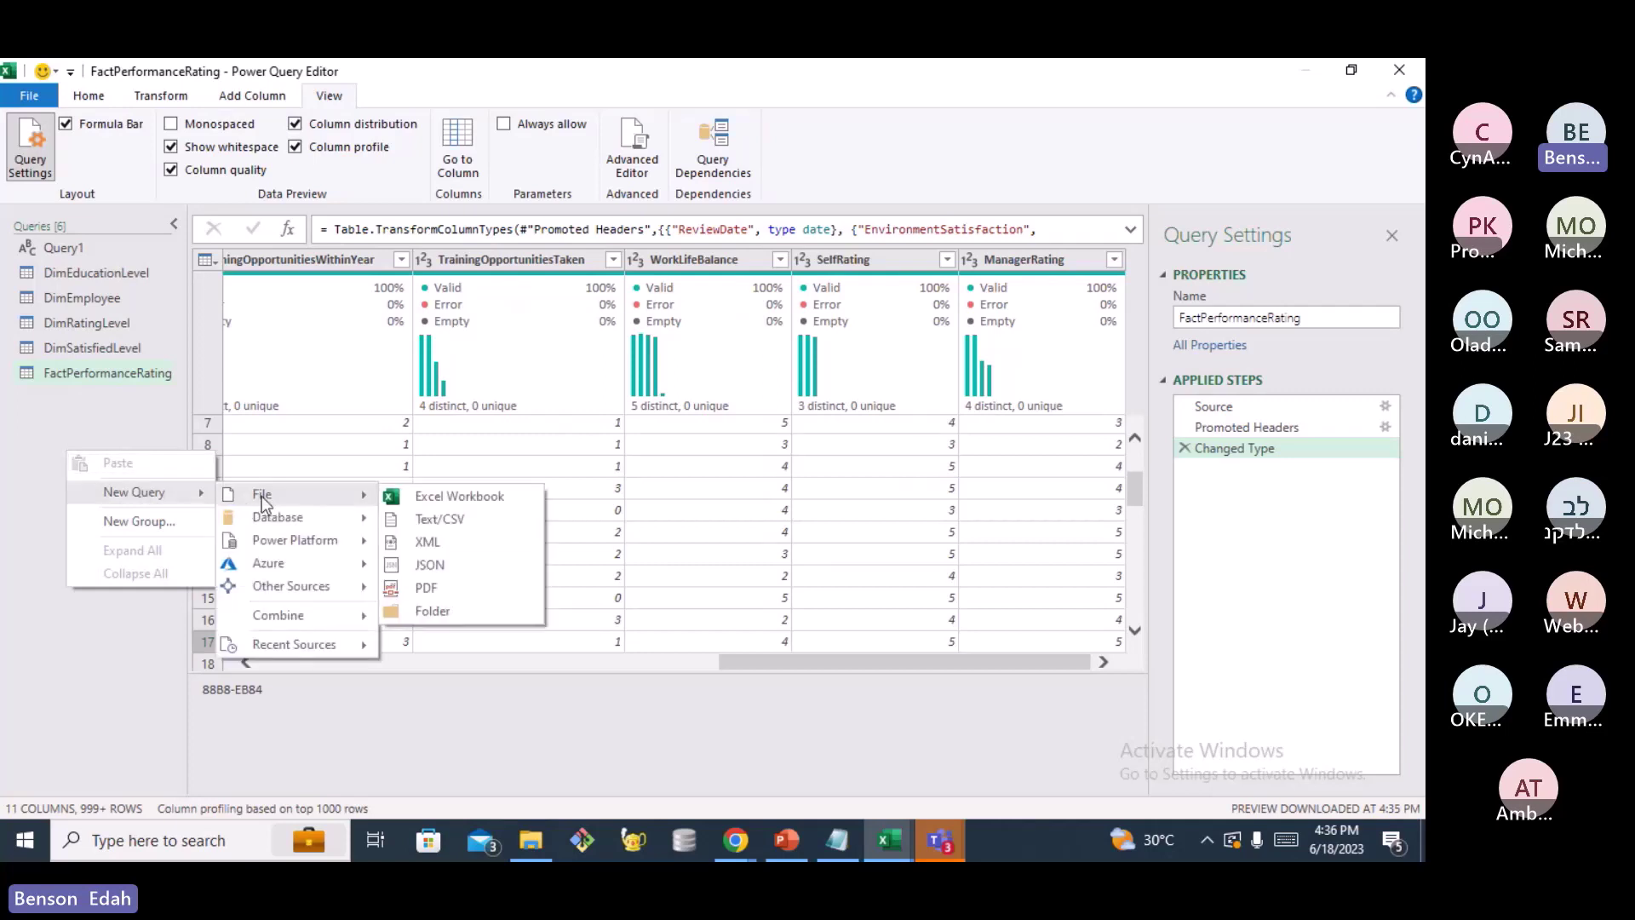
click(443, 495)
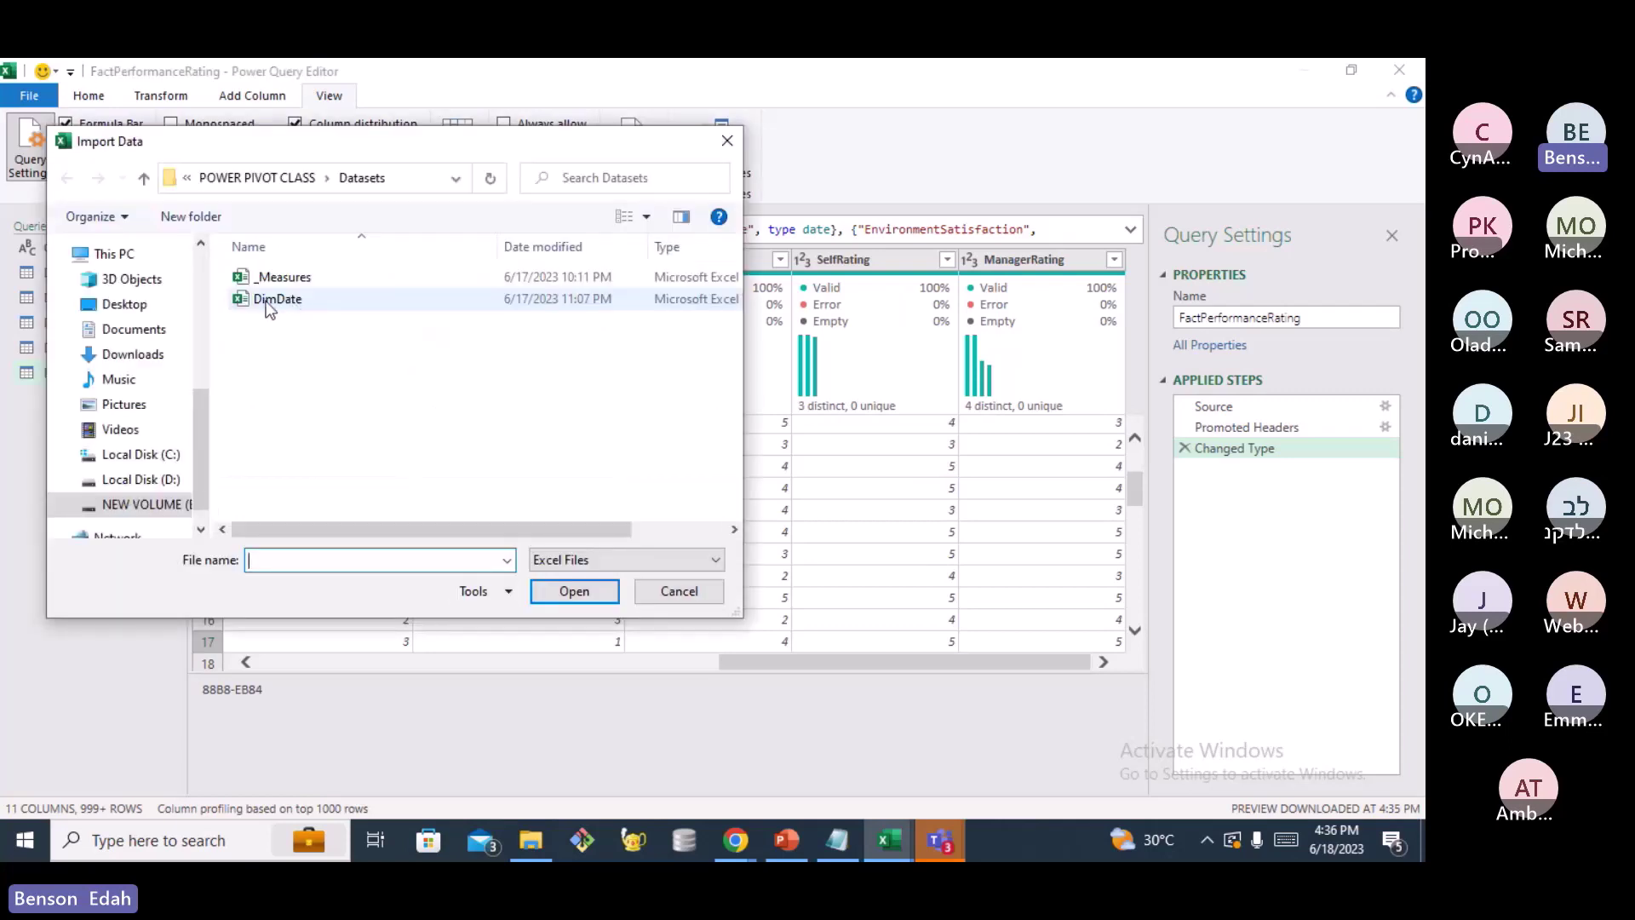
click(271, 301)
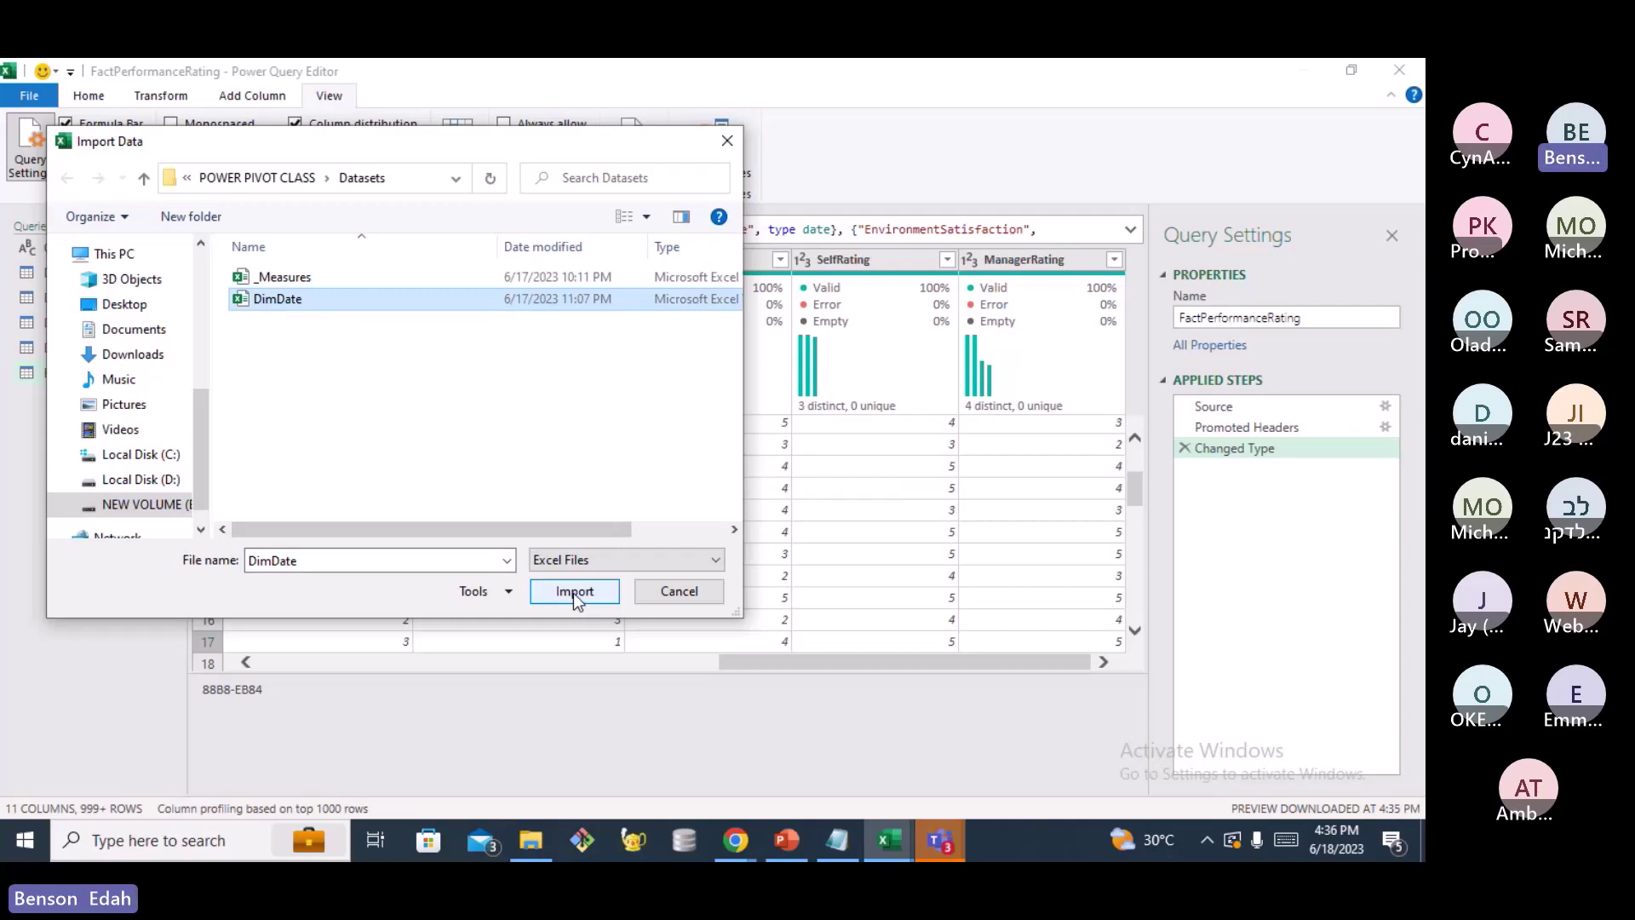
click(574, 593)
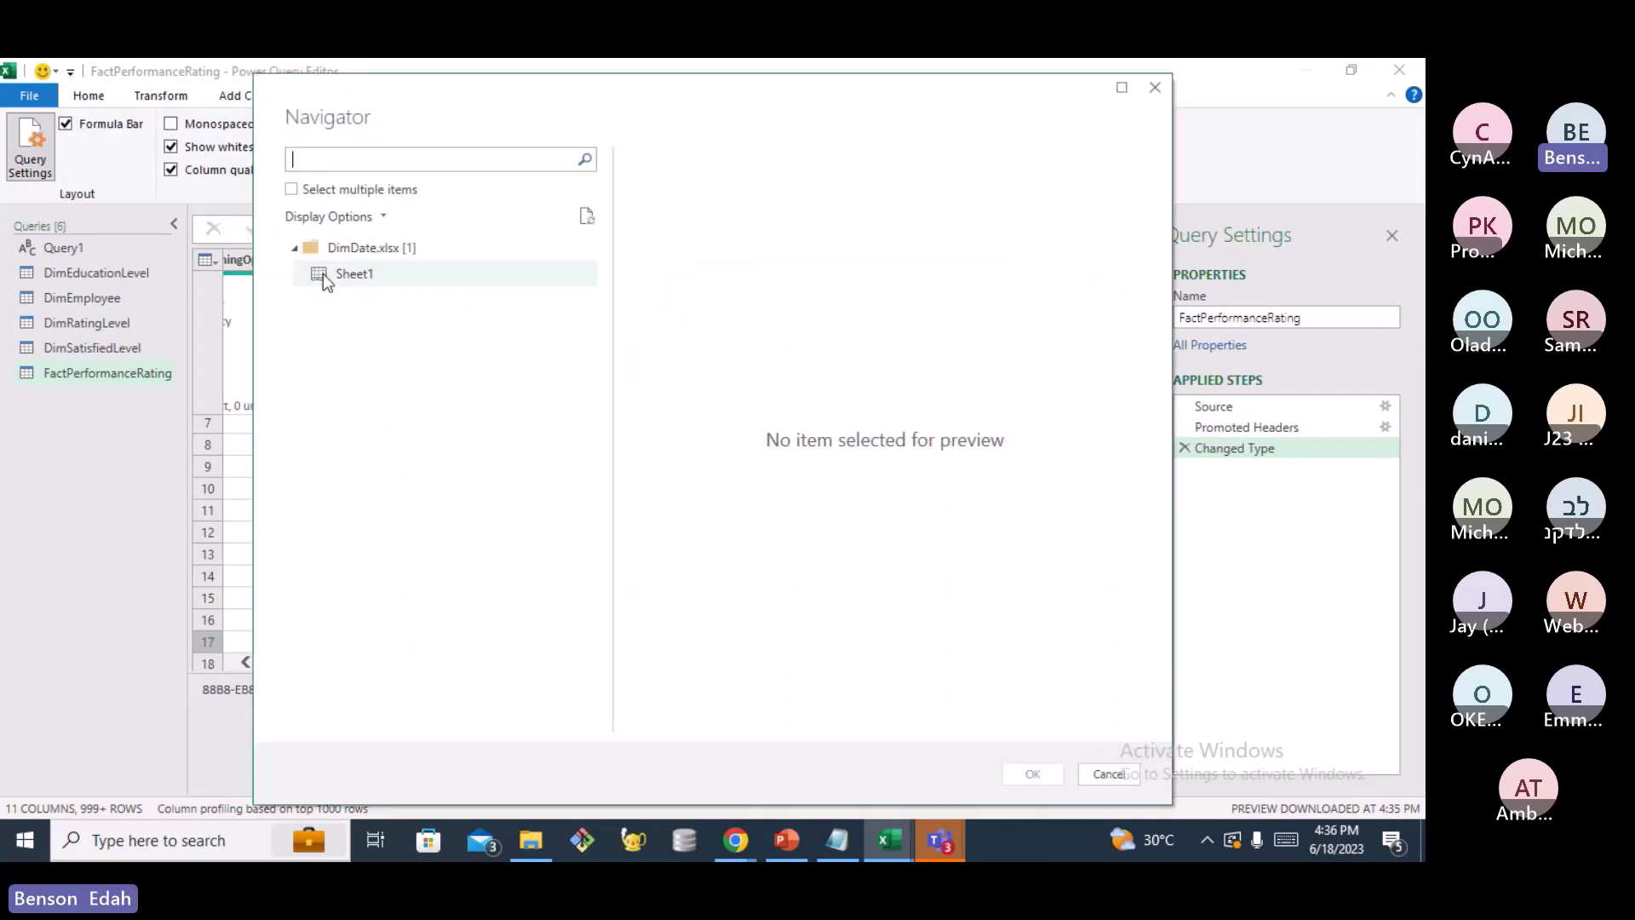
Load the Sheet1 table from DimDate.xlsx in the Navigator as a seventh query
click(324, 279)
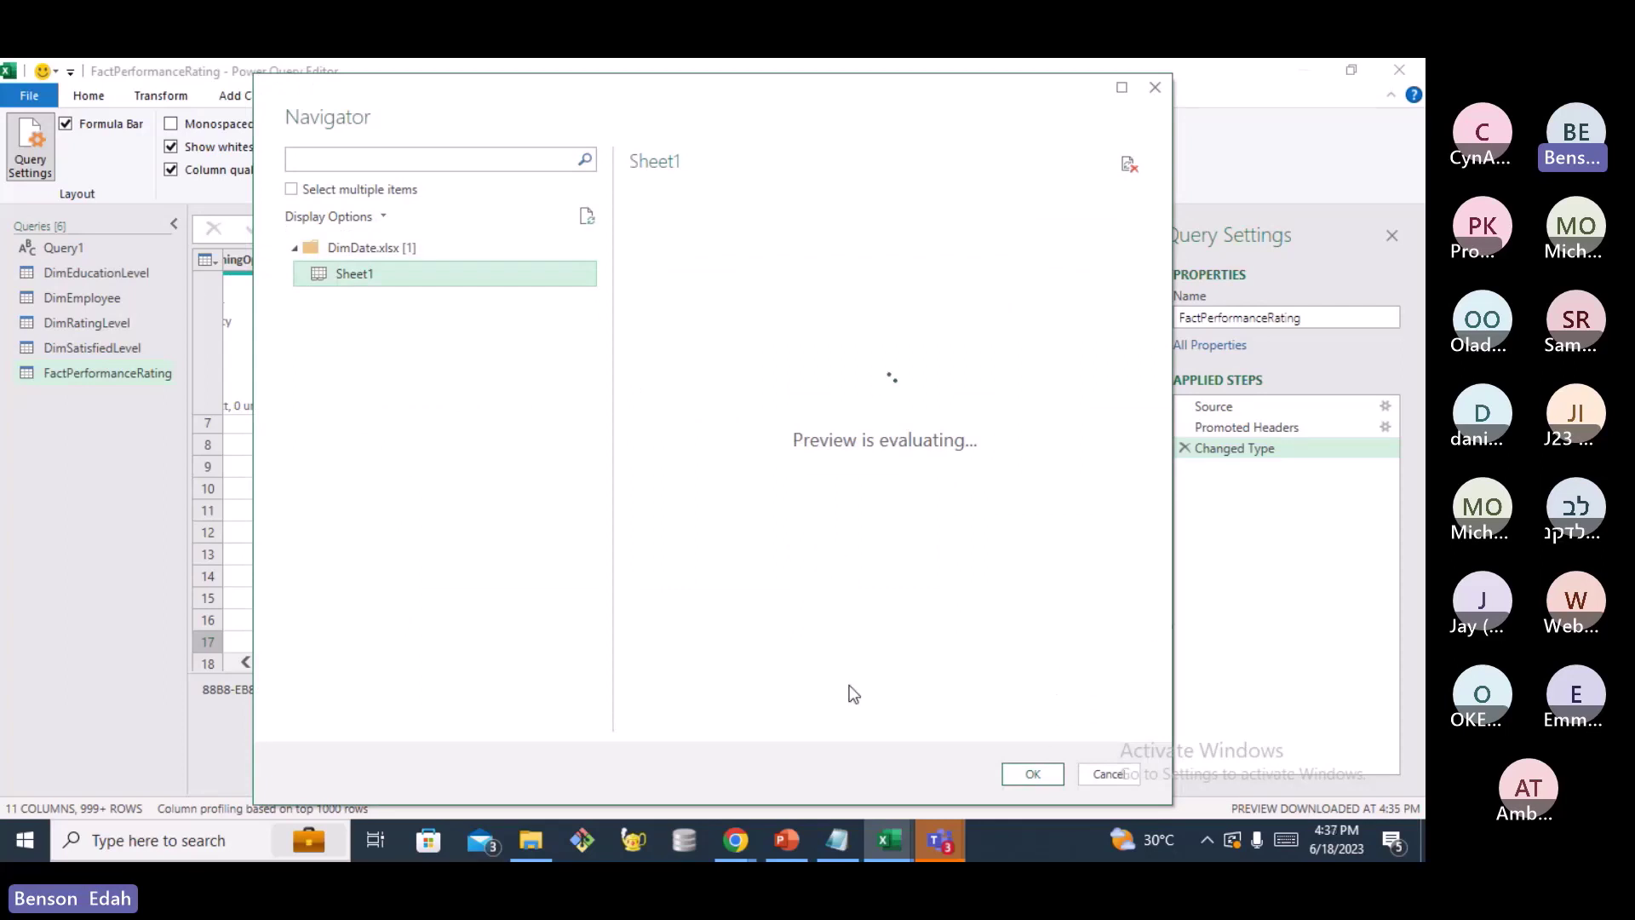
click(1040, 774)
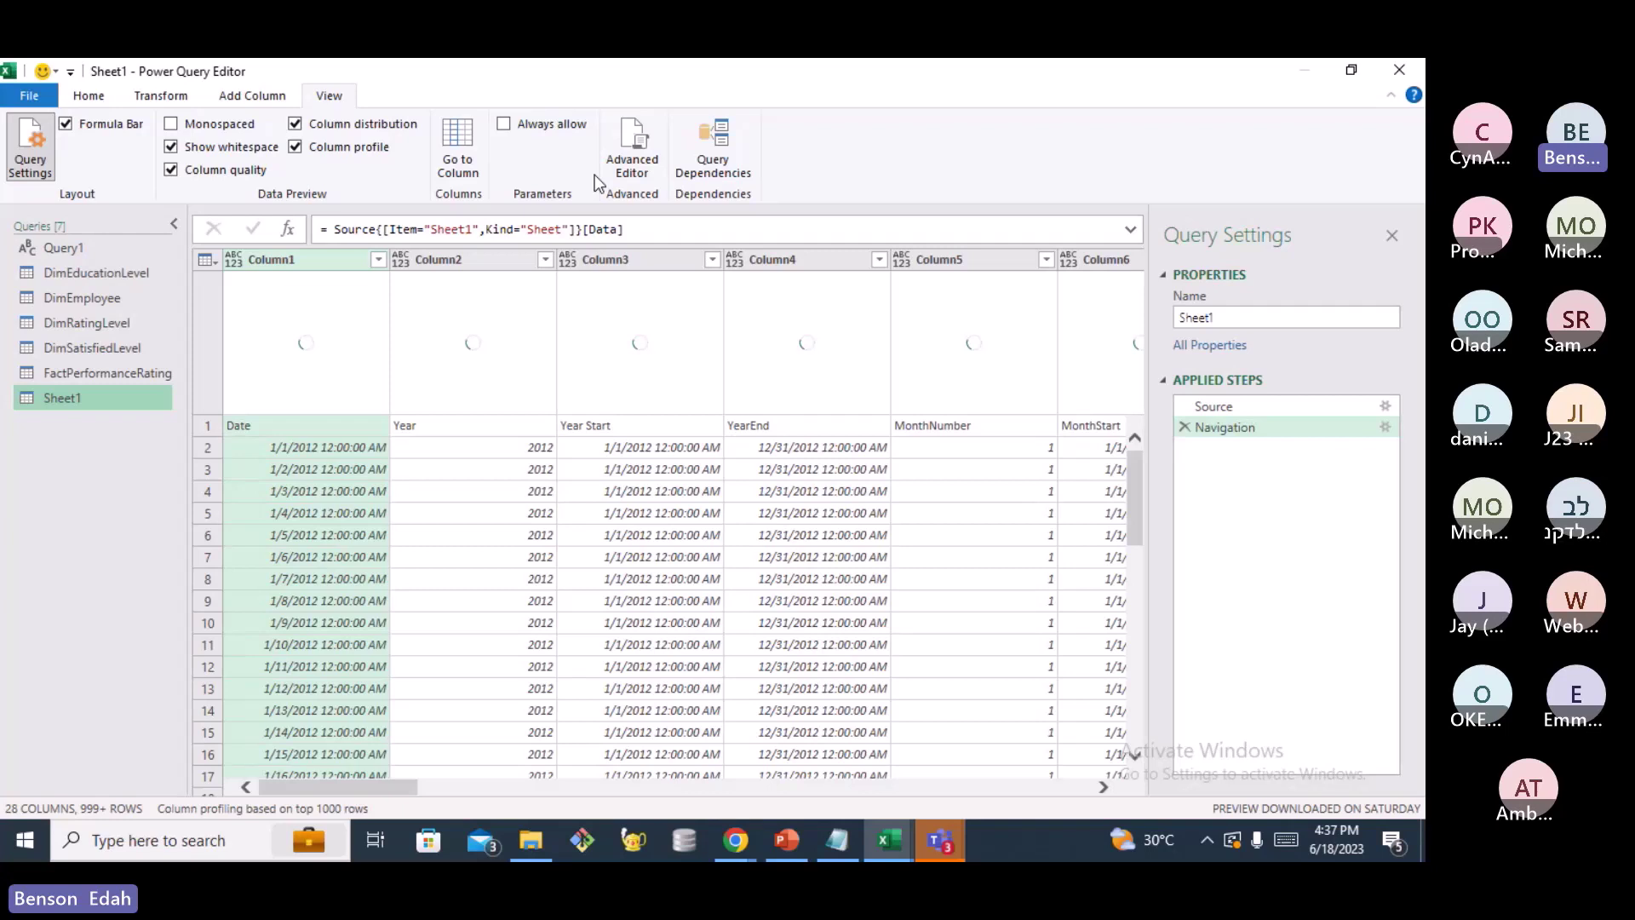
Promote Sheet1's first row to column headers such as Date, Year and MonthNumber
click(96, 99)
click(779, 147)
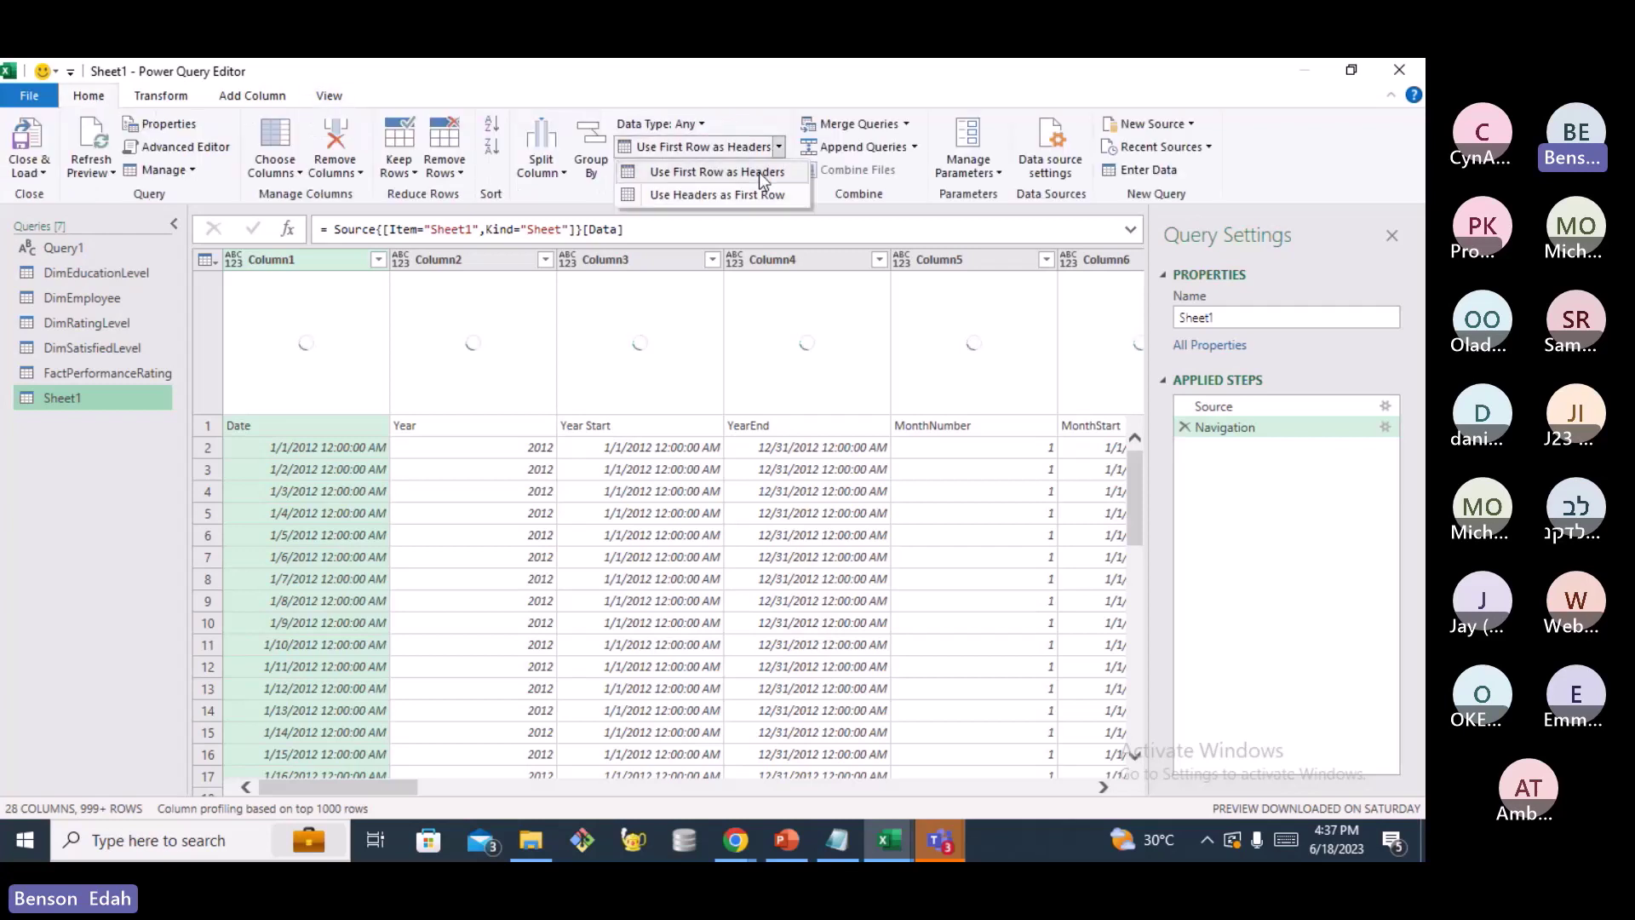
click(759, 172)
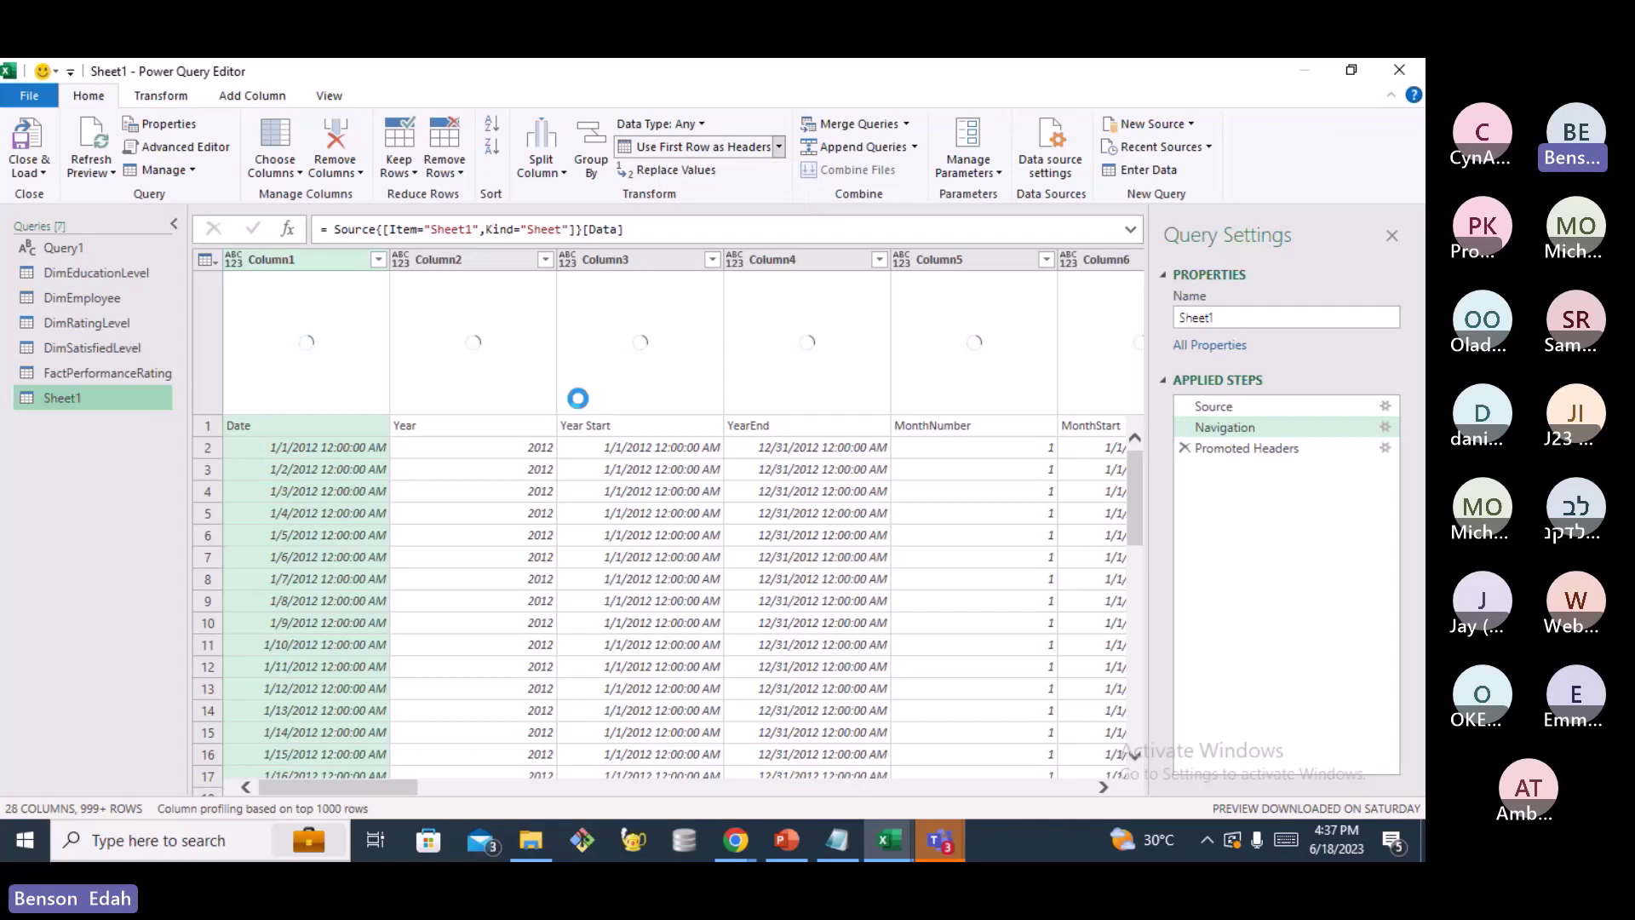
Rename the Sheet1 query to DimDate
right_click(65, 397)
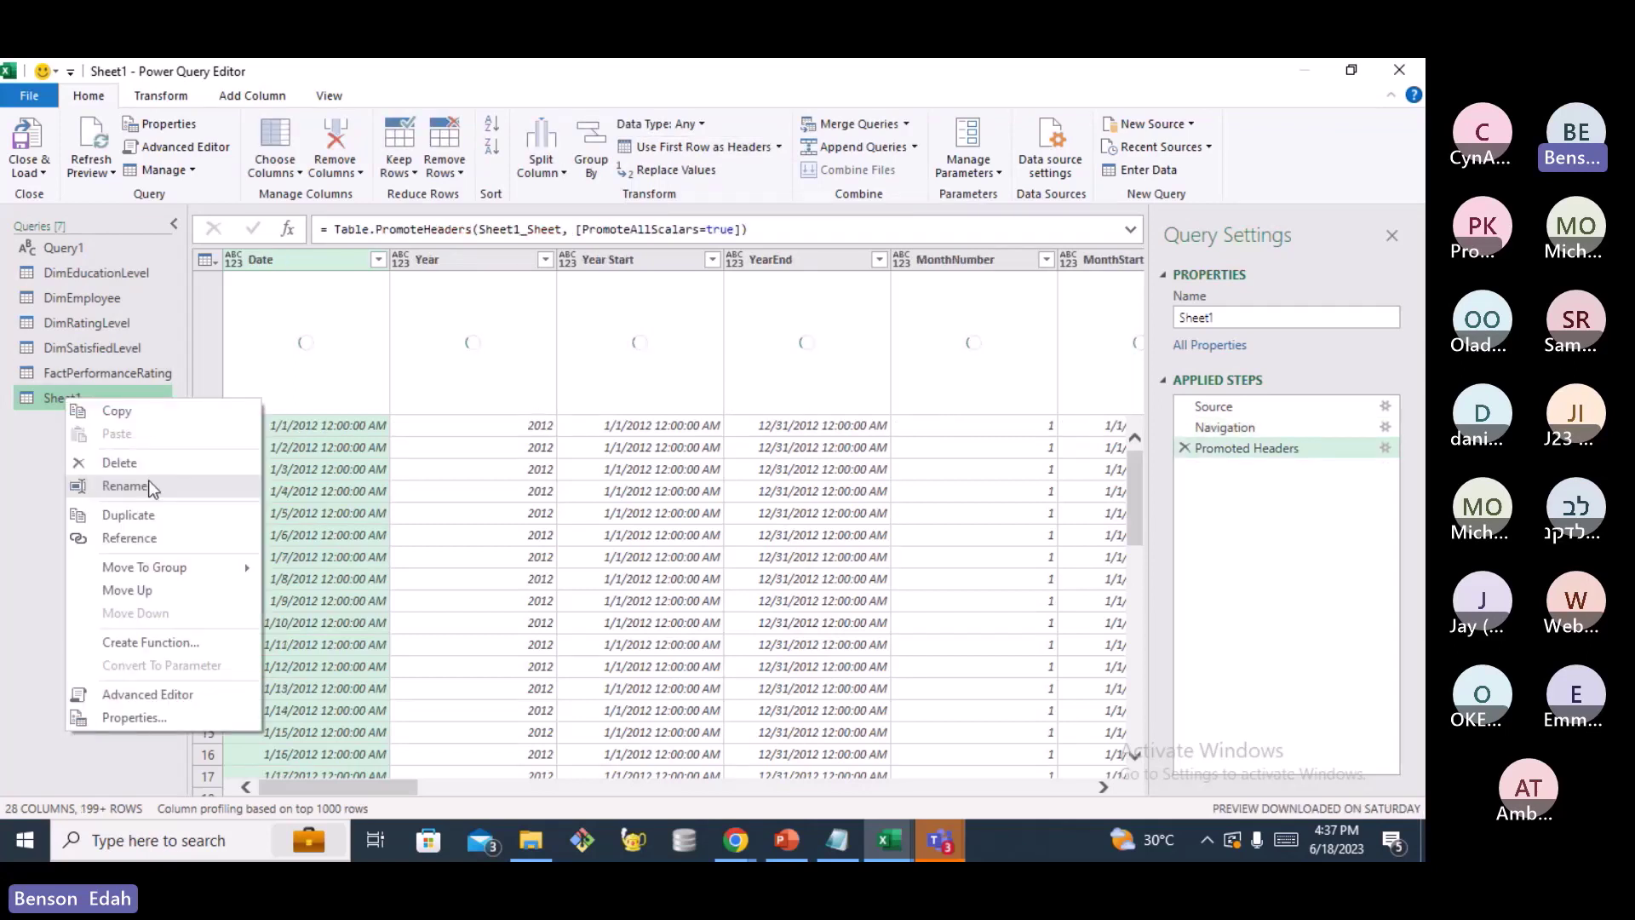
click(126, 487)
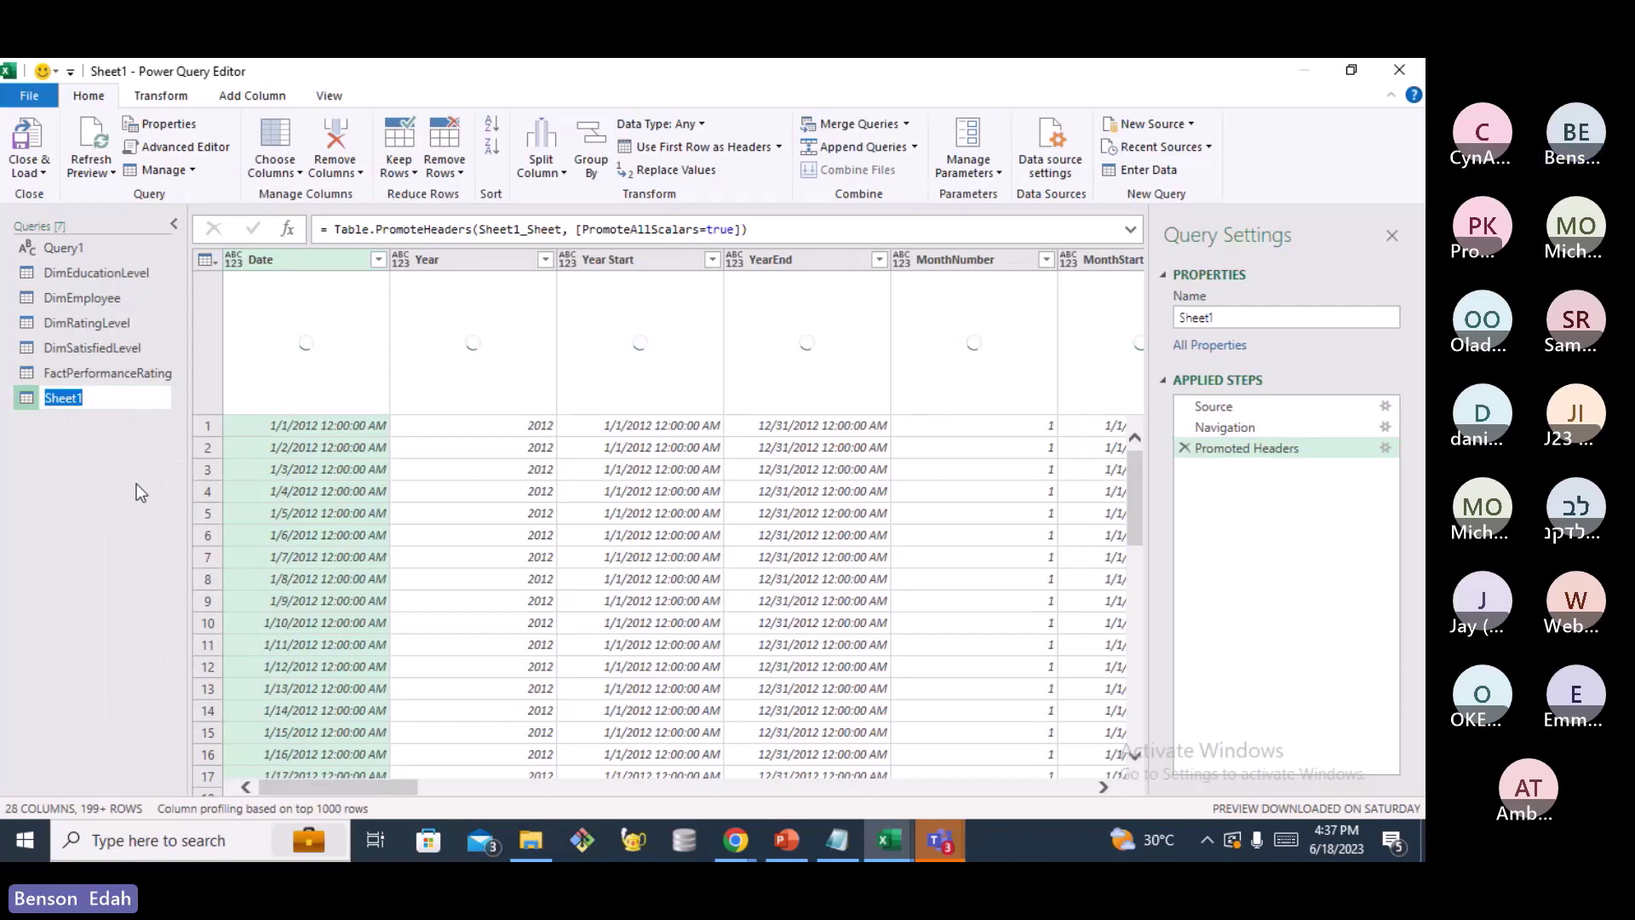
text(DimD)
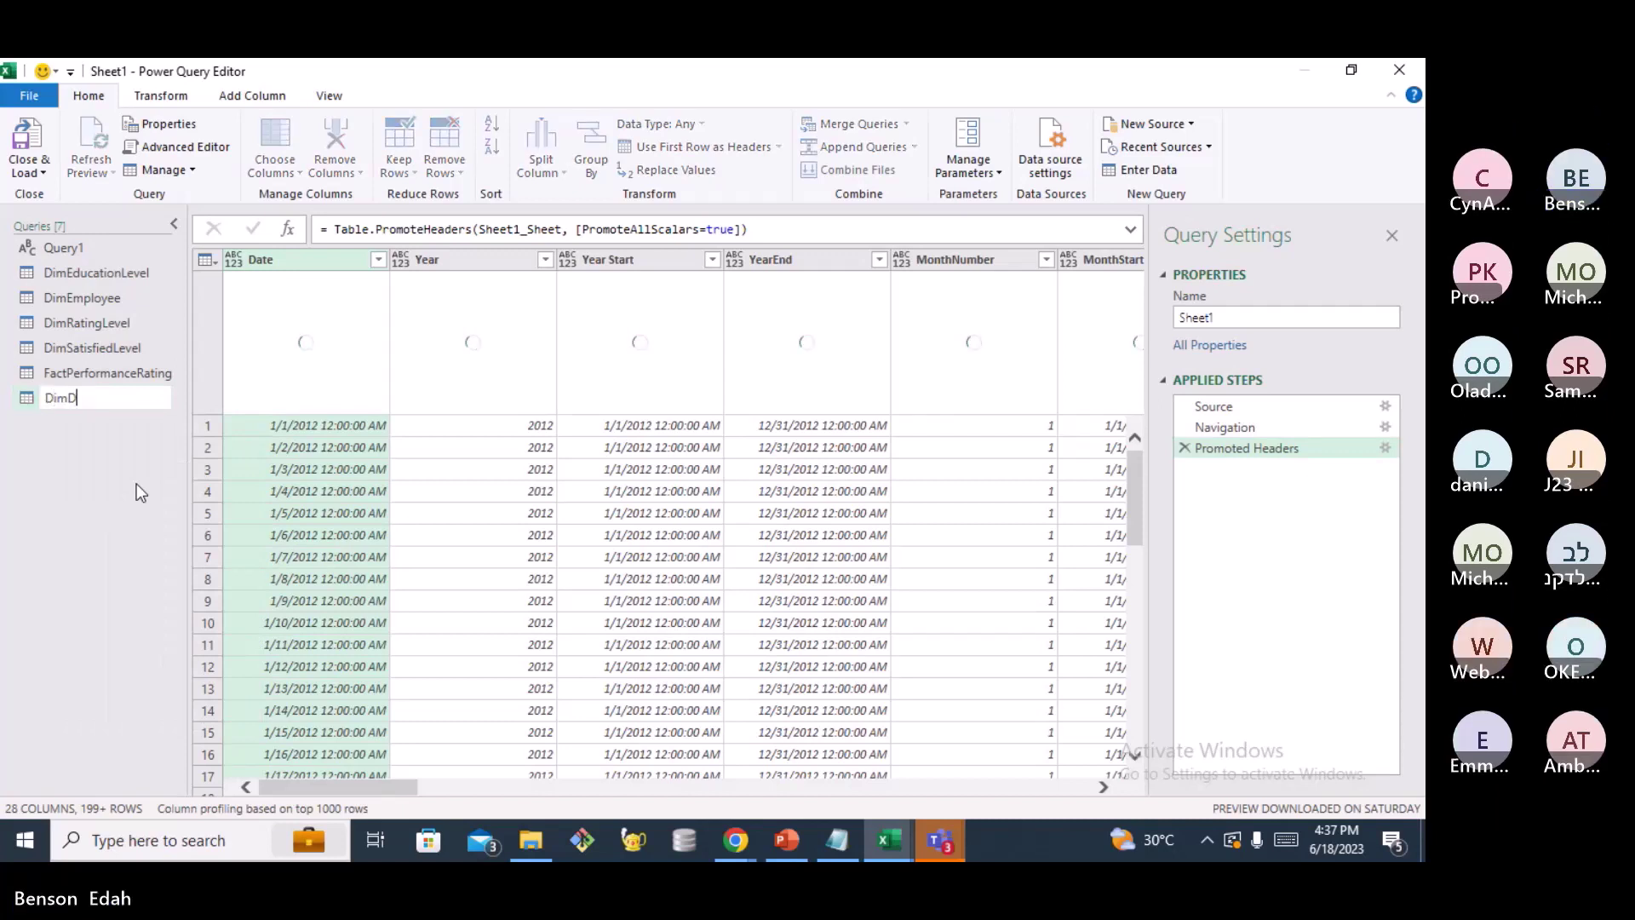
text(at)
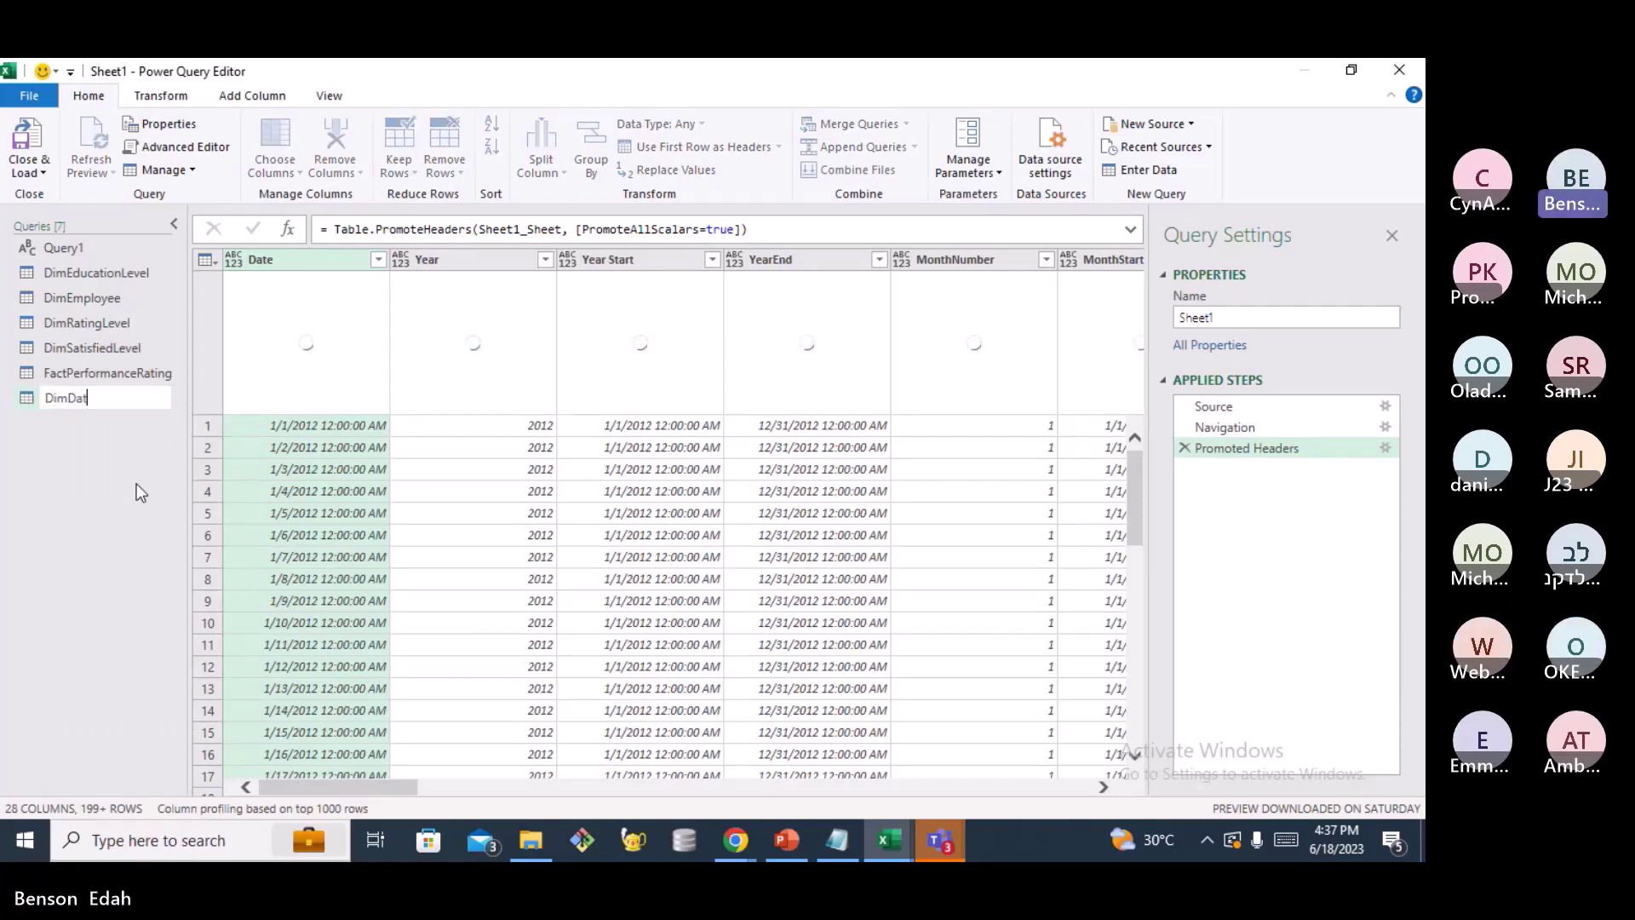
text(e)
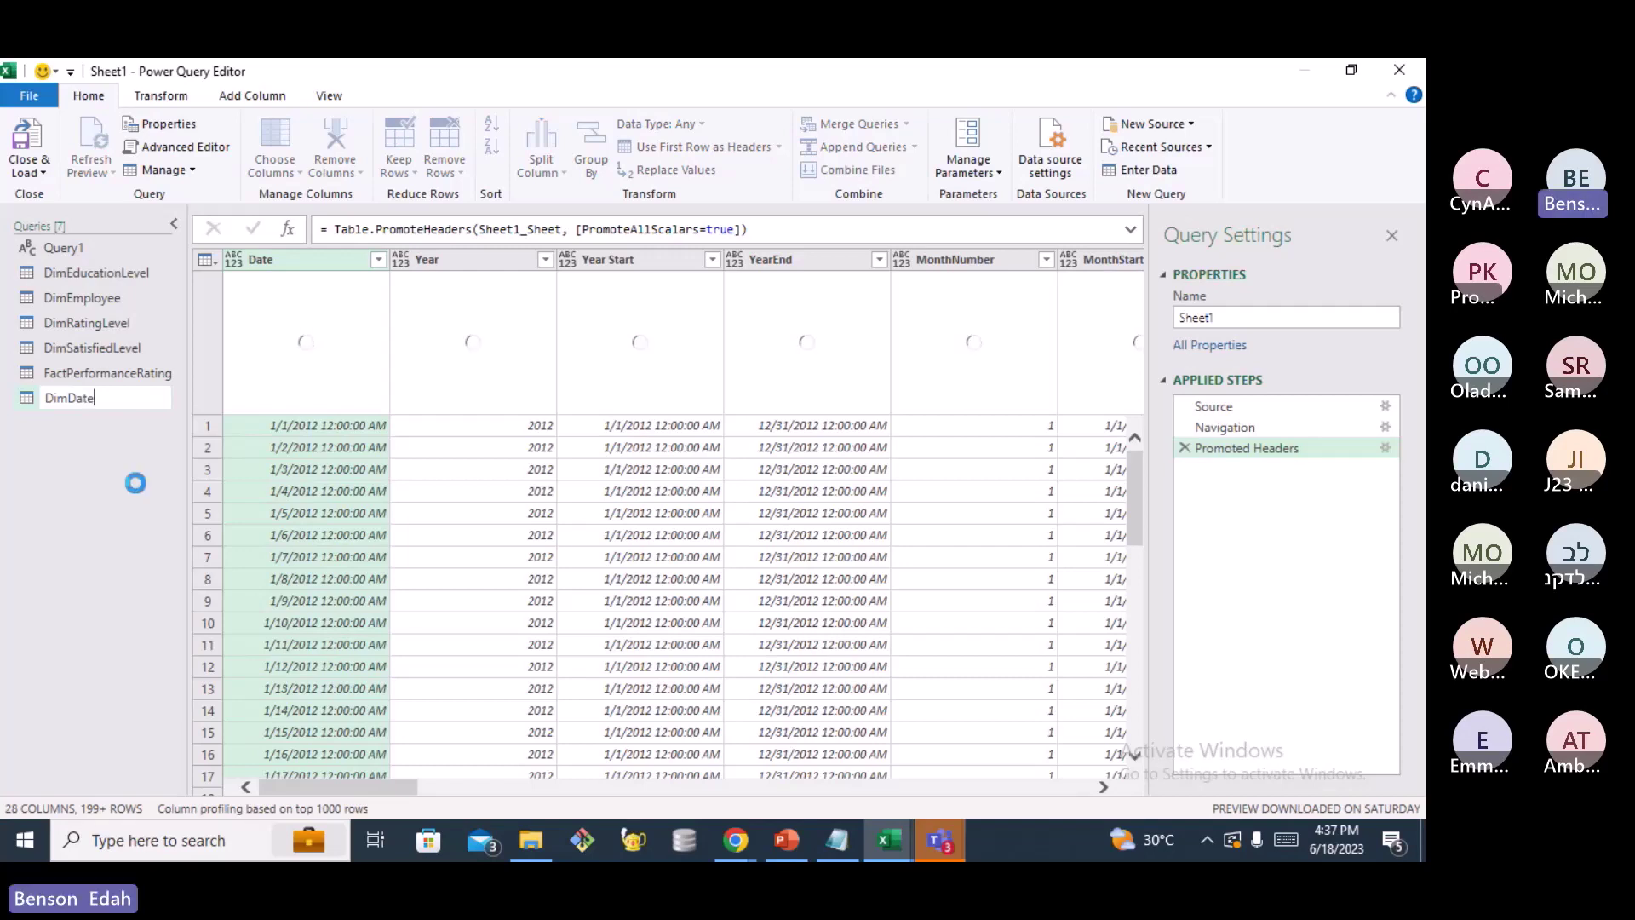
key(Return)
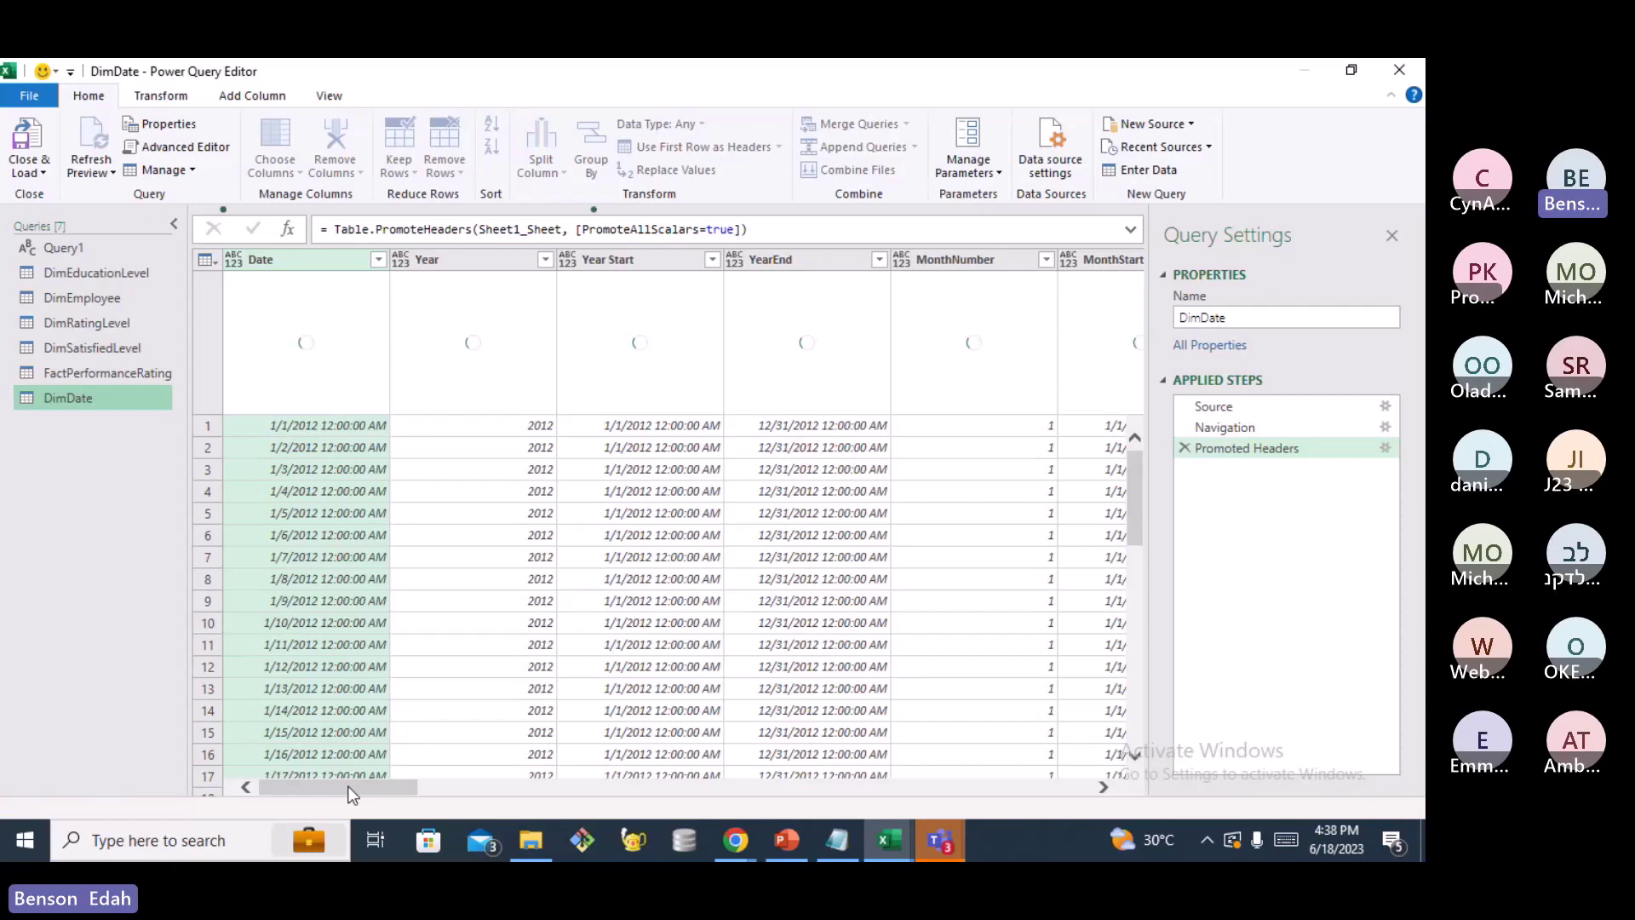
Review the DimDate columns, then add a new blank query, Query2, from the Queries pane
drag(349, 787, 562, 787)
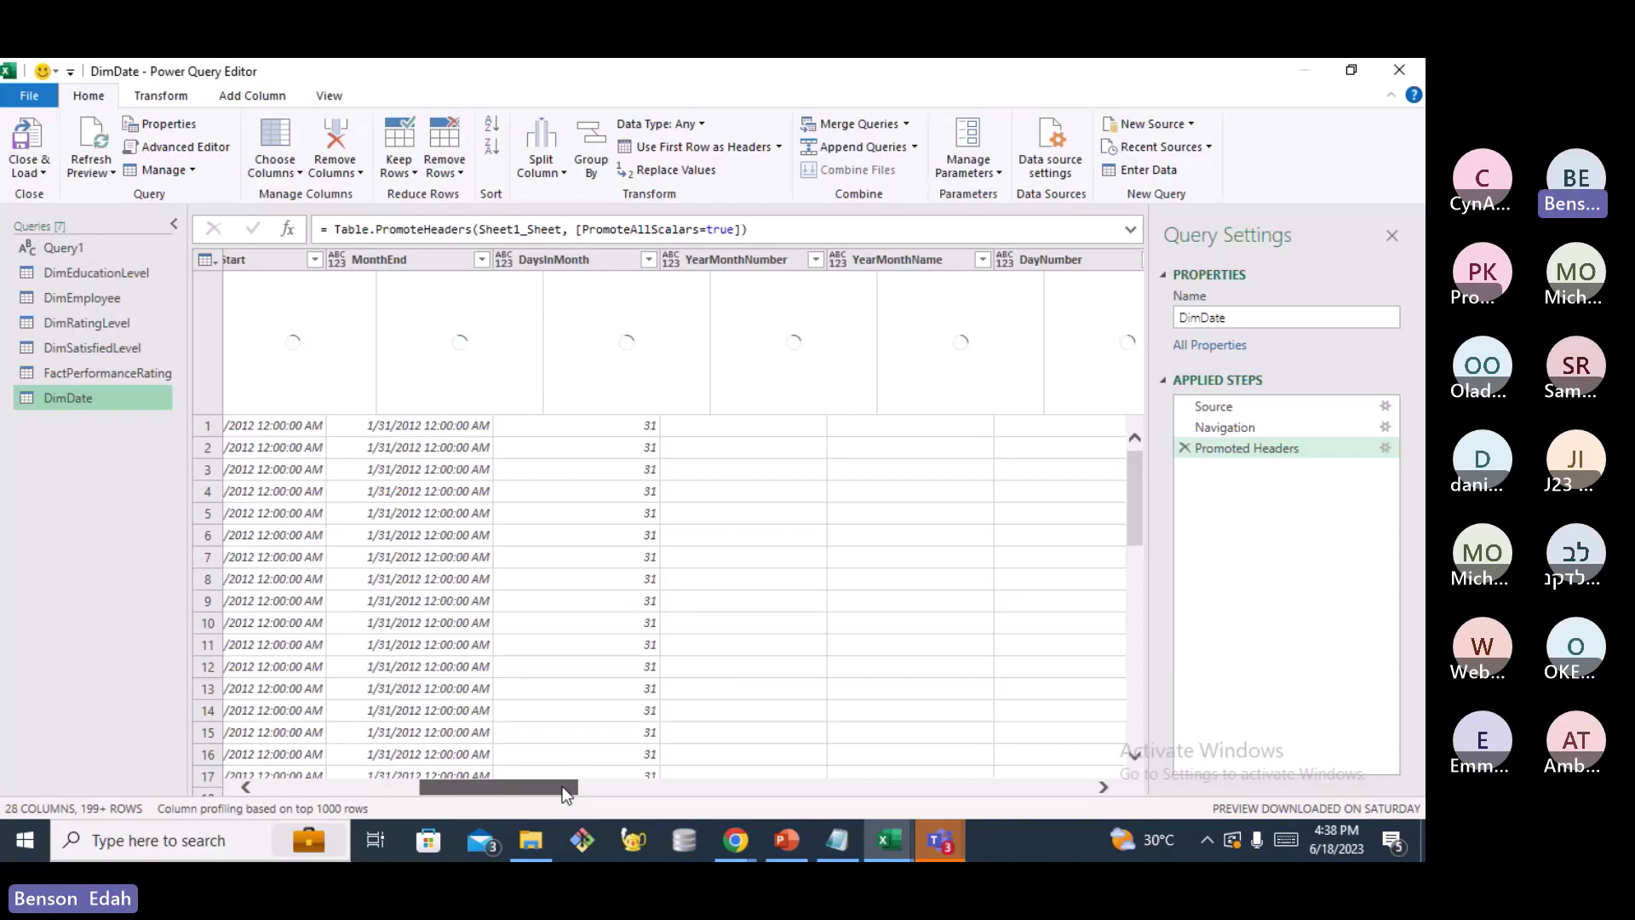
drag(562, 786, 973, 784)
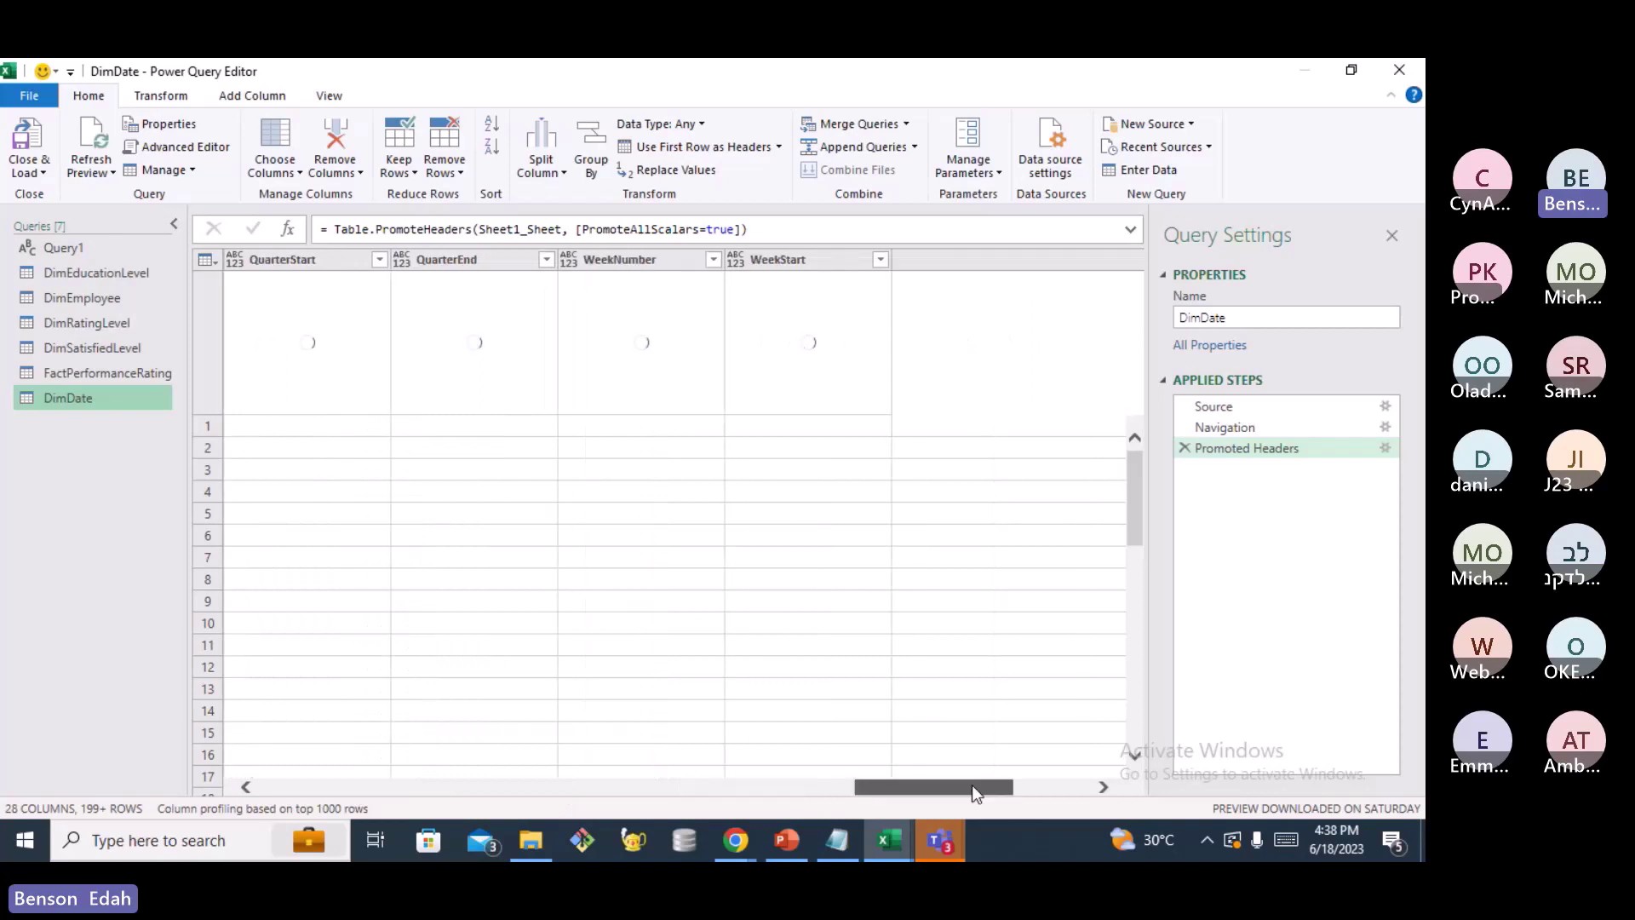
right_click(48, 440)
mouse_move(141, 493)
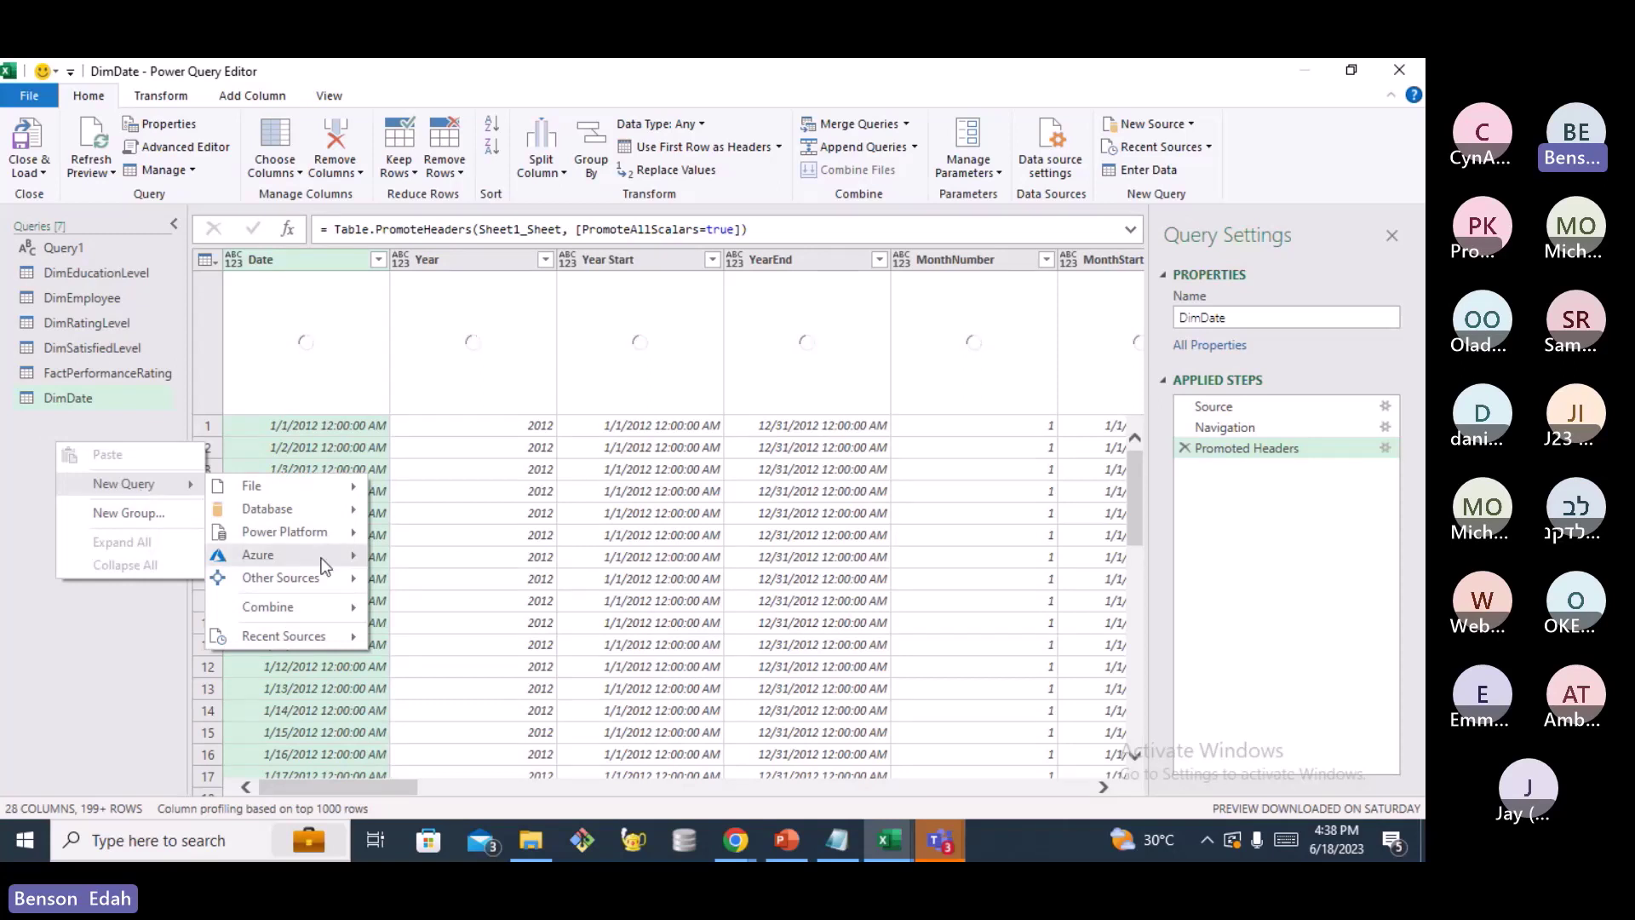
click(86, 487)
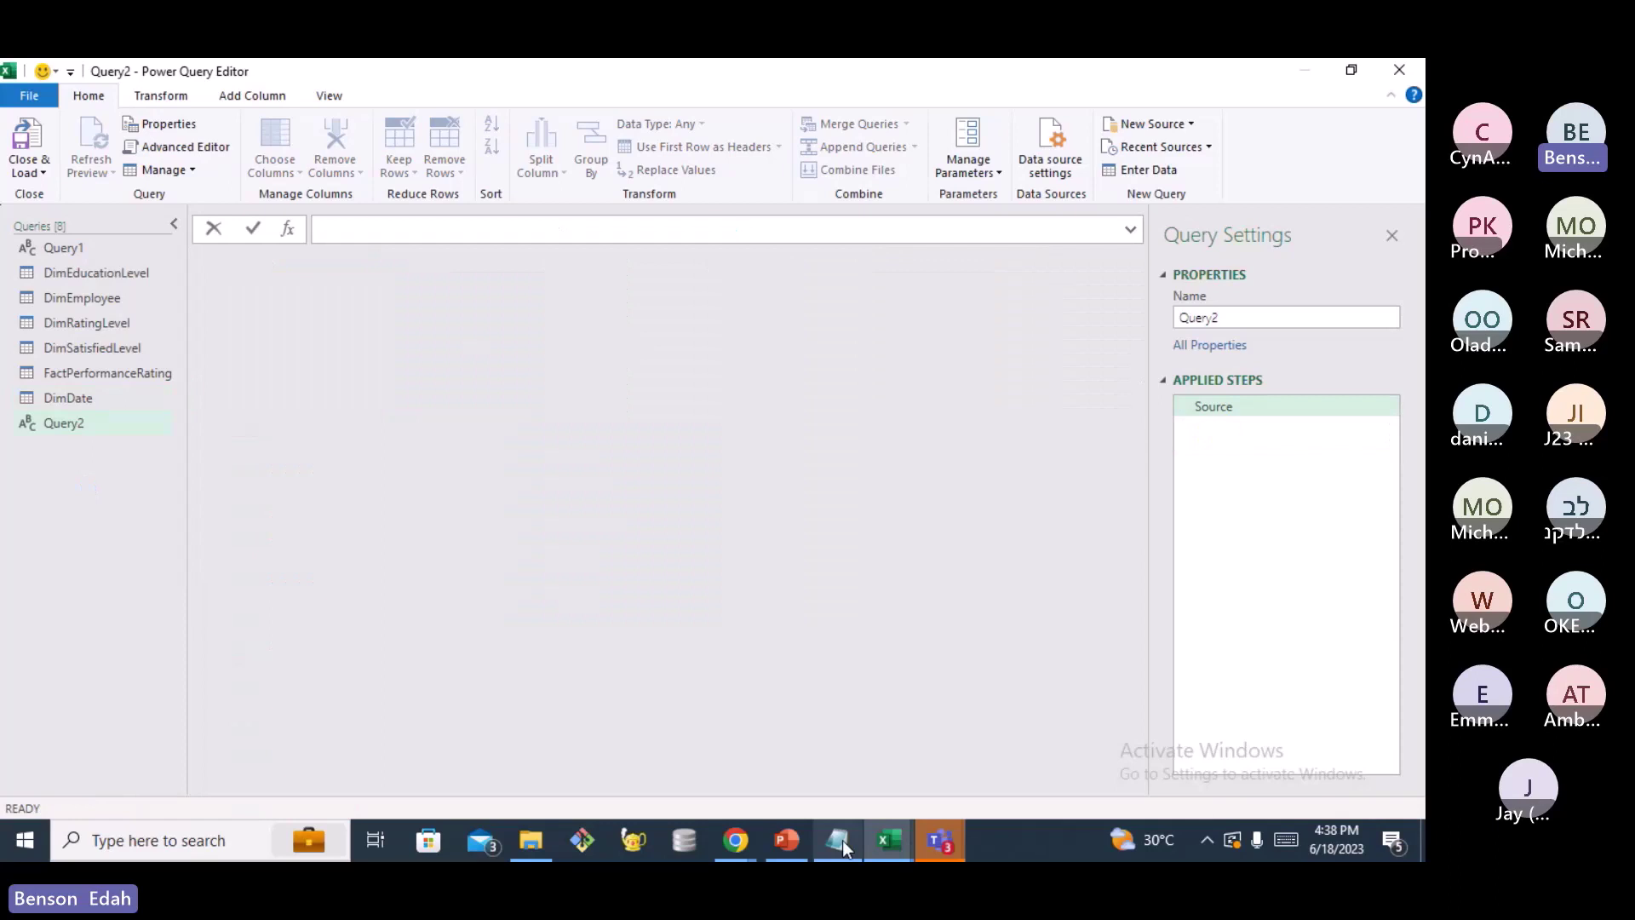
Copy the entire Table_ConvertColumnTypes function code from Notepad
click(841, 840)
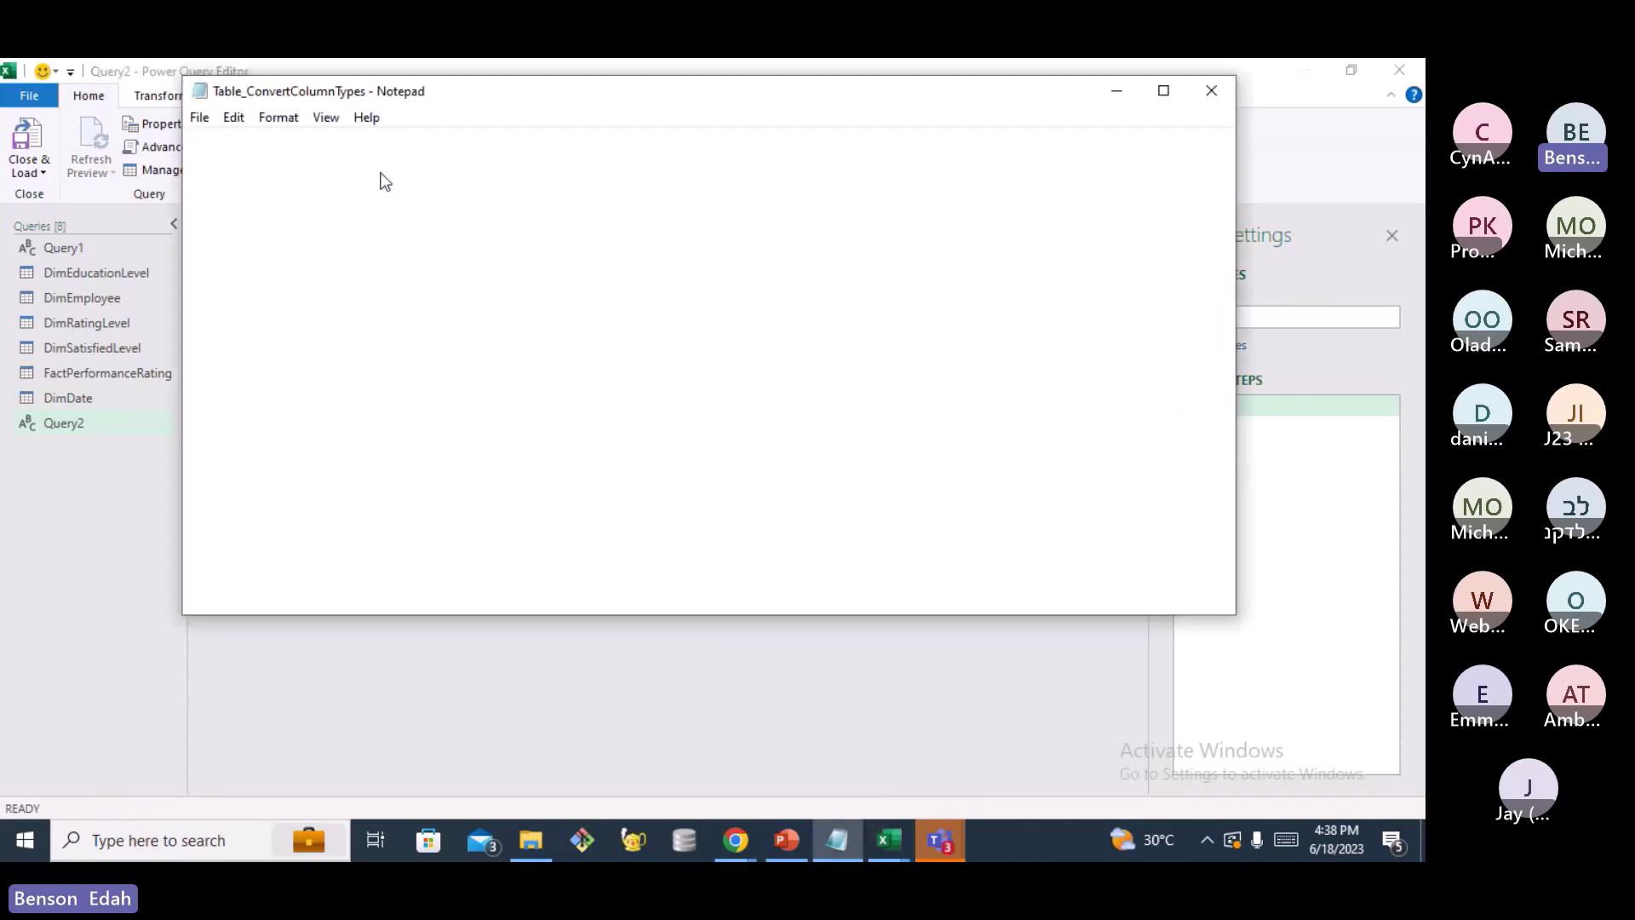
drag(188, 139, 336, 203)
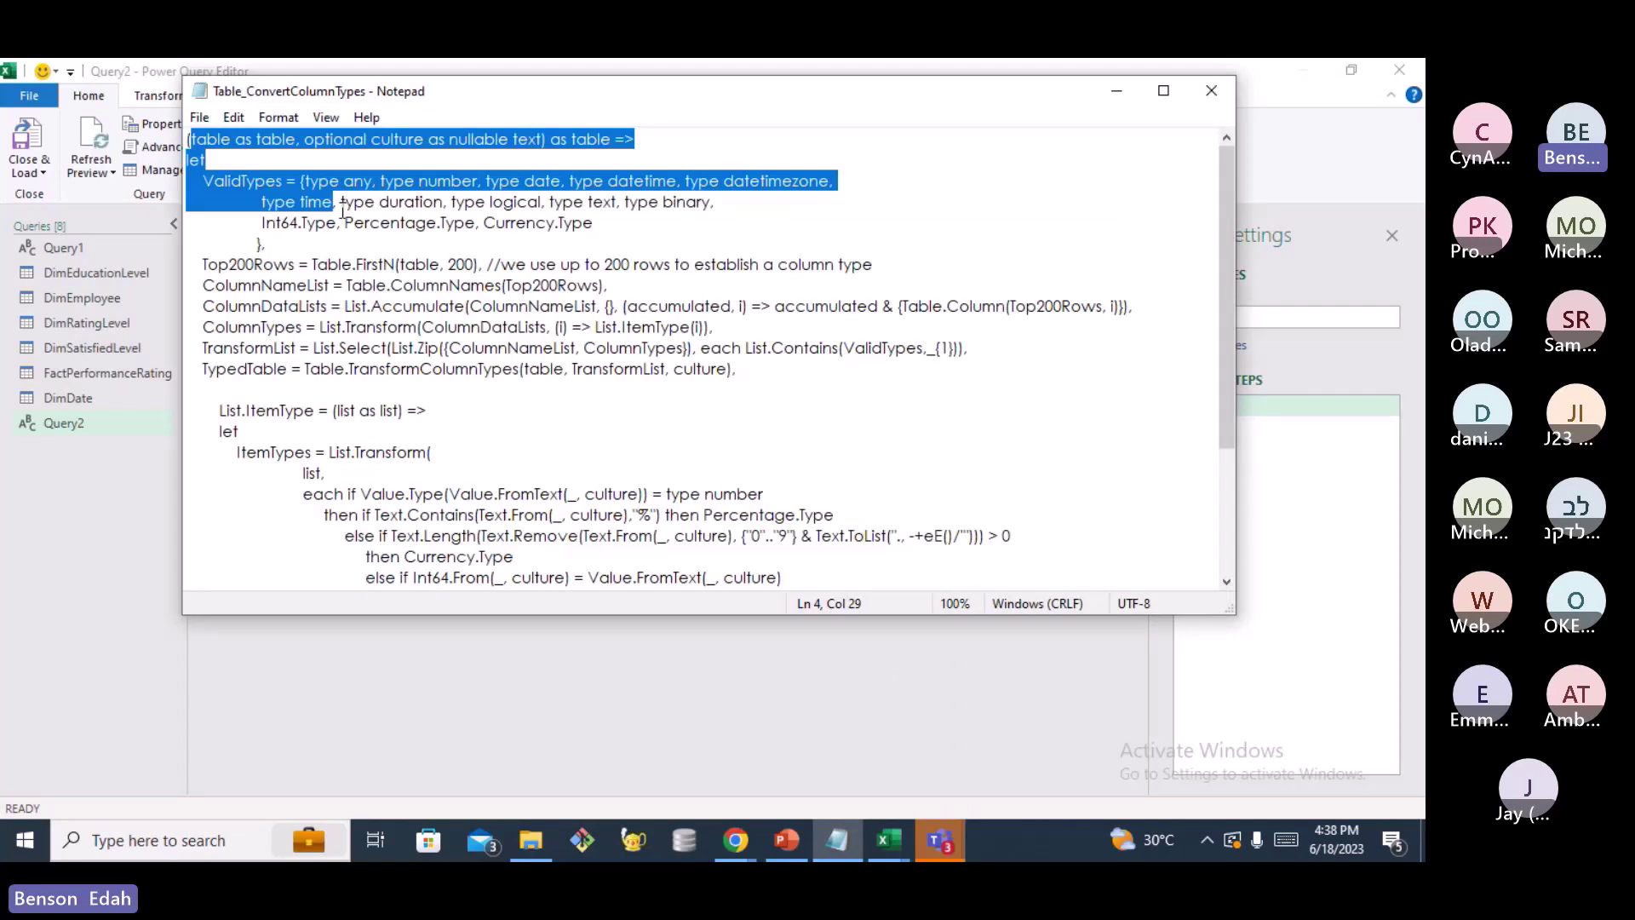
drag(263, 203, 254, 182)
key(ctrl+a)
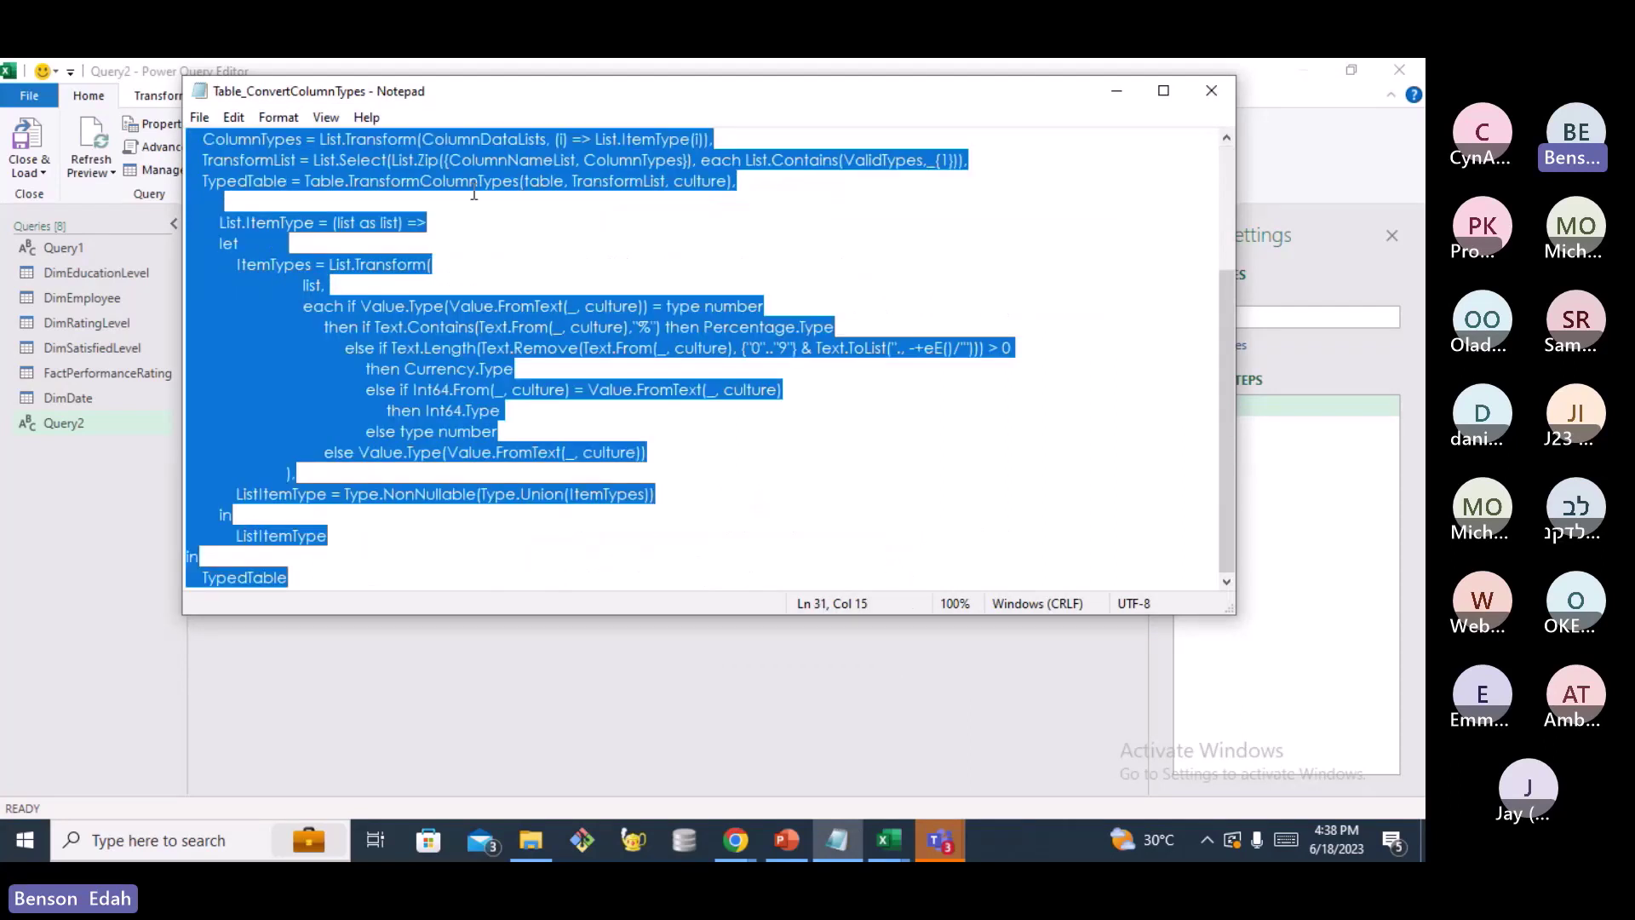
right_click(475, 175)
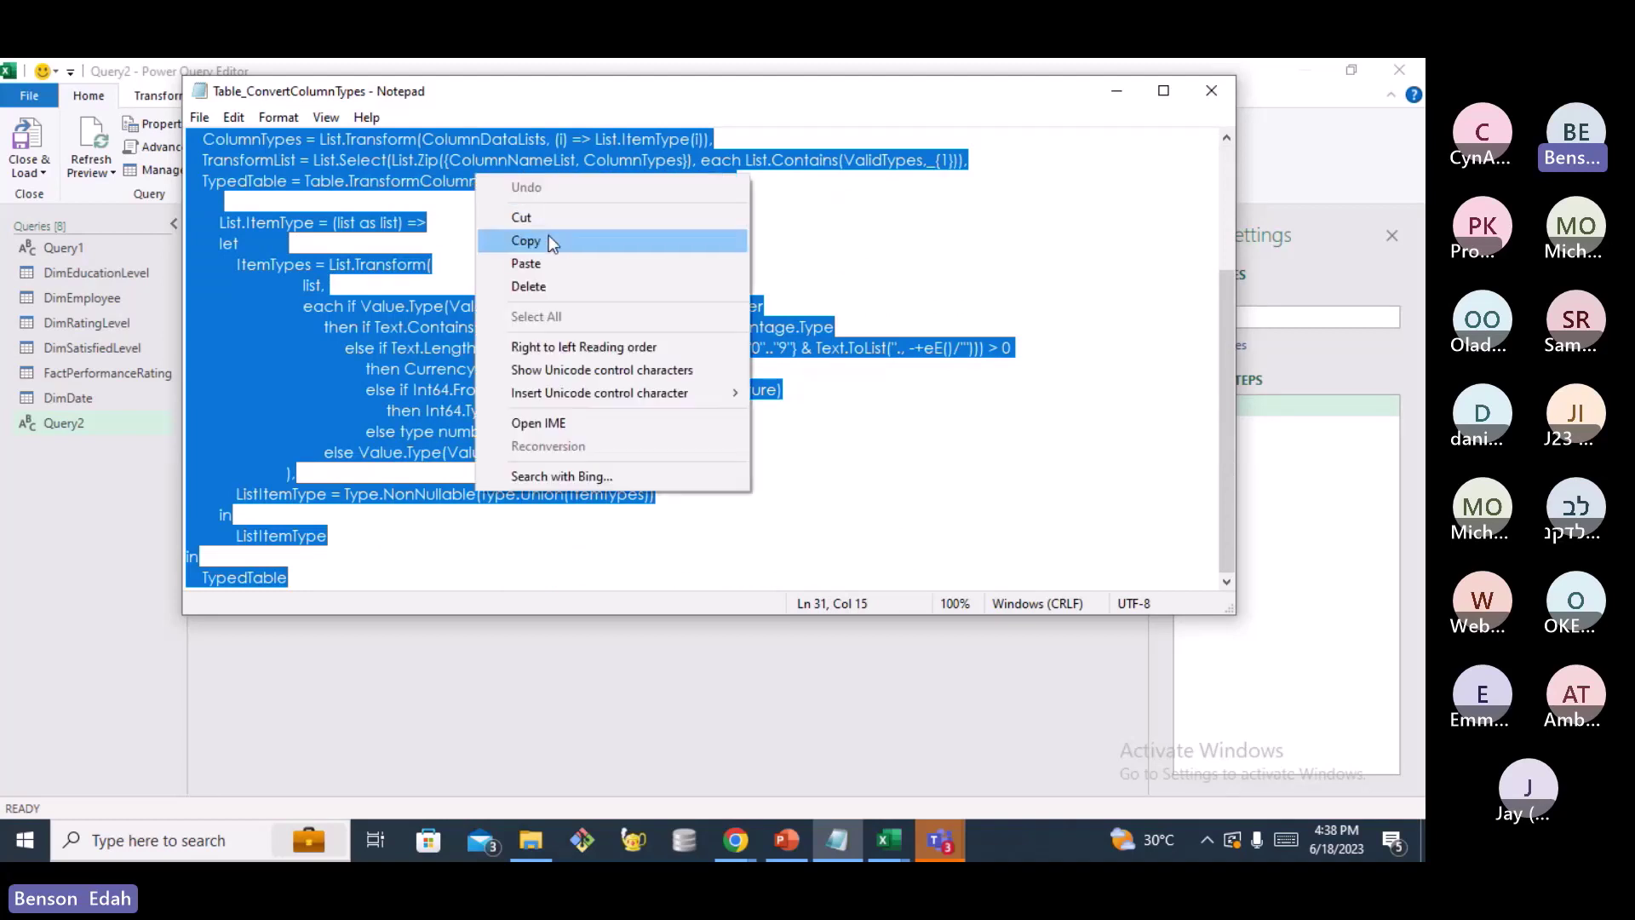
click(548, 240)
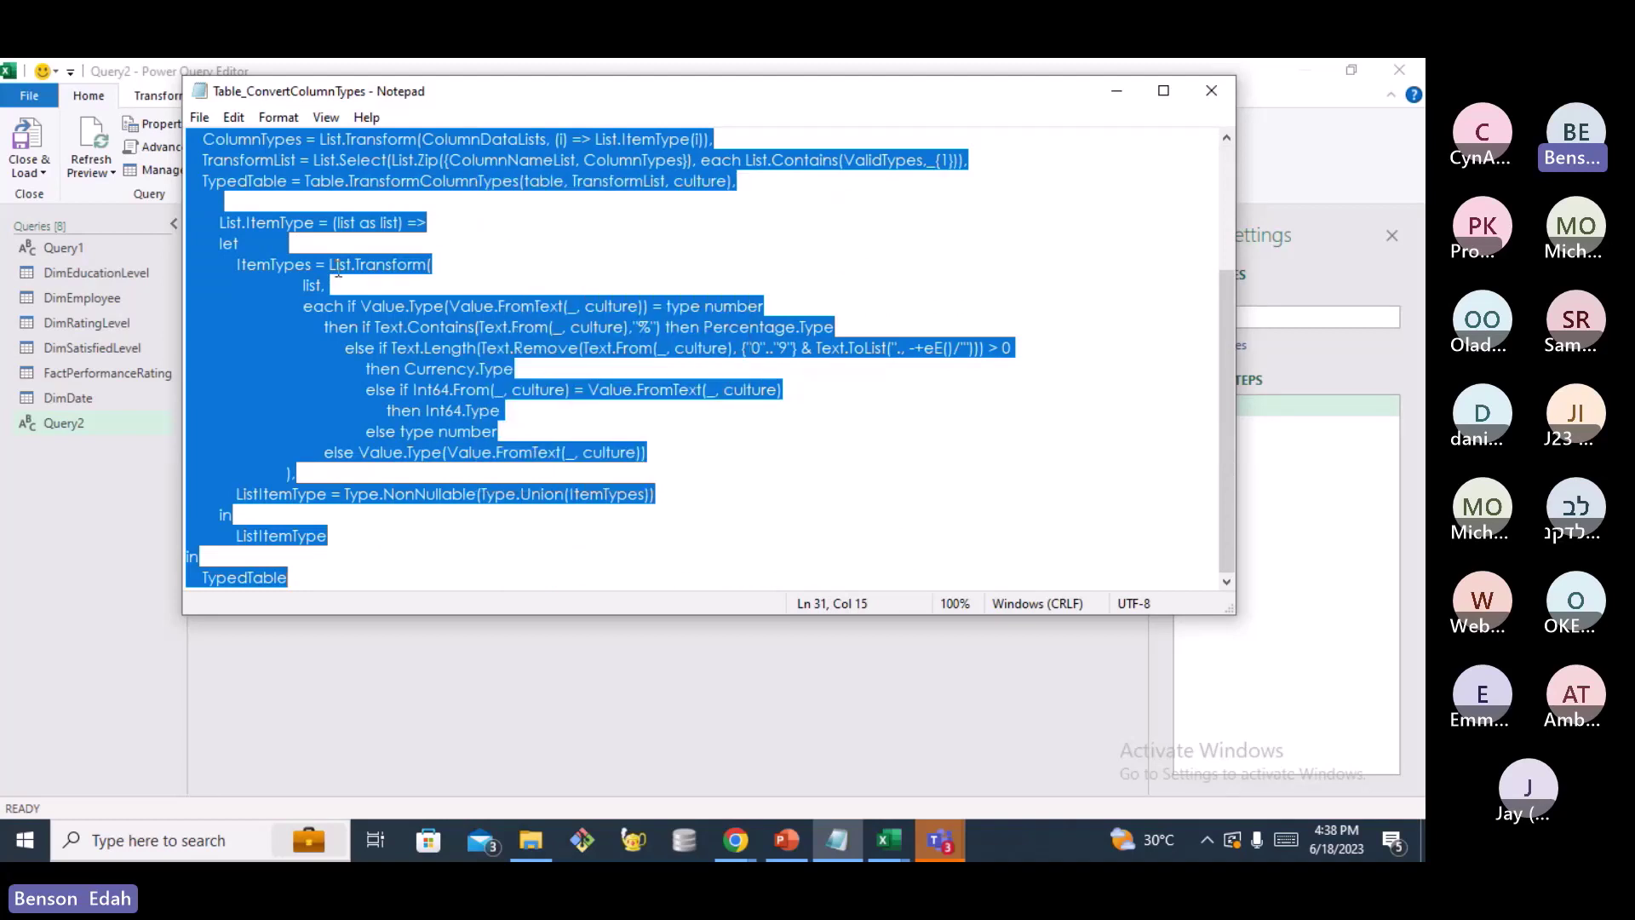
Minimize Notepad to return to Query2's Advanced Editor in Power Query
click(1115, 97)
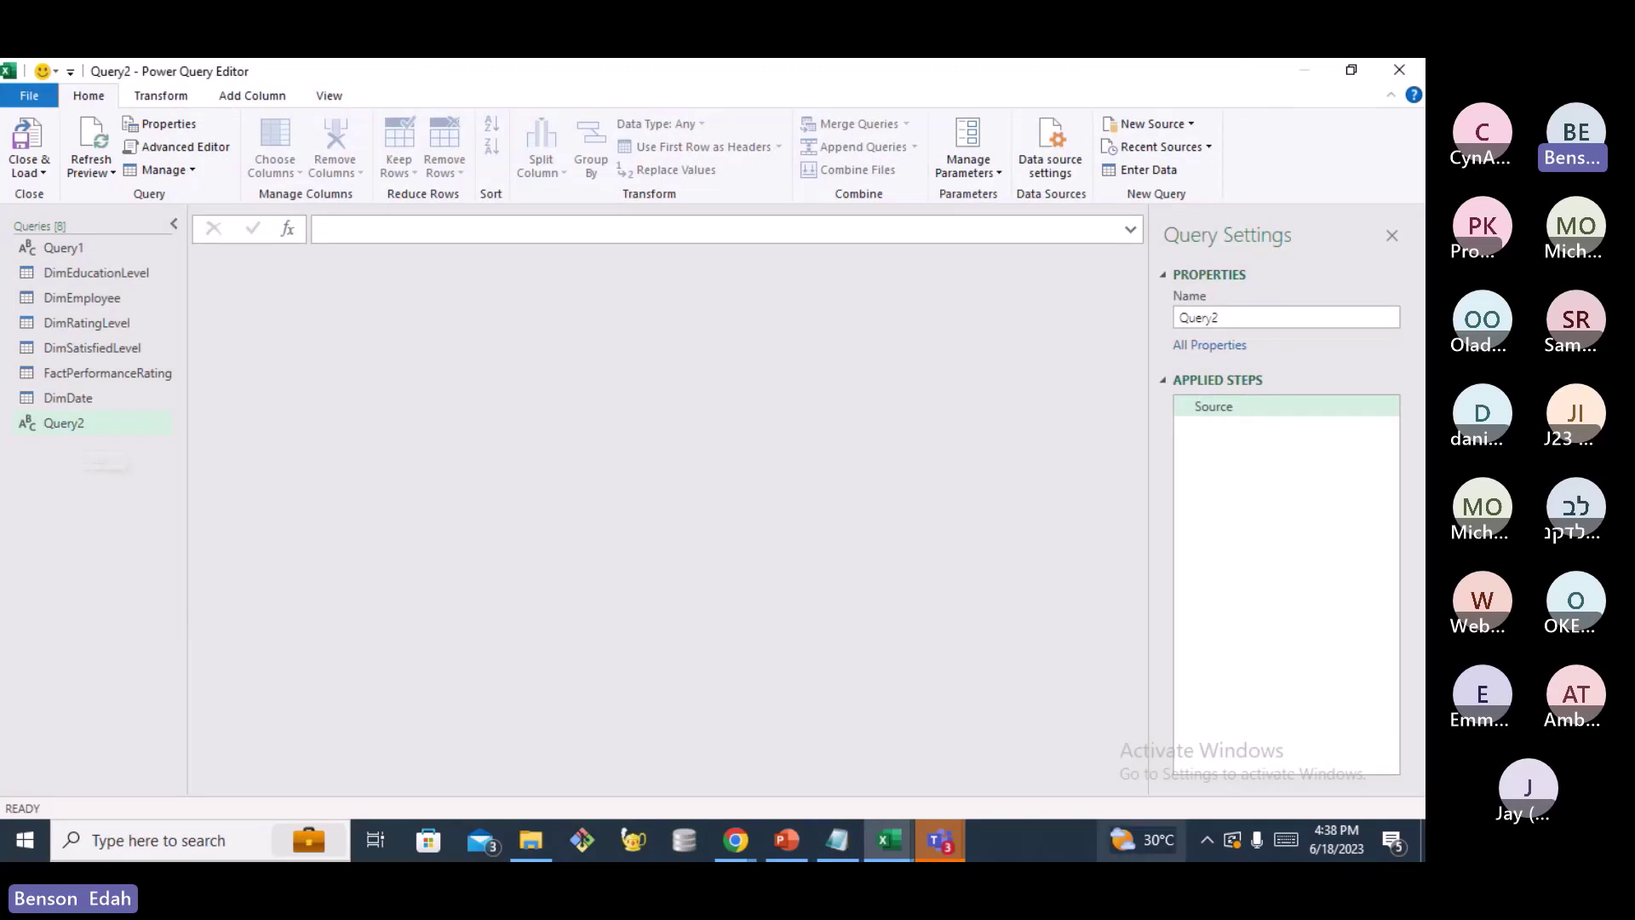
click(837, 841)
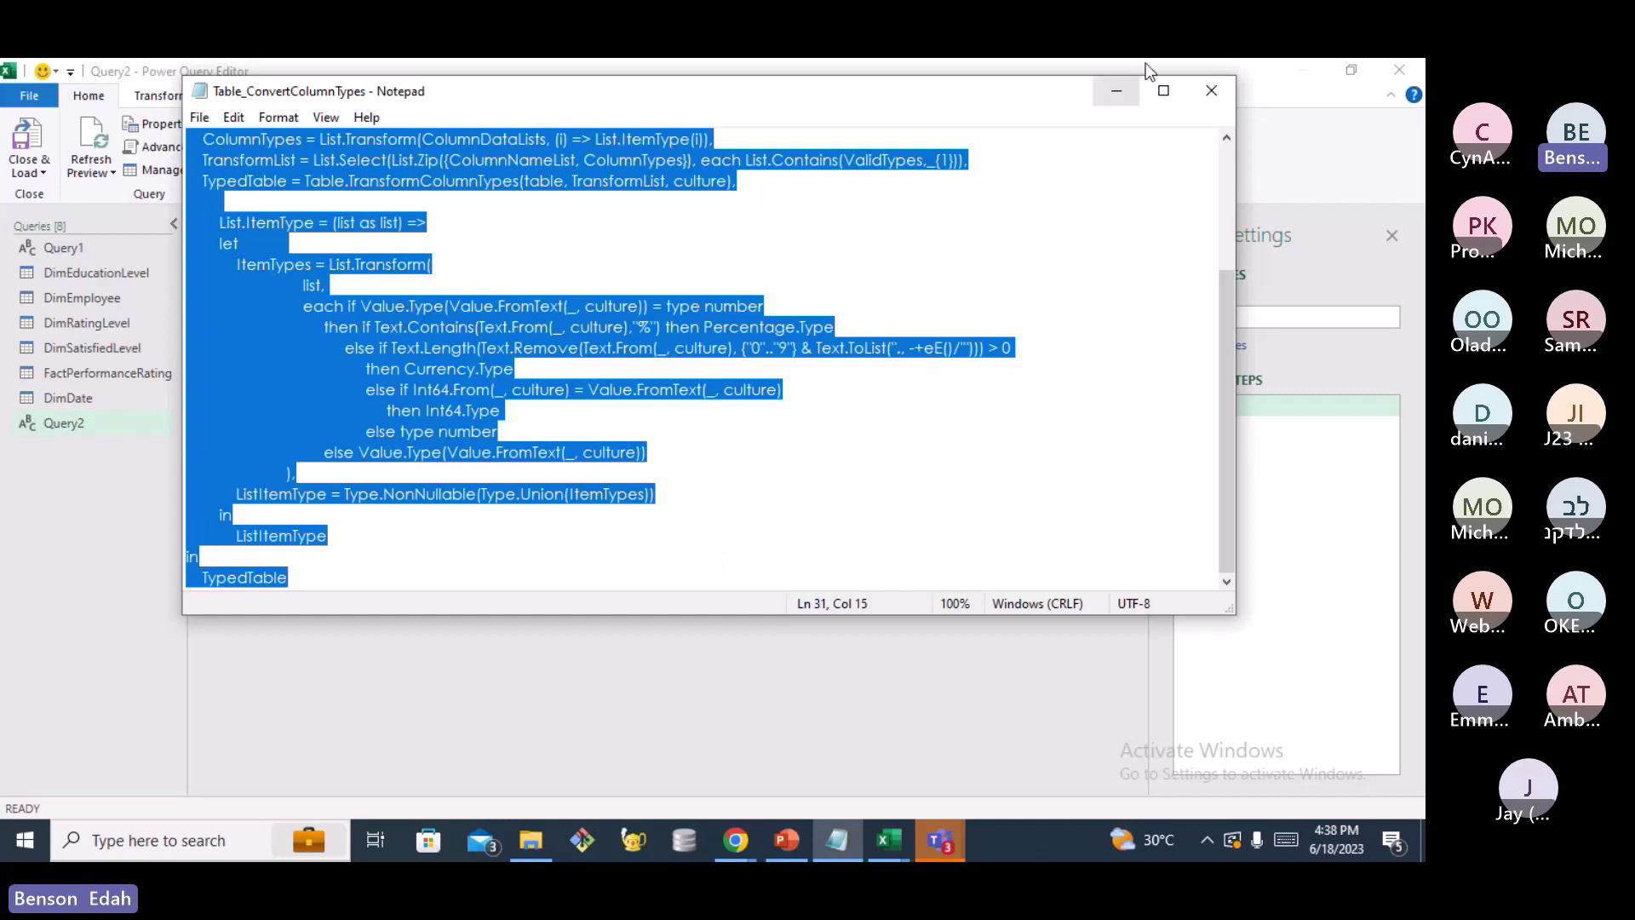
click(1116, 91)
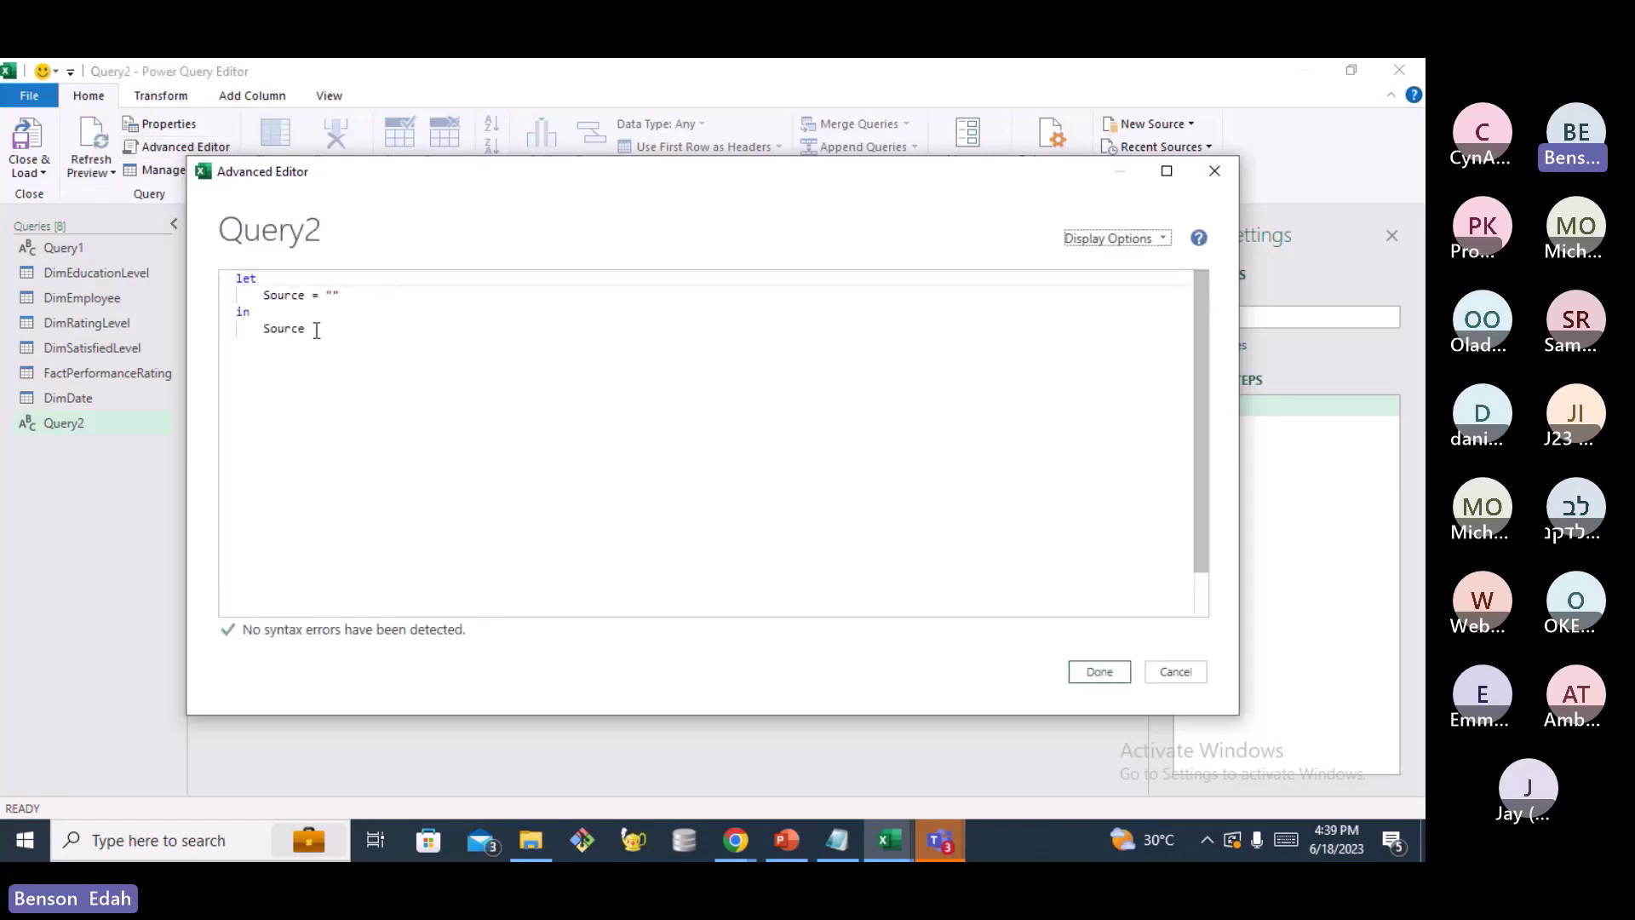
Replace Query2's code in Advanced Editor with the pasted Table_ConvertColumnTypes function and save it
drag(315, 331, 217, 274)
key(BackSpace)
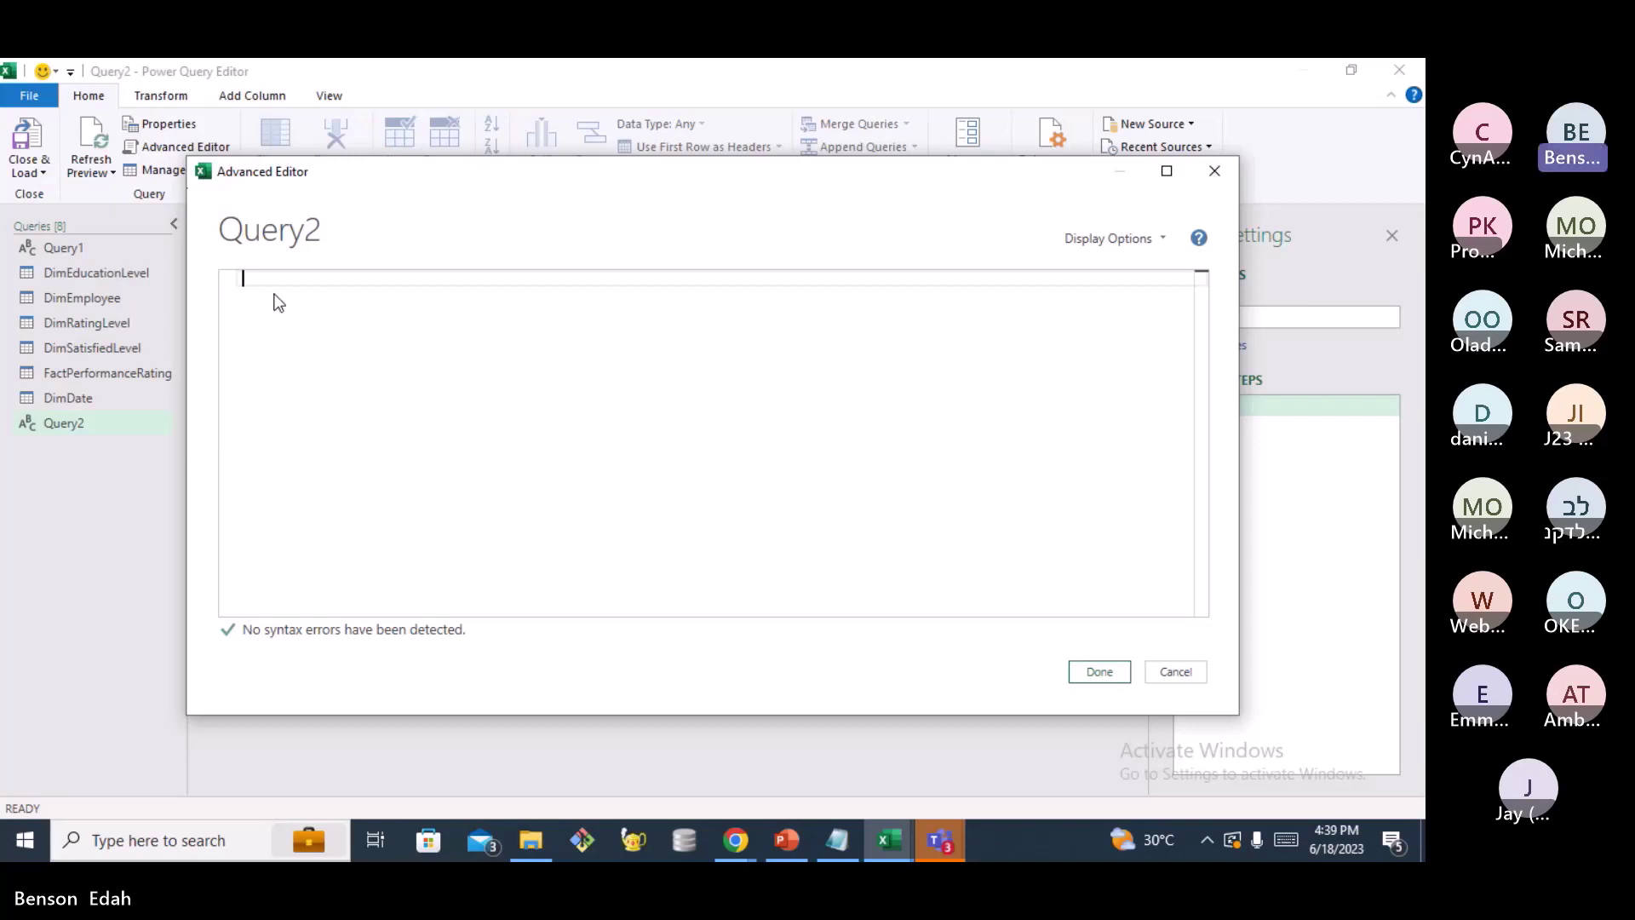
key(ctrl+v)
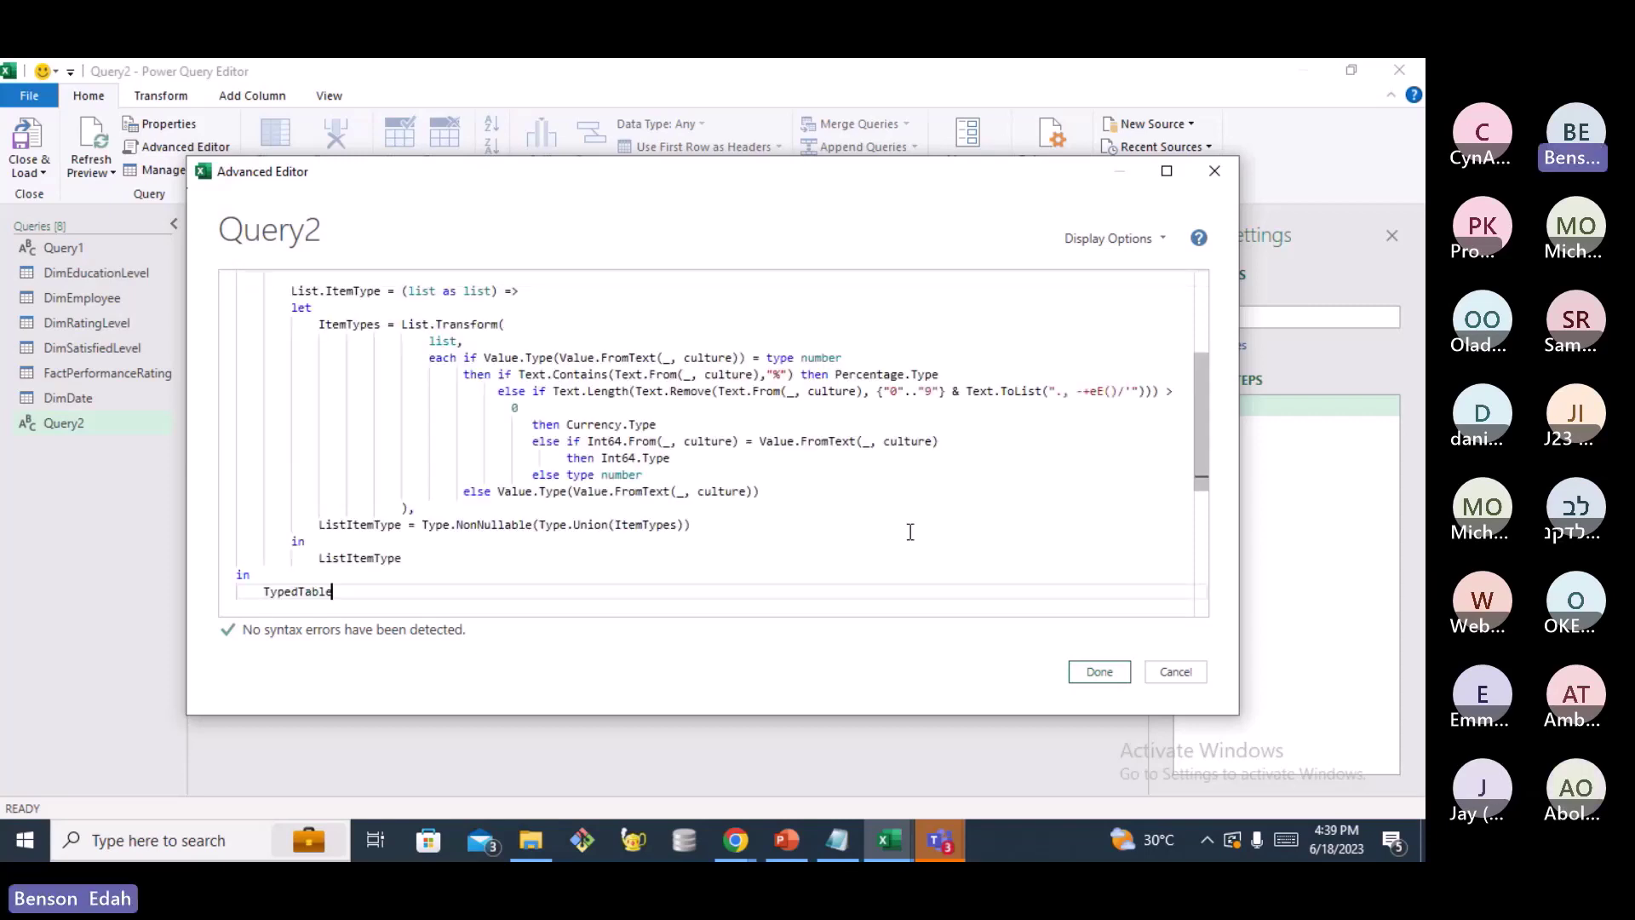
click(1110, 671)
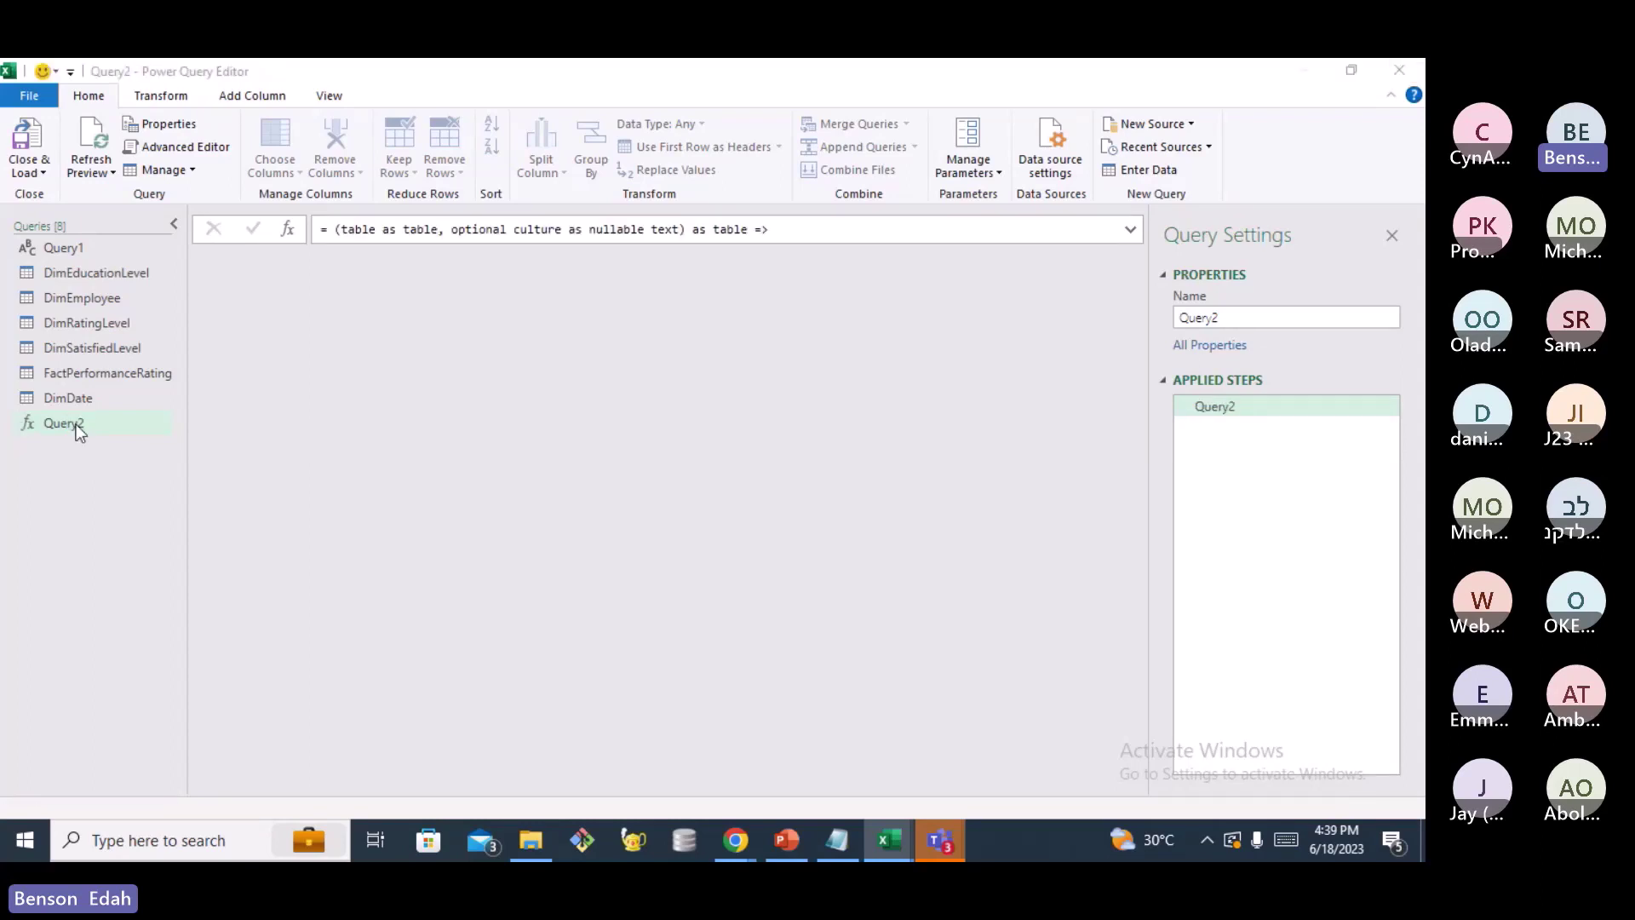
Rename the Query2 function query to Table_ConvertColumnTypes
right_click(76, 426)
click(157, 509)
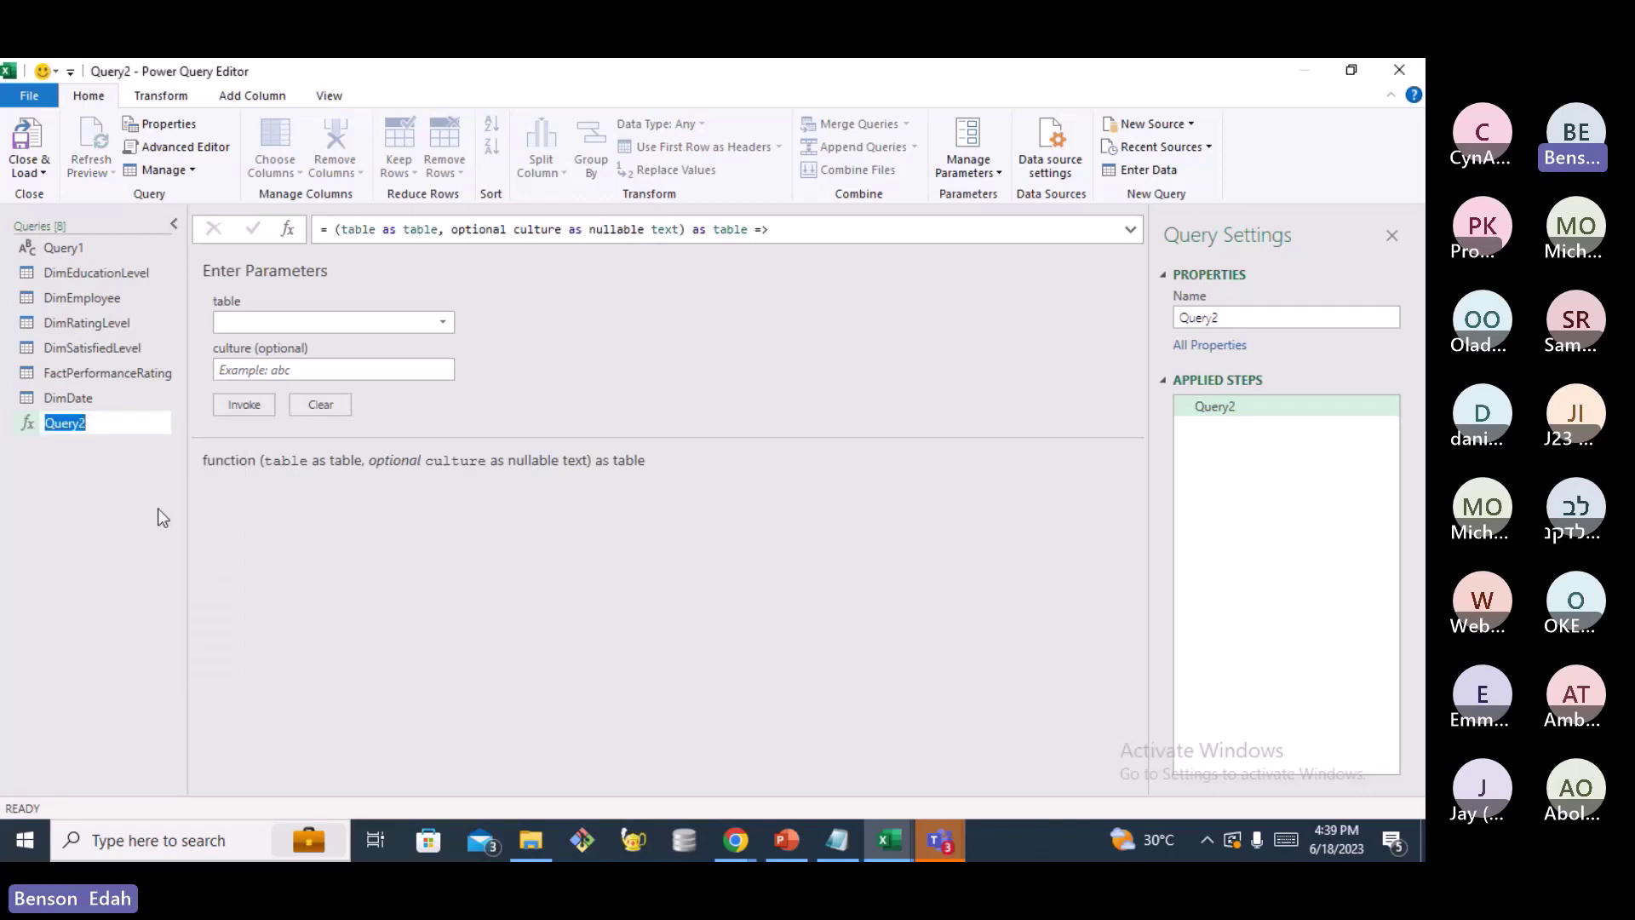
text(Table_ConvertCo)
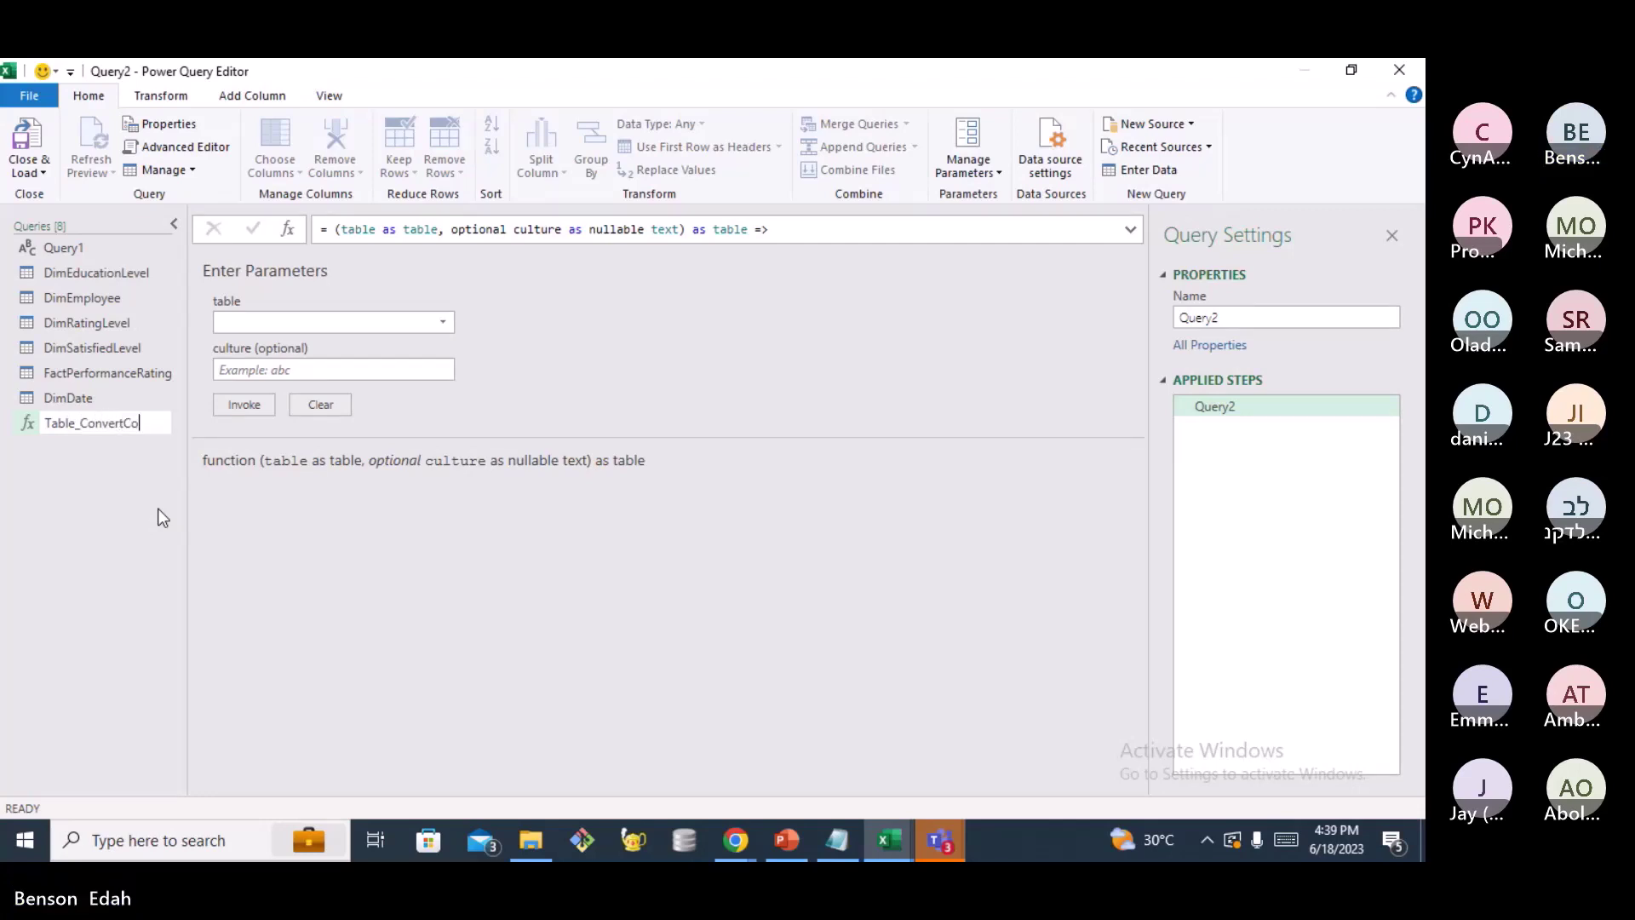
text(lumn)
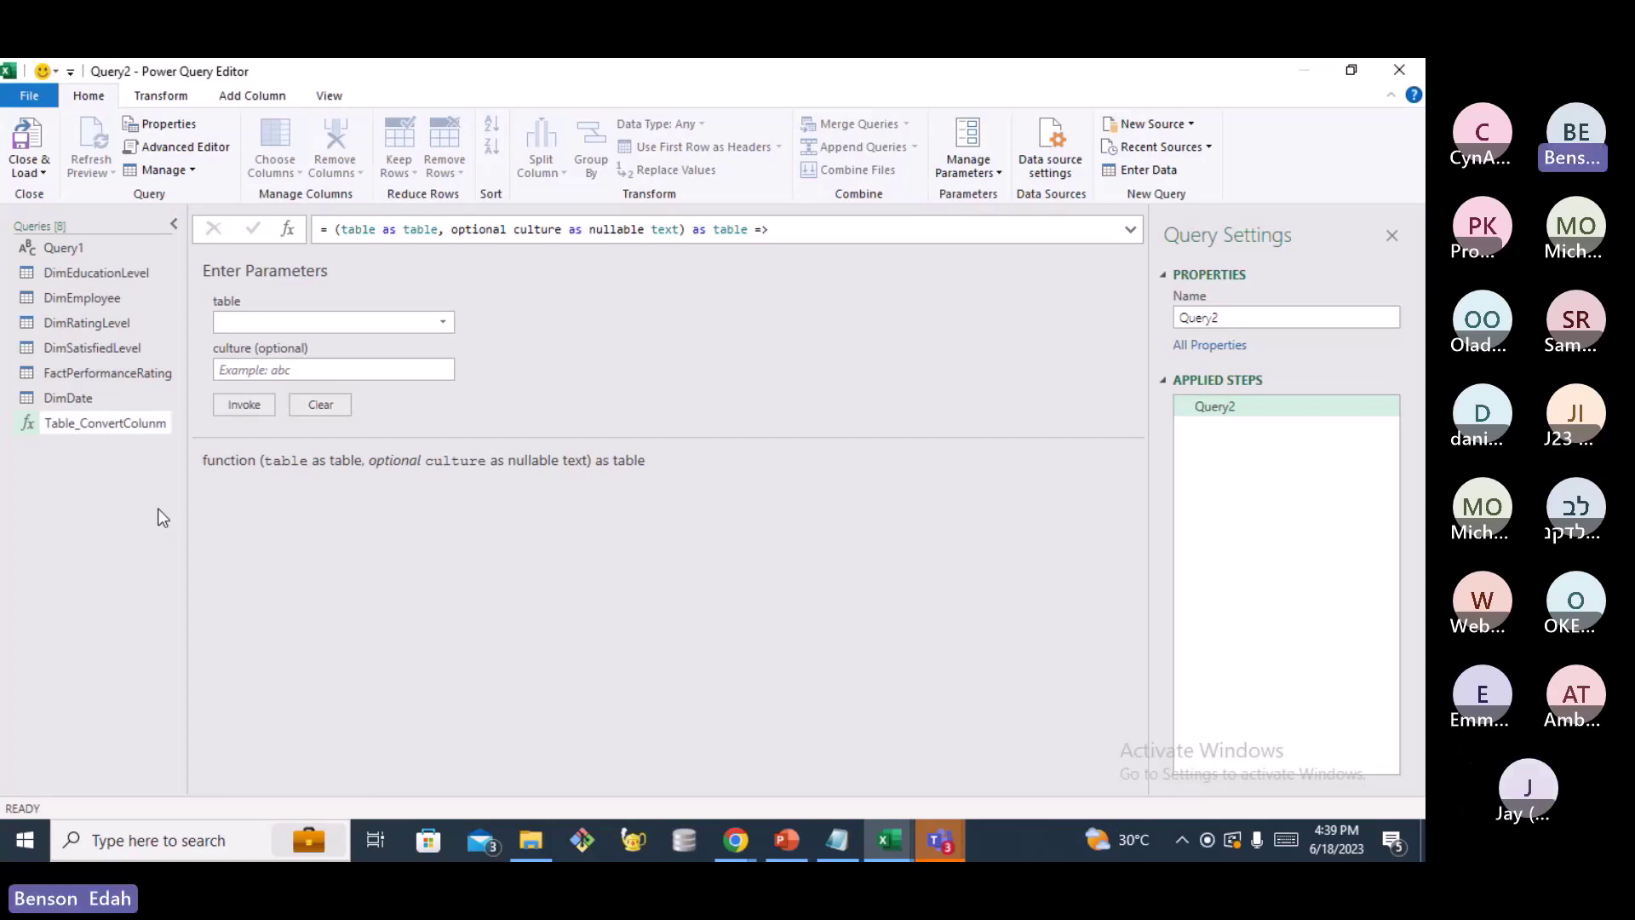
text(Types)
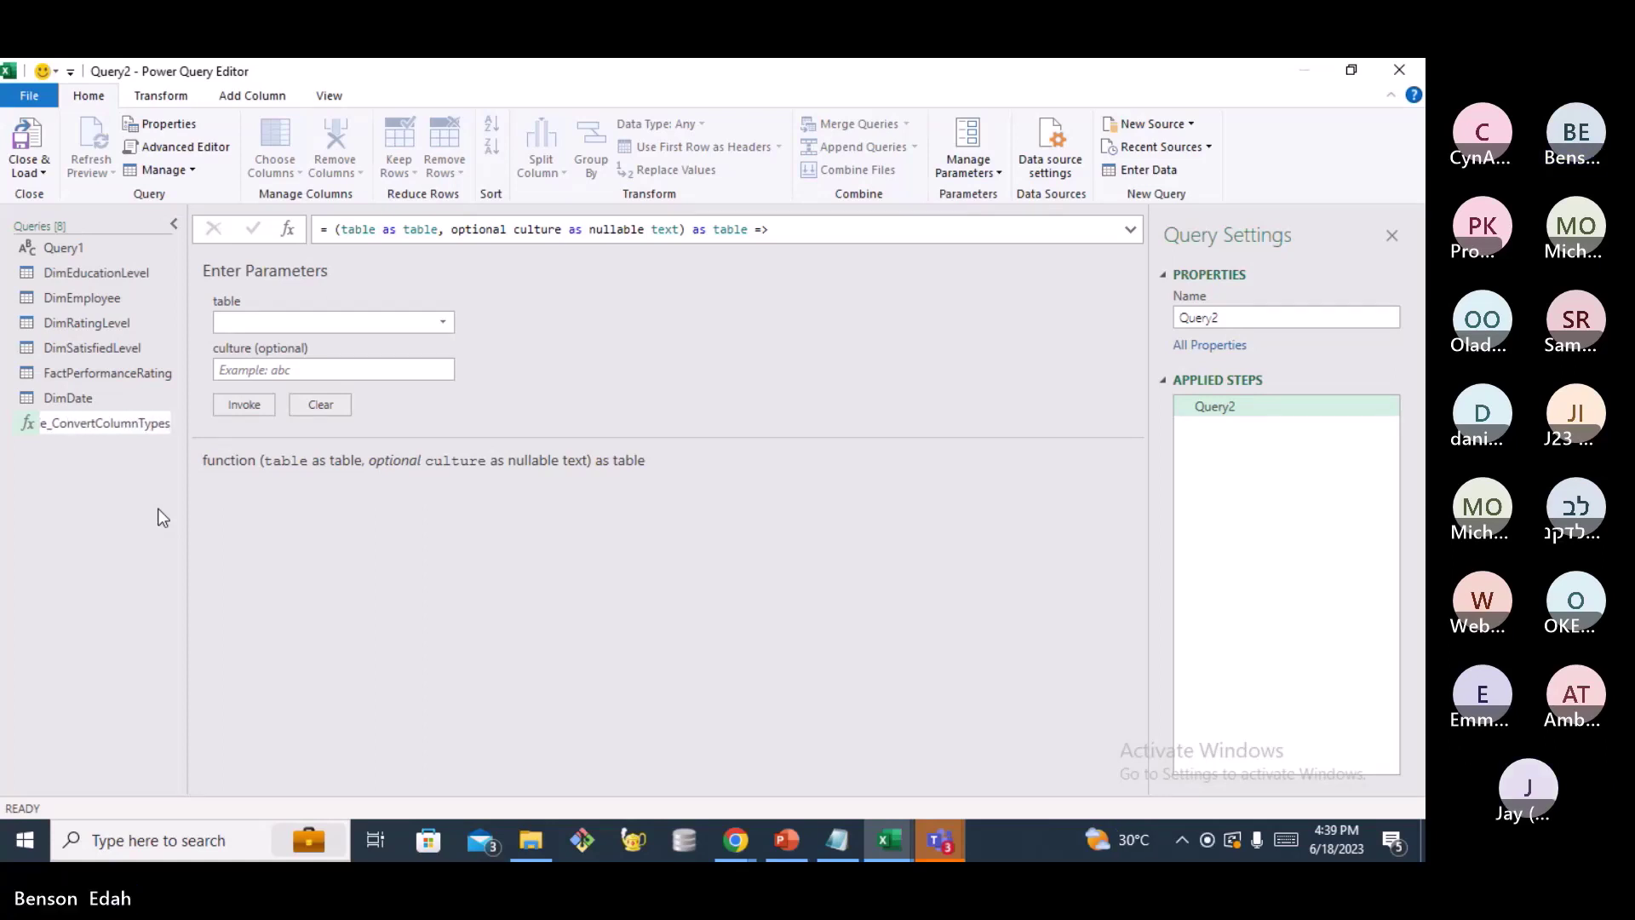
key(Return)
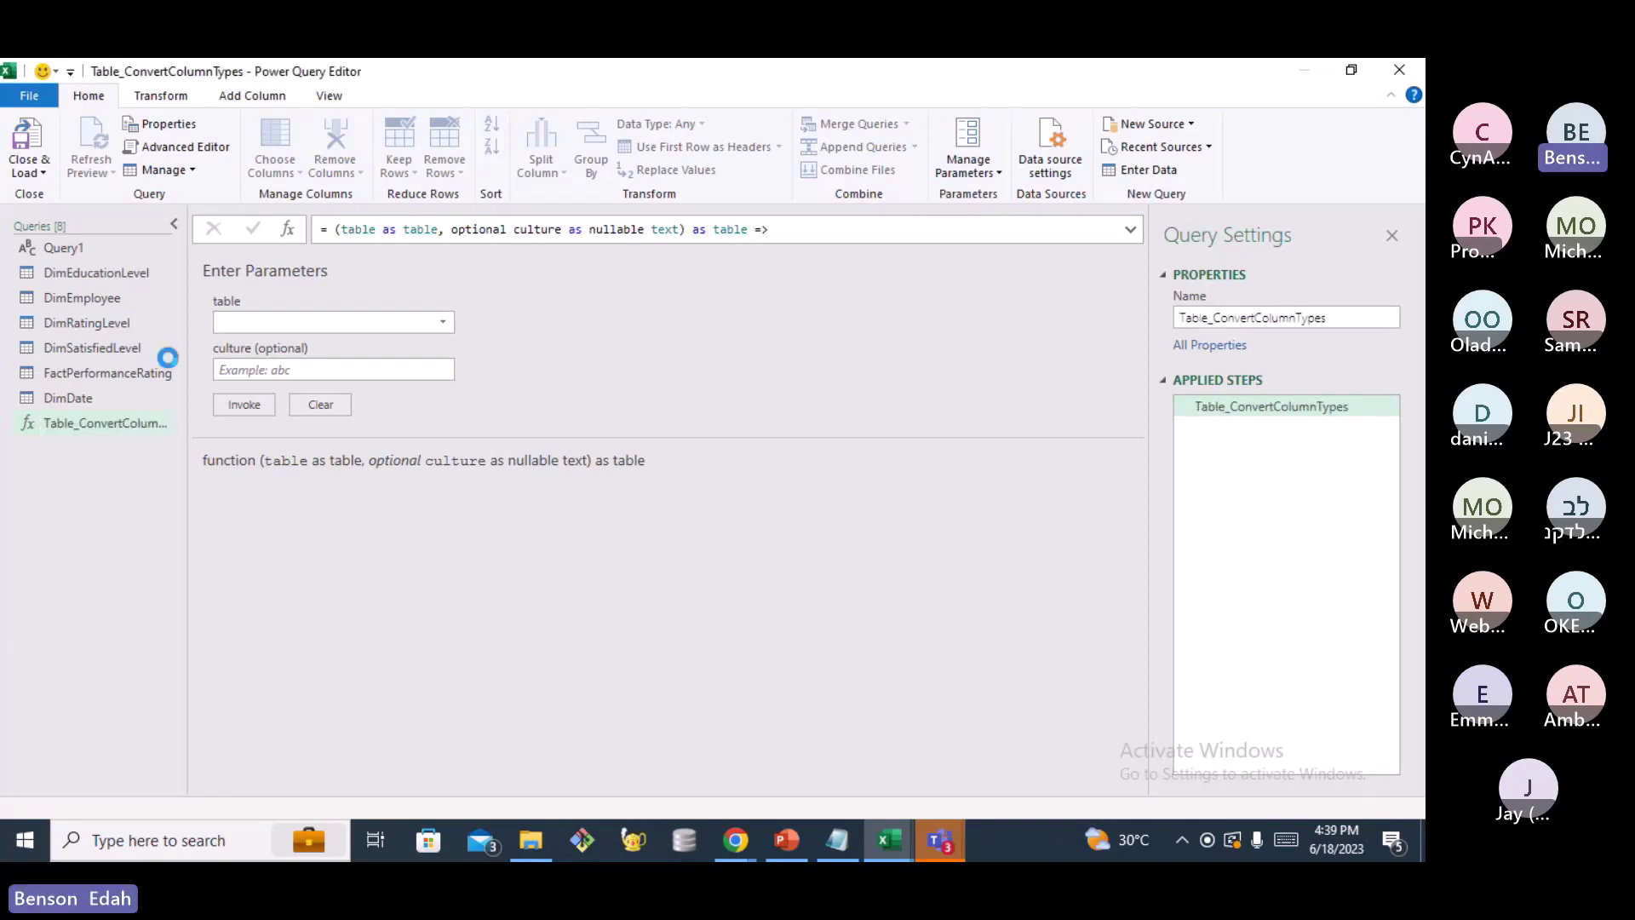
Select the DimDate query and add a Custom1 step after Promoted Headers
click(78, 398)
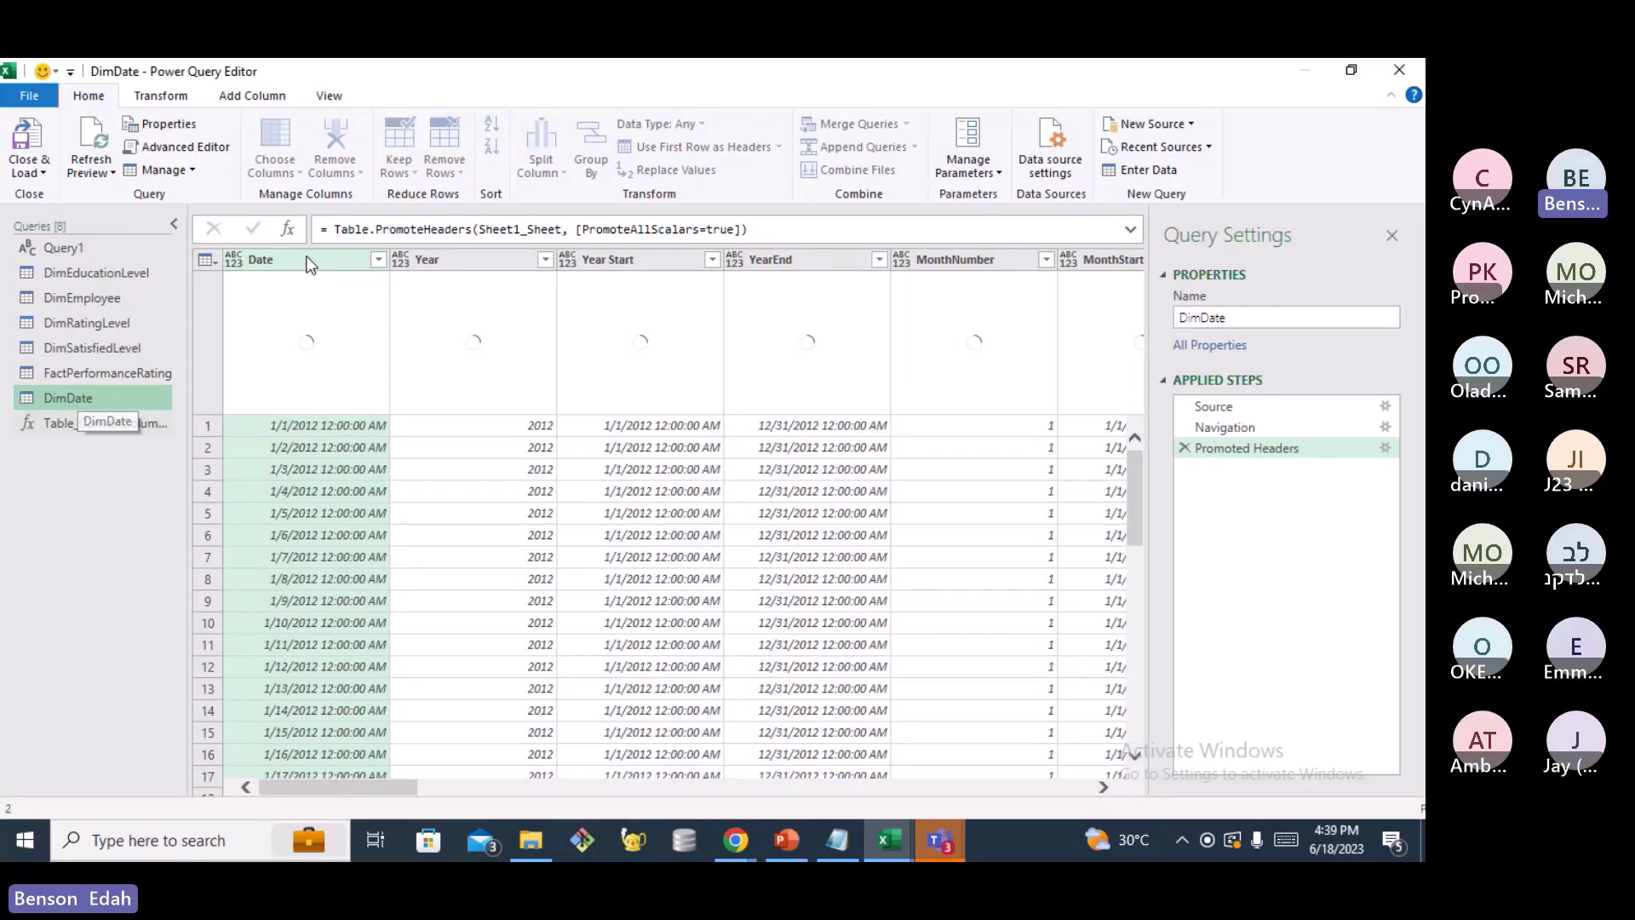
click(291, 229)
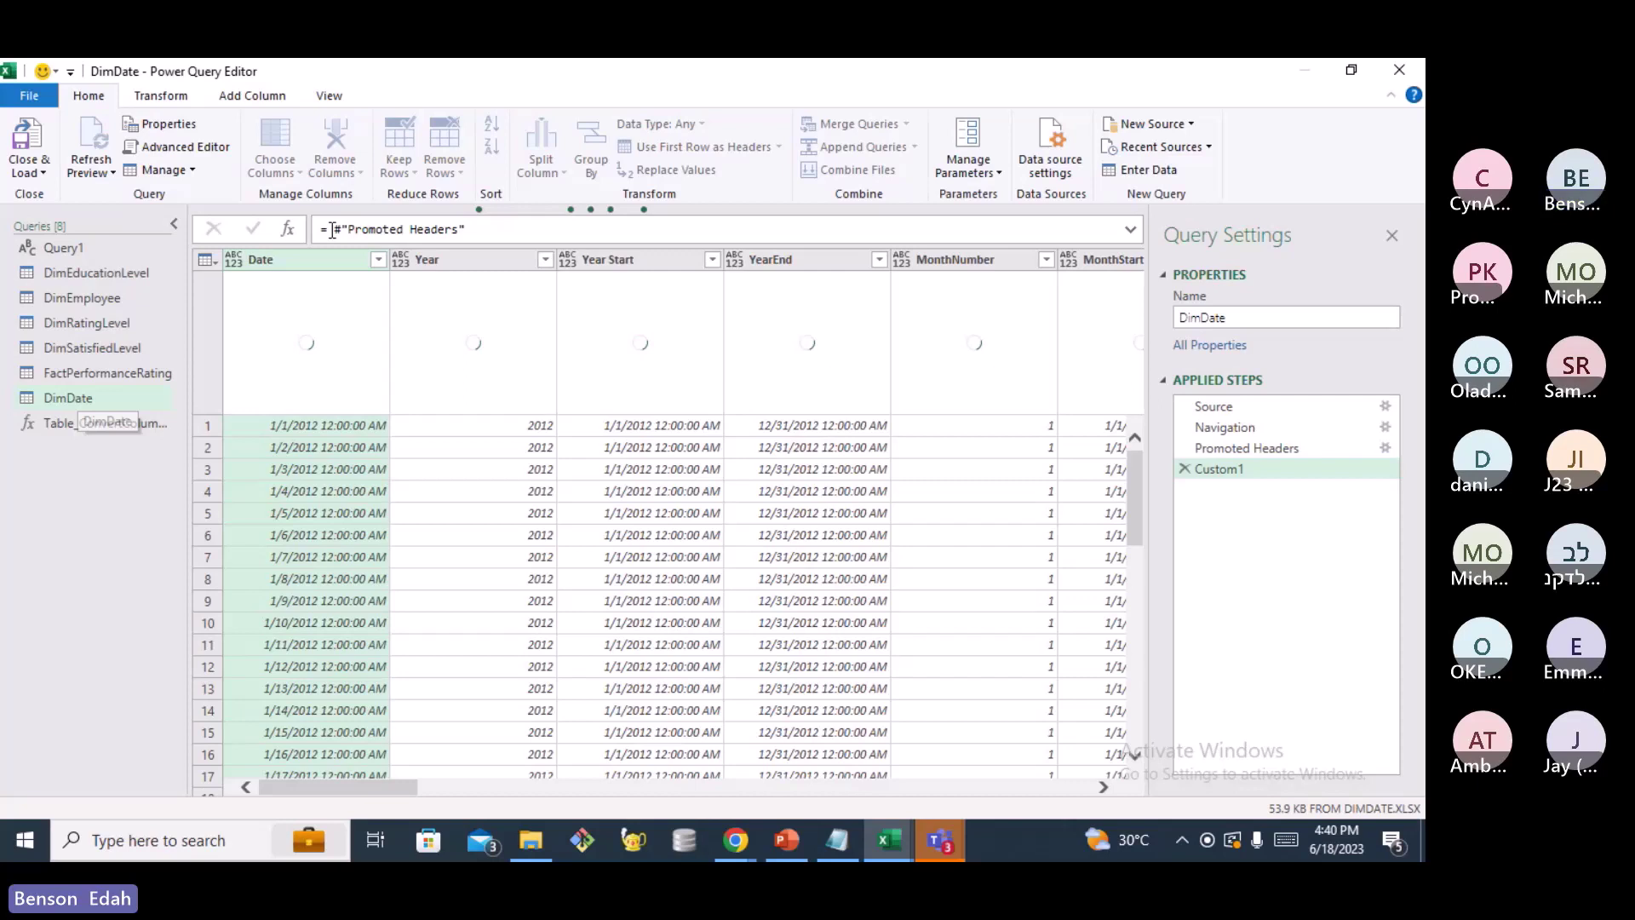
Set the Custom1 formula to = Table_ConvertColumnTypes(#"Promoted Headers")
click(332, 232)
text(Tab)
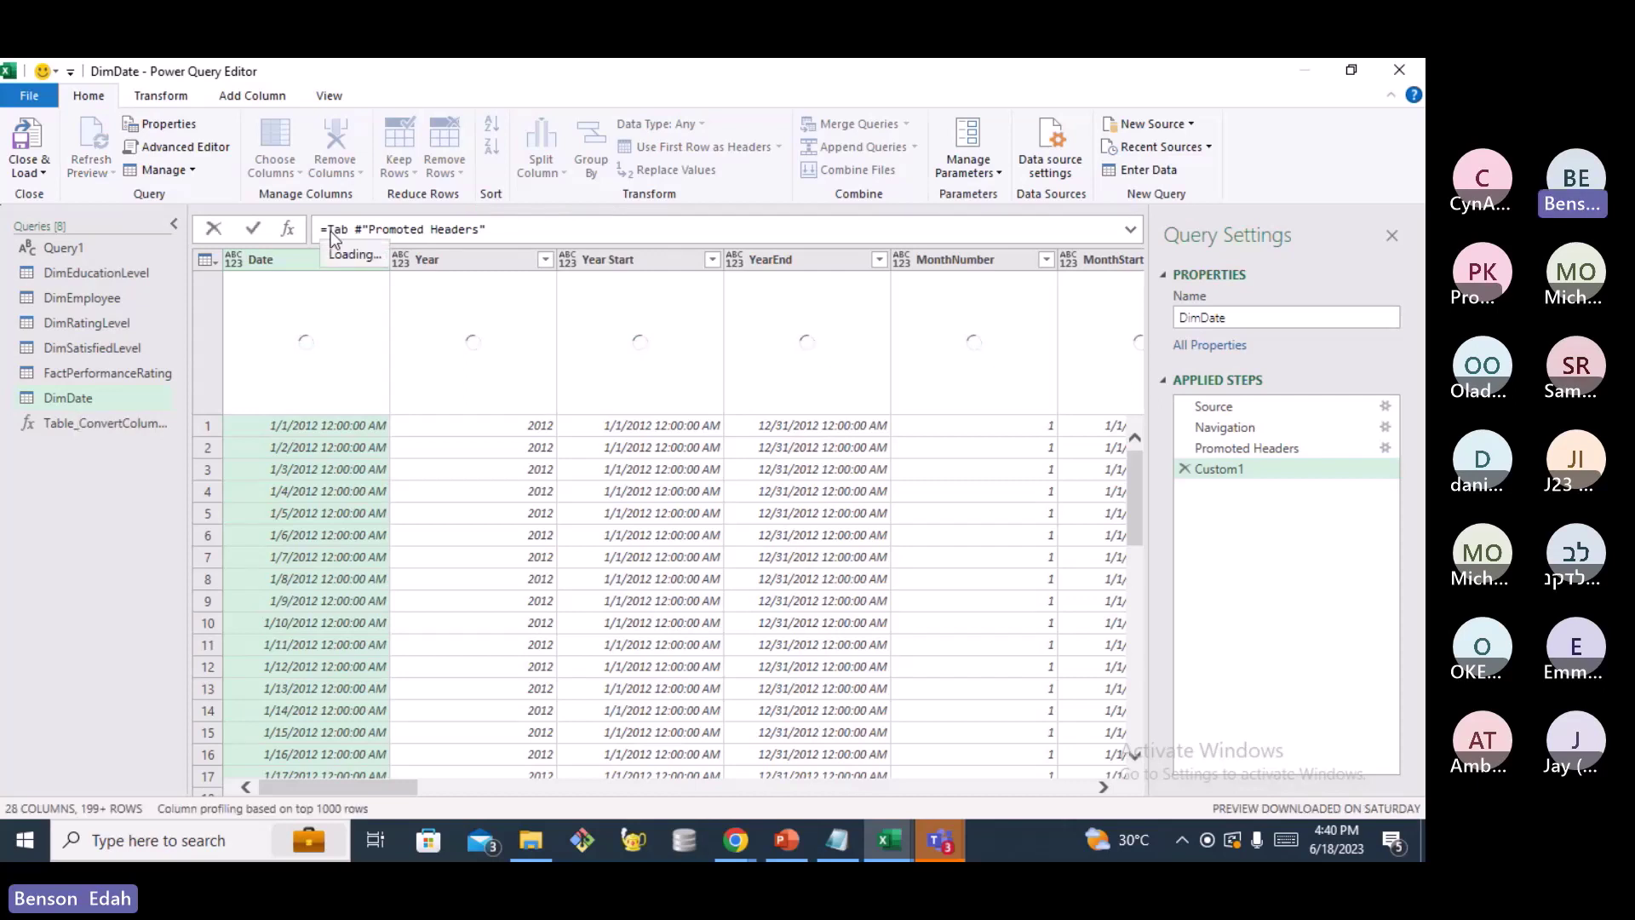
text(le_)
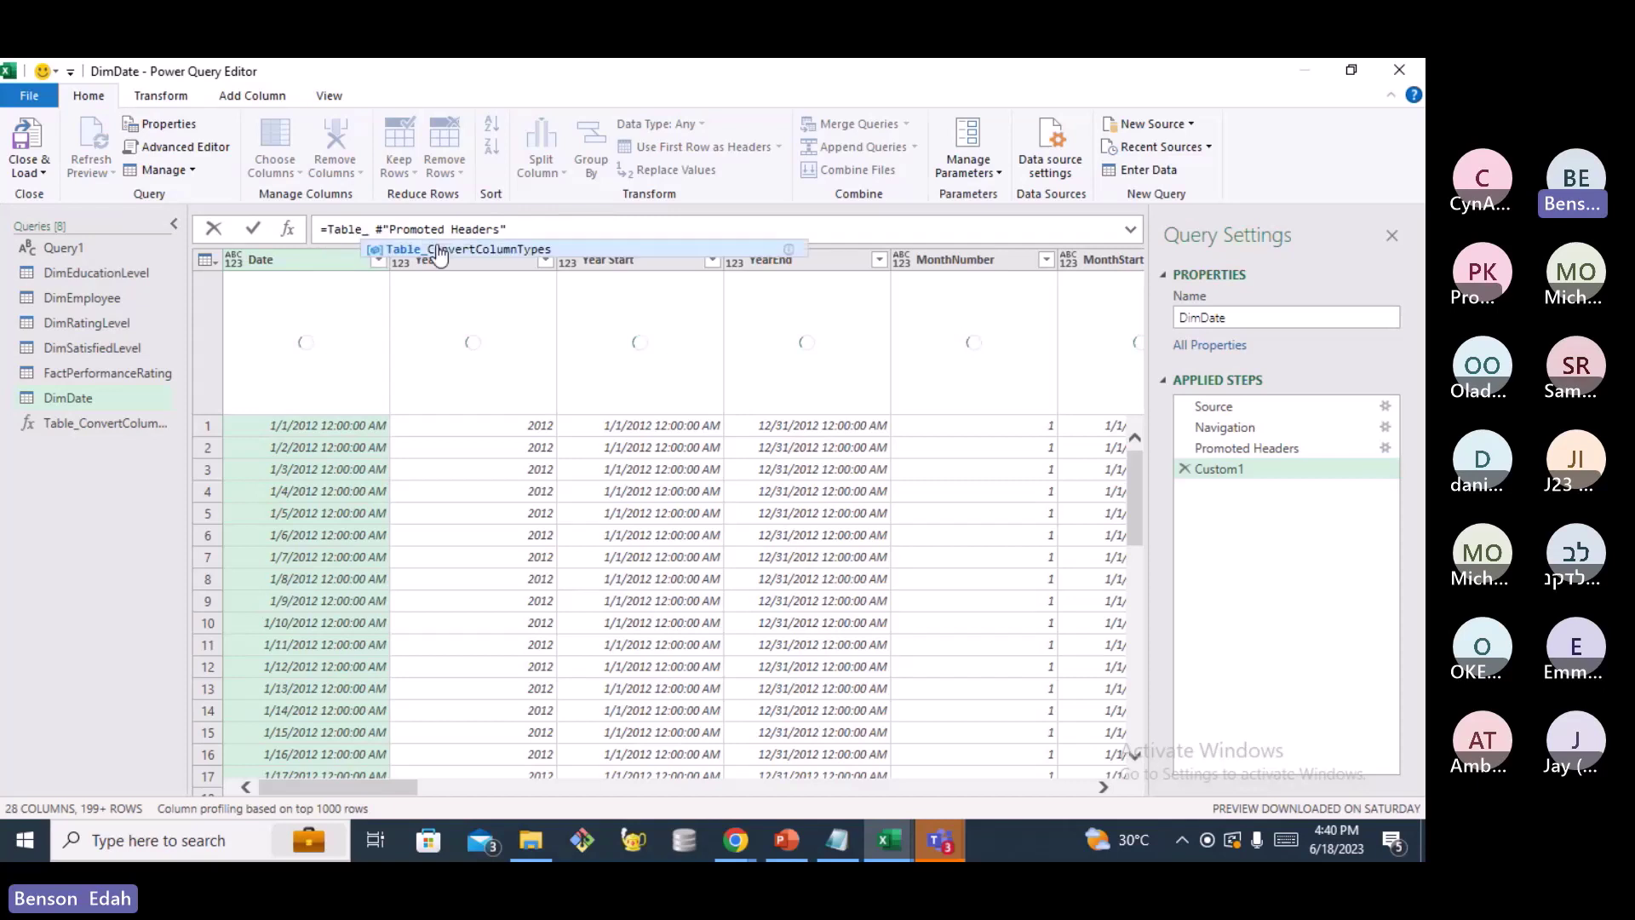
click(439, 251)
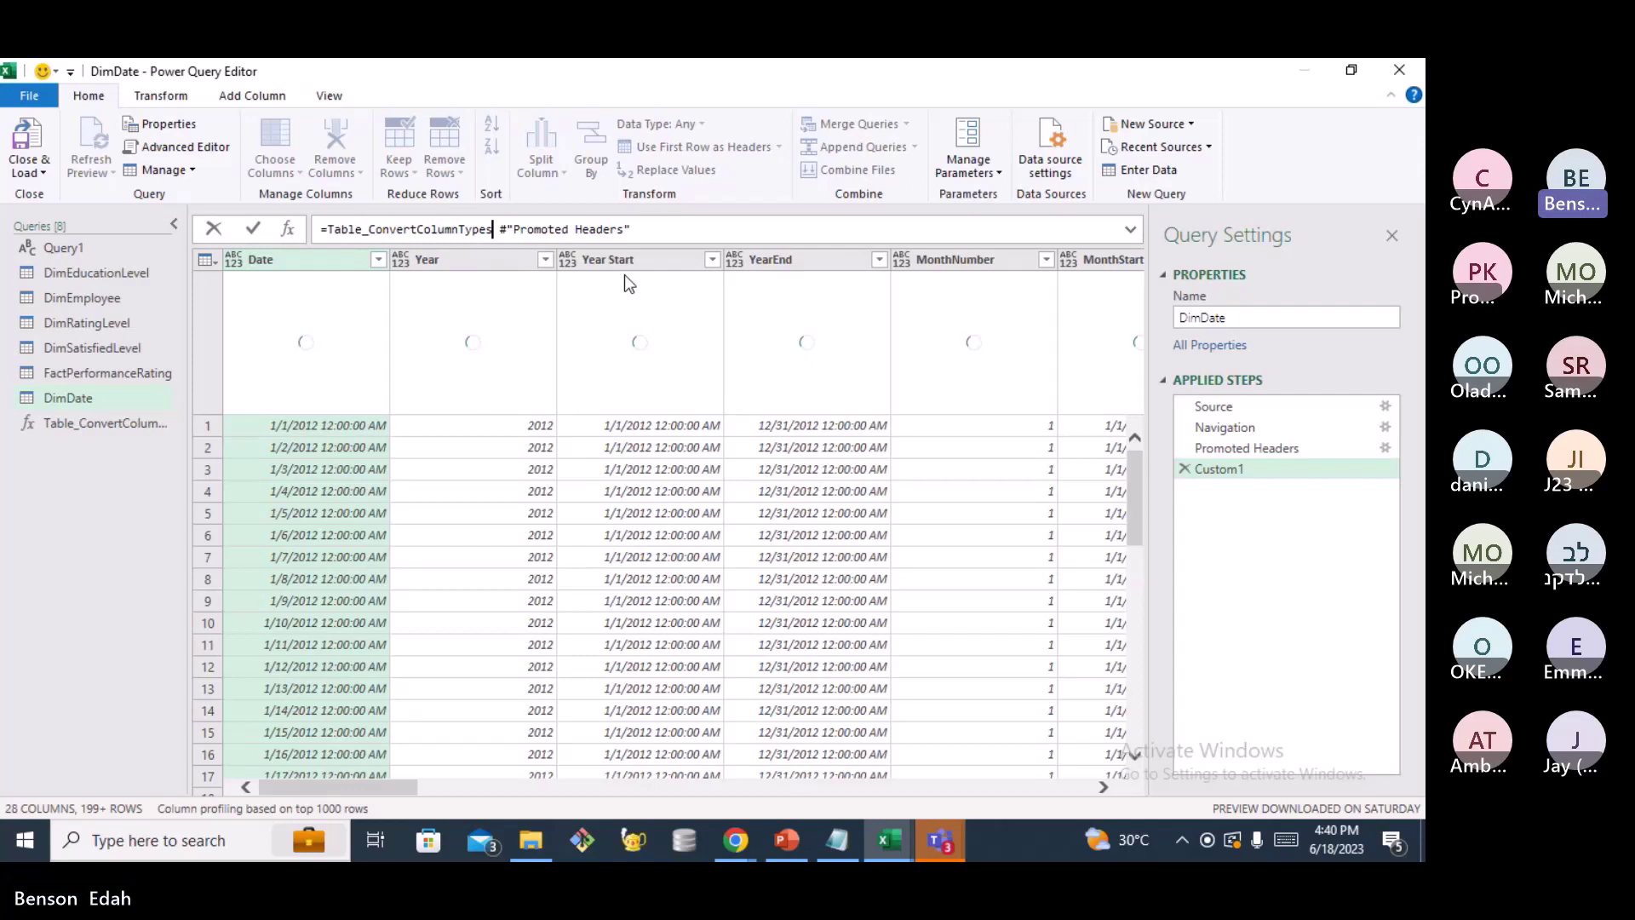
text(())
click(514, 230)
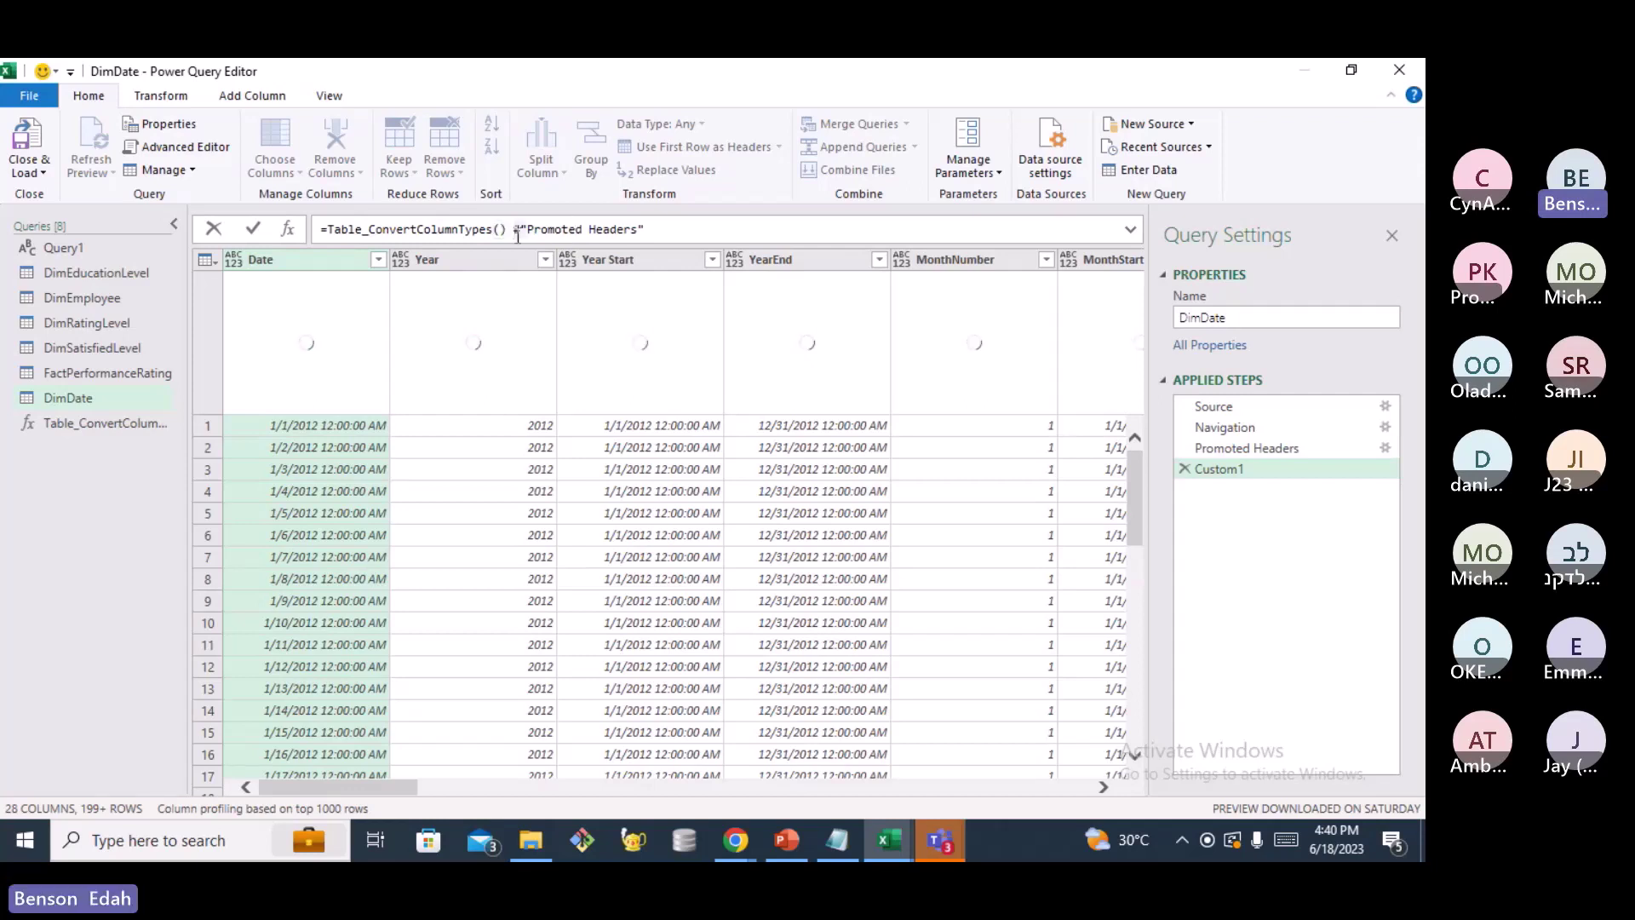
key(BackSpace)
key(BackSpace)
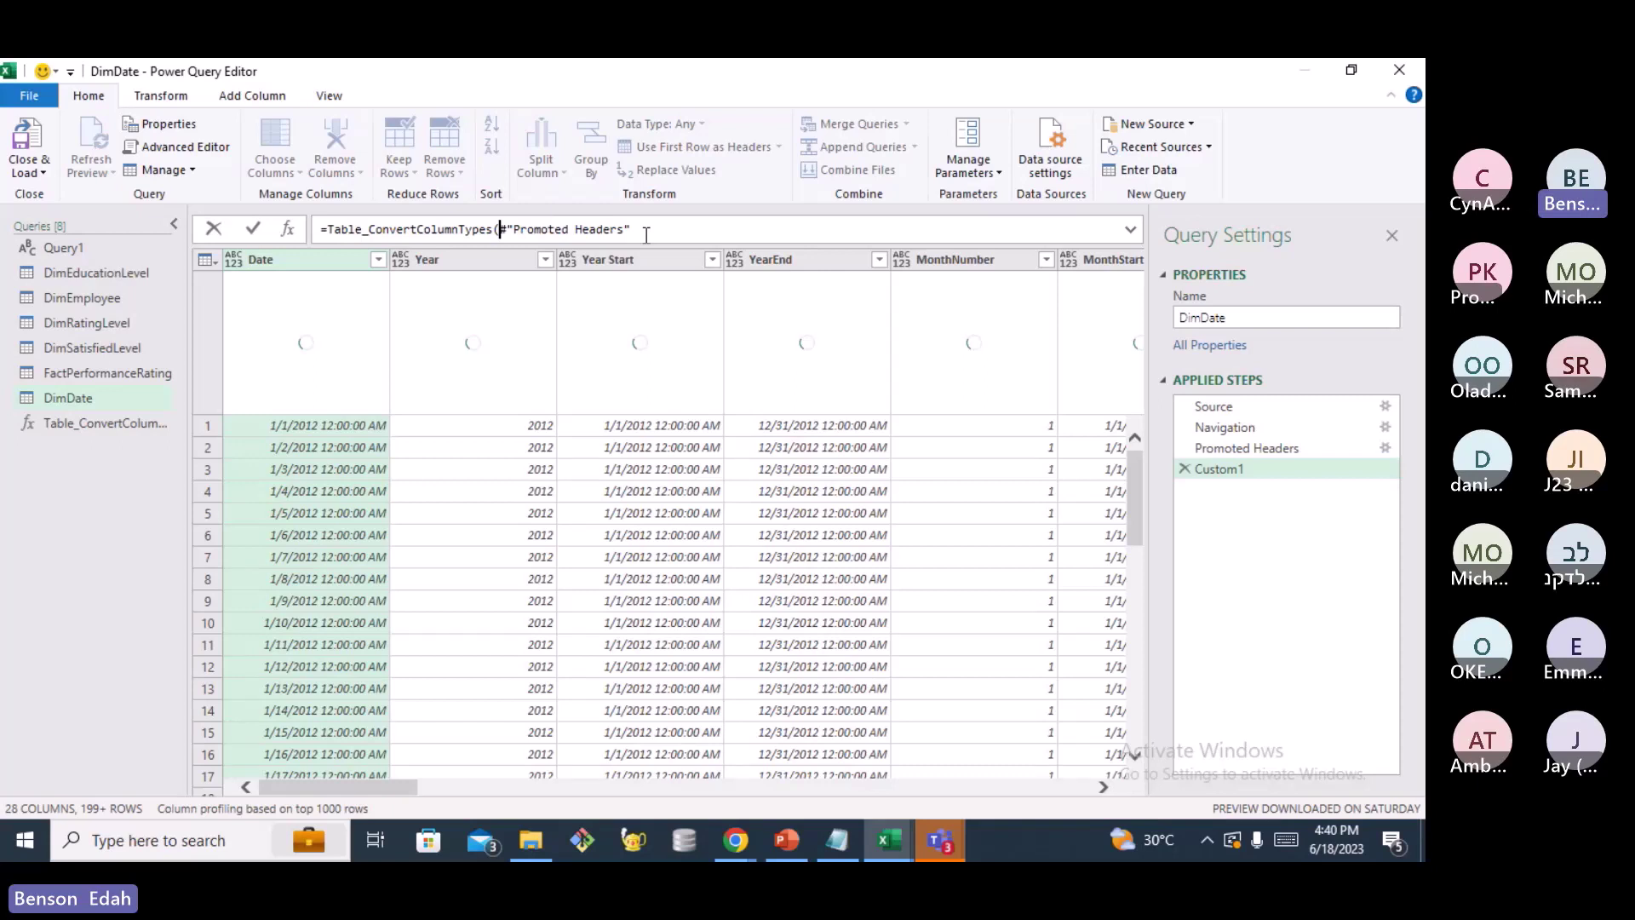
click(646, 236)
text())
key(Return)
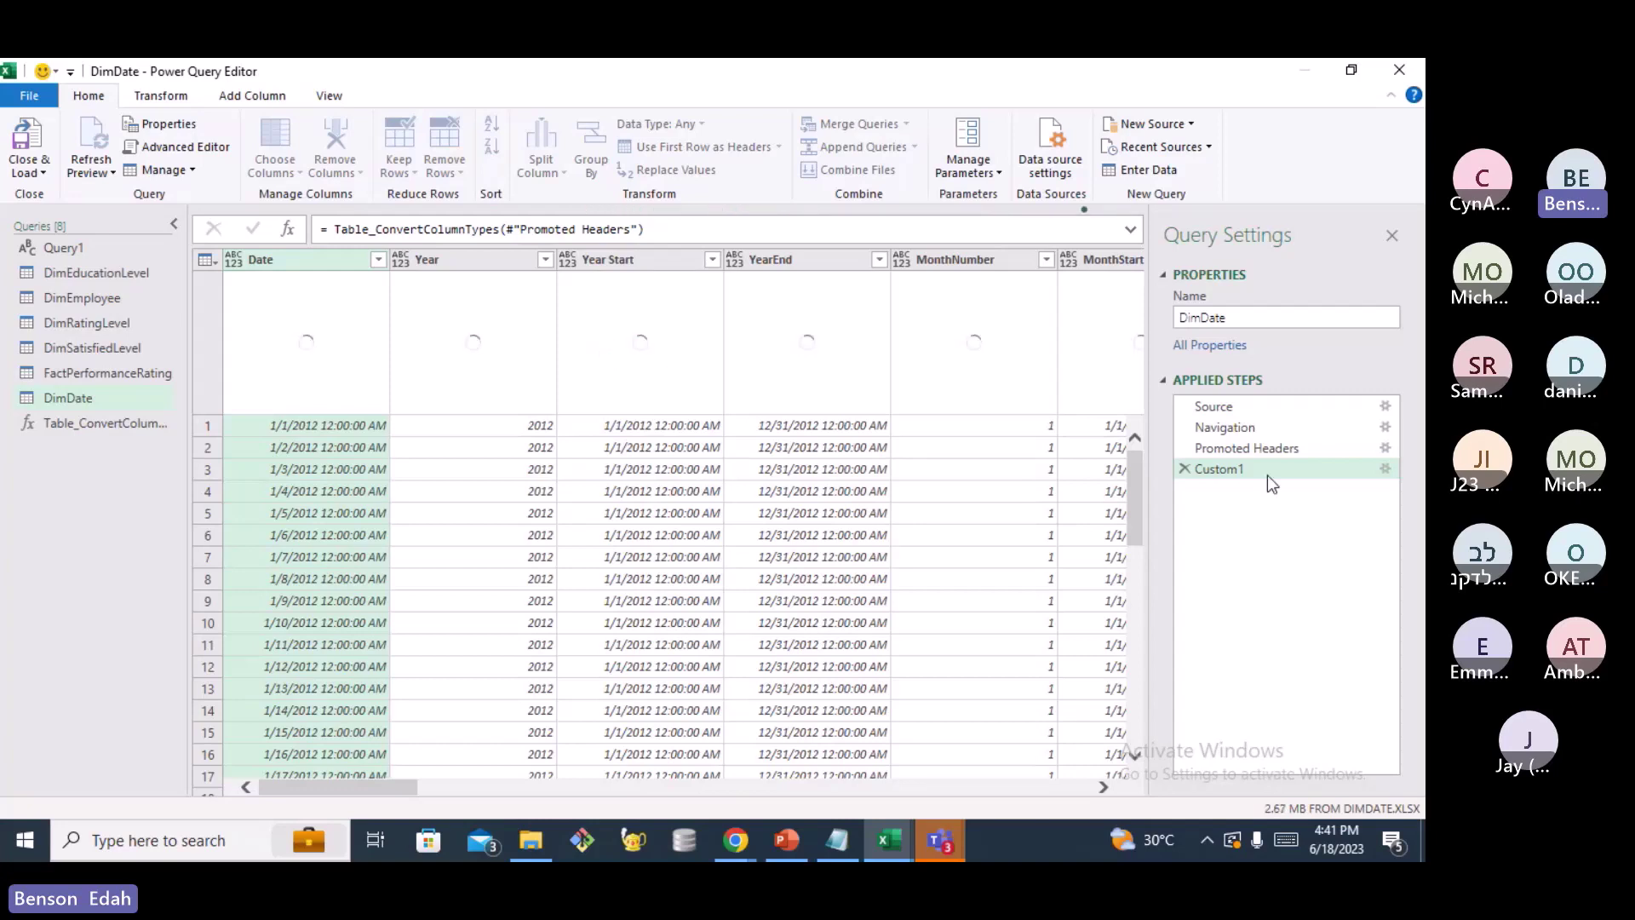
Refresh the DimDate preview and check the column types: Year, MonthNumber as whole numbers, MonthEnd as dates
right_click(1229, 471)
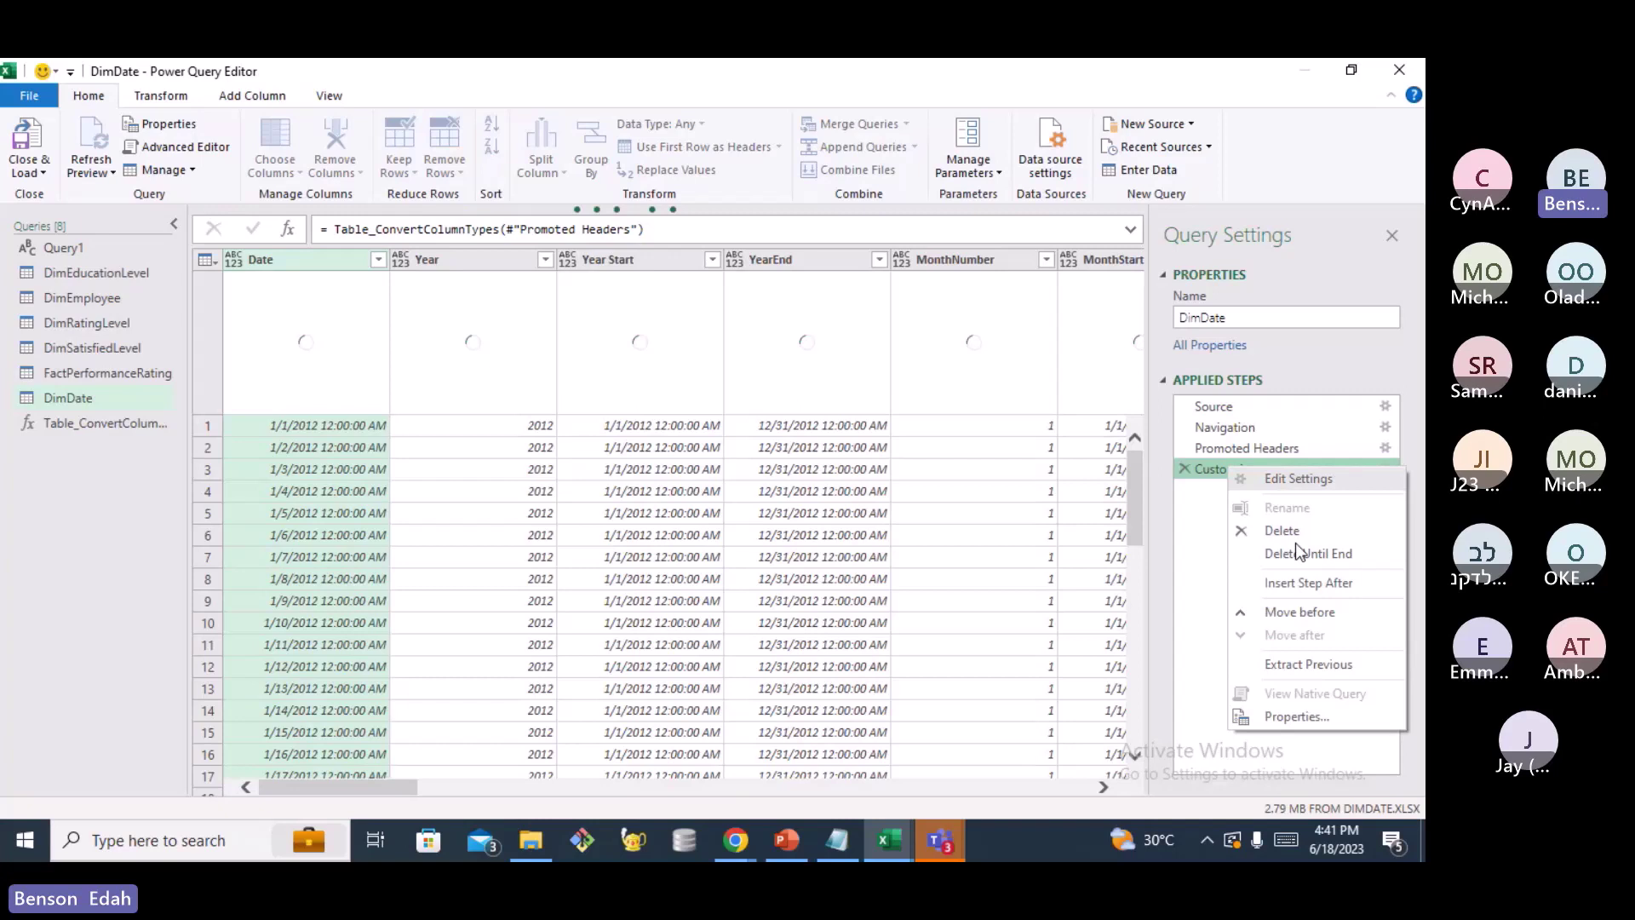
click(421, 283)
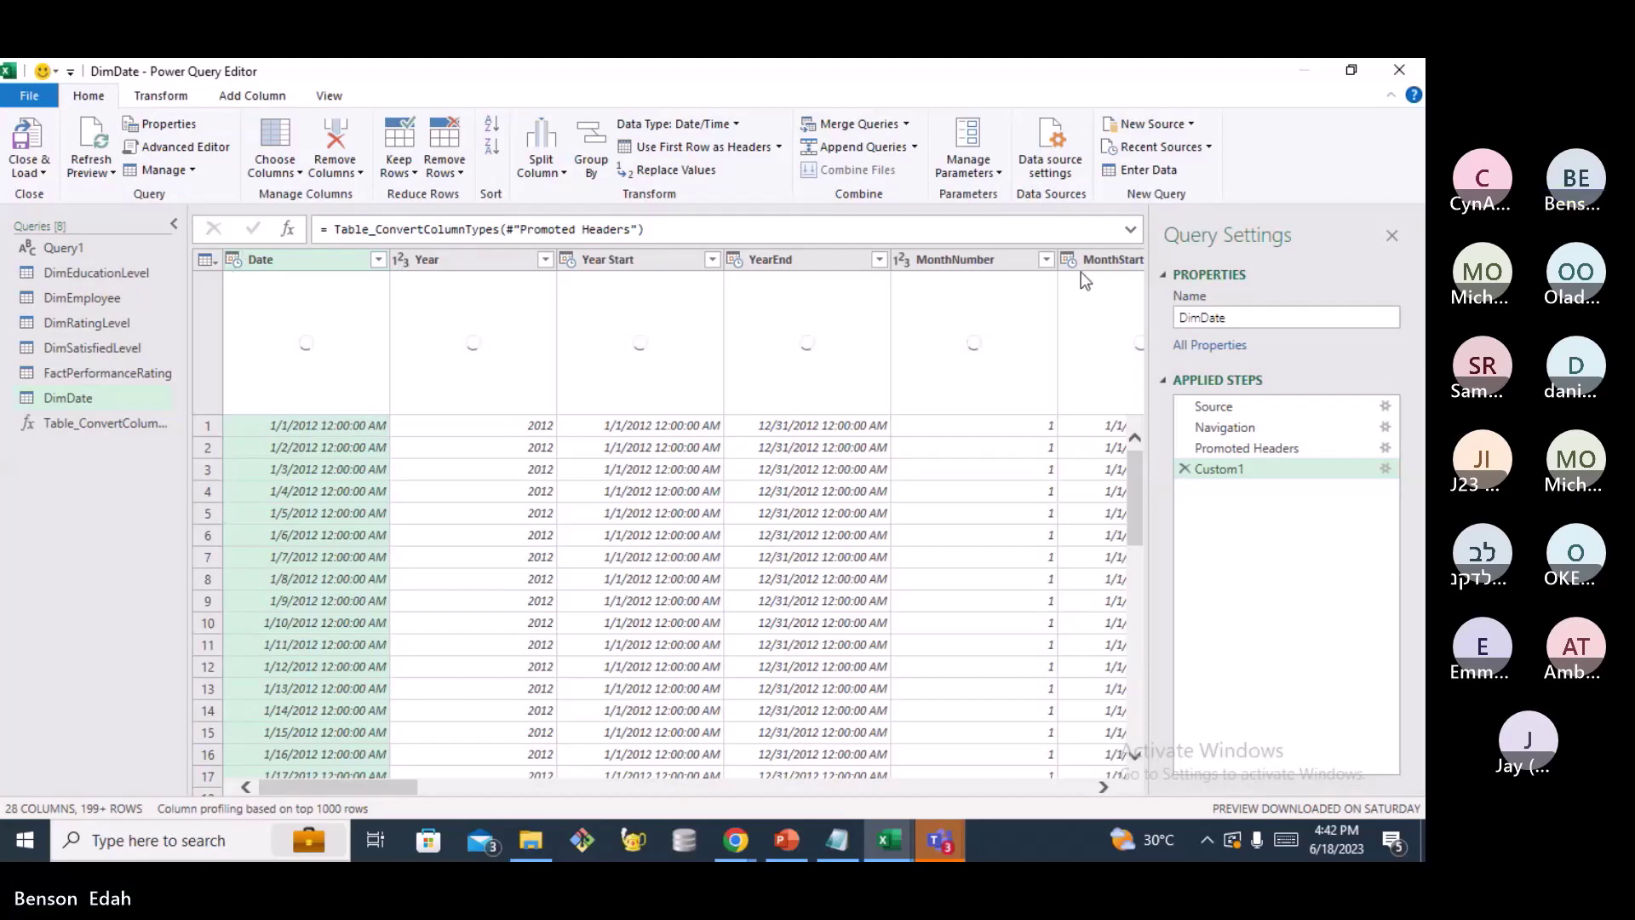
mouse_move(370, 787)
mouse_down()
mouse_move(462, 785)
mouse_move(340, 786)
mouse_up()
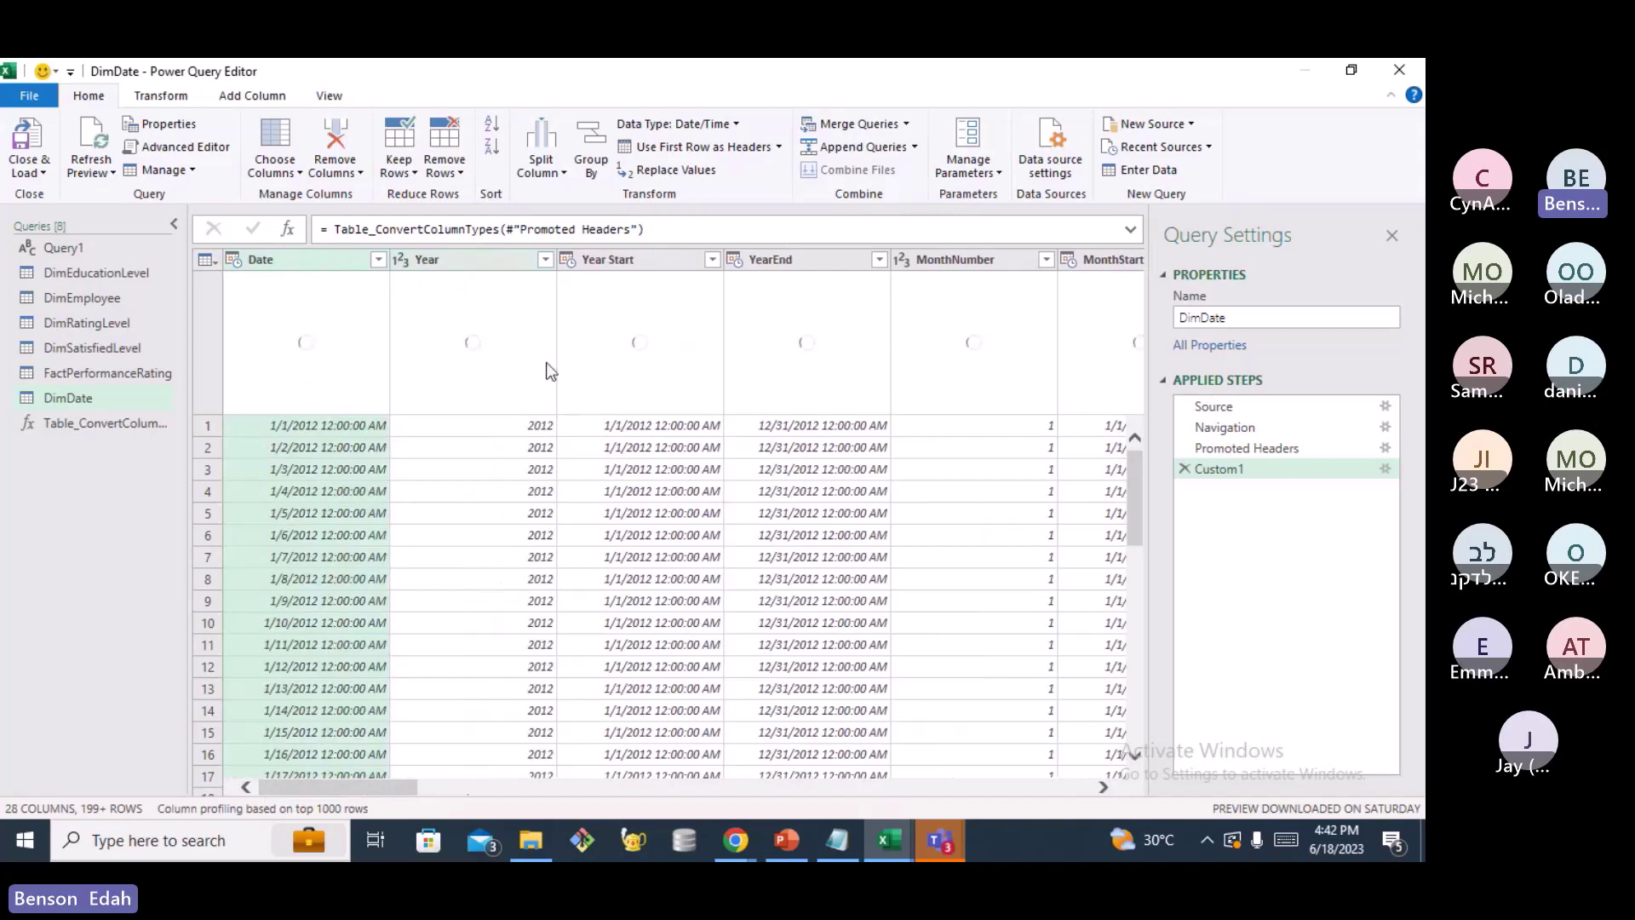
right_click(68, 465)
mouse_move(136, 507)
mouse_move(308, 524)
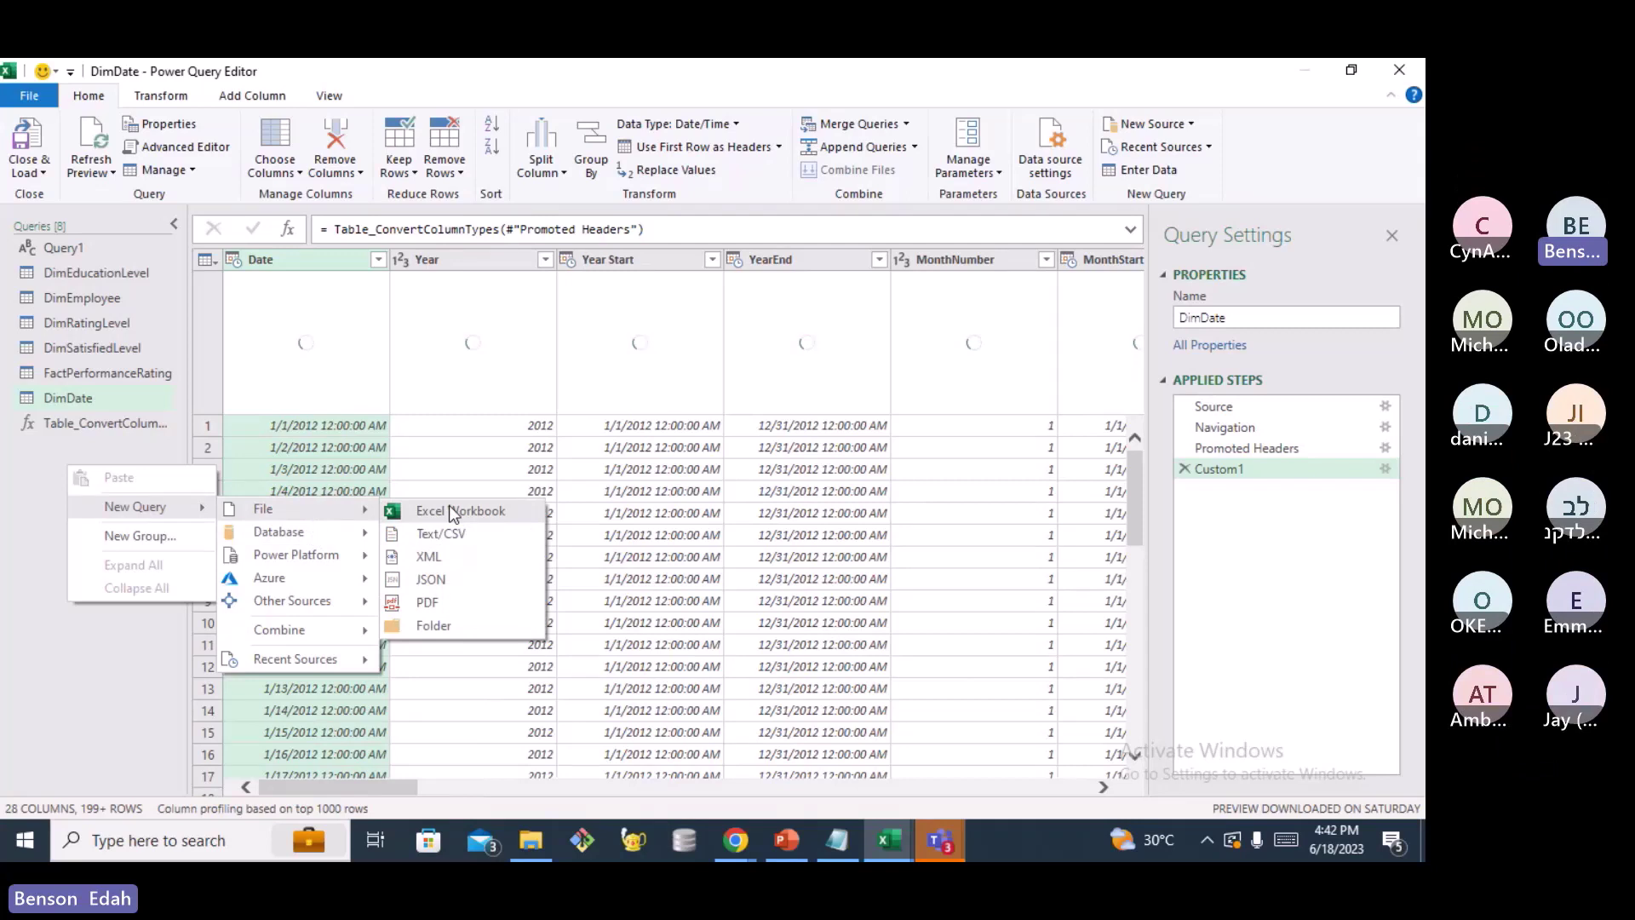
click(449, 509)
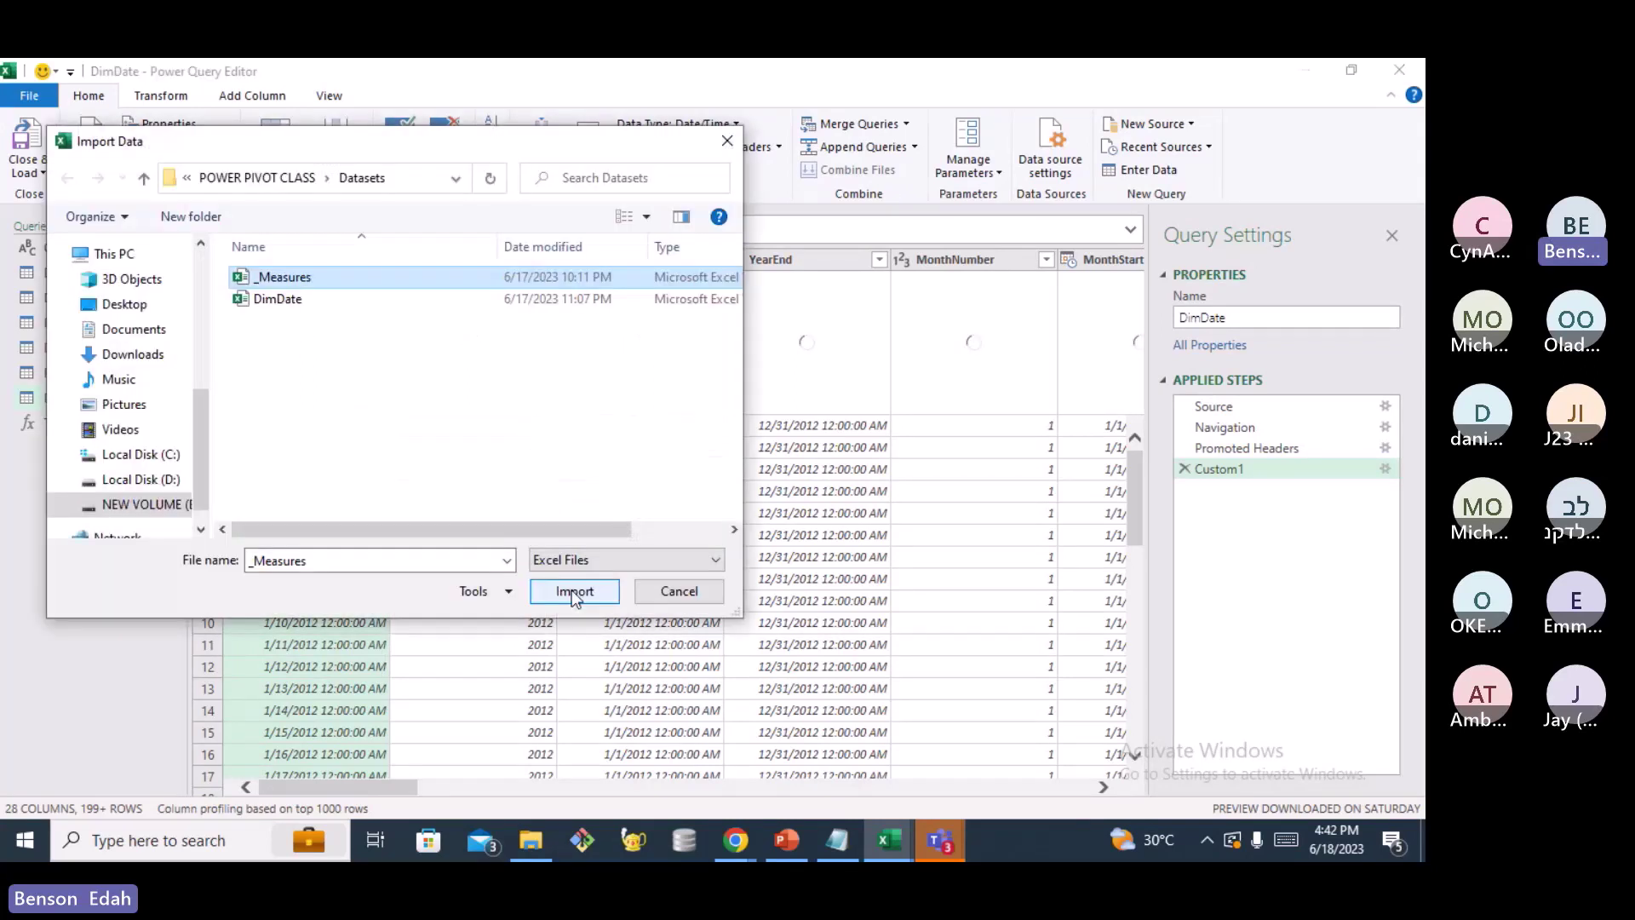
click(573, 594)
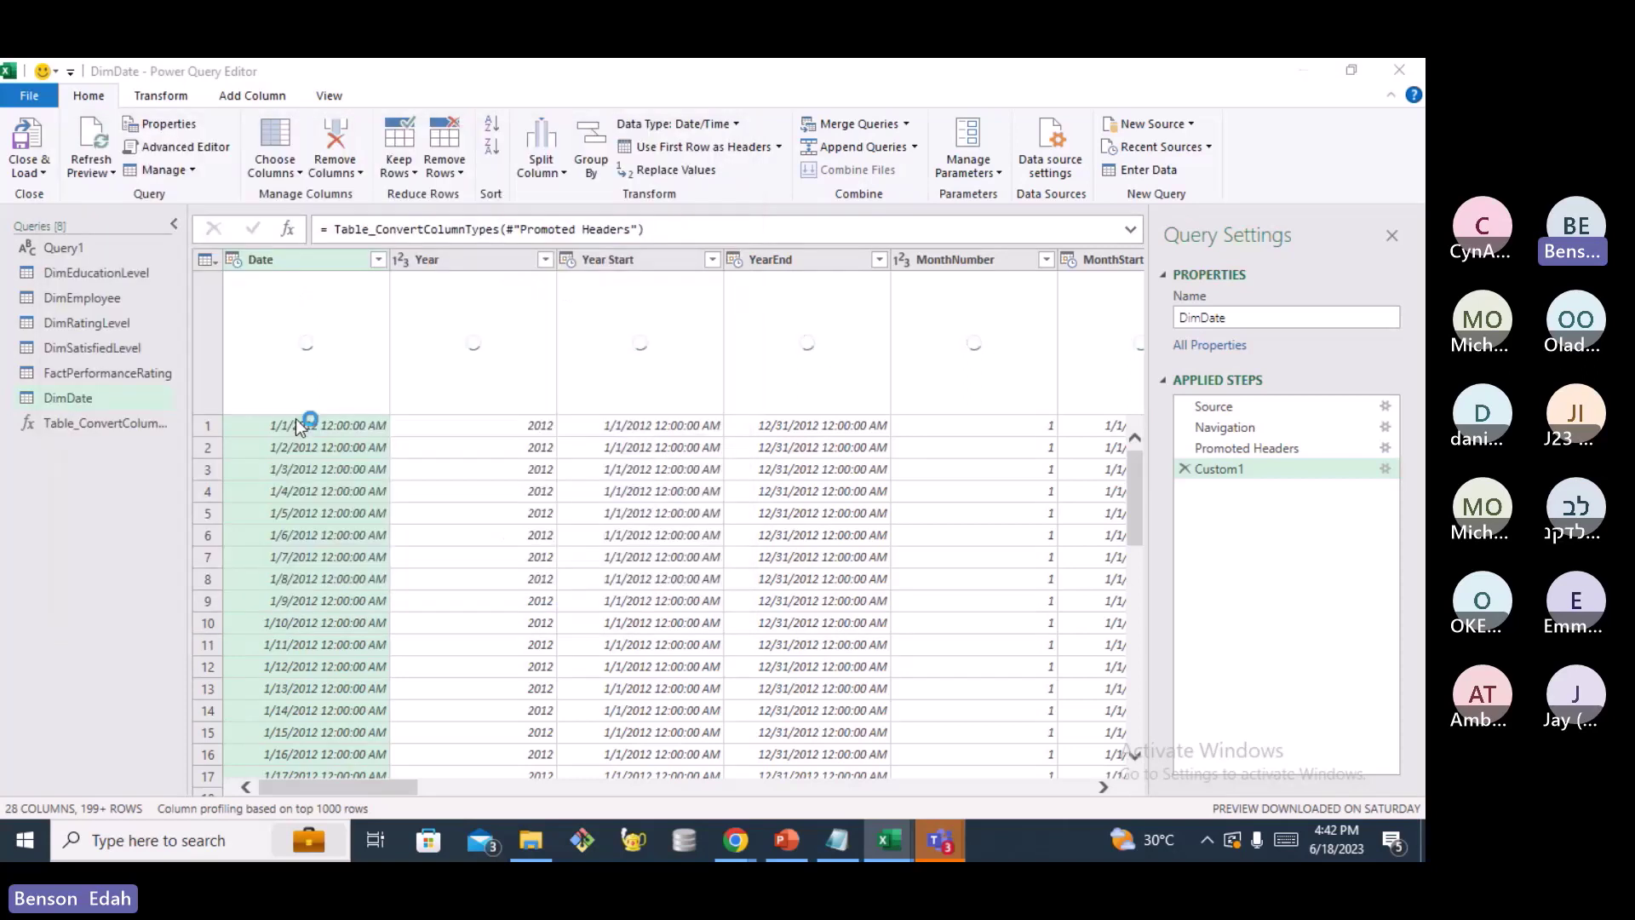
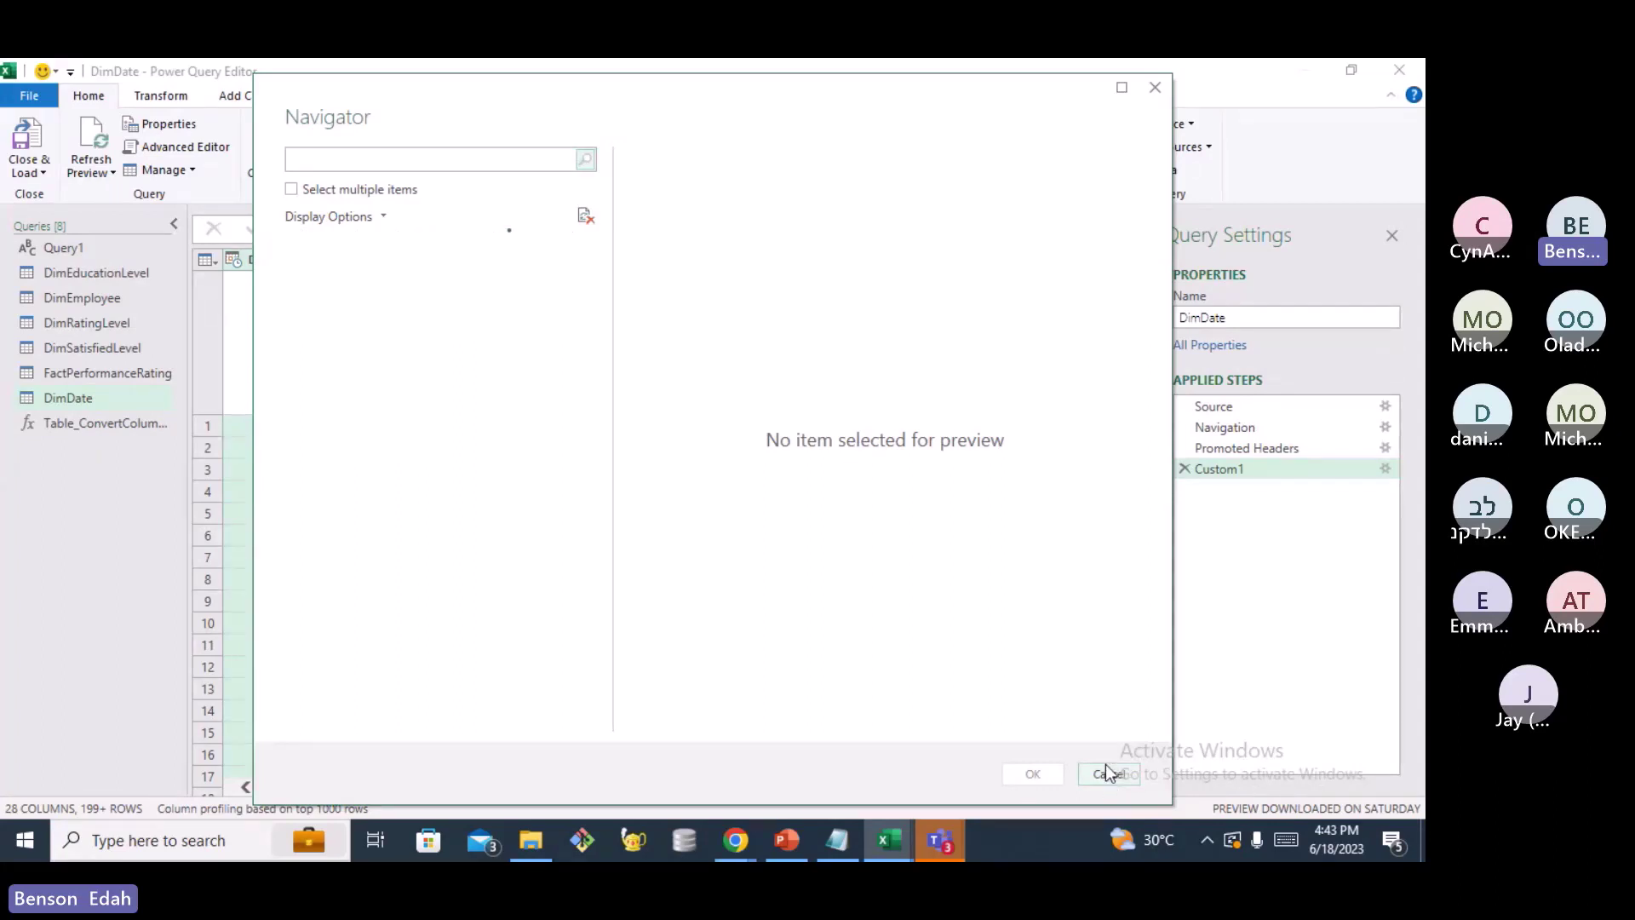
Cancel the empty Navigator and review the 28-column DimDate preview with its Custom1 step
click(1107, 772)
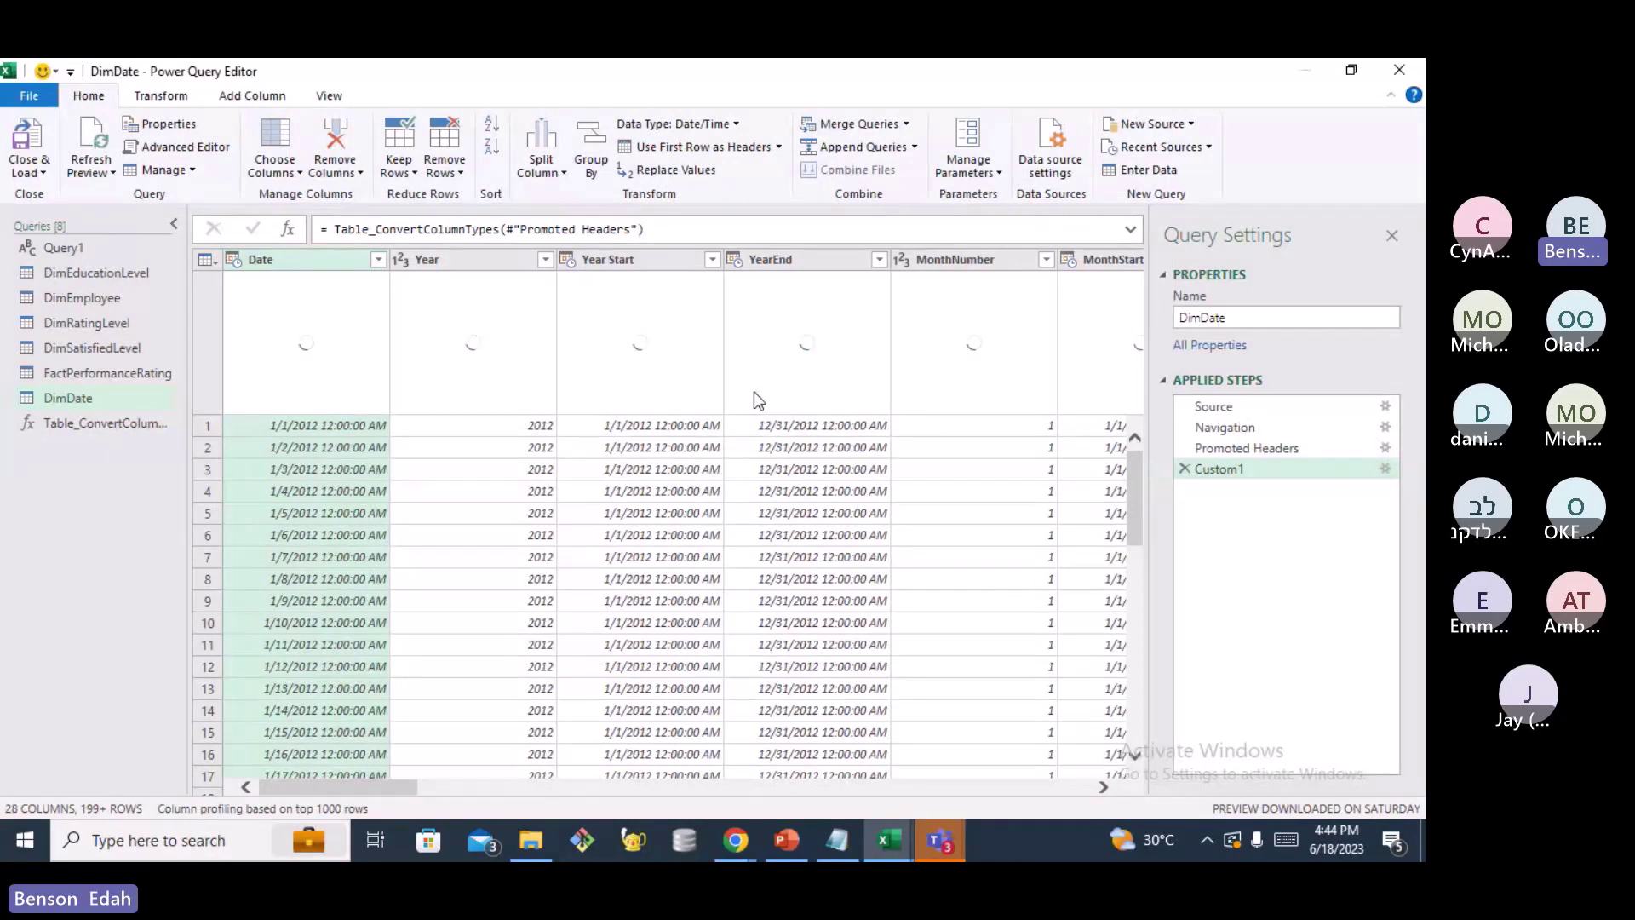
scroll(754, 400, down, 4)
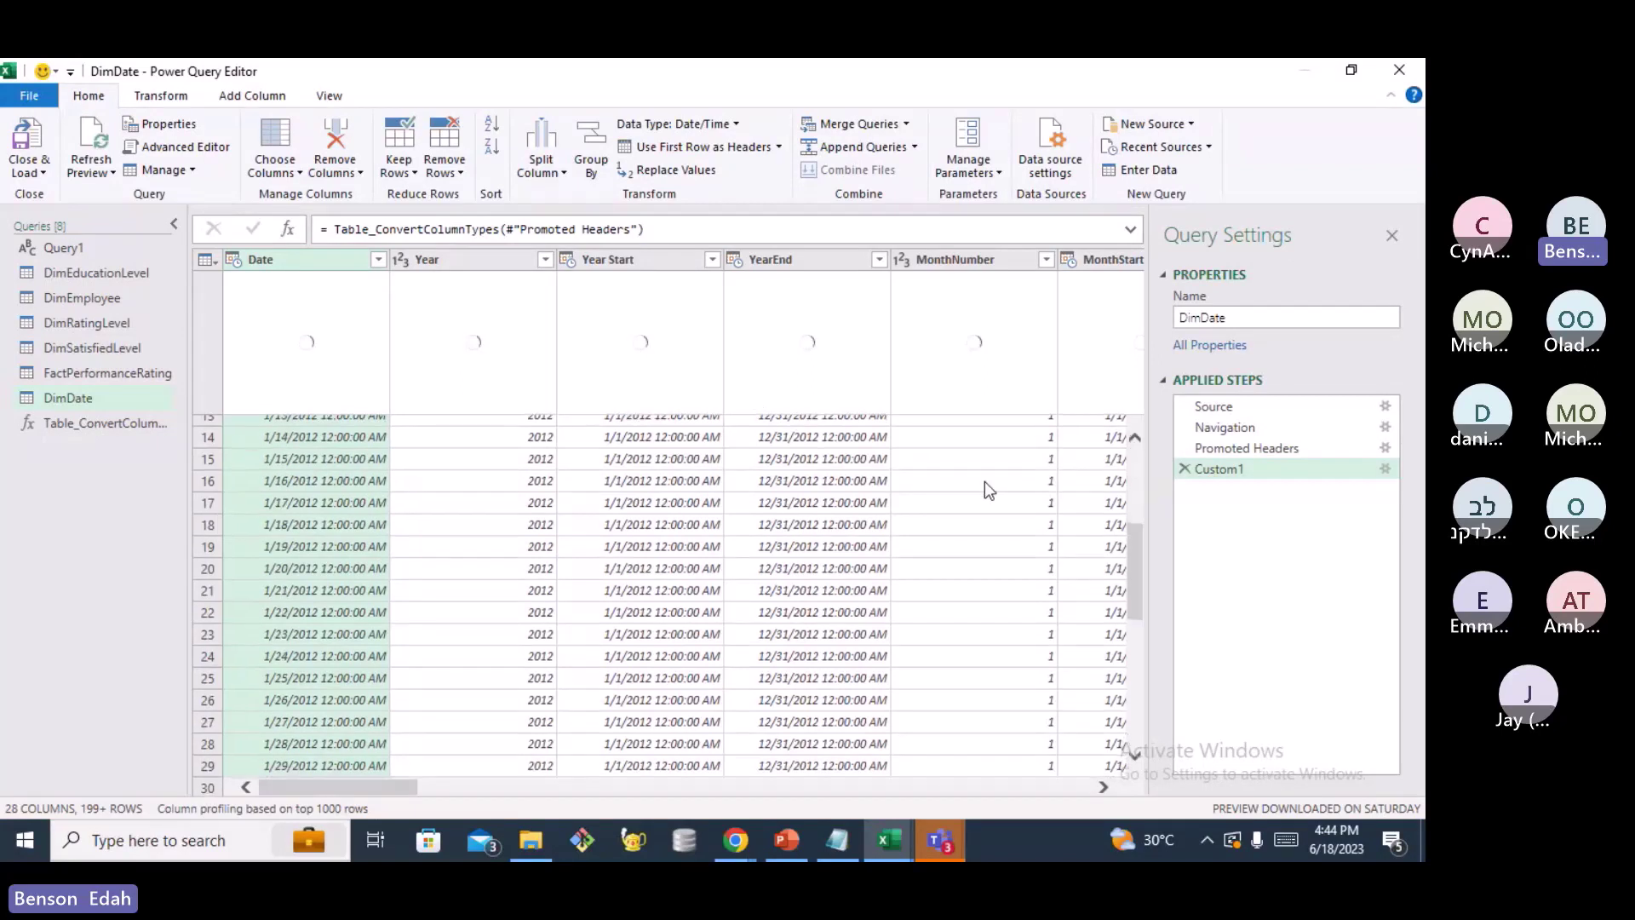
scroll(984, 482, up, 4)
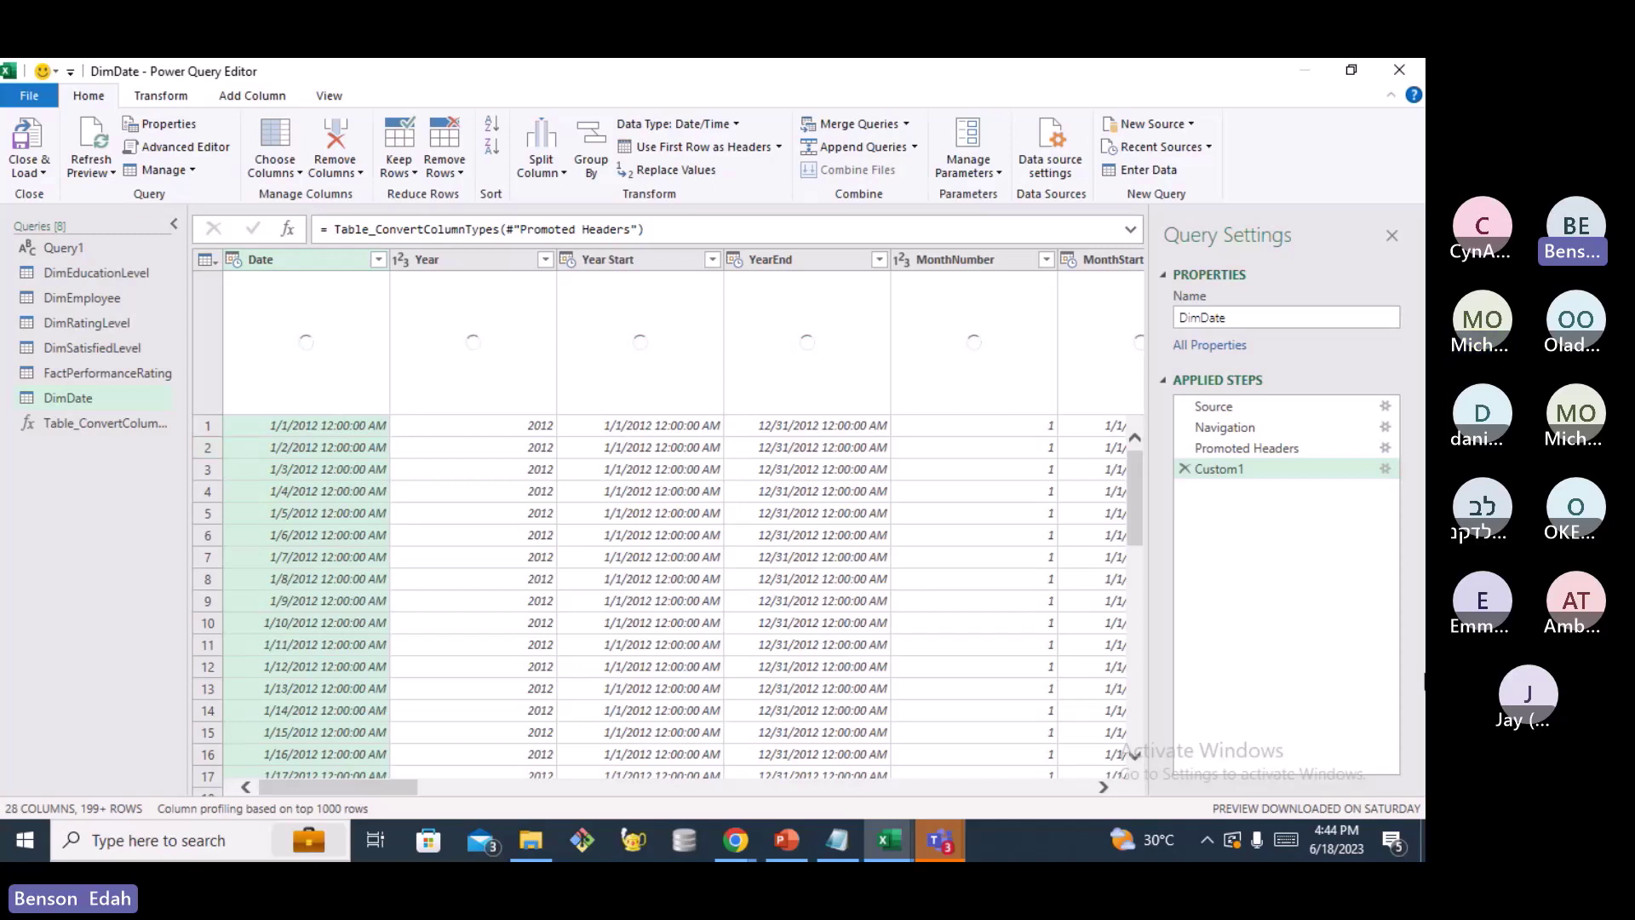
click(1206, 840)
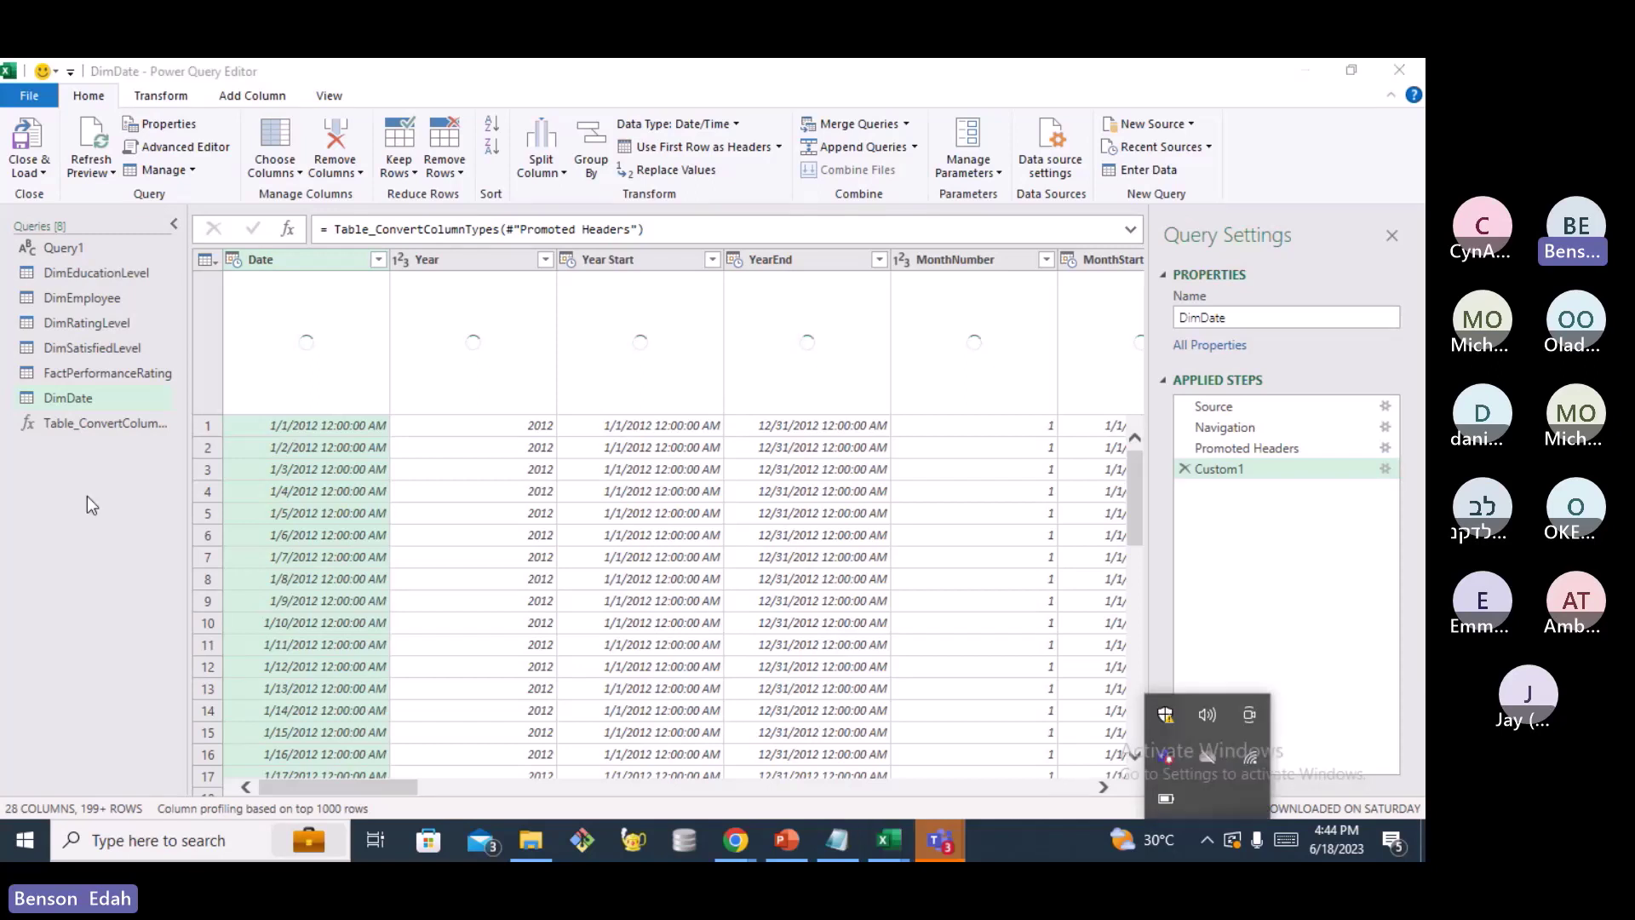
click(87, 496)
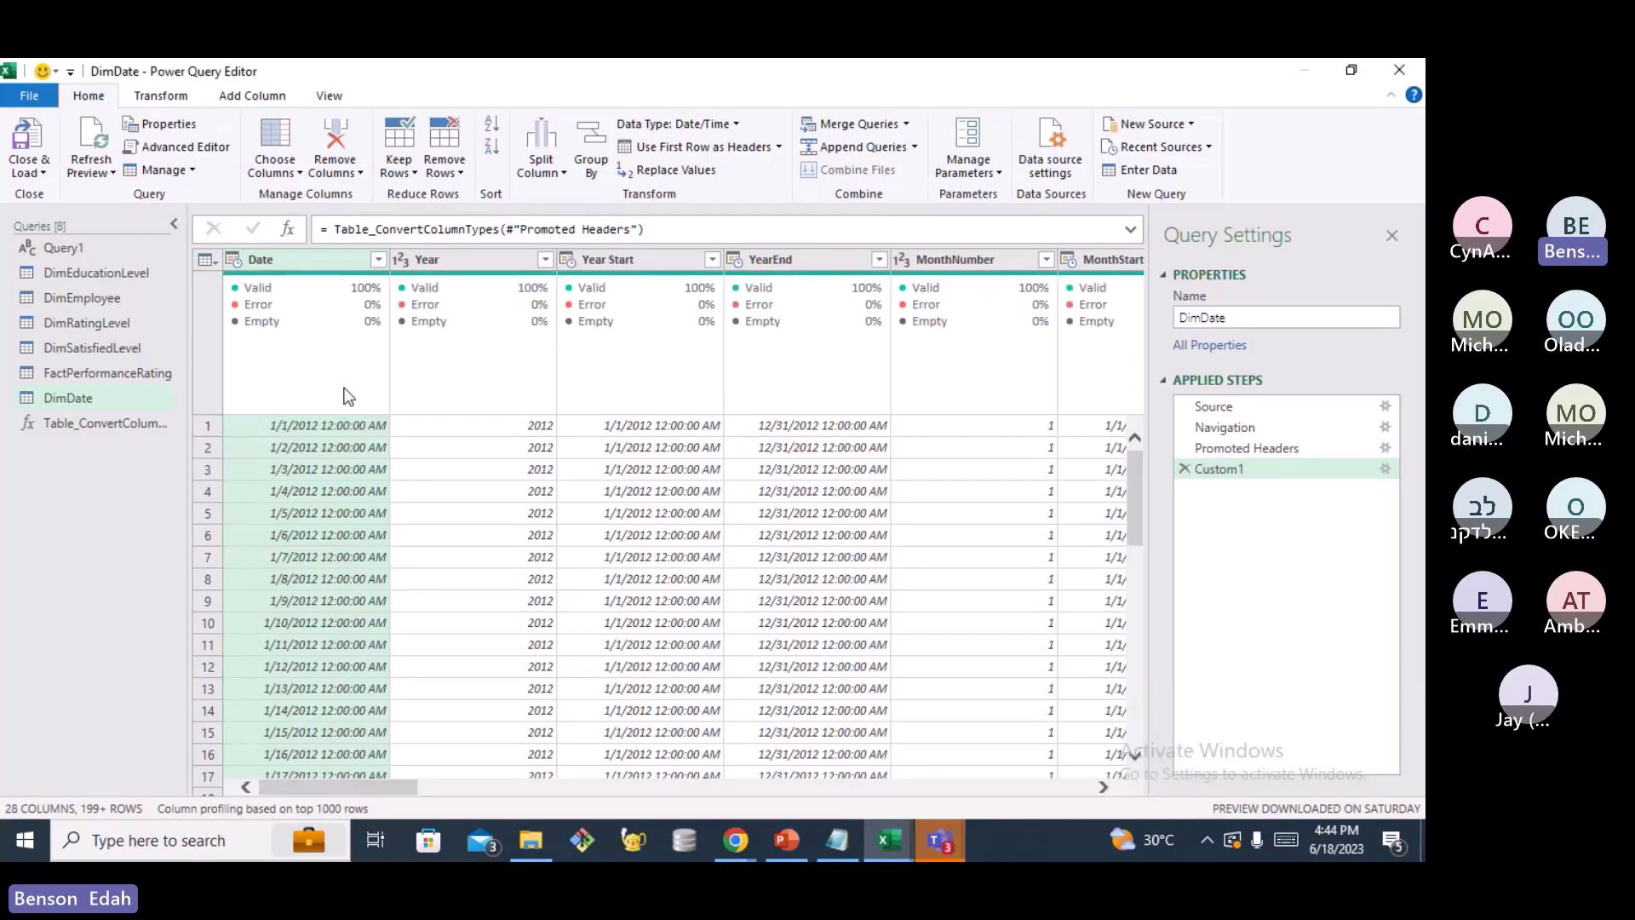
From the Queries pane, start a New Query > File > Excel Workbook and import _Measures
right_click(73, 482)
mouse_move(145, 523)
mouse_move(282, 528)
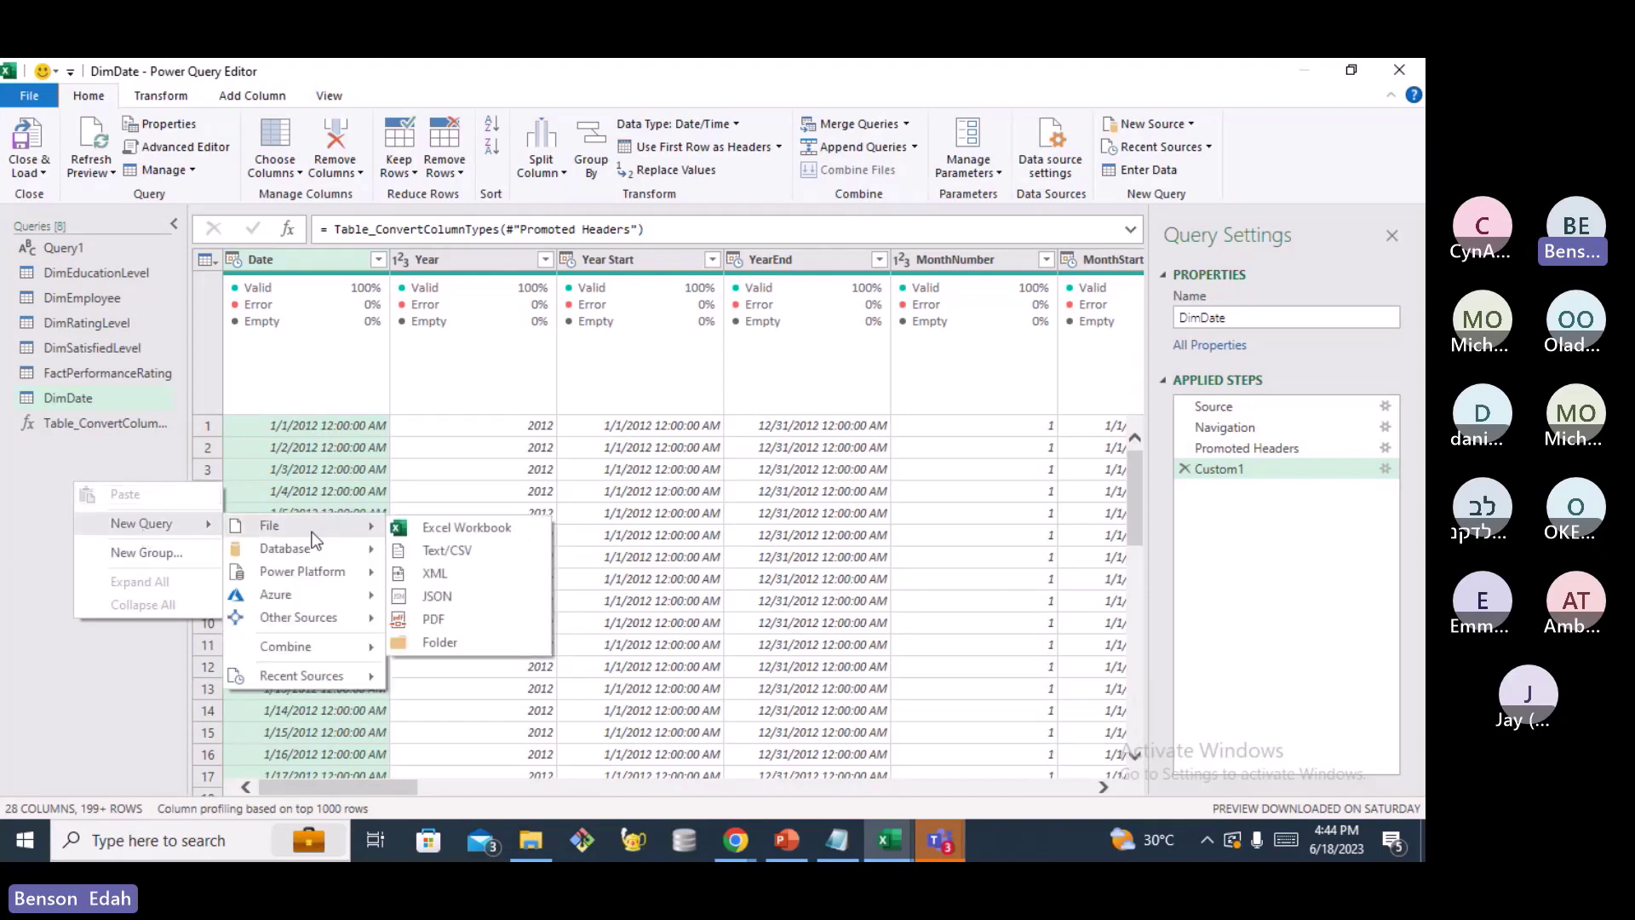
click(484, 529)
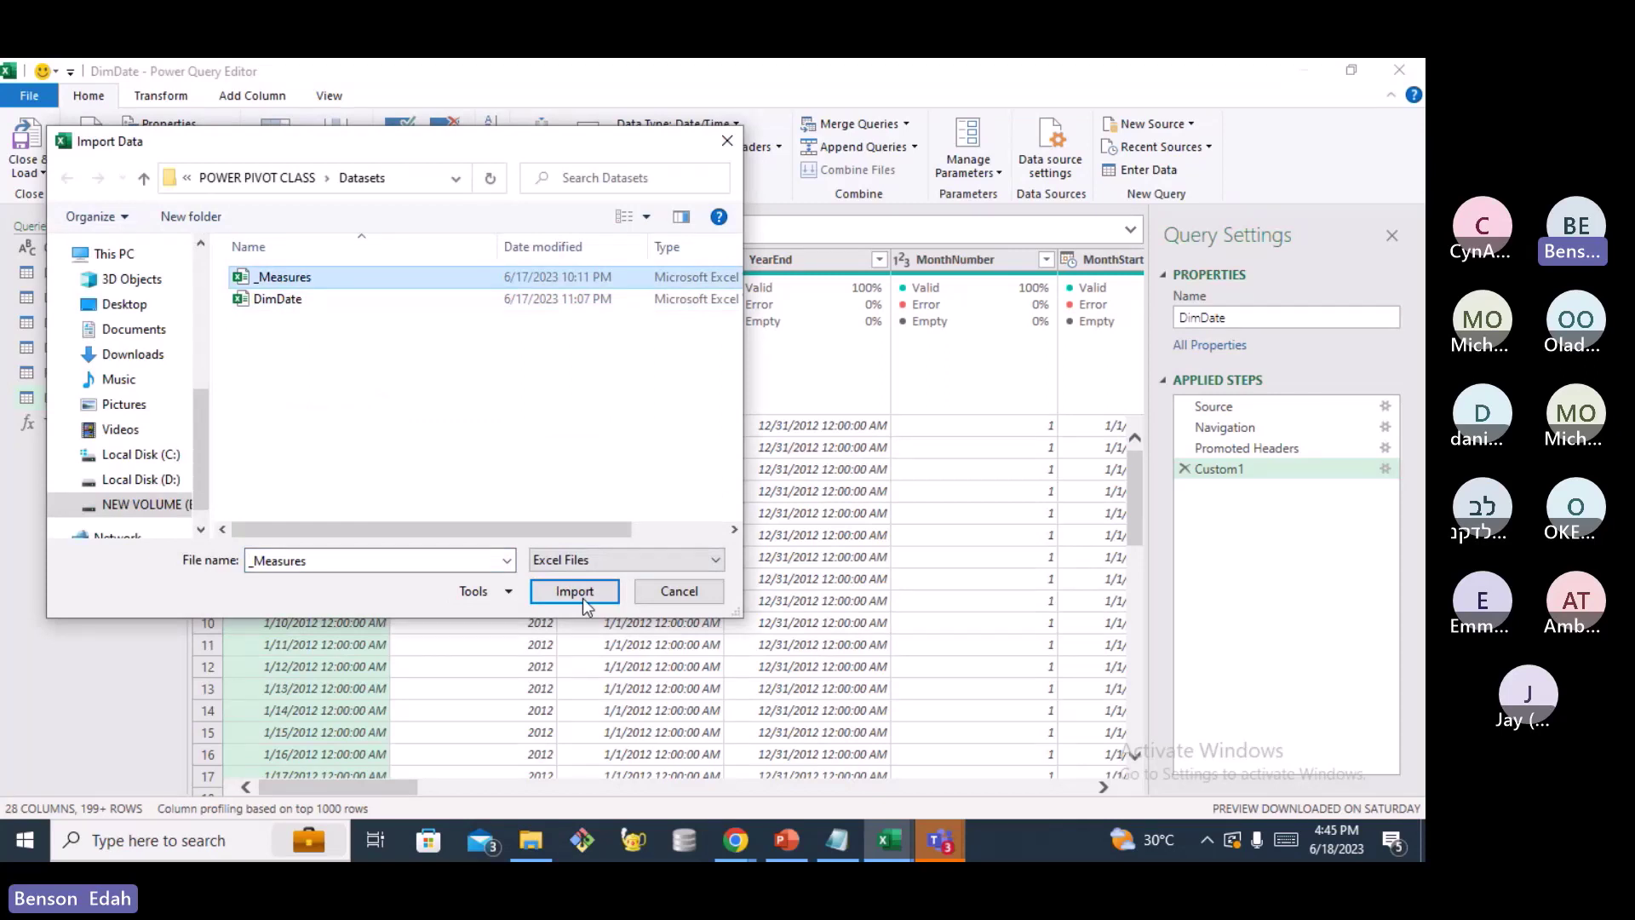
click(575, 592)
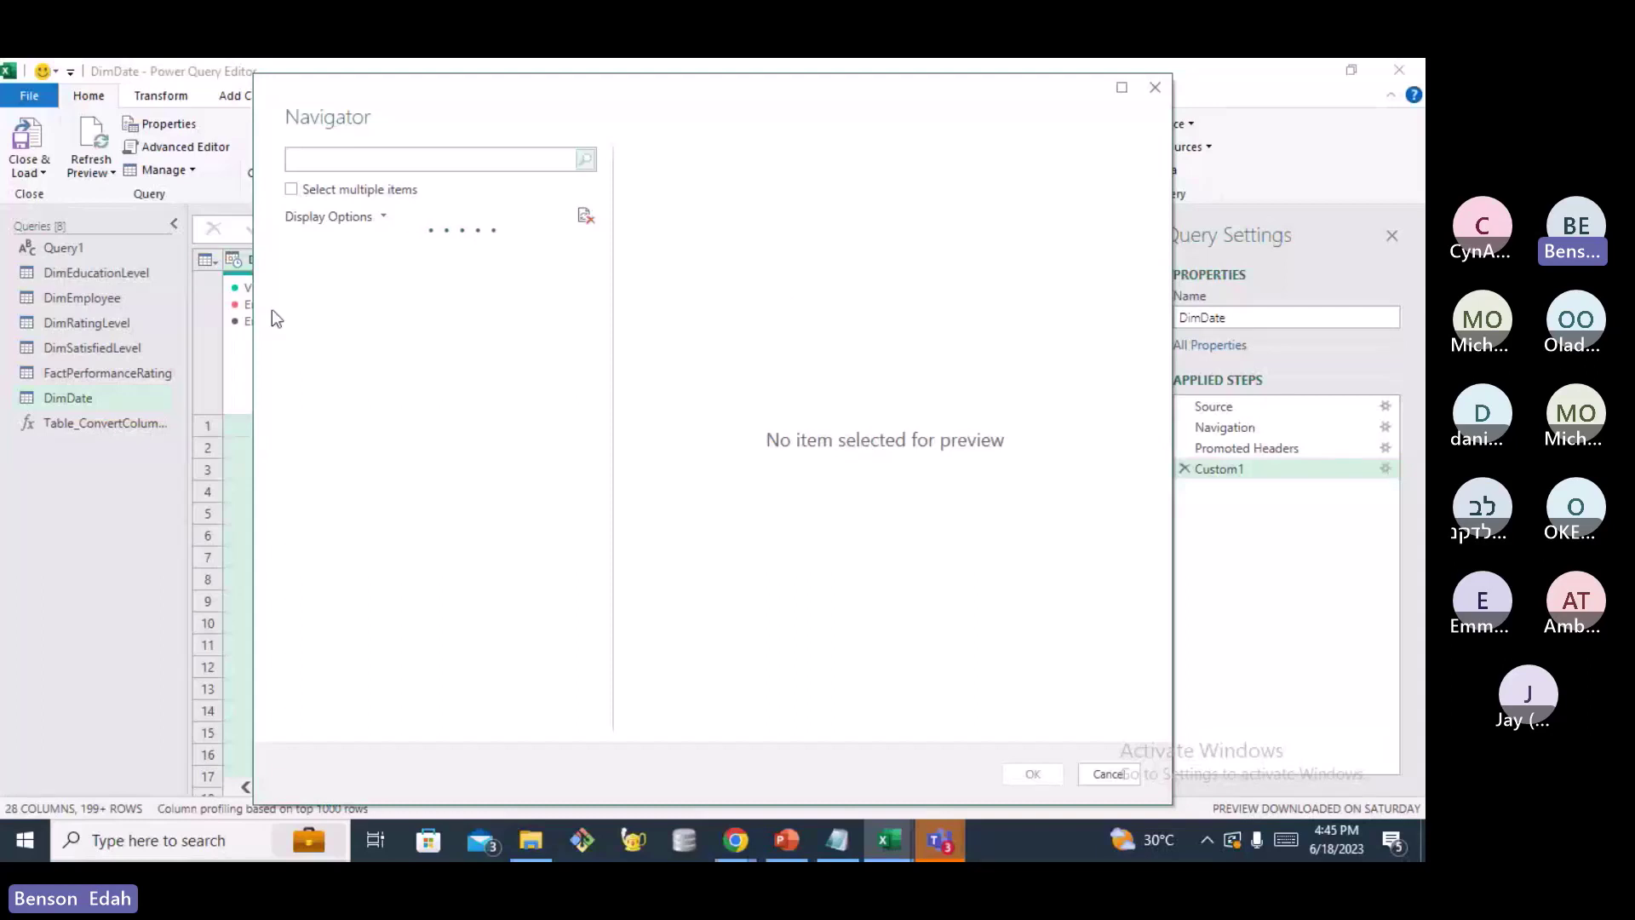
Load Sheet1 from _Measures.xlsx as a query holding a single empty Column1
mouse_move(937, 854)
click(383, 217)
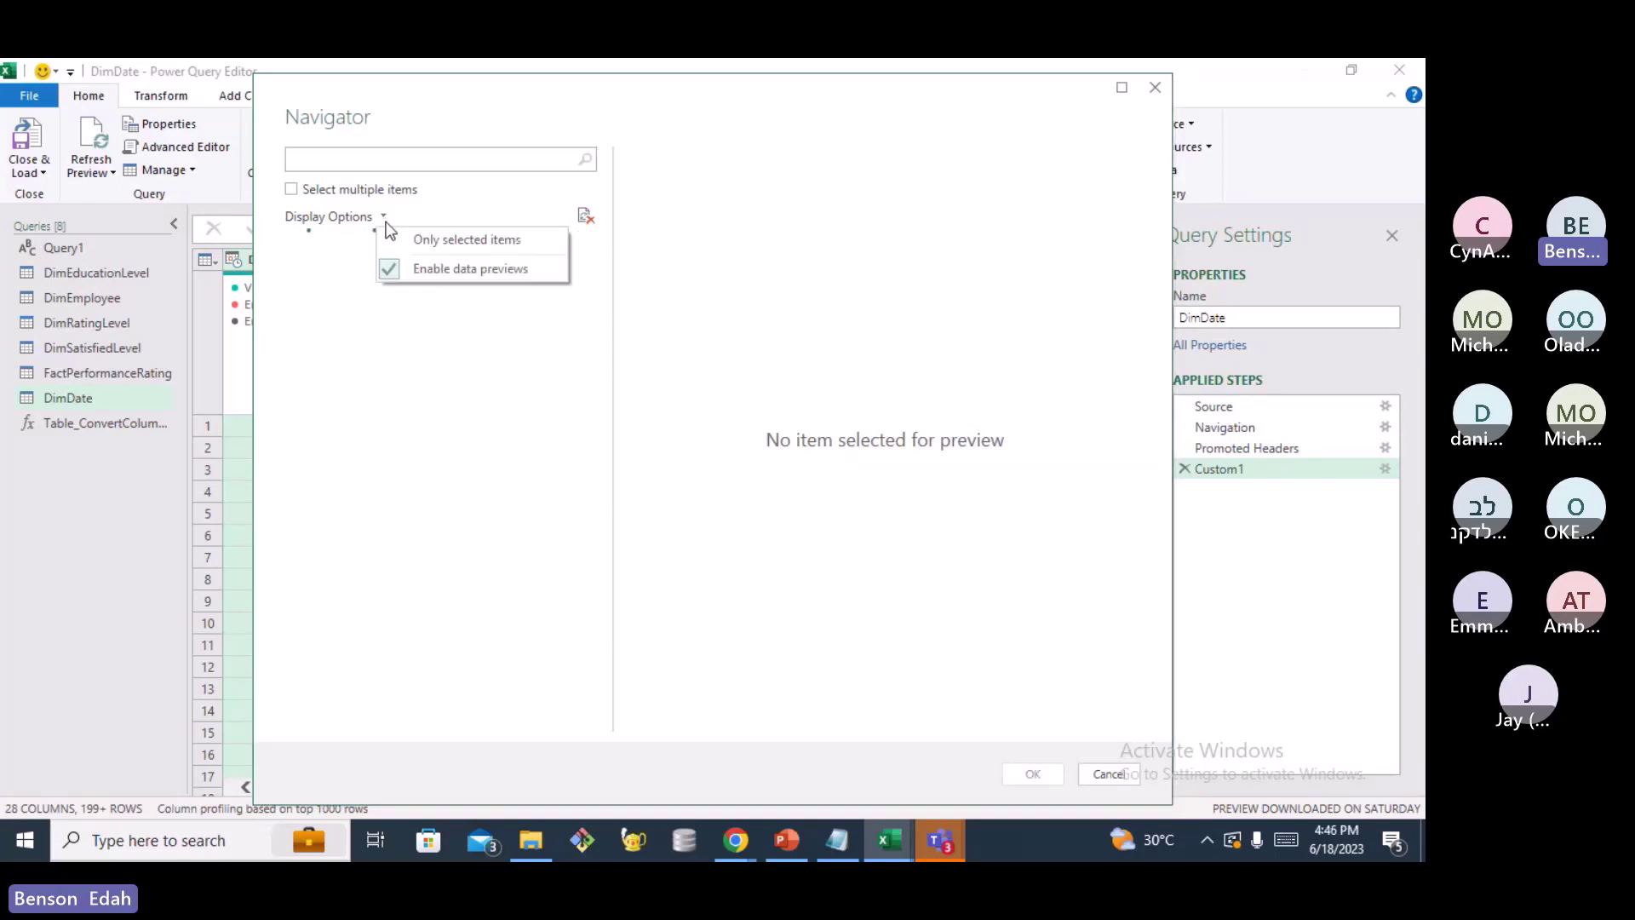
click(798, 535)
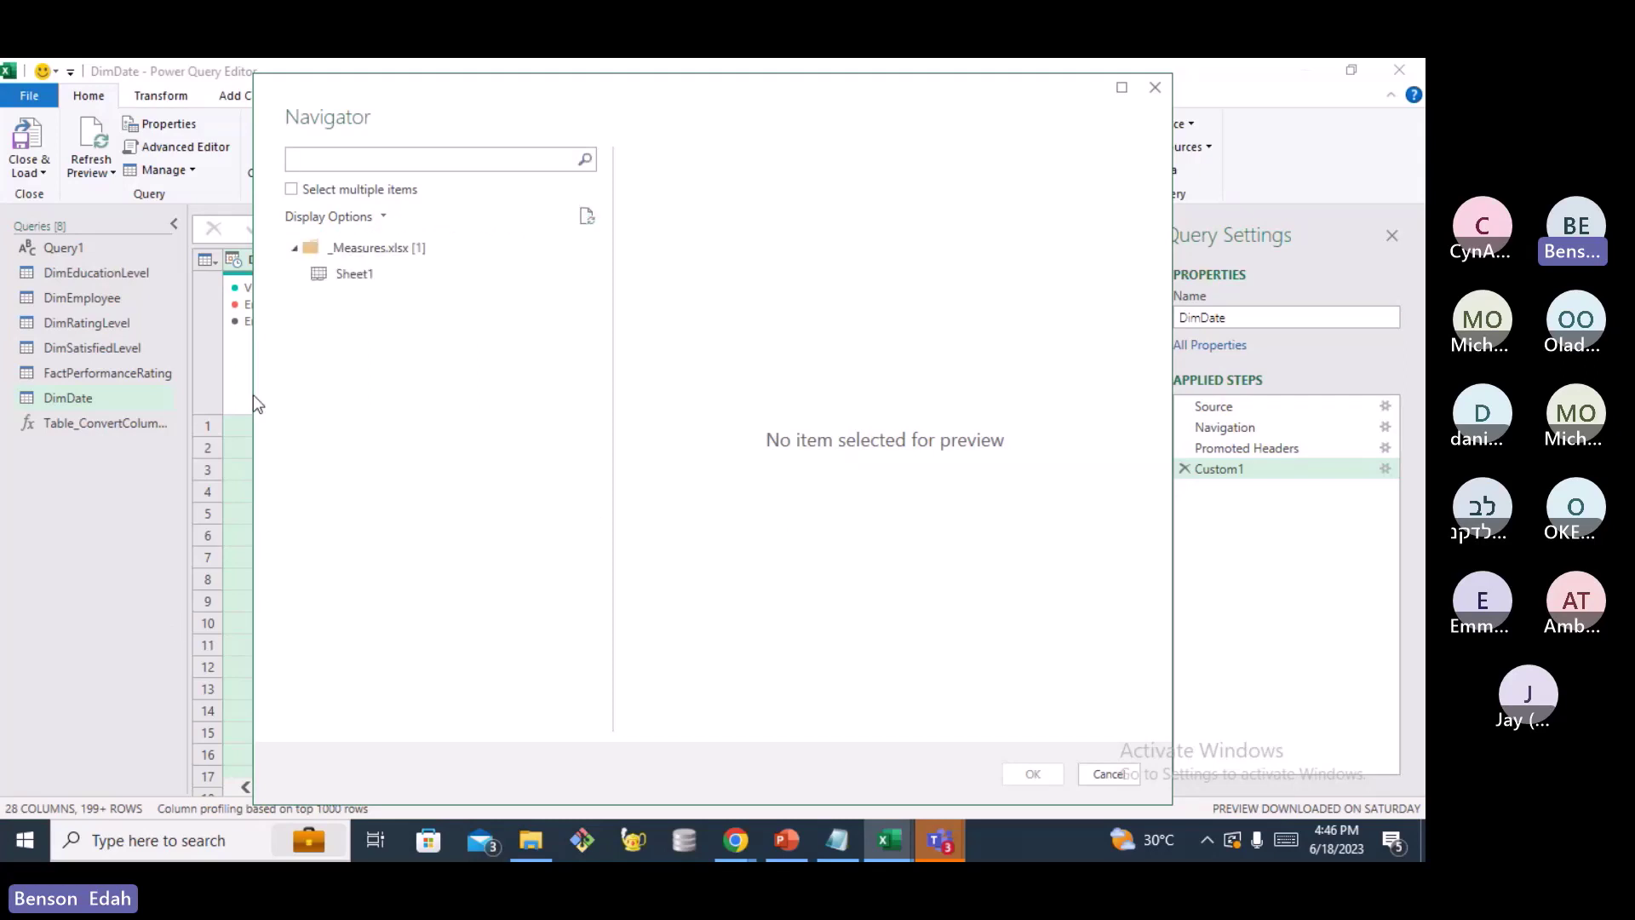
click(347, 274)
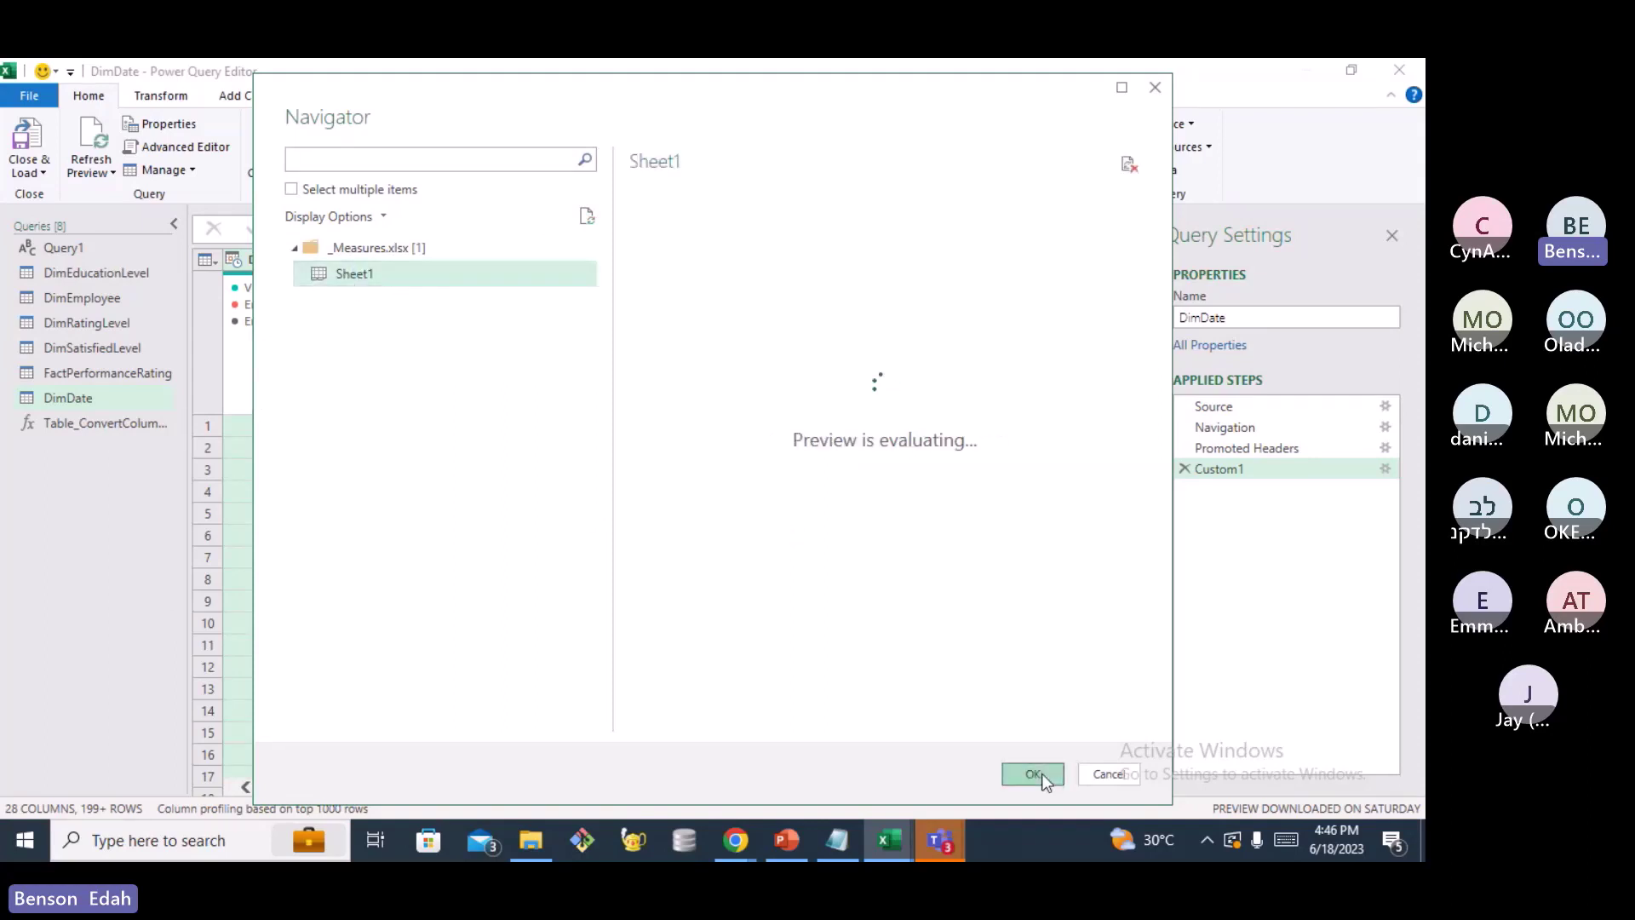
click(1033, 773)
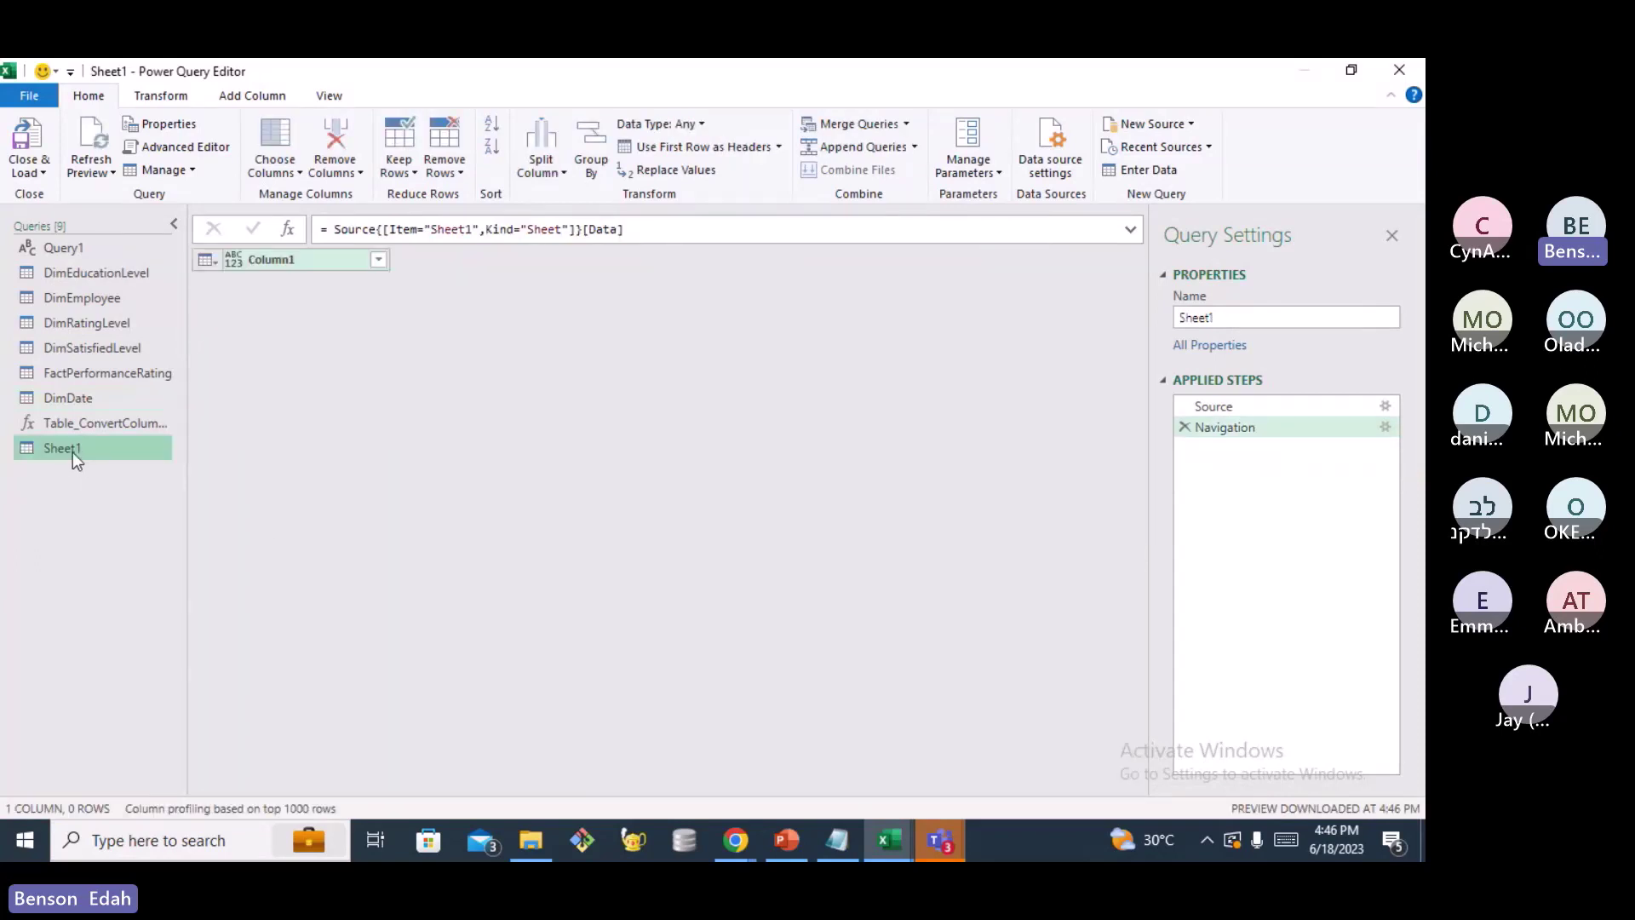
Rename the empty Sheet1 query to '_Measures' from the Queries pane
right_click(73, 453)
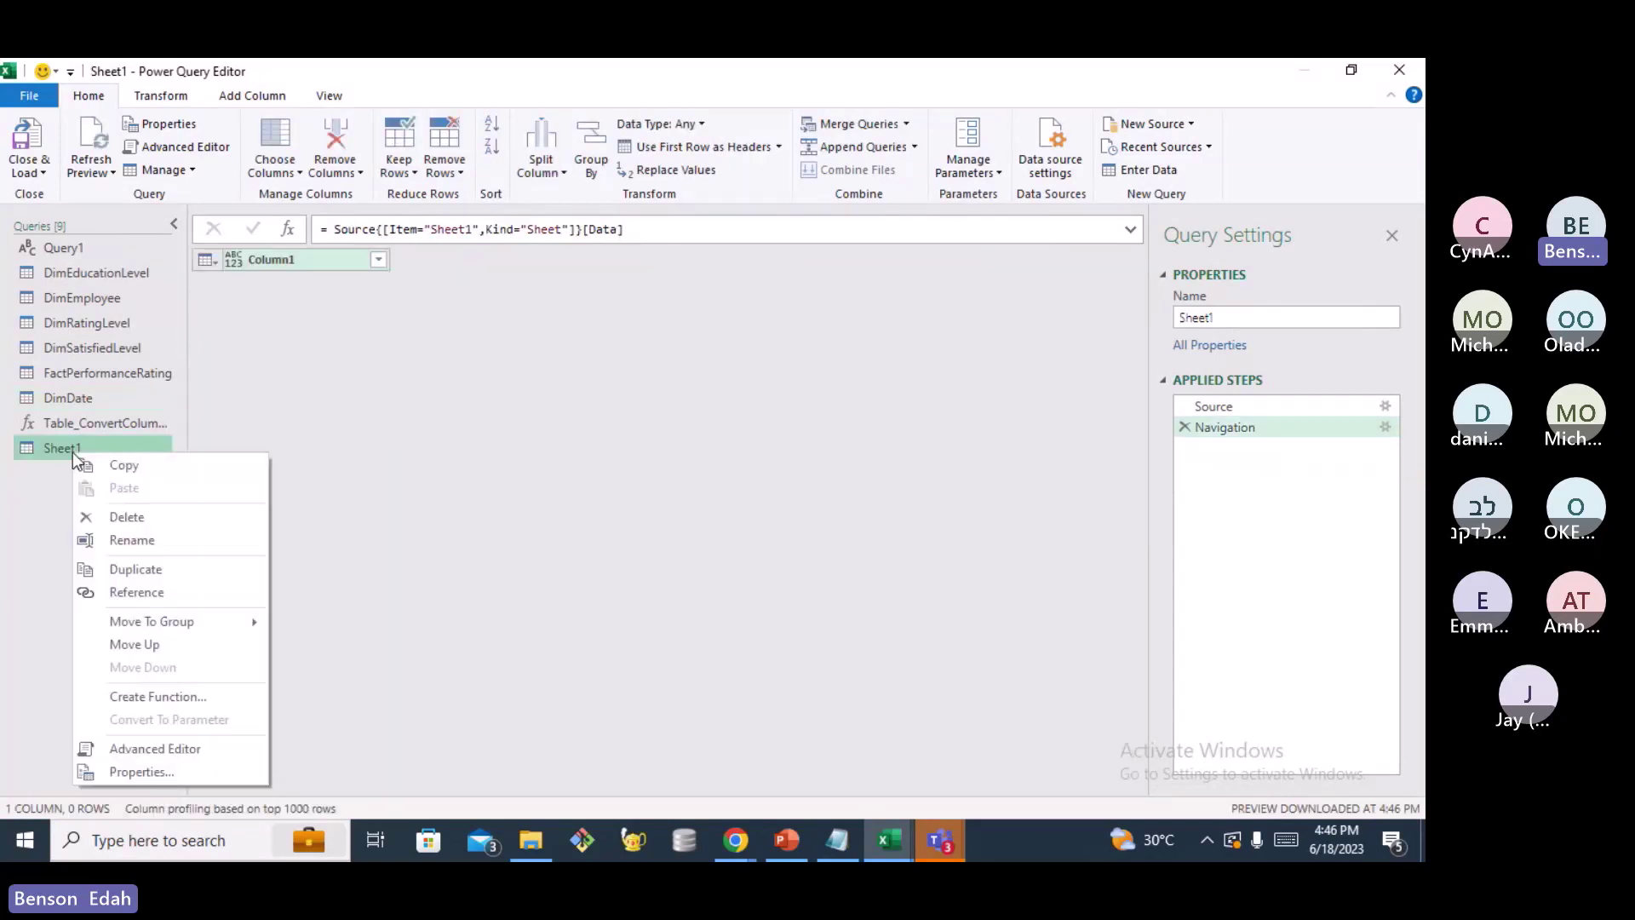
click(130, 540)
text(_)
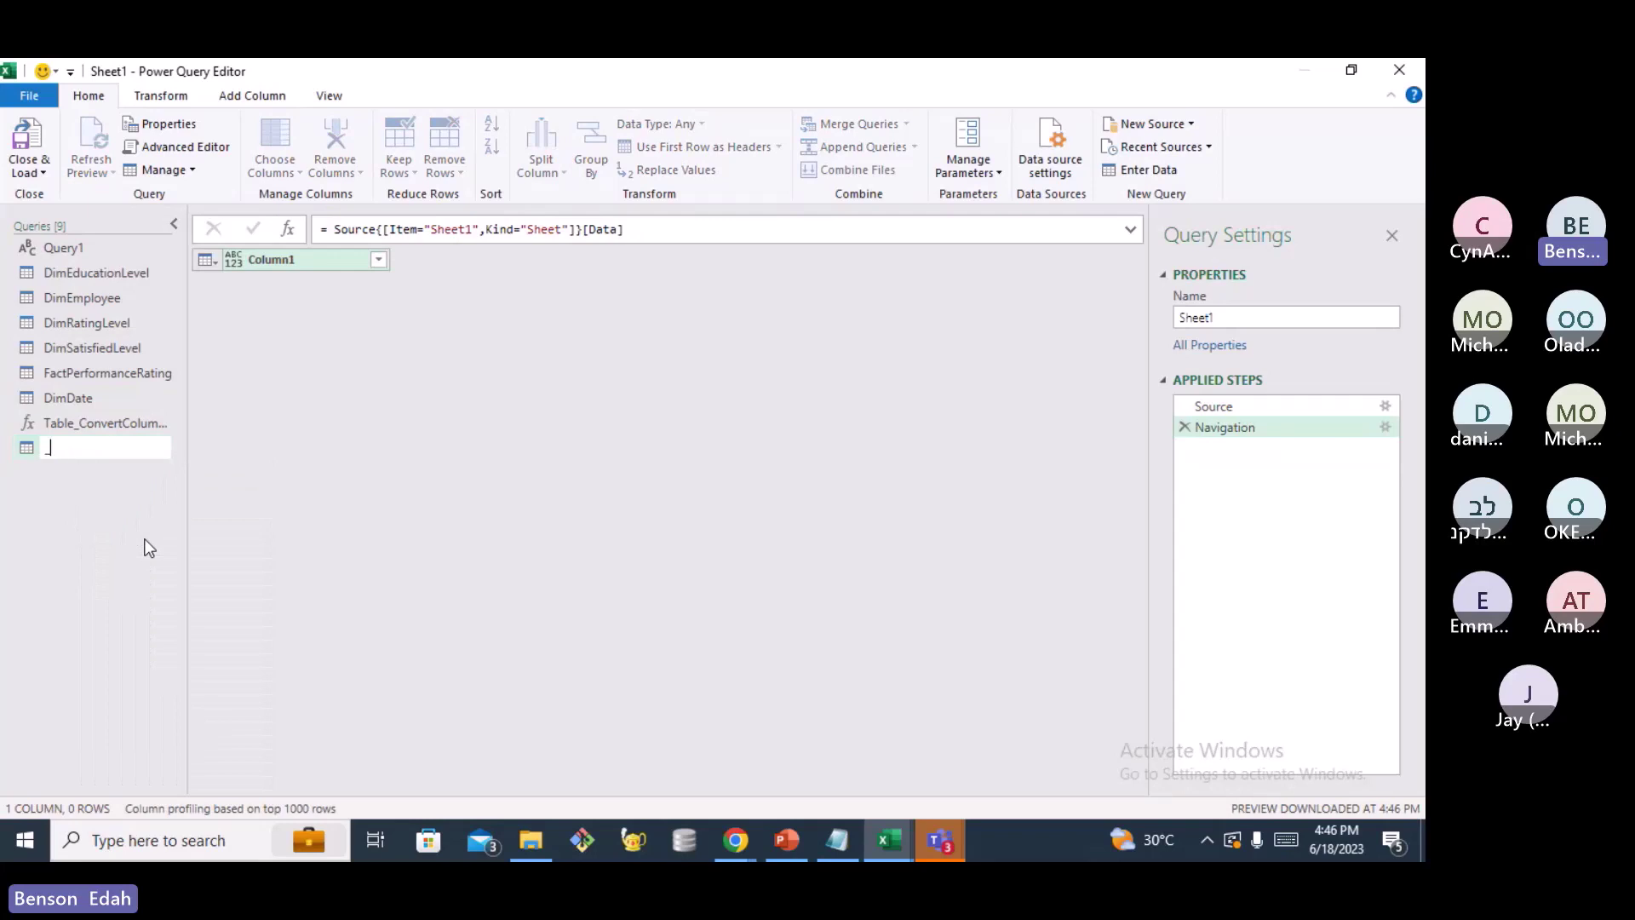
text(Measures)
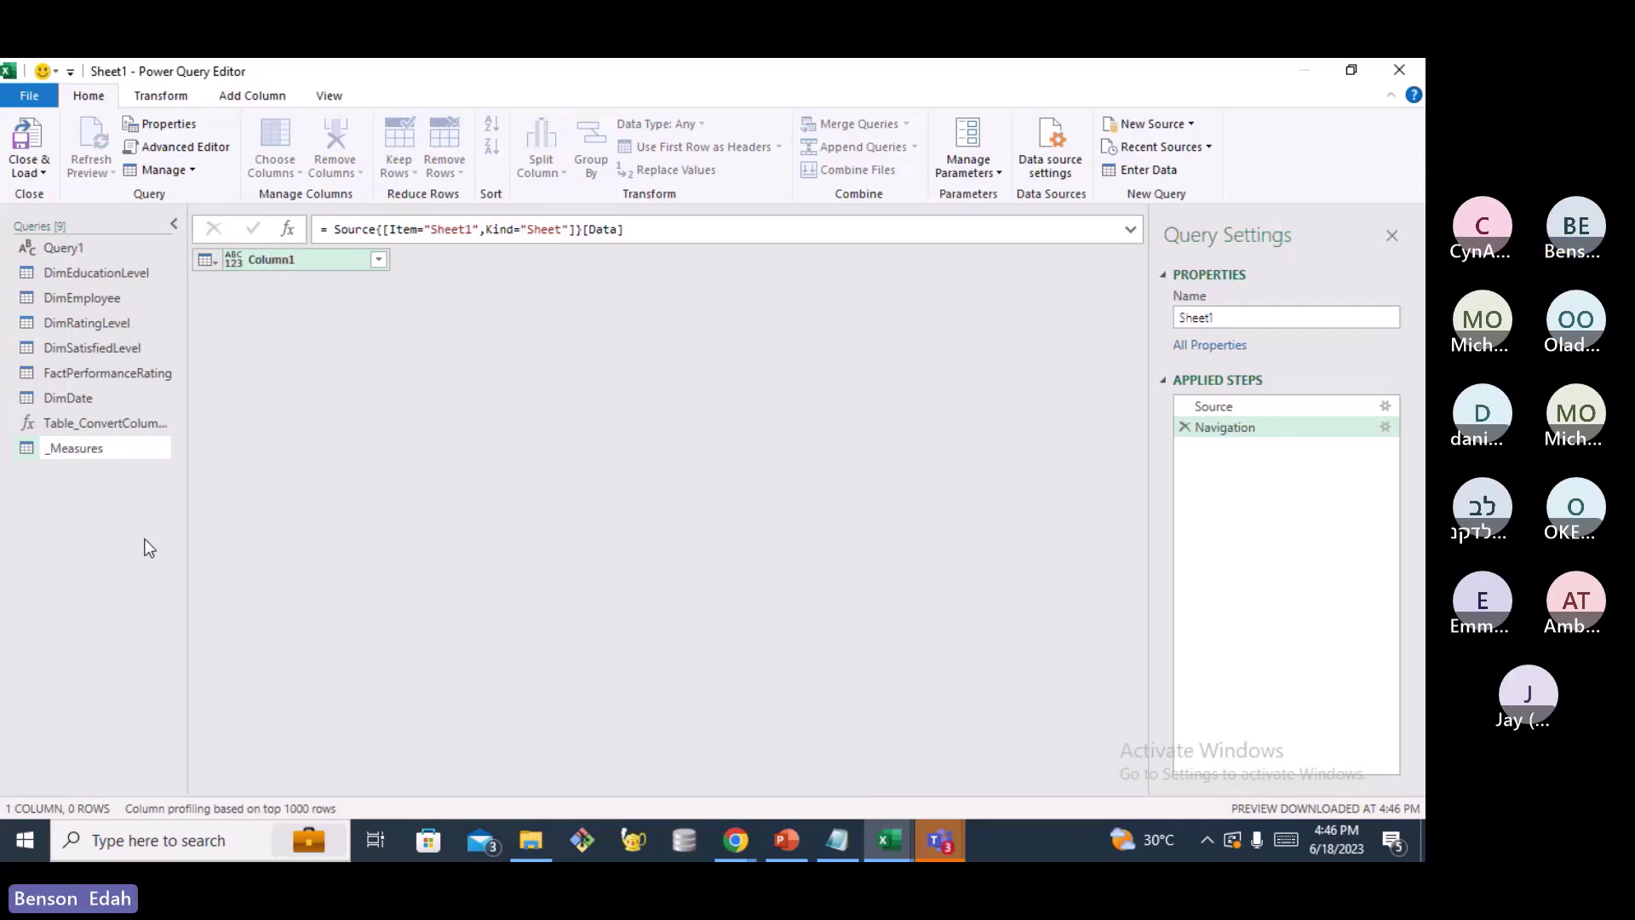
click(149, 548)
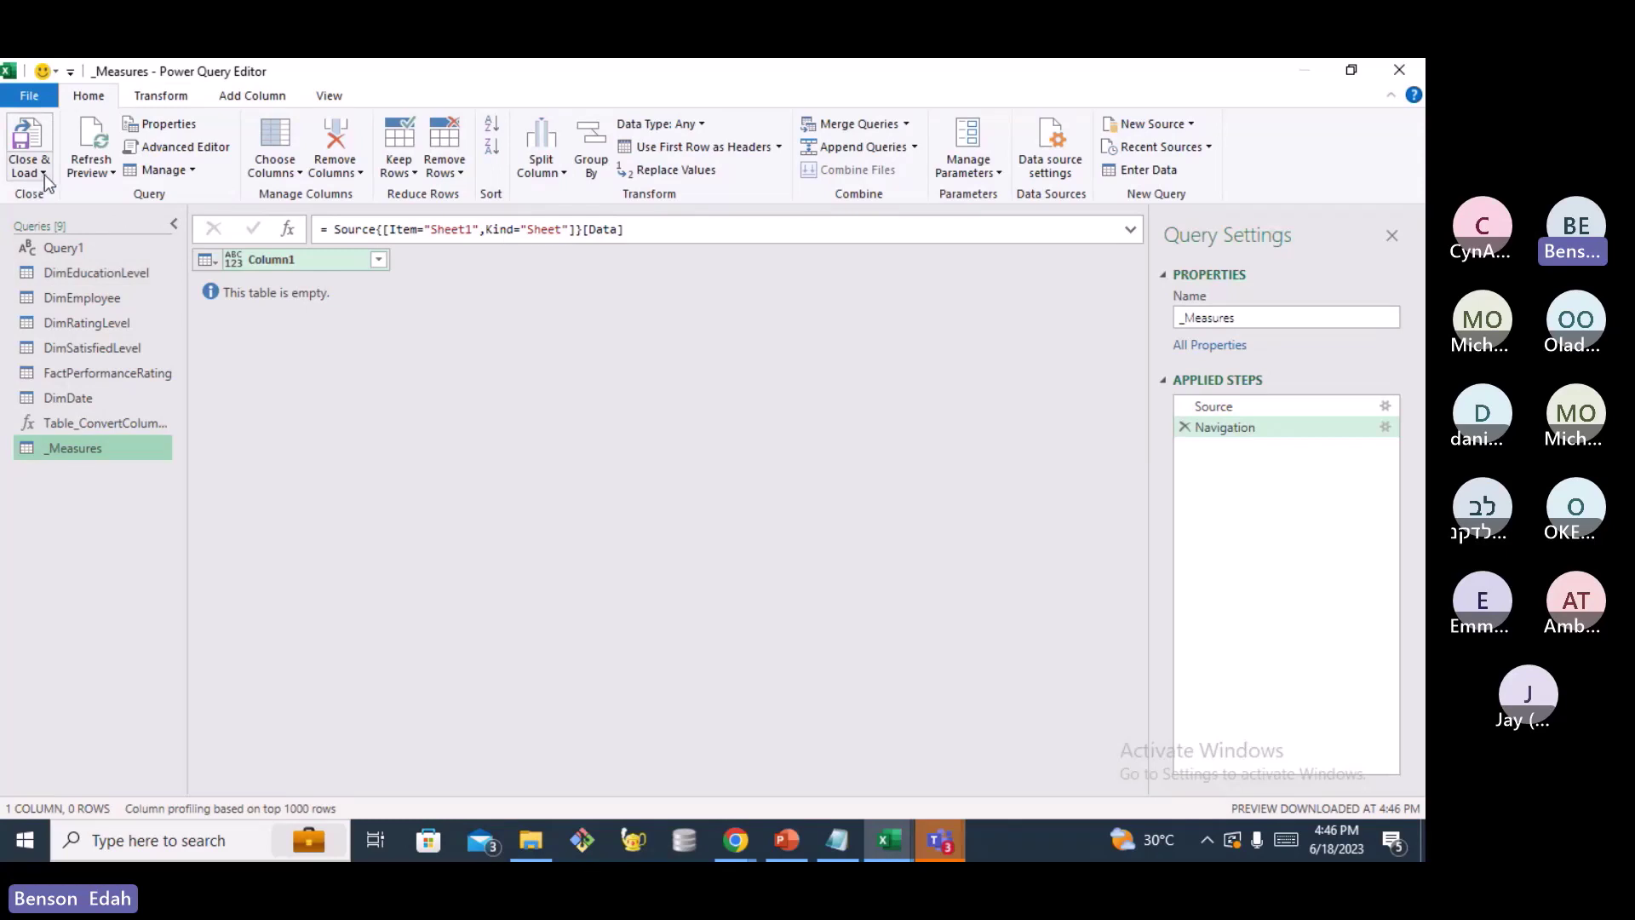
Choose Close & Load To... on the Home tab to reach the Import Data dialog
right_click(105, 424)
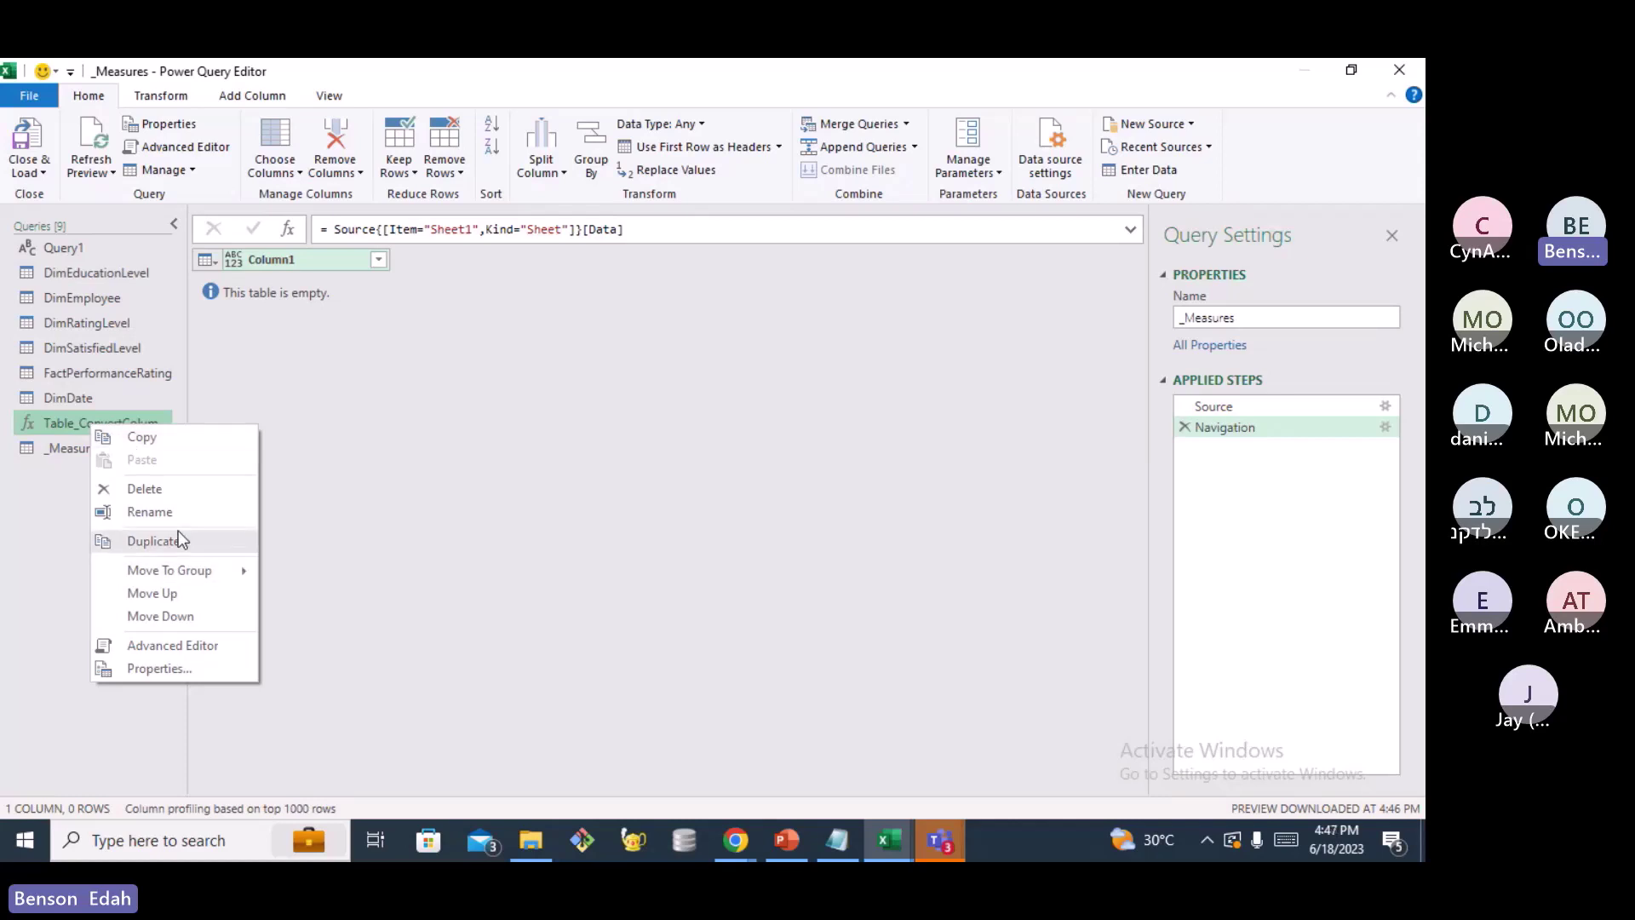
mouse_move(212, 574)
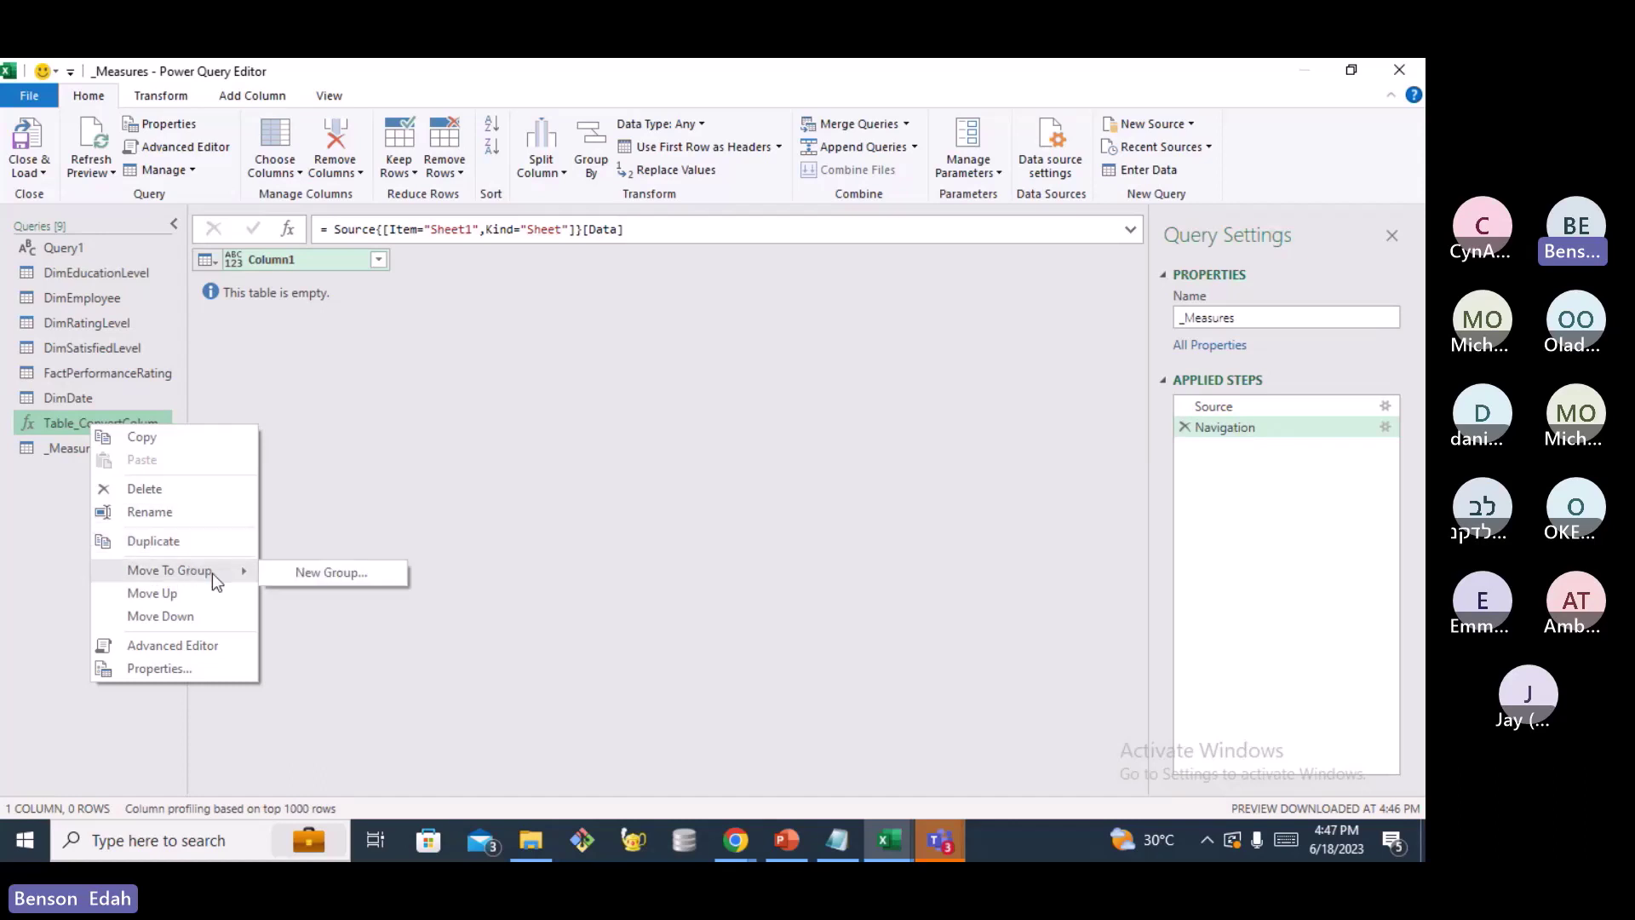
click(2, 533)
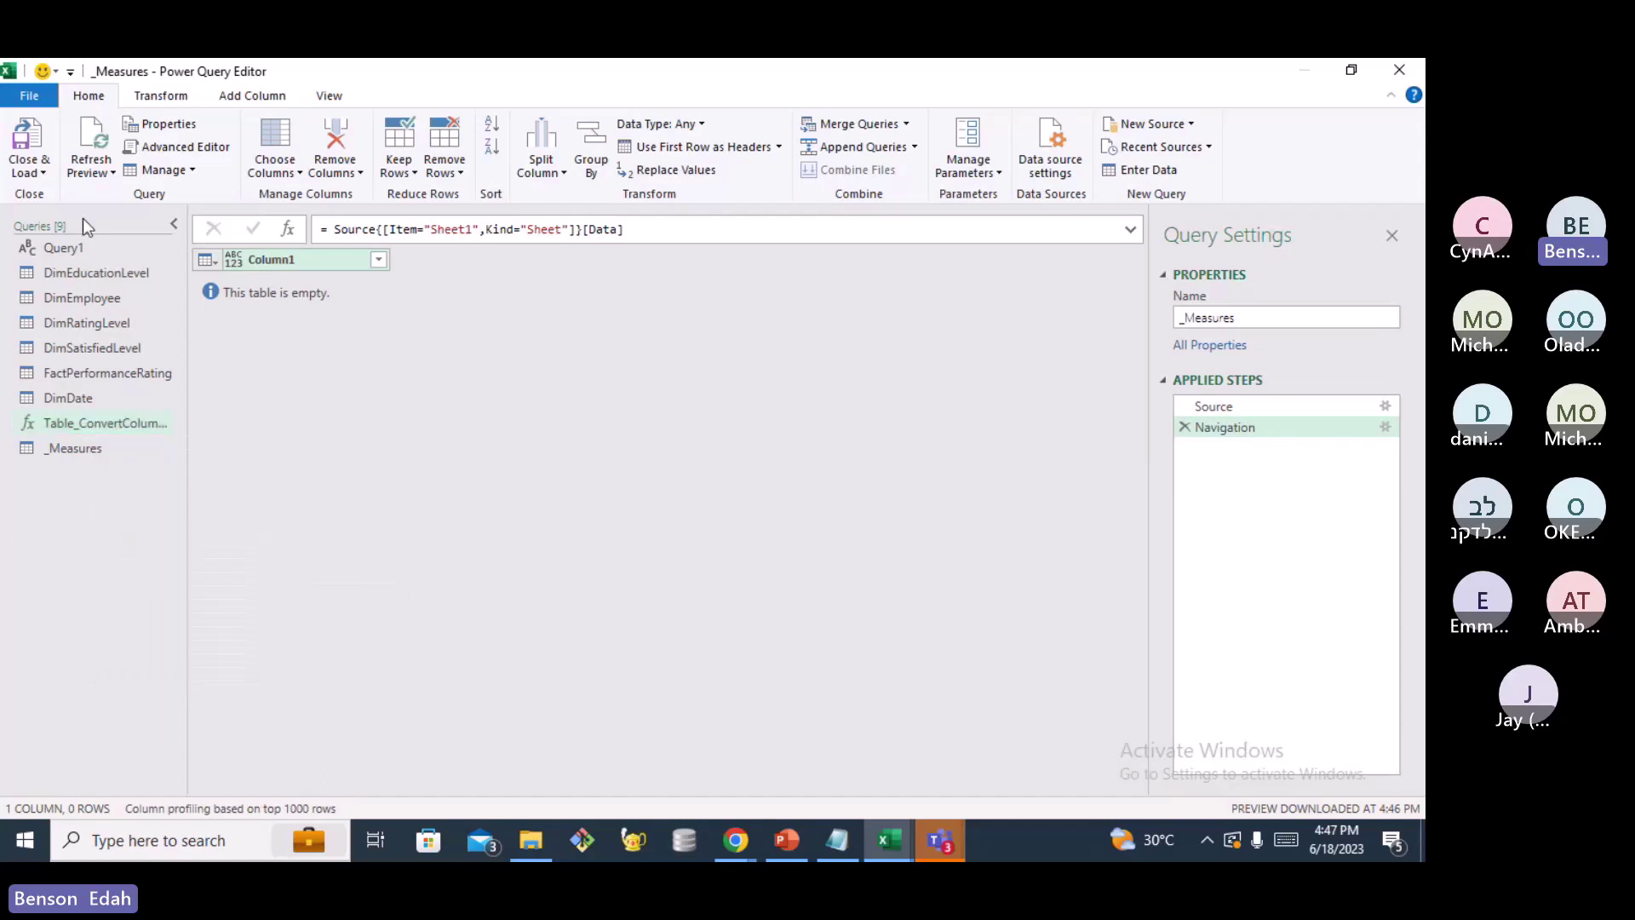
click(44, 173)
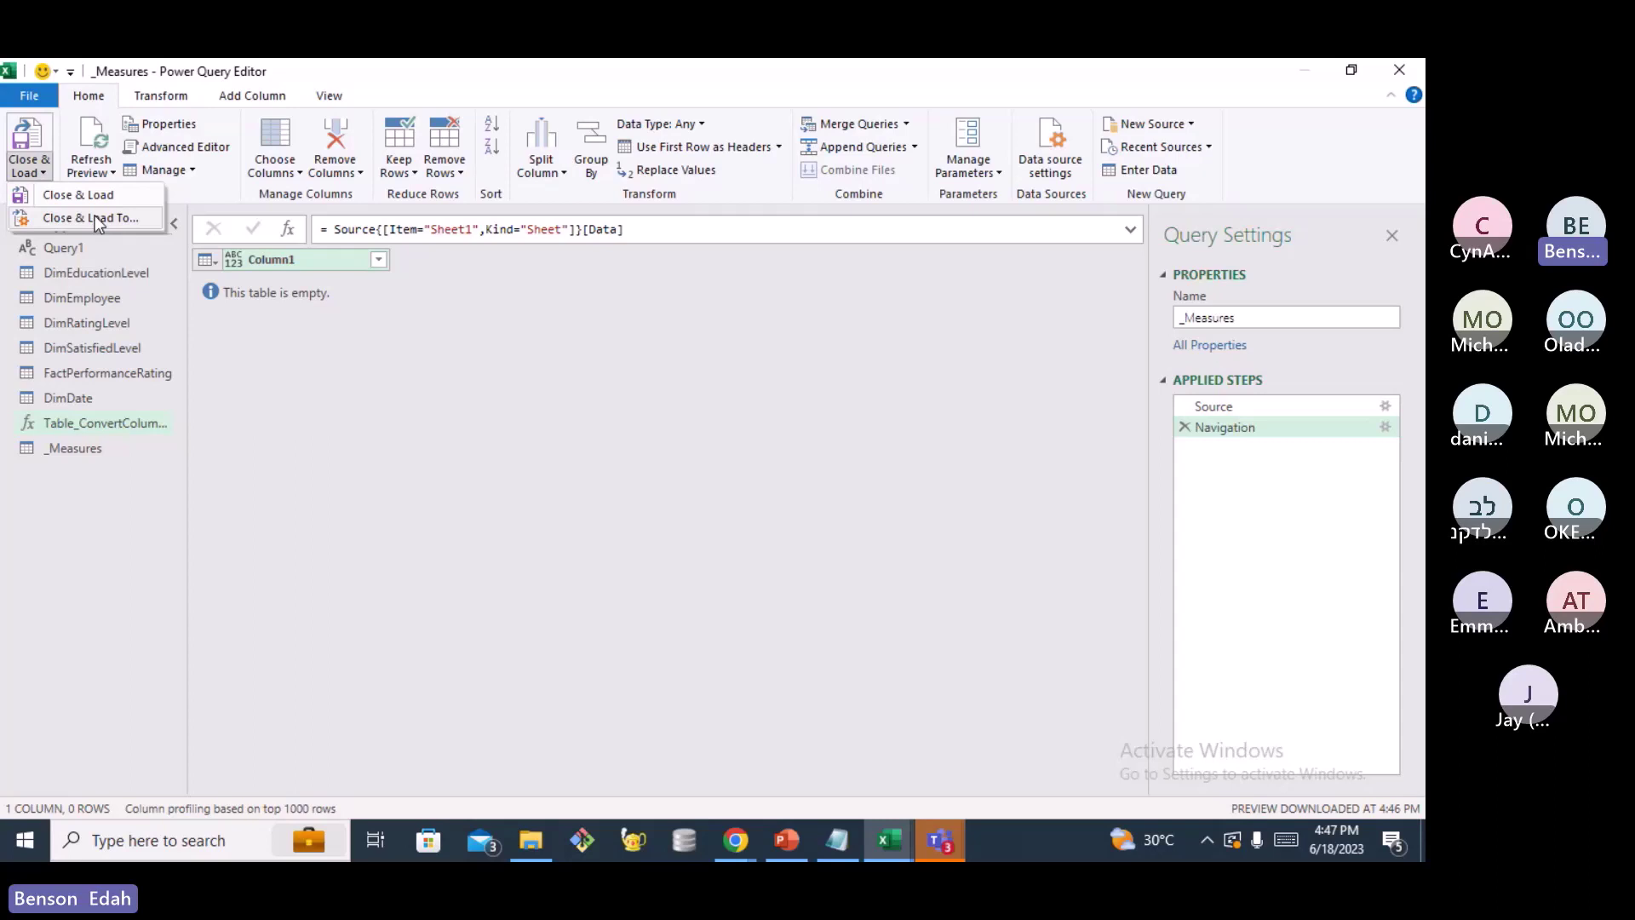
click(94, 218)
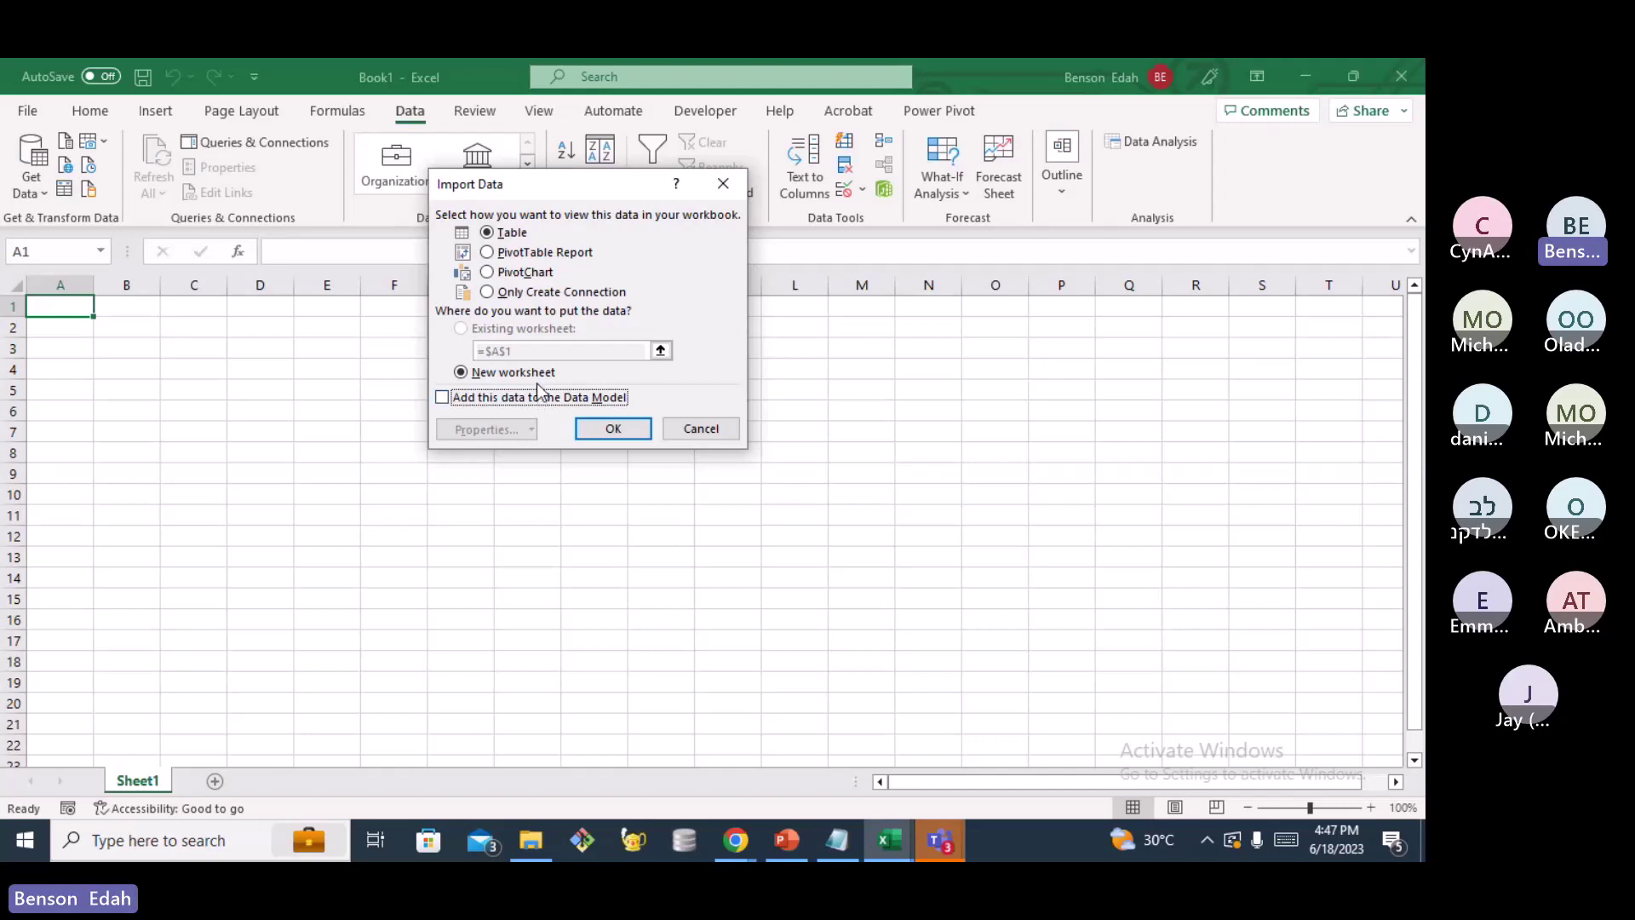
Load the queries as connection only, adding them to the Data Model, and wait for all 9 to finish
click(486, 292)
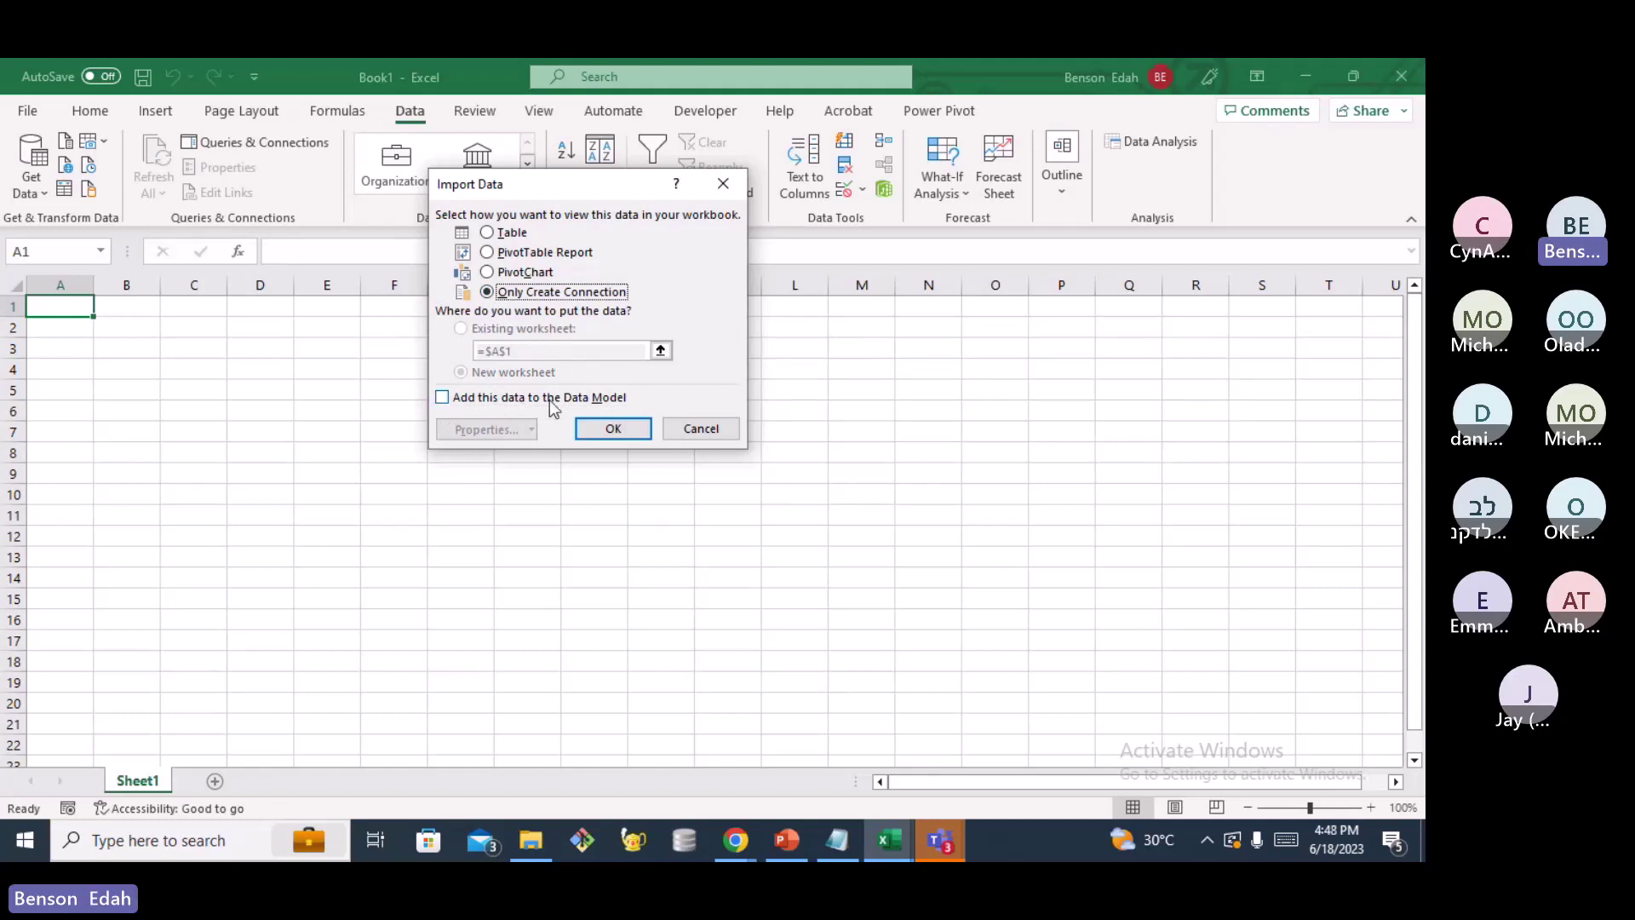
click(445, 400)
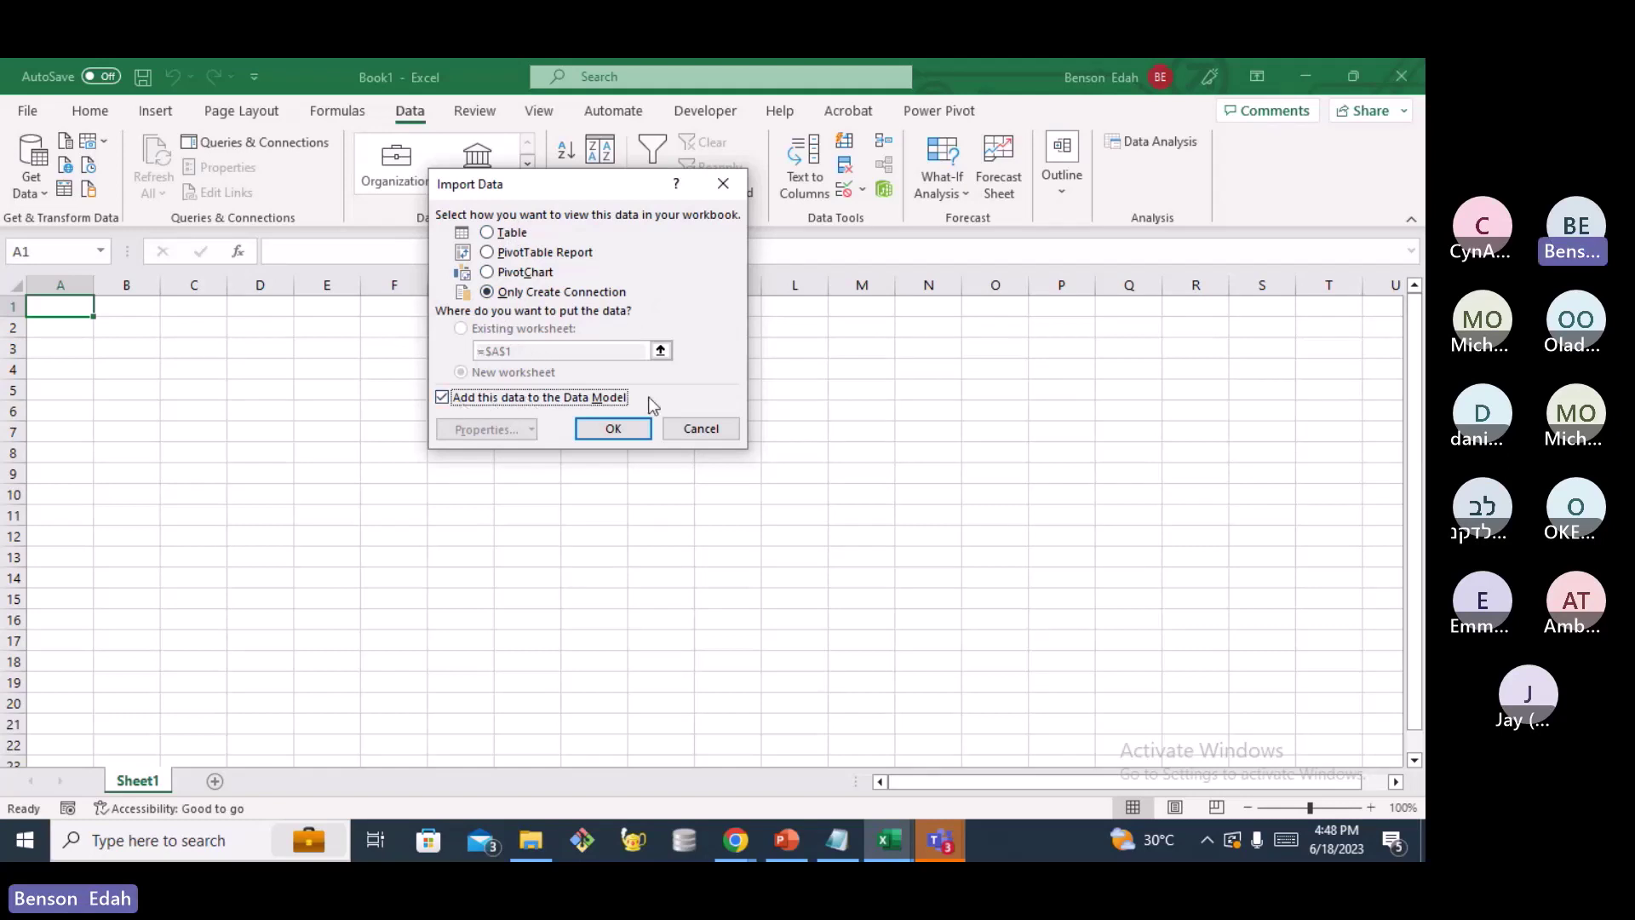
click(621, 431)
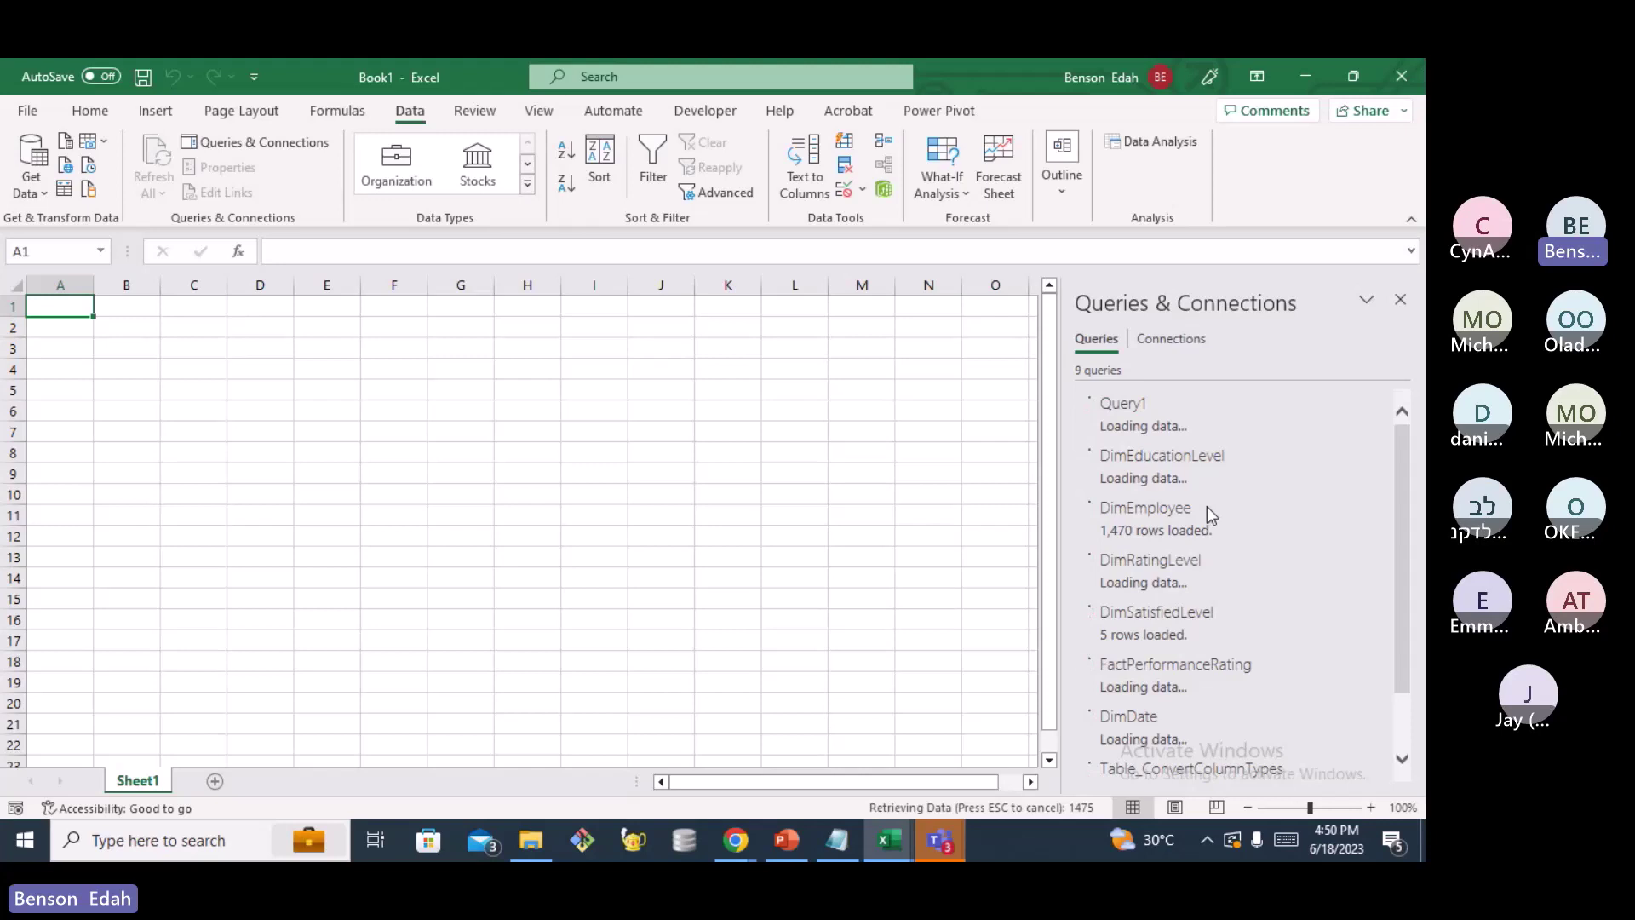
click(1217, 844)
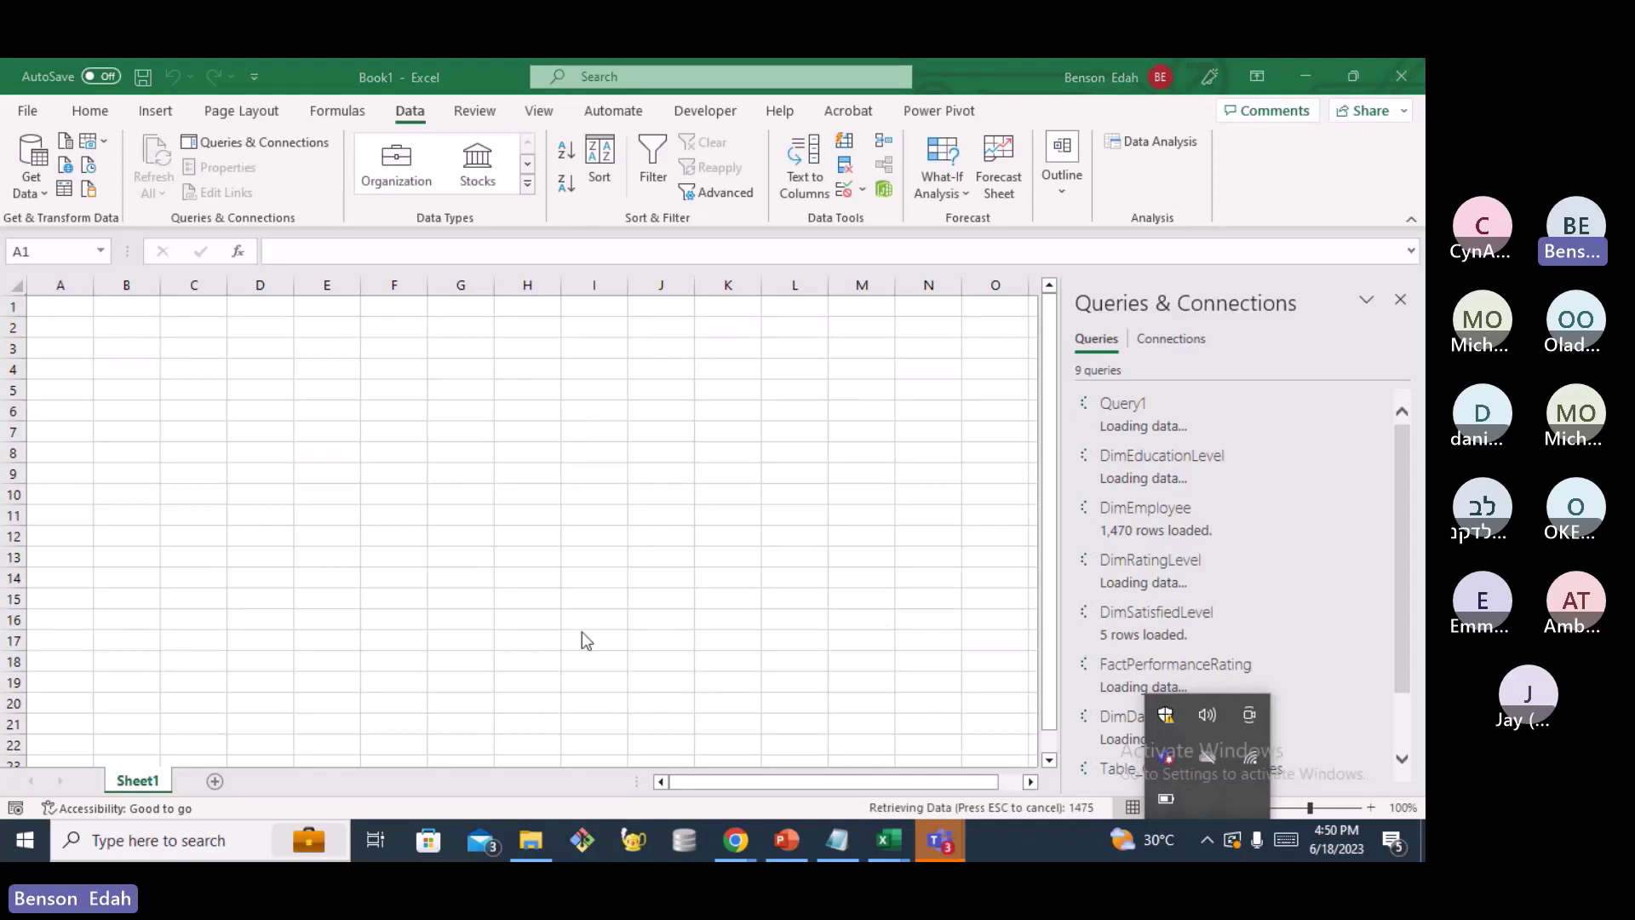
click(1356, 604)
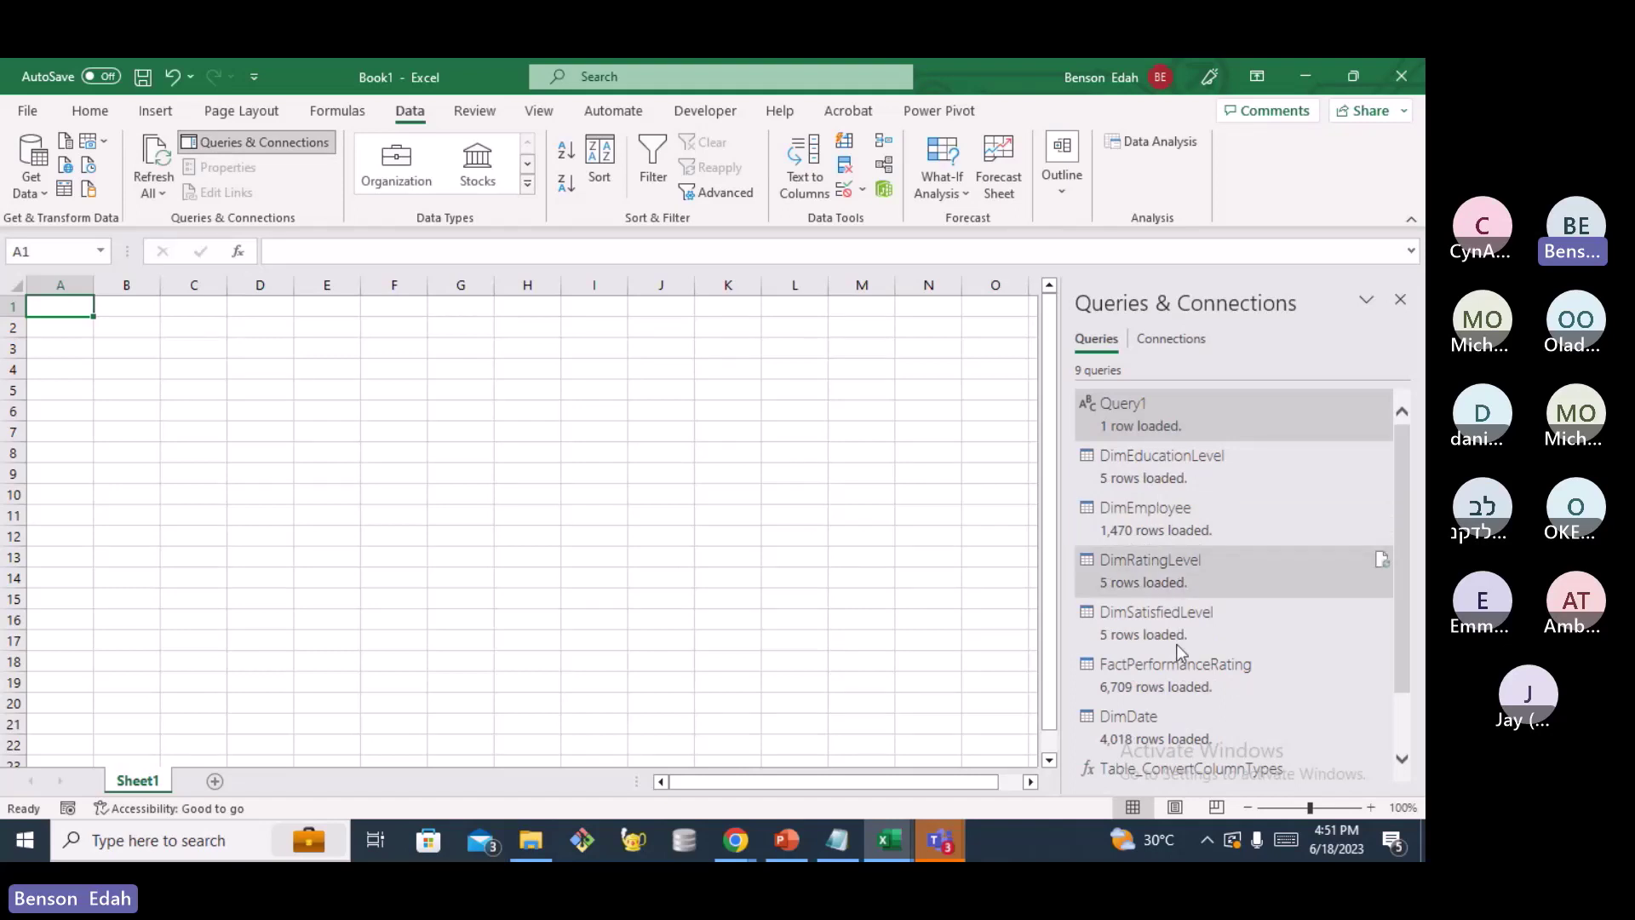
Review the 9 loaded queries and switch to the Power Pivot ribbon tab
scroll(1180, 647, down, 1)
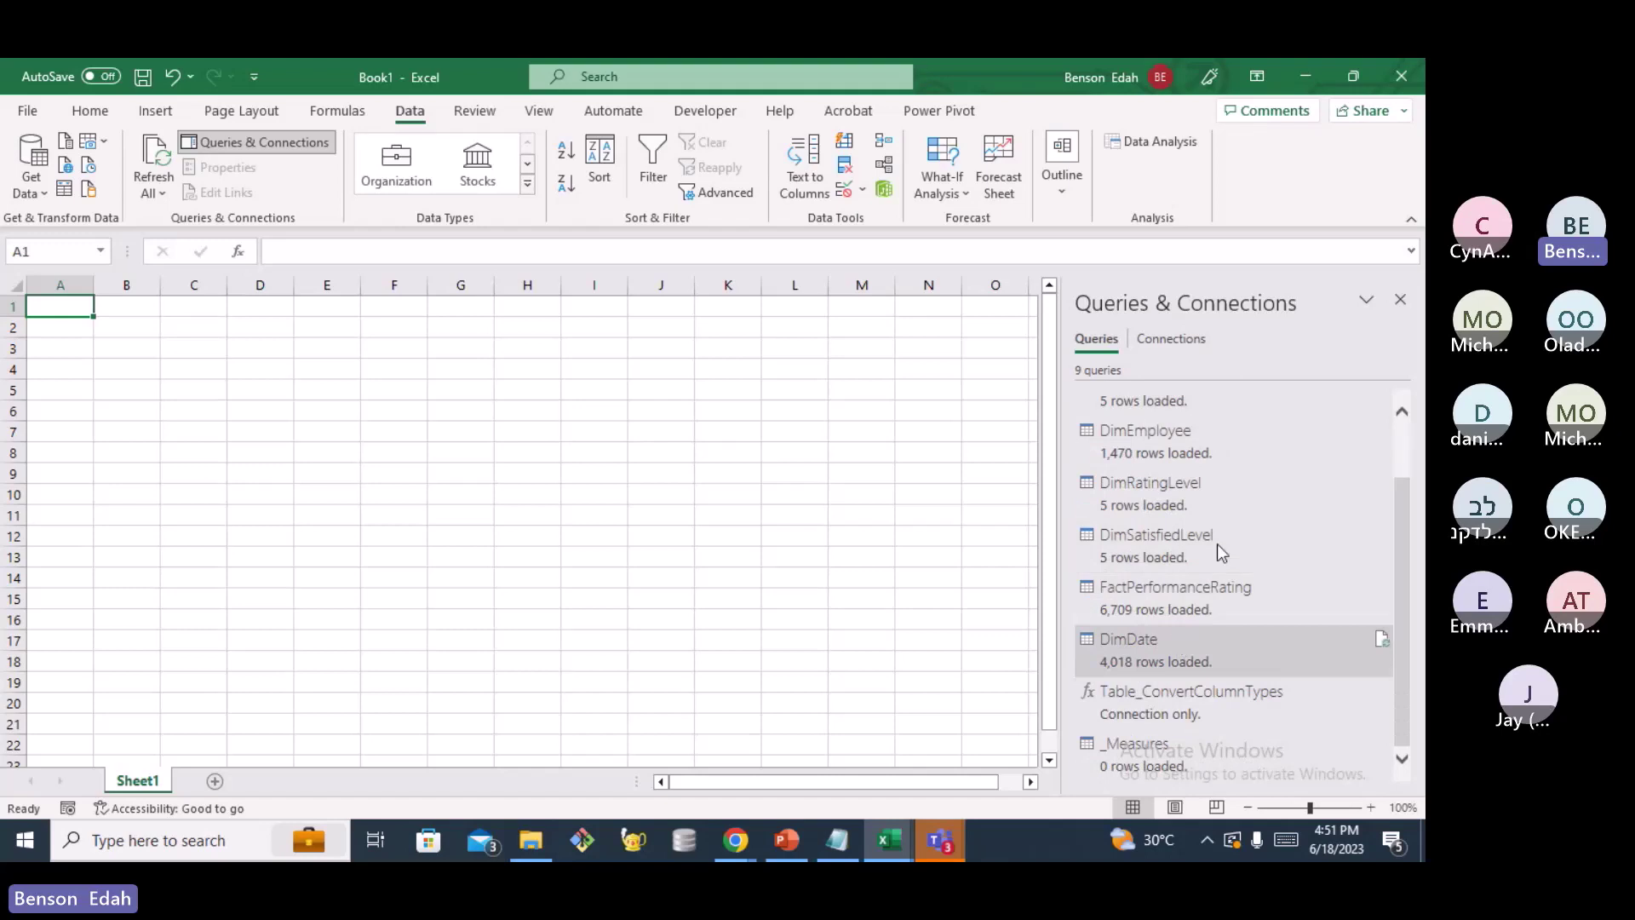
scroll(1230, 477, up, 1)
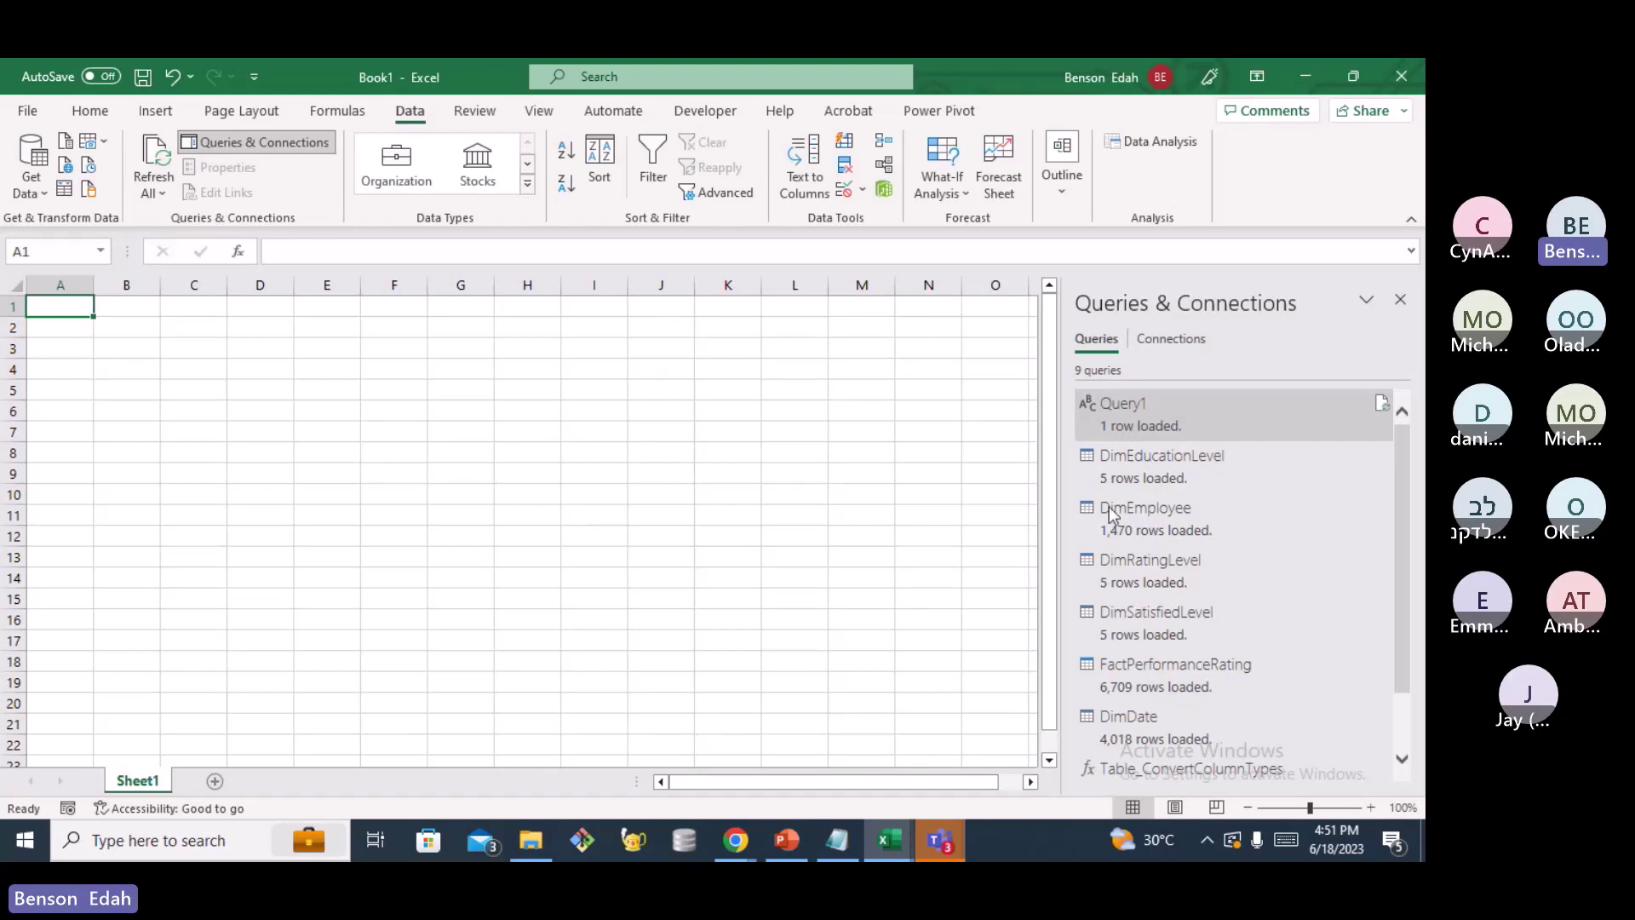
click(940, 112)
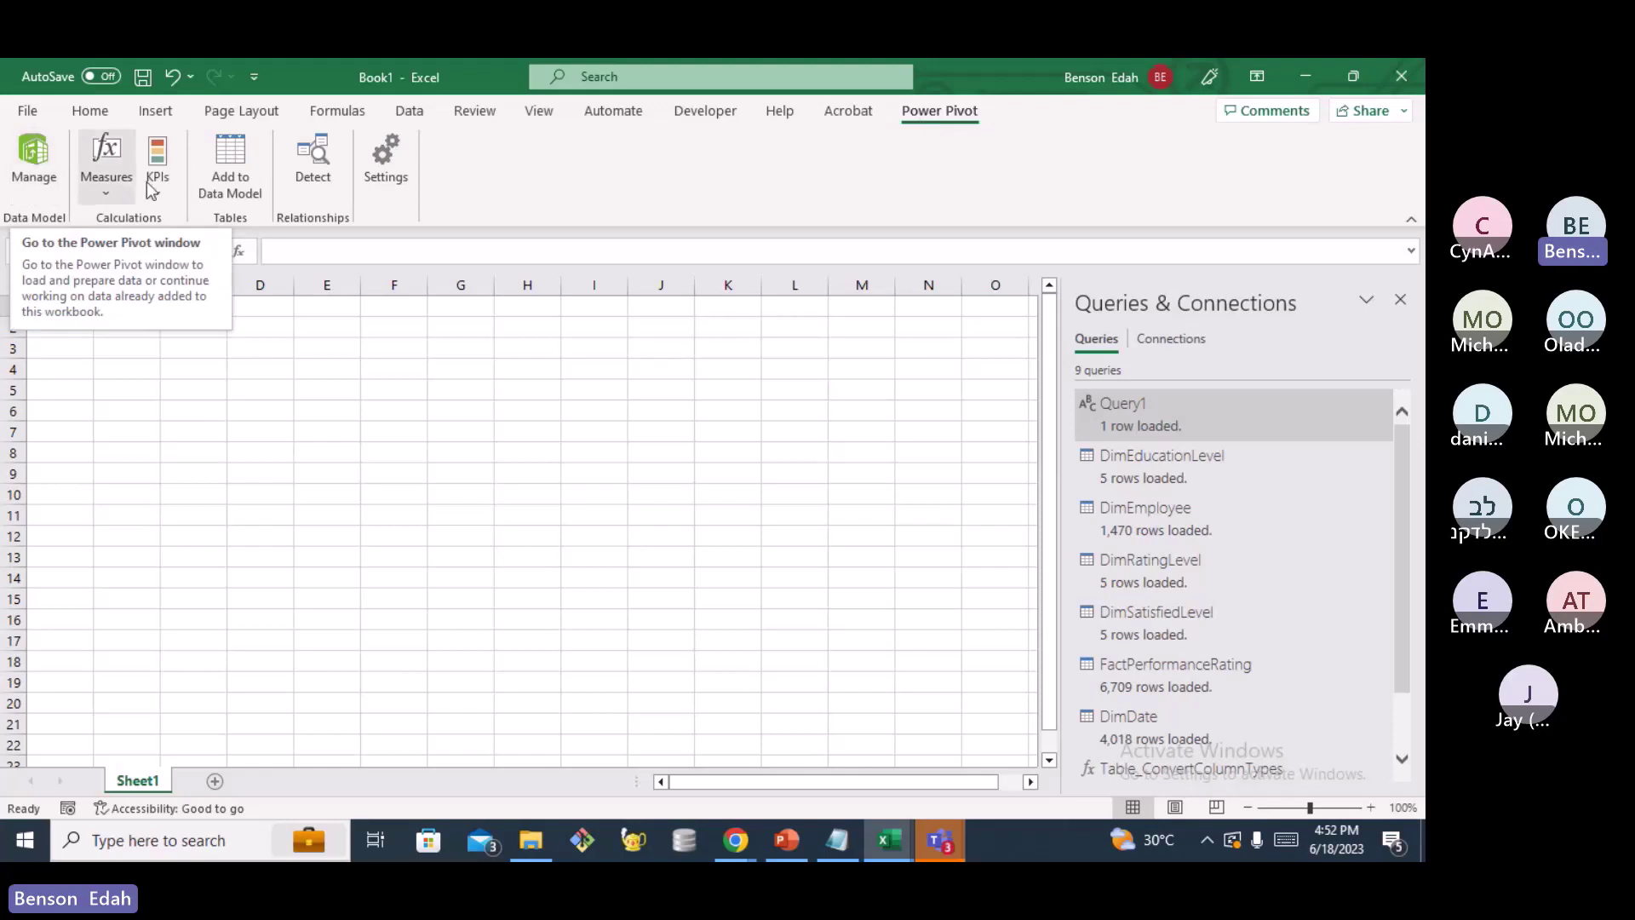
Open the Power Pivot Manage window to see the Data Model tables
click(34, 162)
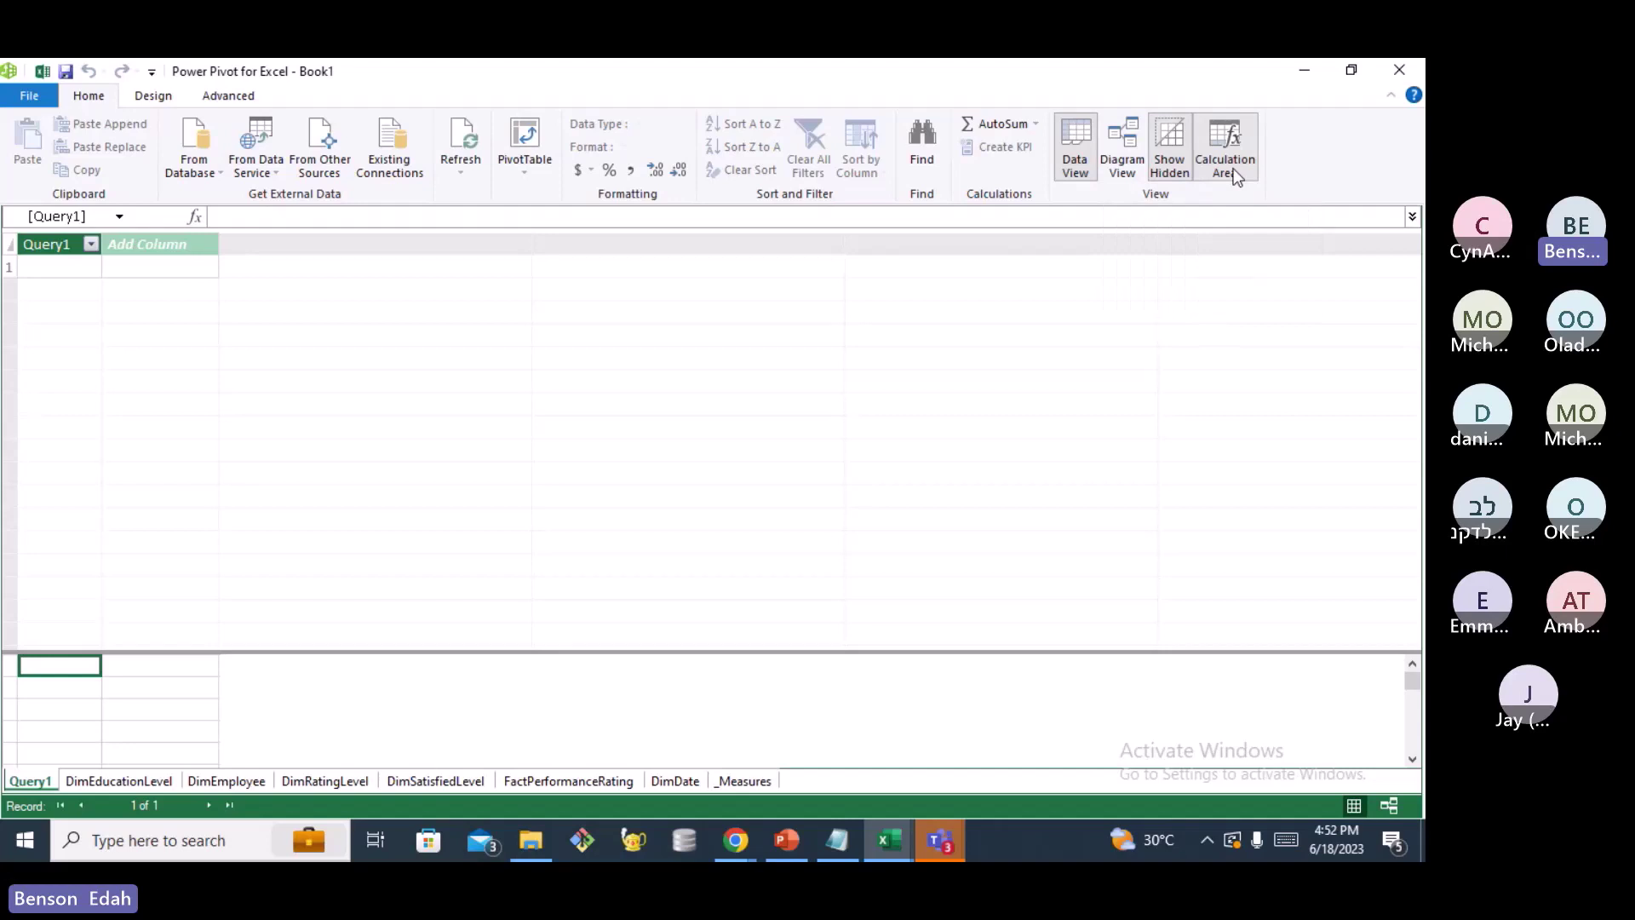
Switch to Diagram View and move FactPerformanceRating and DimDate toward the lower left
click(1124, 150)
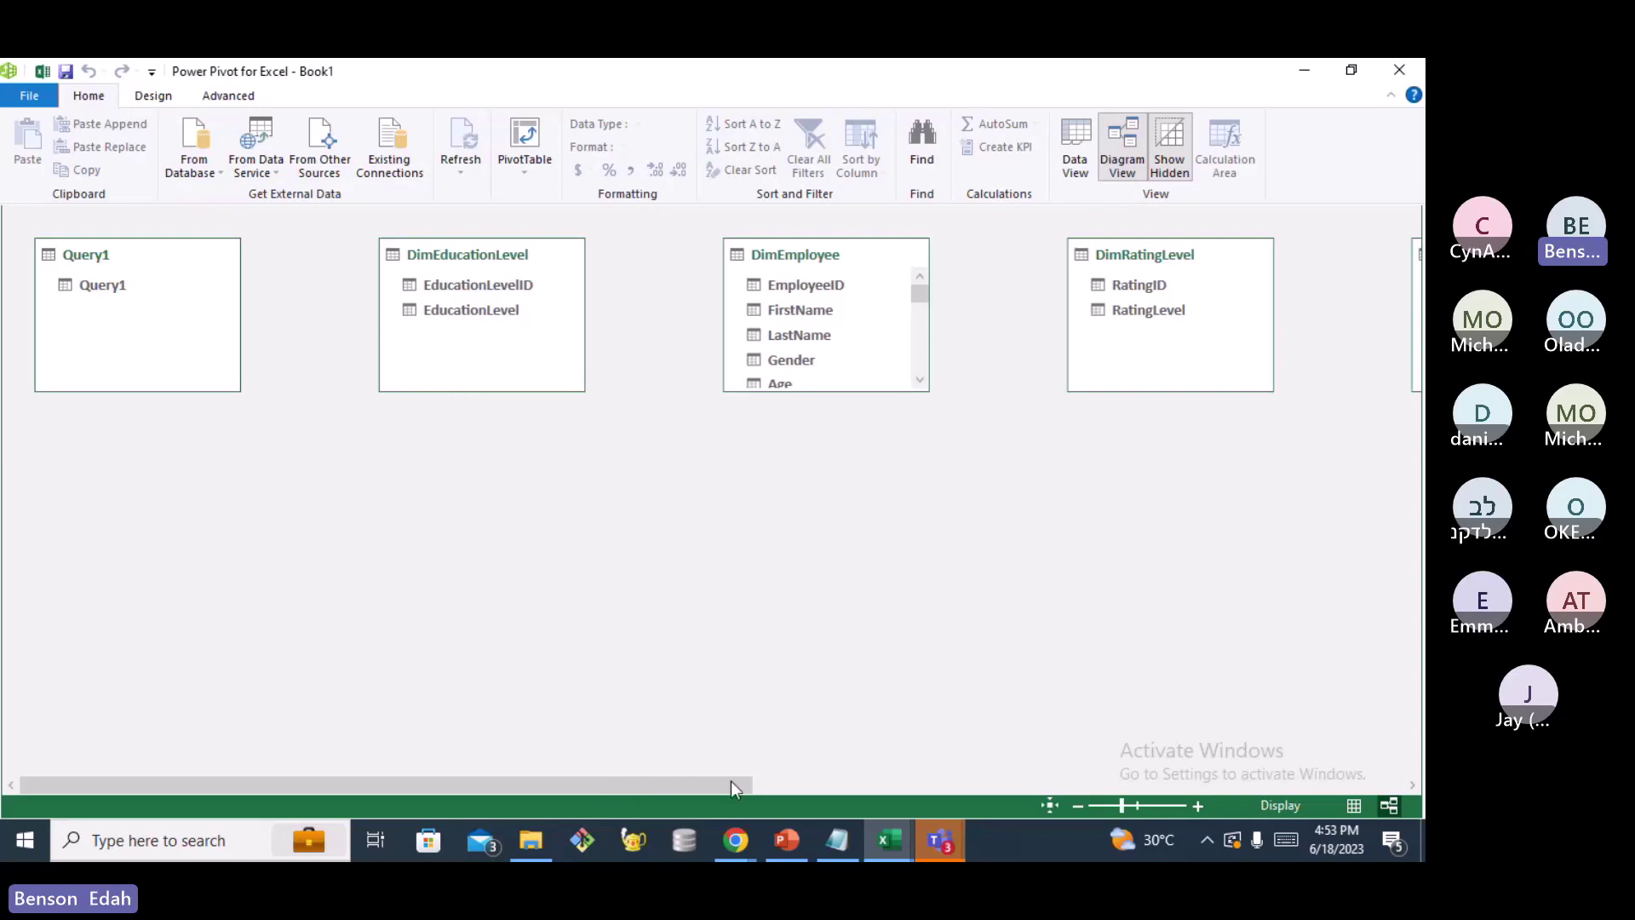
drag(731, 780, 938, 768)
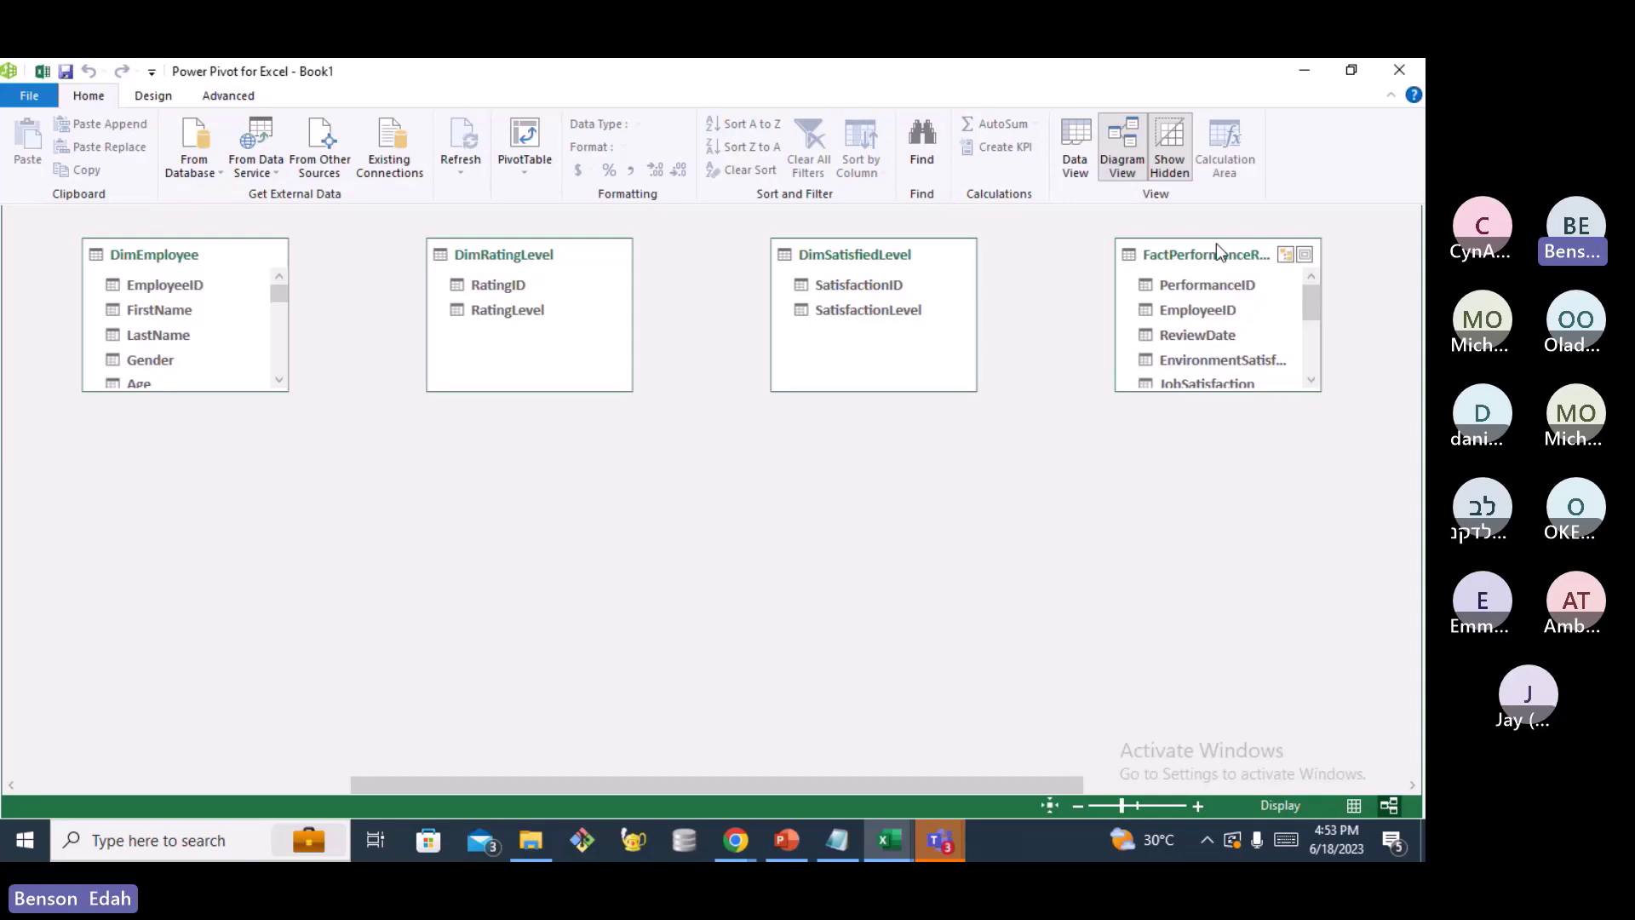
drag(1216, 244, 543, 443)
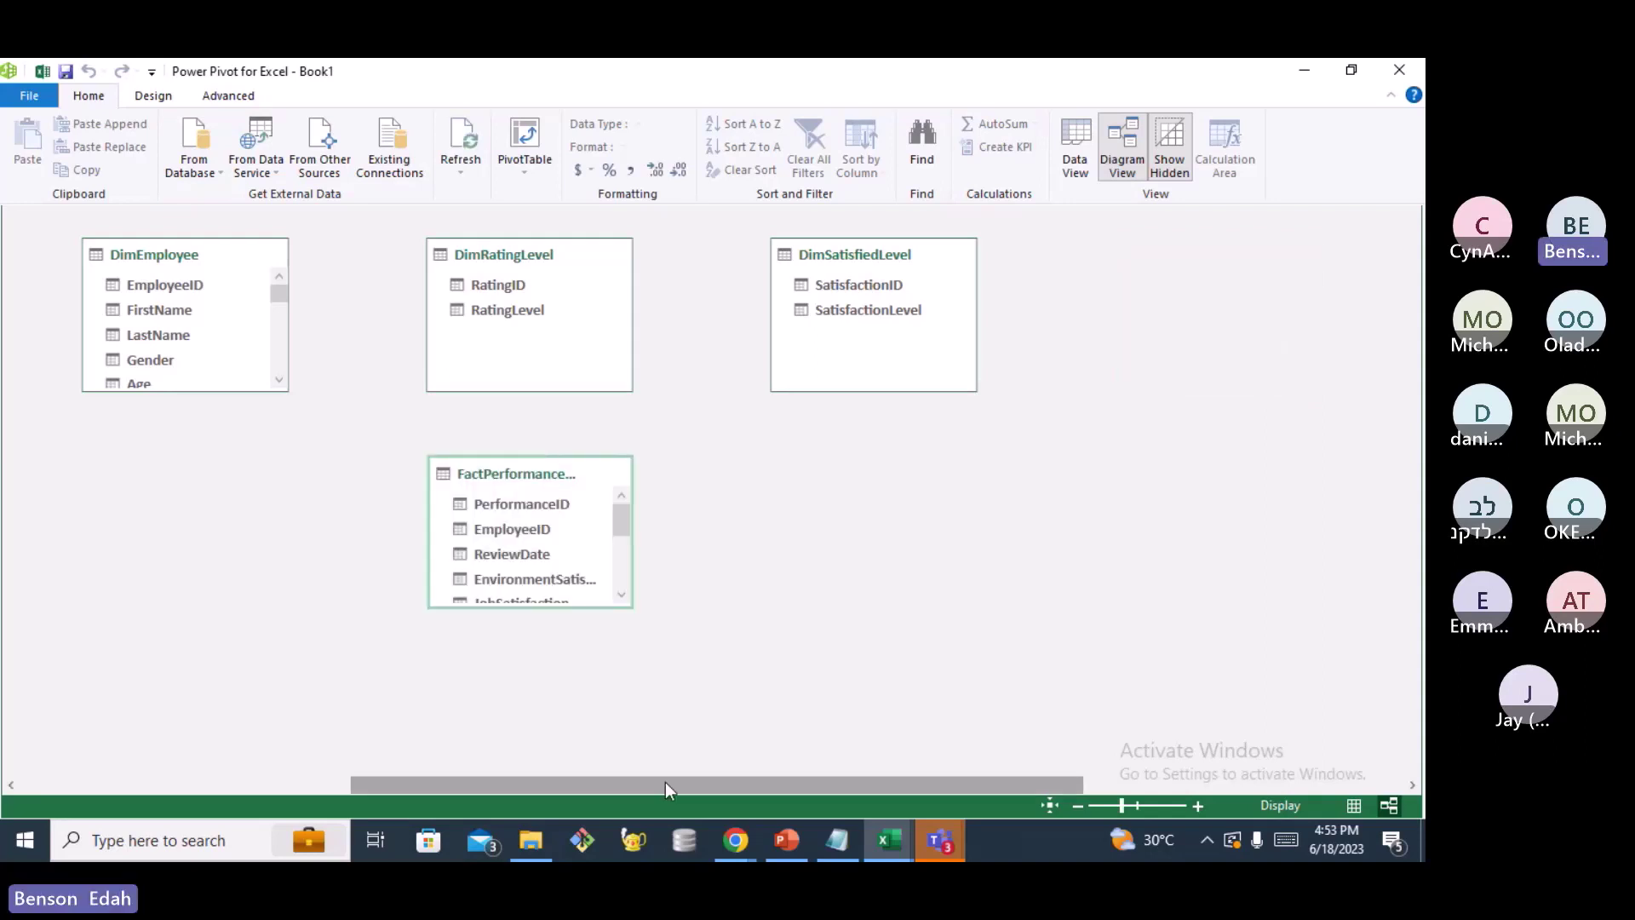
drag(666, 782, 960, 783)
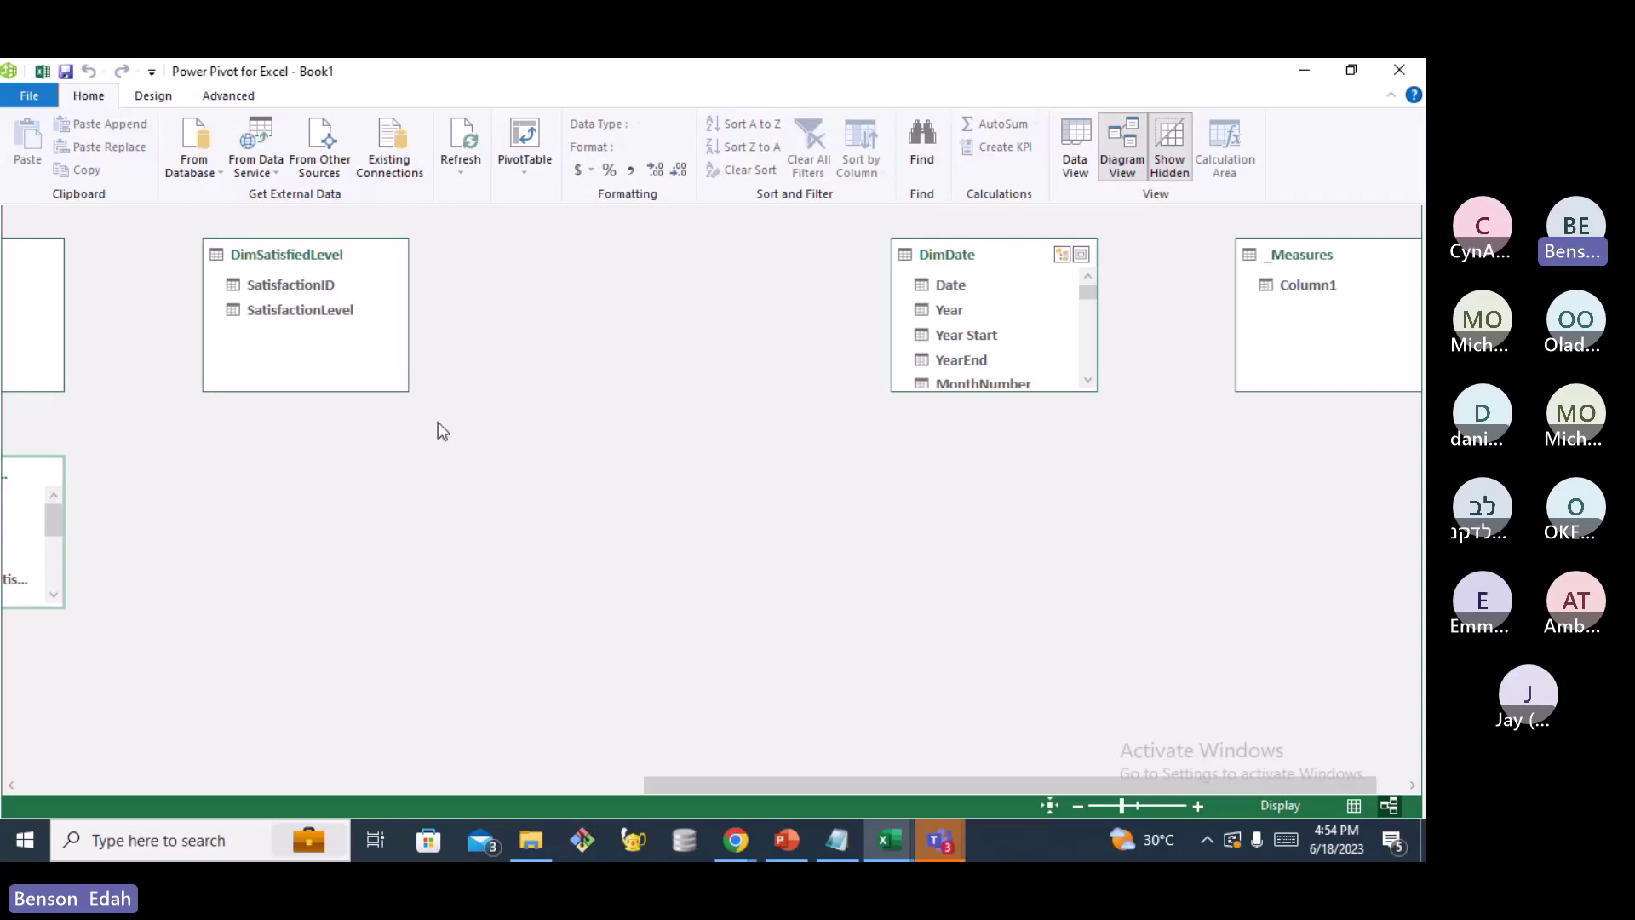
drag(992, 254, 367, 525)
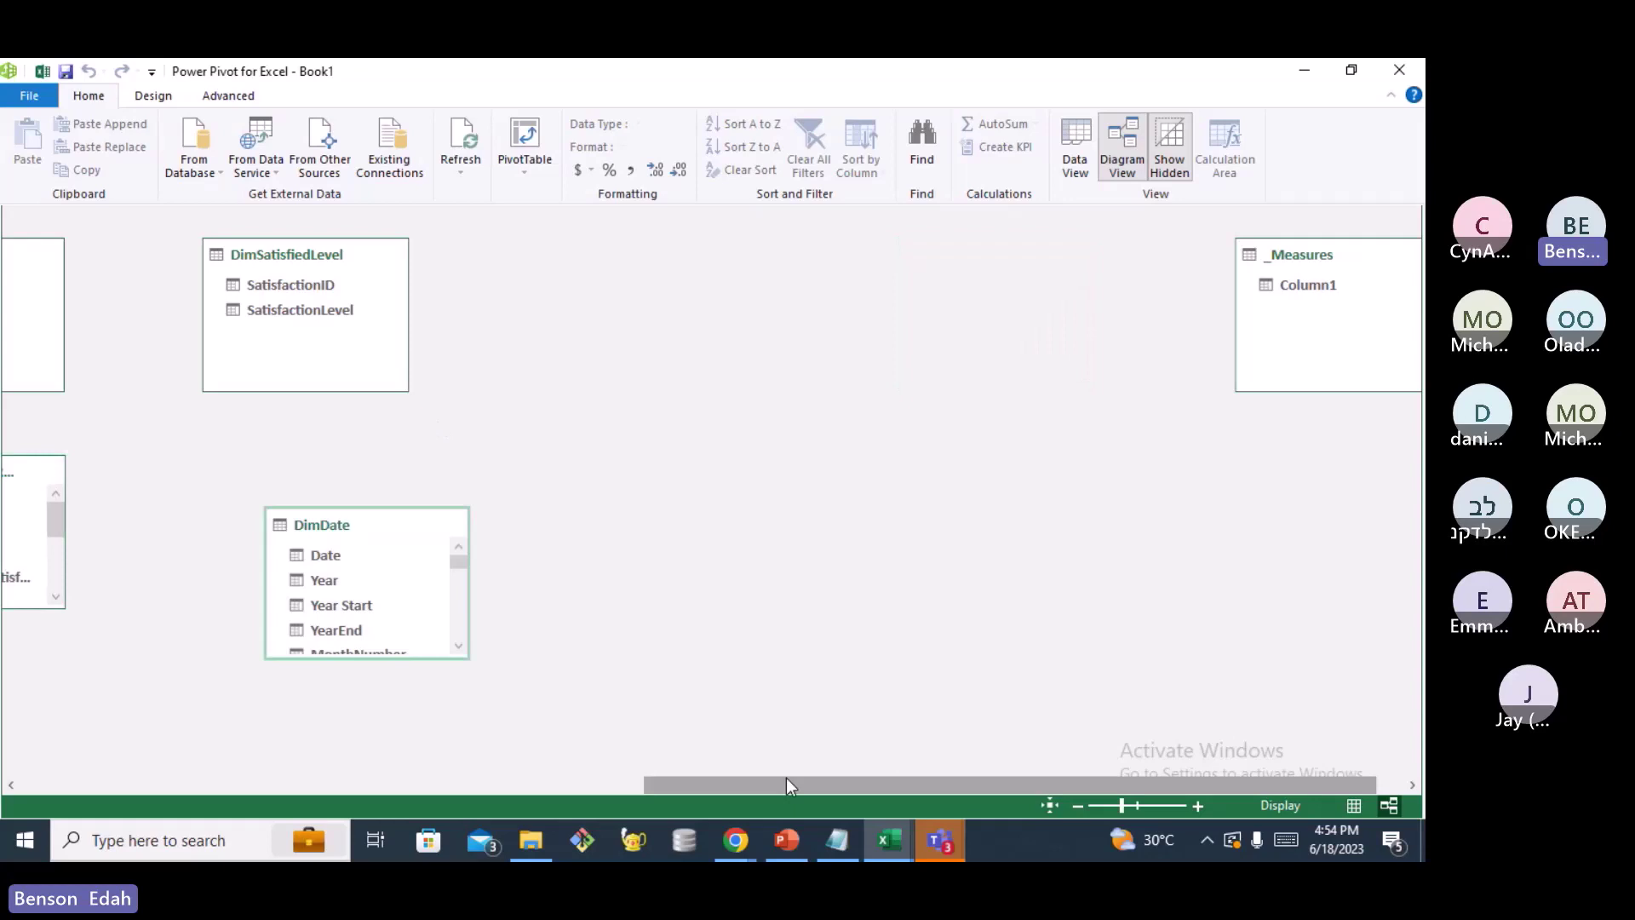
drag(785, 778, 407, 778)
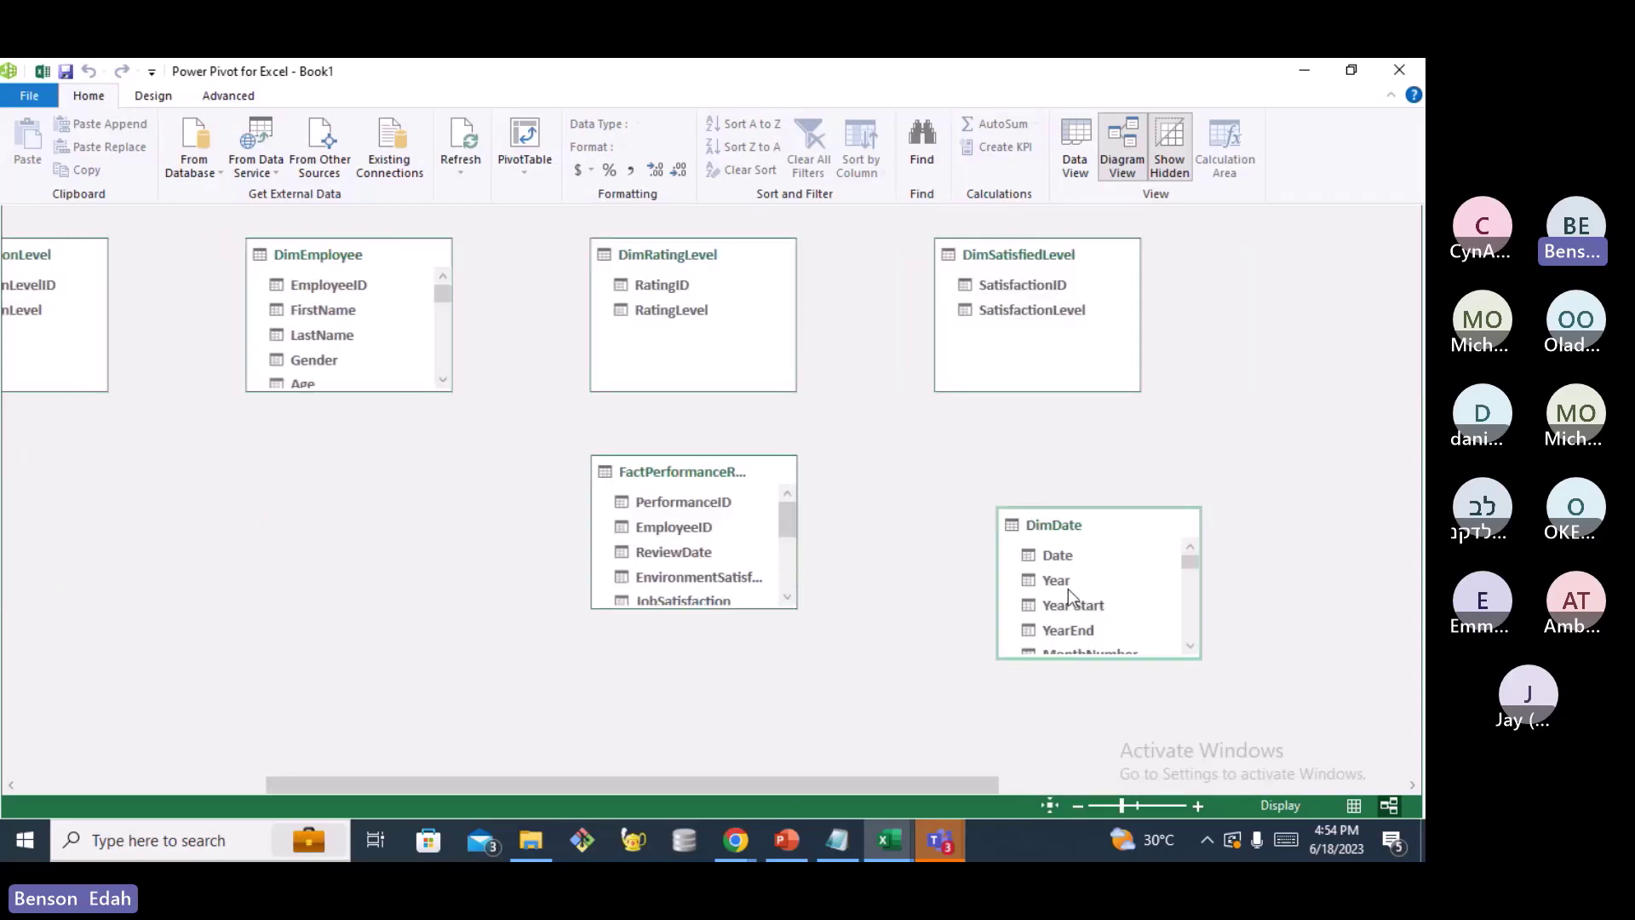
drag(1069, 511, 253, 513)
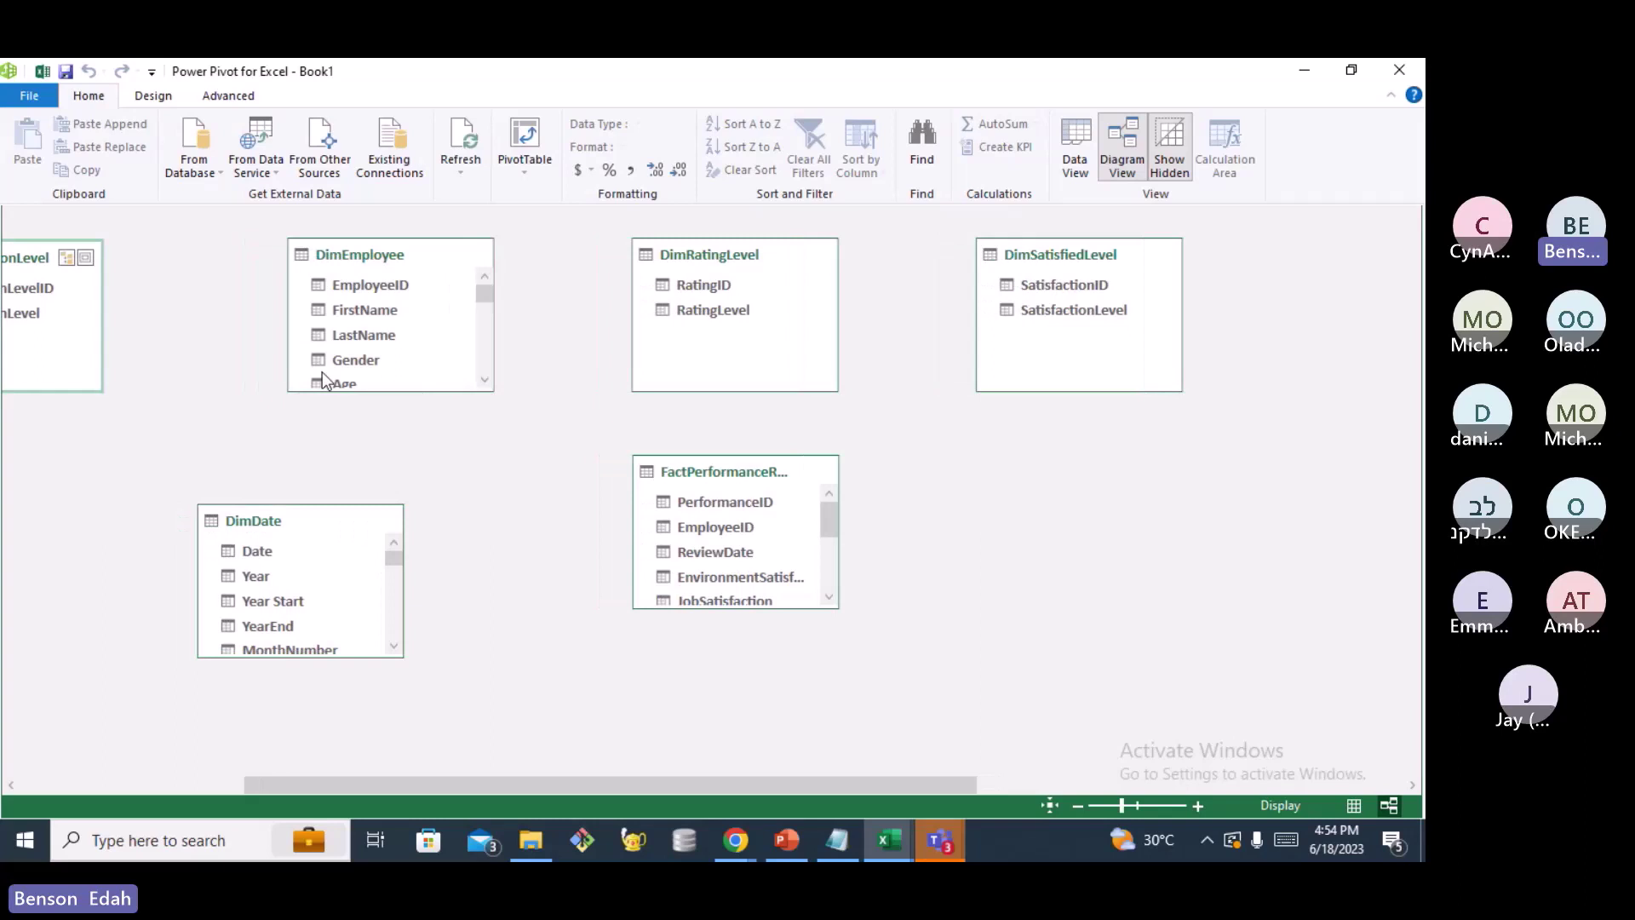
Line up DimEmployee, DimEducationLevel, DimRatingLevel on top, with DimSatisfiedLevel and FactPerformanceRating below
click(377, 256)
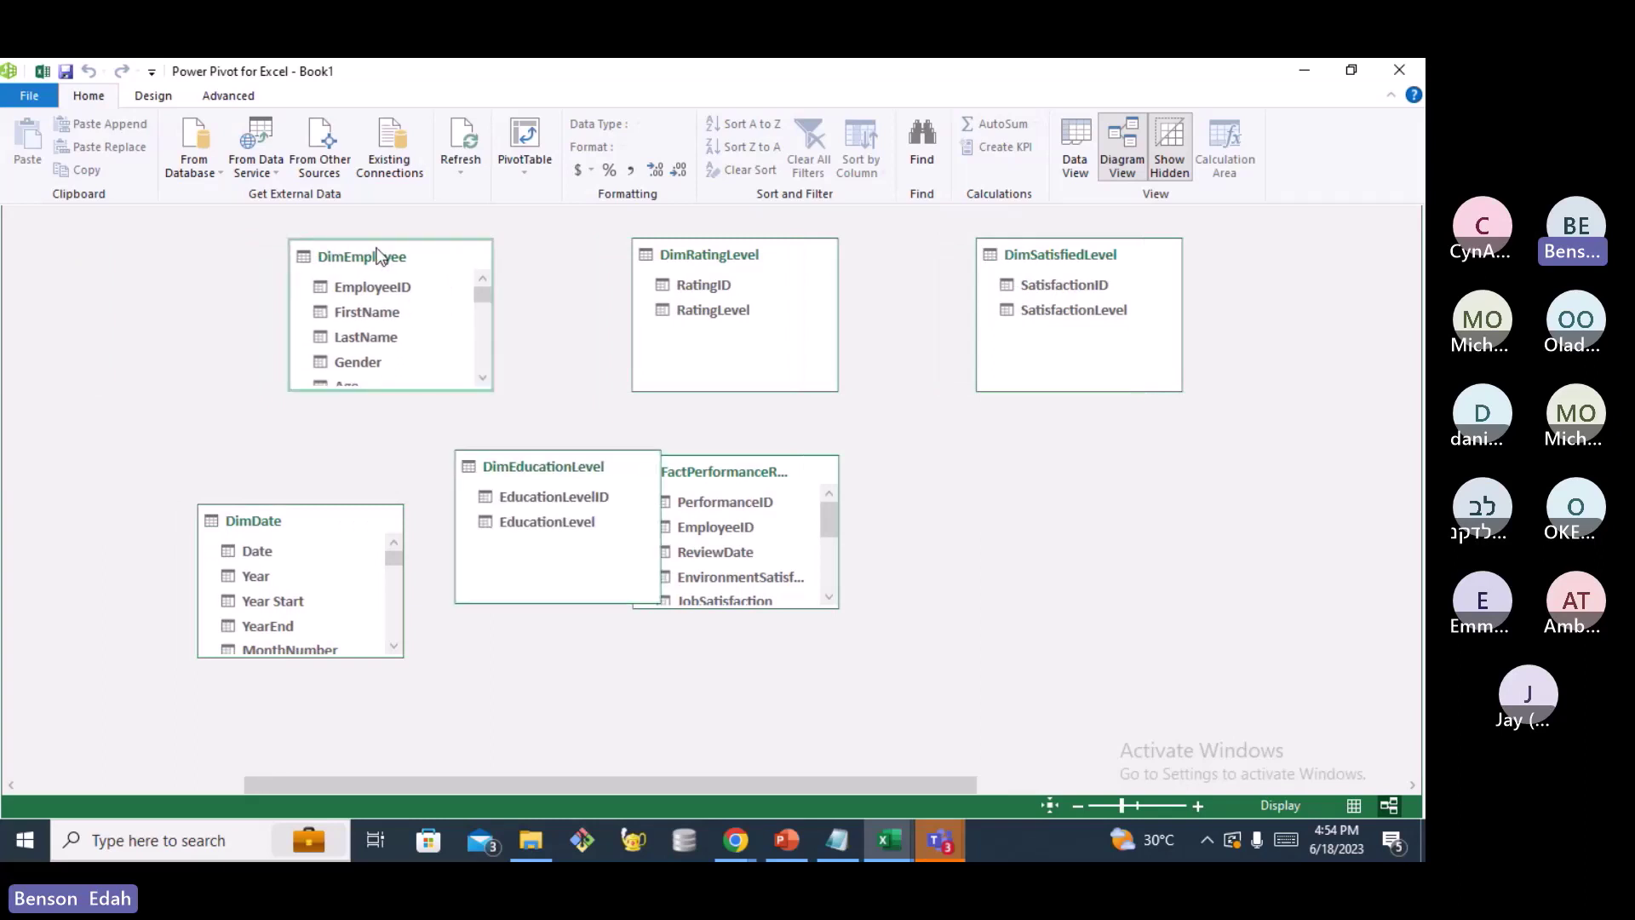
drag(377, 256, 250, 300)
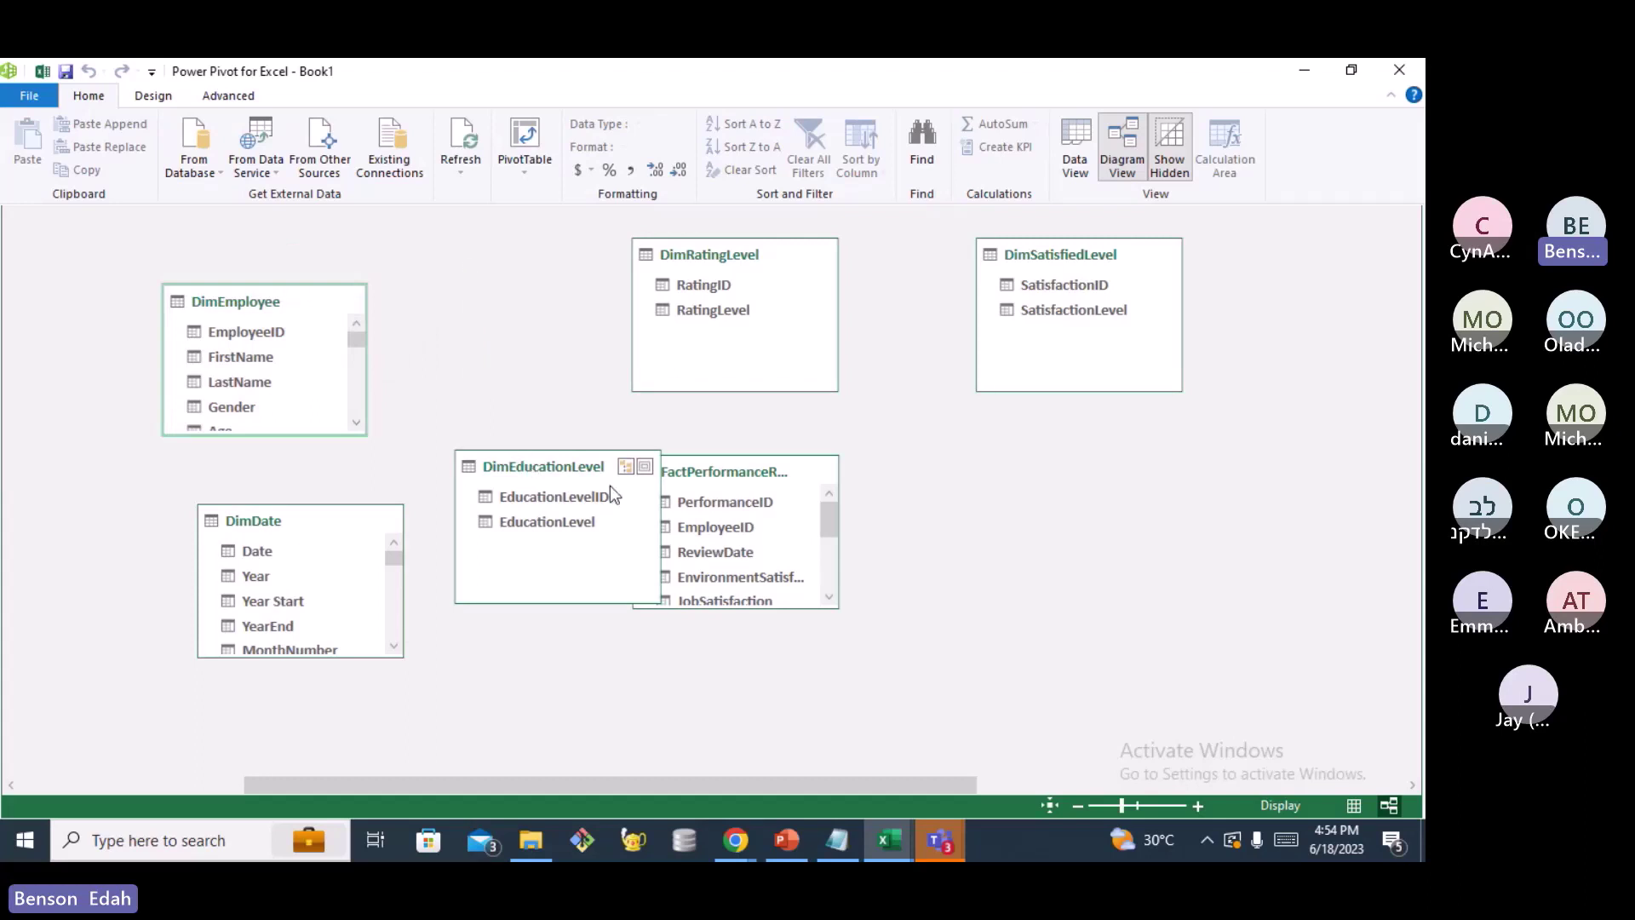
drag(610, 485, 558, 296)
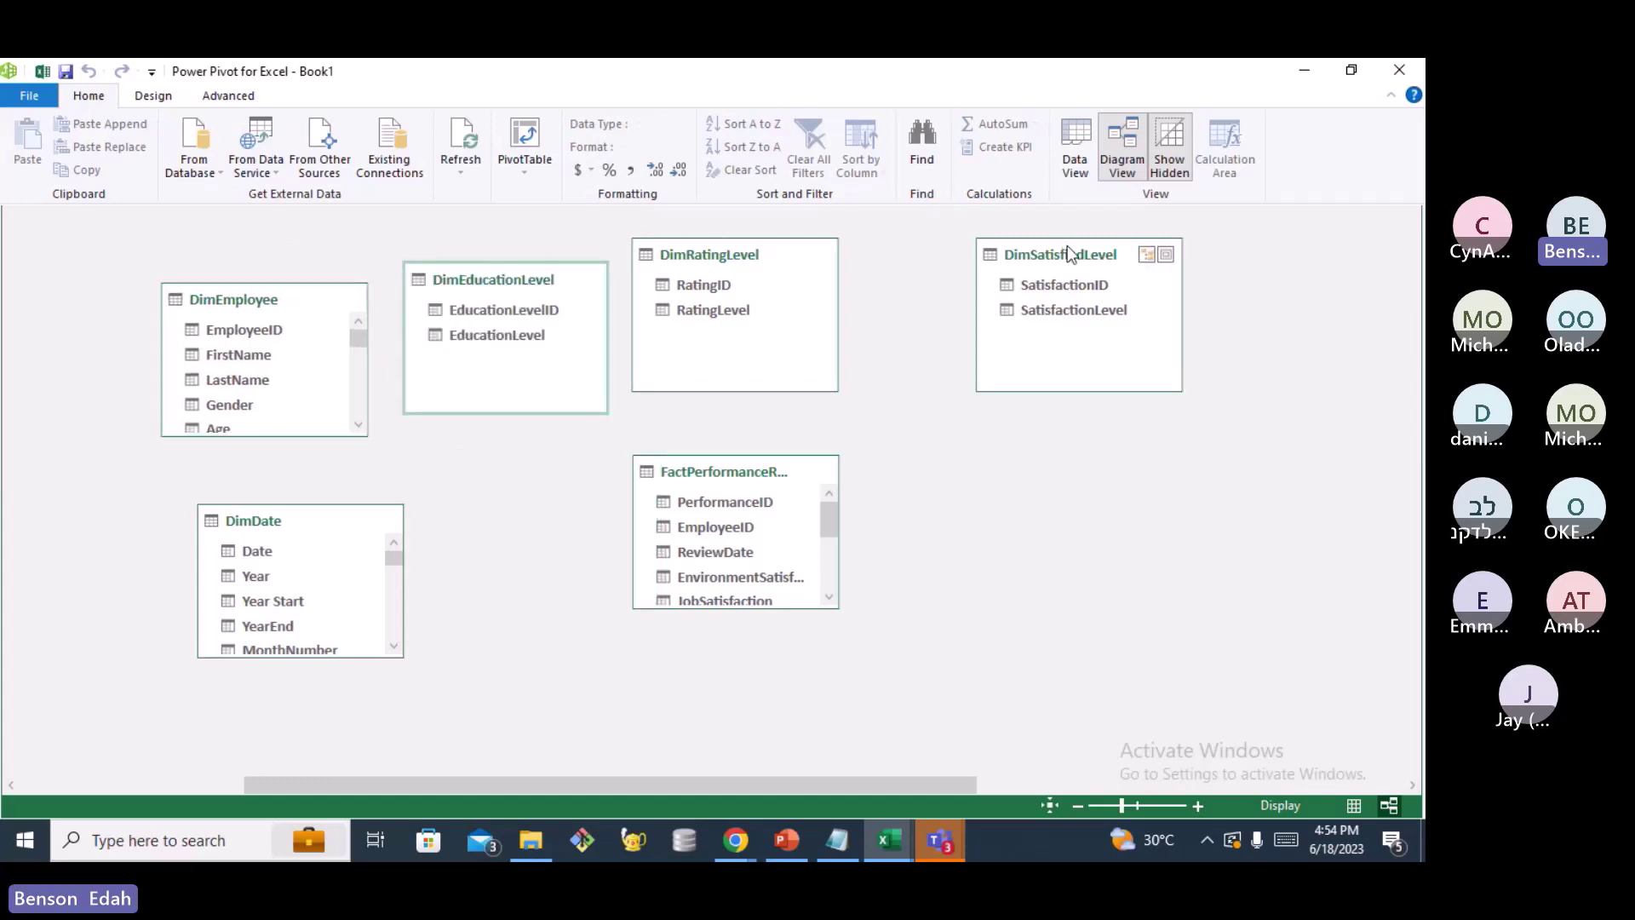
drag(1067, 245, 1066, 497)
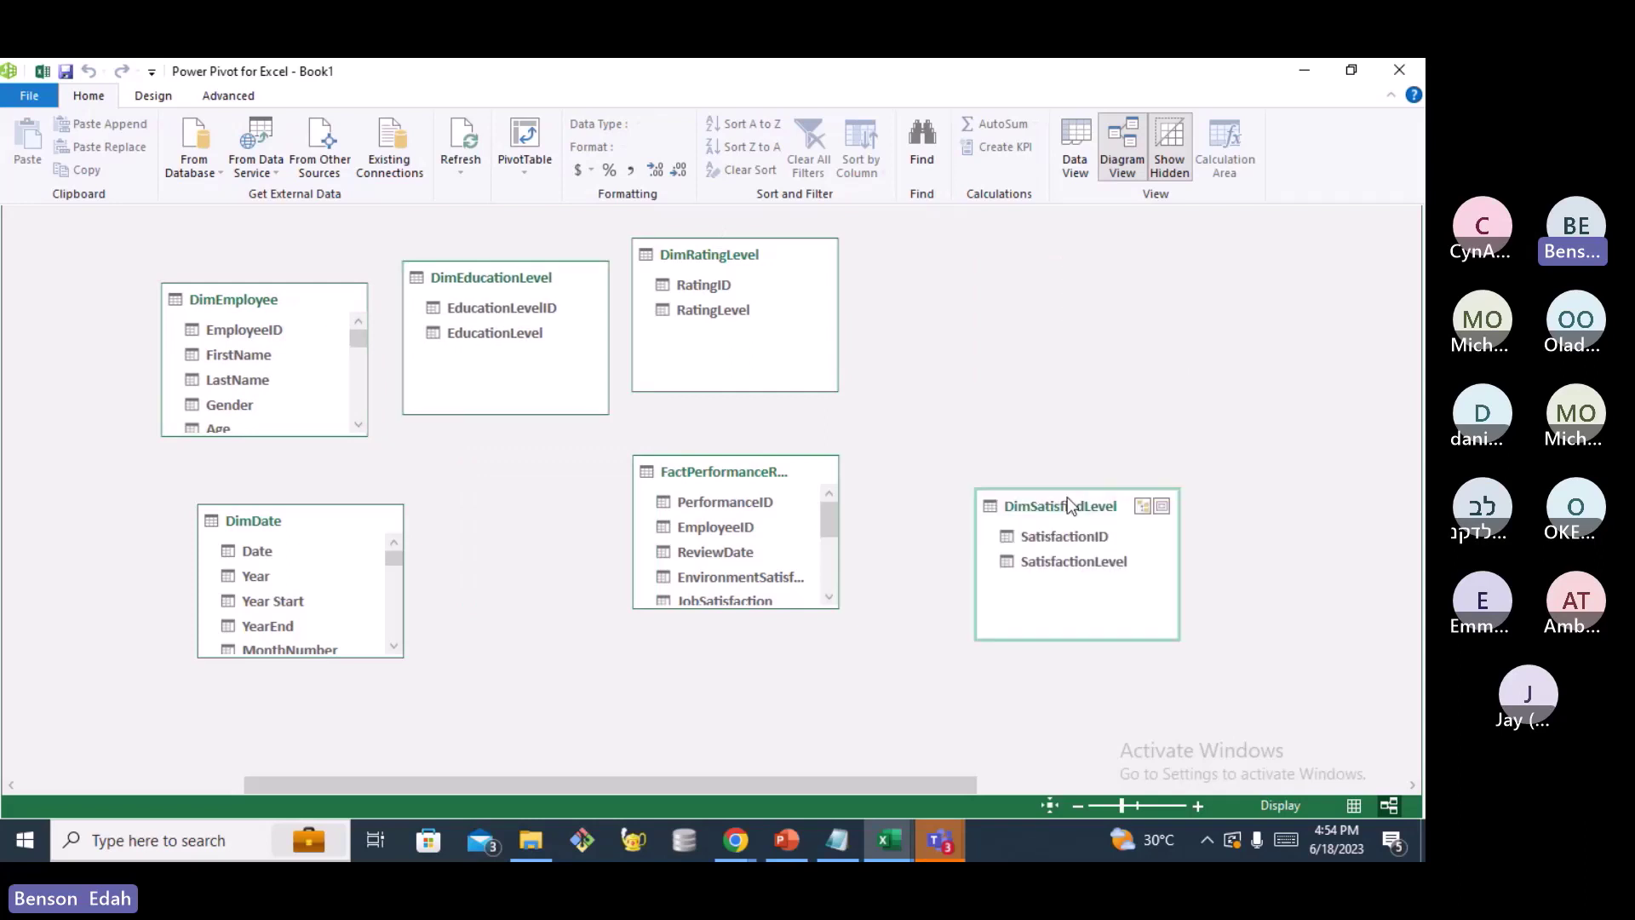
drag(739, 468, 634, 517)
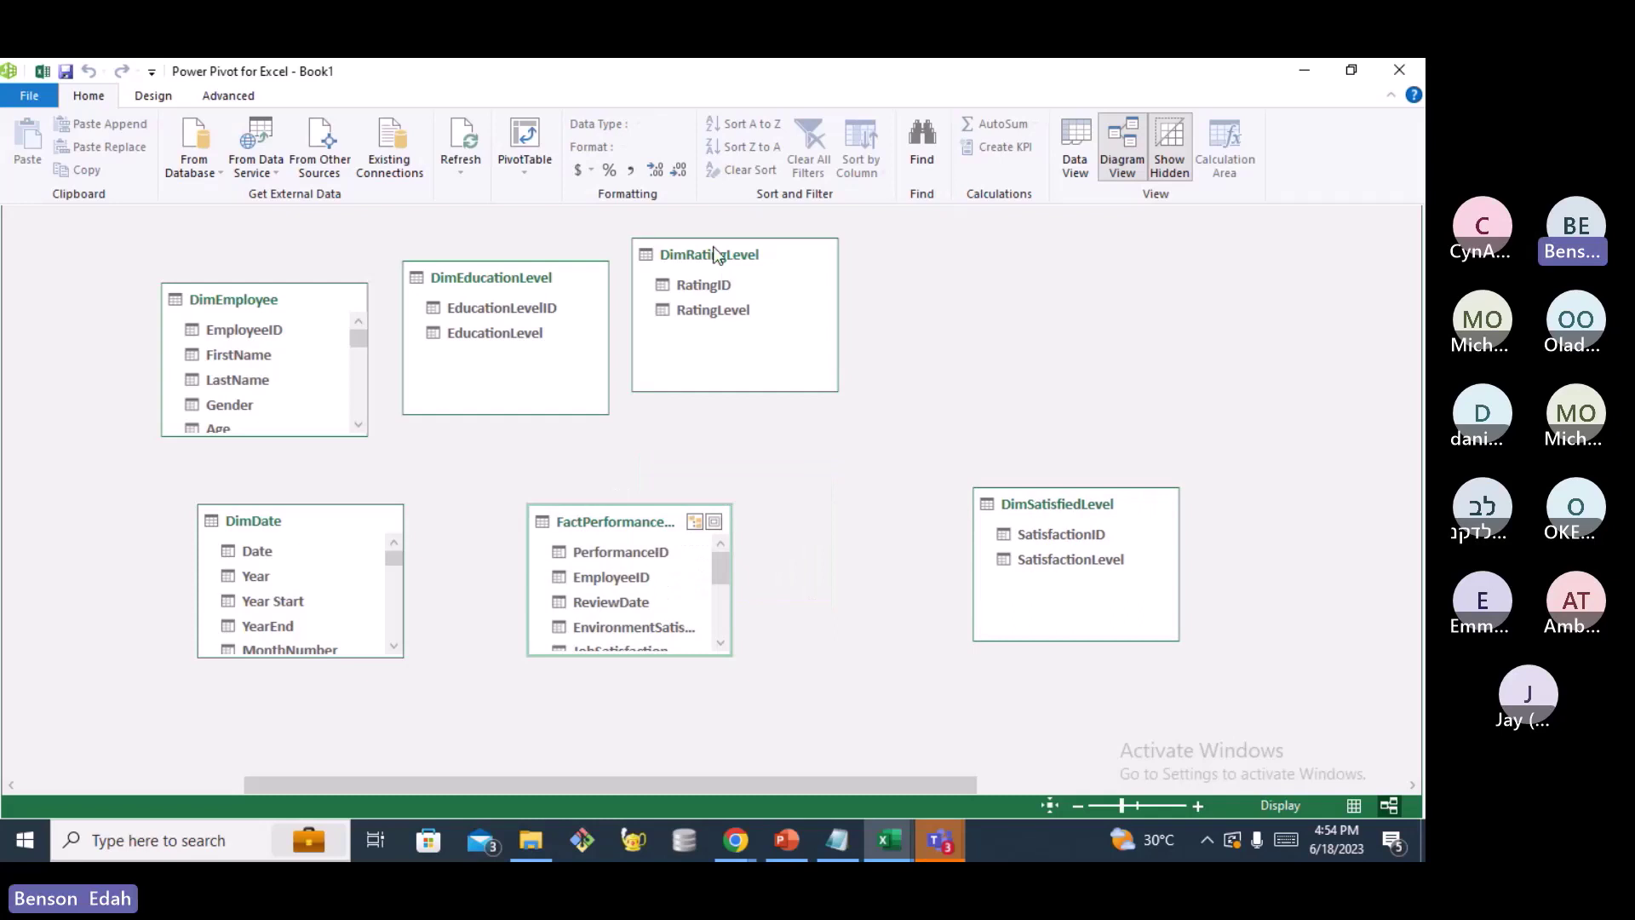
drag(724, 275, 936, 305)
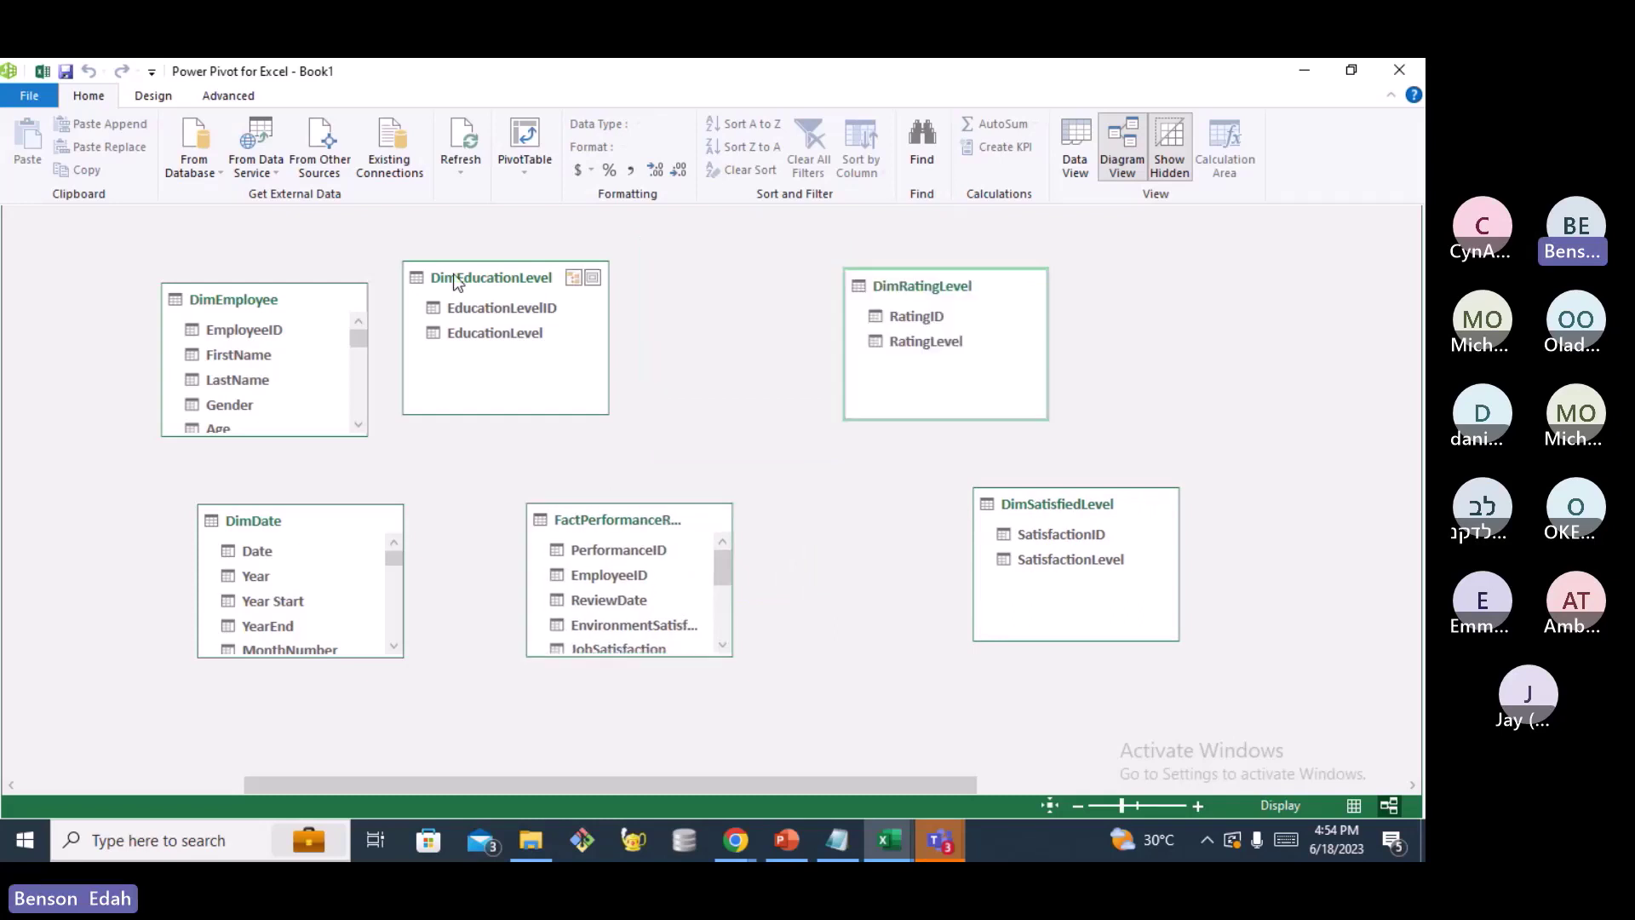
drag(453, 277, 583, 283)
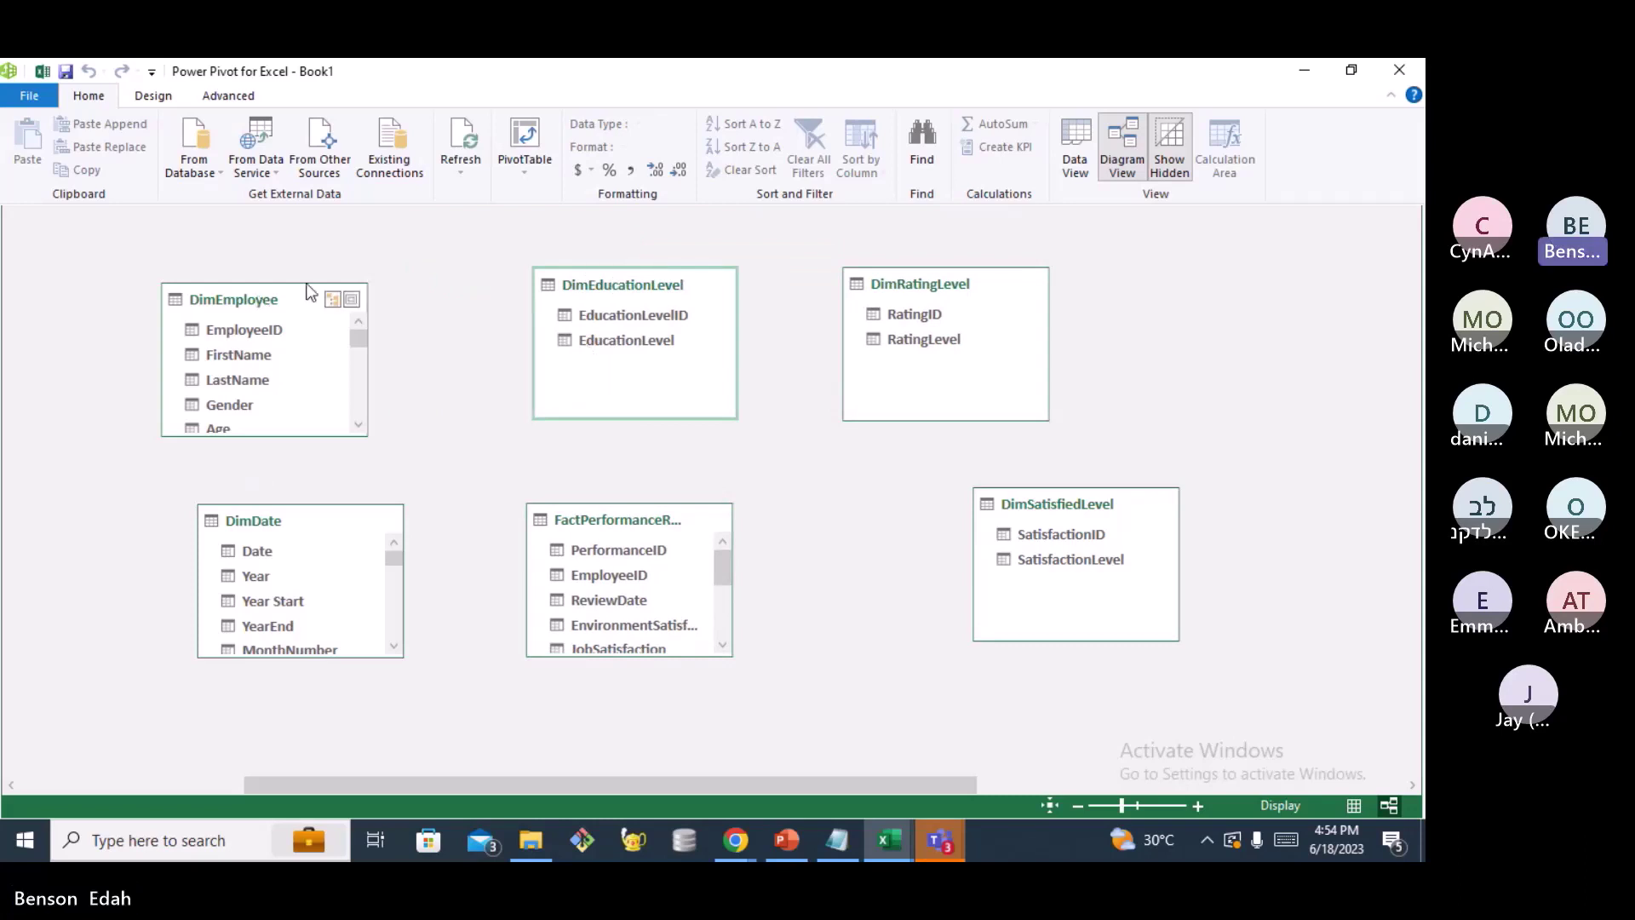
drag(309, 292, 382, 281)
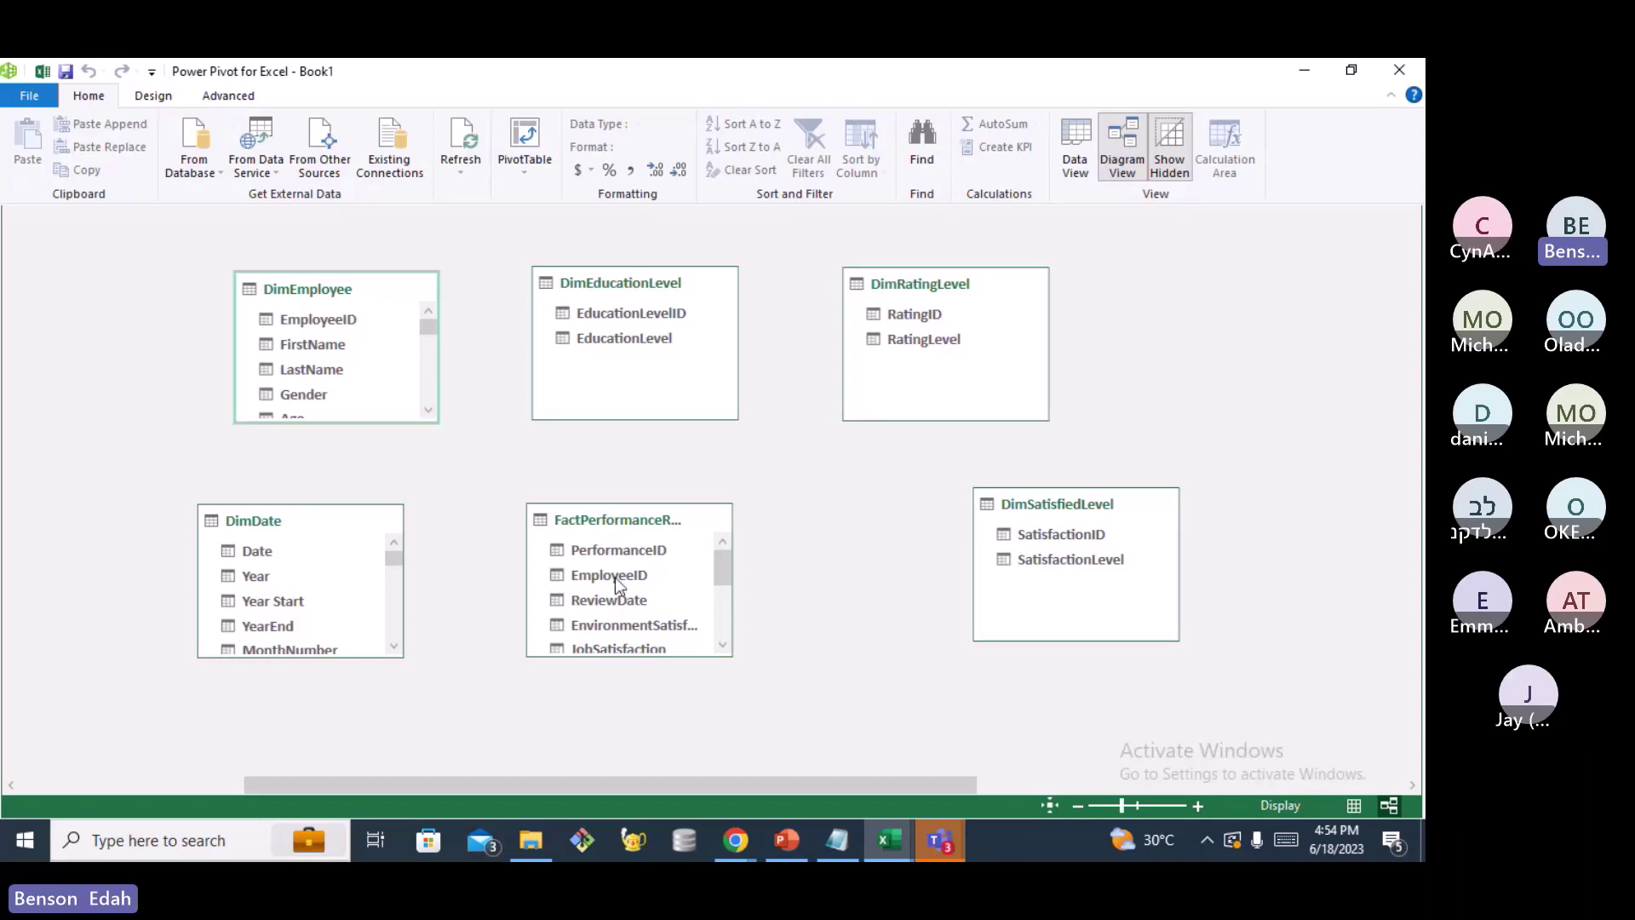
Drag DimEmployee's EmployeeID onto FactPerformanceRating's EmployeeID to create a one-to-many relationship
mouse_move(615, 577)
click(342, 317)
drag(489, 485, 398, 337)
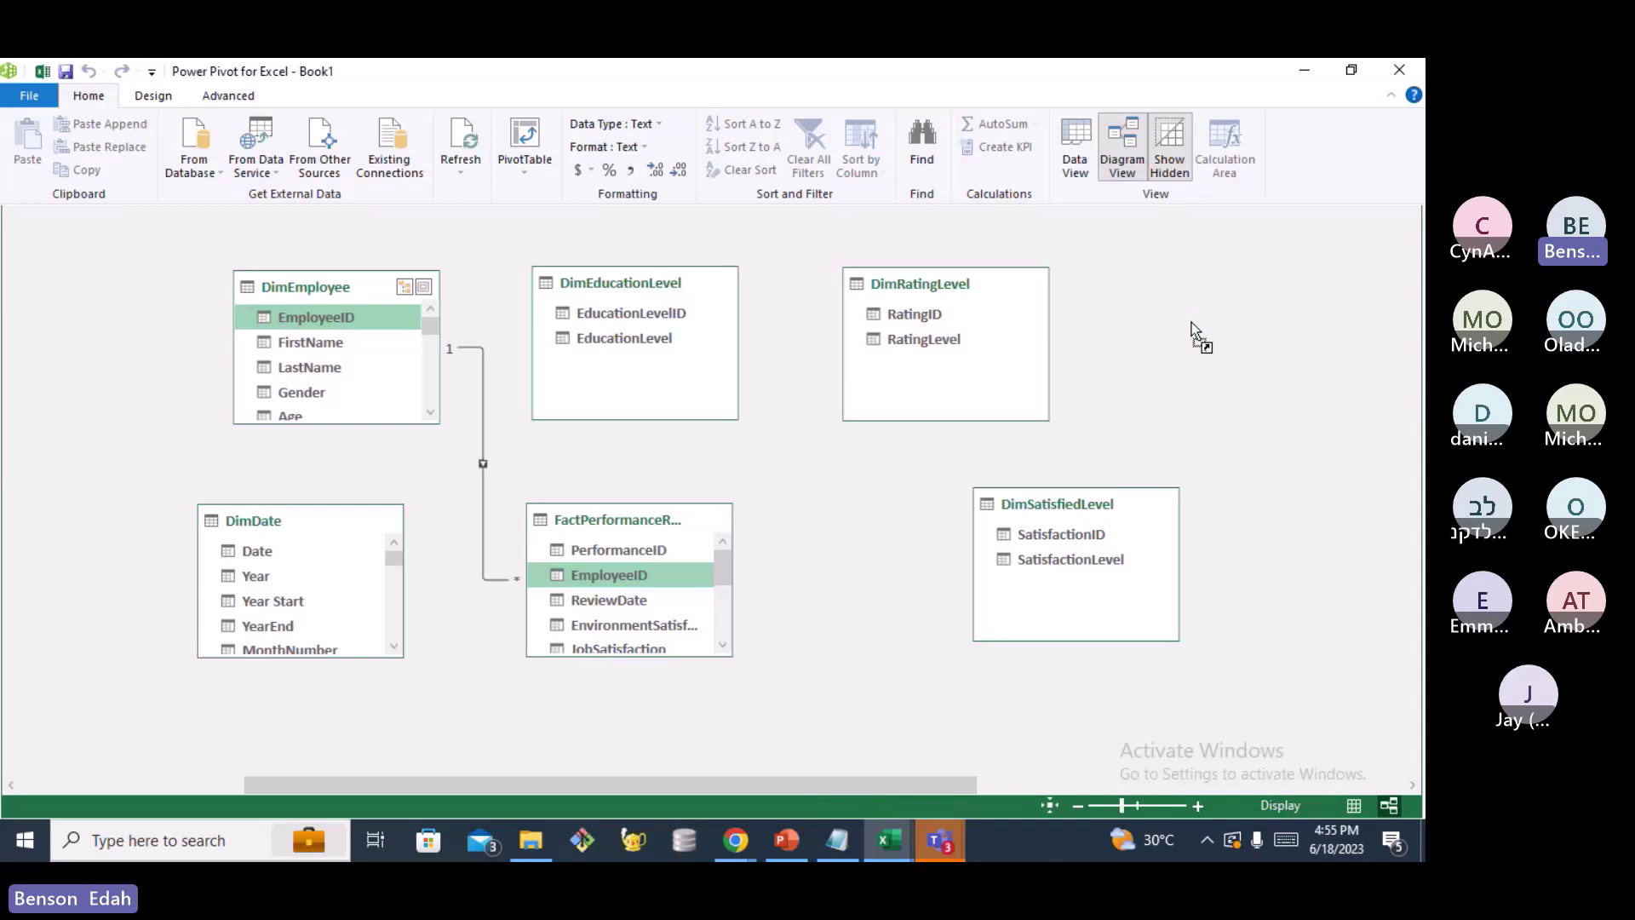
drag(721, 785, 777, 781)
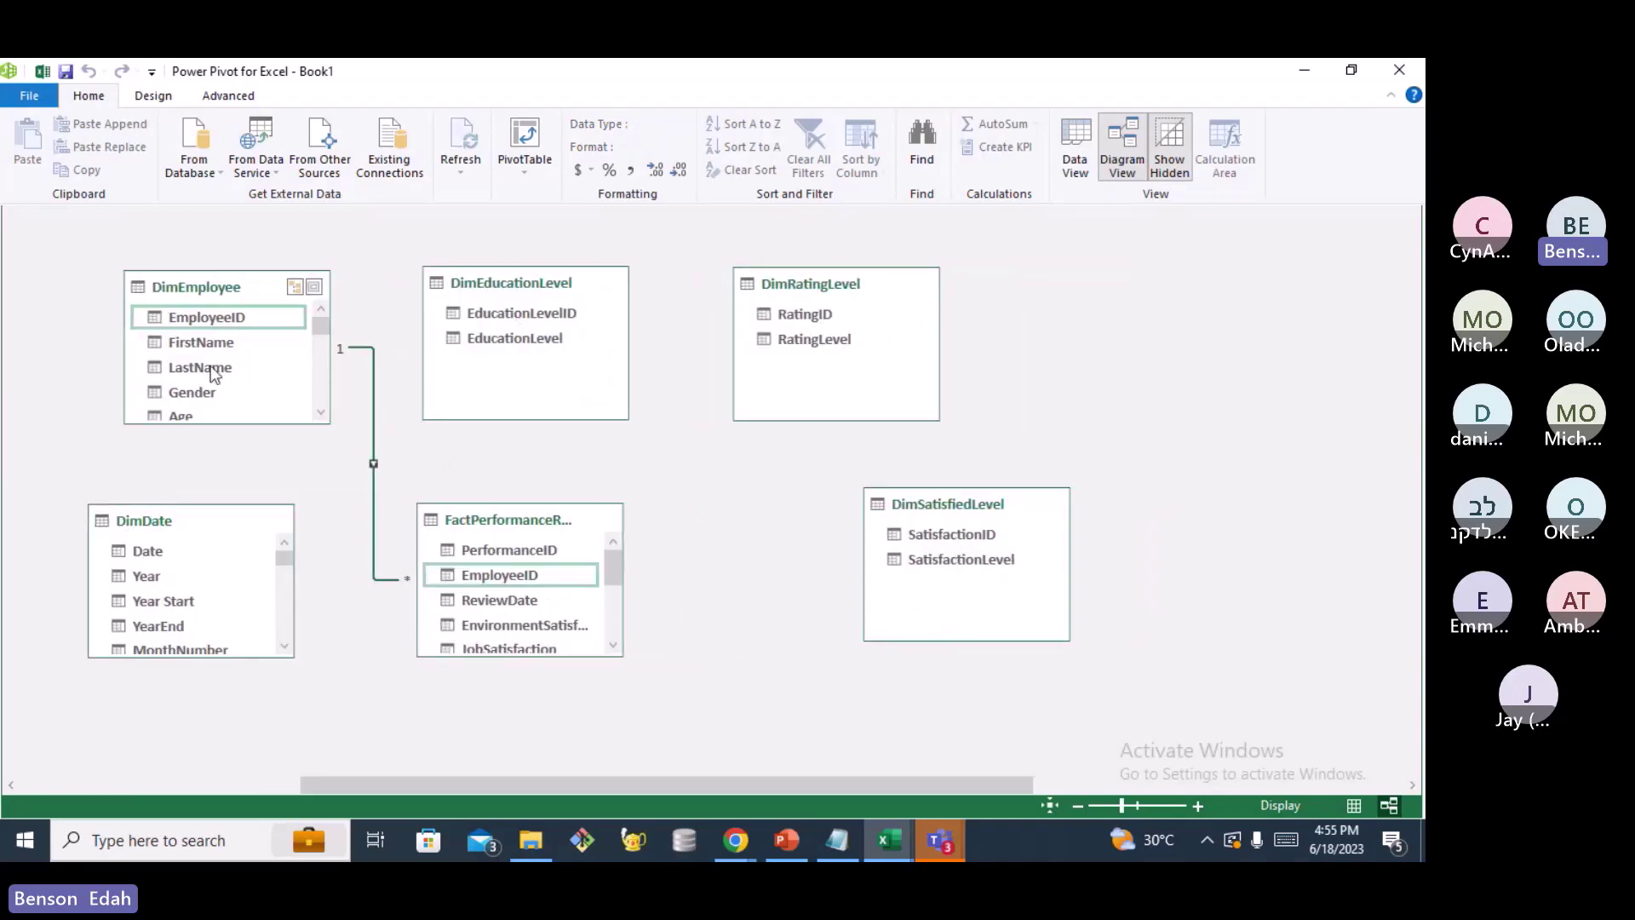
scroll(211, 369, down, 2)
scroll(211, 368, down, 1)
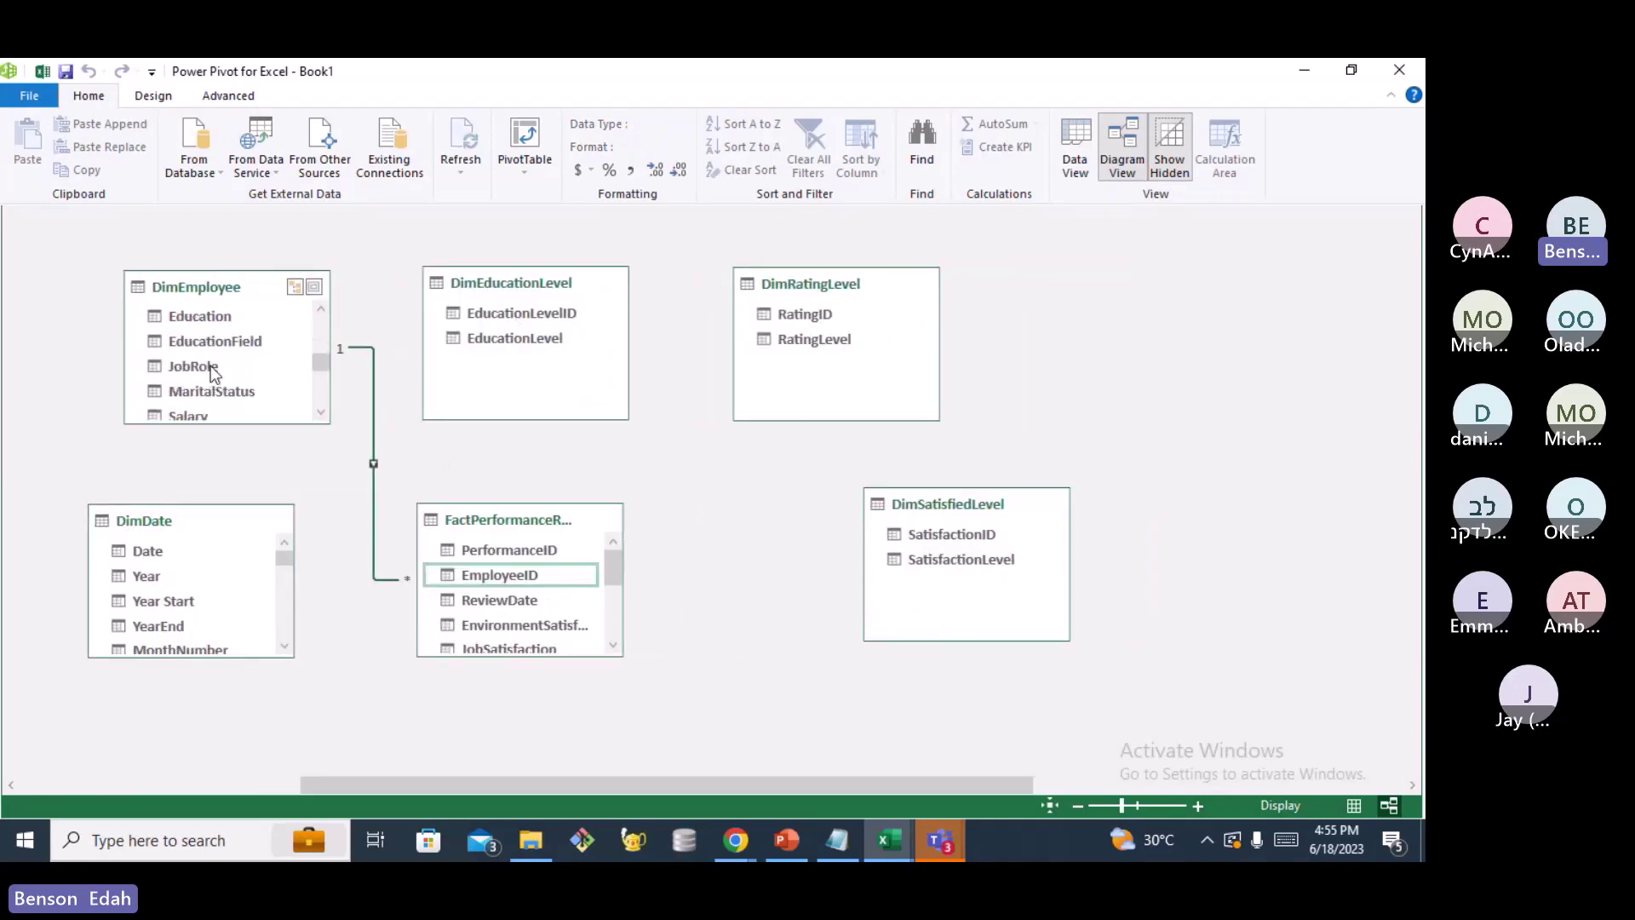
scroll(212, 373, up, 1)
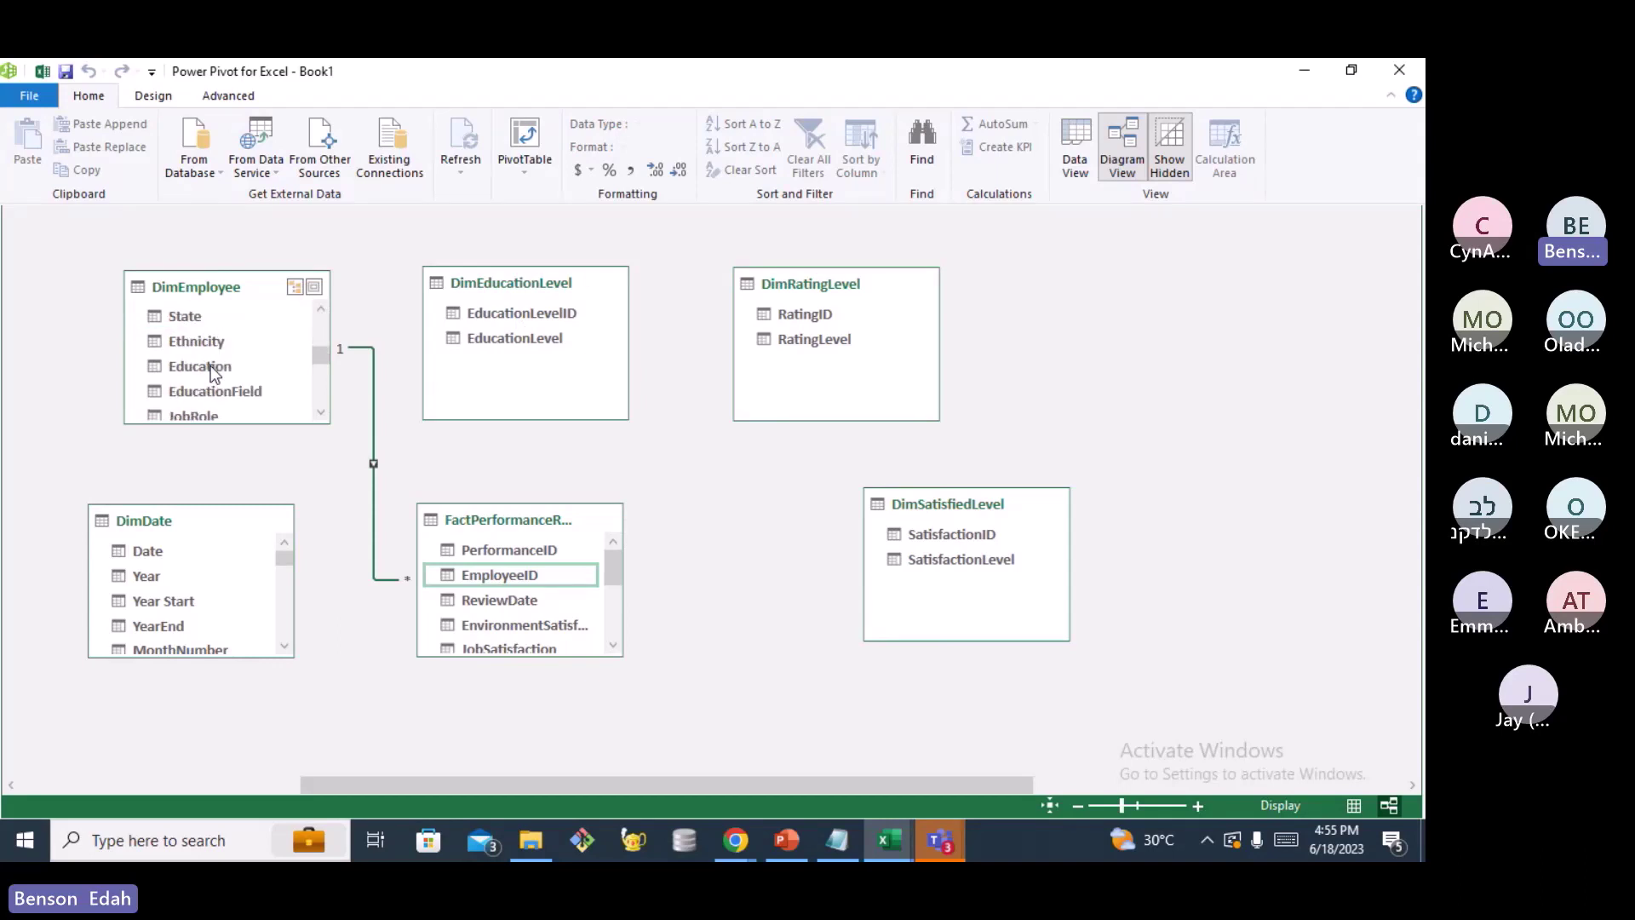
scroll(214, 373, down, 1)
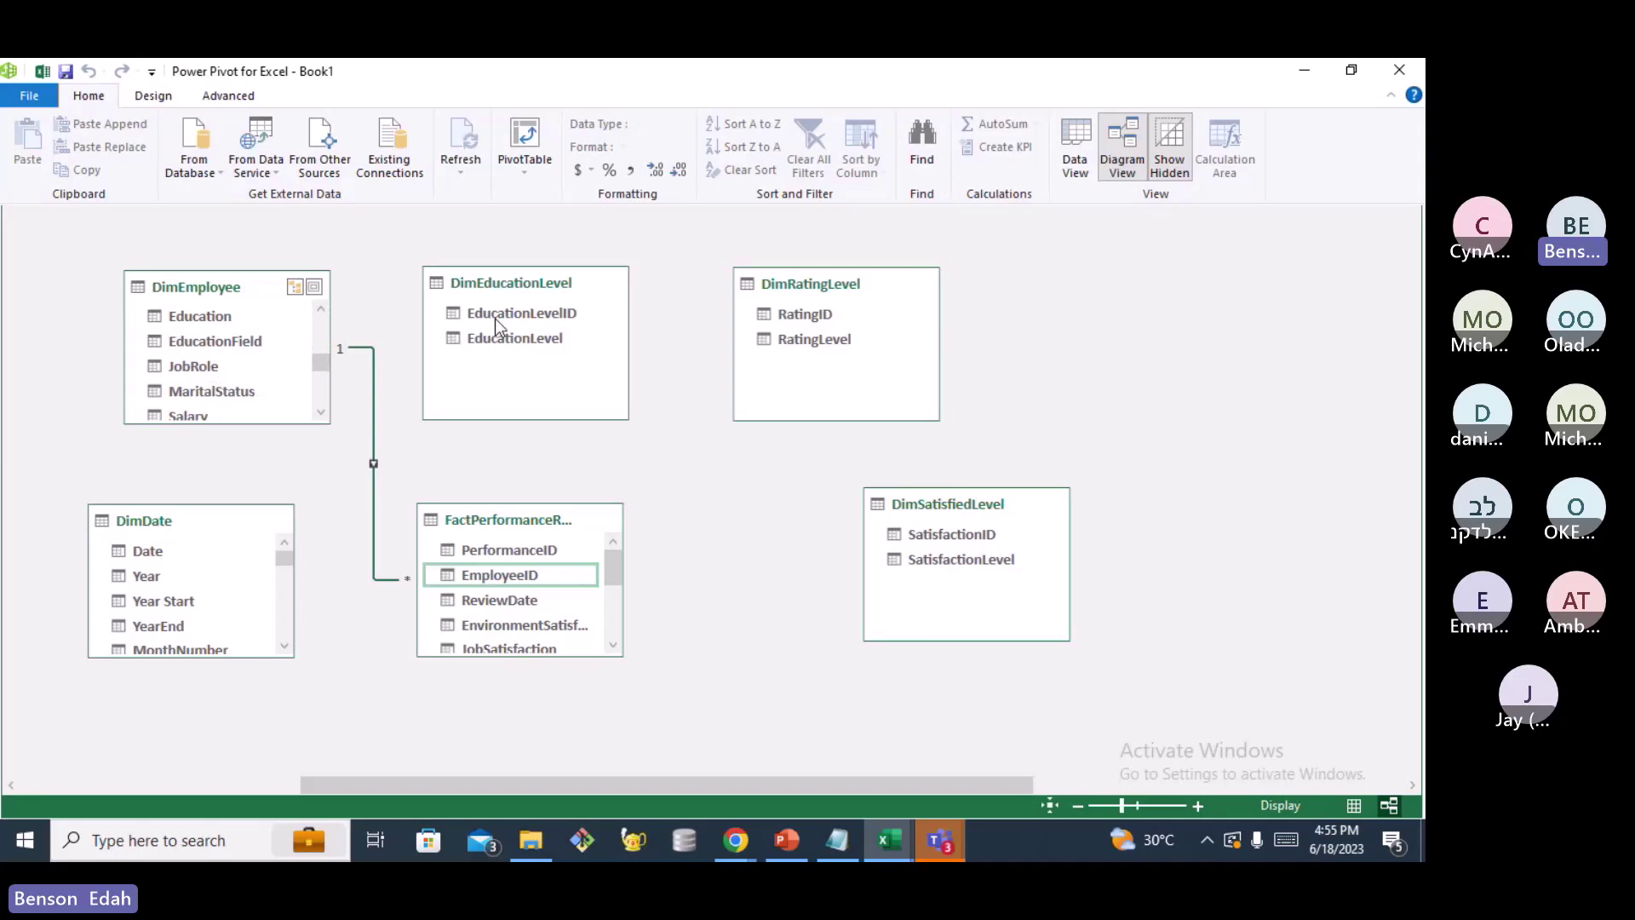
mouse_move(494, 319)
Relate DimEducationLevel[EducationLevelID] to DimEmployee[Education], the diagram's second relationship
drag(509, 315, 211, 316)
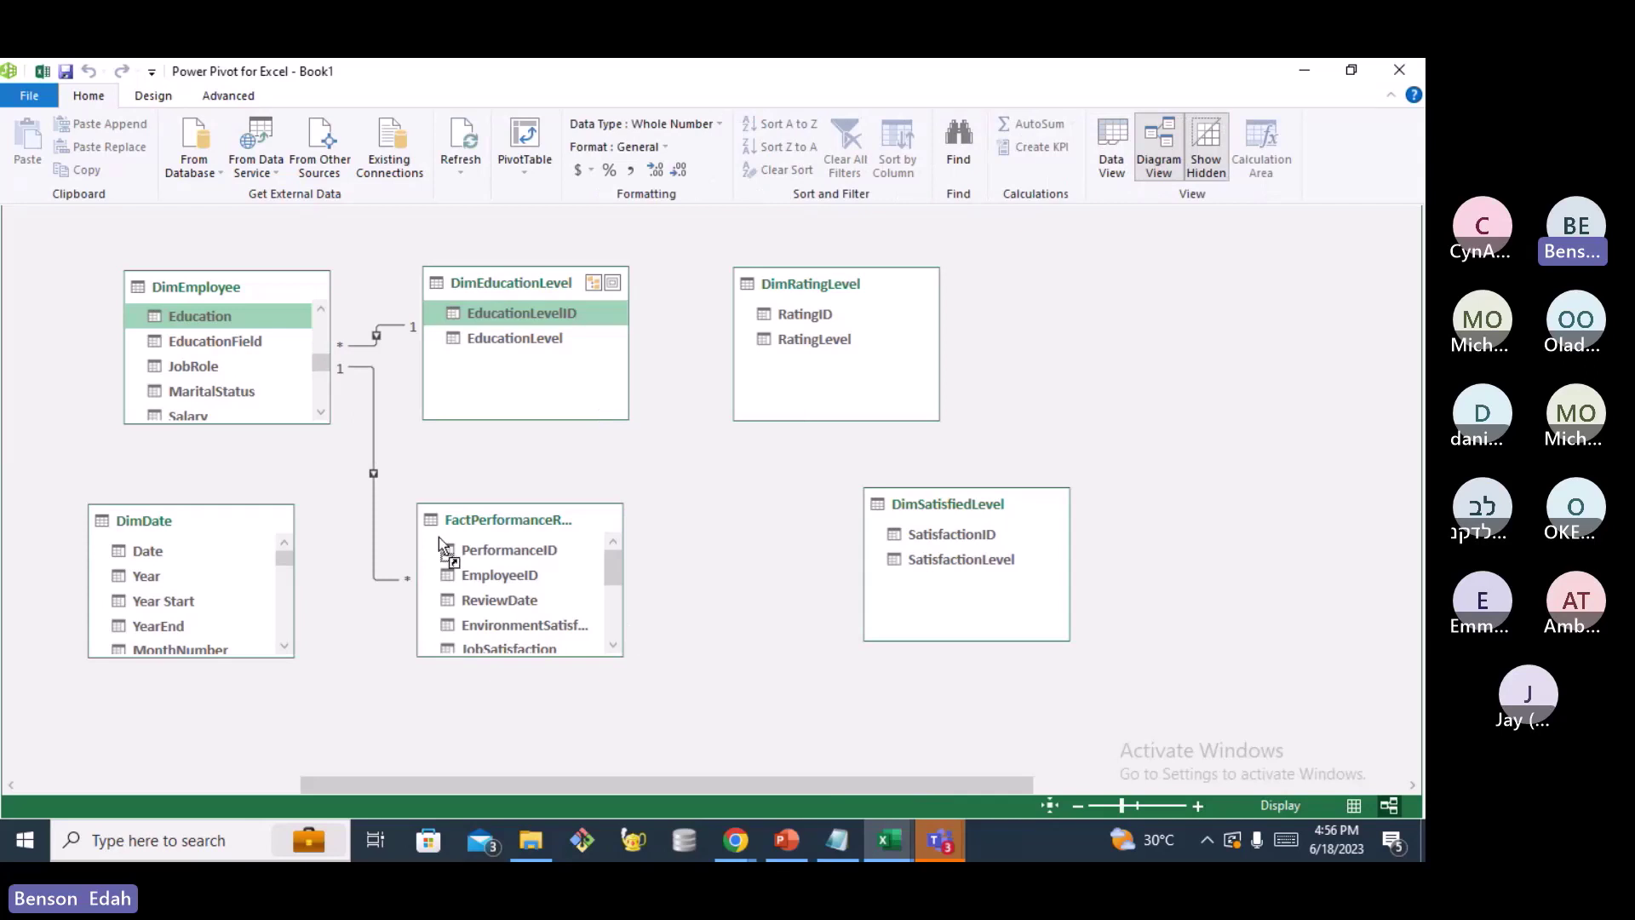
drag(582, 789, 505, 789)
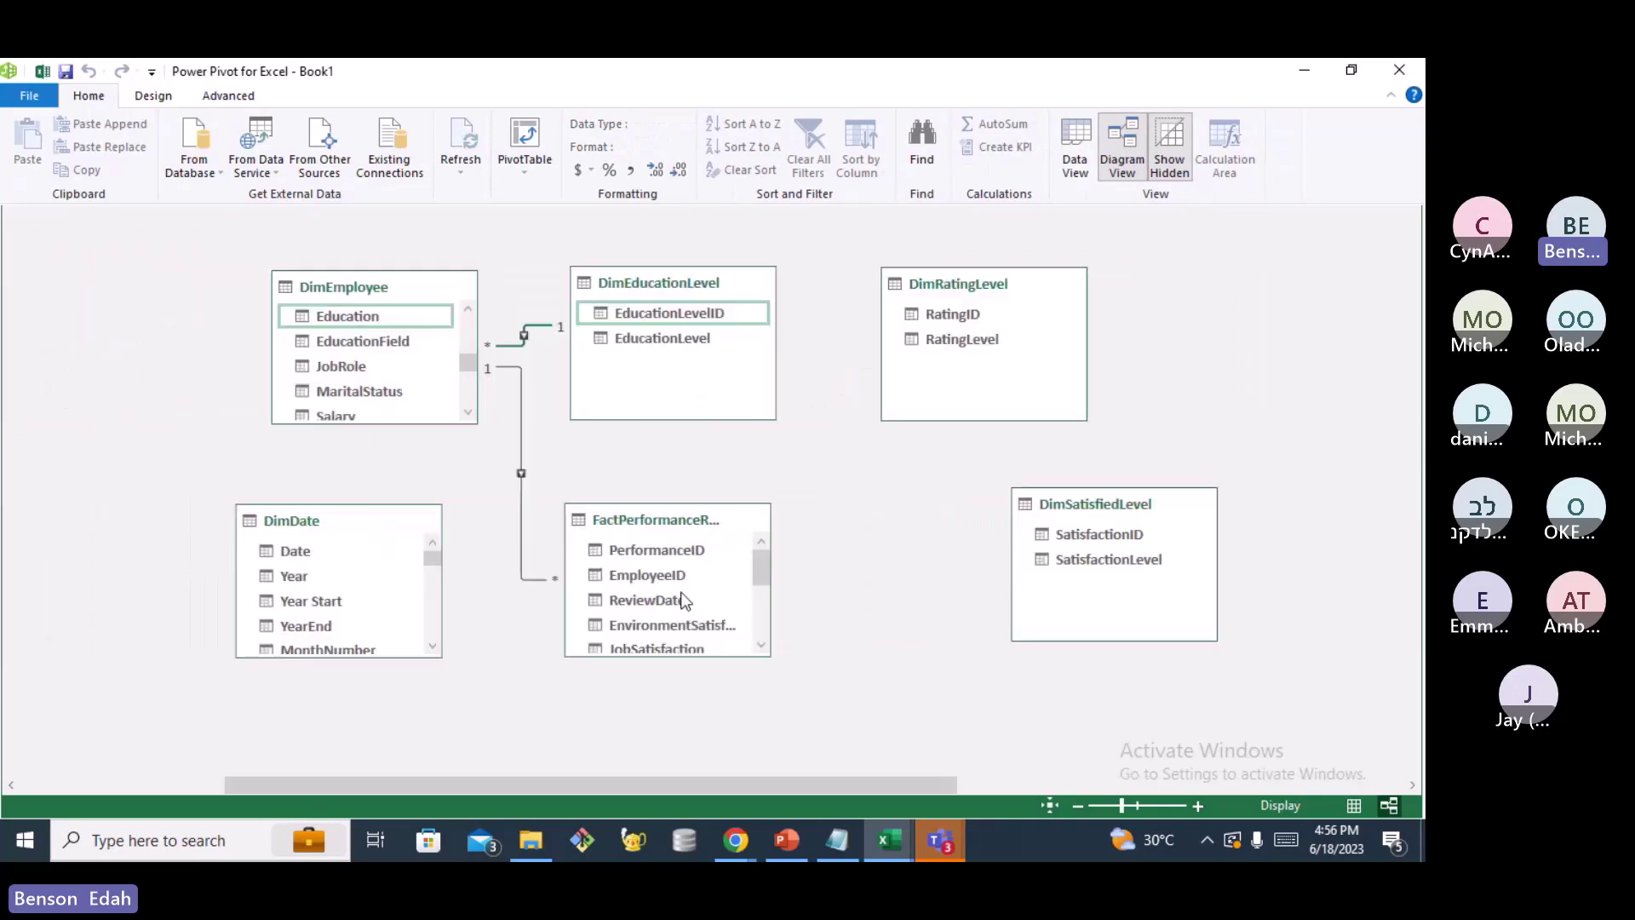
scroll(685, 600, down, 1)
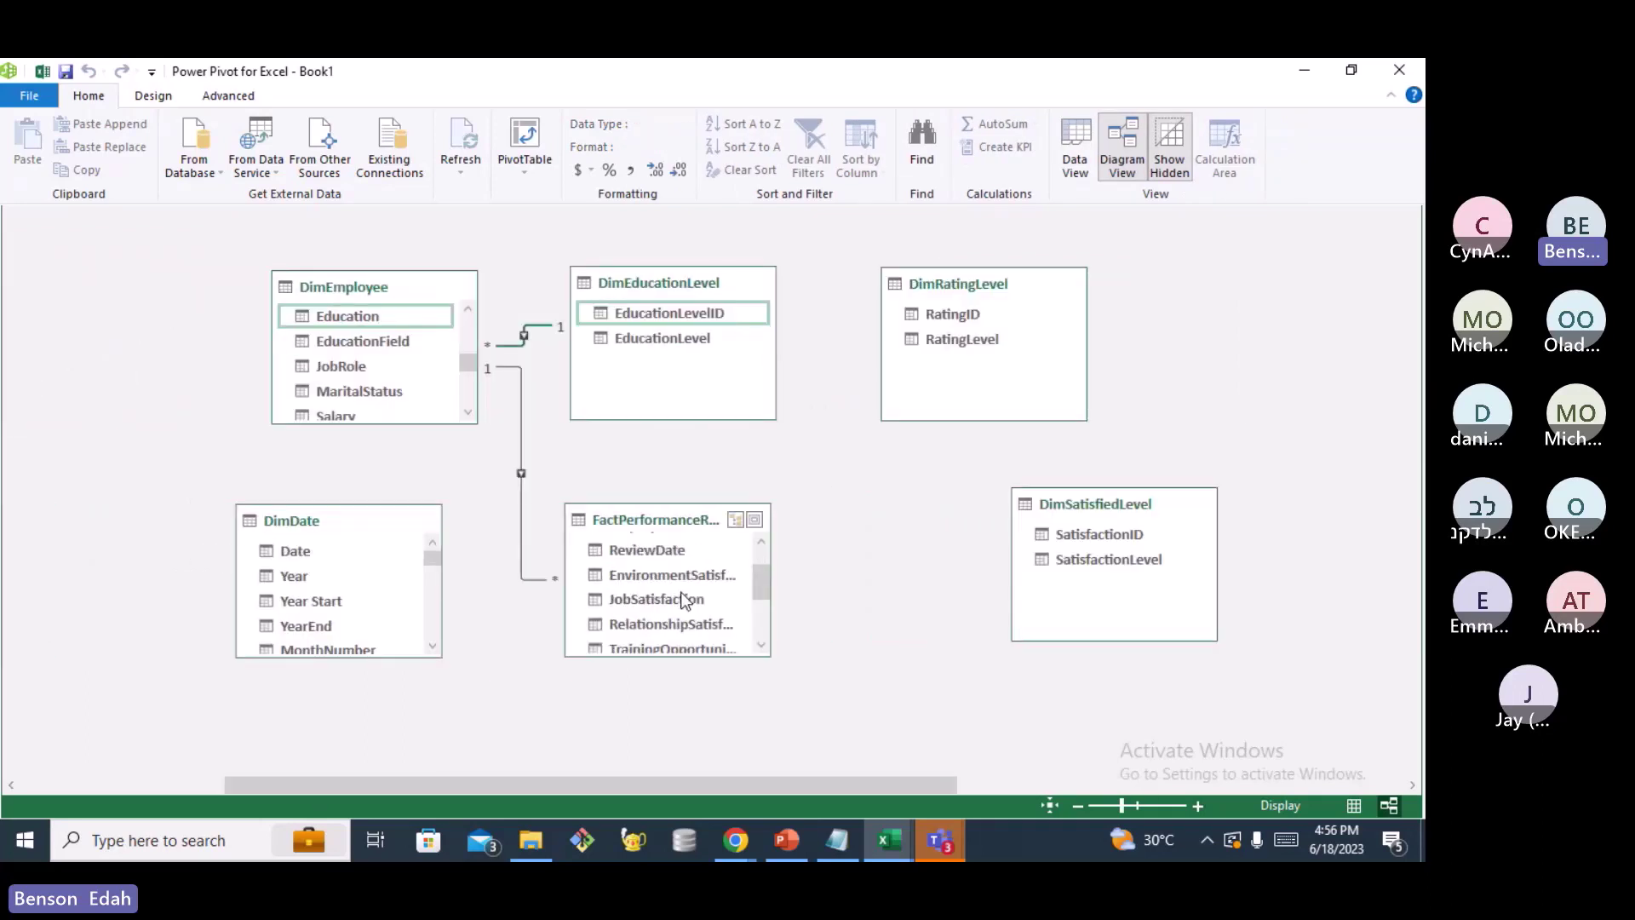
scroll(673, 592, up, 1)
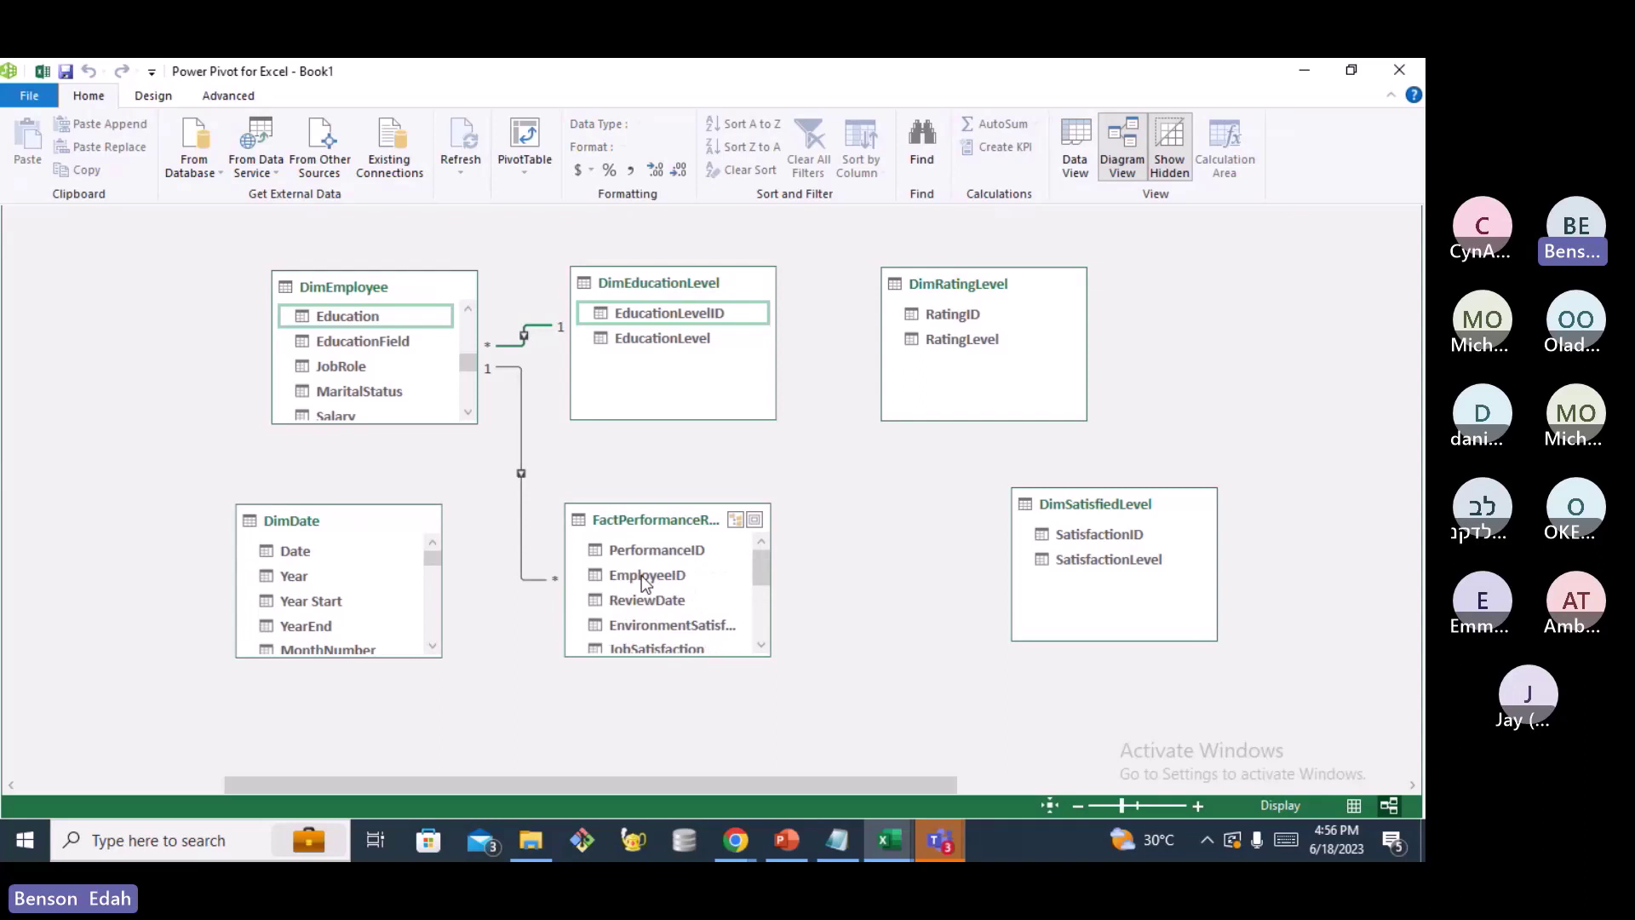
scroll(641, 575, down, 1)
scroll(641, 575, up, 1)
scroll(324, 586, down, 2)
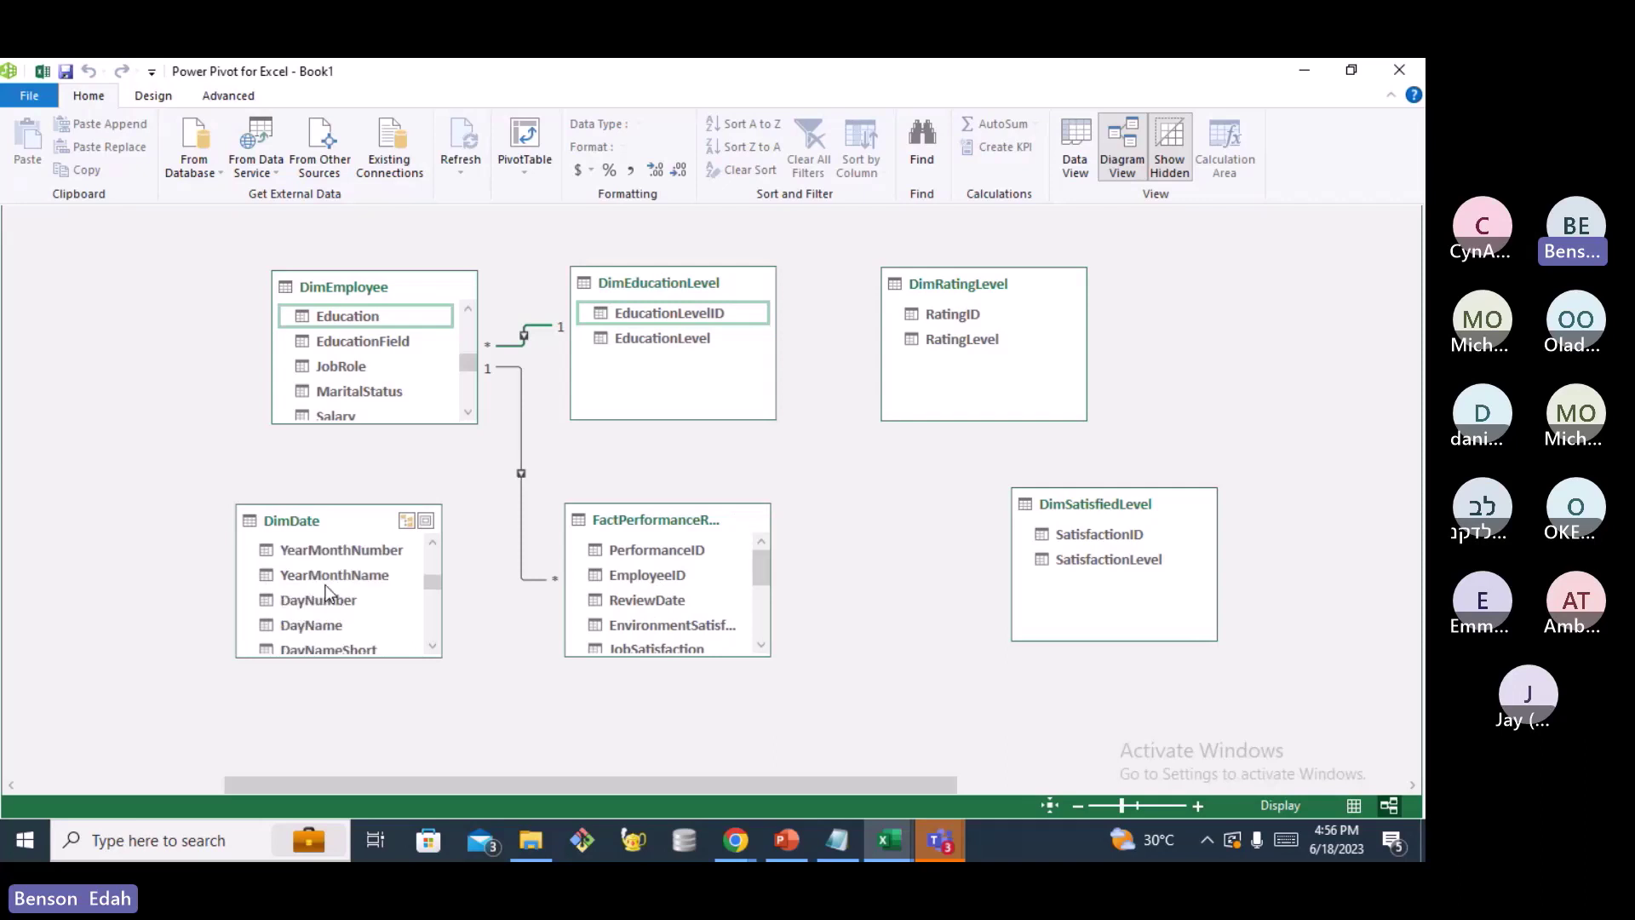
scroll(326, 585, up, 2)
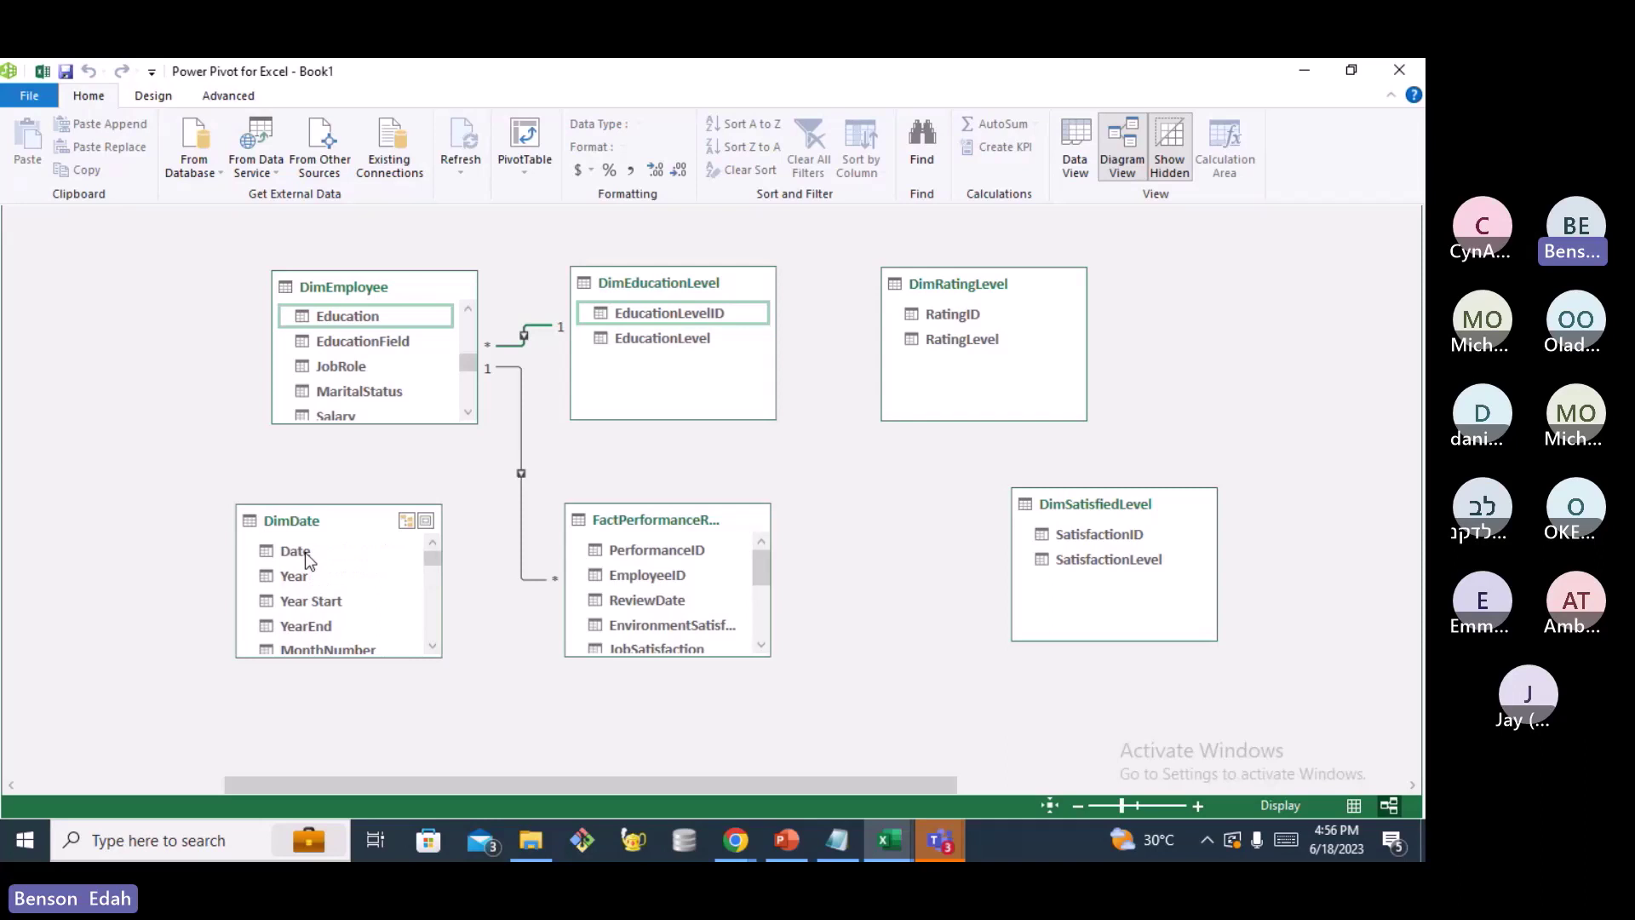
Dismiss Excel's cannot-close warning and link DimDate's Date one-to-many to FactPerformanceRating's ReviewDate
click(305, 552)
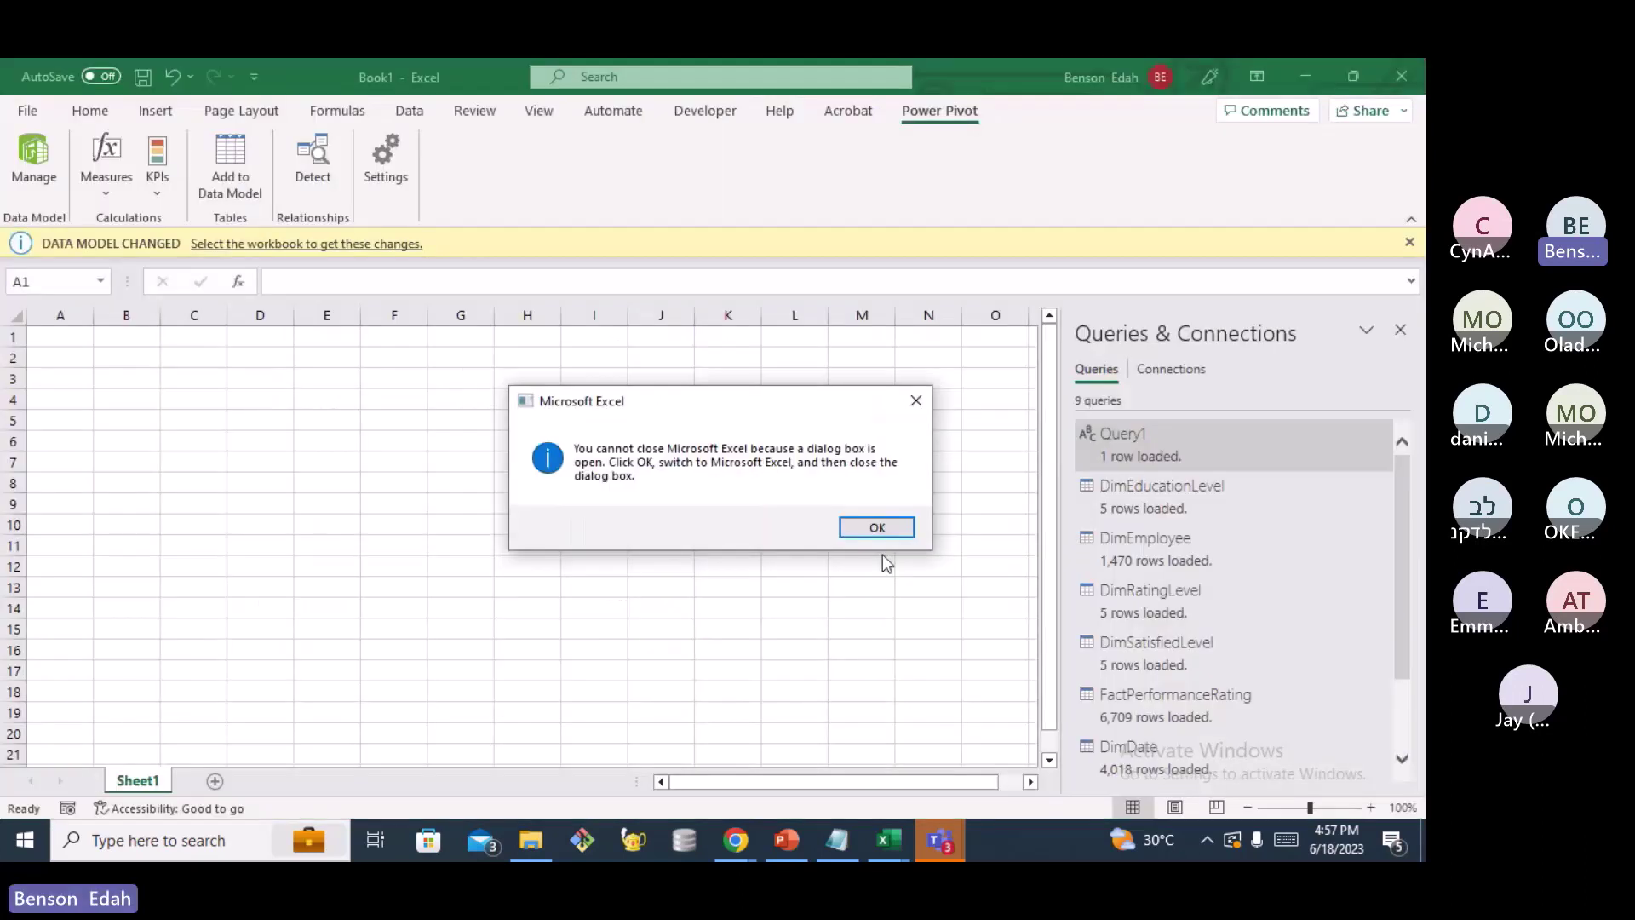
click(877, 532)
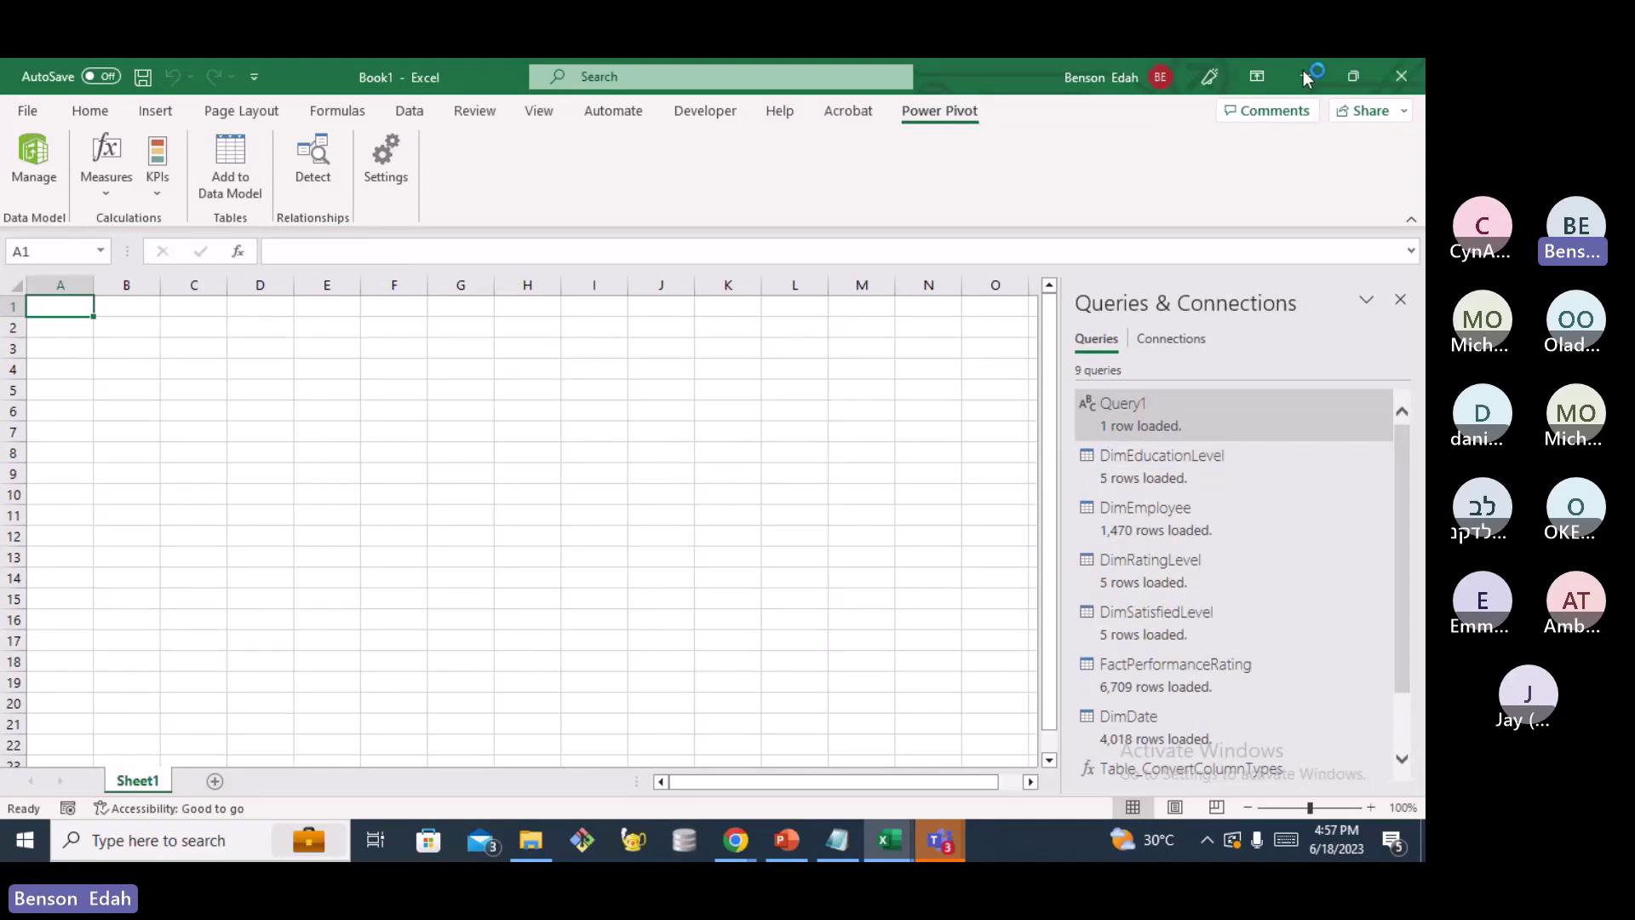
click(824, 840)
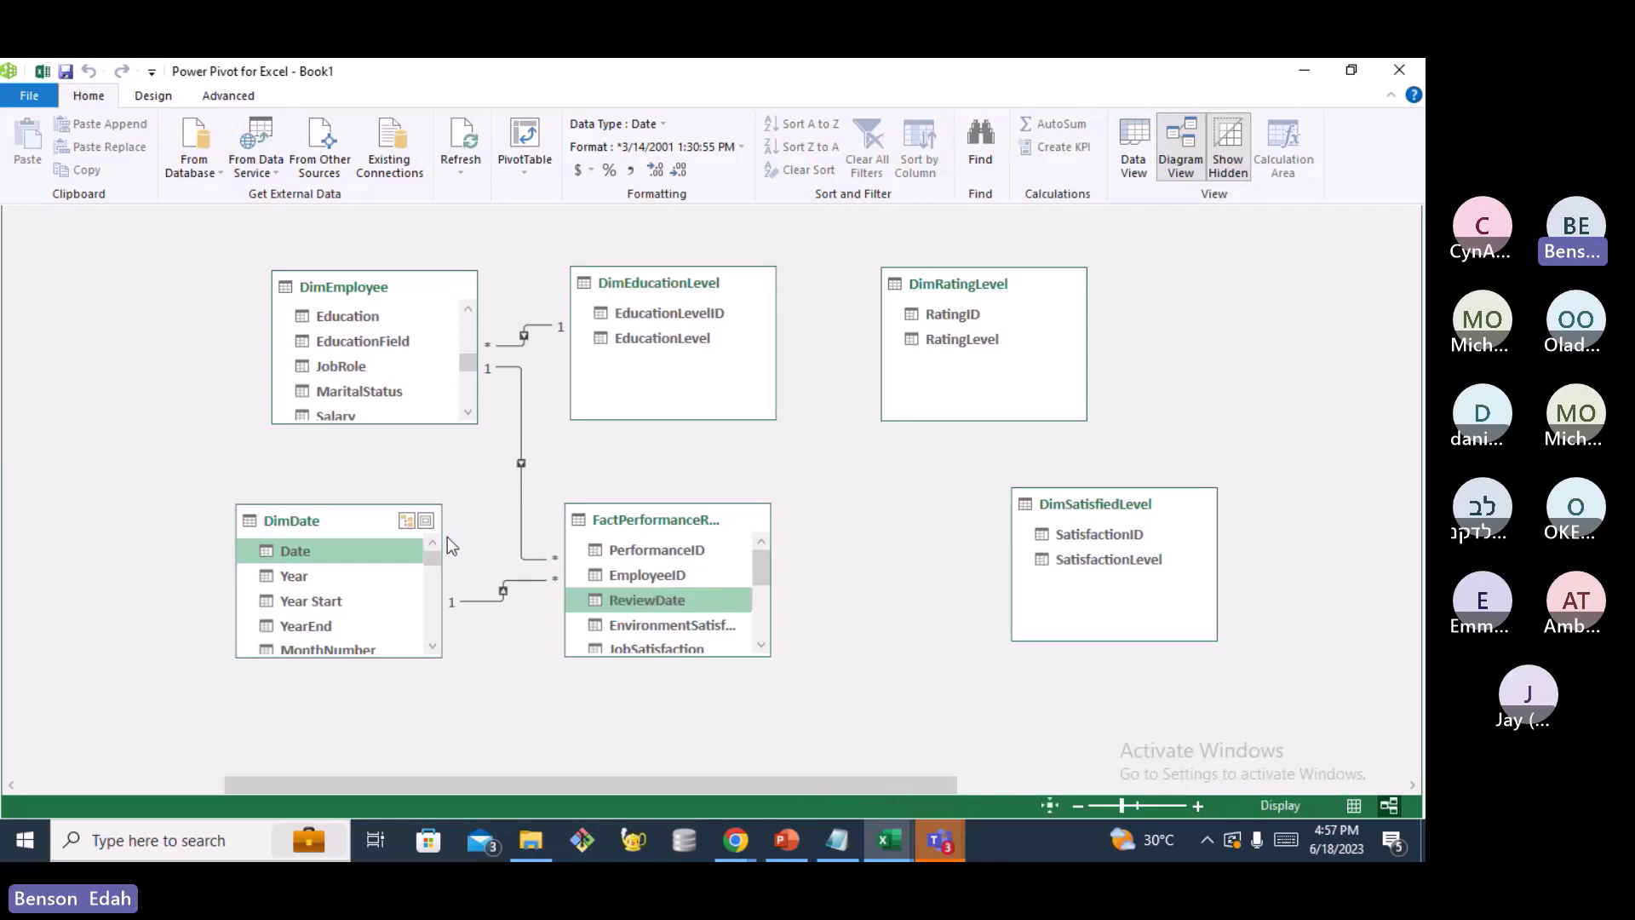
mouse_move(662, 786)
mouse_down()
mouse_move(472, 785)
mouse_move(668, 785)
mouse_up()
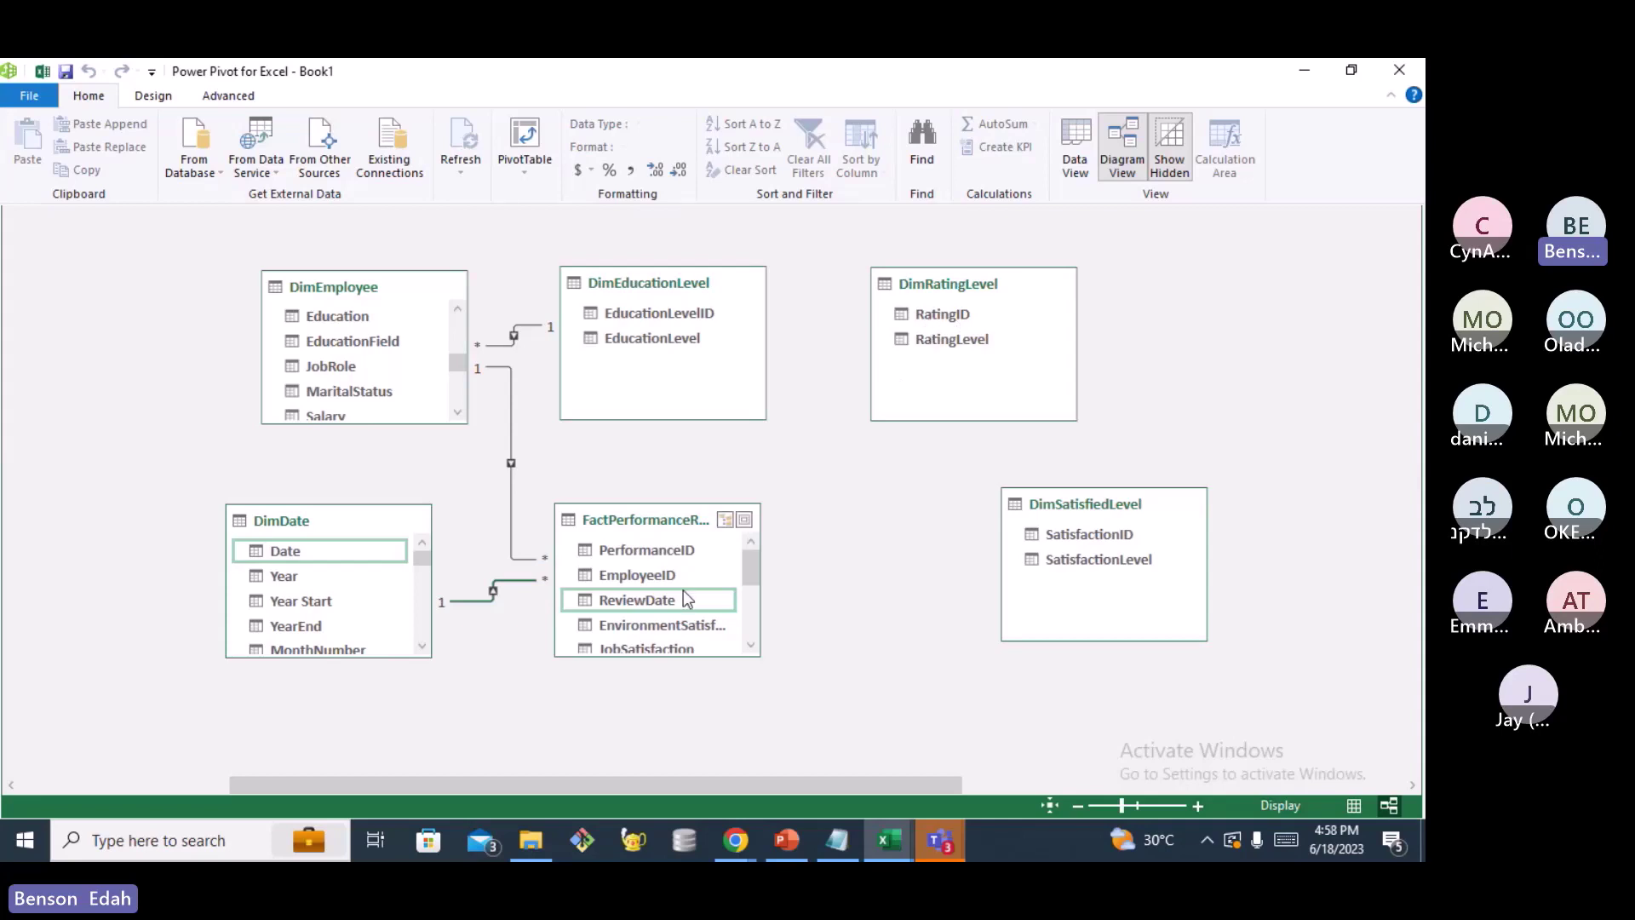
scroll(681, 596, down, 4)
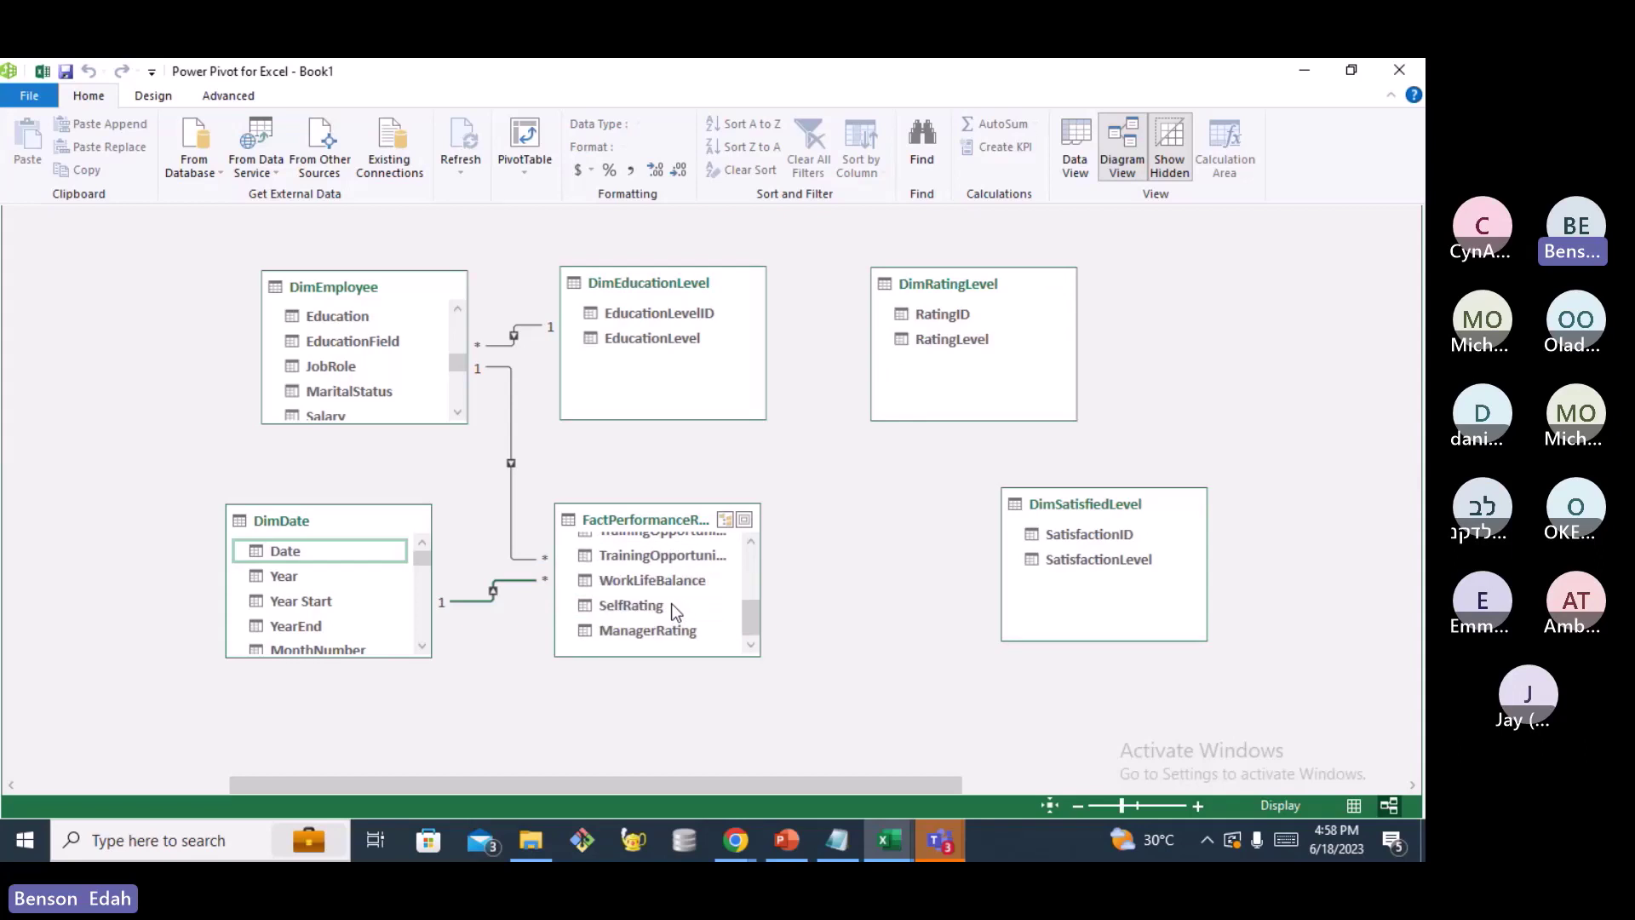
Drag FactPerformanceRating's SelfRating onto DimRatingLevel's RatingID to begin the ratings relationship
click(671, 603)
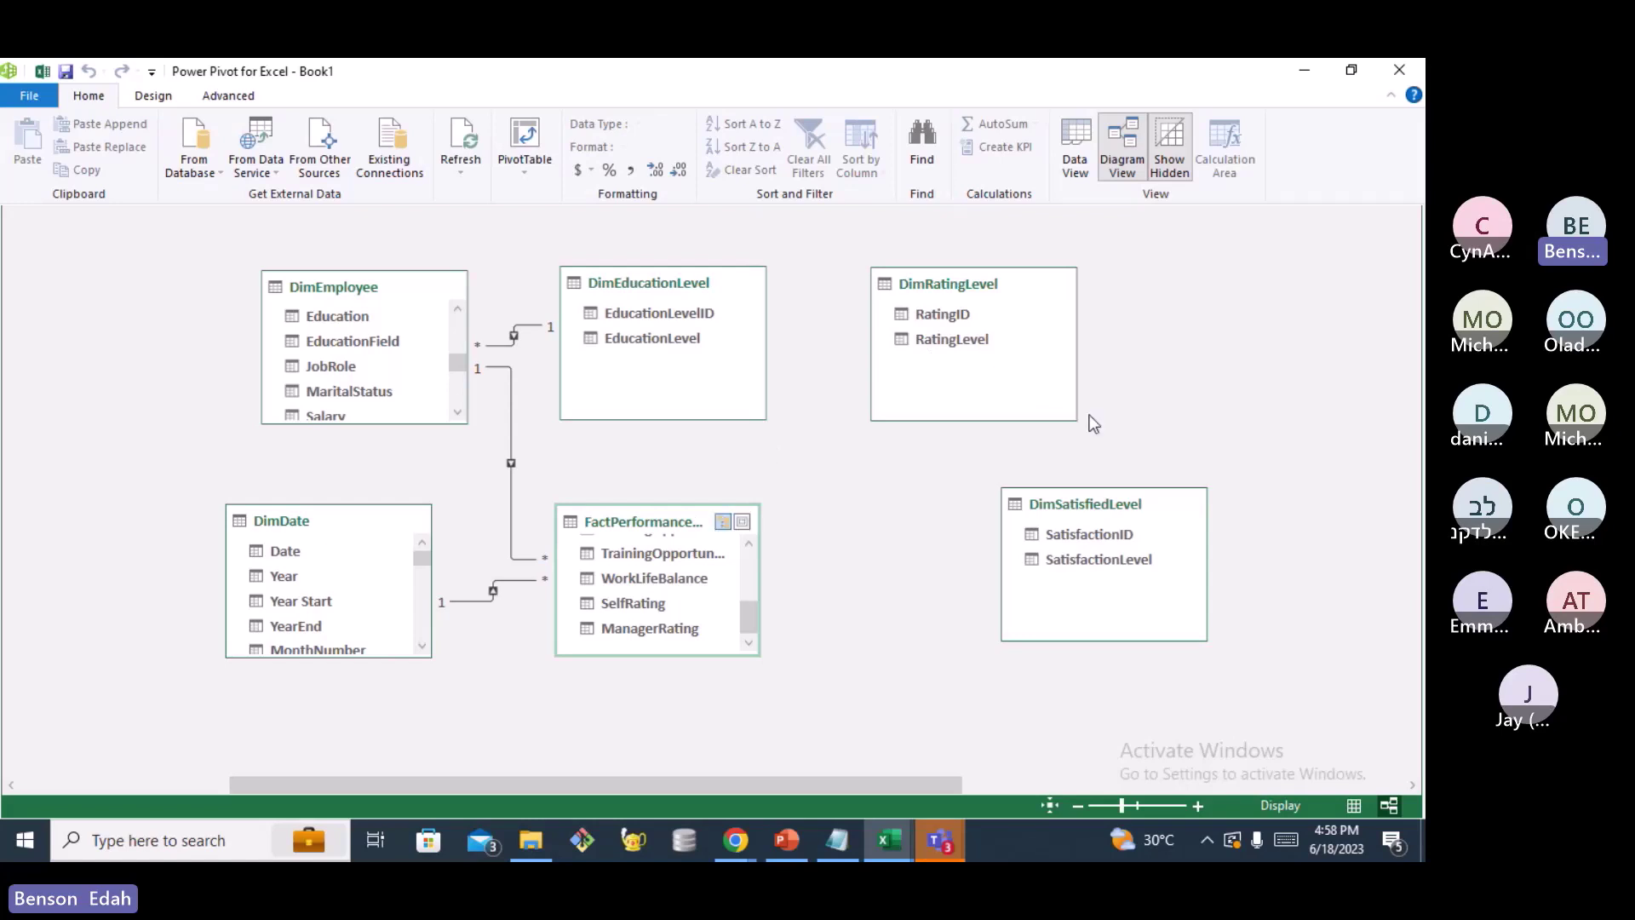
click(642, 601)
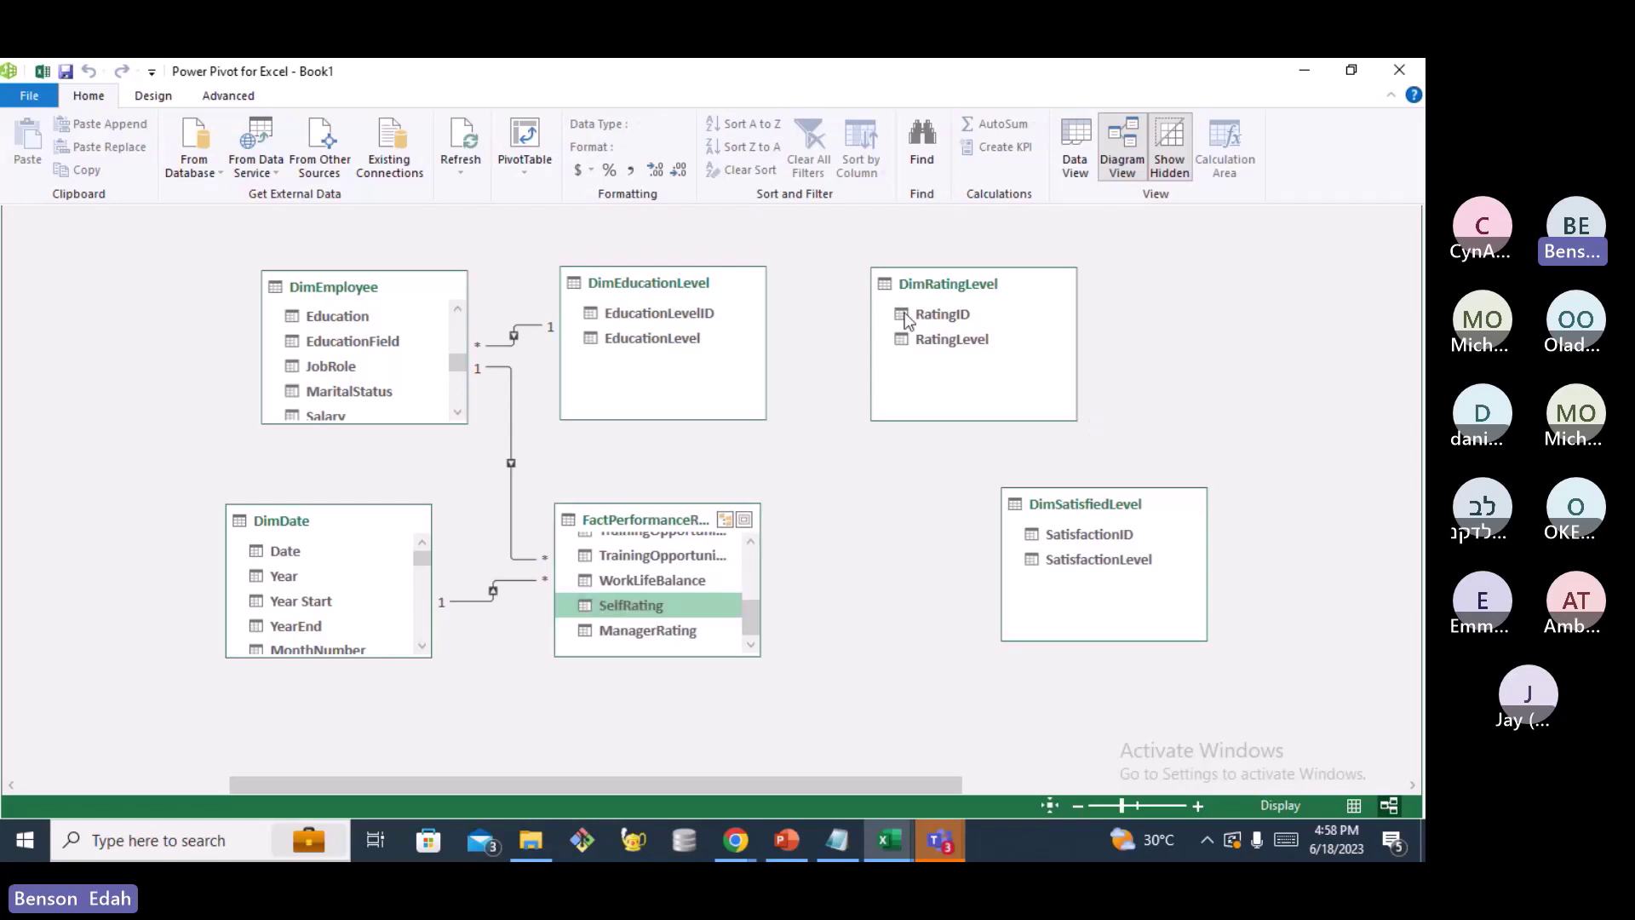
drag(907, 319, 908, 321)
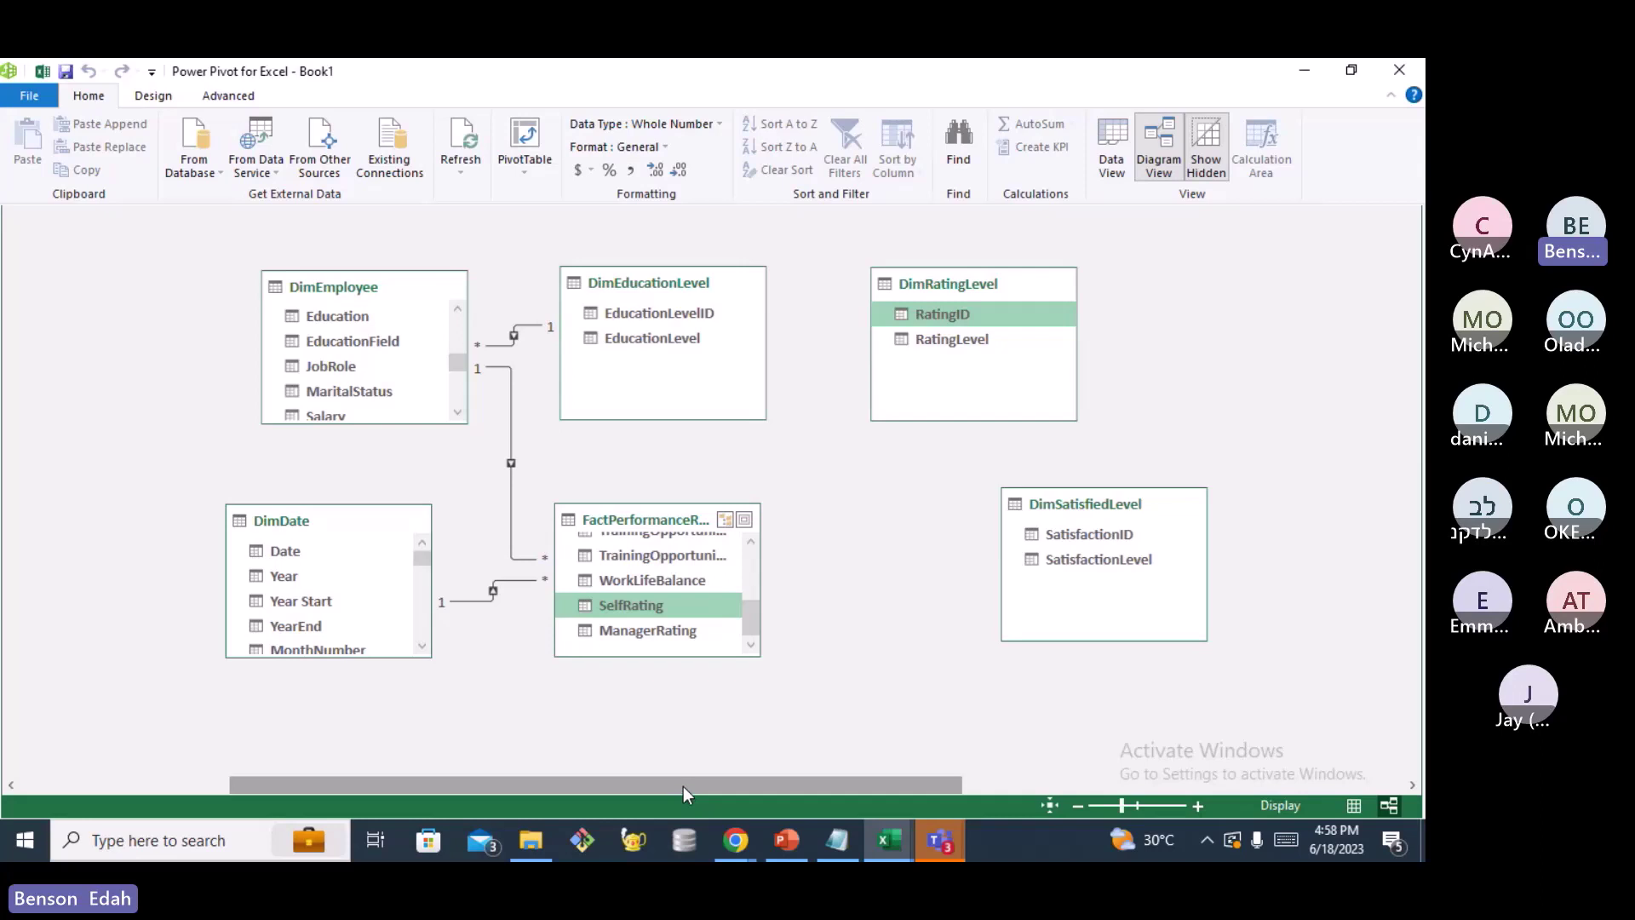
Link DimRatingLevel's RatingID to ManagerRating, then add a second, inactive link to SelfRating
drag(683, 785, 694, 785)
click(628, 630)
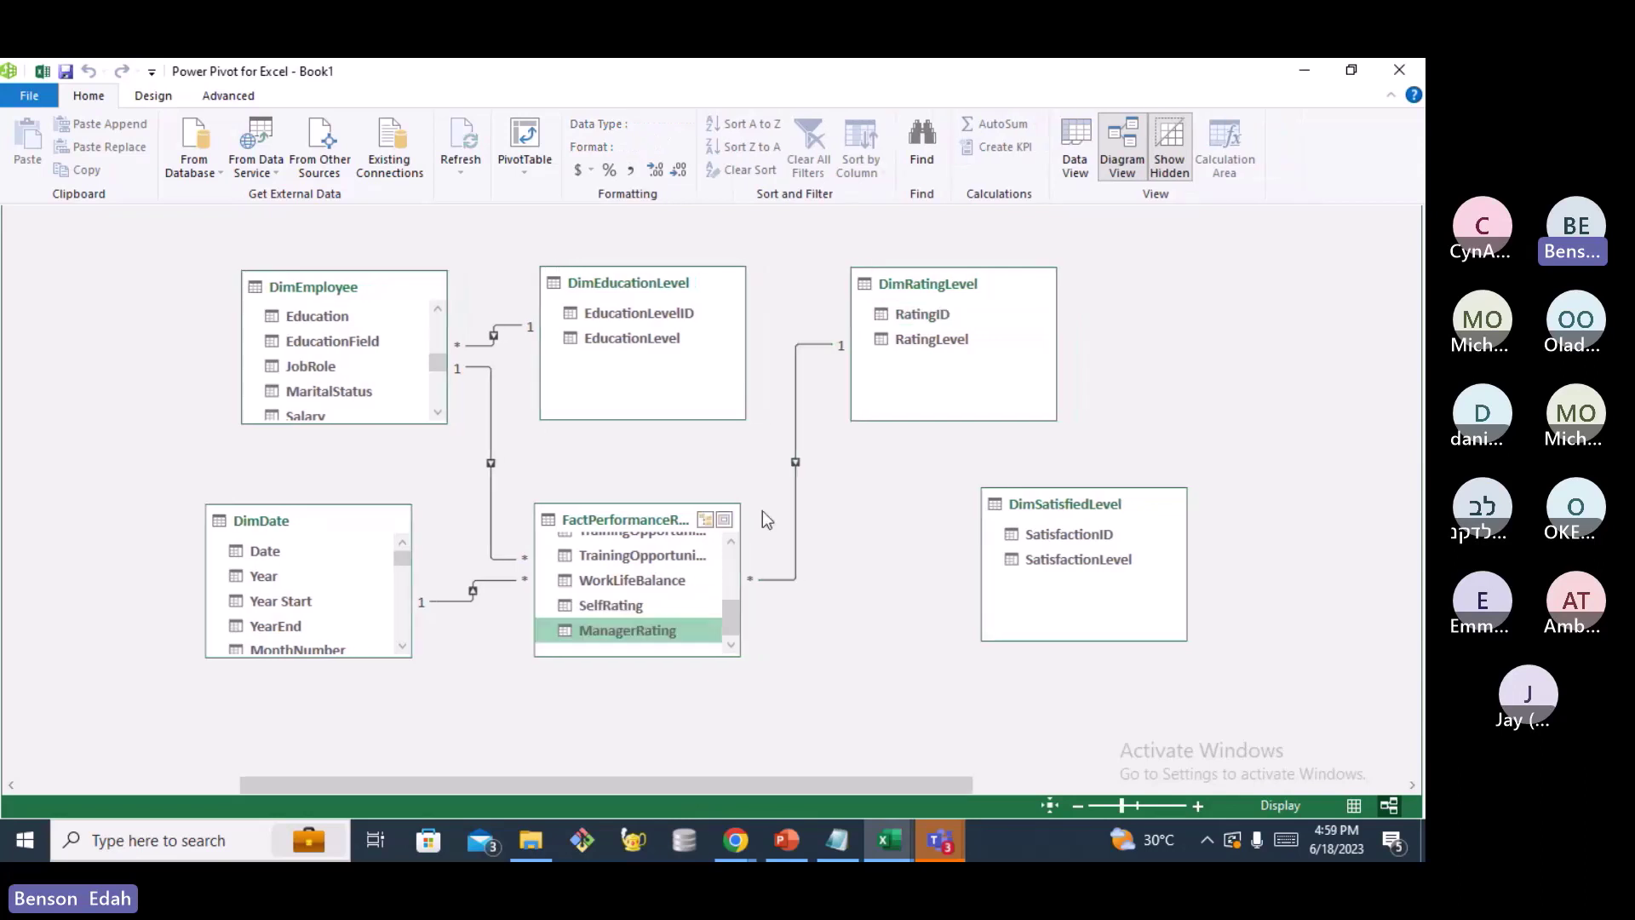
drag(628, 630, 896, 314)
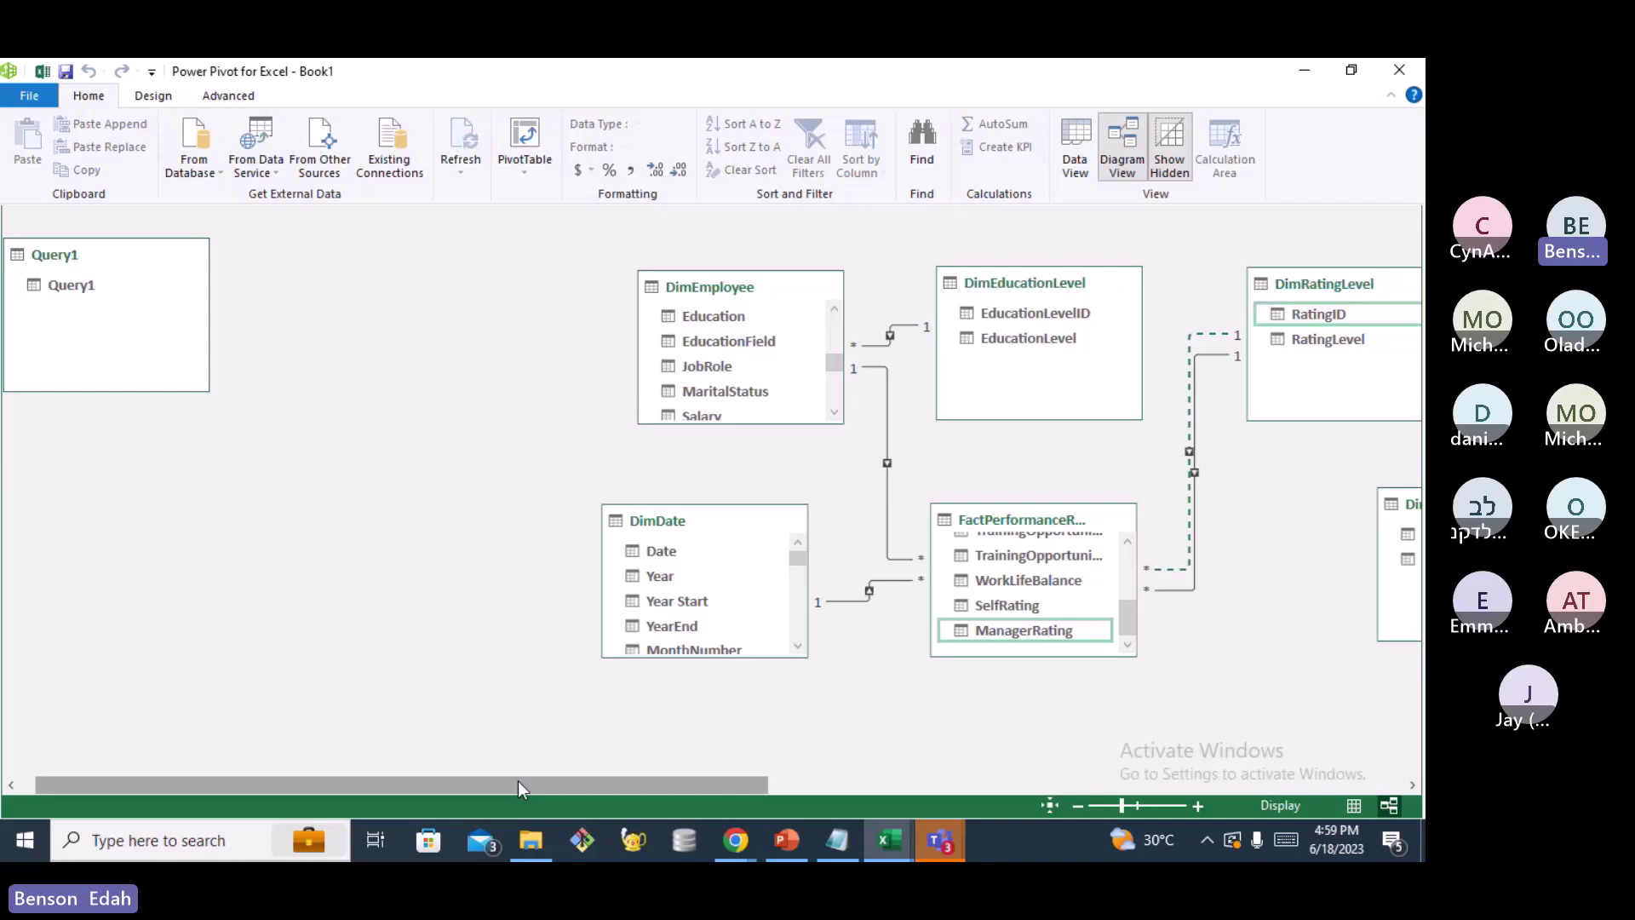
Relate DimSatisfiedLevel's SatisfactionID to the fact table's EnvironmentSatisfaction column
drag(518, 780, 803, 784)
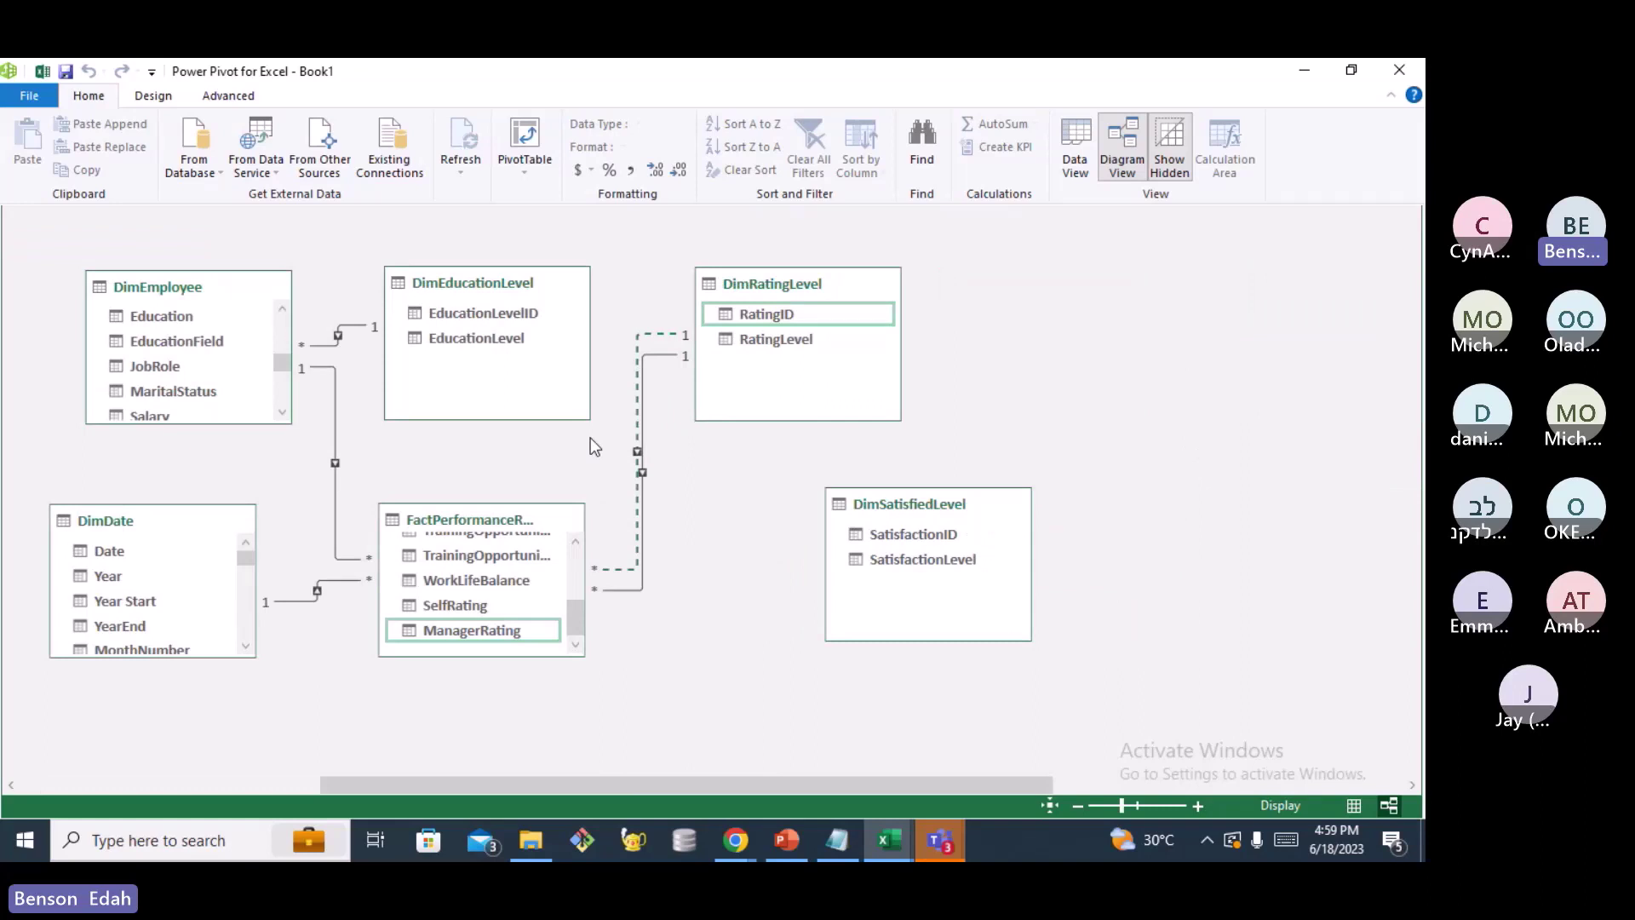
scroll(519, 594, up, 5)
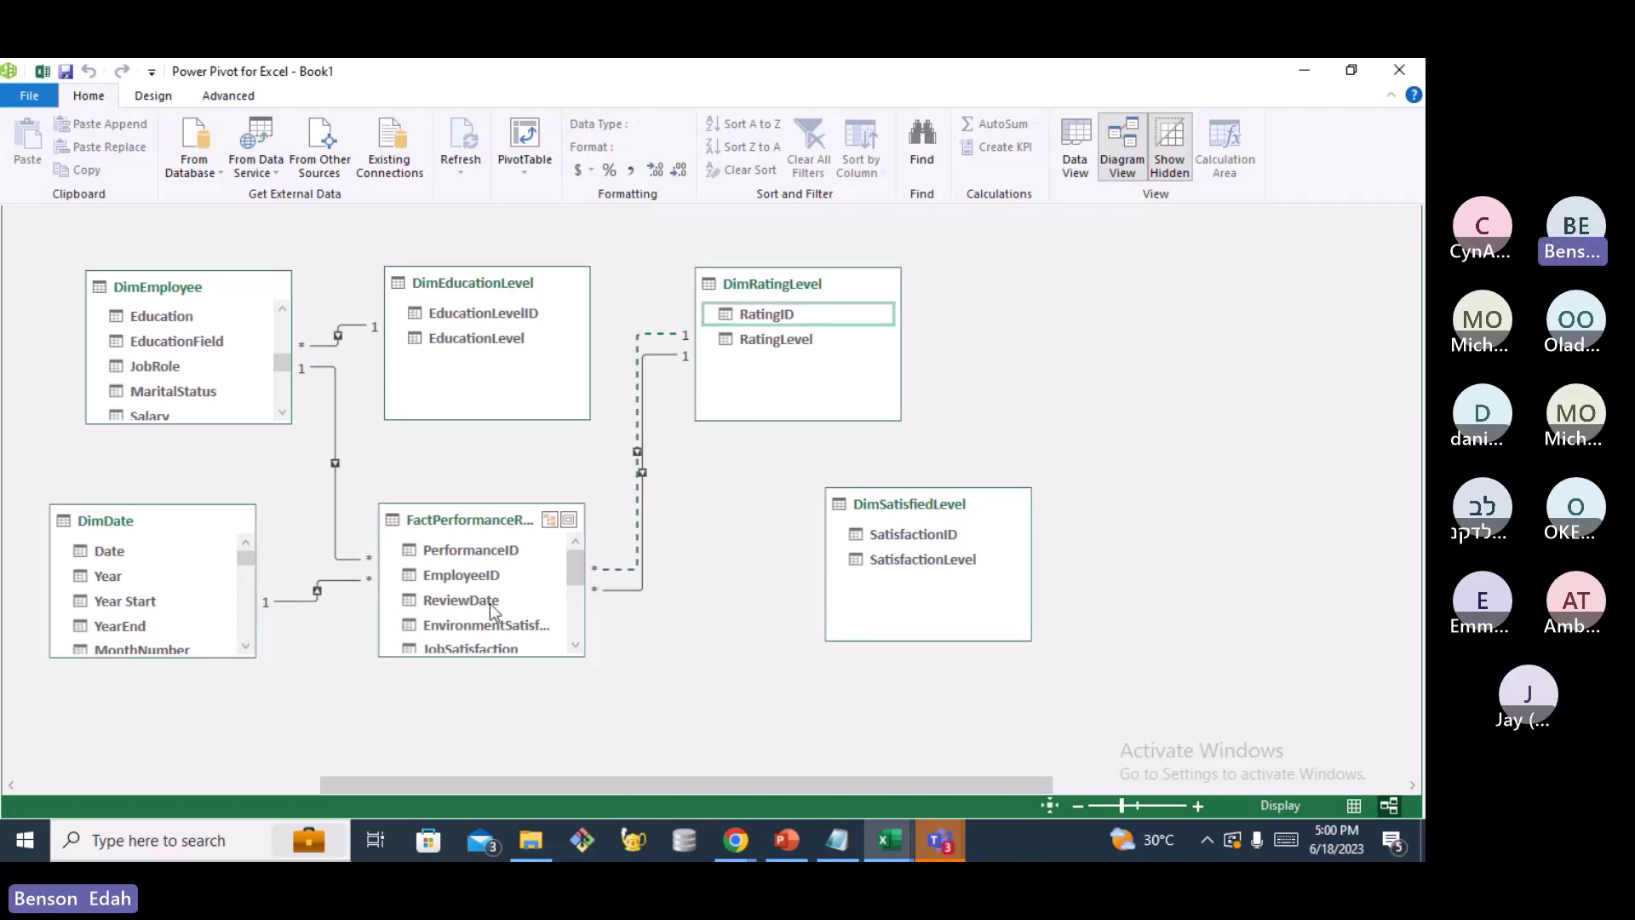
drag(490, 607, 668, 577)
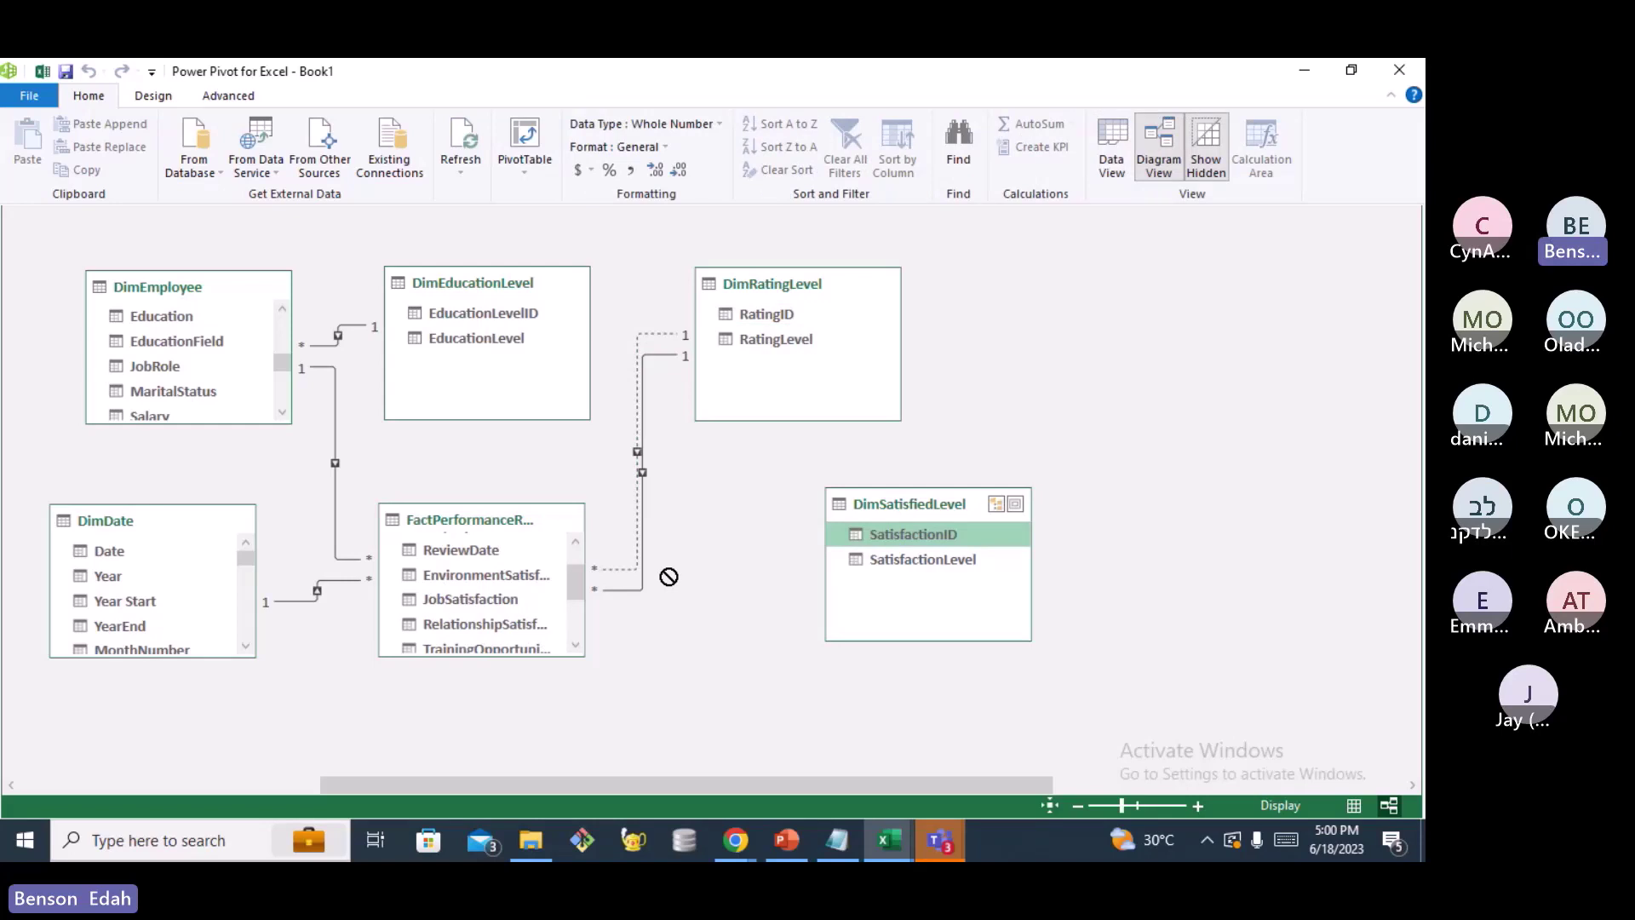
drag(668, 576, 502, 576)
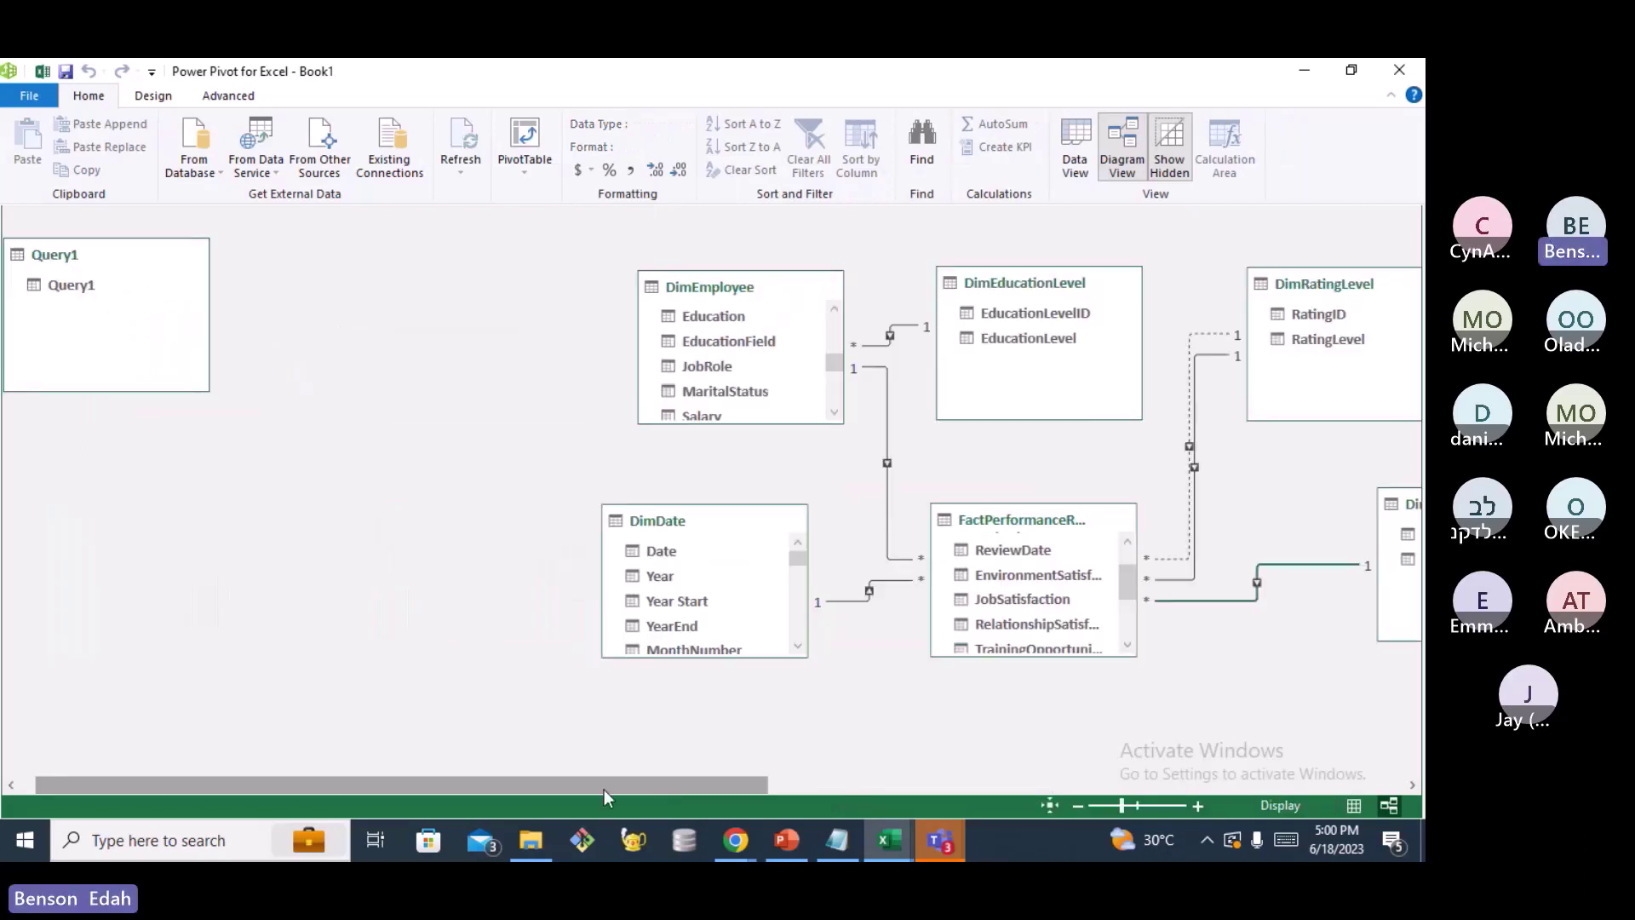
Add a second, inactive link from DimSatisfiedLevel's SatisfactionID to FactPerformanceRating's JobSatisfaction
scroll(605, 789, right, 5)
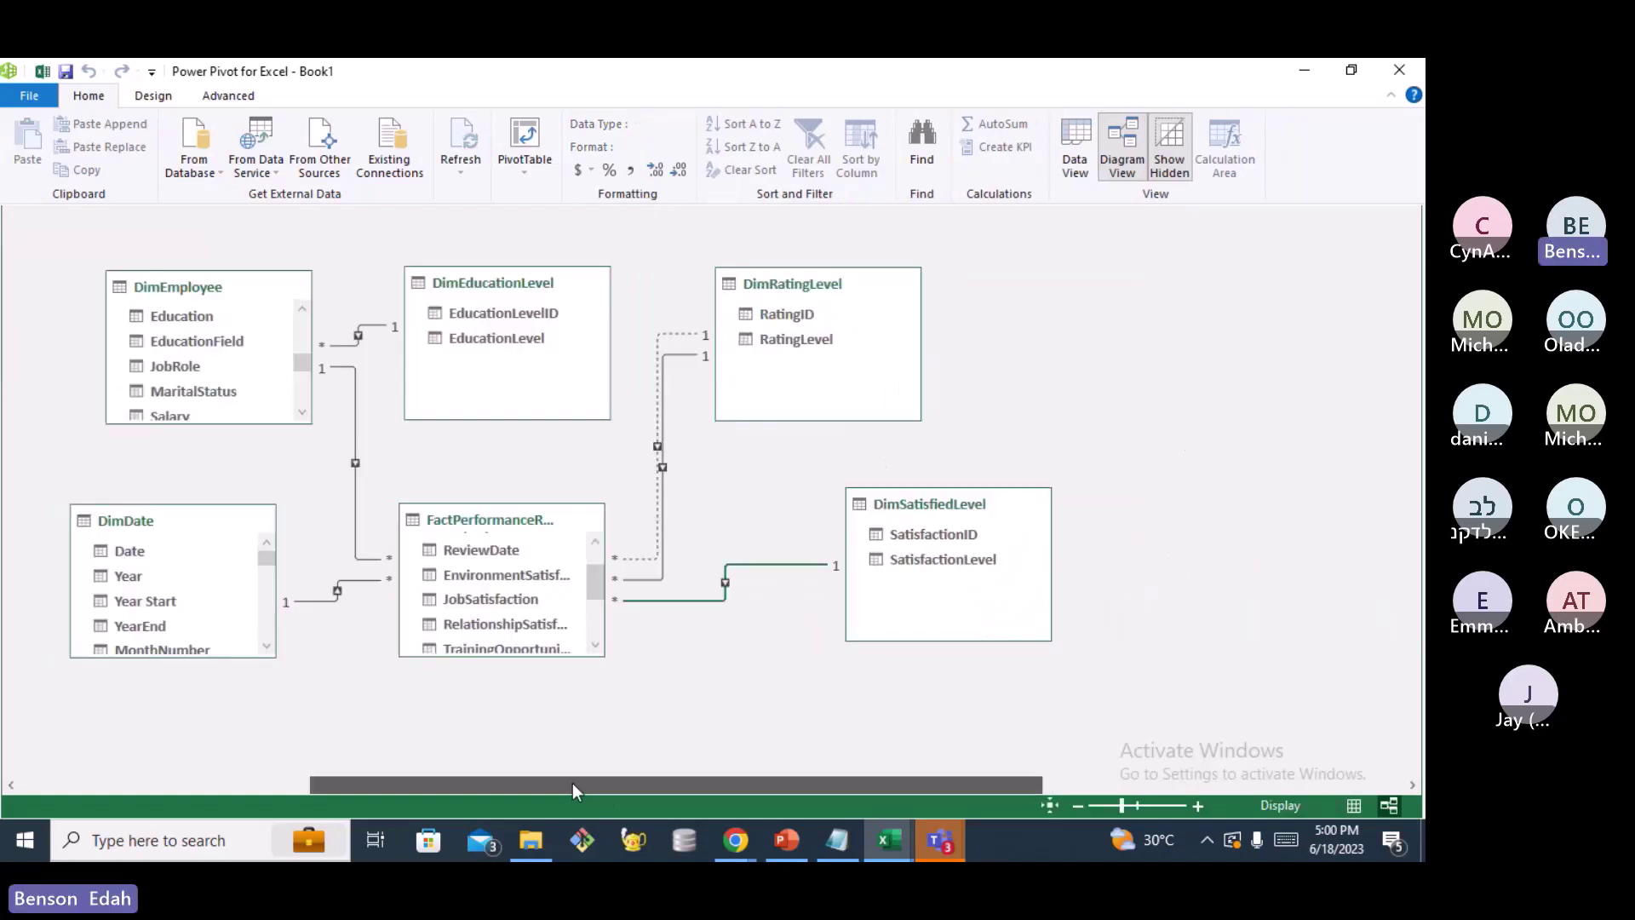
scroll(800, 607, left, 3)
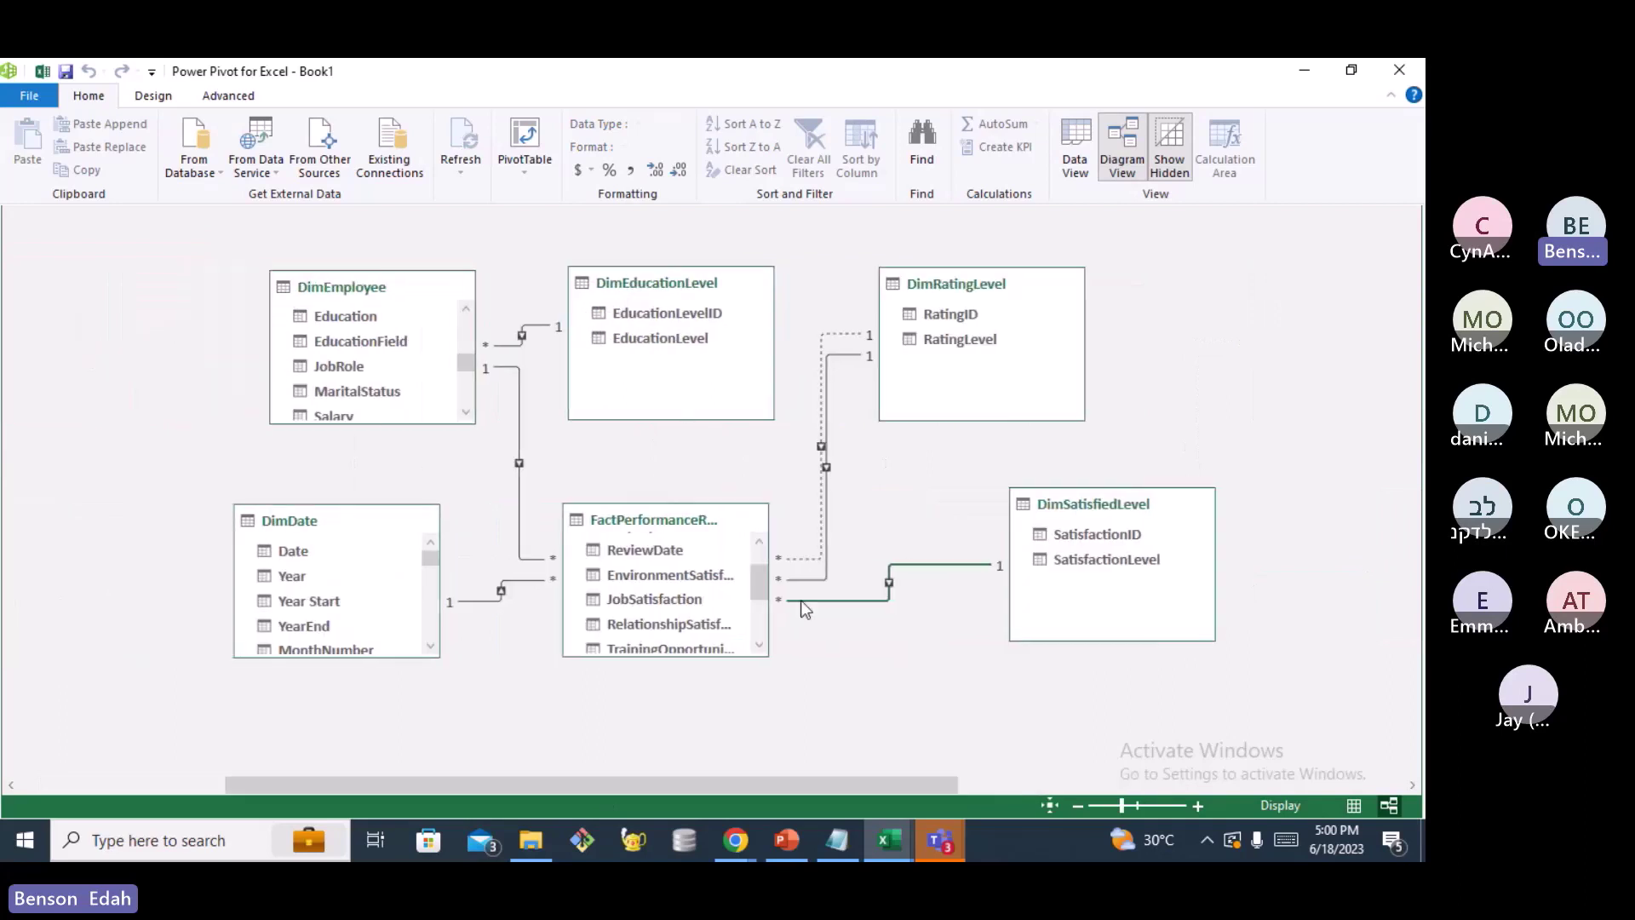
click(802, 601)
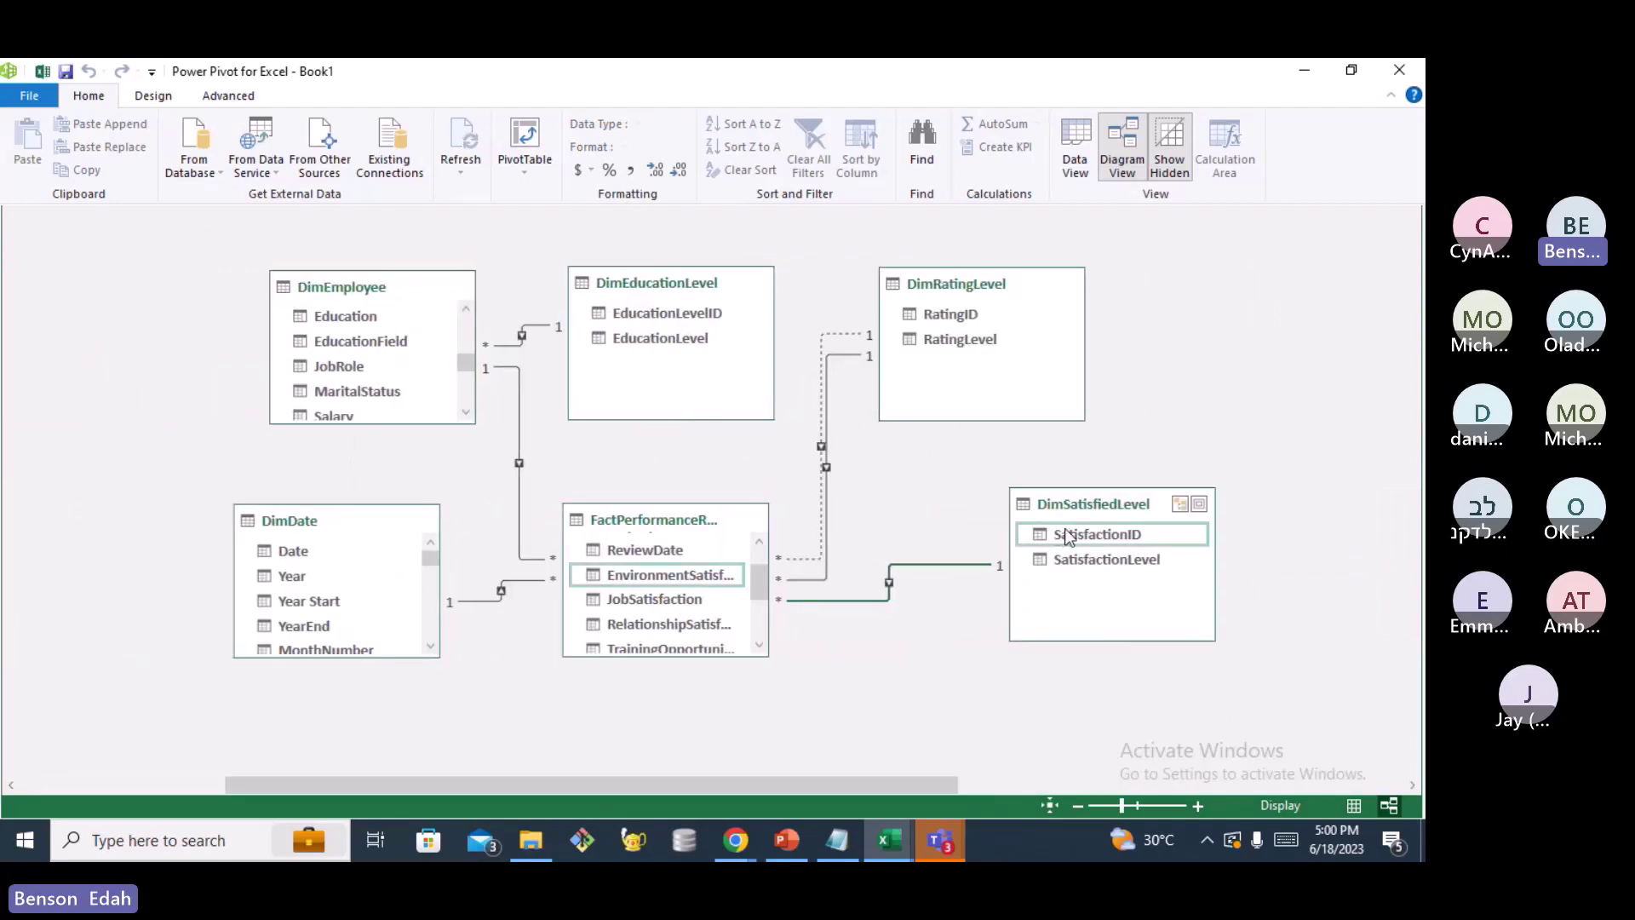
drag(1067, 535, 679, 601)
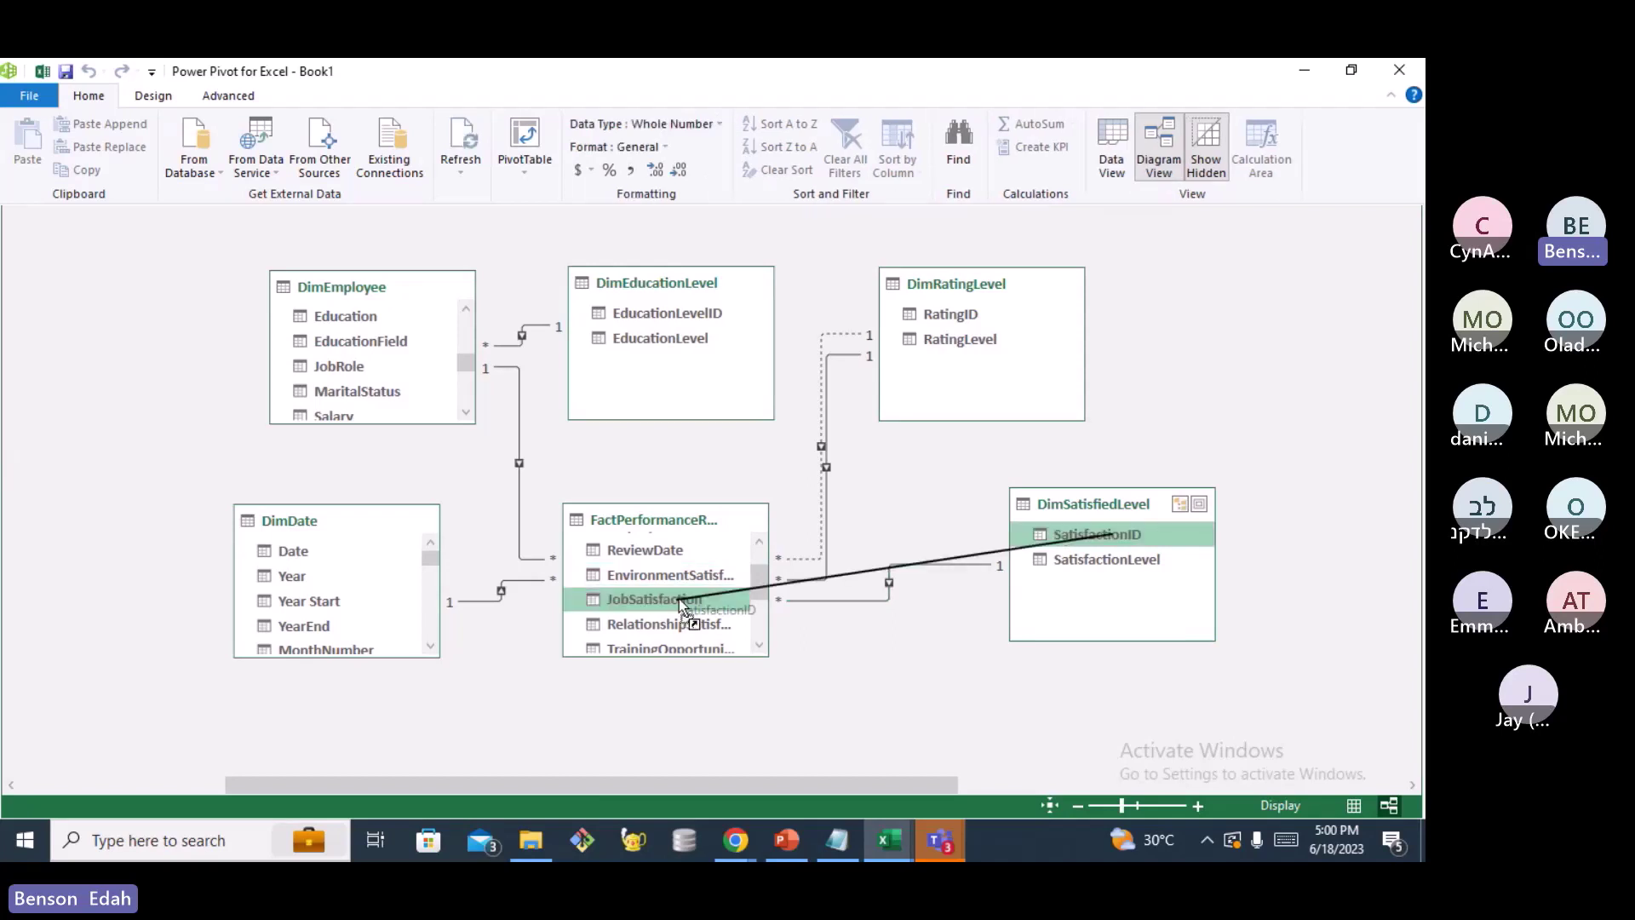
drag(678, 599, 678, 600)
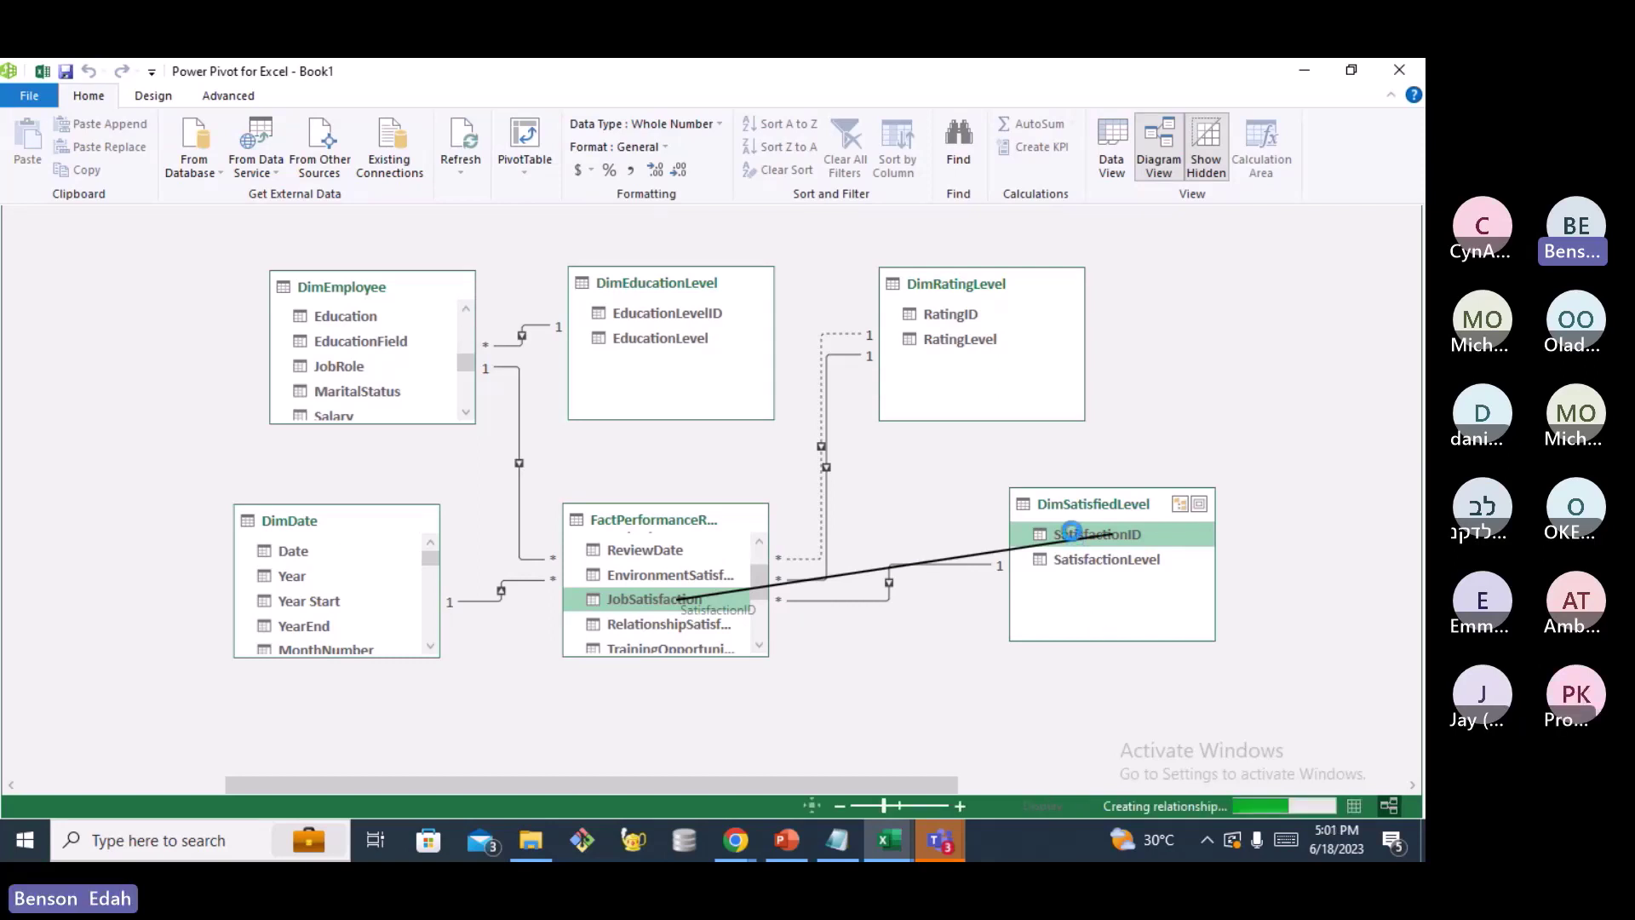
click(1205, 841)
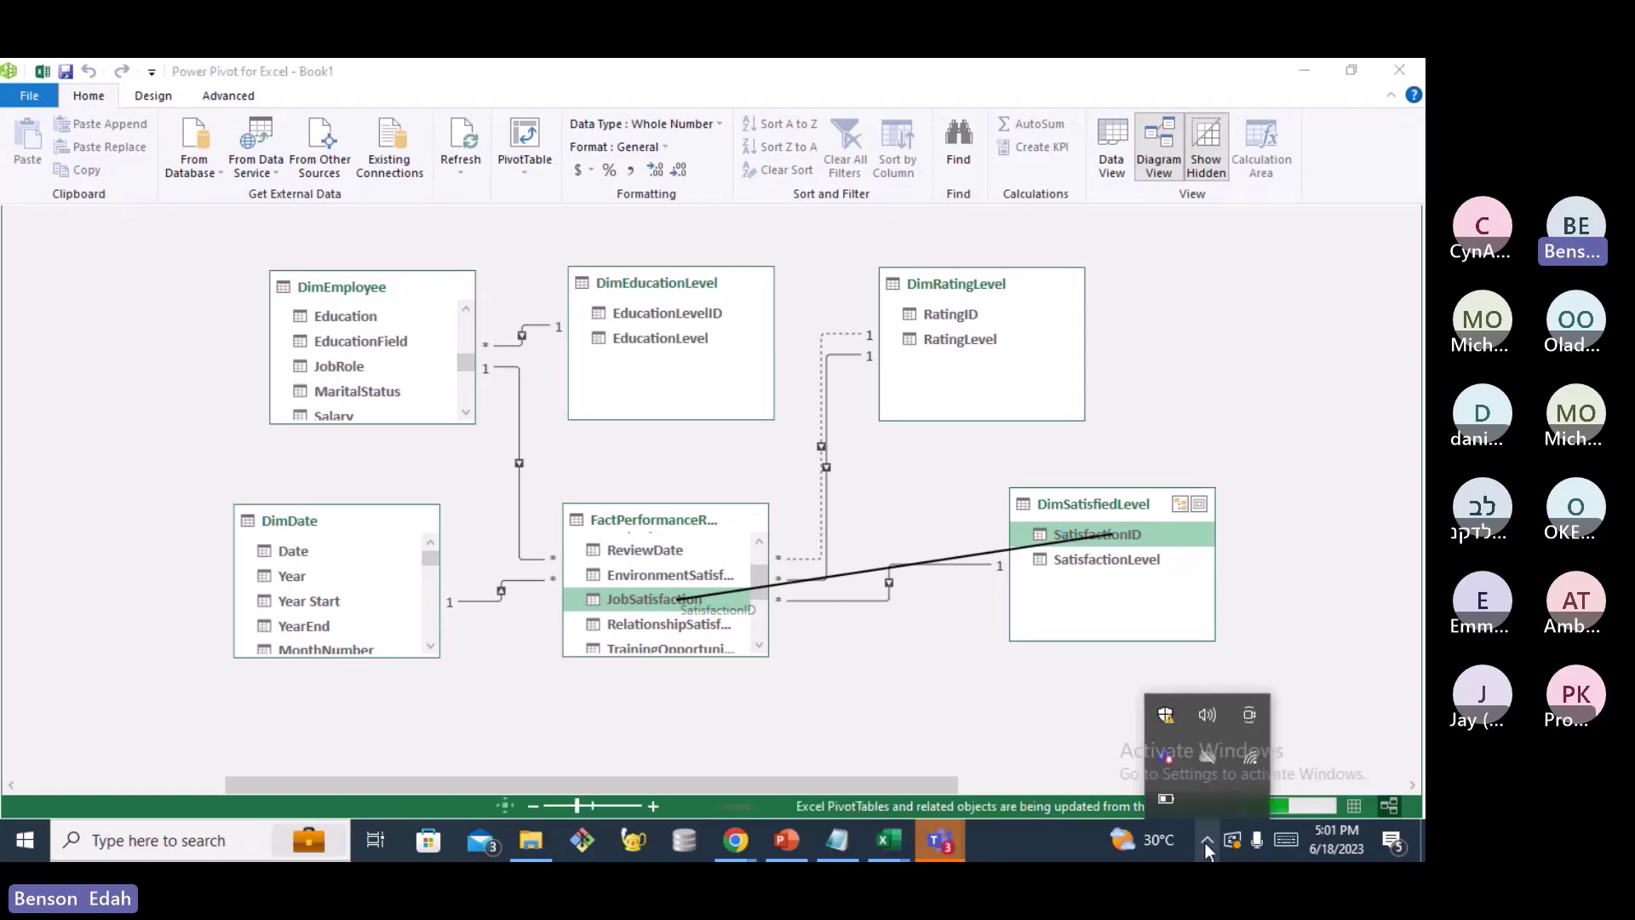
click(1204, 842)
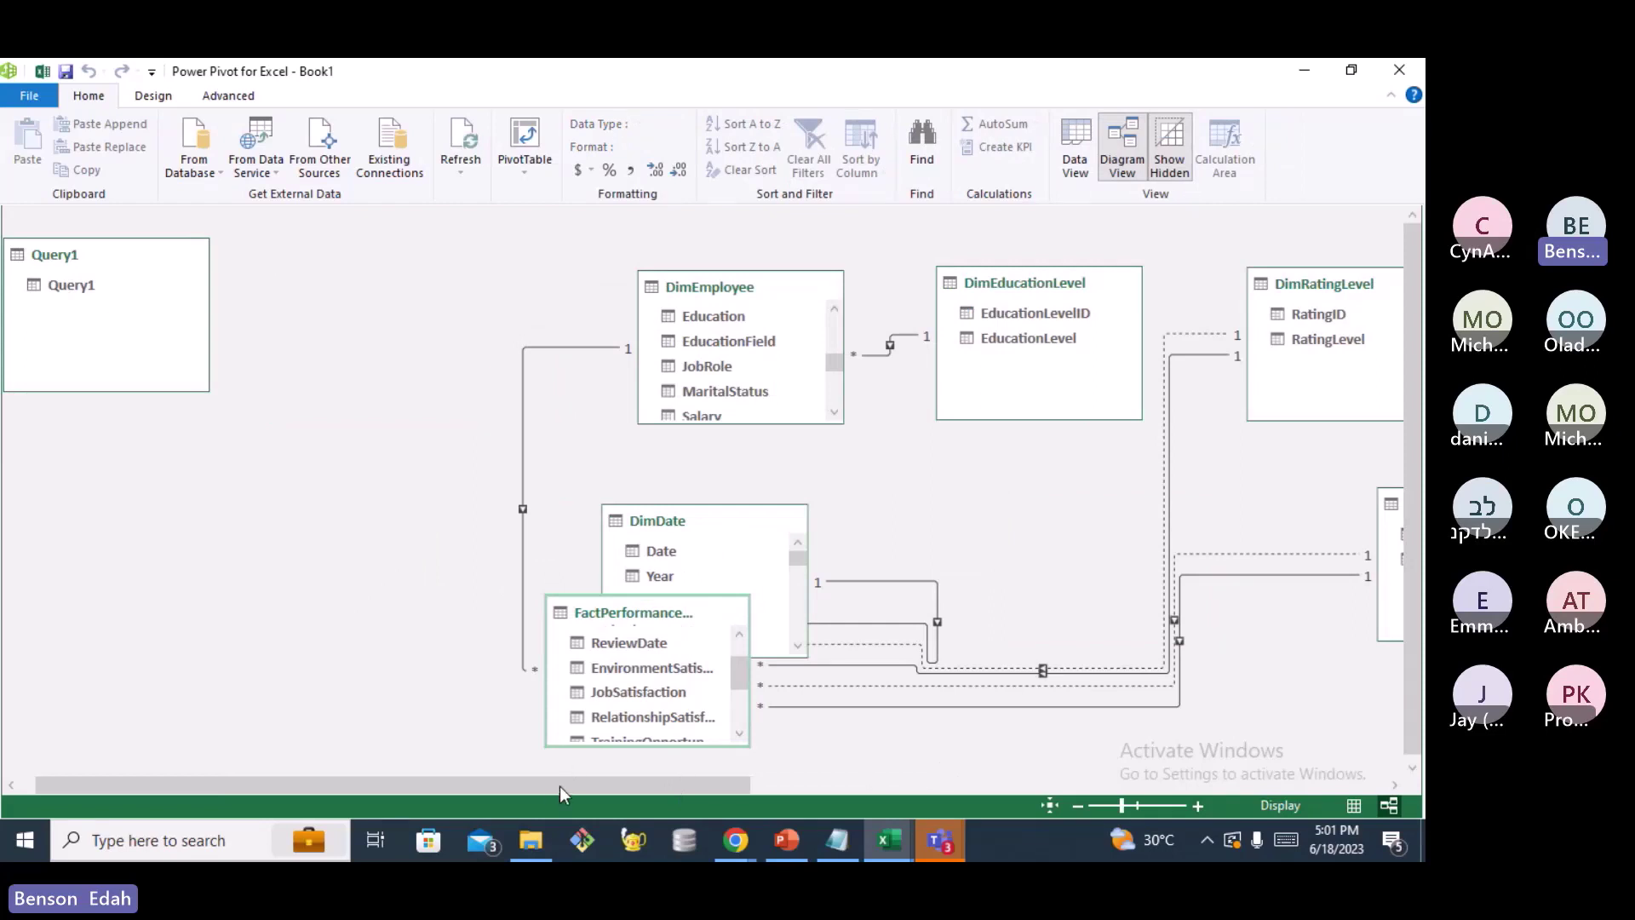
Reposition FactPerformanceRating in the diagram centre, between DimDate and DimSatisfiedLevel
scroll(560, 785, right, 5)
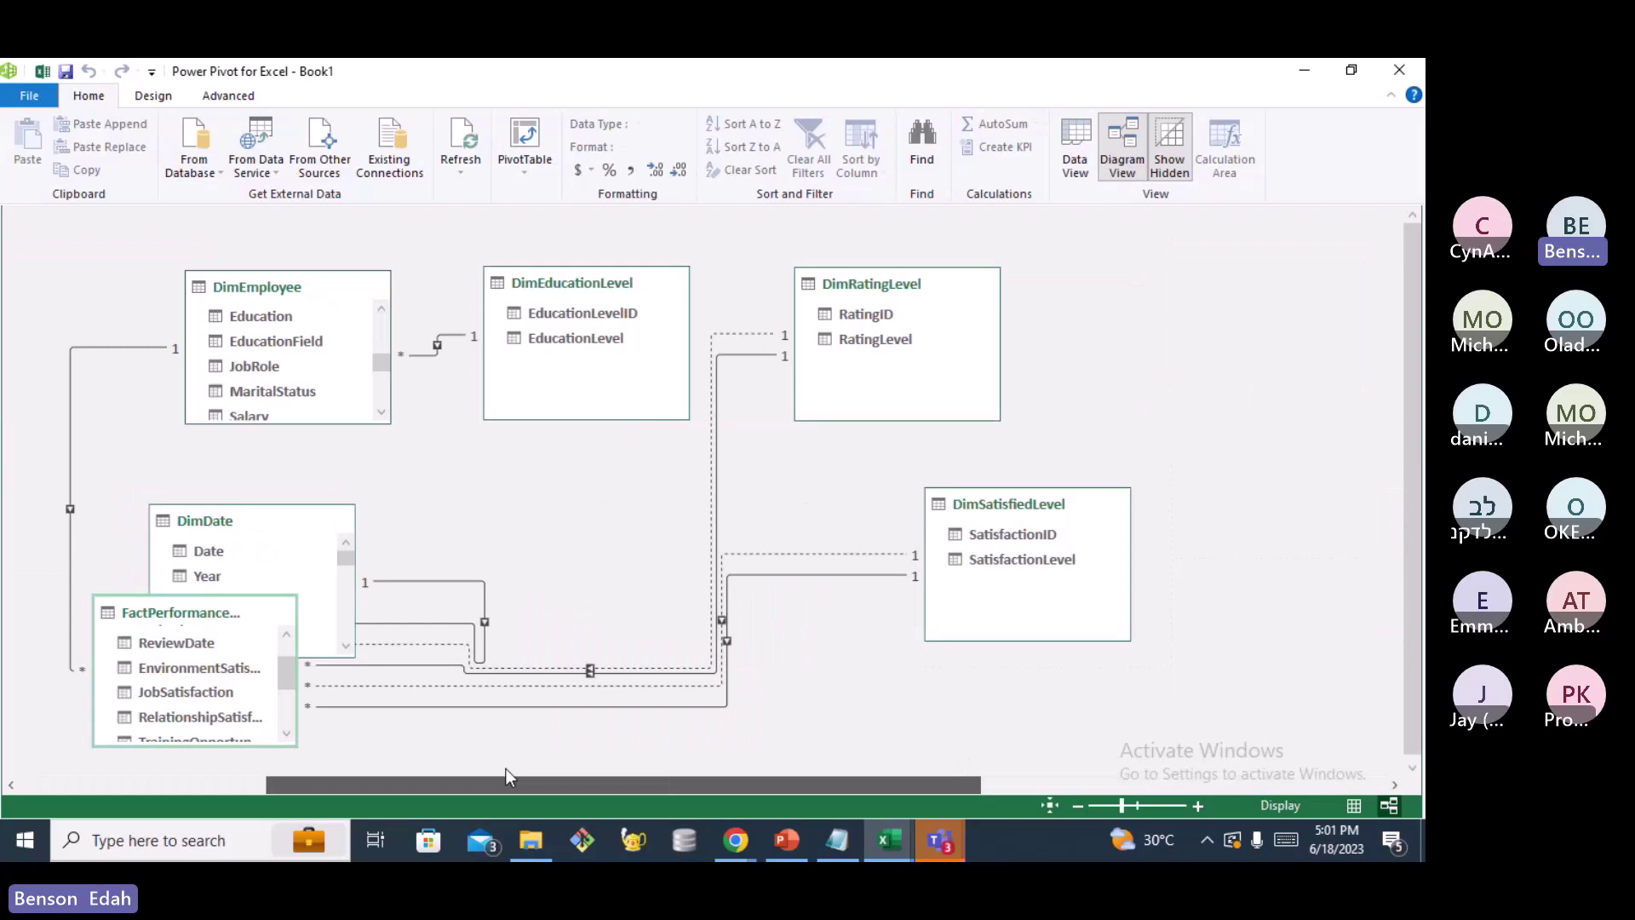
drag(128, 611, 444, 571)
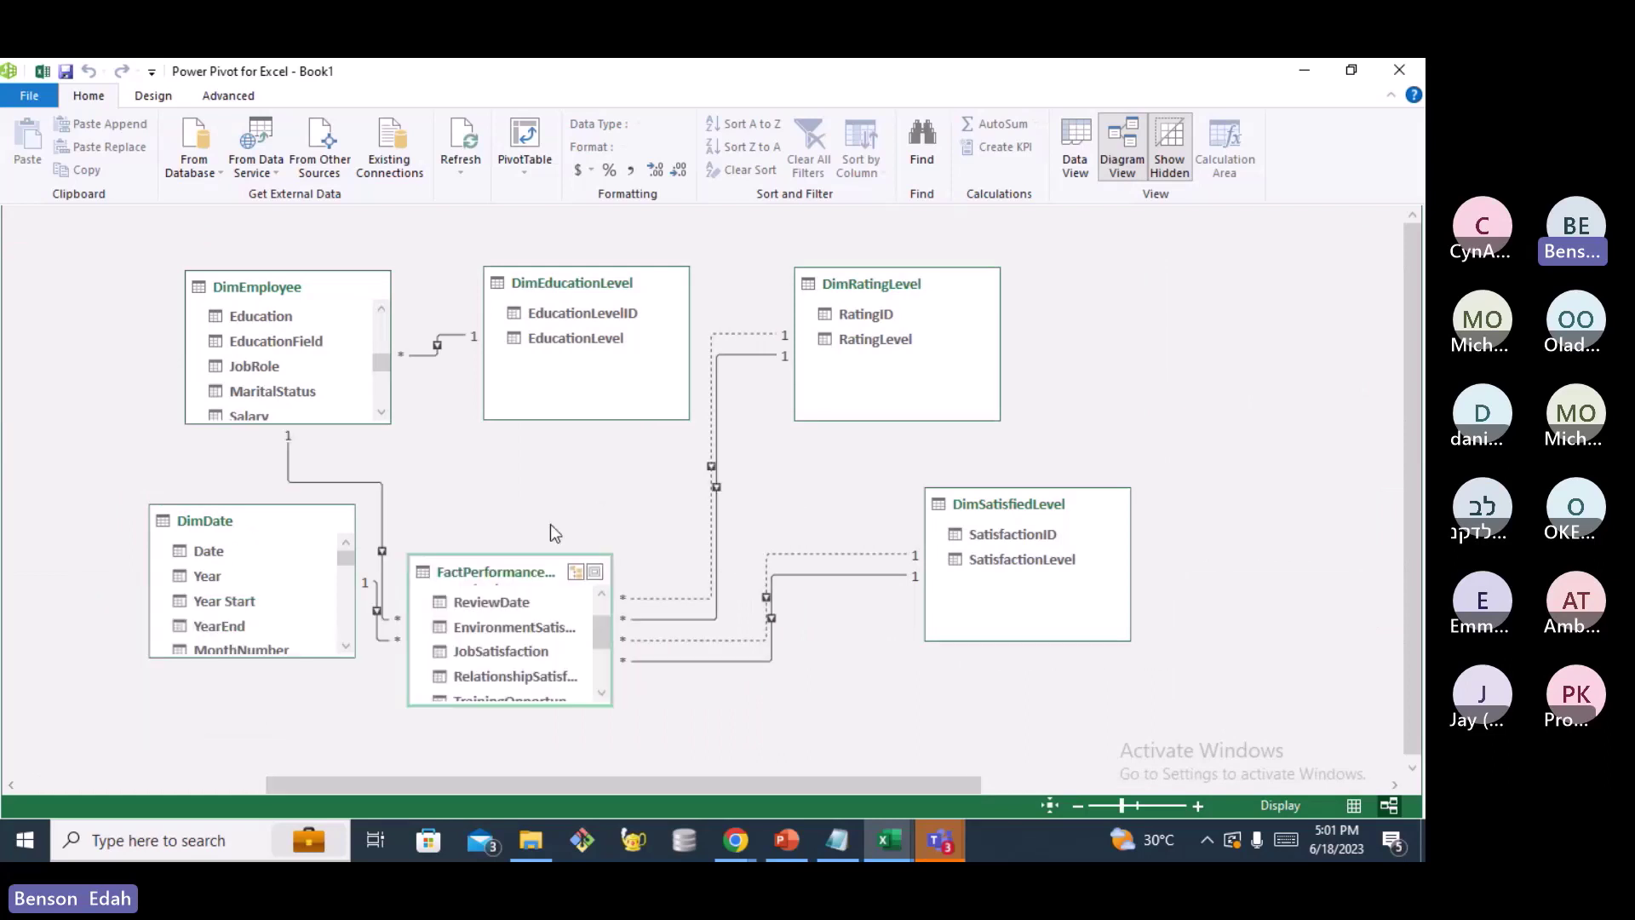
drag(581, 649, 726, 559)
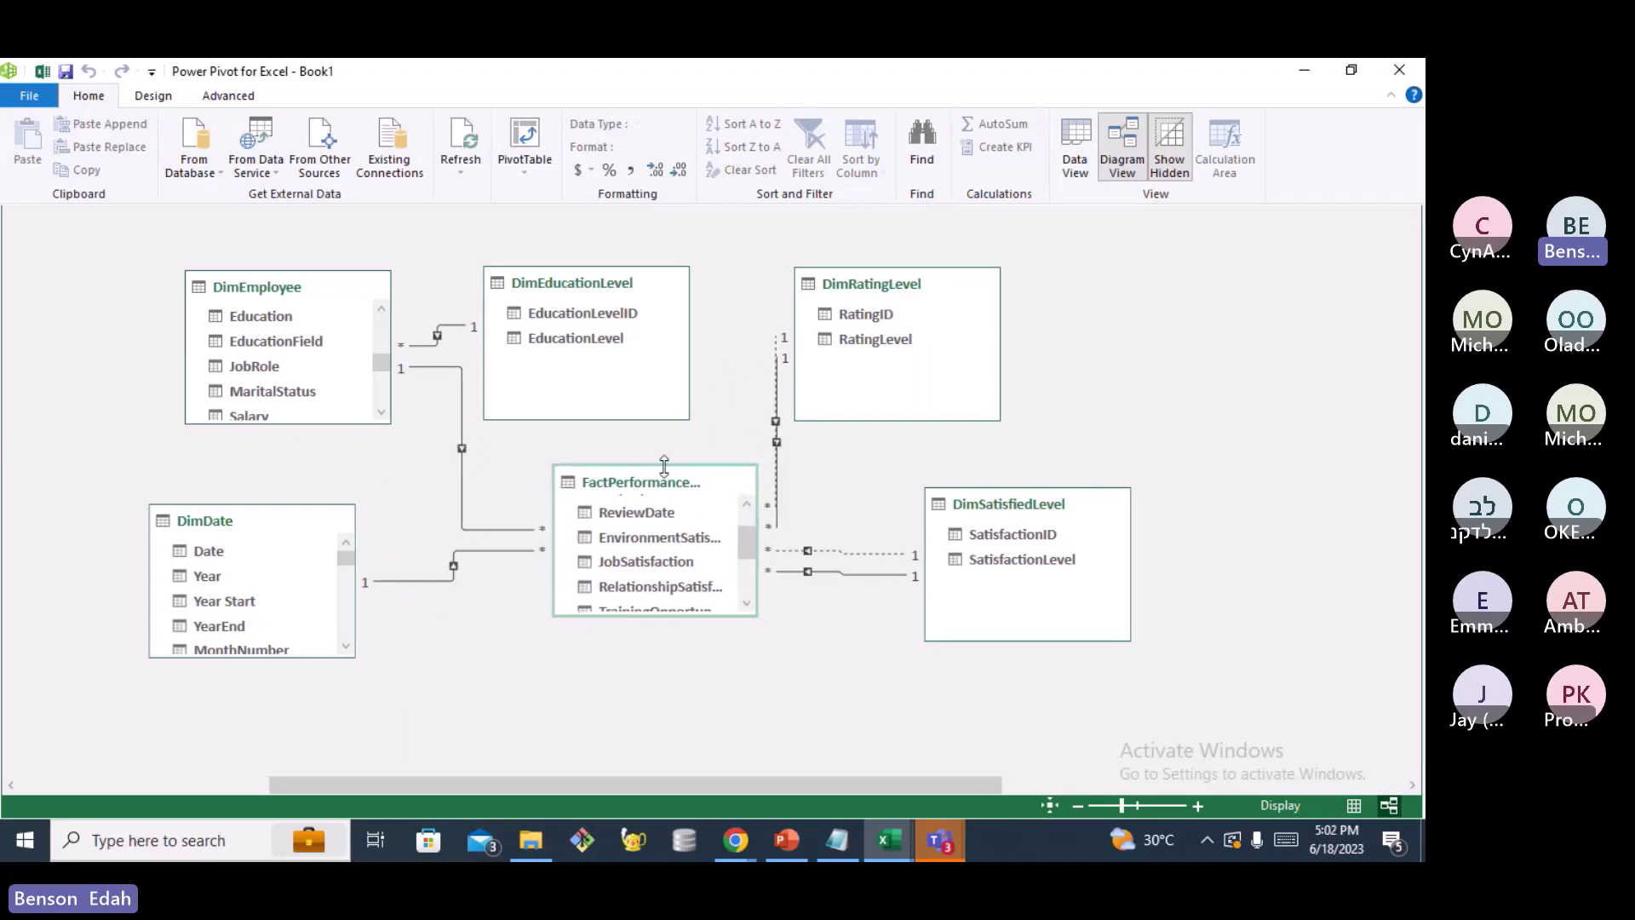
drag(665, 467, 671, 502)
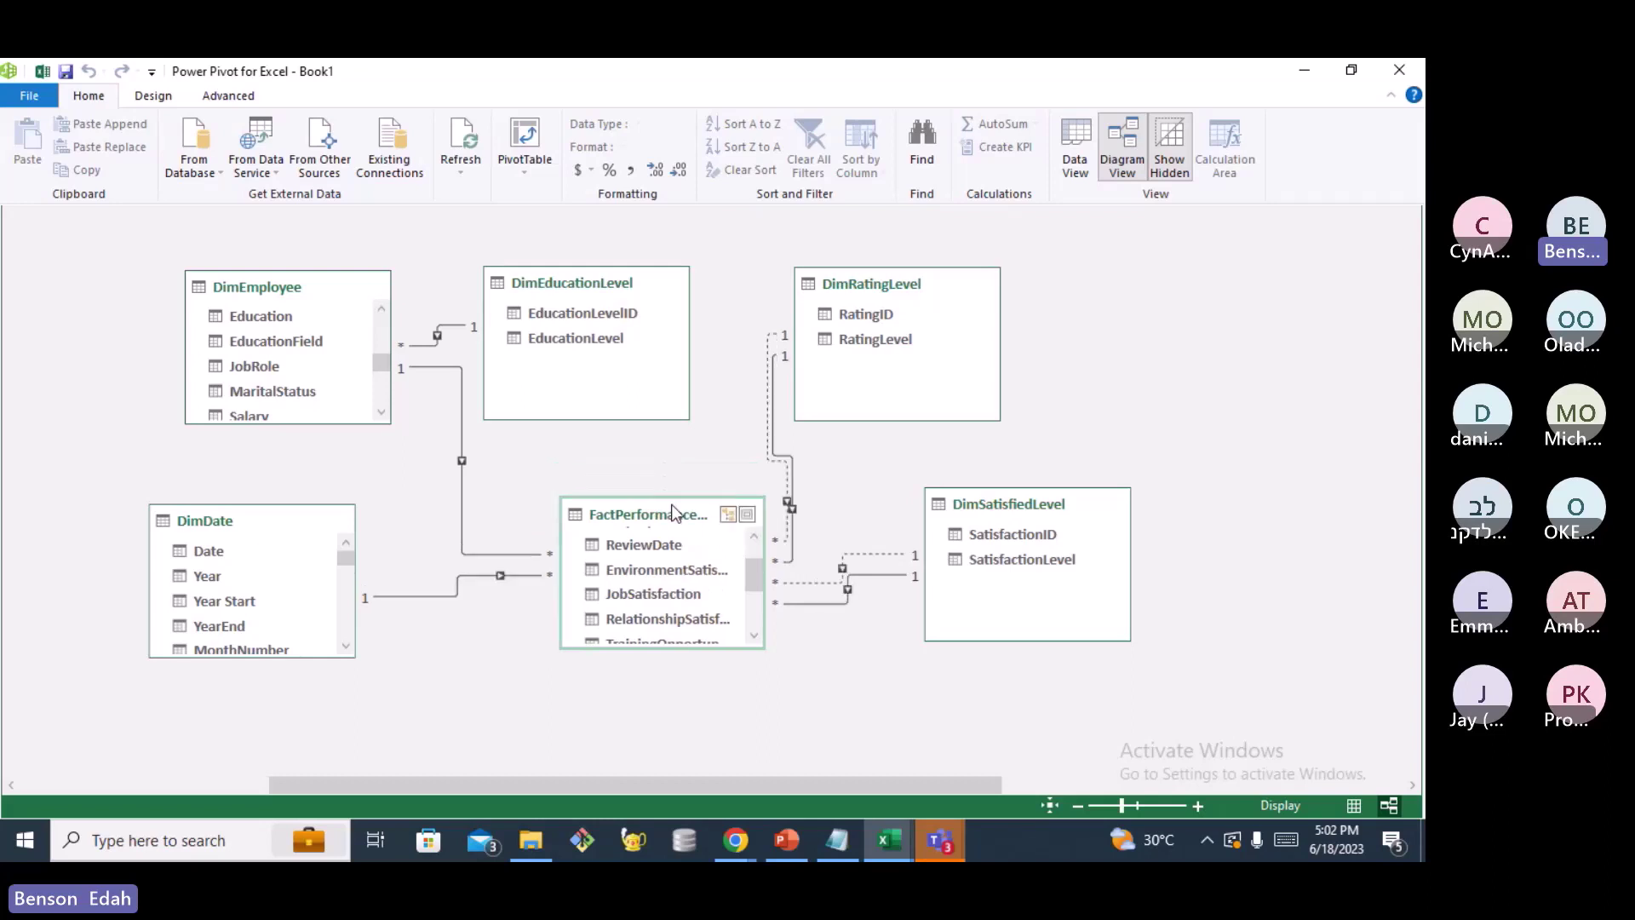
click(985, 537)
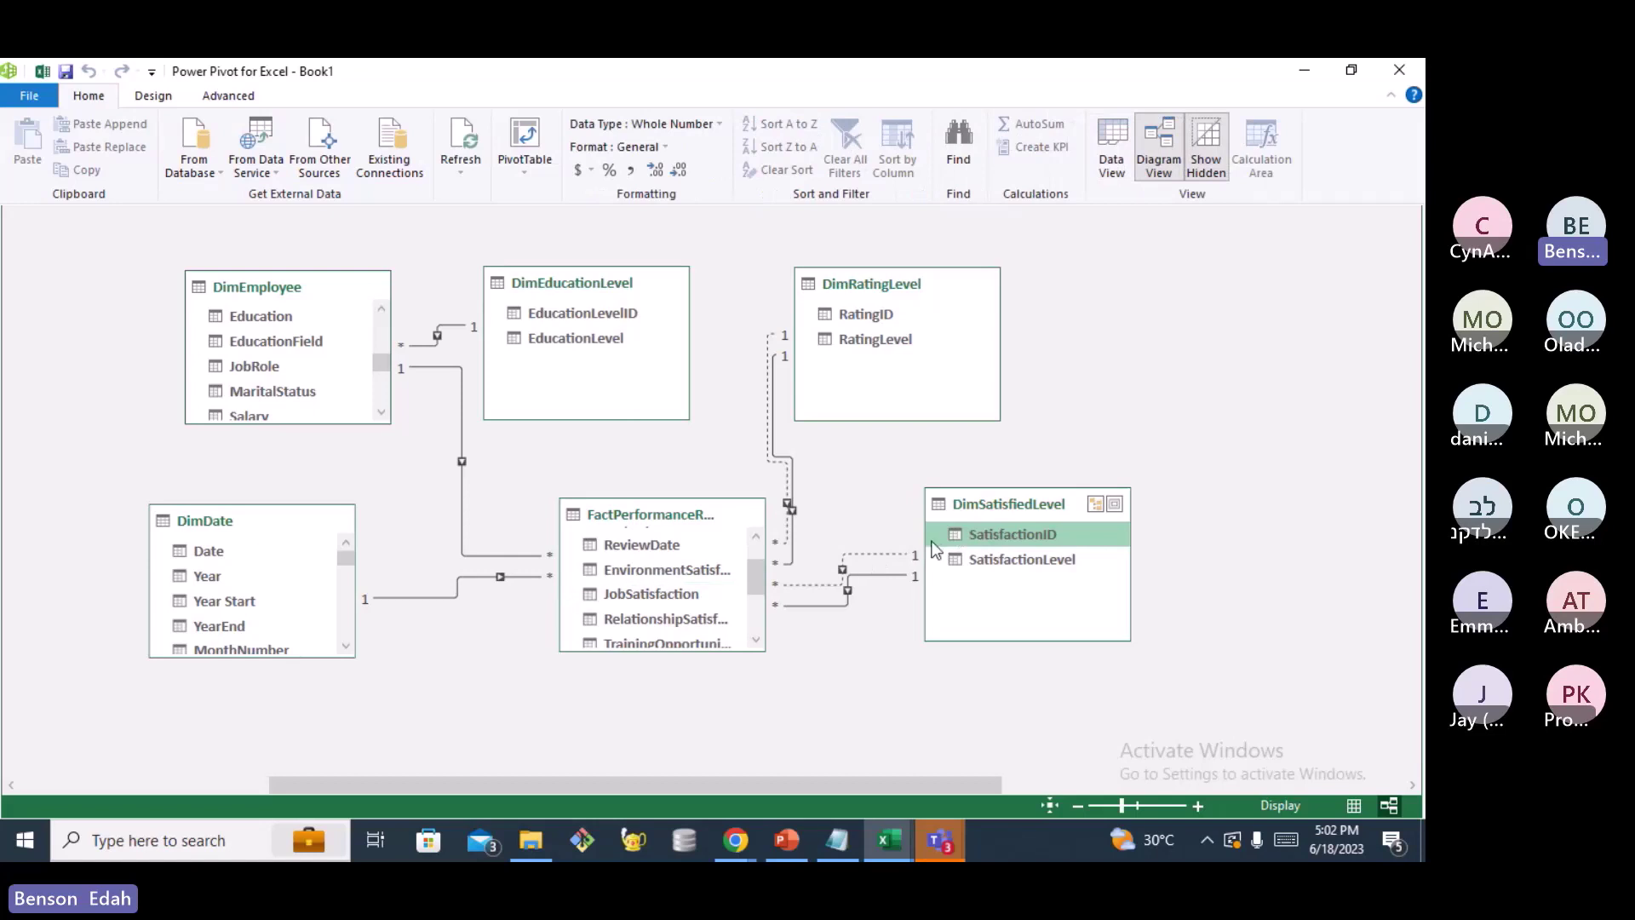
drag(936, 542, 693, 617)
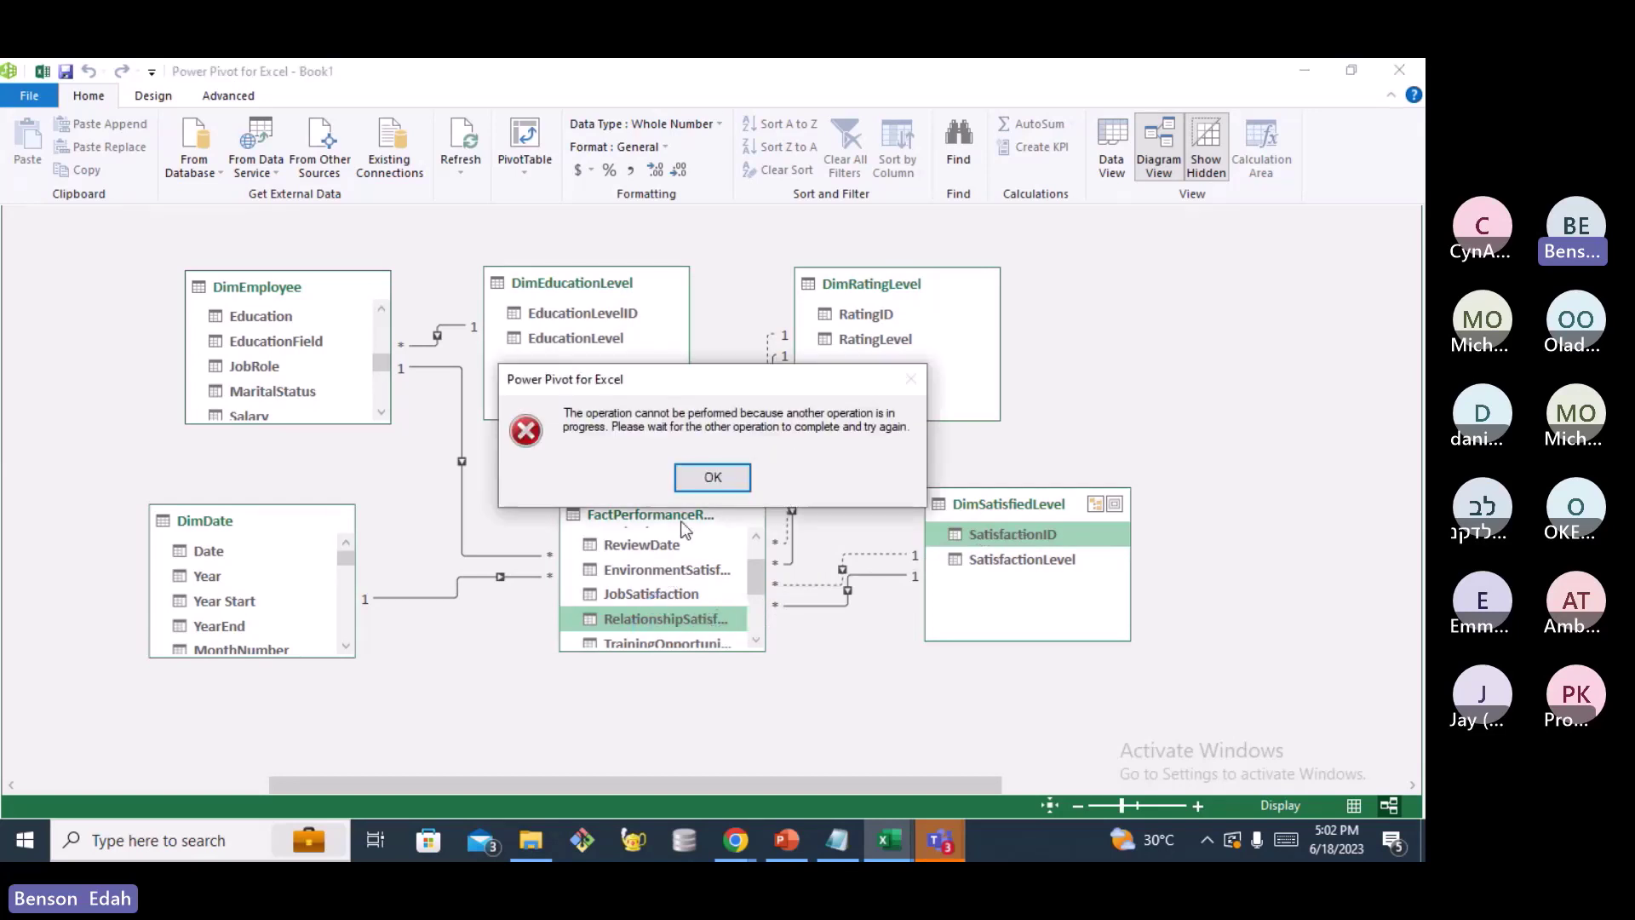
click(723, 478)
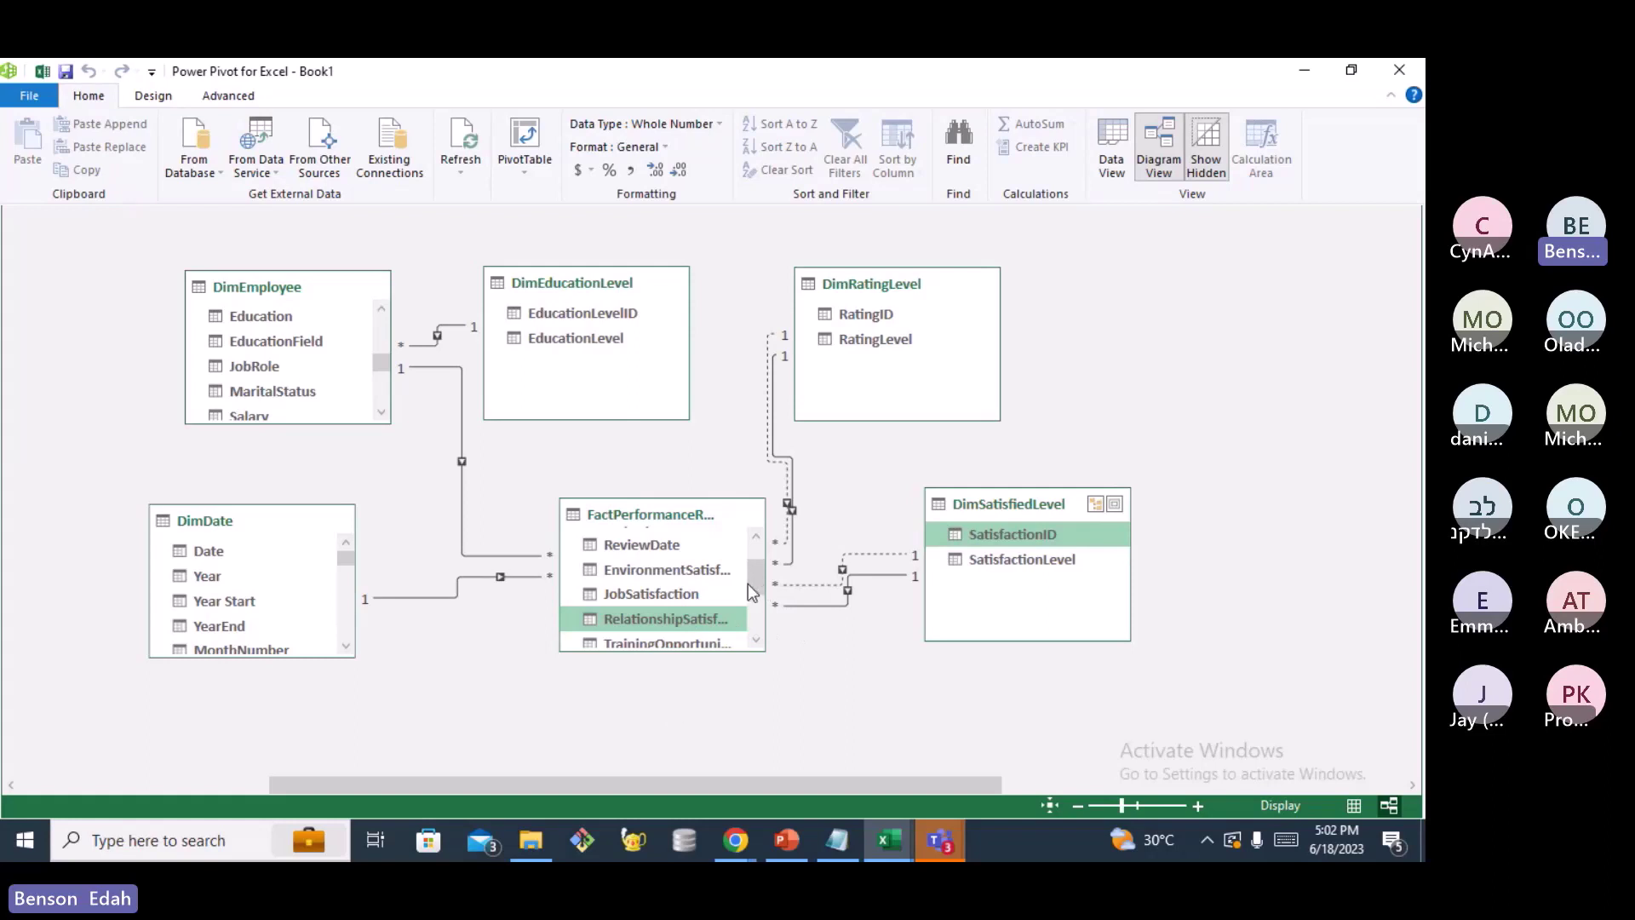
scroll(671, 708, down, 1)
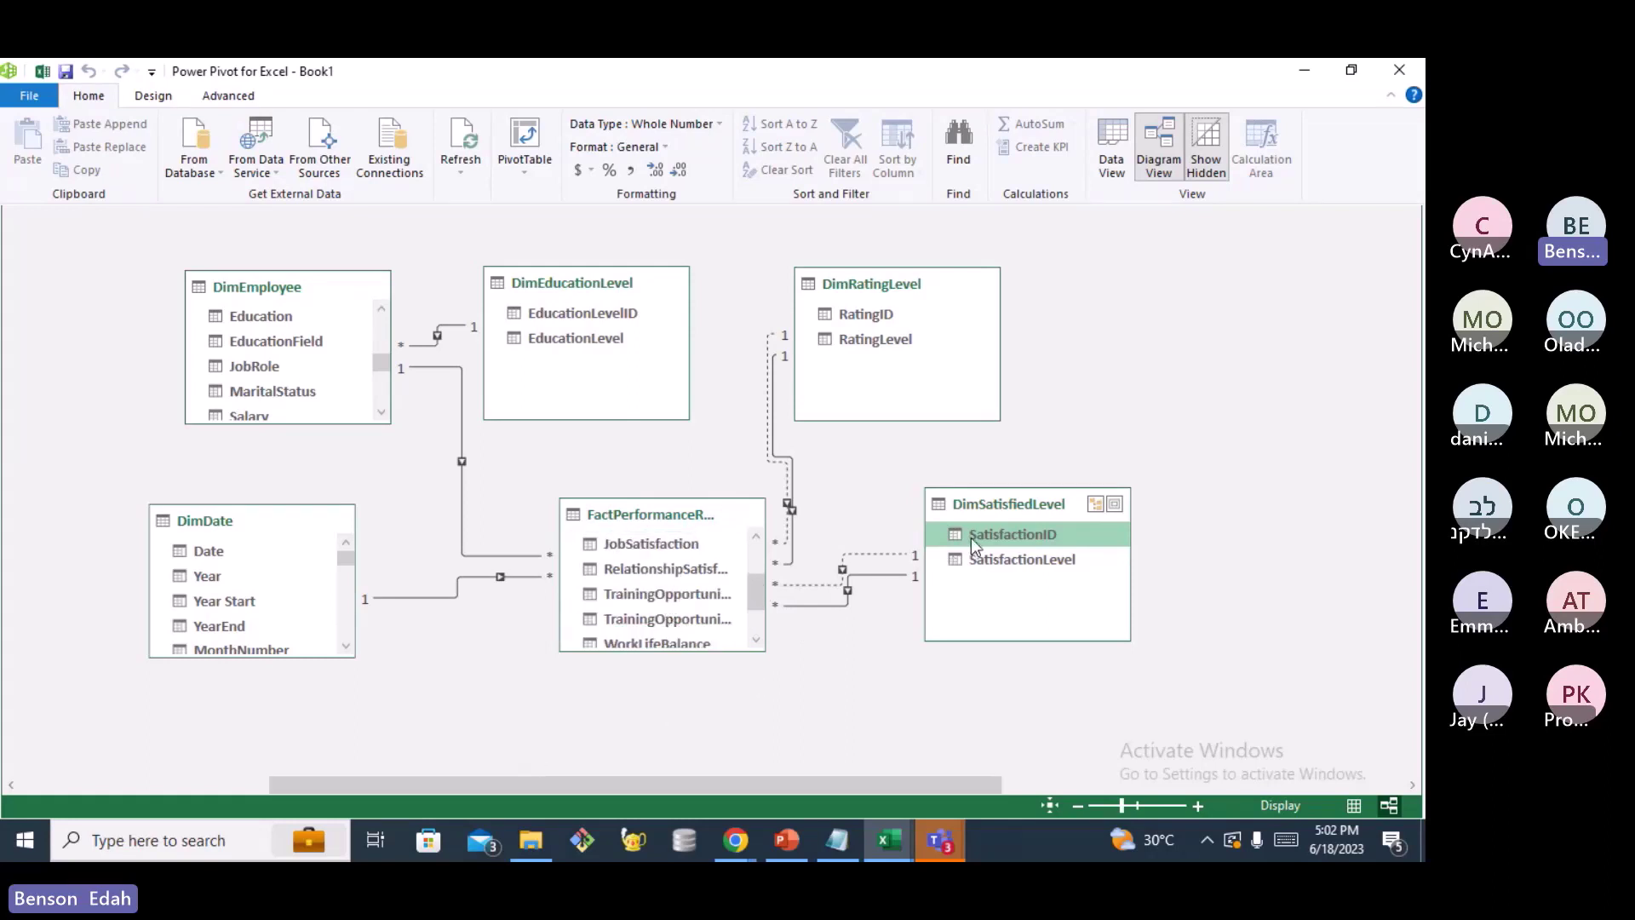
drag(972, 534, 697, 574)
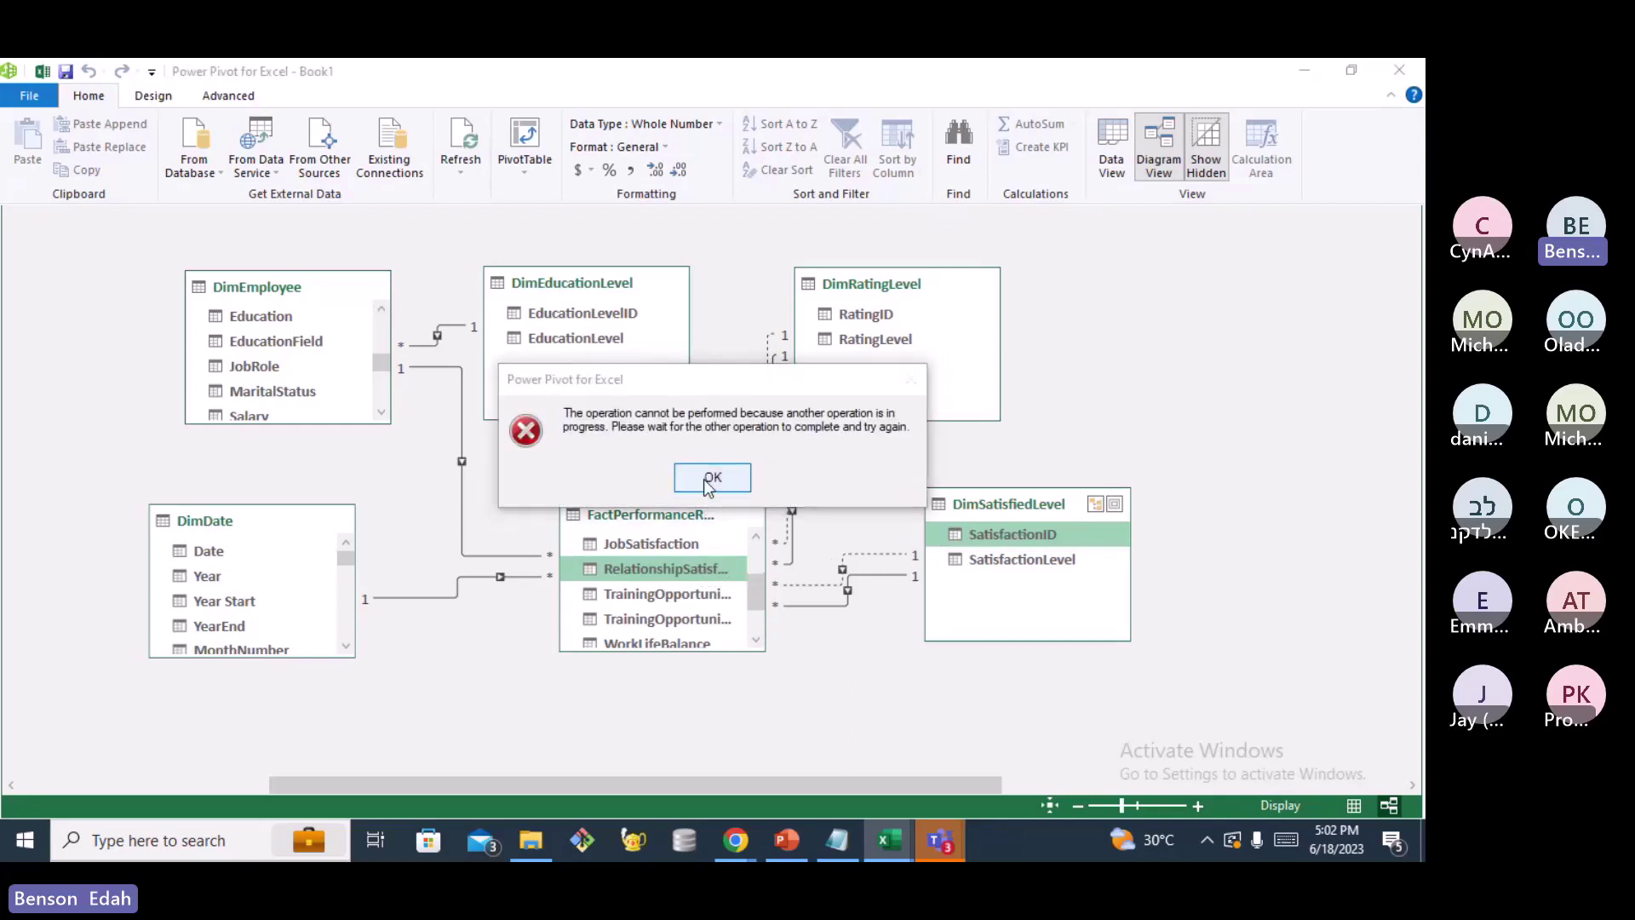
click(712, 478)
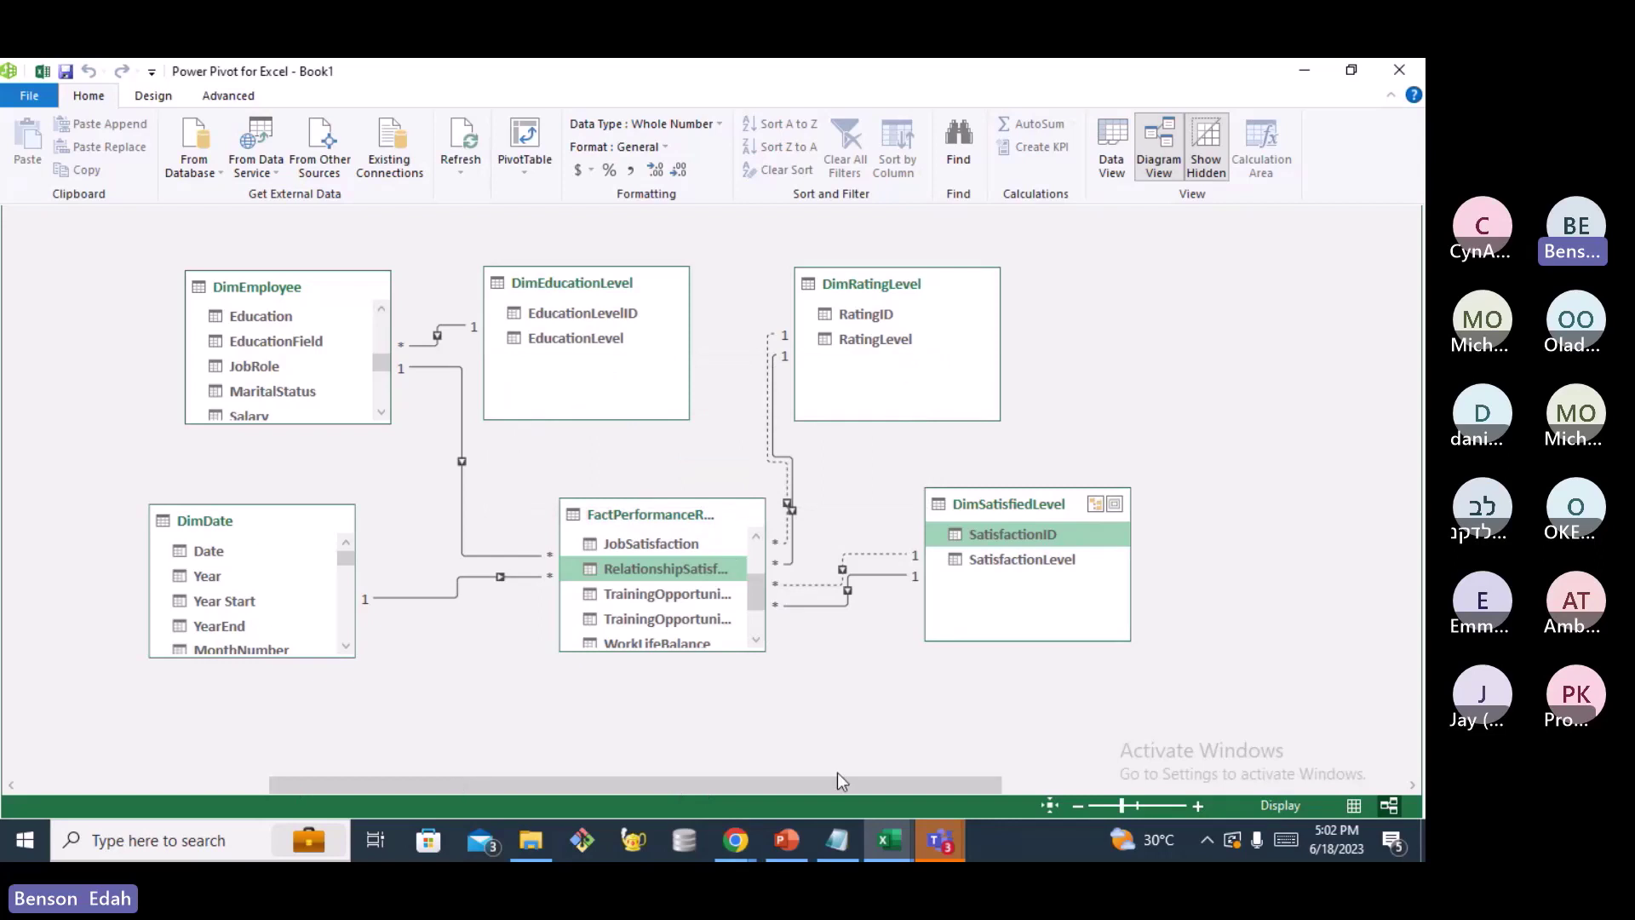
scroll(838, 775, right, 3)
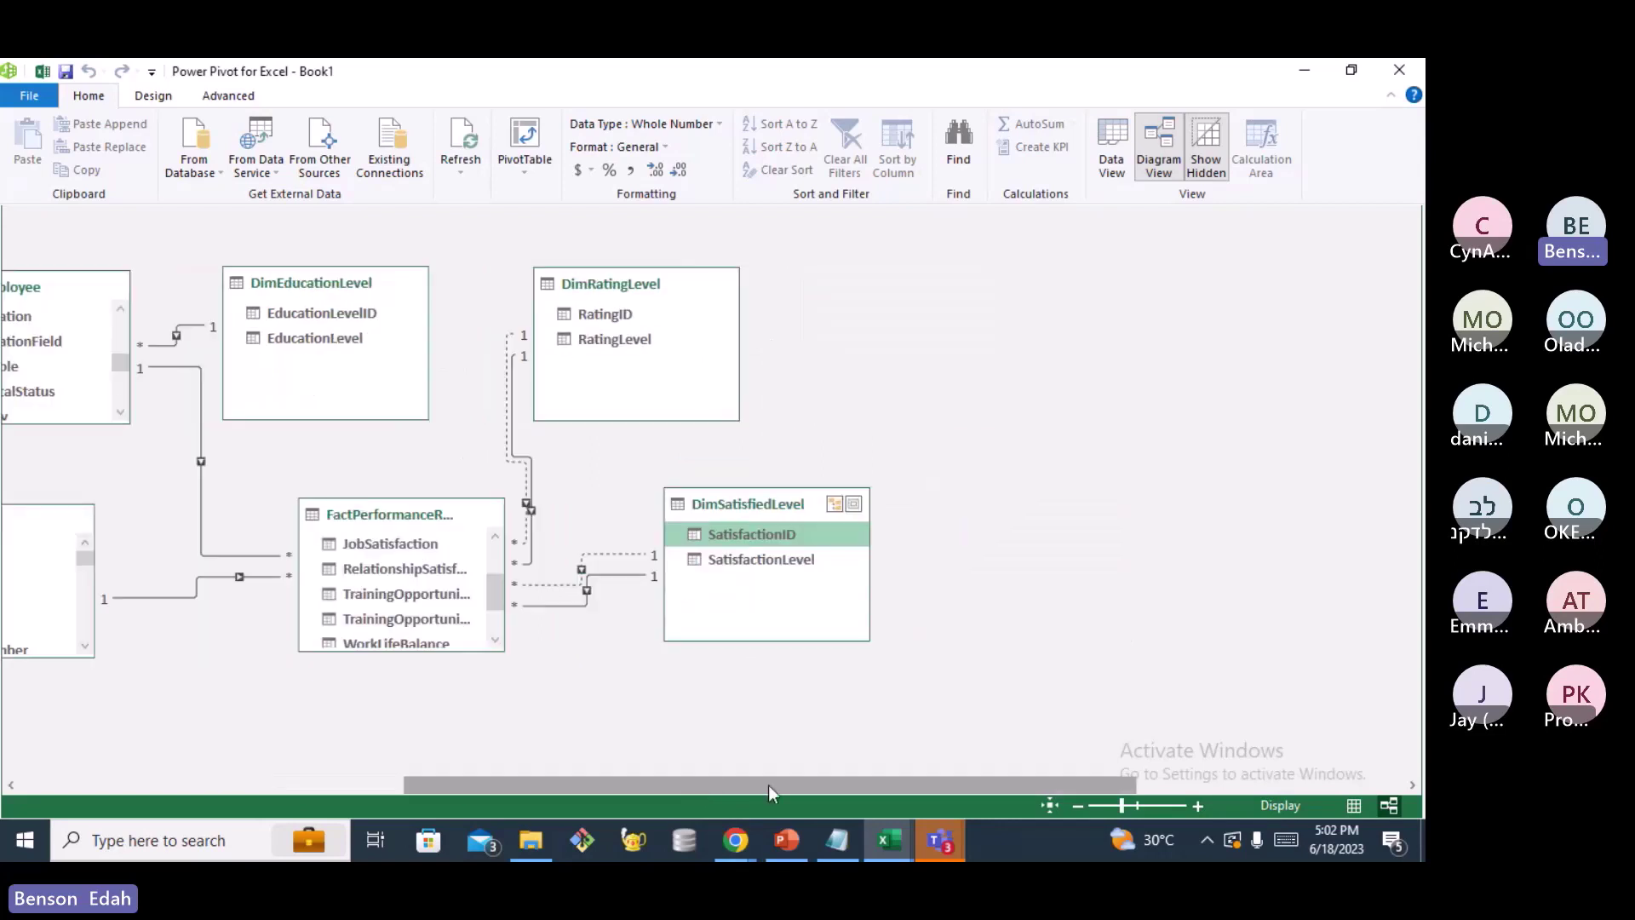
drag(768, 785, 489, 785)
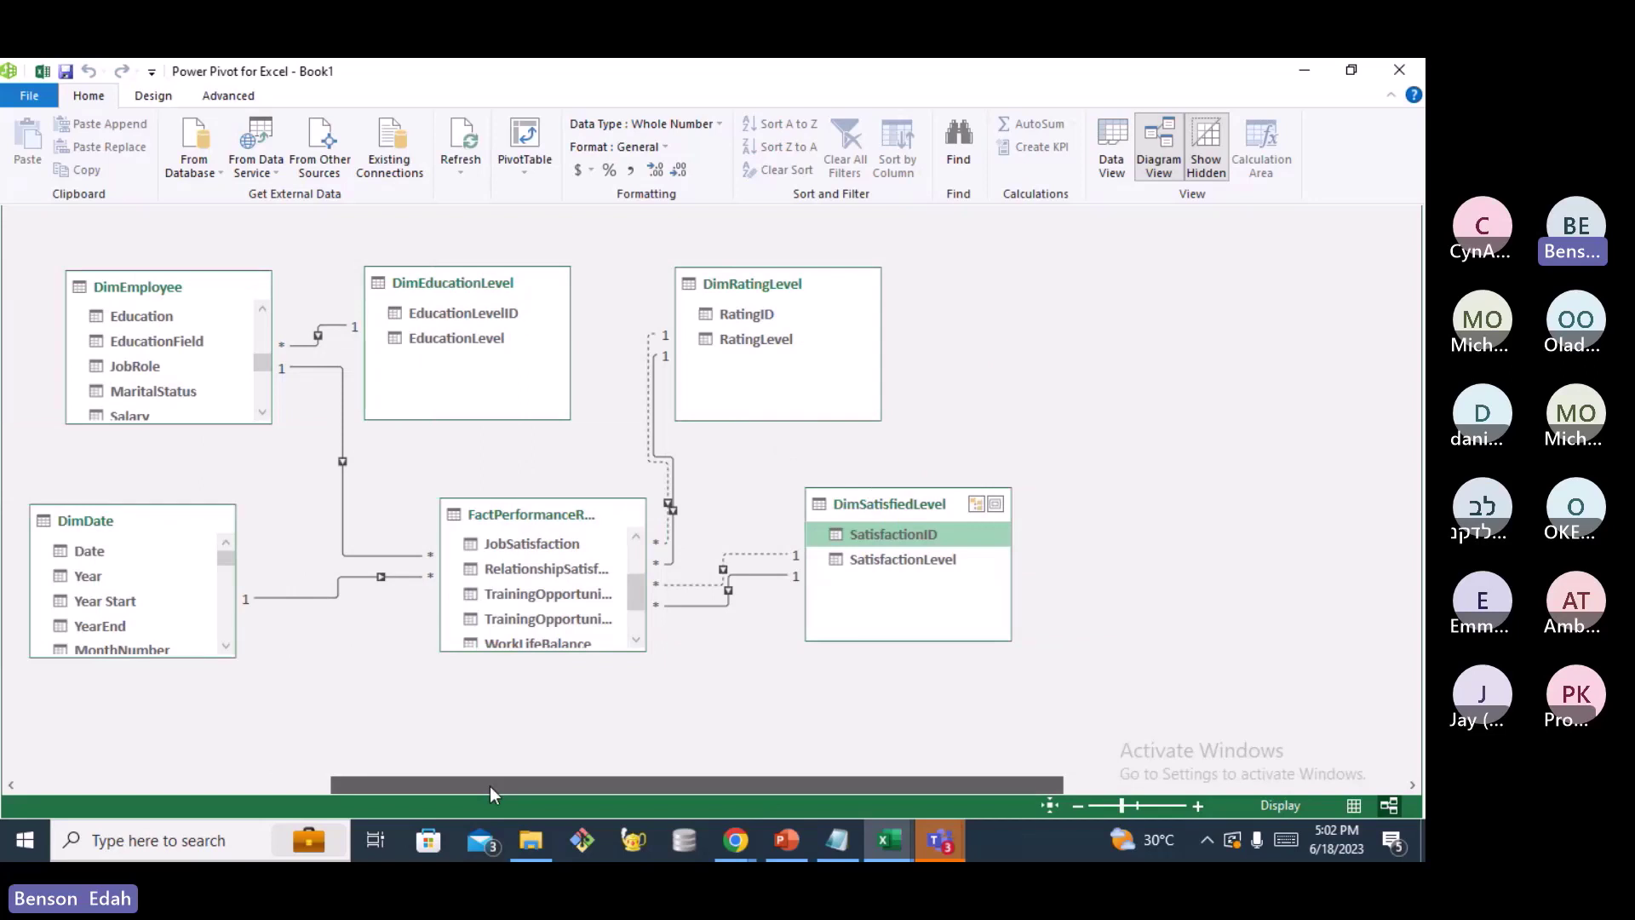
drag(489, 785, 177, 785)
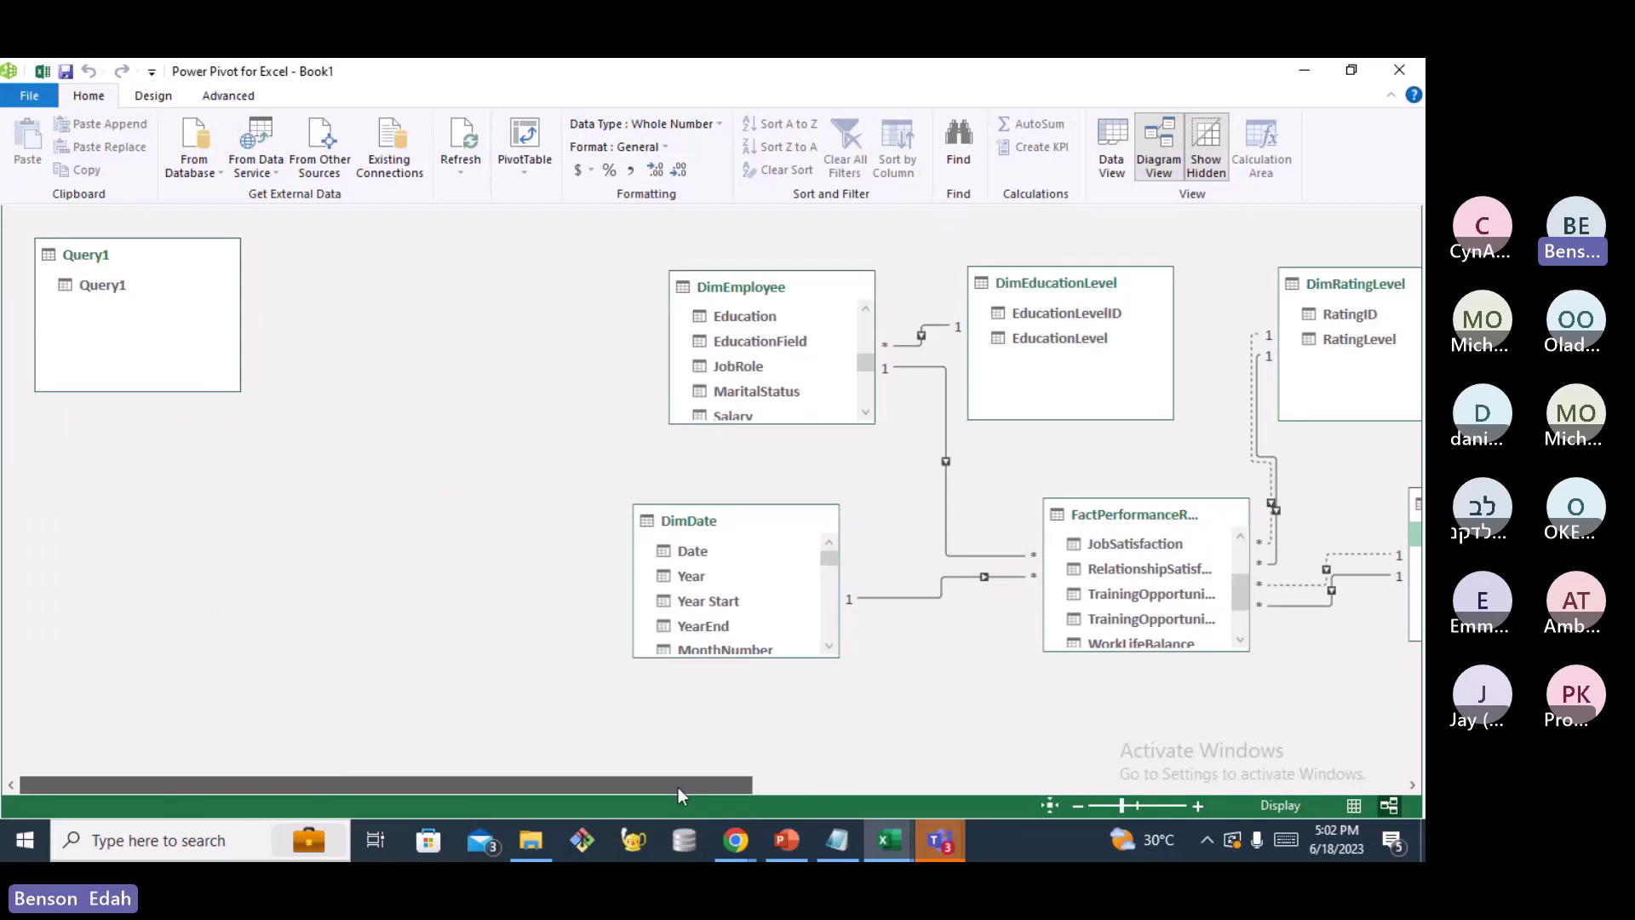
drag(677, 787, 928, 785)
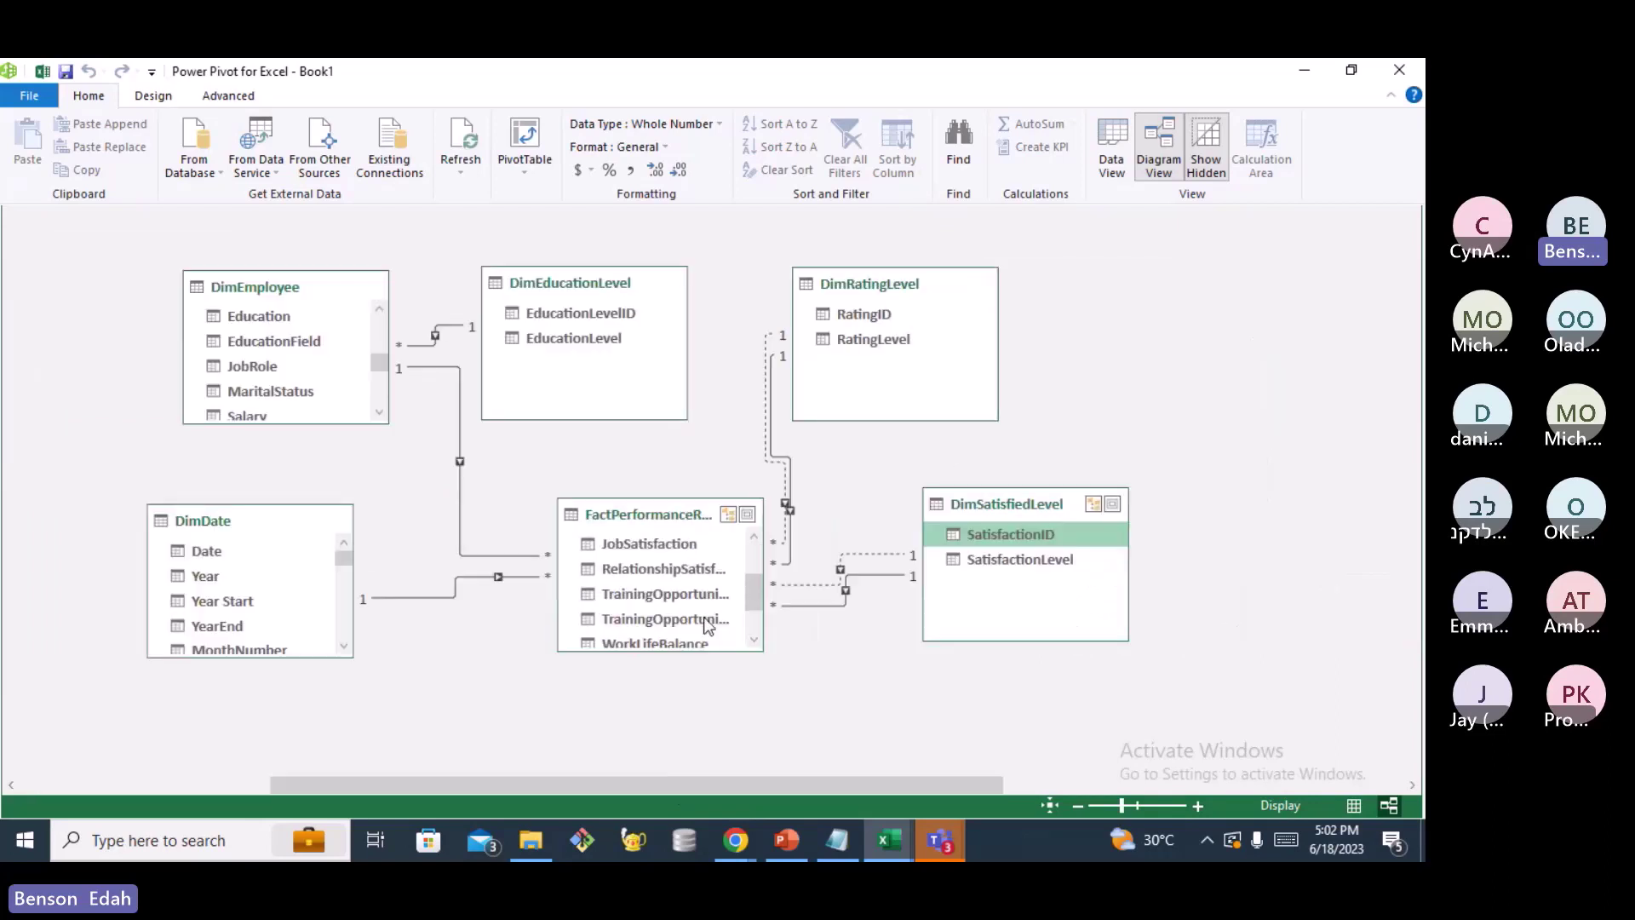
Link FactPerformanceRating's WorkLifeBalance to DimSatisfiedLevel's SatisfactionID as a third satisfaction relationship
scroll(706, 627, down, 1)
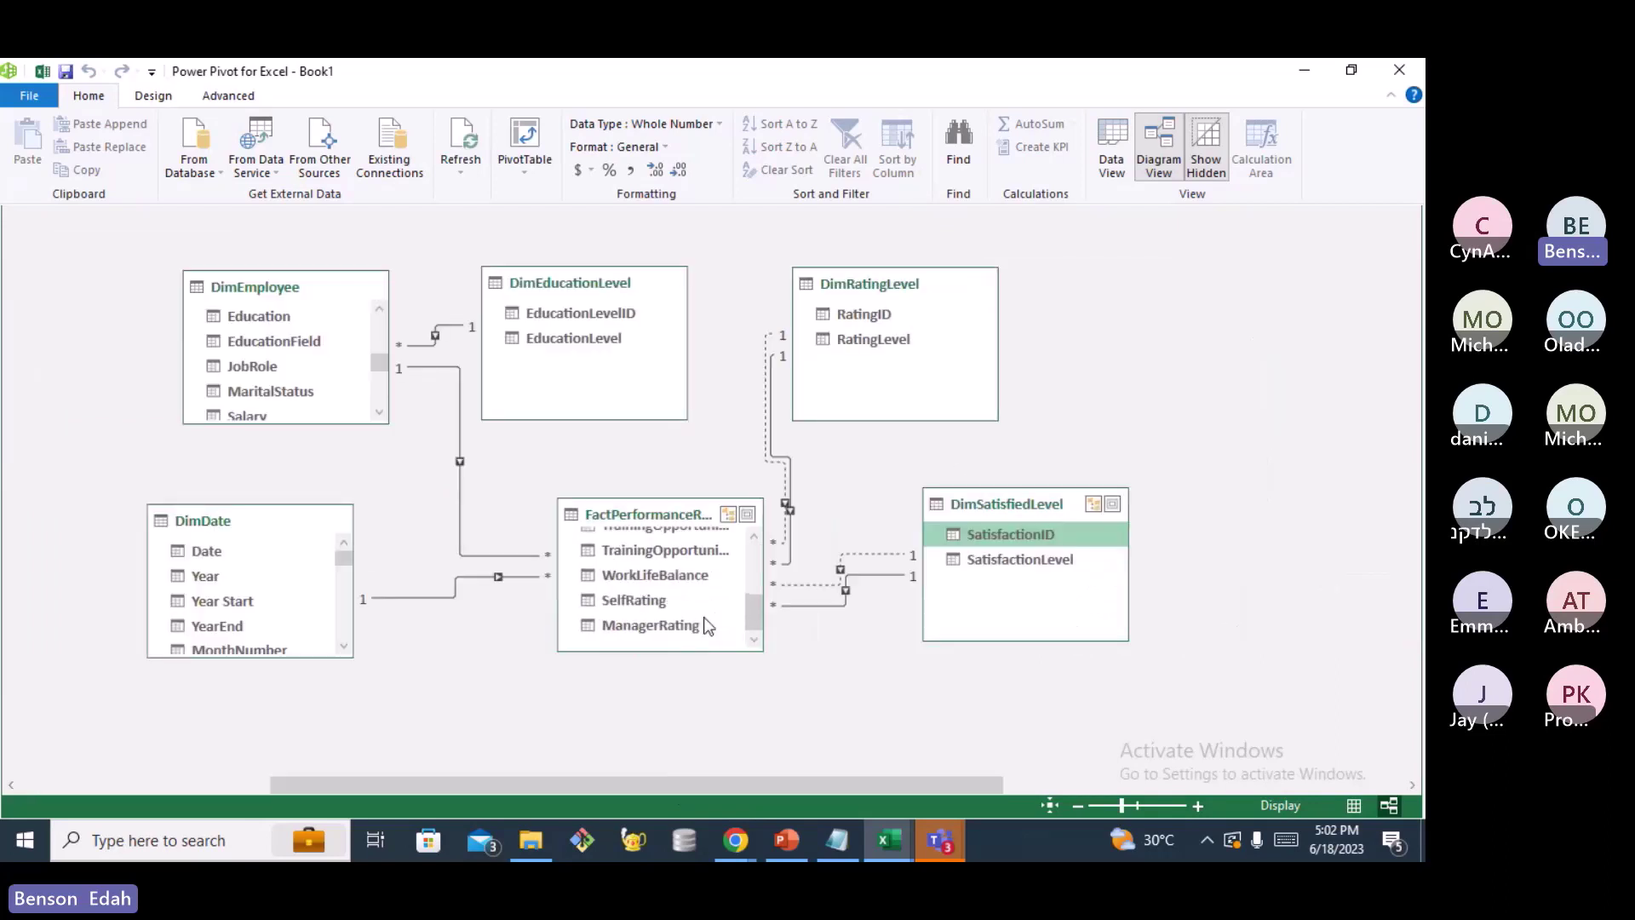
drag(702, 618, 682, 579)
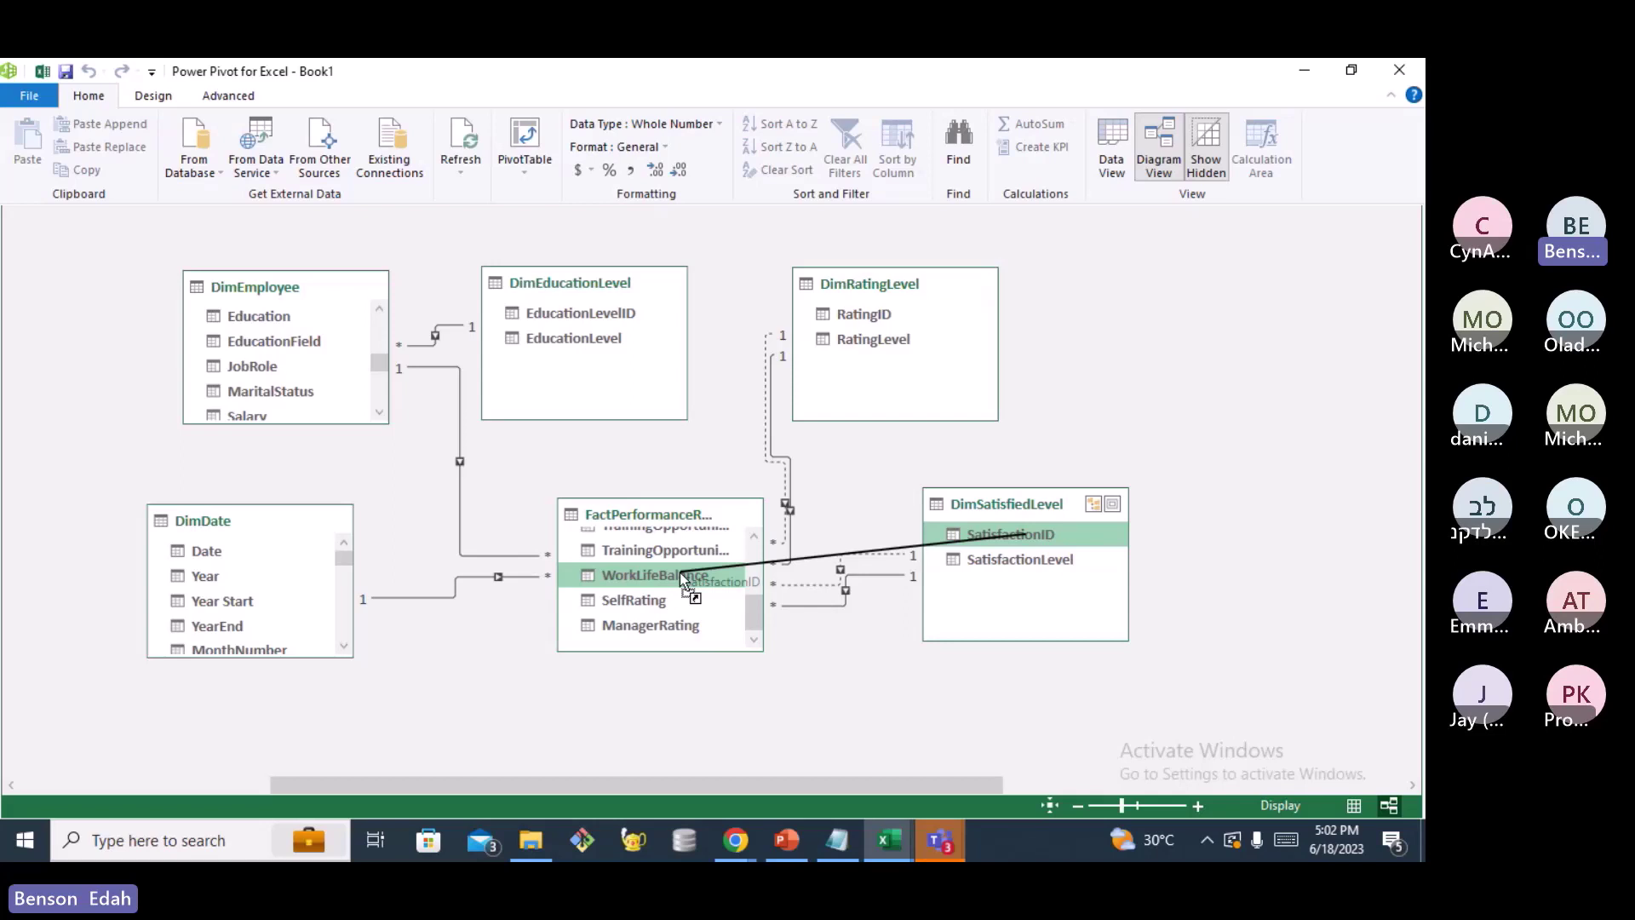
drag(679, 573, 679, 572)
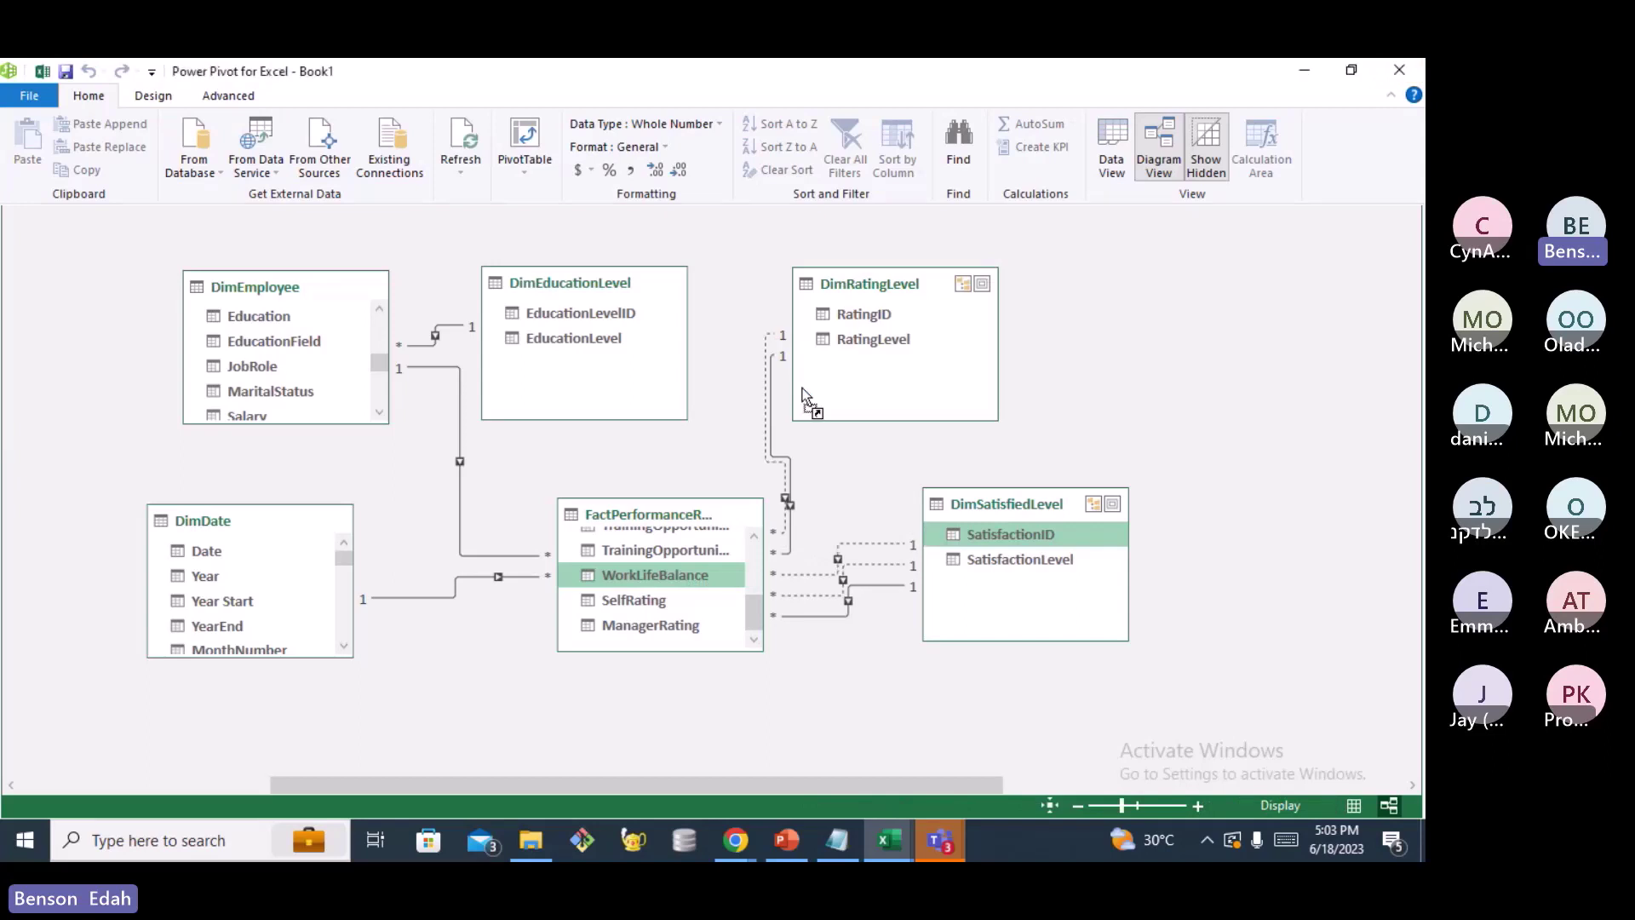
mouse_move(852, 785)
mouse_down()
mouse_move(615, 779)
mouse_move(856, 768)
mouse_up()
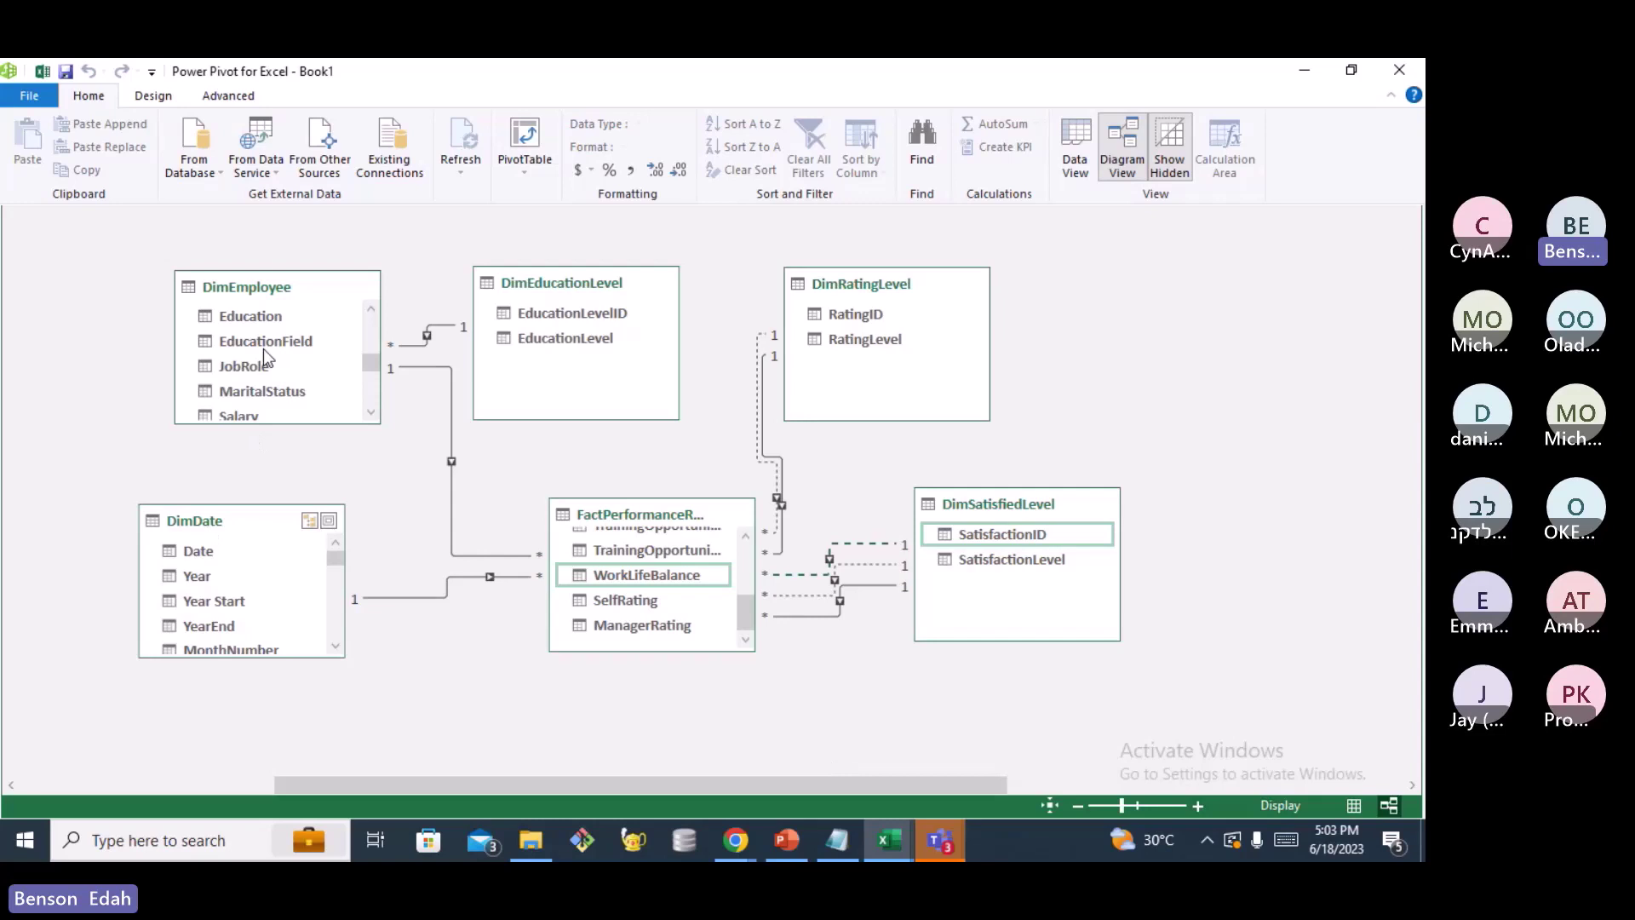
scroll(263, 350, down, 3)
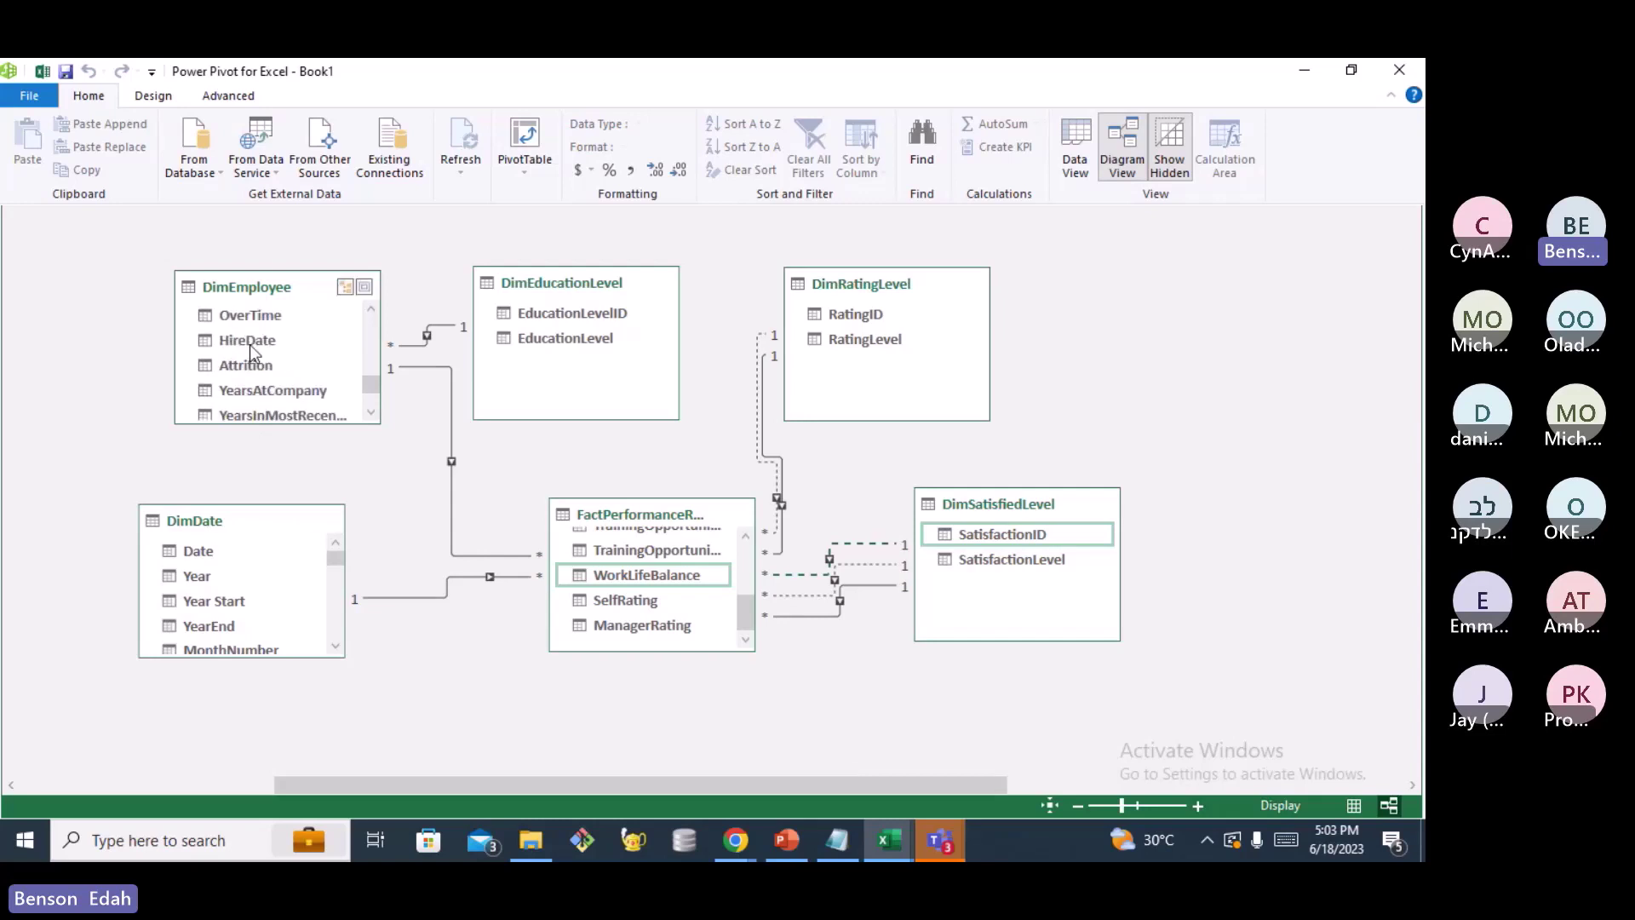
scroll(238, 583, down, 1)
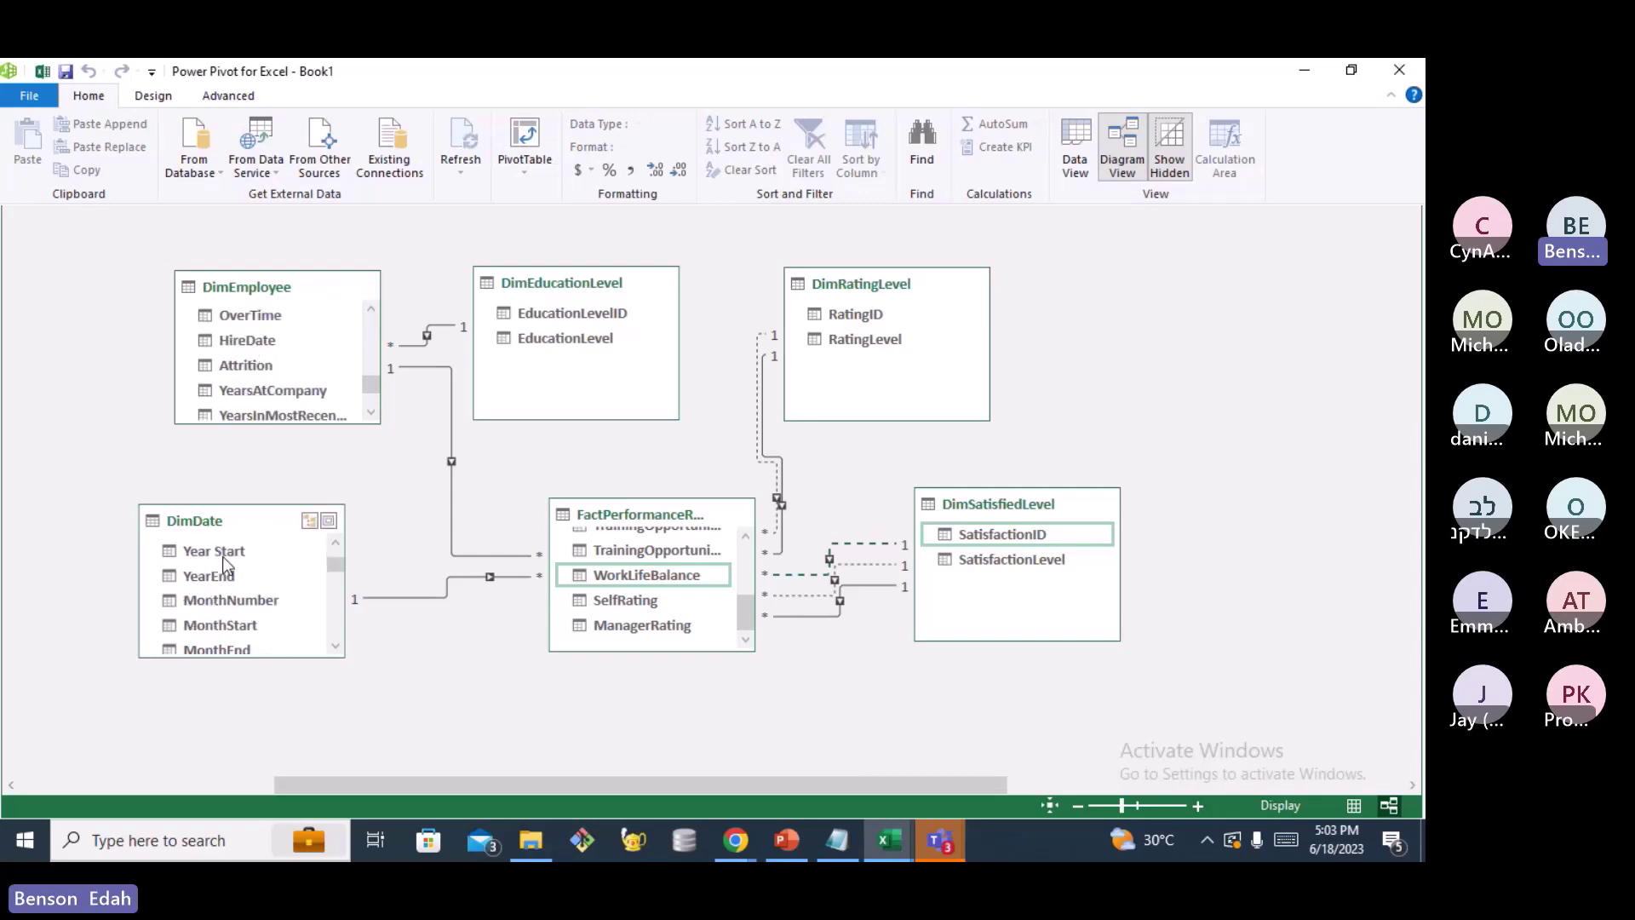
scroll(220, 562, up, 1)
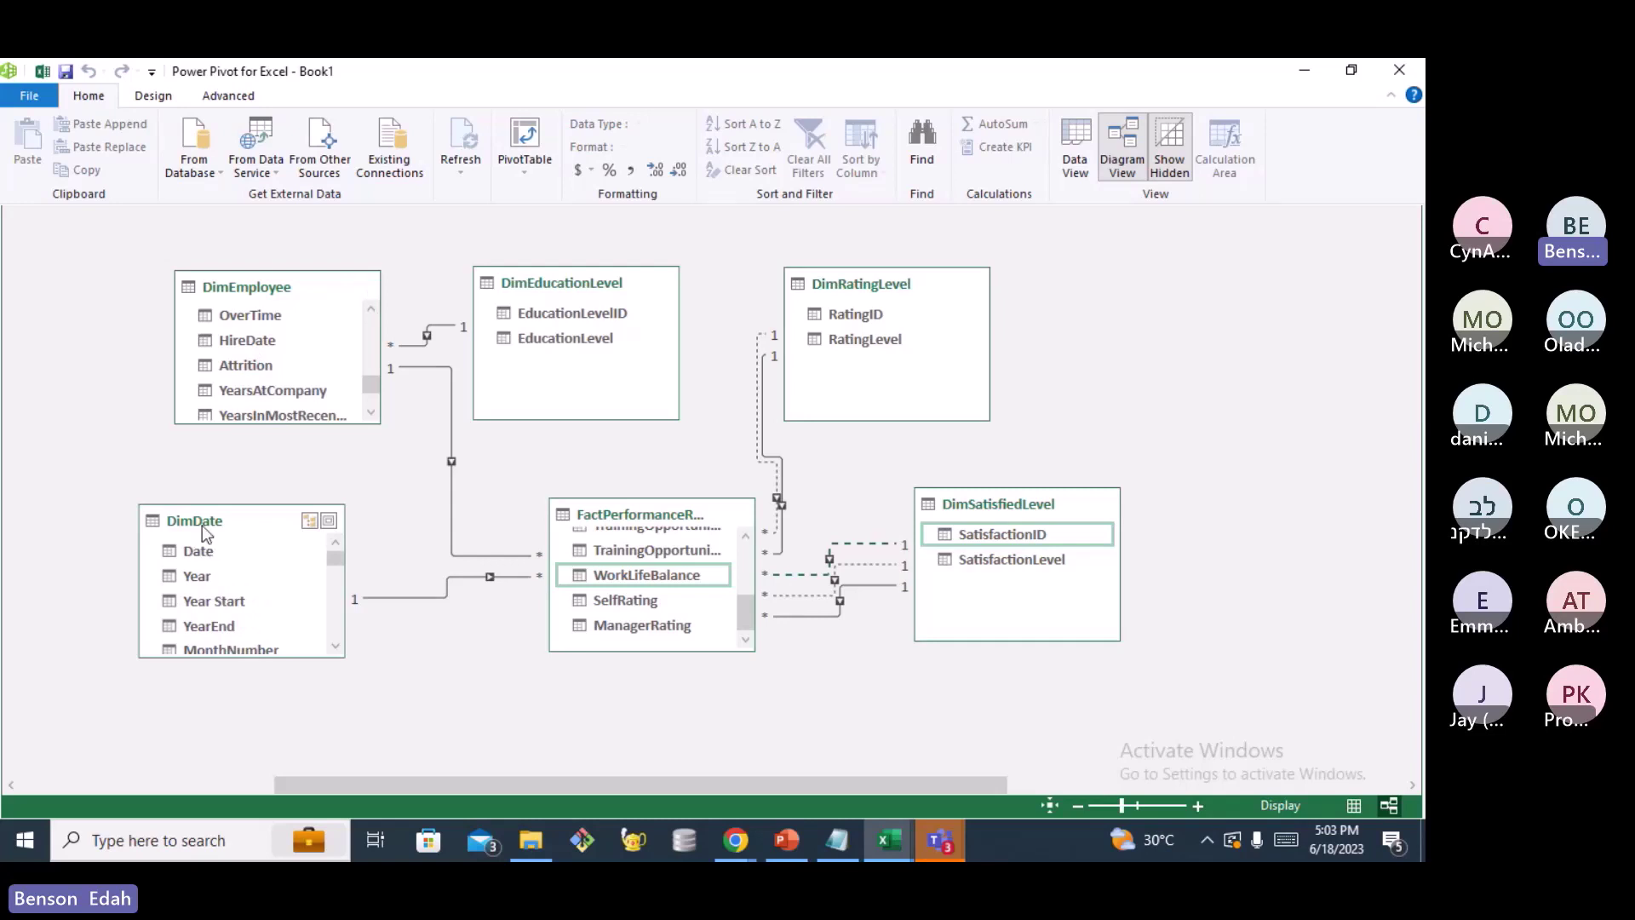
drag(201, 551, 239, 342)
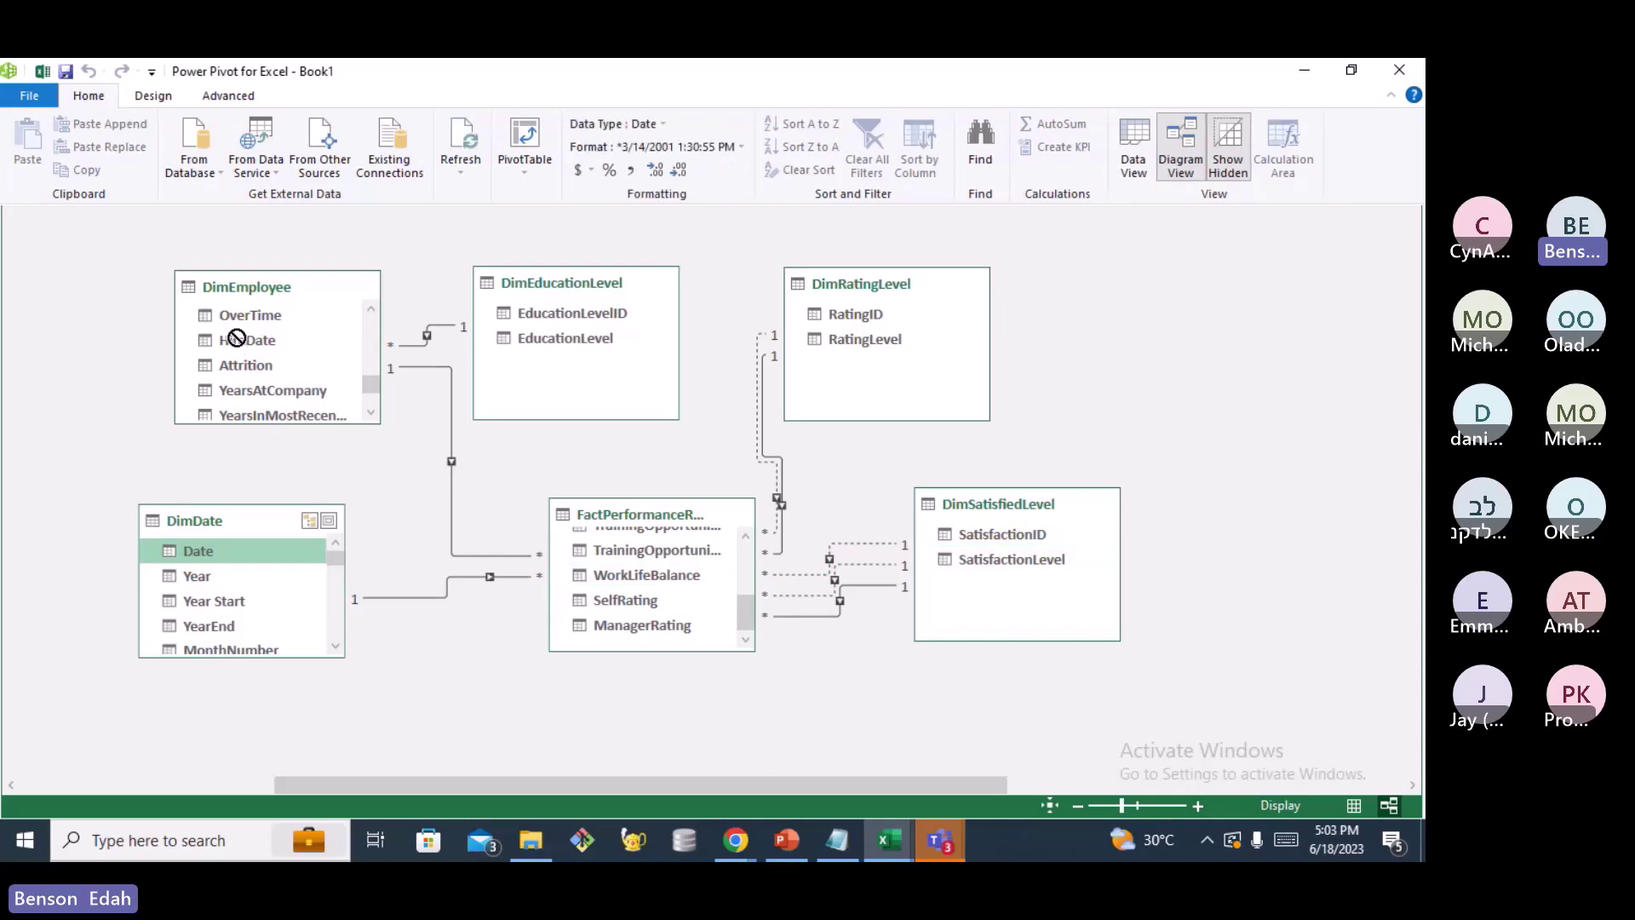
drag(237, 338, 244, 339)
drag(205, 551, 244, 342)
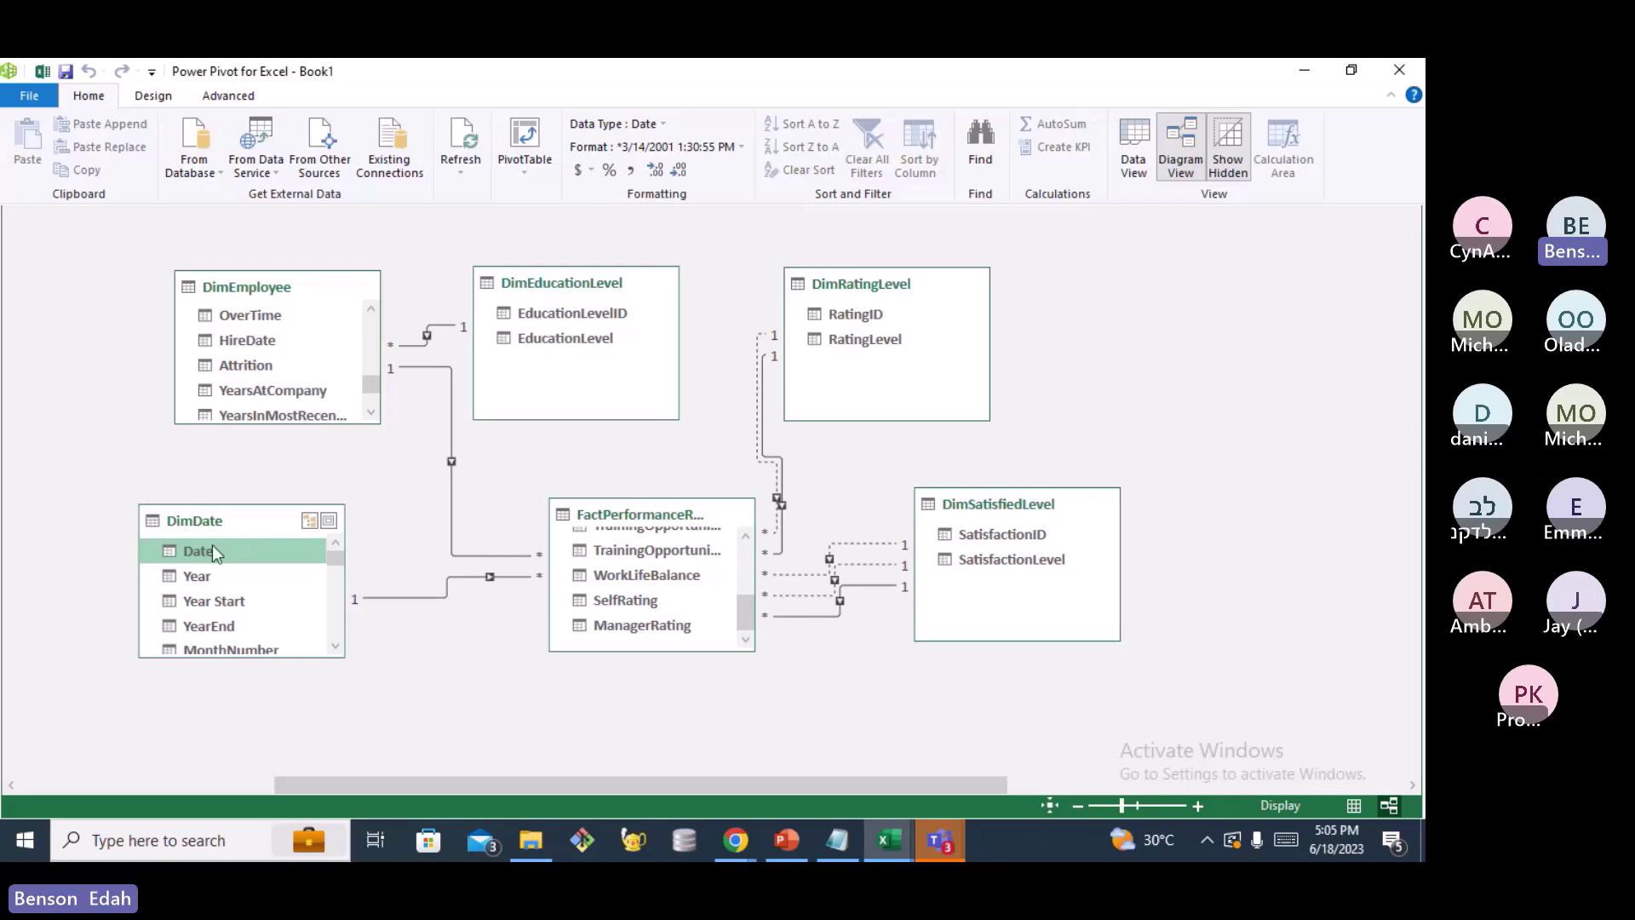
scroll(300, 350, up, 3)
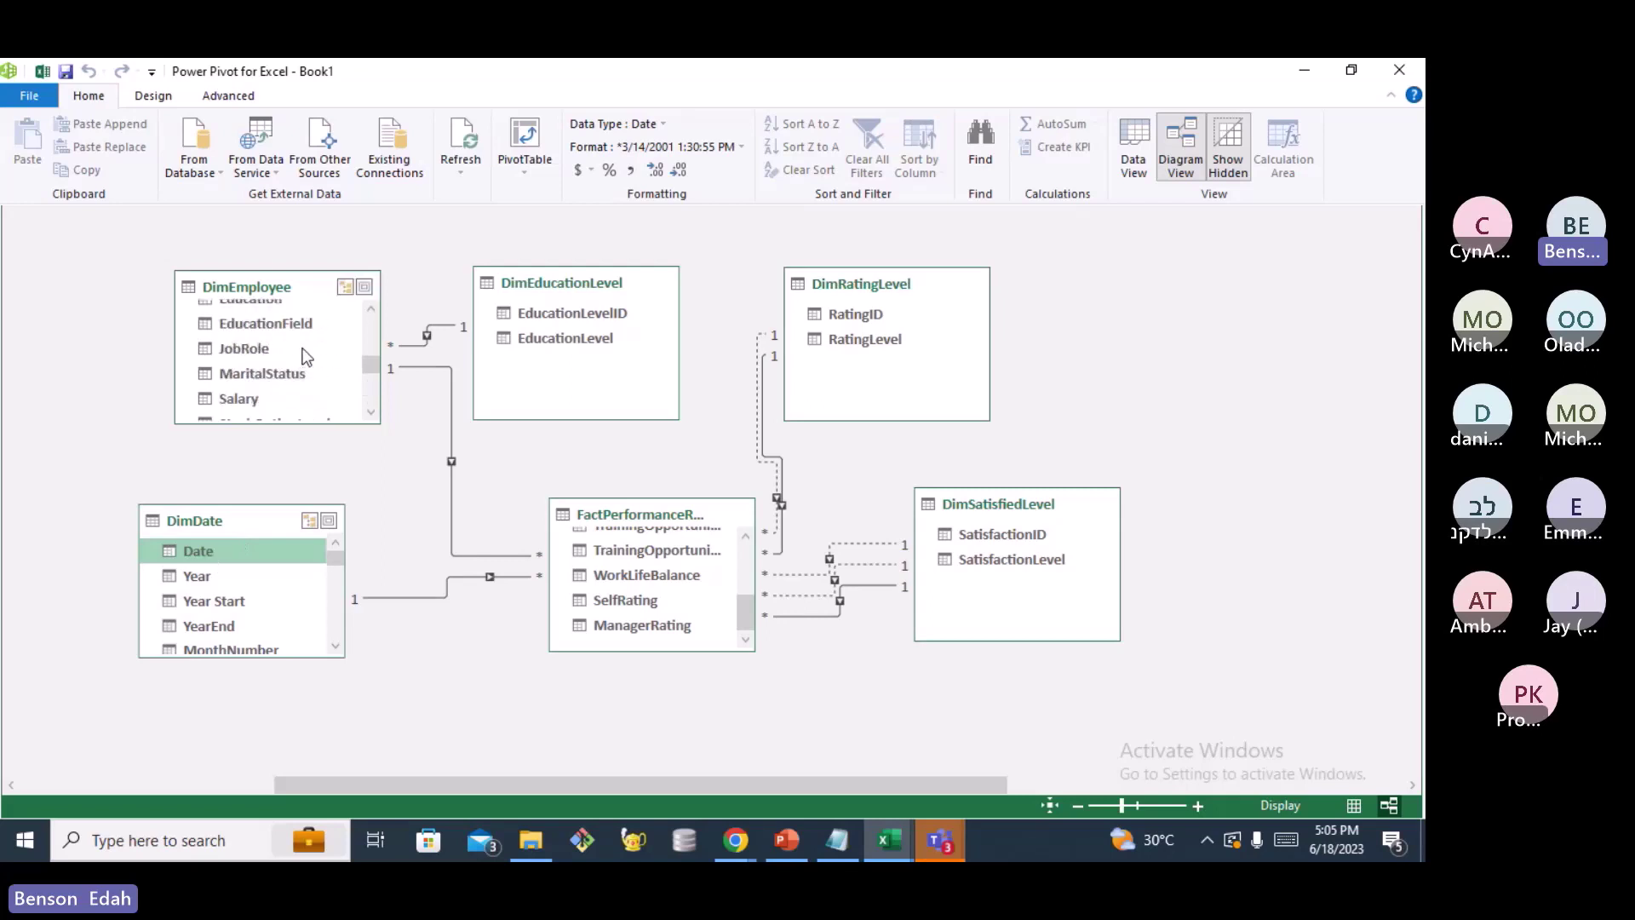
scroll(304, 356, down, 2)
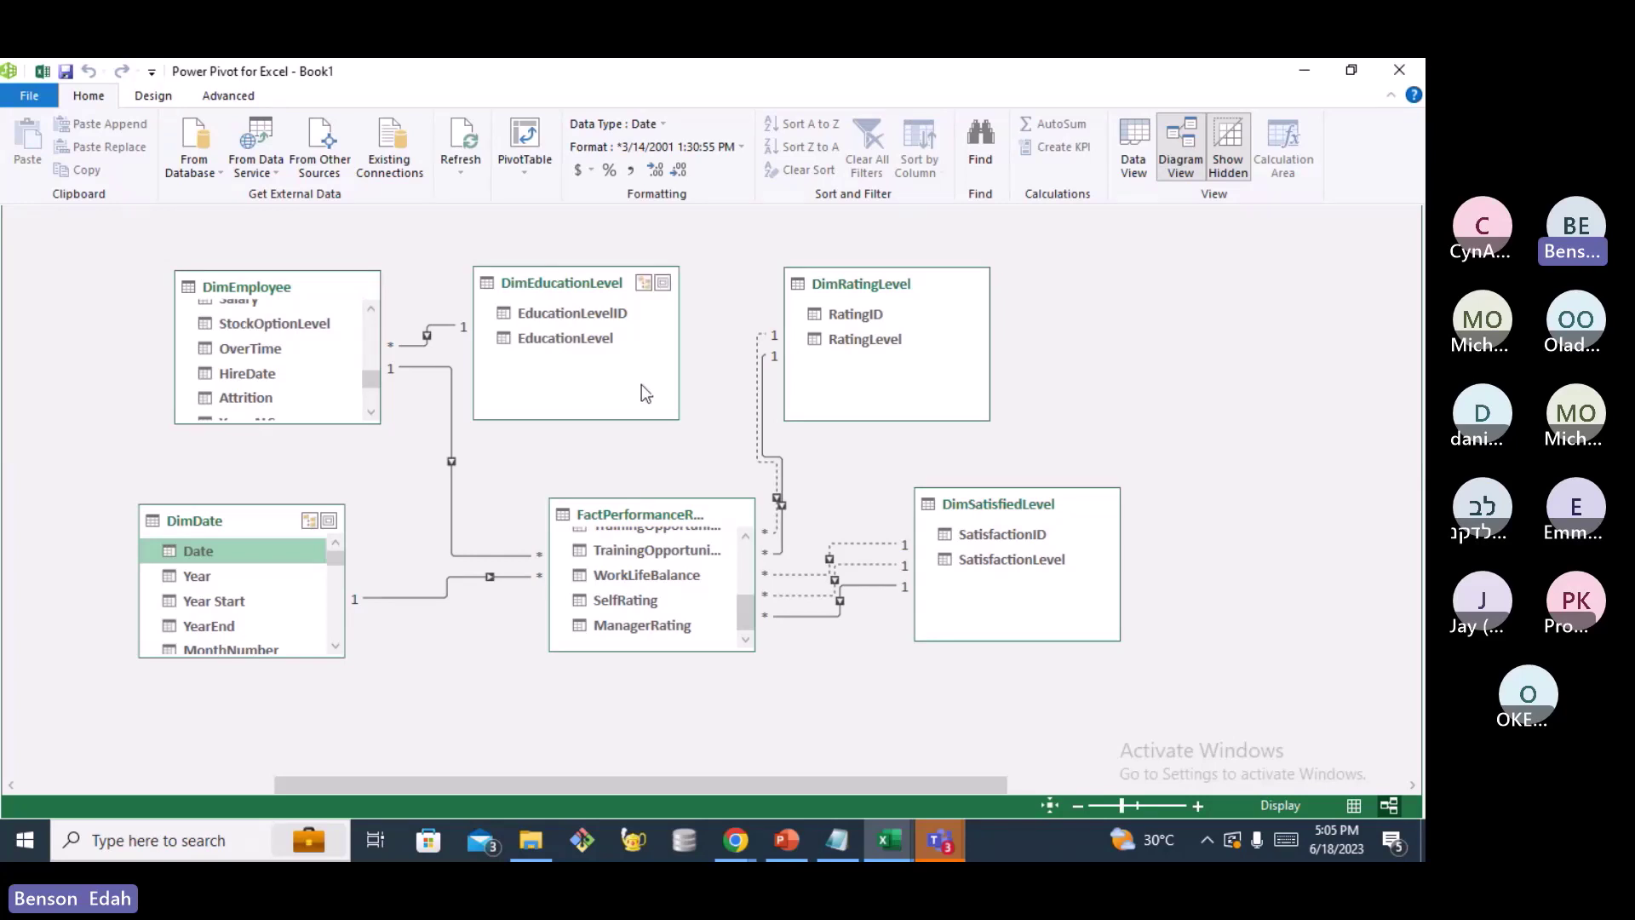
drag(569, 784, 602, 783)
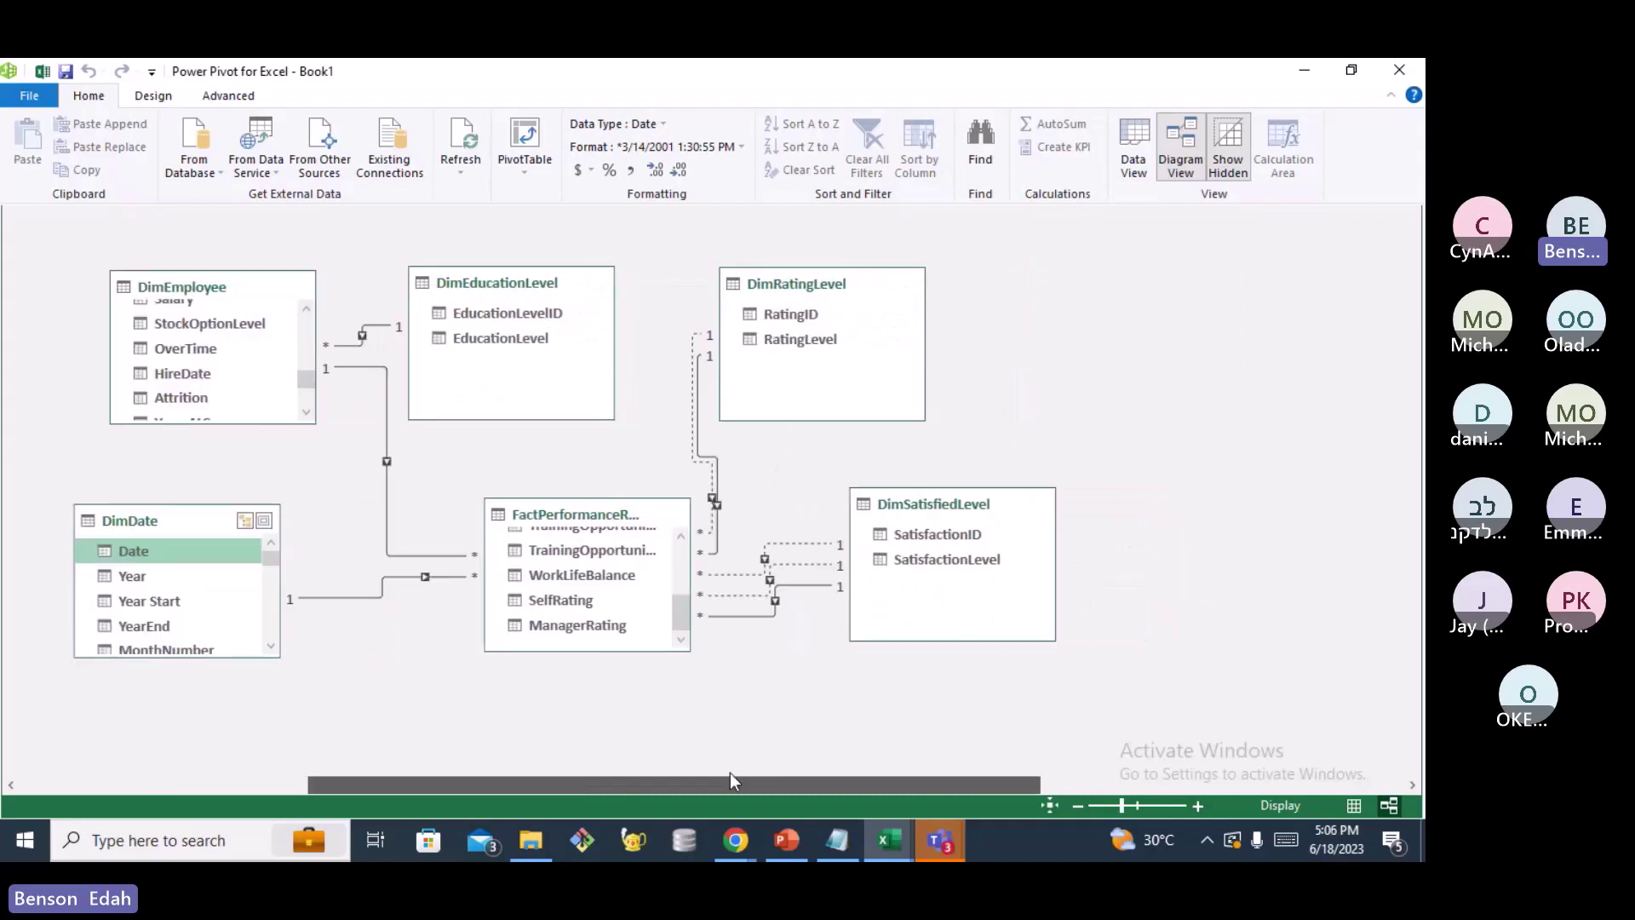
drag(729, 773, 666, 774)
scroll(401, 413, down, 2)
scroll(401, 413, up, 3)
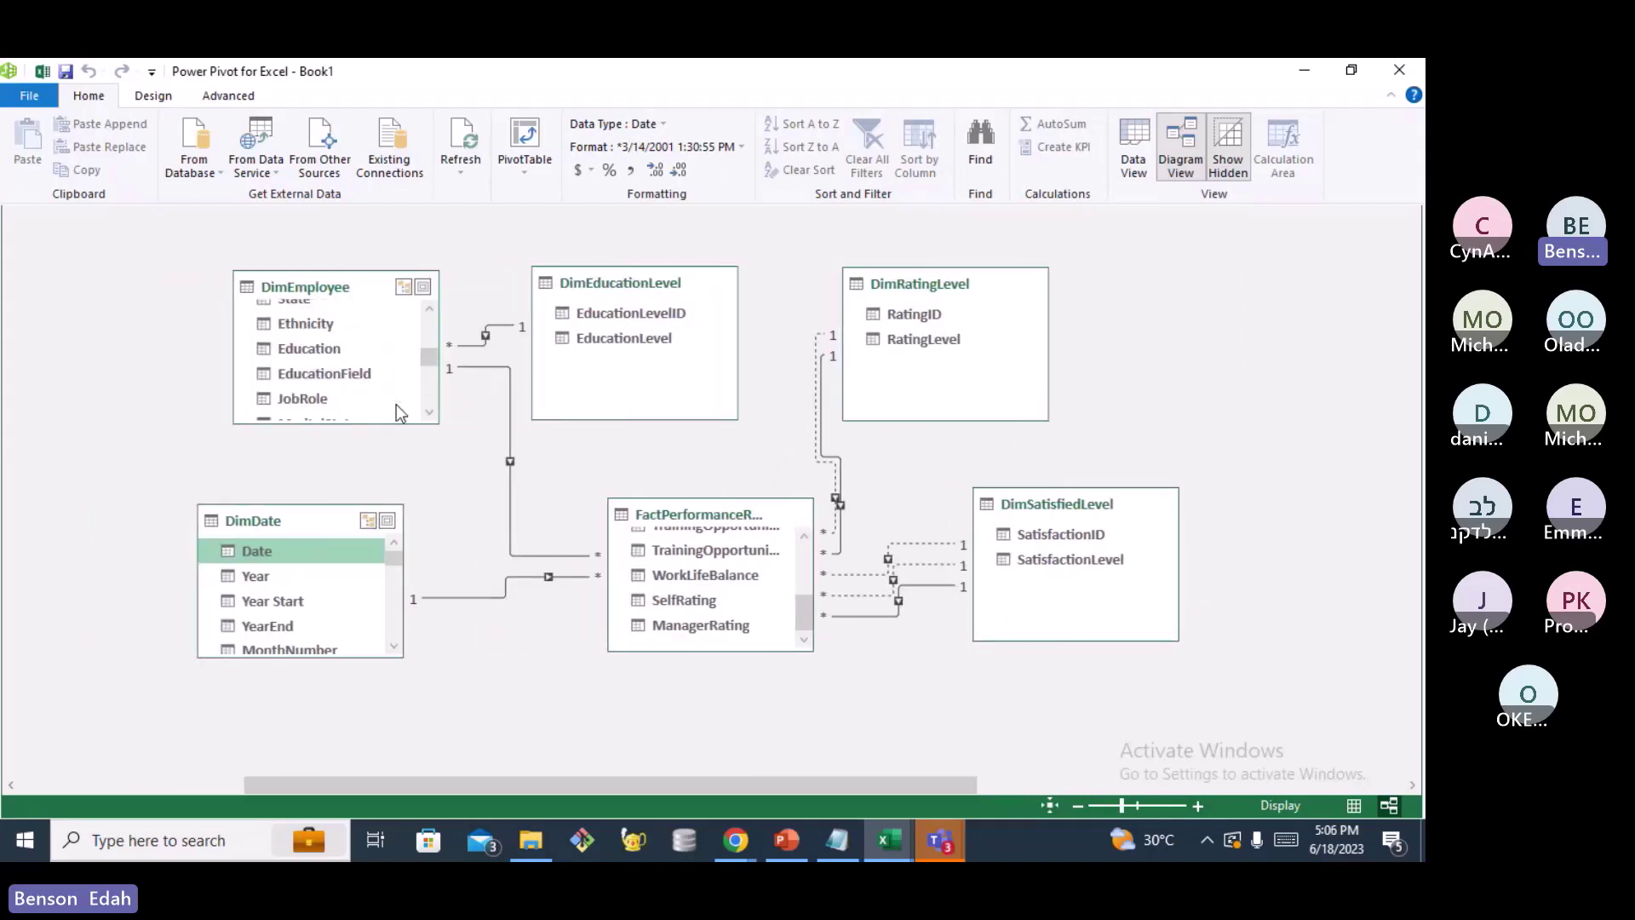
scroll(400, 413, up, 3)
scroll(400, 413, down, 4)
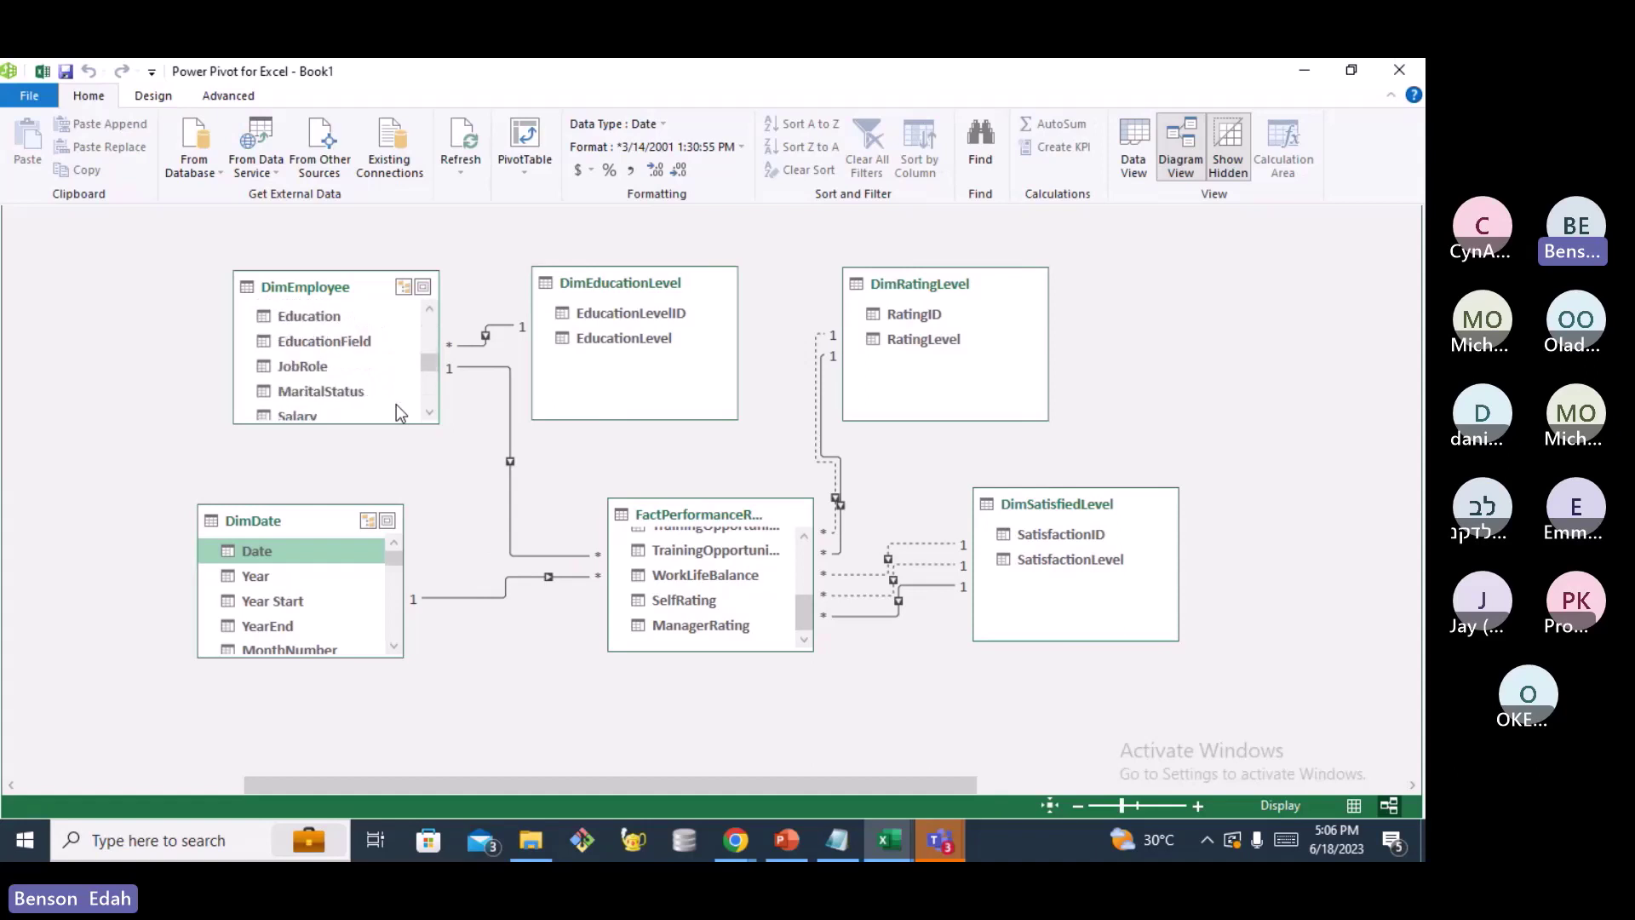
Relate DimEmployee's HireDate to DimDate's Date as an inactive link, connecting every table
scroll(401, 413, down, 3)
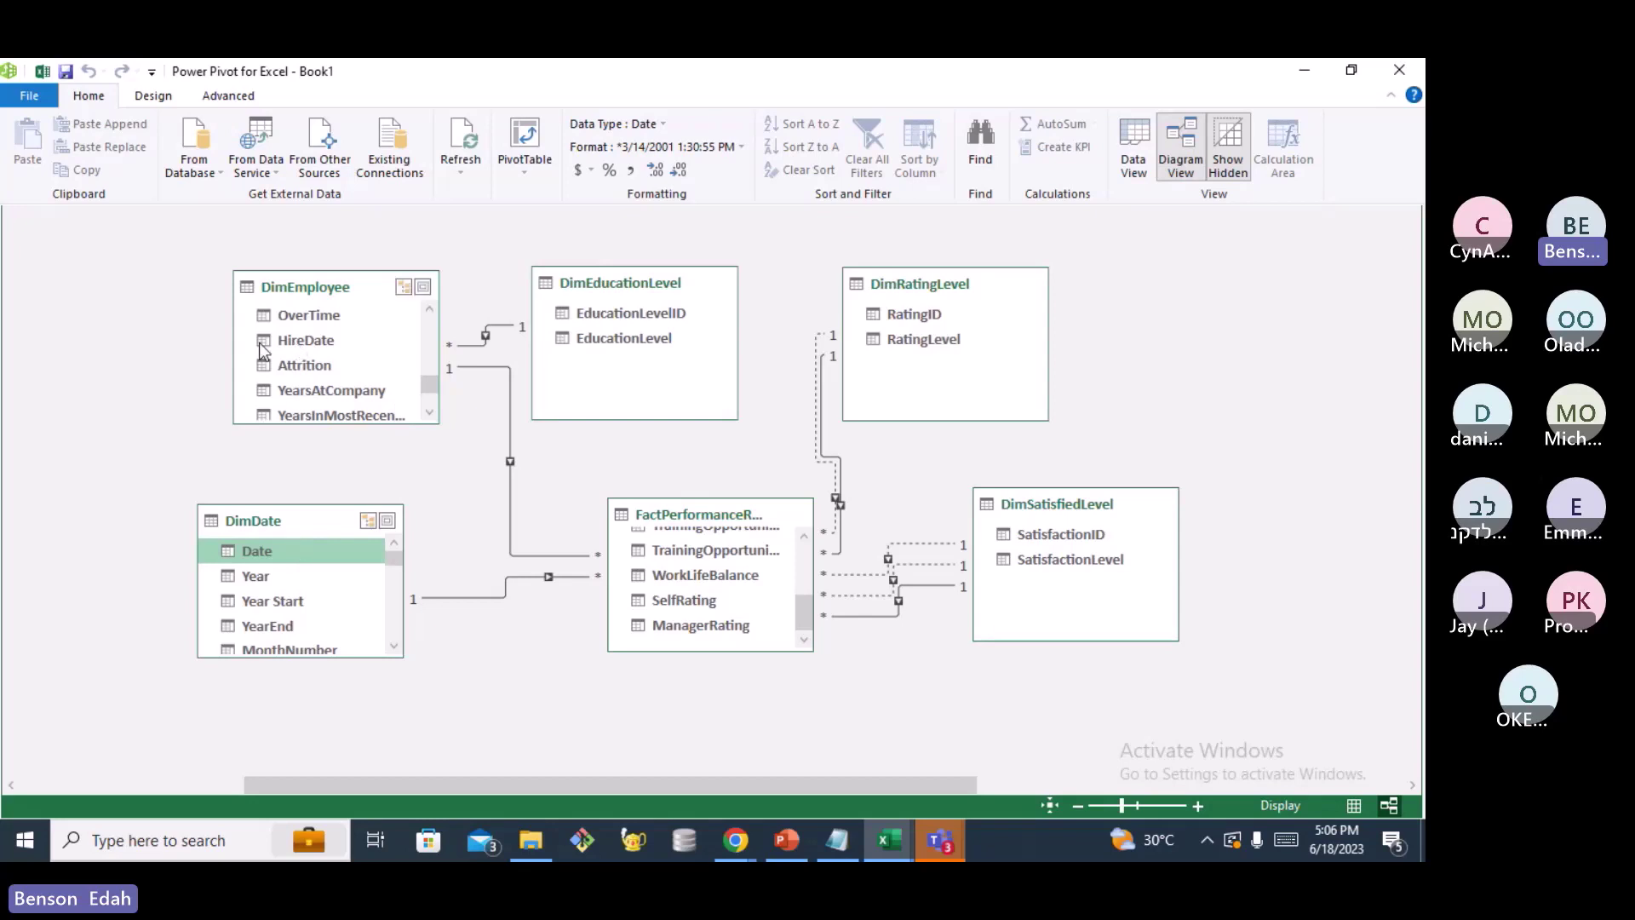
drag(294, 341, 261, 551)
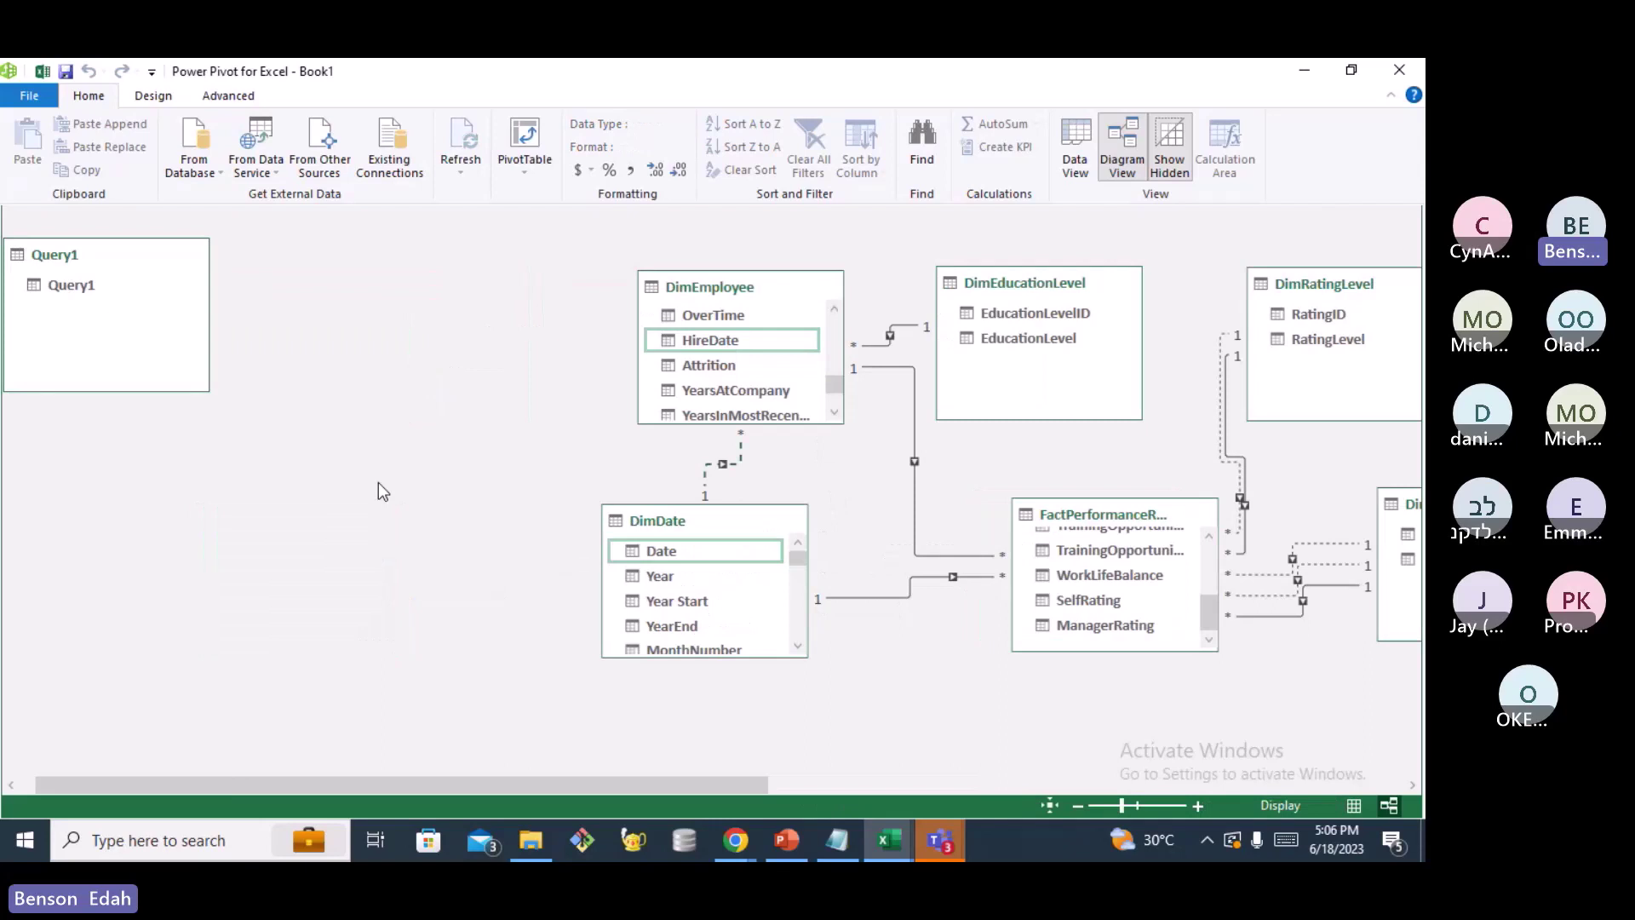
drag(336, 784, 594, 784)
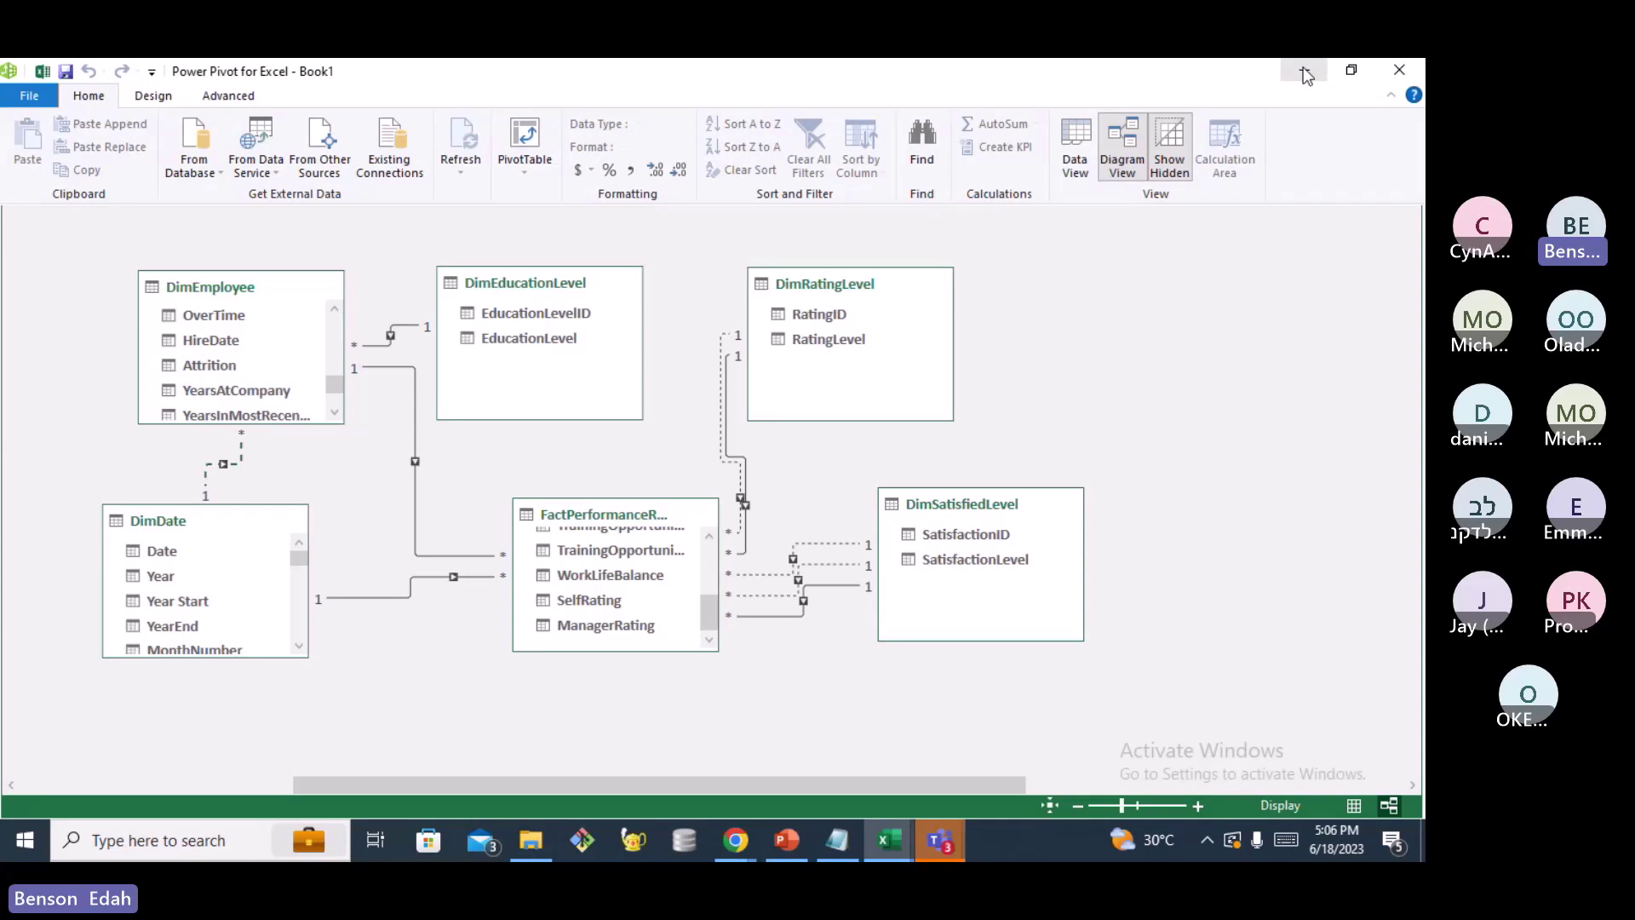
Back in Excel, begin a new measure 1 stored in the _Measures table
click(1303, 66)
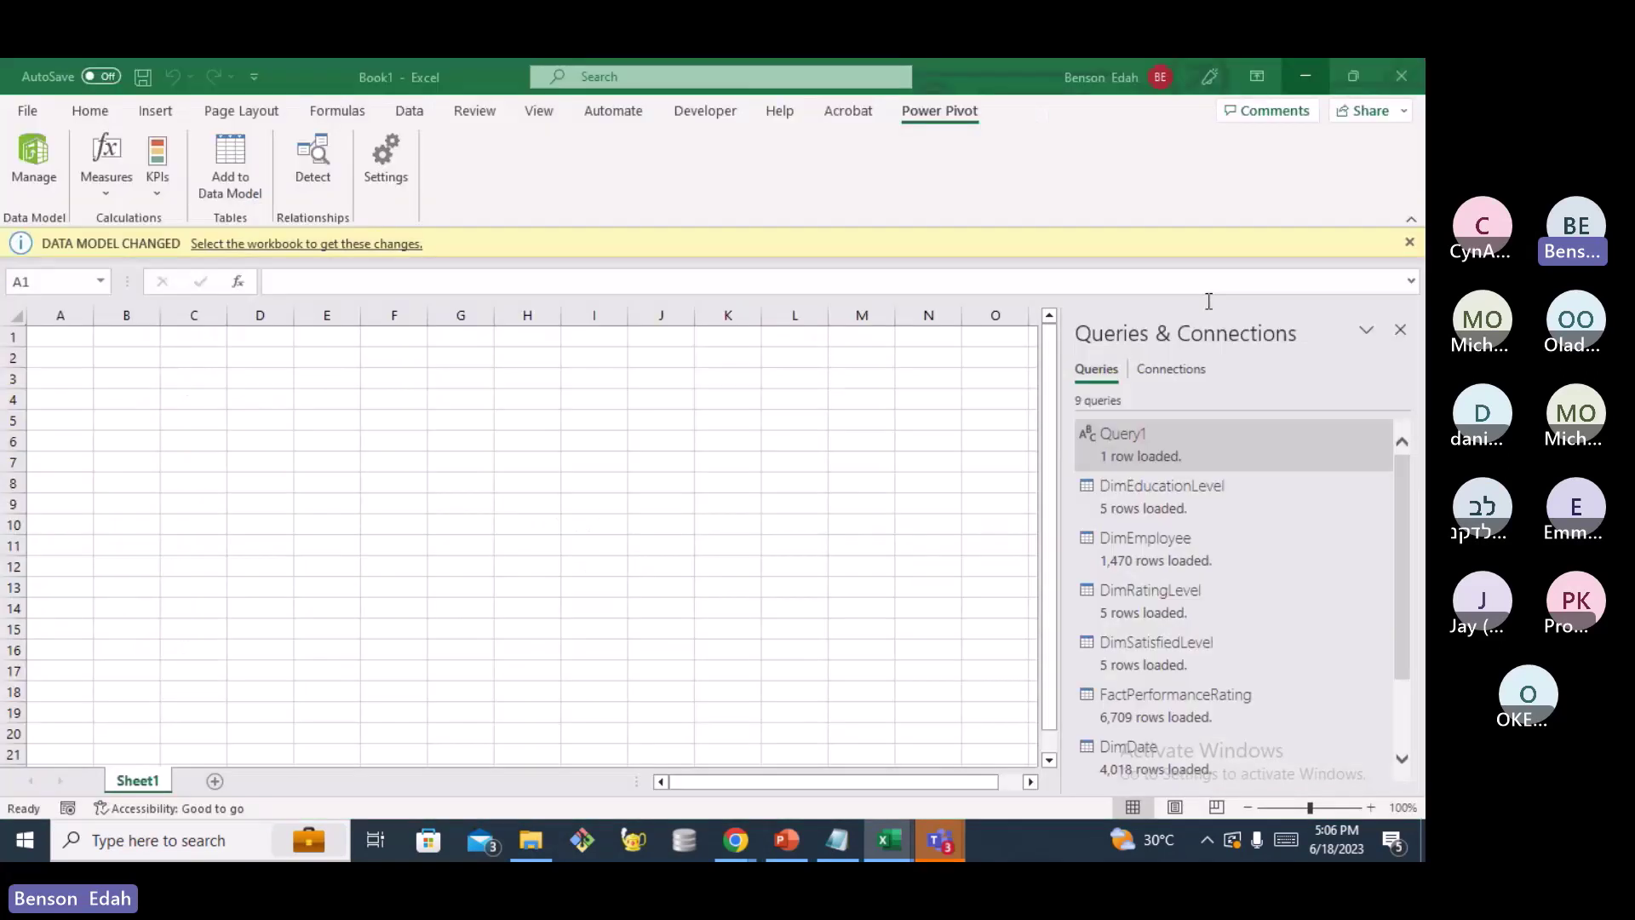
click(1209, 300)
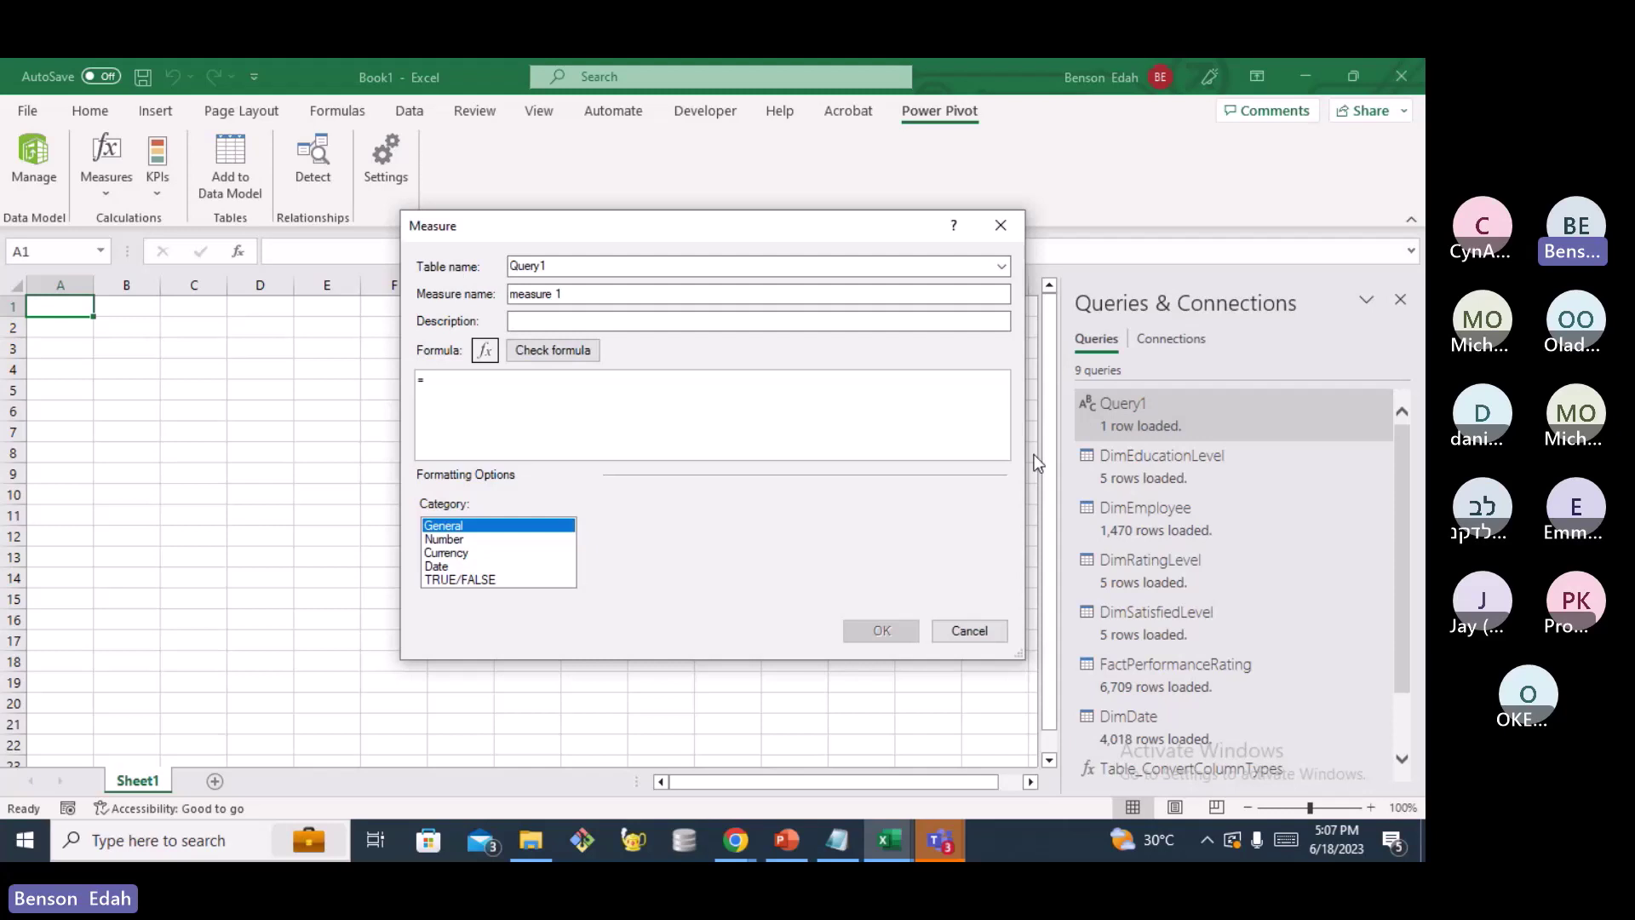
click(1003, 267)
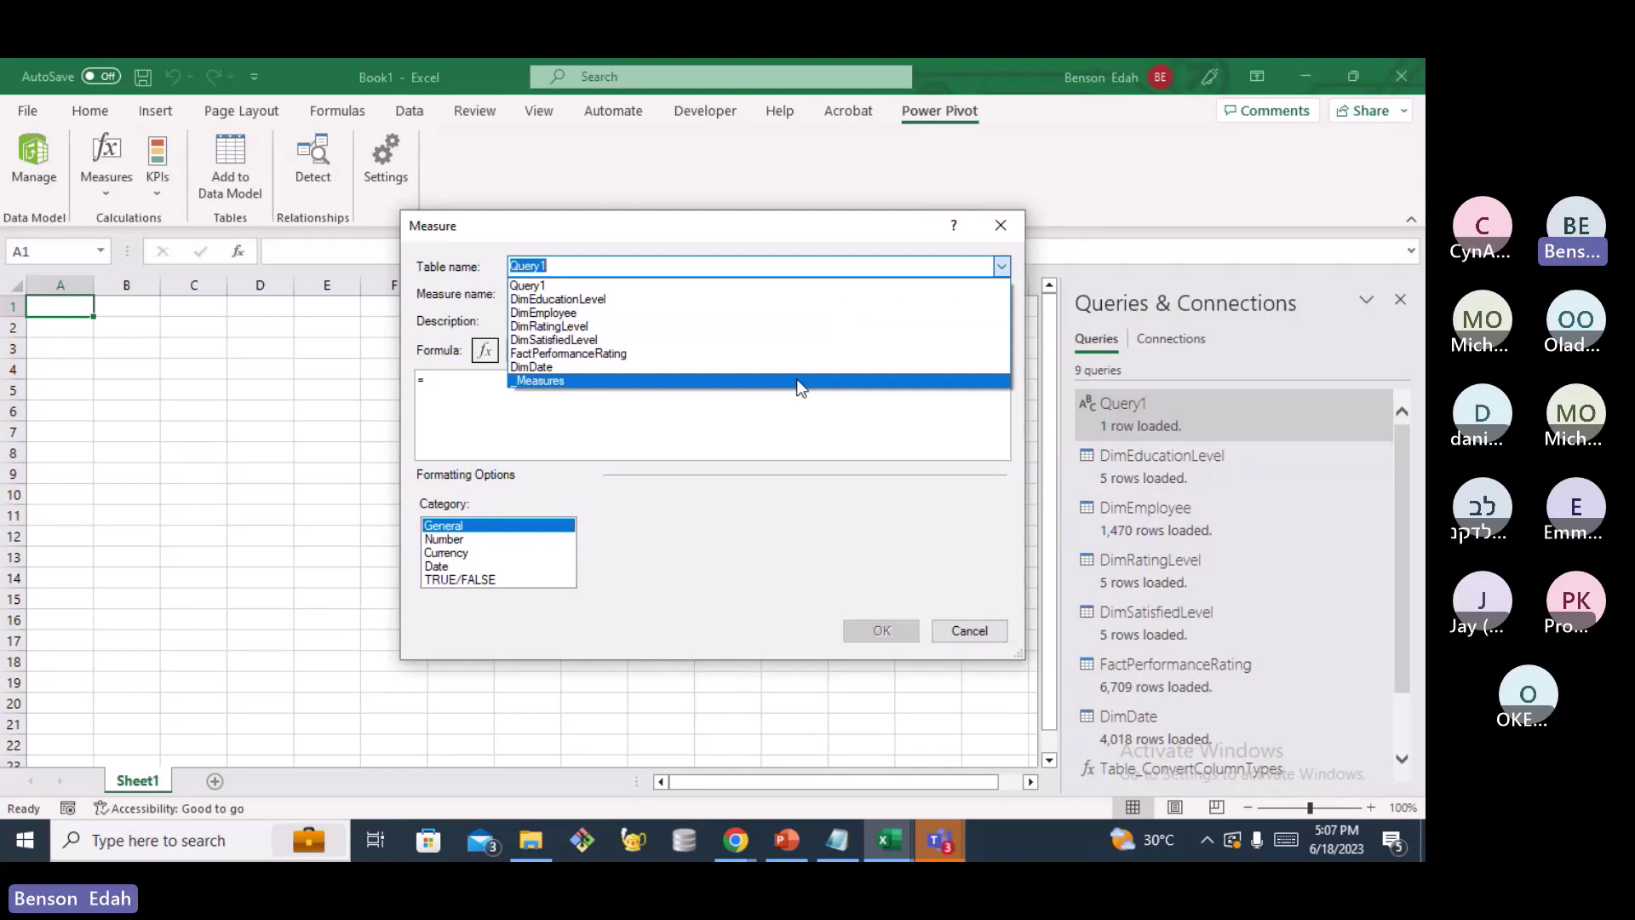
click(801, 381)
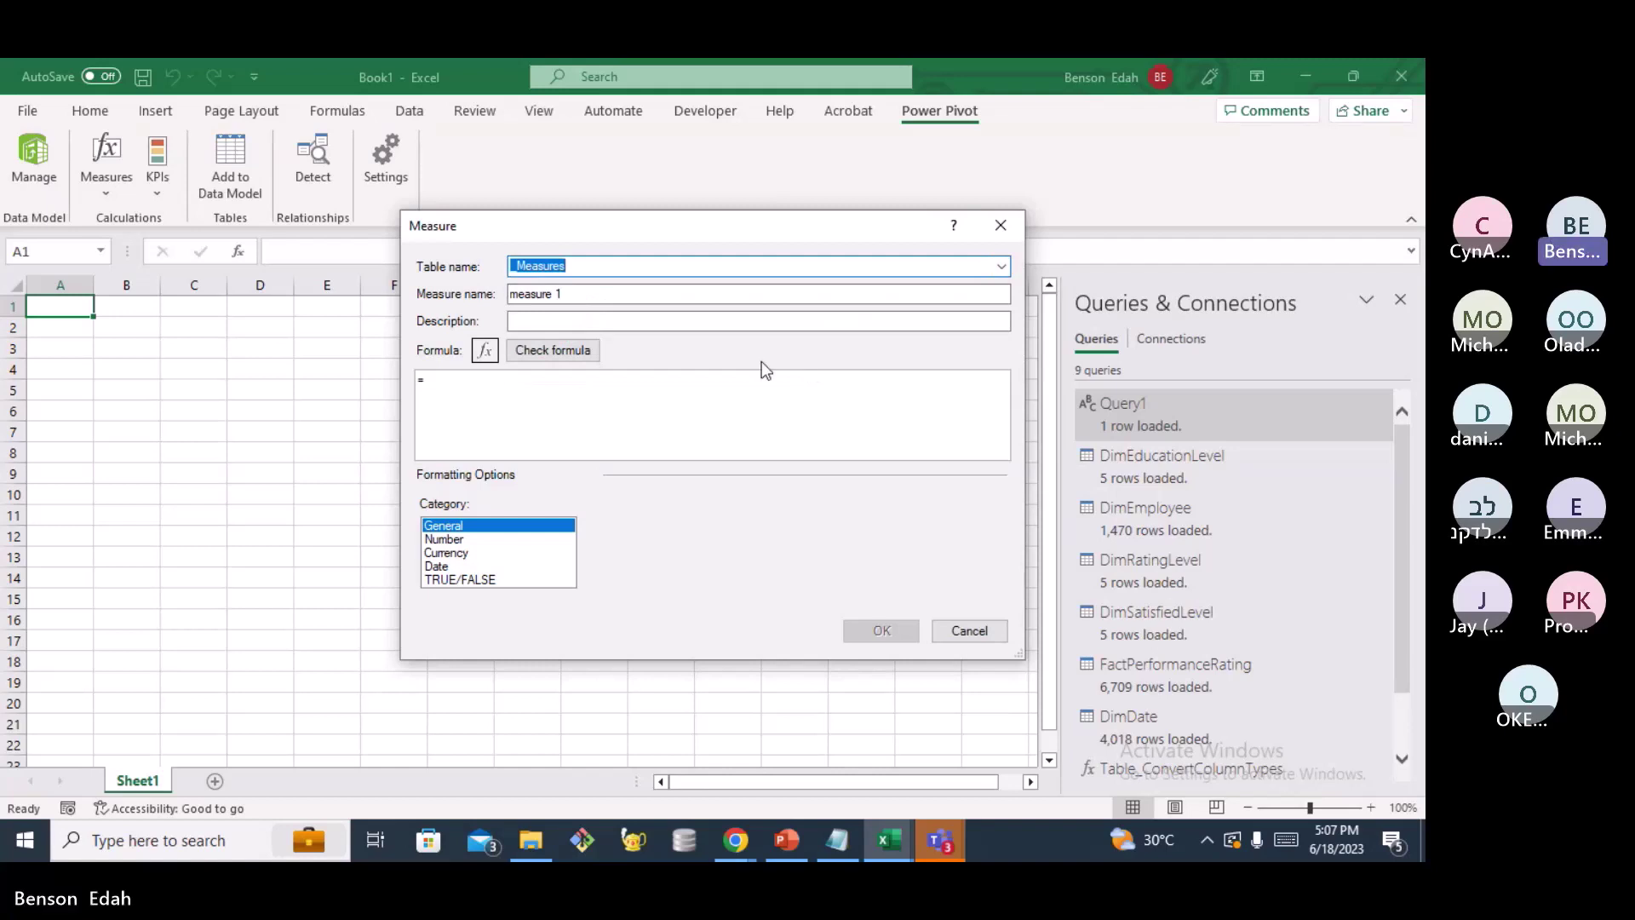
Name the measure TotalEmployees with formula =COUNT(DimEmployee[EmployeeID])
click(575, 295)
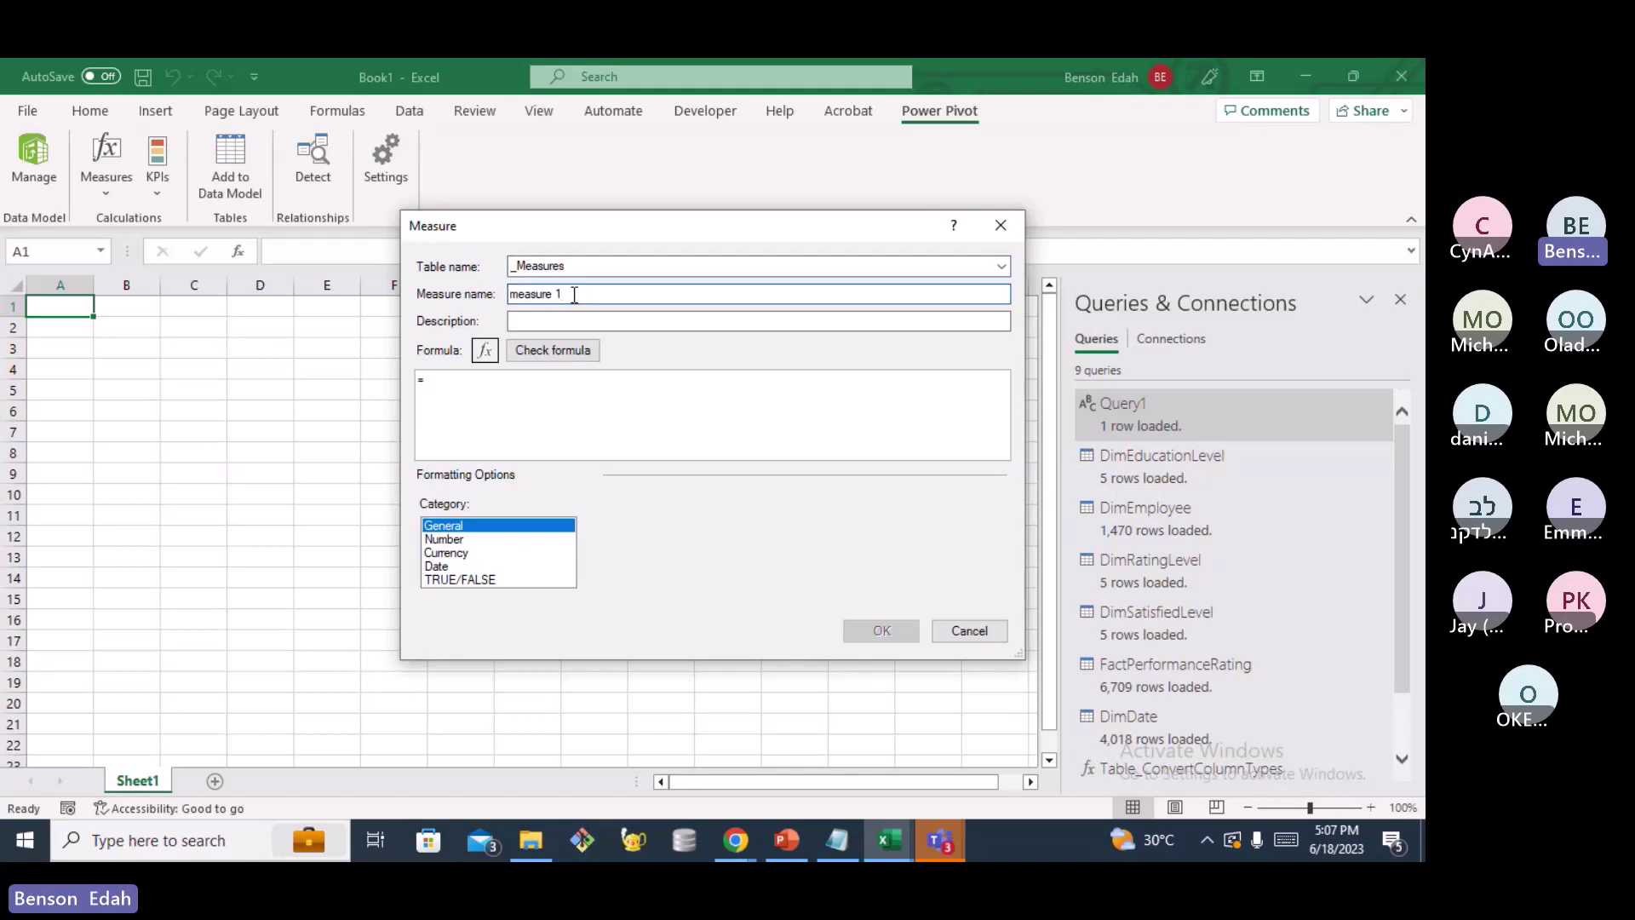
key(BackSpace)
key(BackSpace)
key(BackSpace)
key(BackSpace)
key(BackSpace)
key(BackSpace)
key(BackSpace)
key(BackSpace)
key(BackSpace)
text(Tota)
text(l)
text(E)
text(mployees)
text(COU)
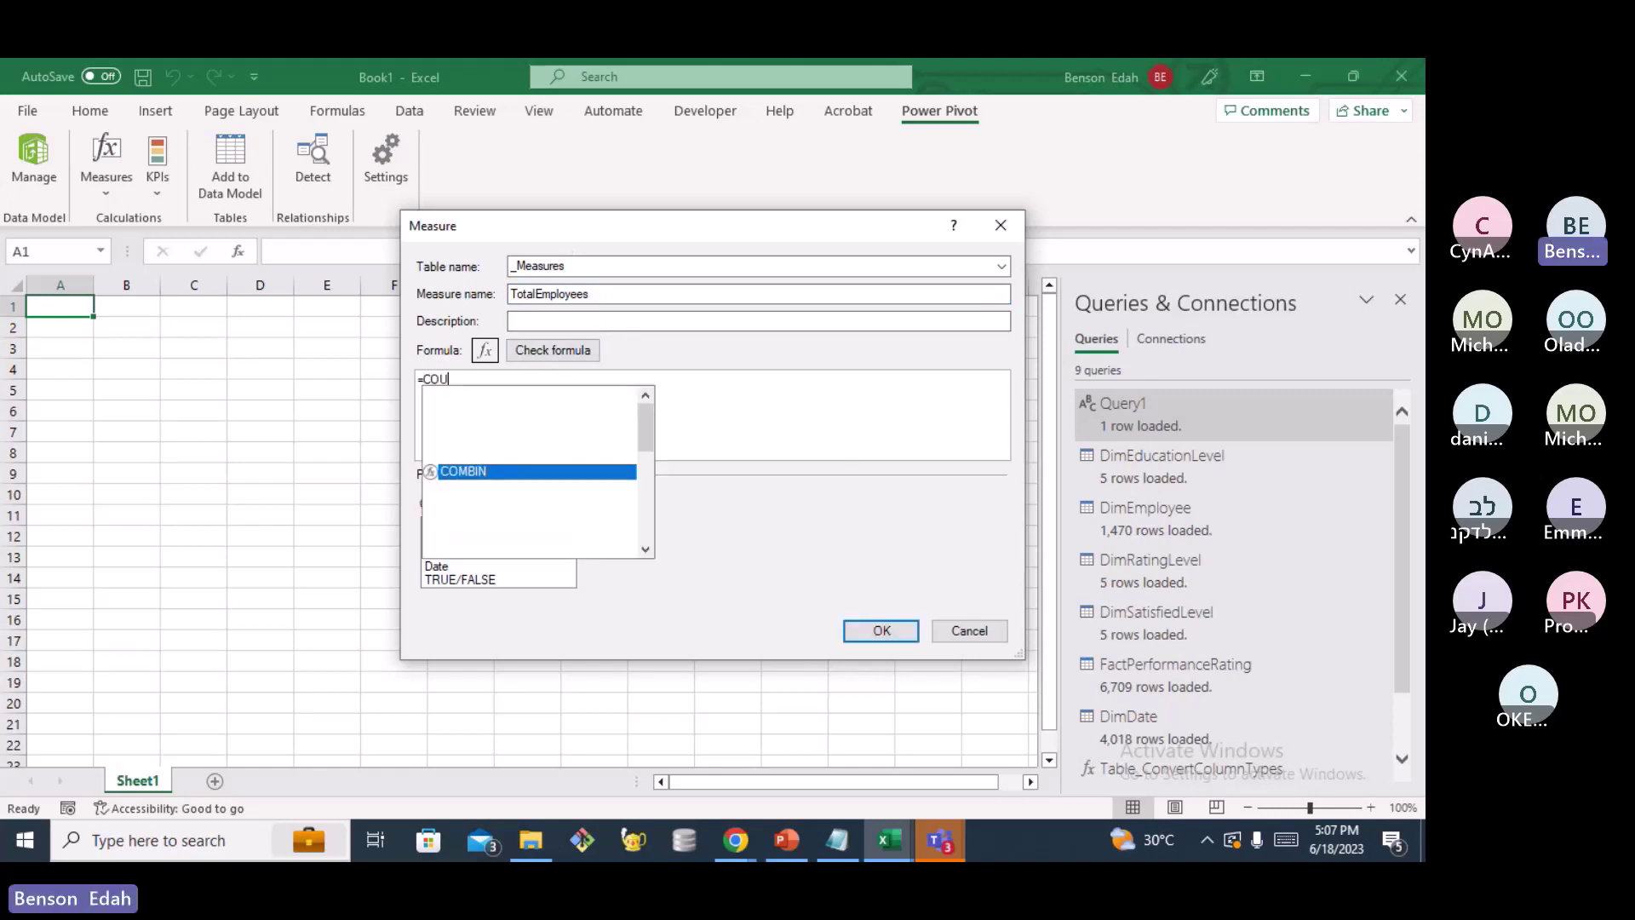
text(NT)
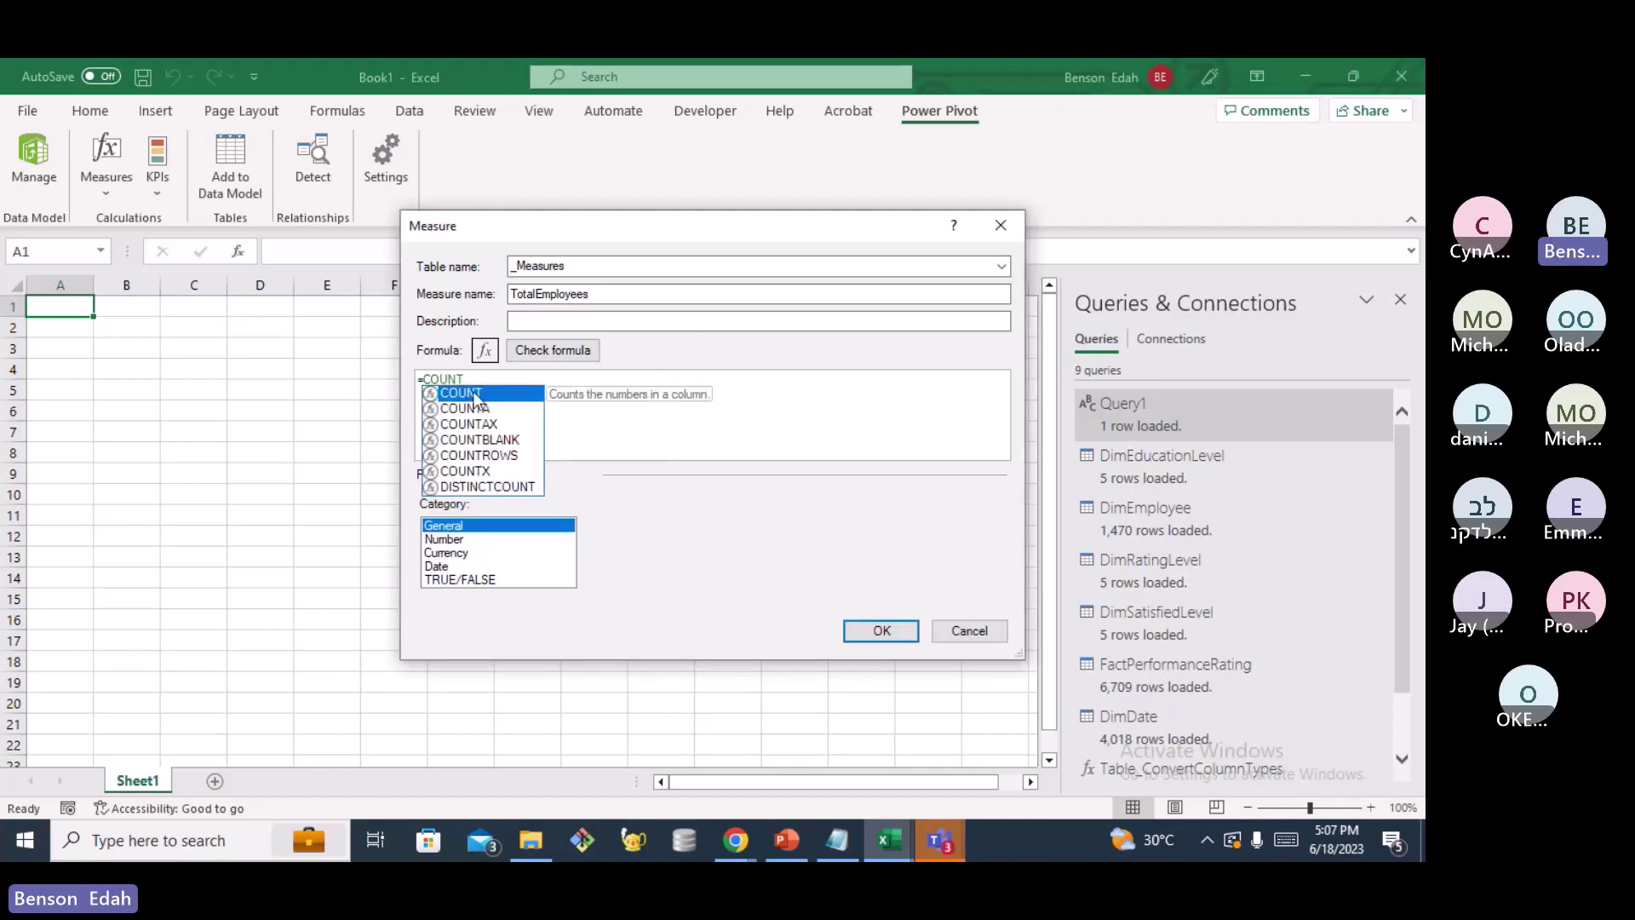
text(()
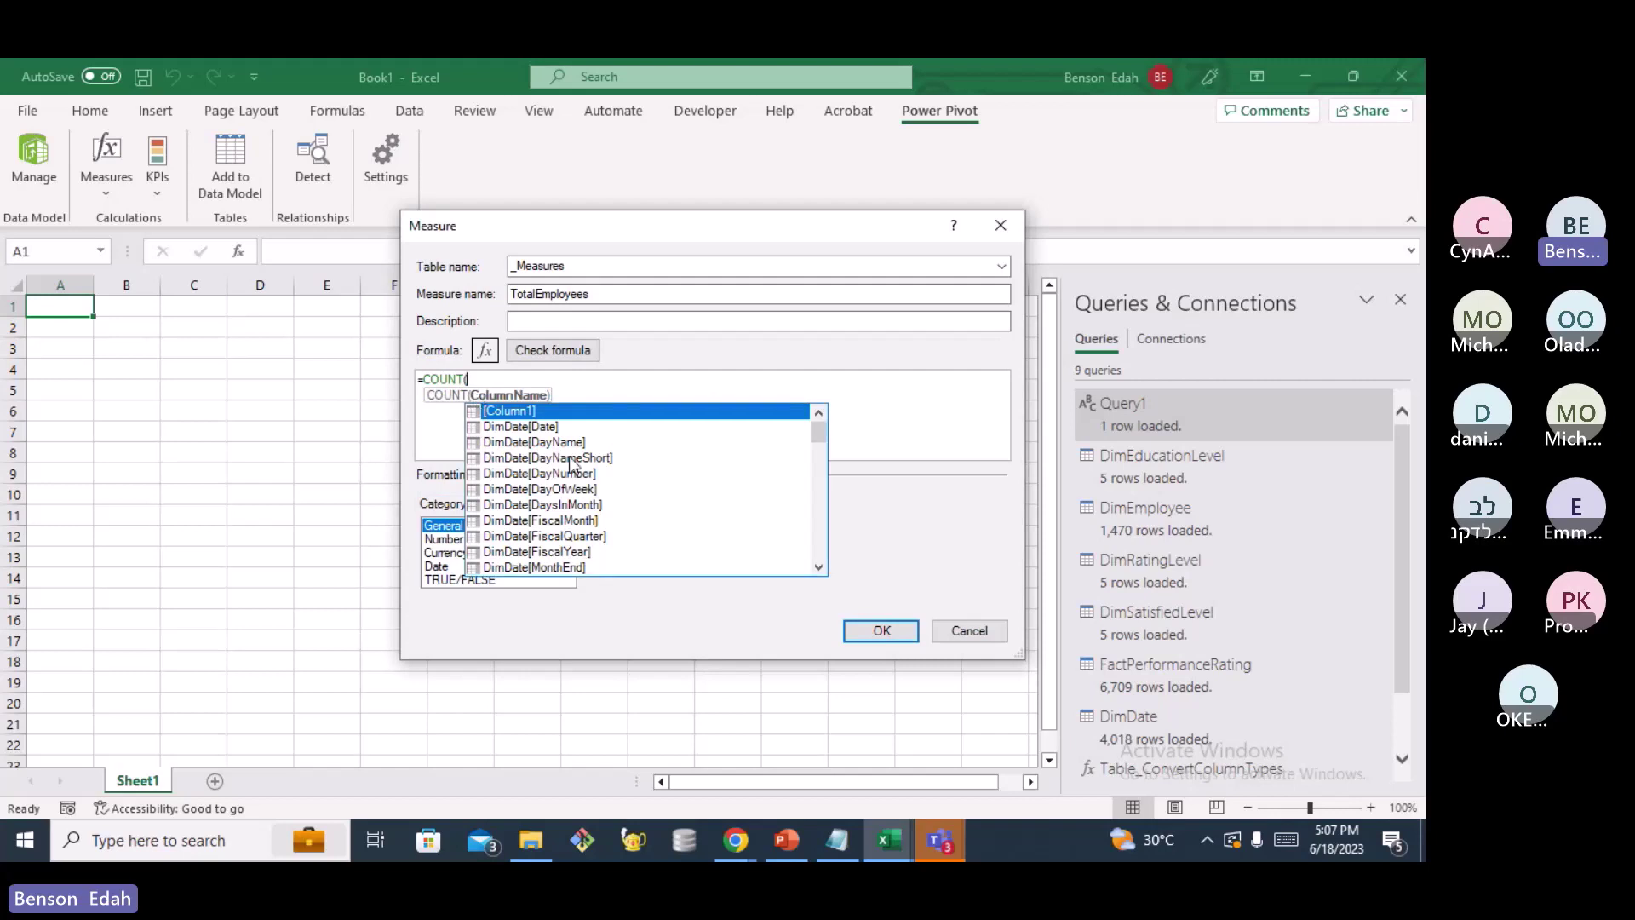
scroll(571, 464, down, 10)
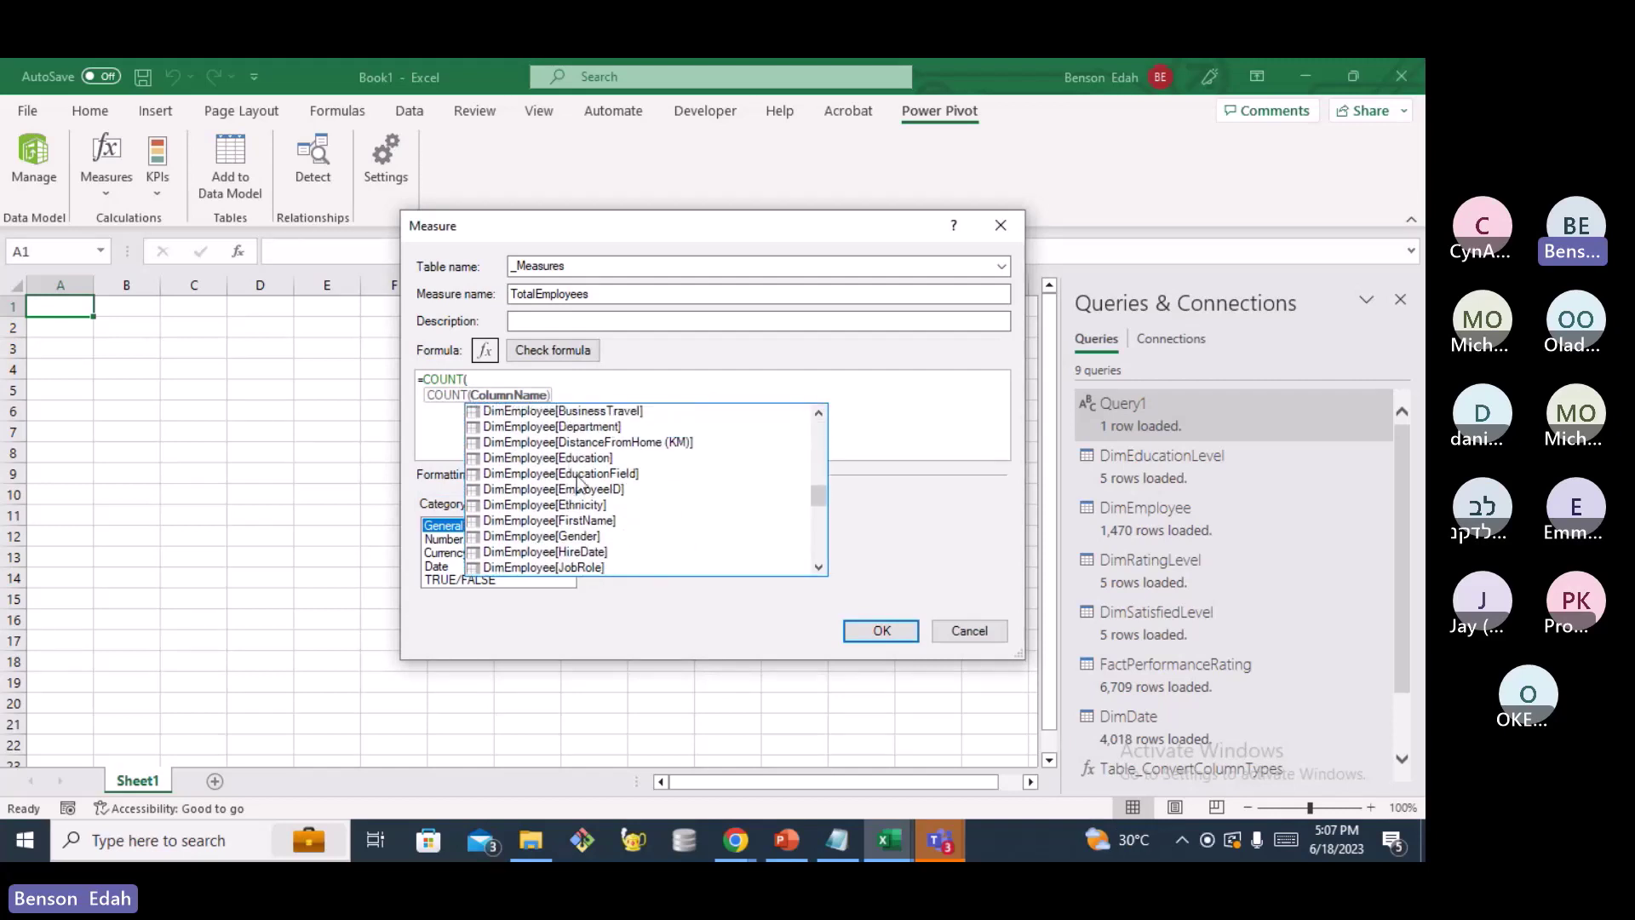
click(570, 492)
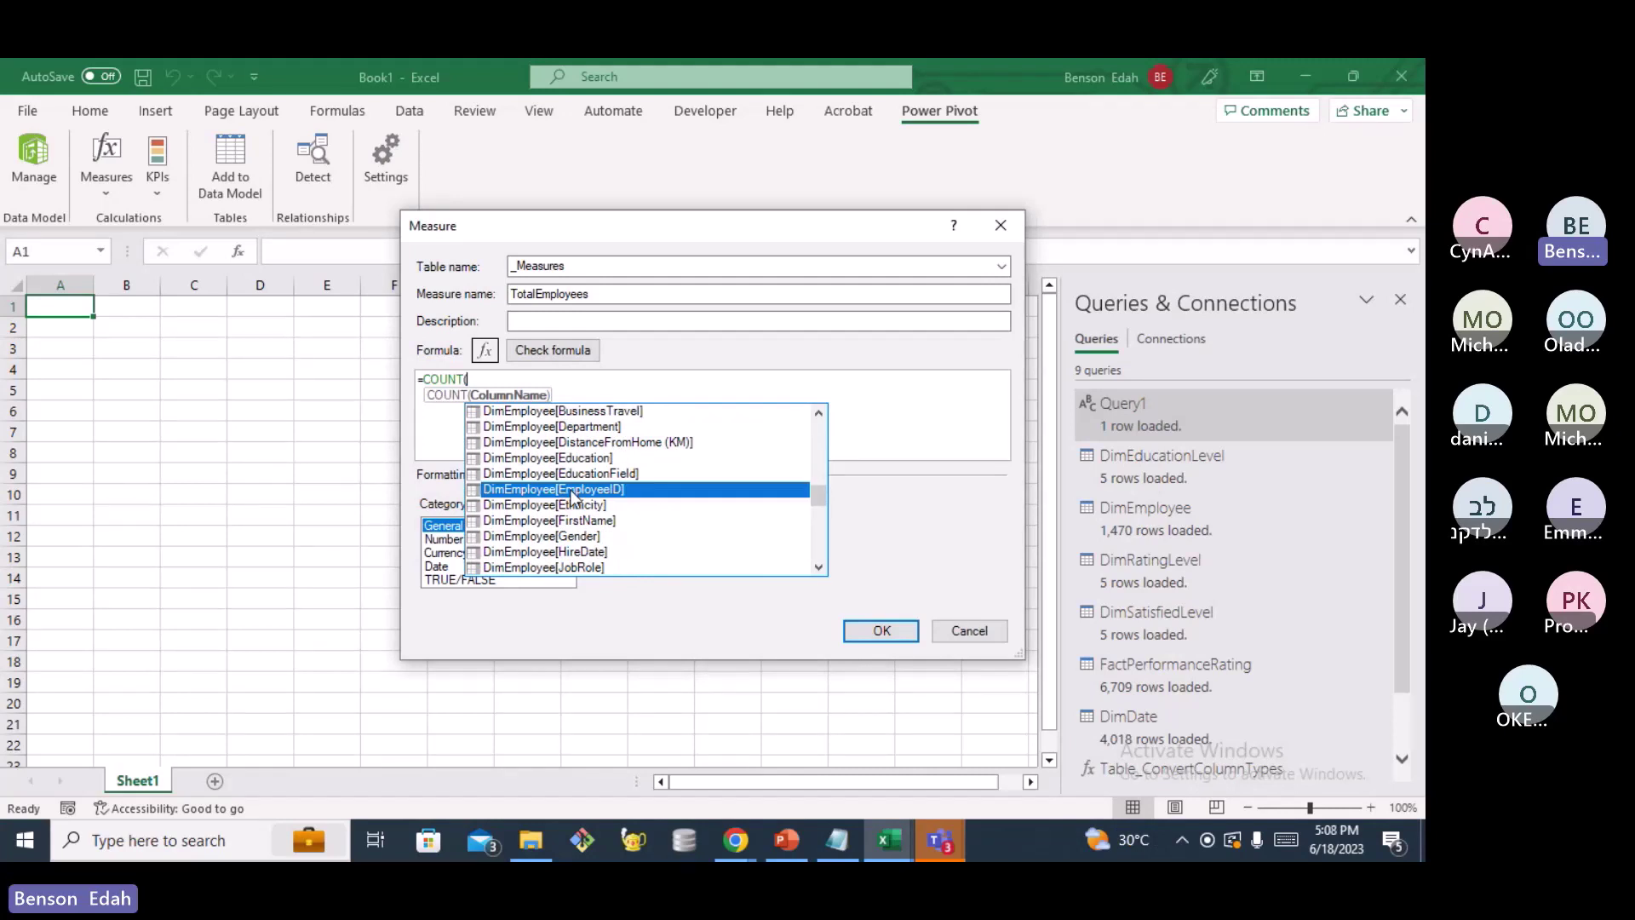
double_click(572, 491)
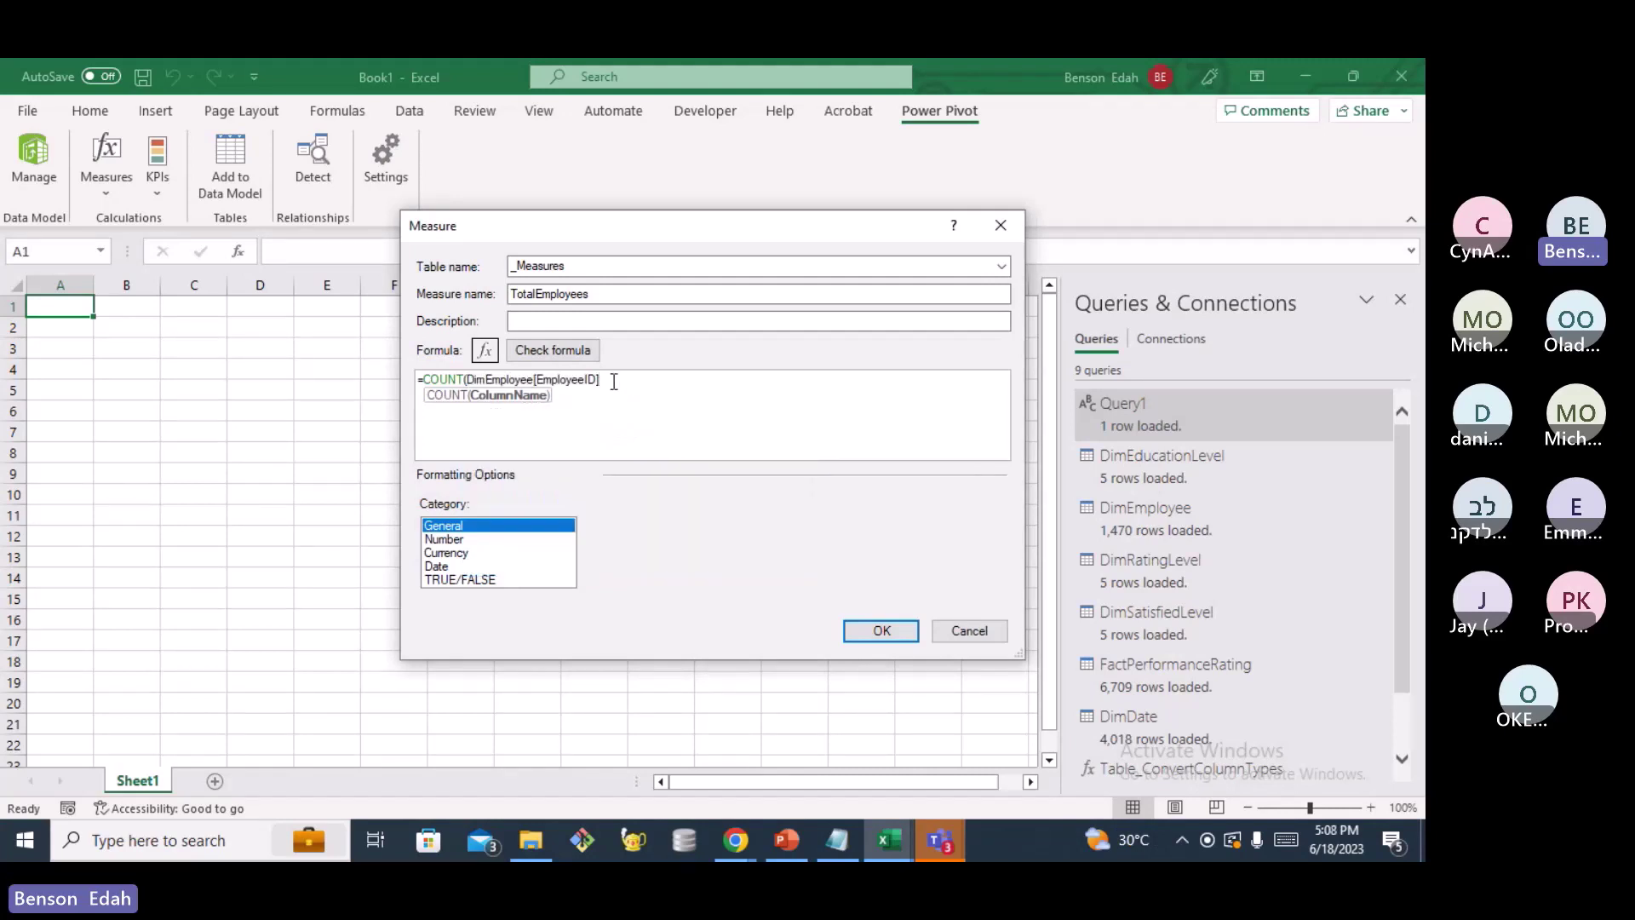
text())
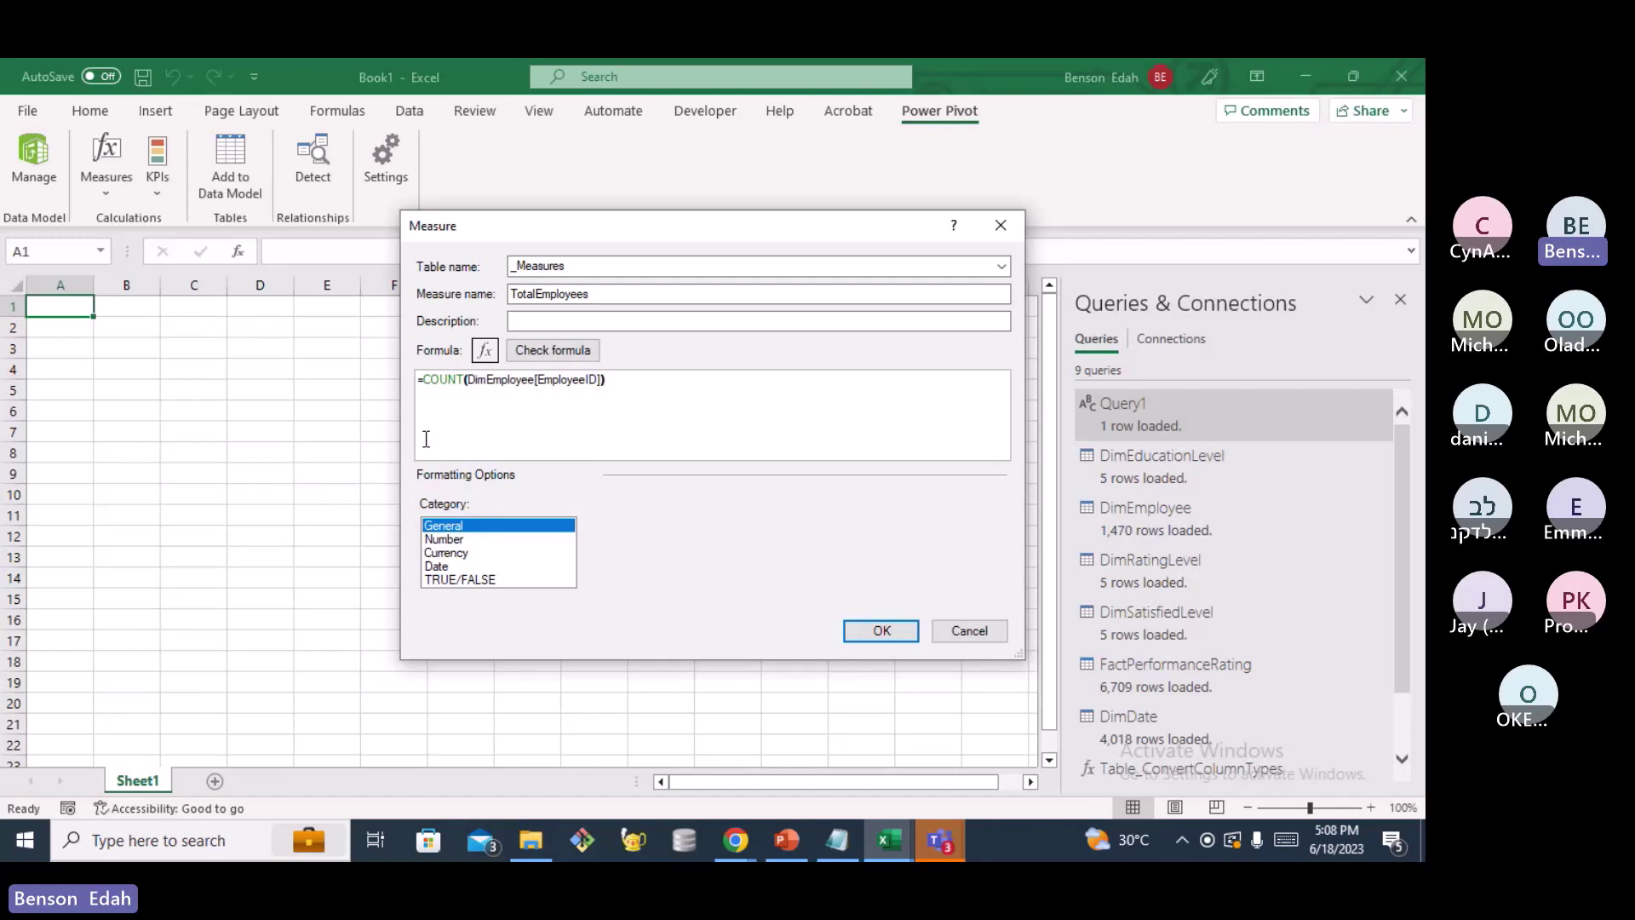
Verify the formula and save the measure formatted as Number, Whole Number with 0 decimals
click(541, 356)
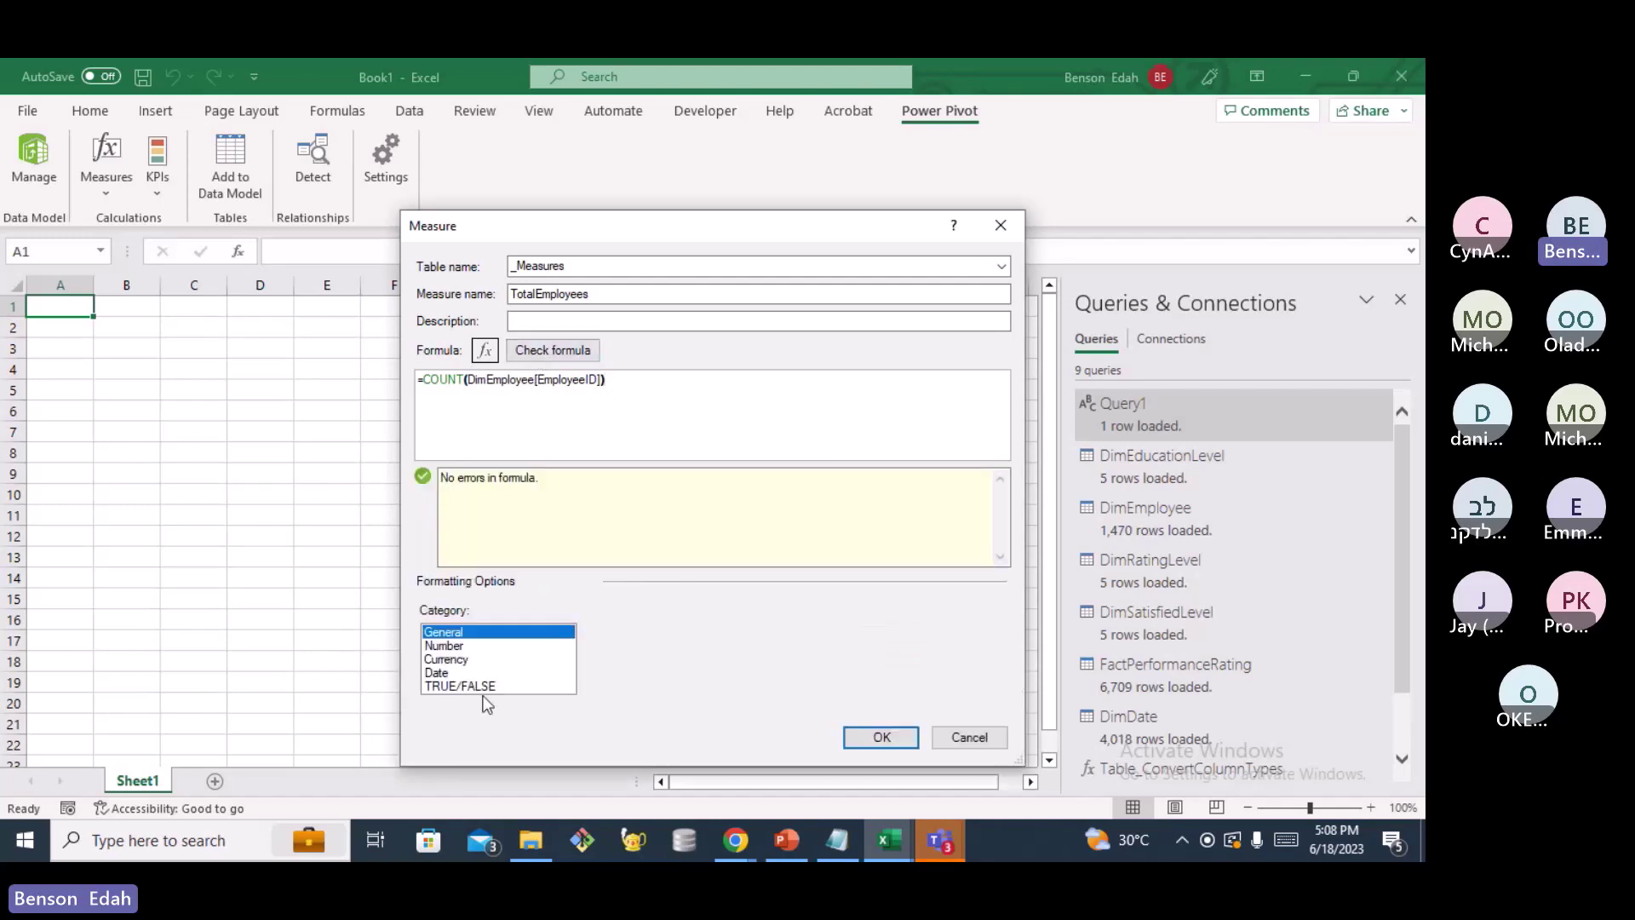
click(444, 646)
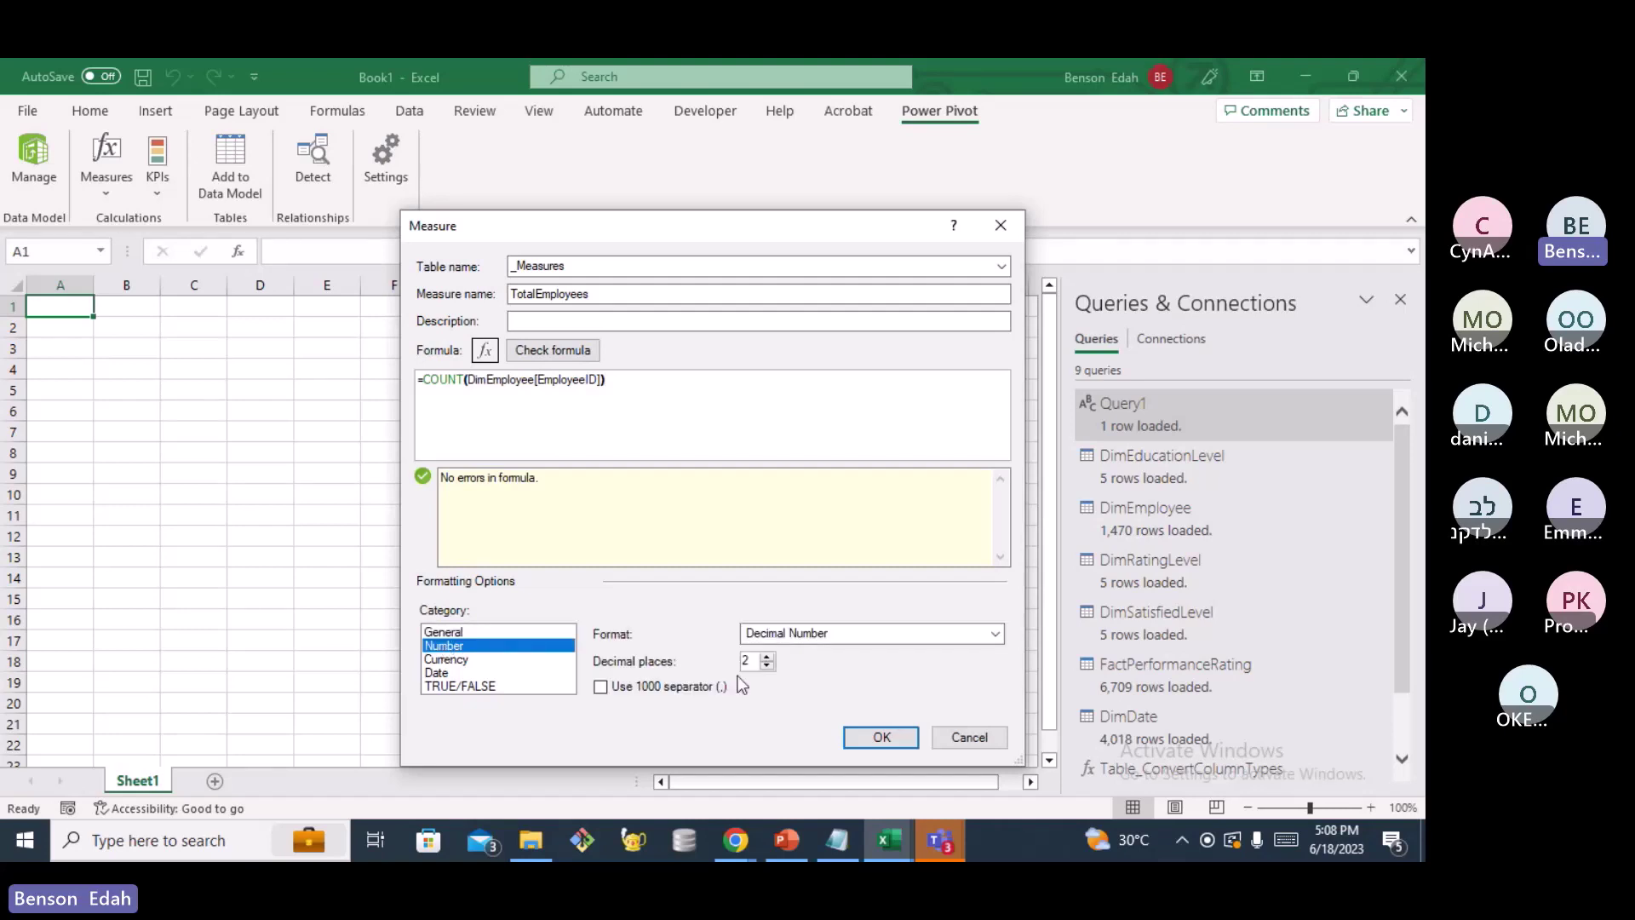
double_click(766, 667)
click(962, 636)
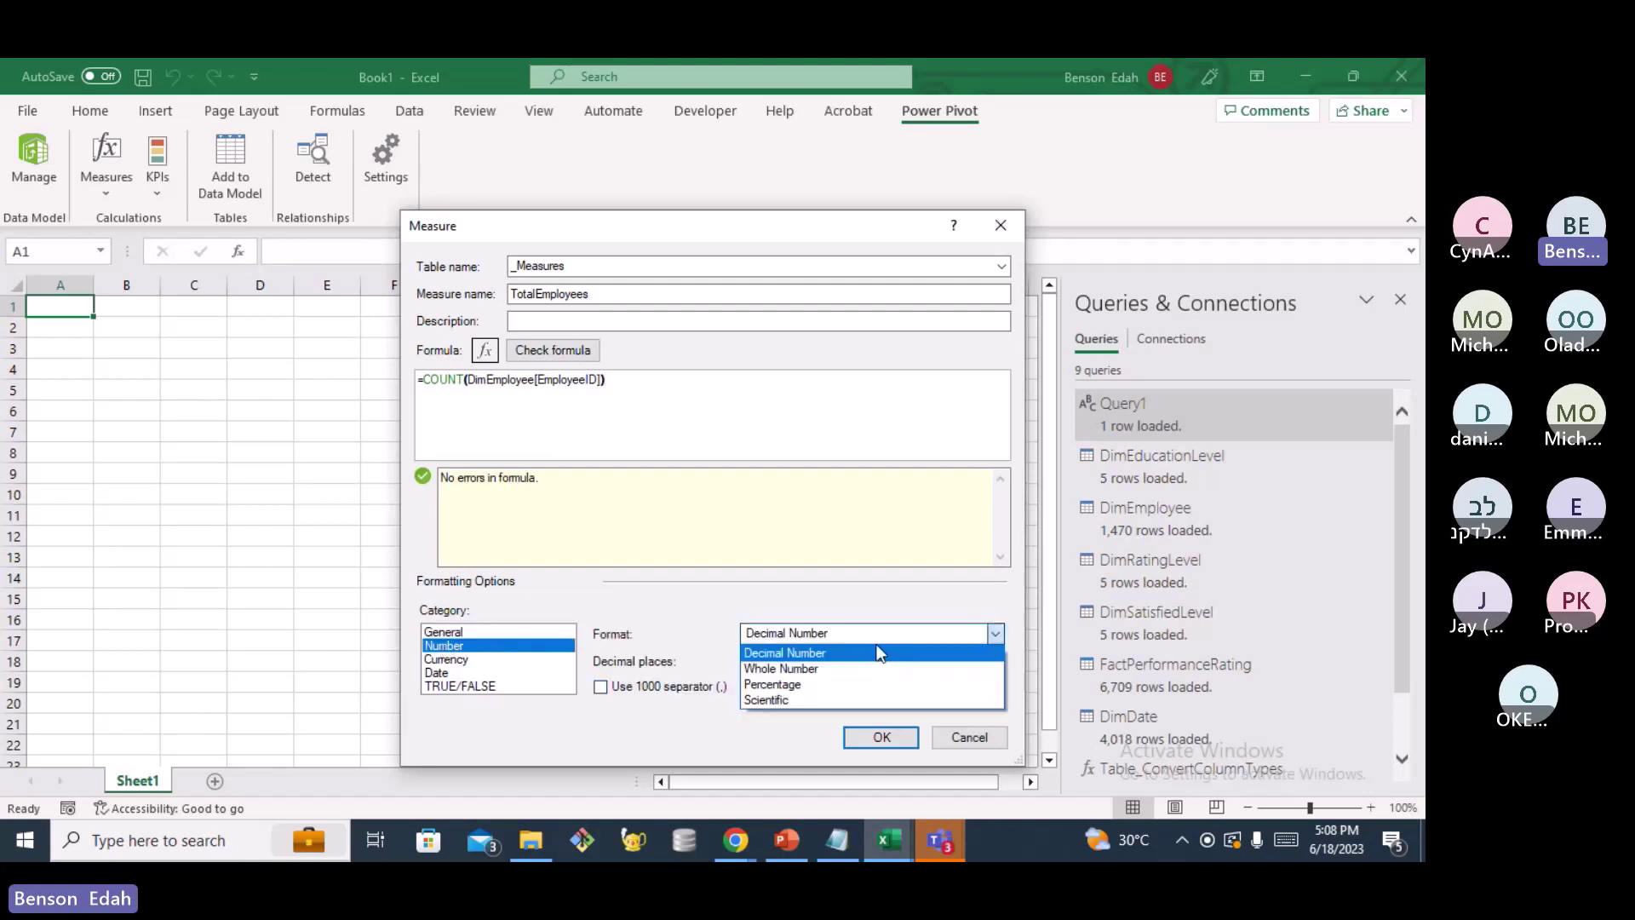
click(785, 669)
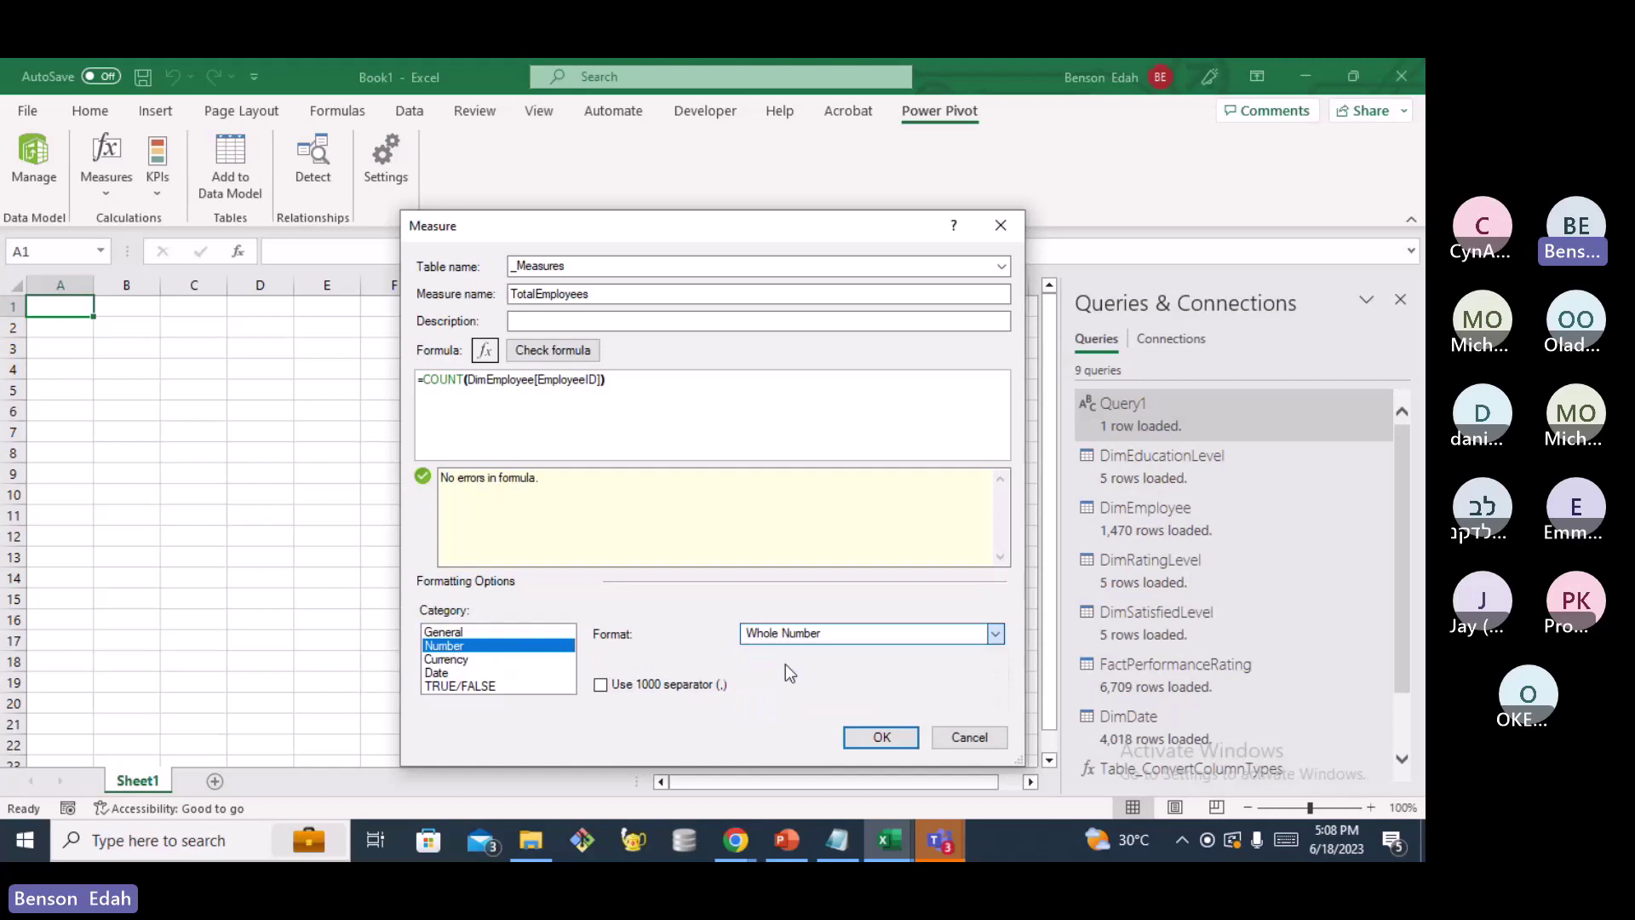
click(881, 737)
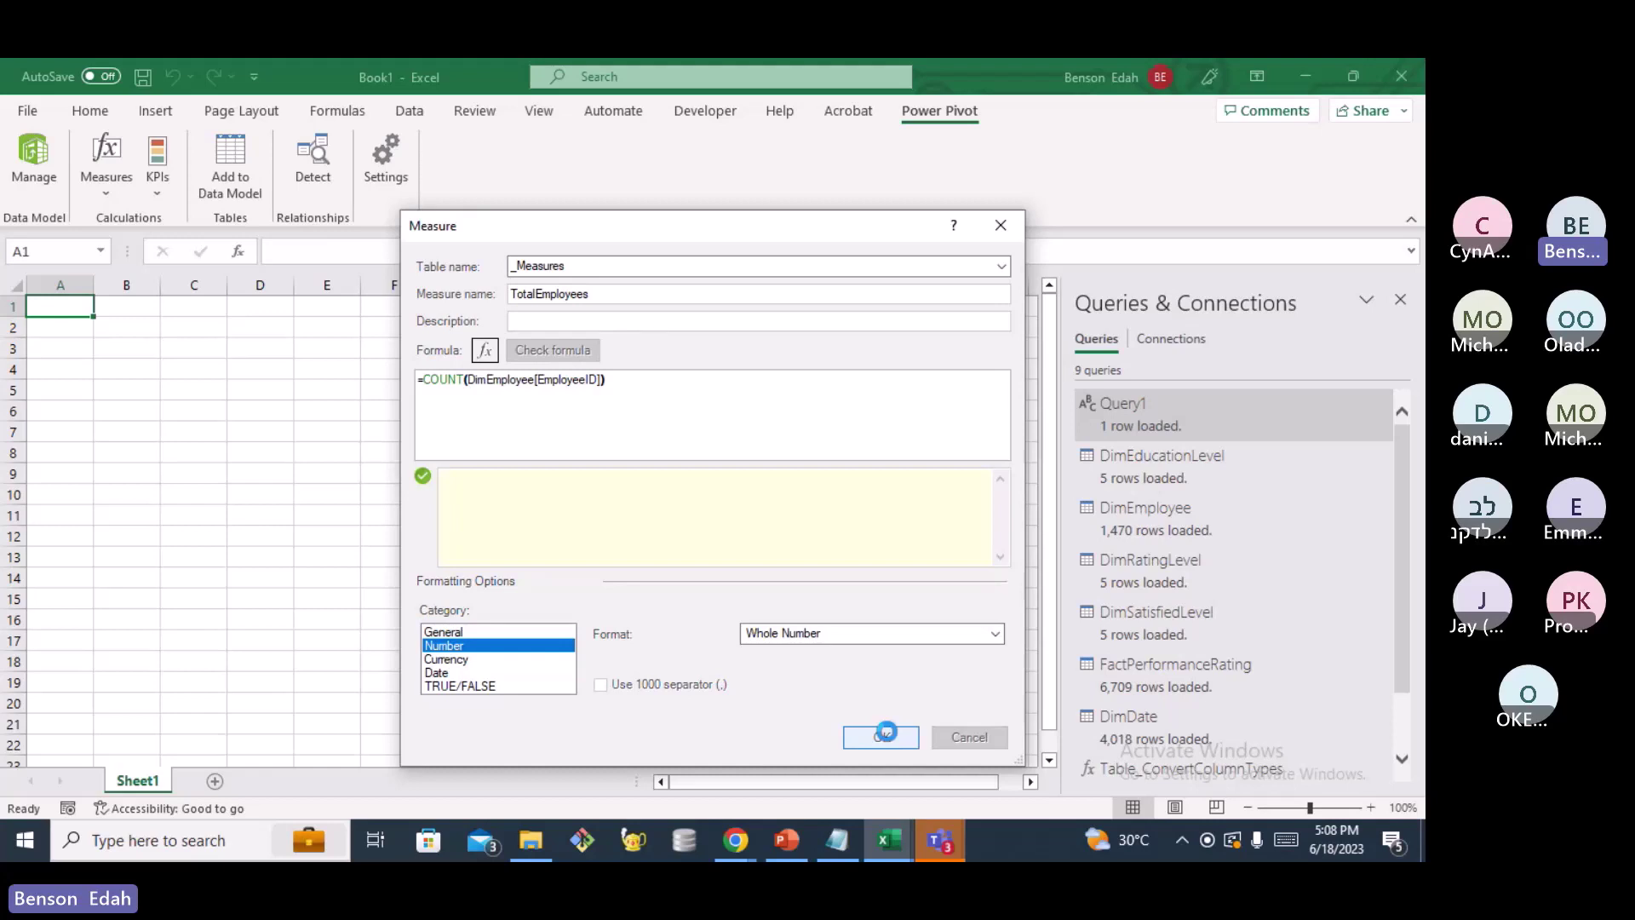
Insert a PivotTable from the Data Model on a new worksheet
click(154, 112)
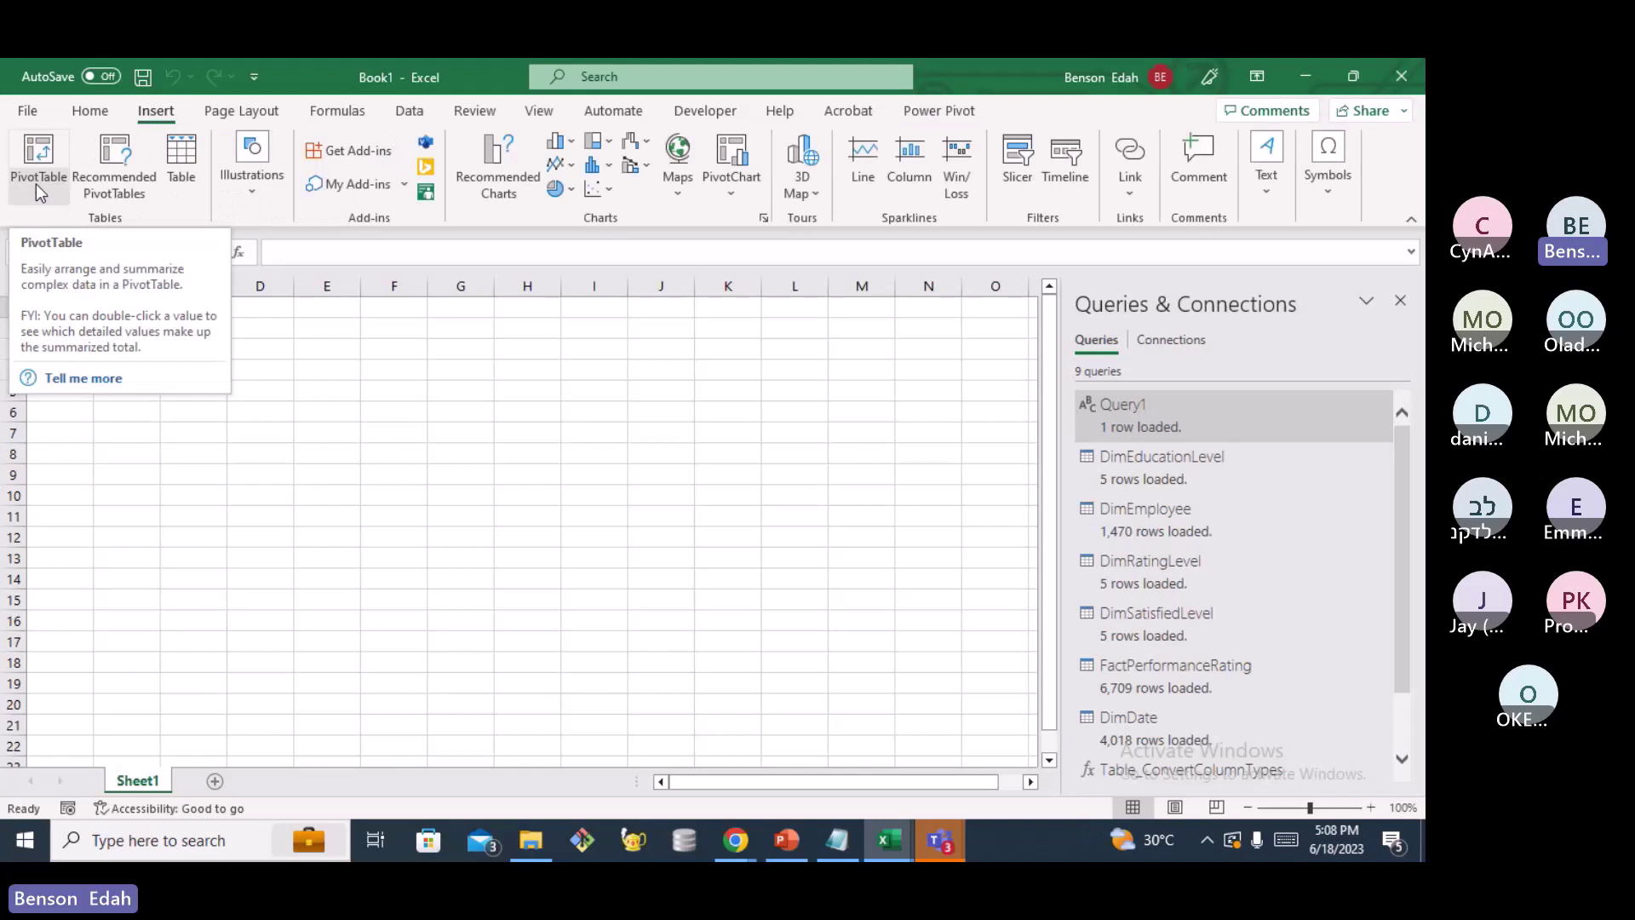
click(36, 182)
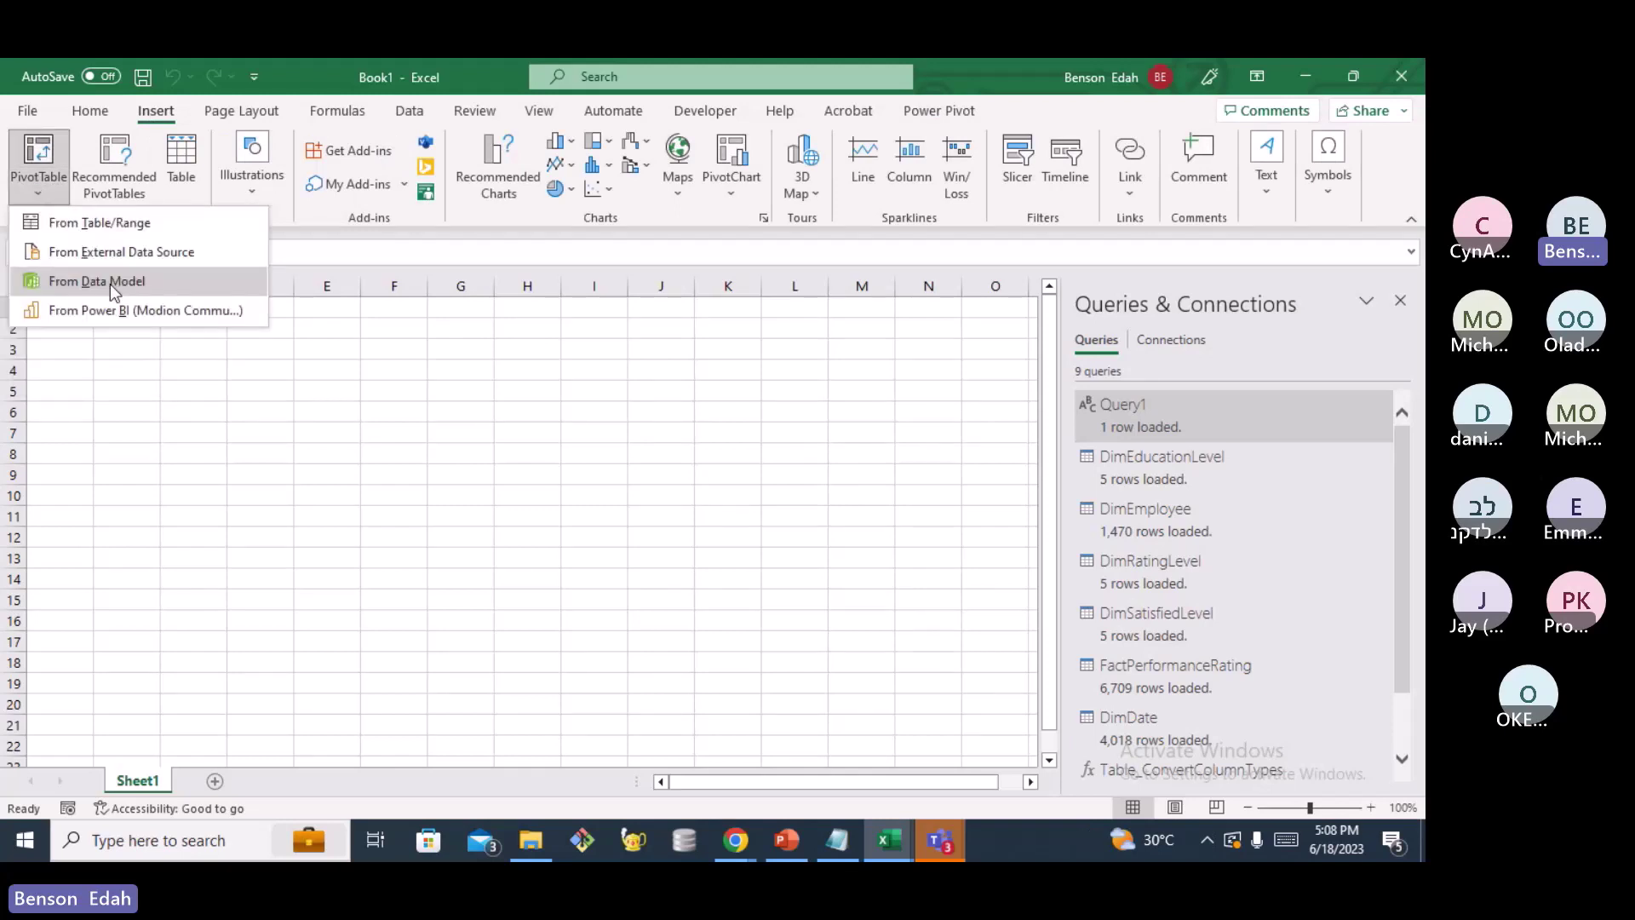
click(110, 284)
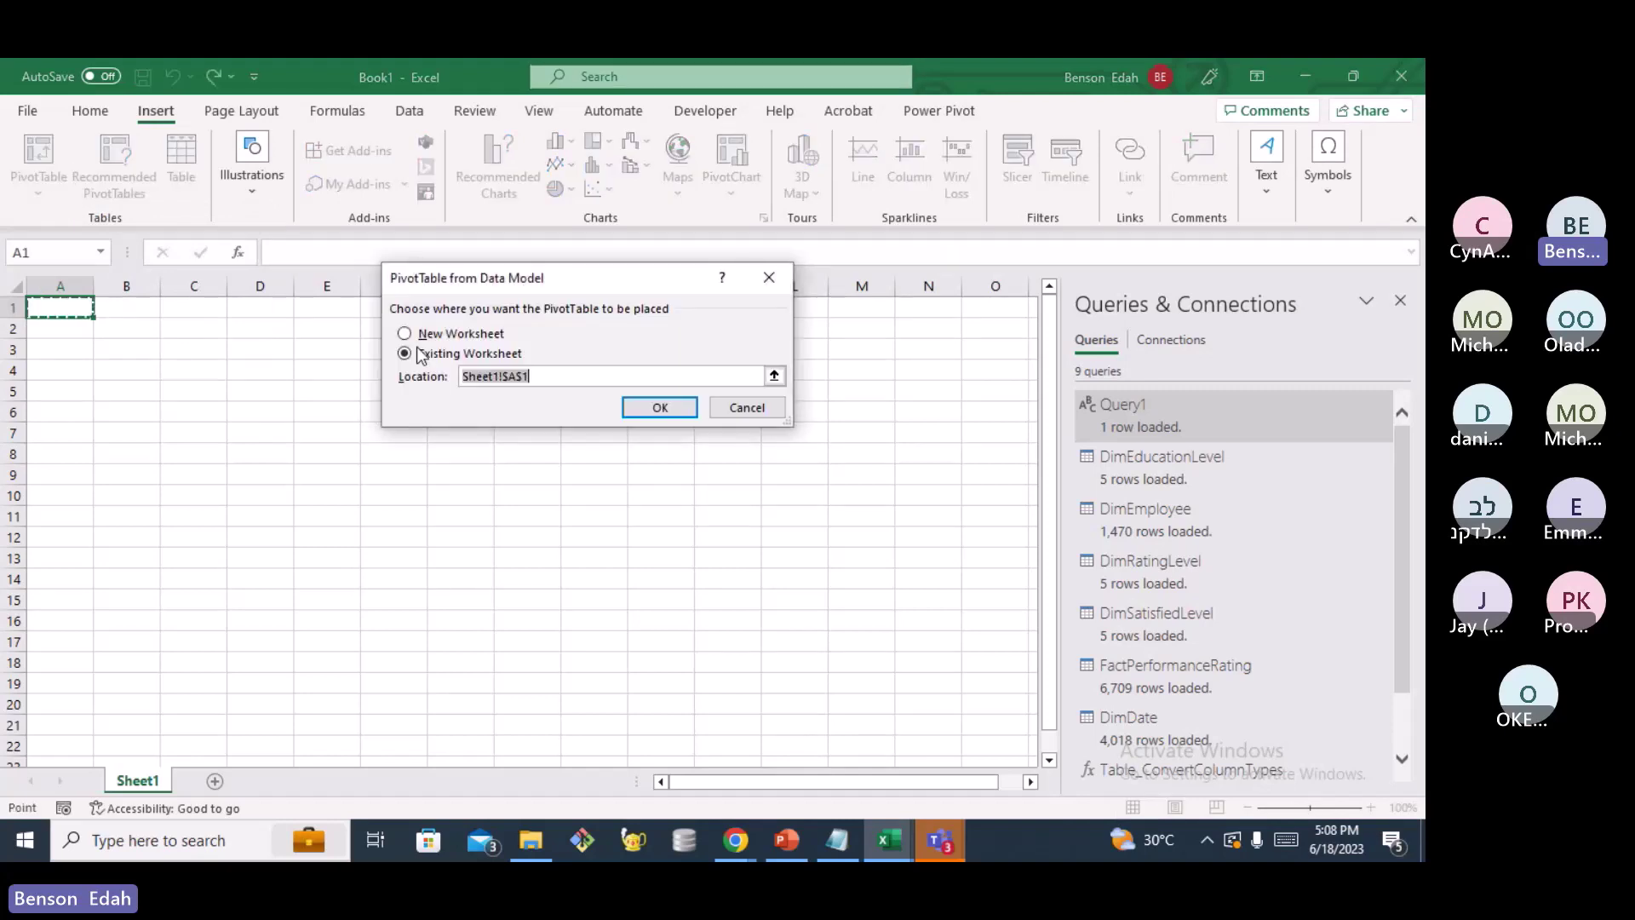
click(407, 334)
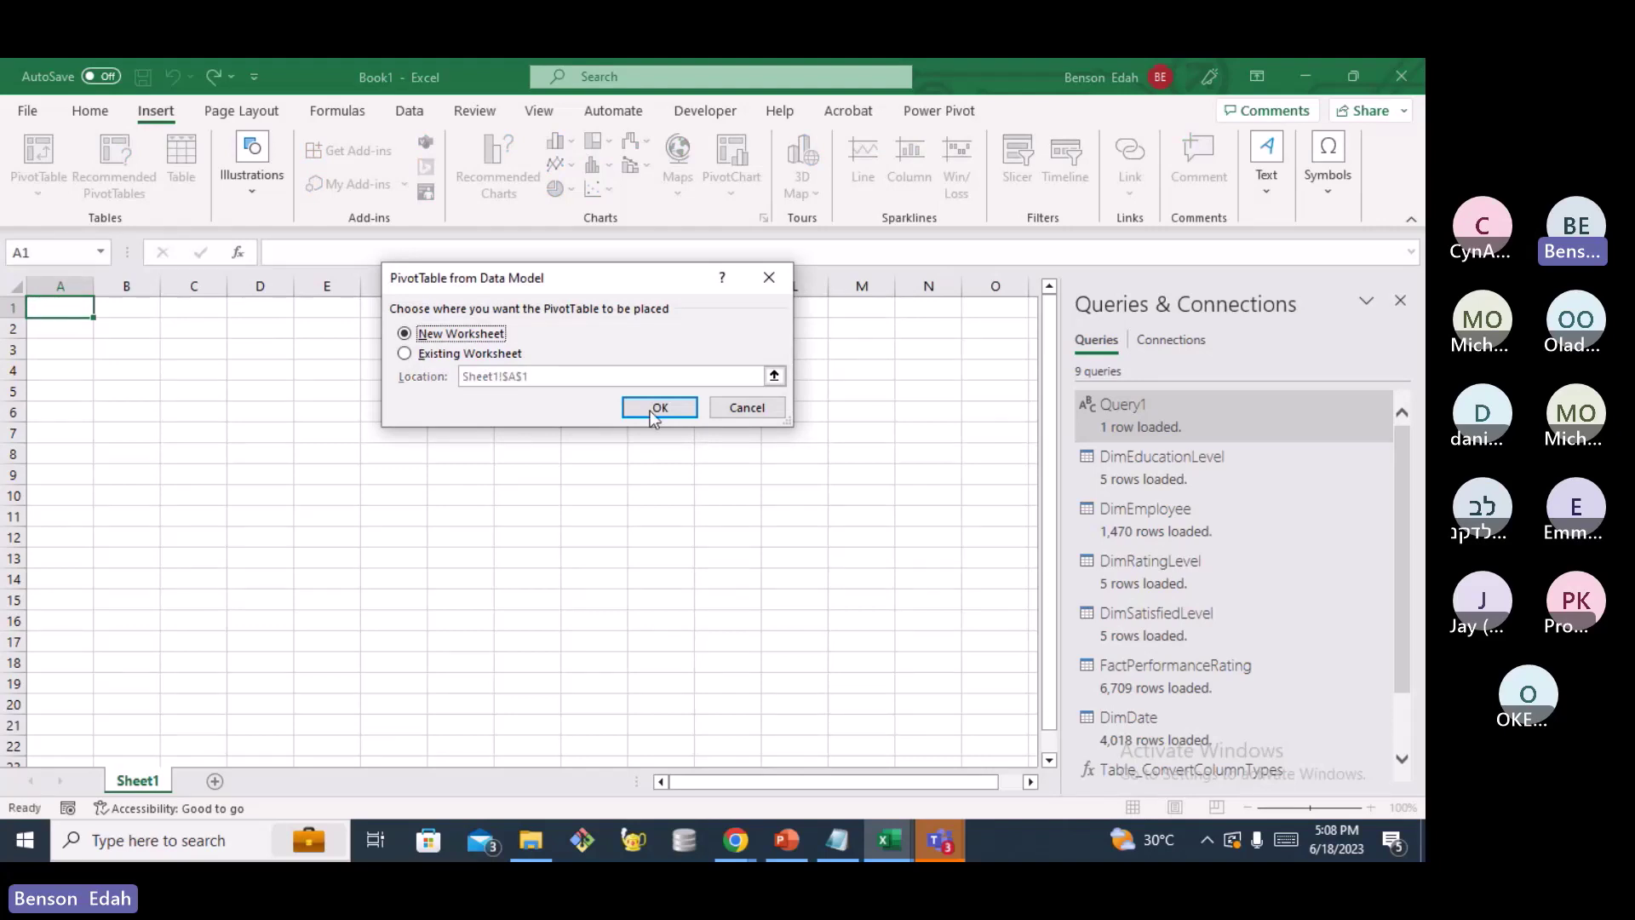
click(657, 408)
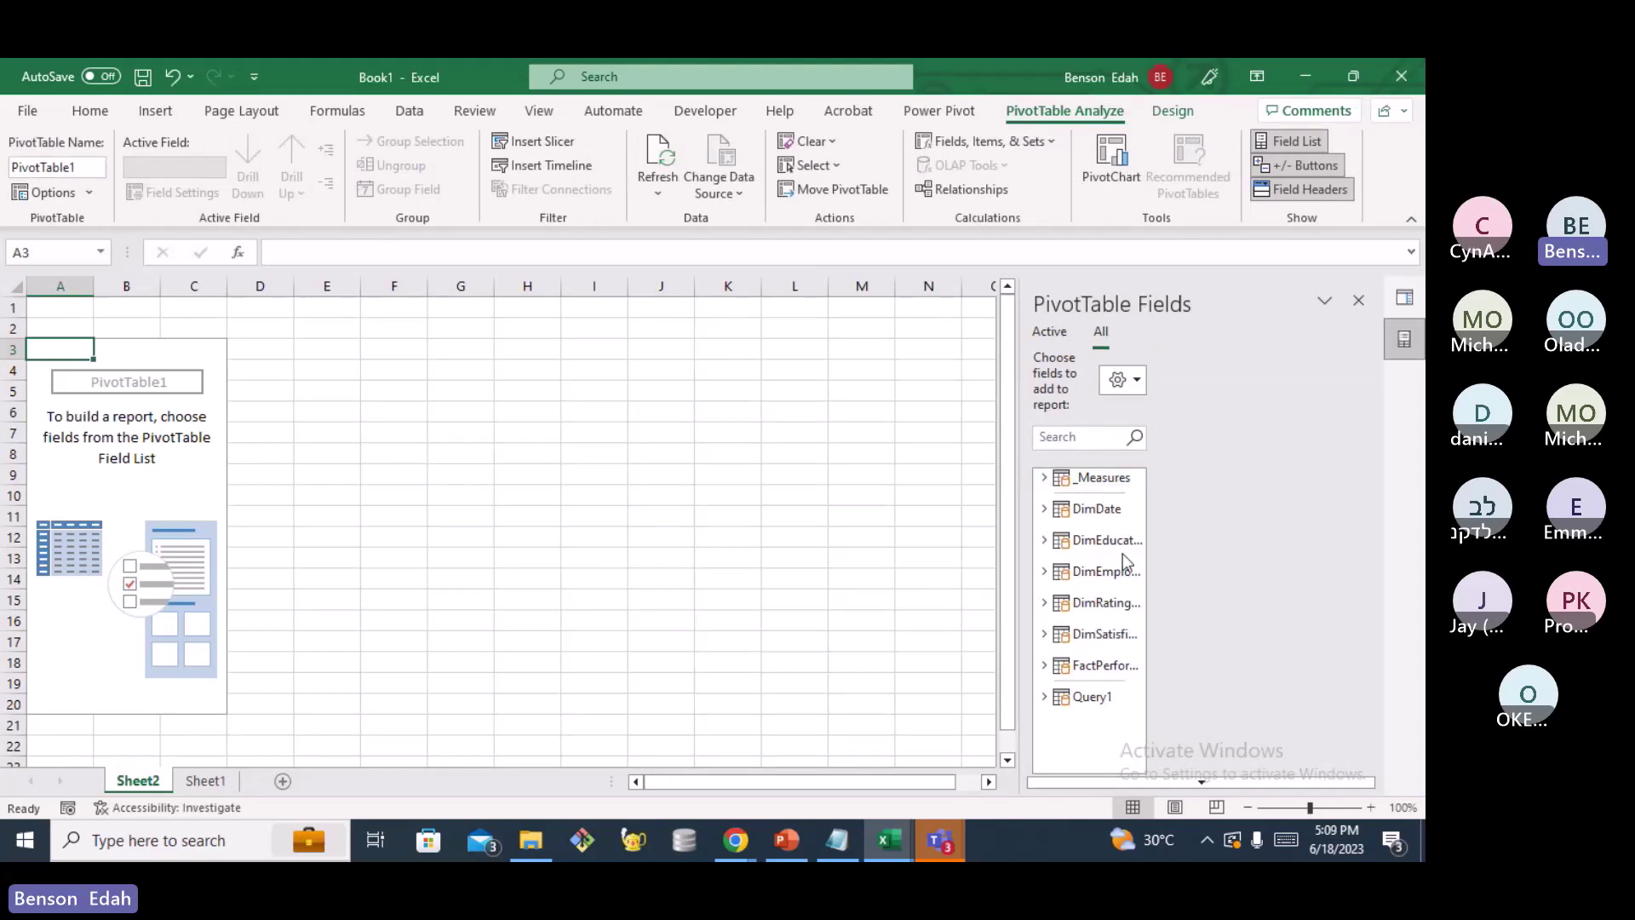
Add the _Measures TotalEmployees measure to the PivotTable, showing 1470
click(1045, 477)
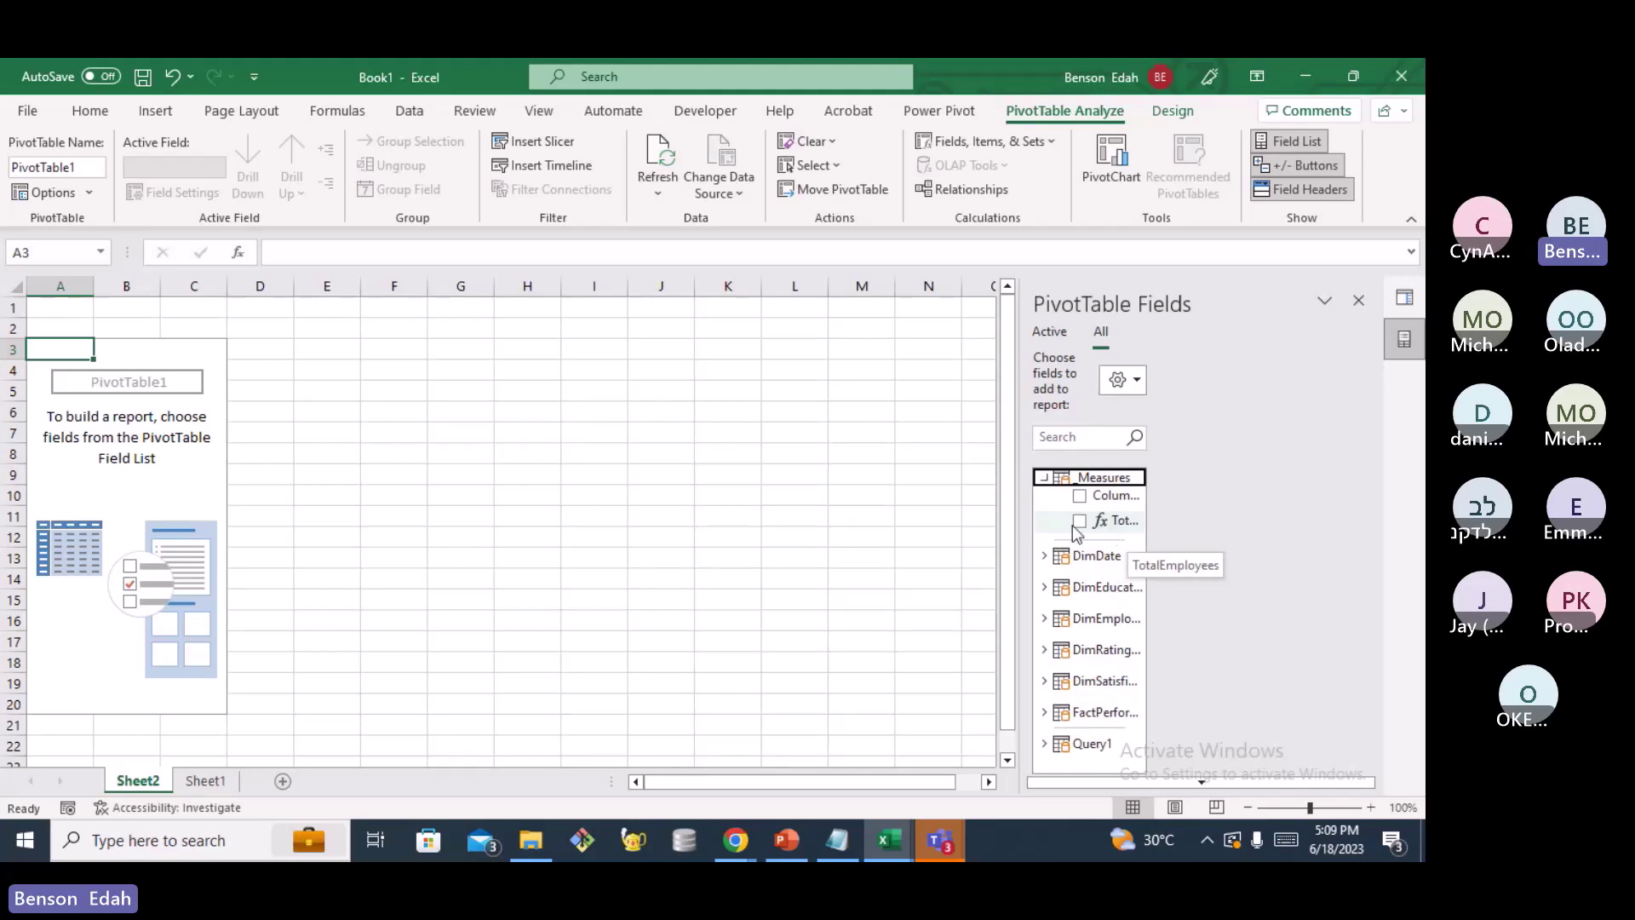
click(1079, 522)
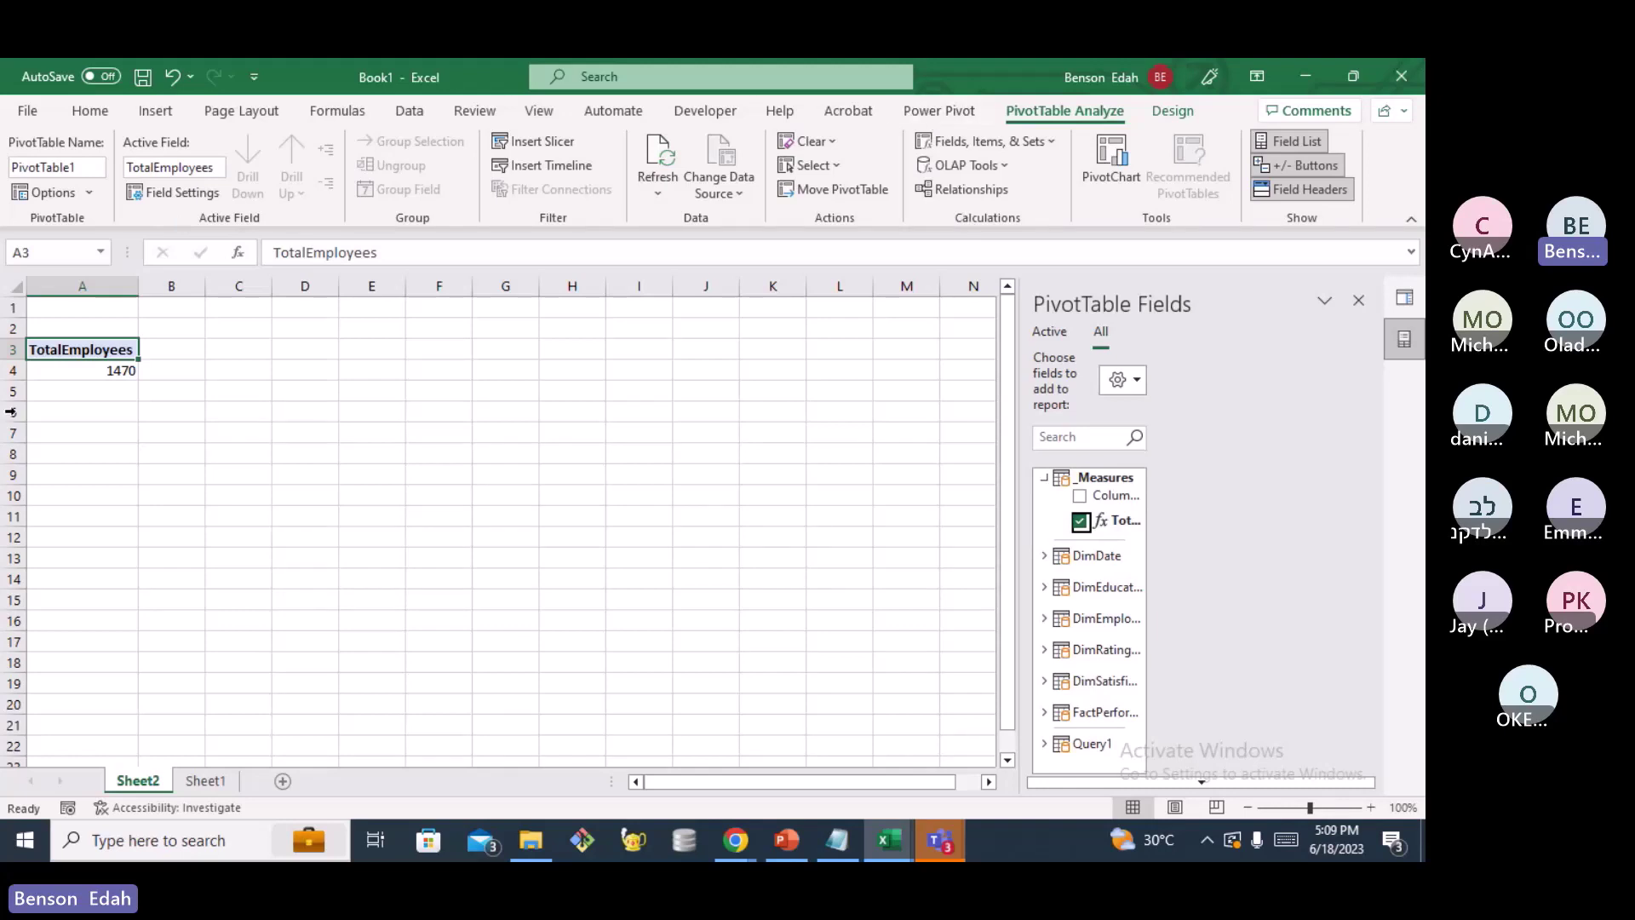
click(931, 117)
Create a new measure and name it InactiveEmployees
click(105, 195)
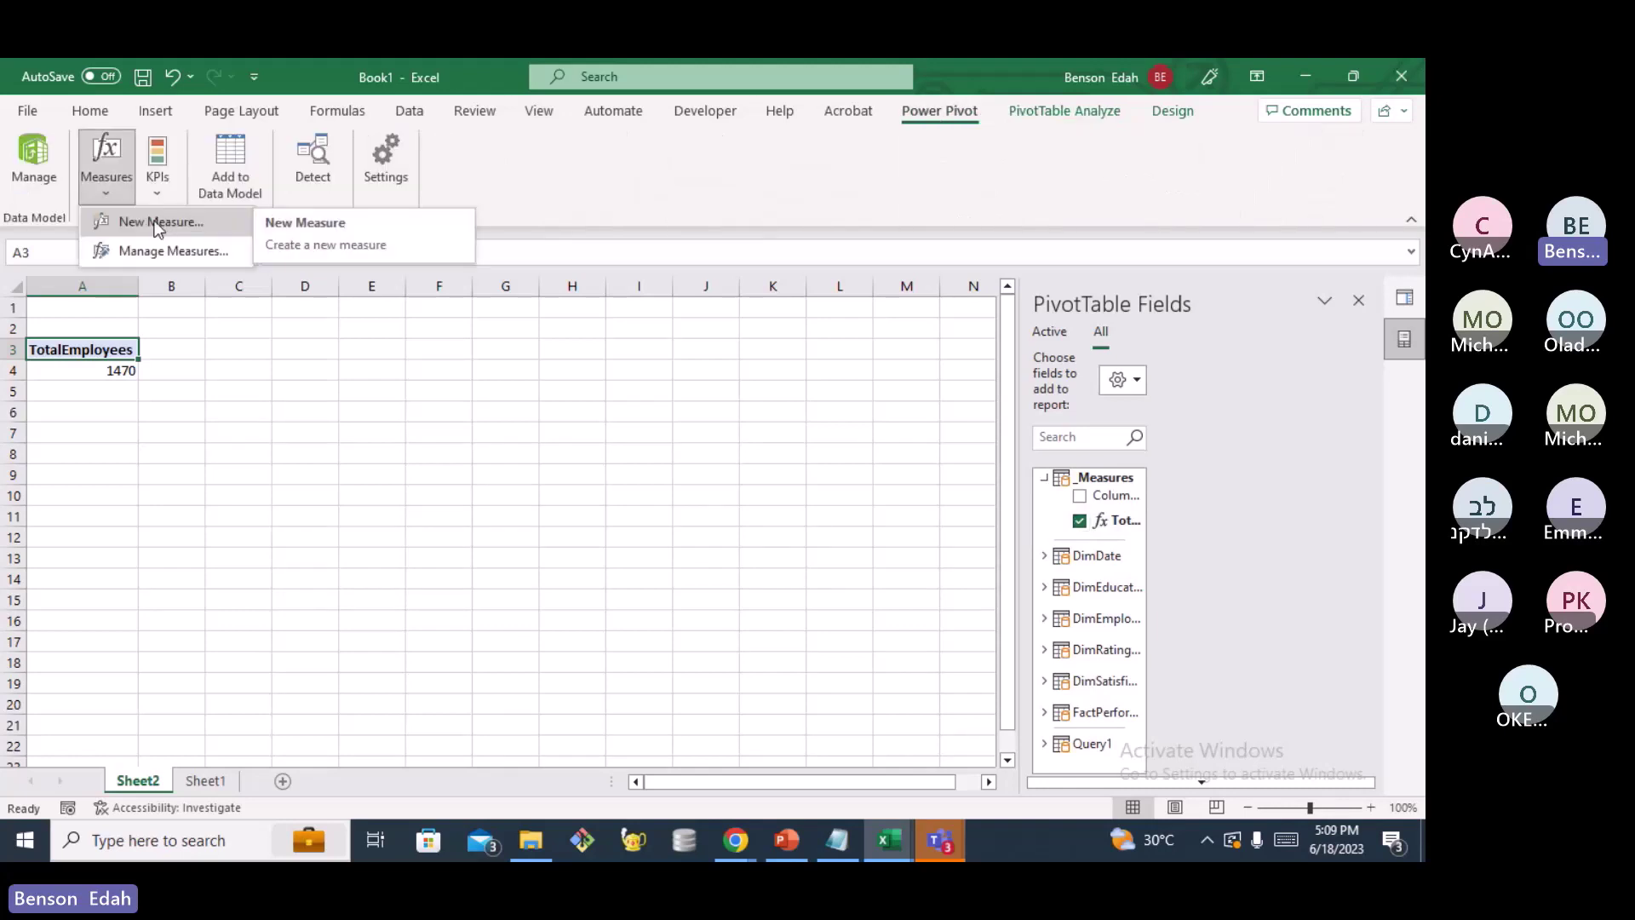
click(156, 223)
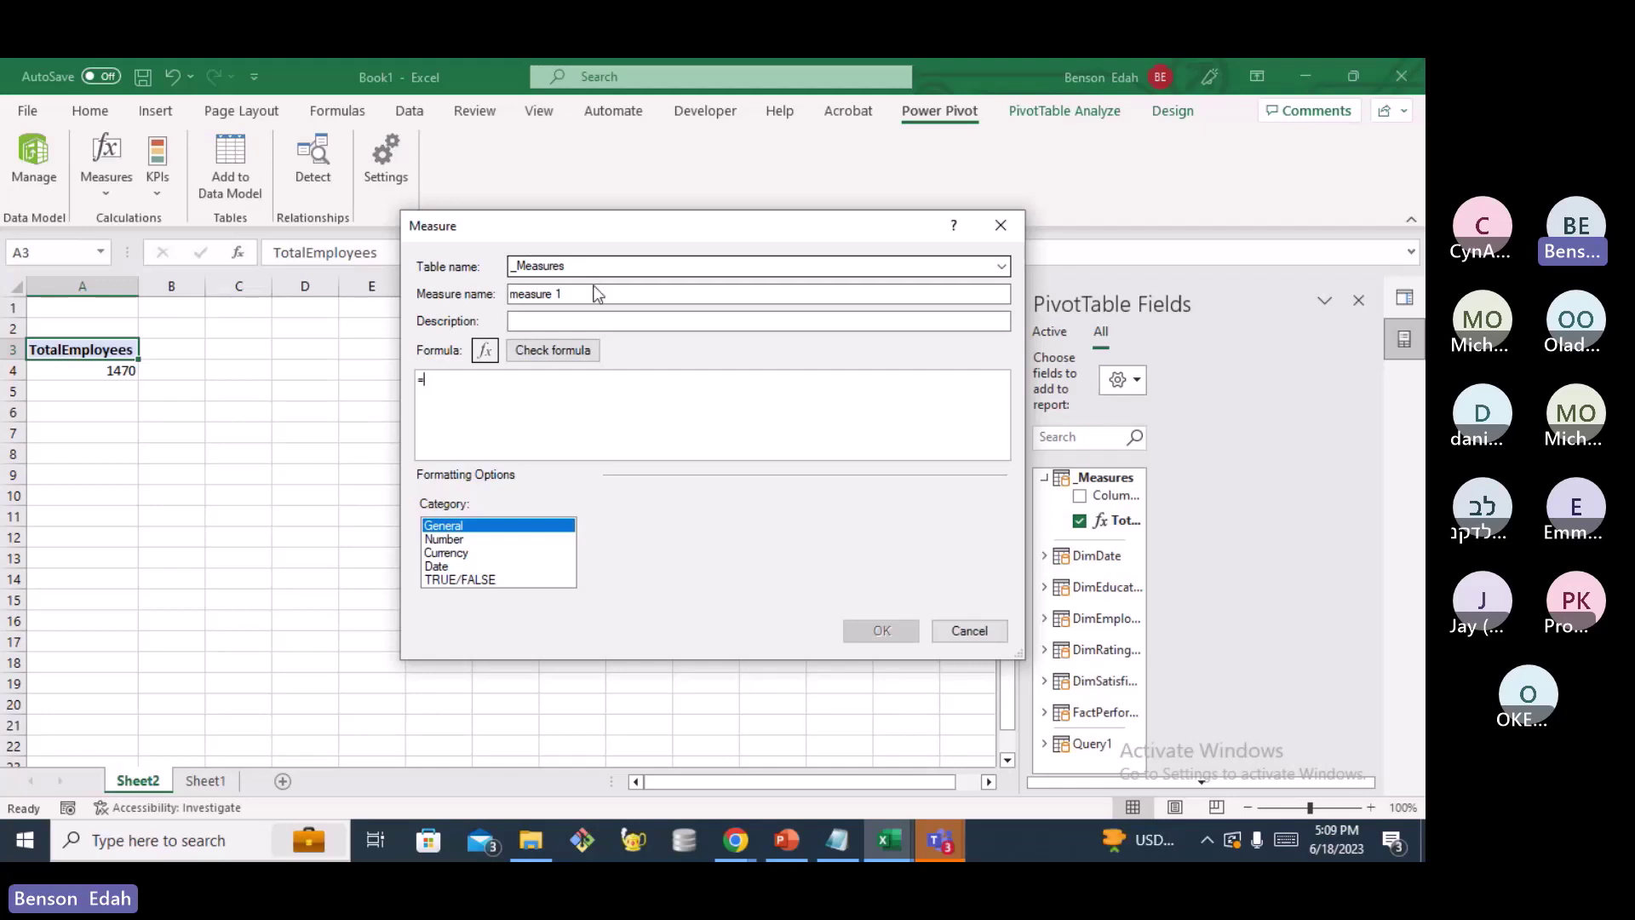
click(590, 292)
key(BackSpace)
key(BackSpace)
key(BackSpace)
key(BackSpace)
key(BackSpace)
key(BackSpace)
key(BackSpace)
key(BackSpace)
key(BackSpace)
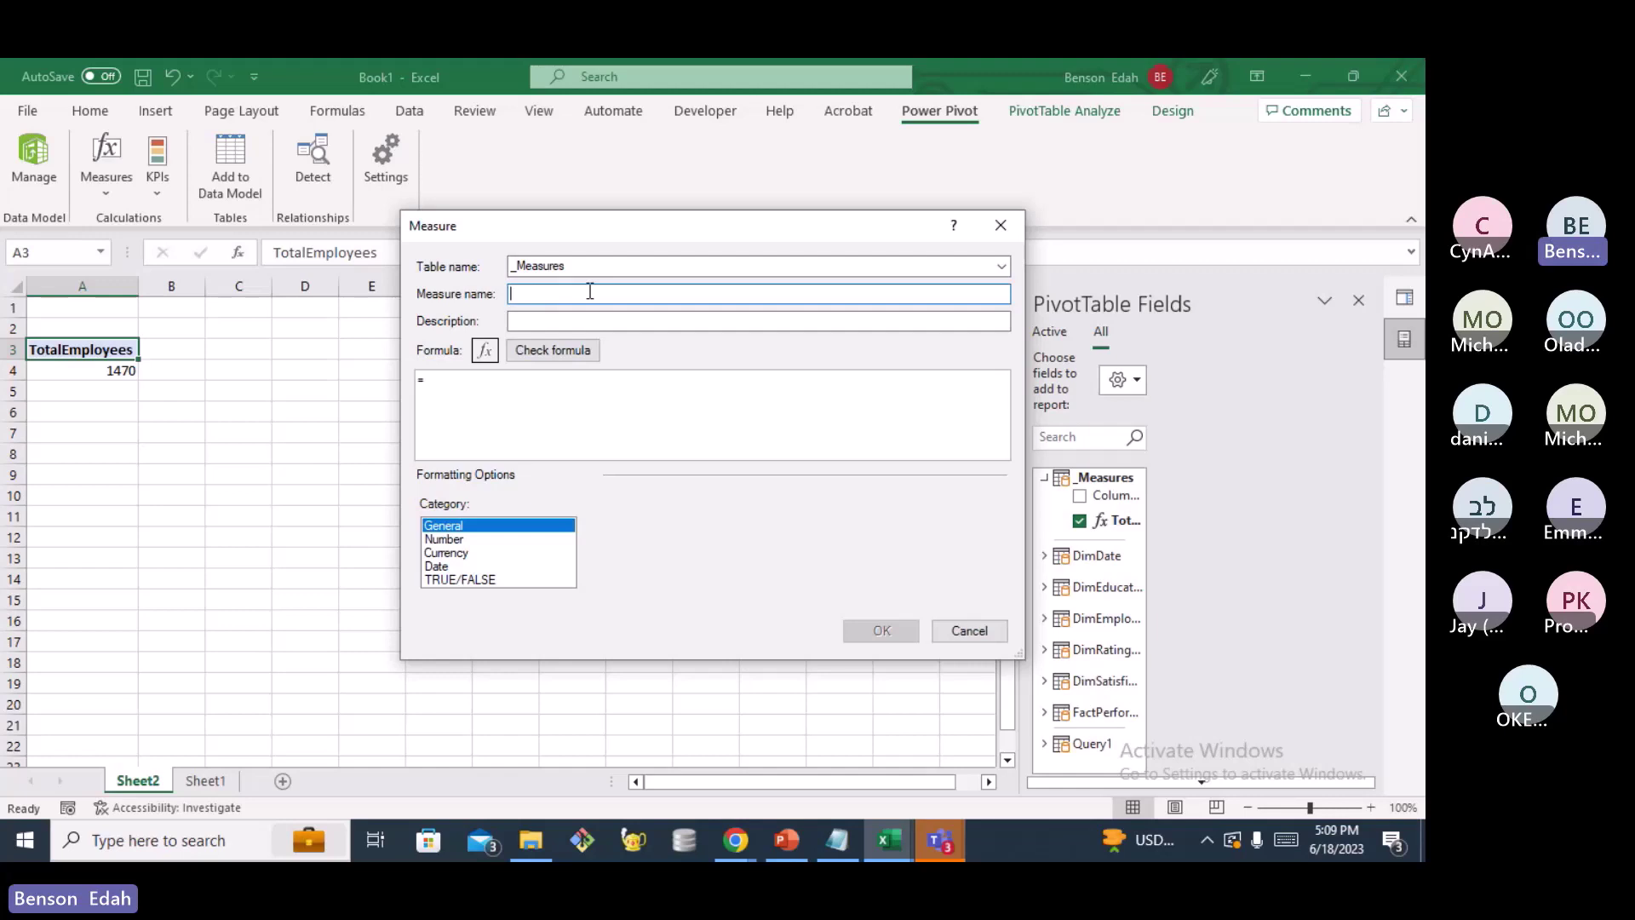
text(InactiveEmployees)
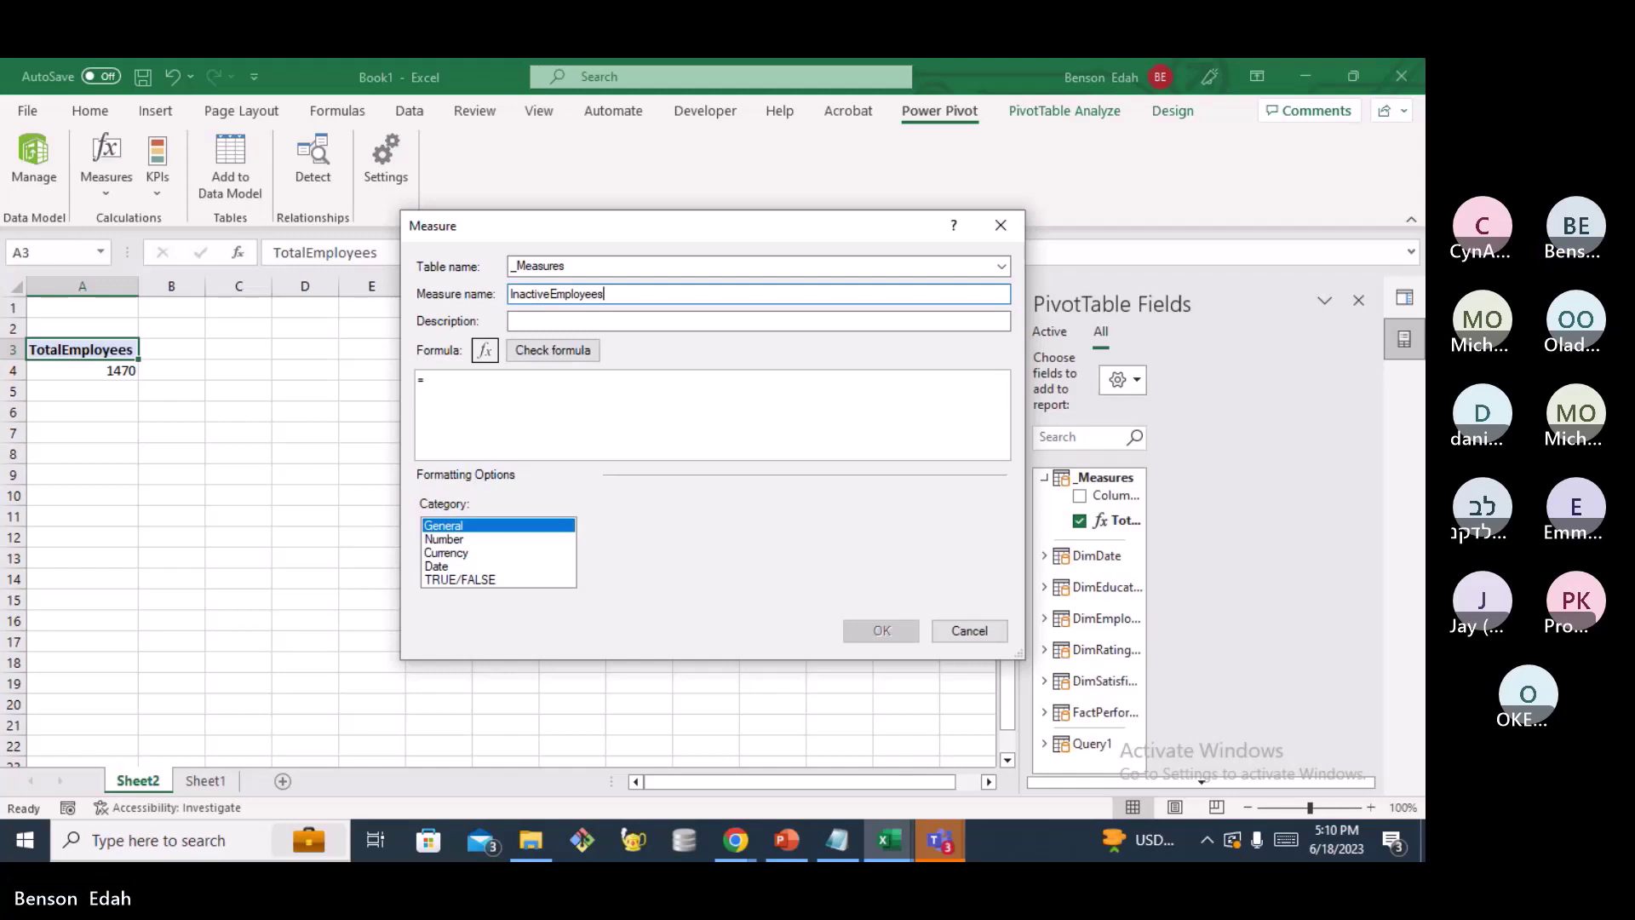
Begin the formula as =CALCULATE([TotalEmployees], FILTER( using autocomplete
click(511, 387)
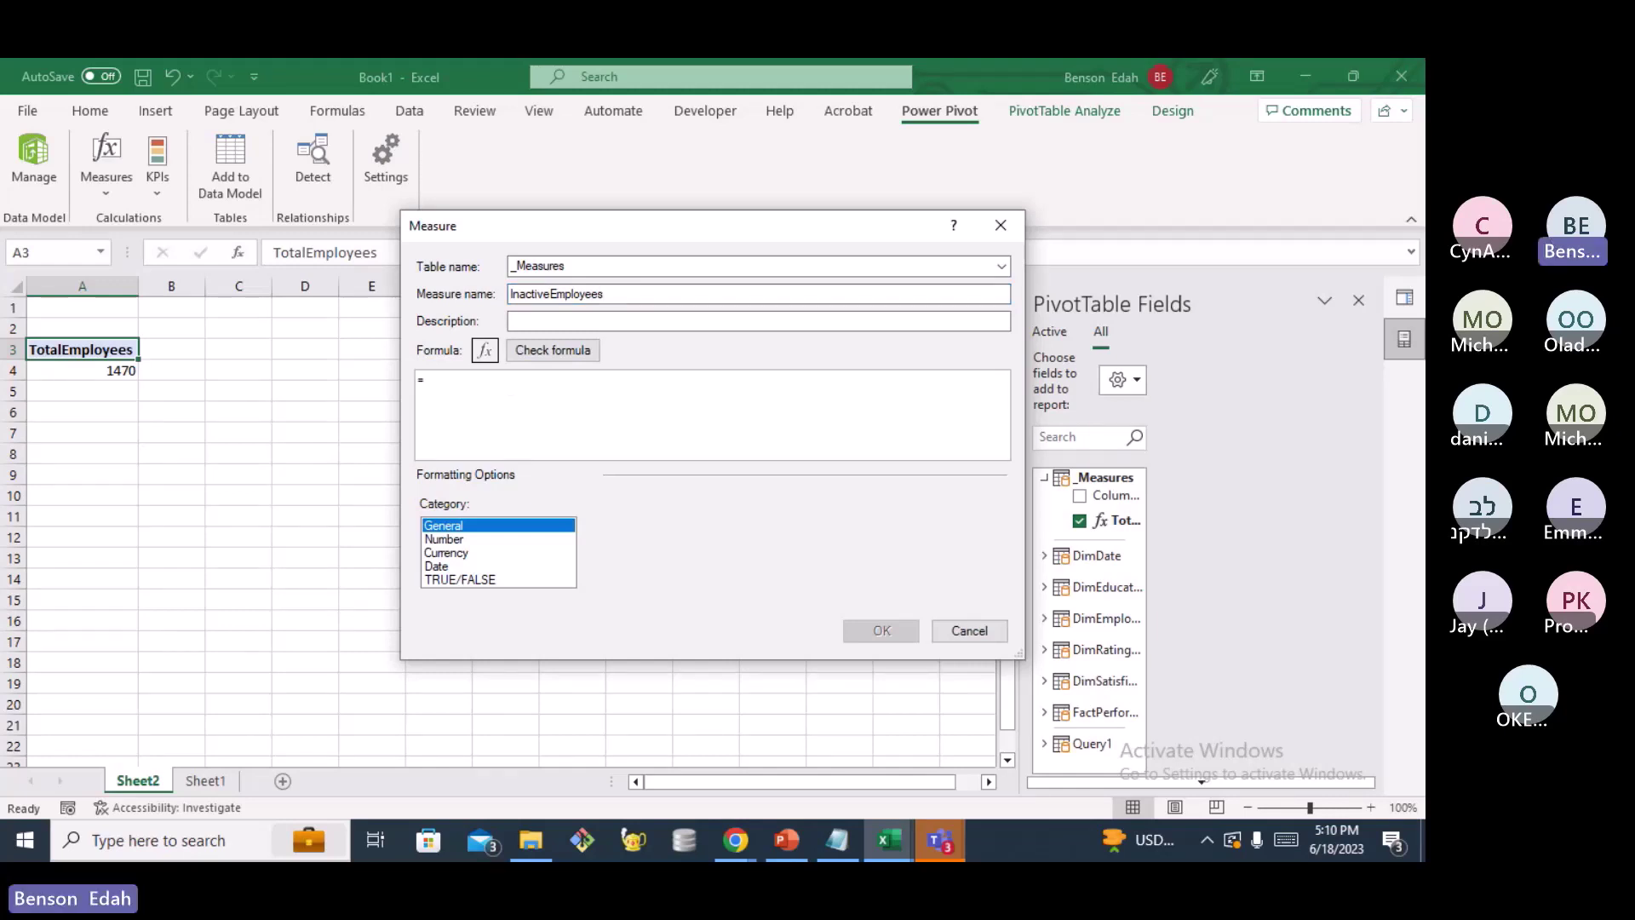
text(CAC)
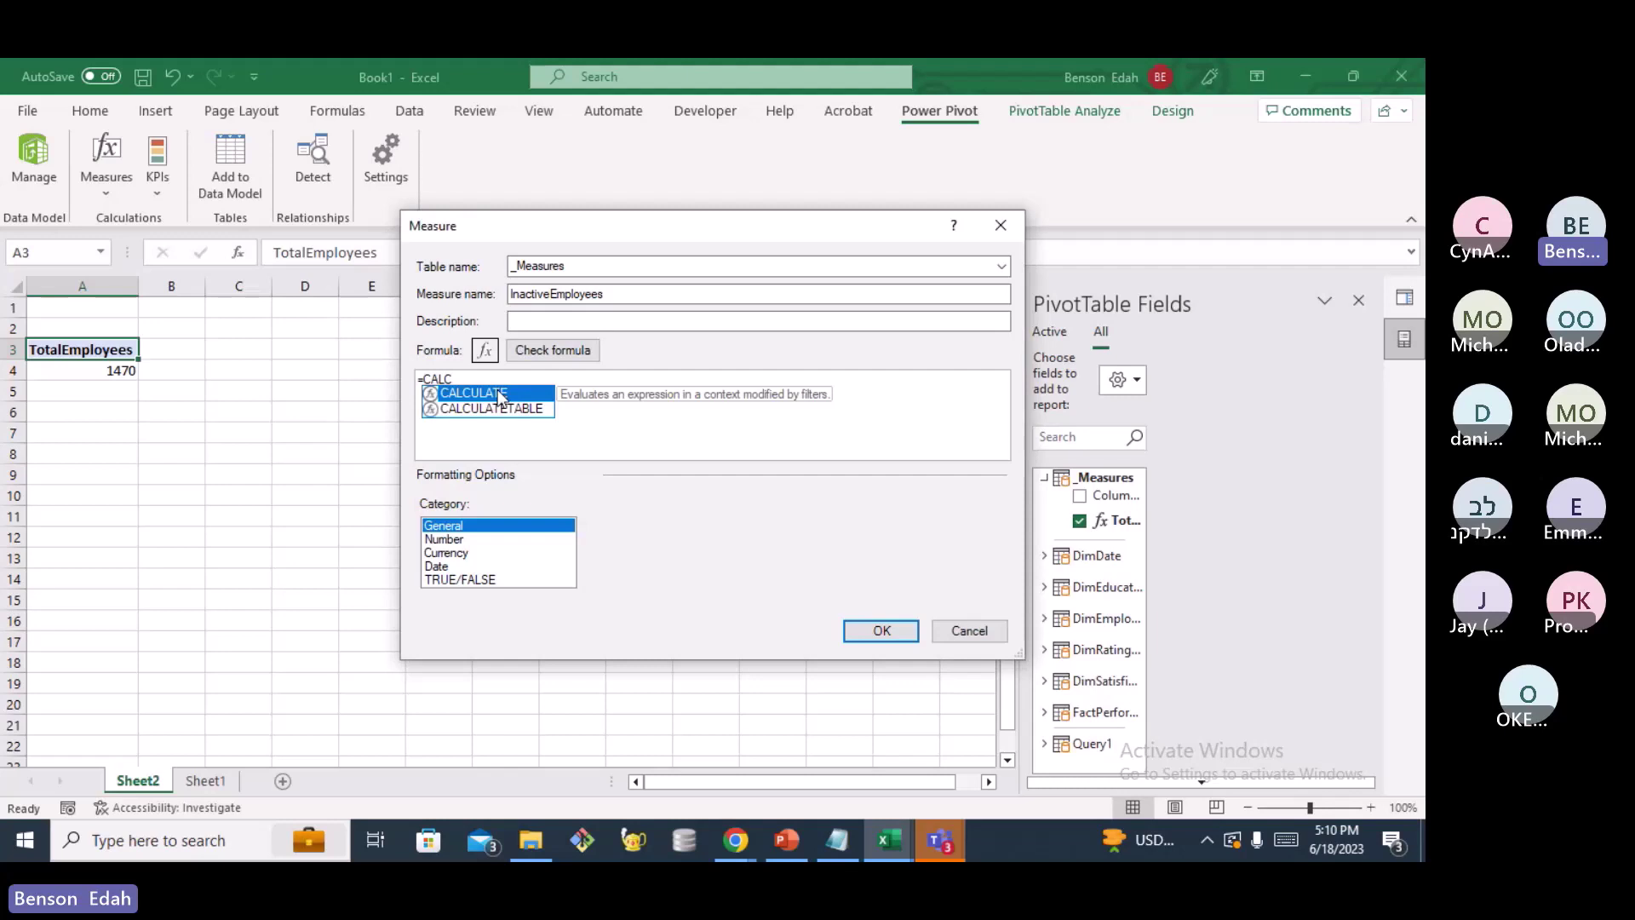
double_click(488, 394)
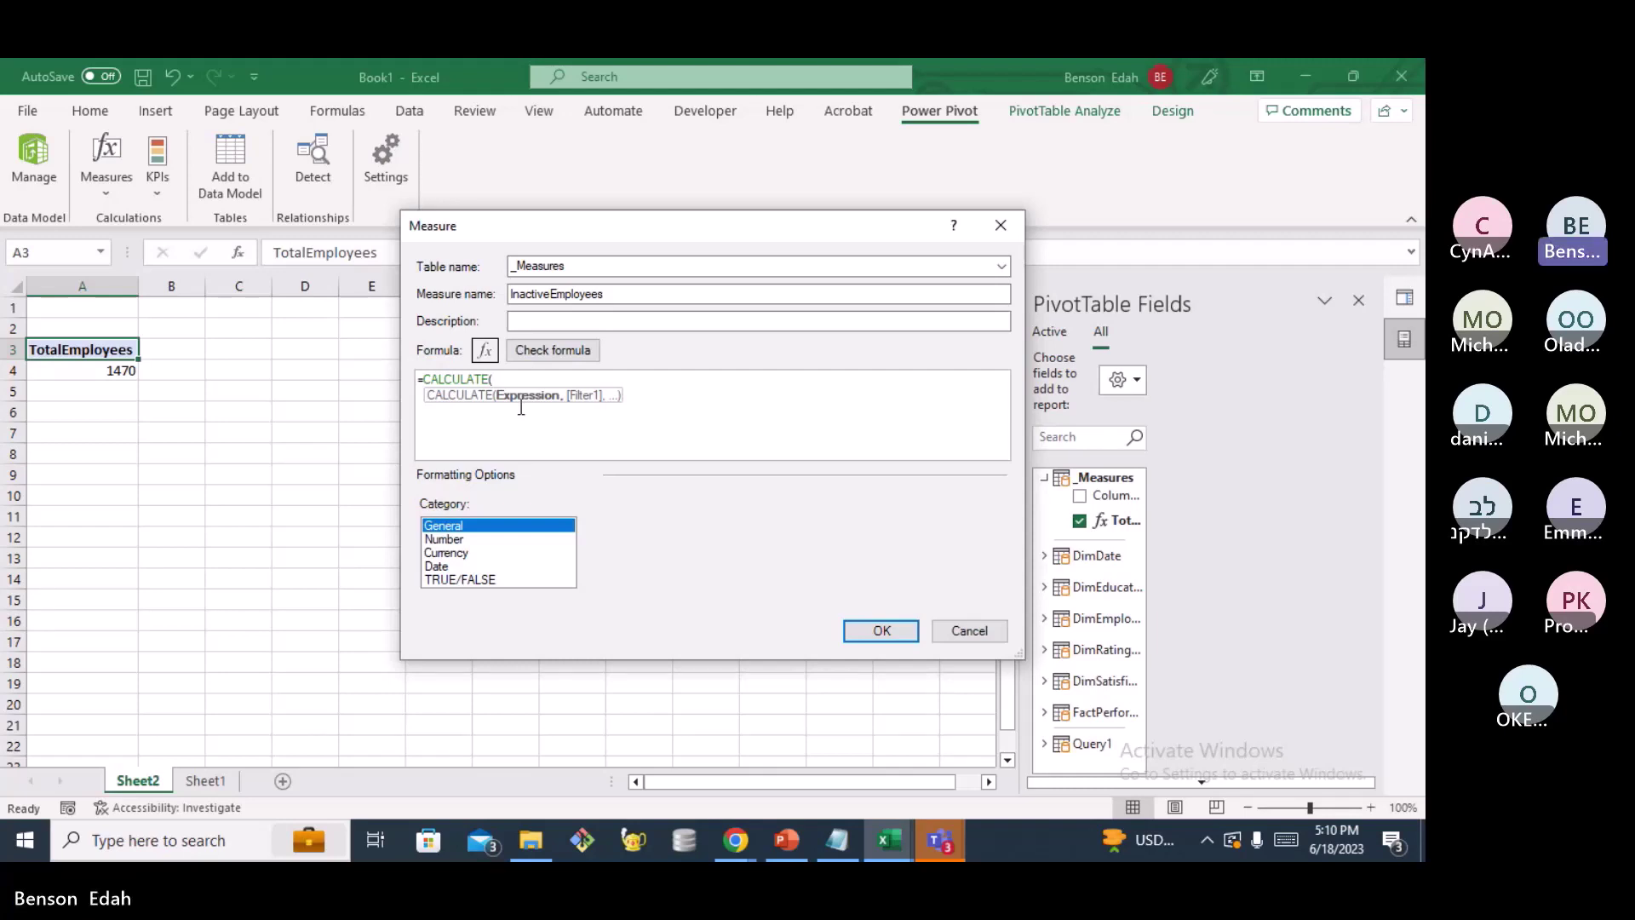
text(Tota)
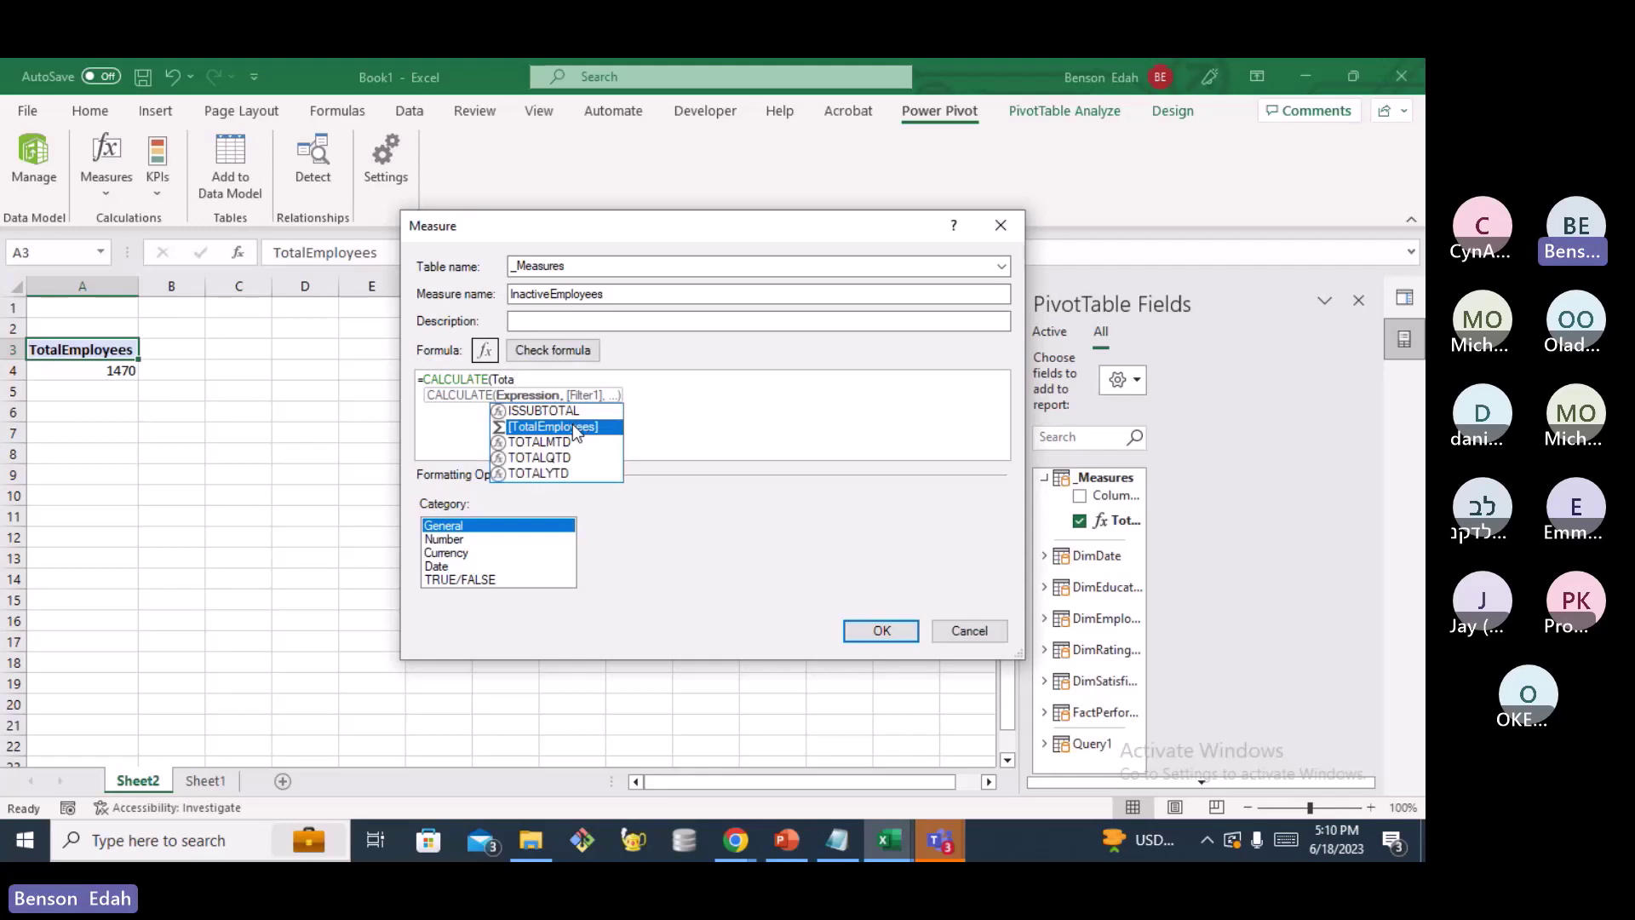
double_click(573, 426)
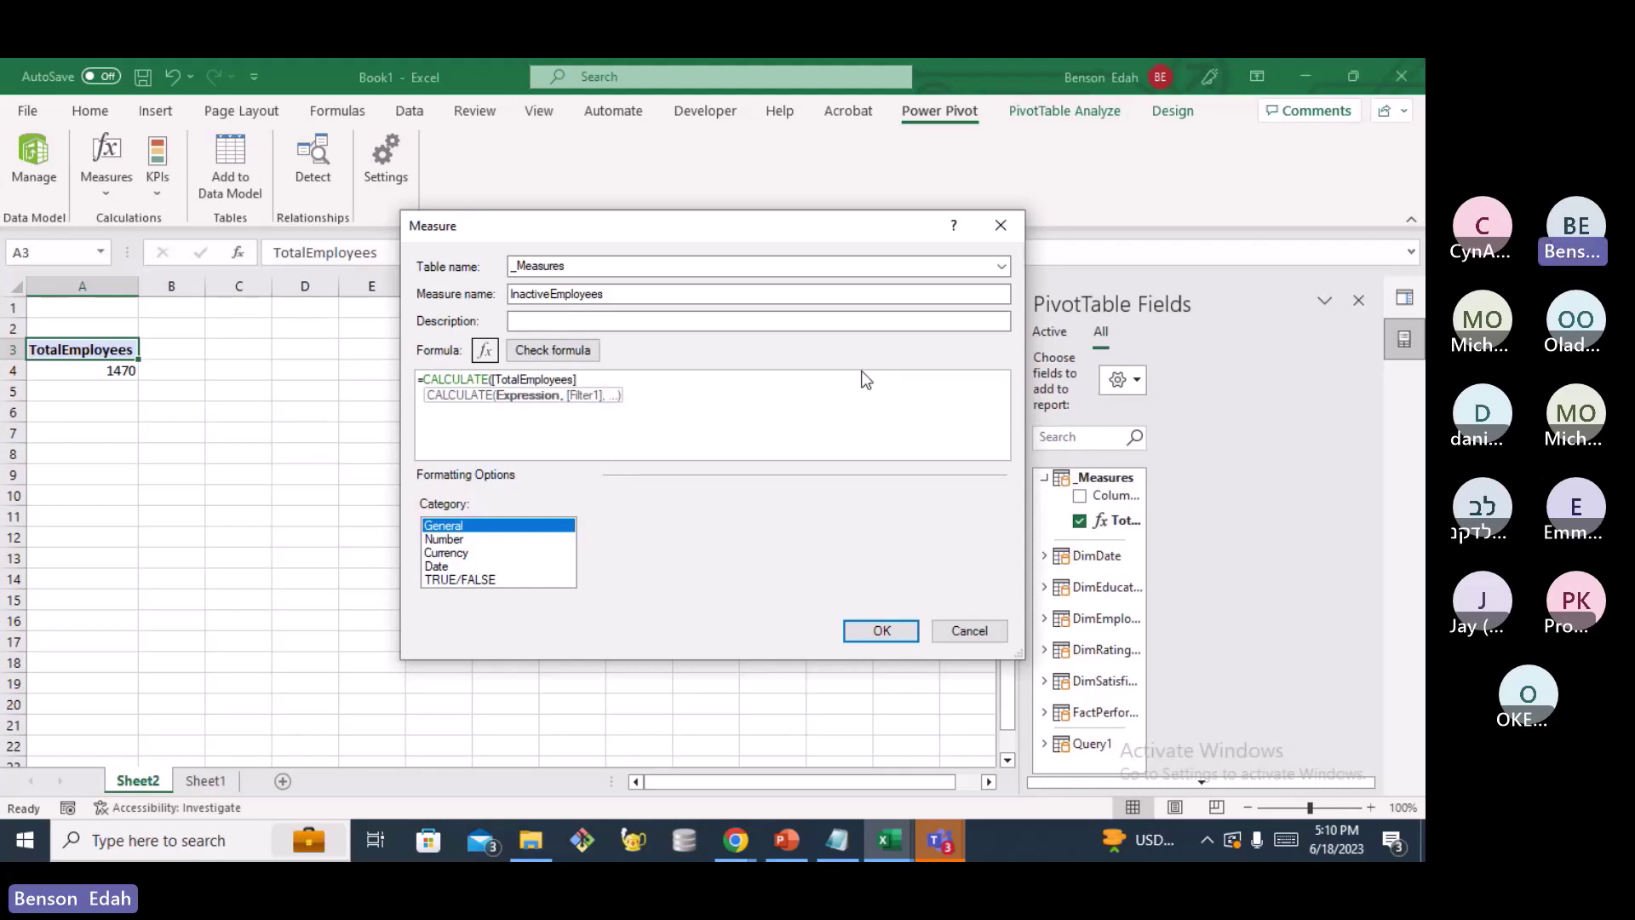
text(, FILTER)
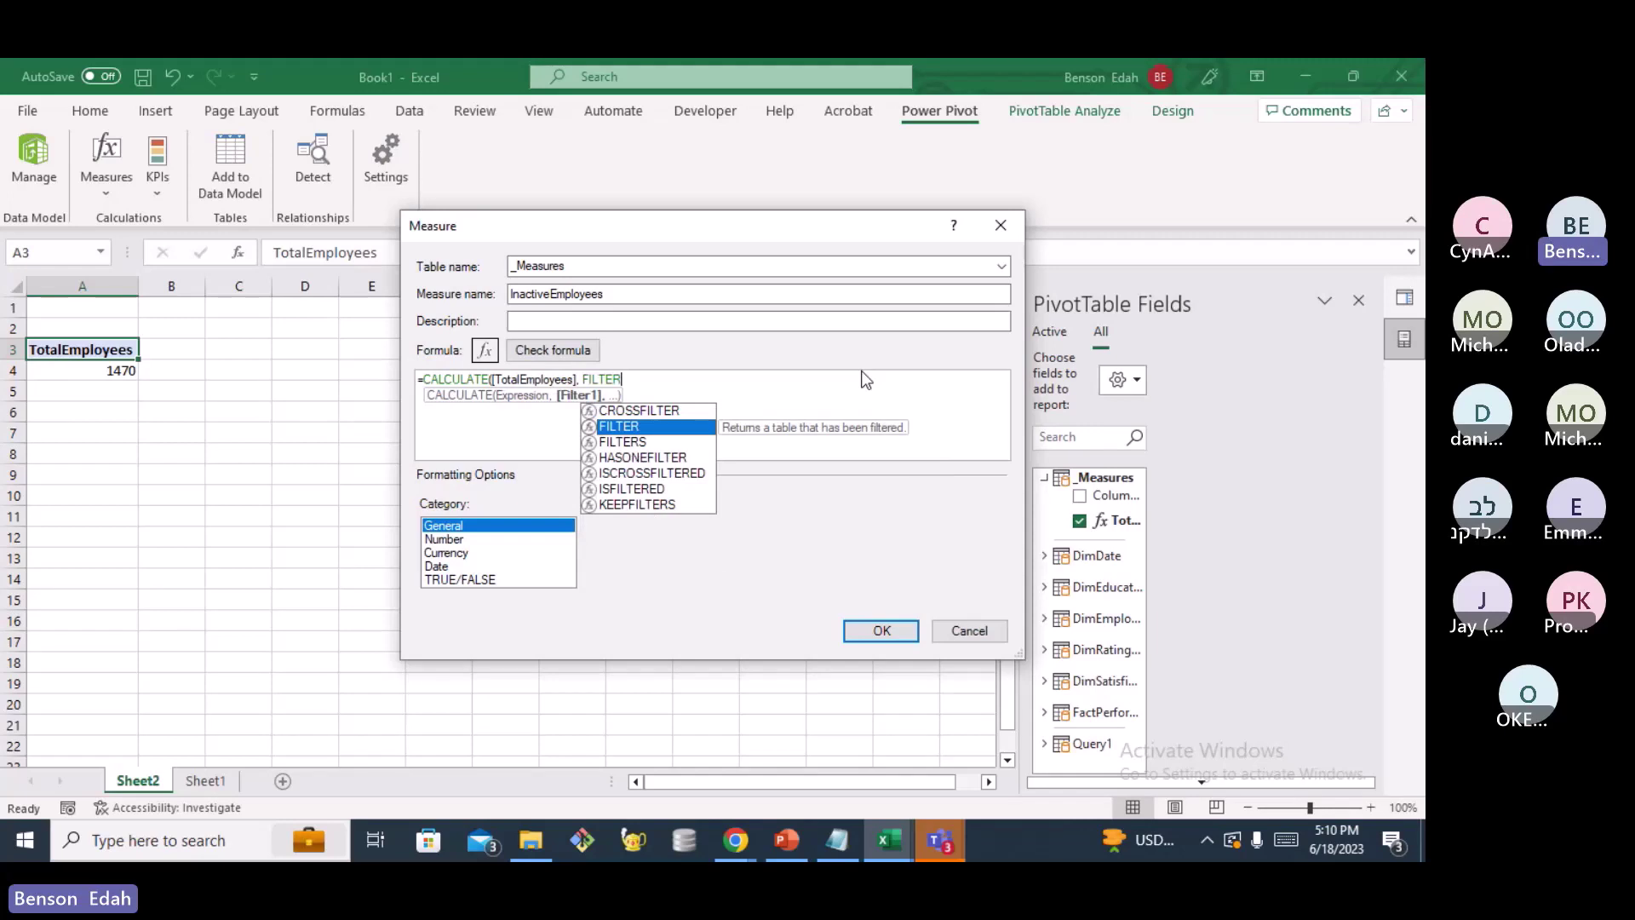
text(()
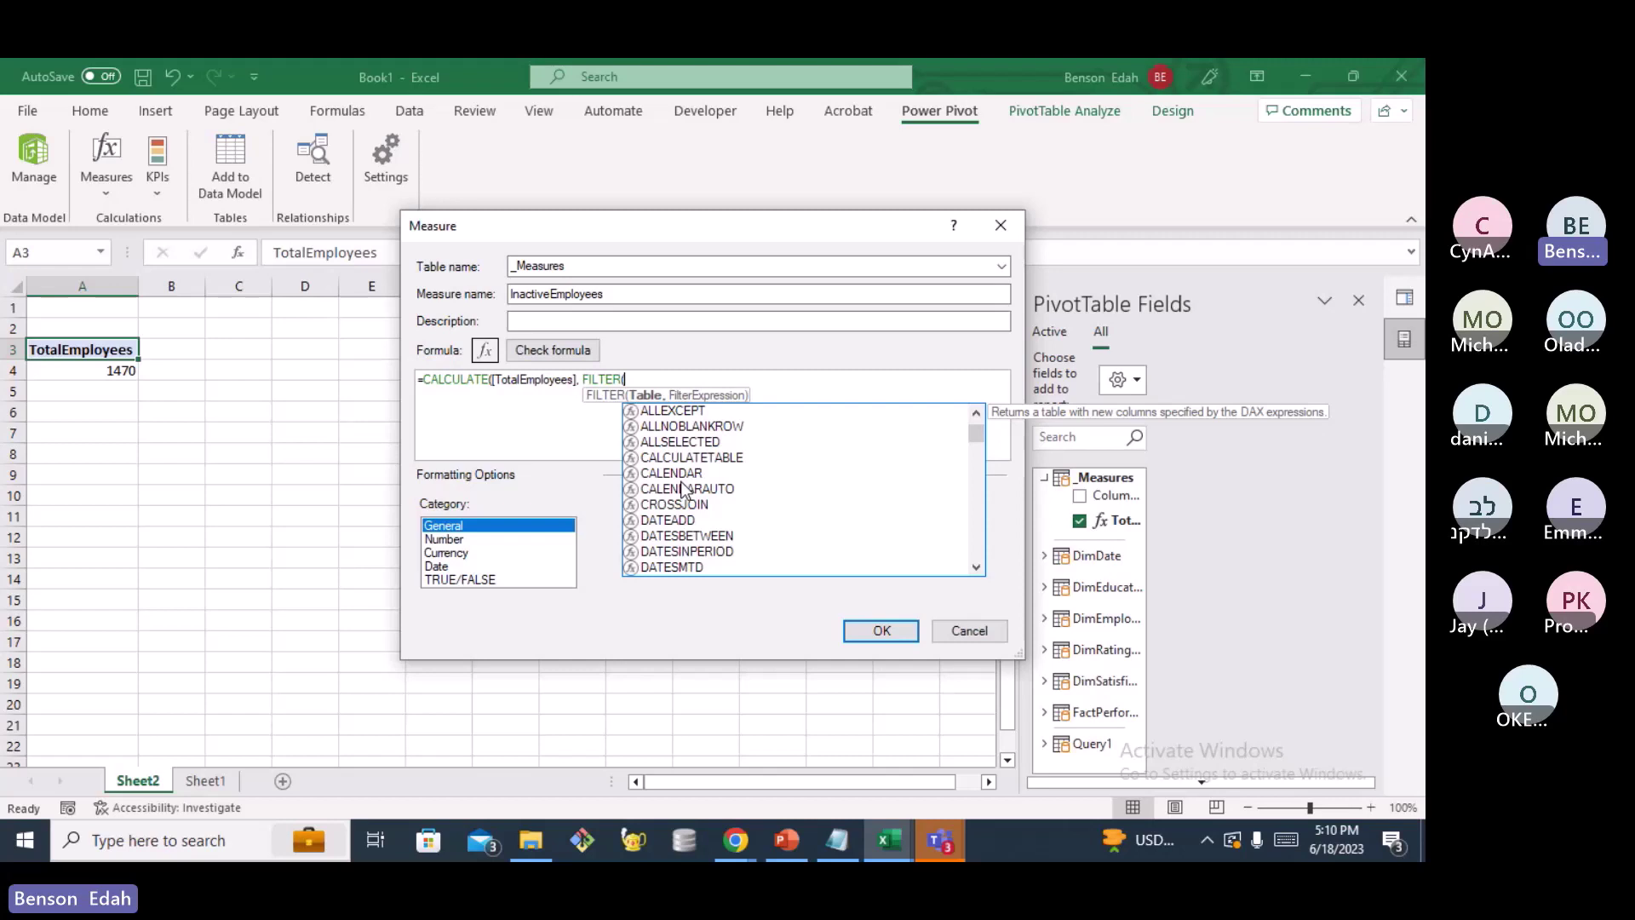
Finish the filter as FILTER(DimEmployee, DimEmployee[Attrition] = "Yes"))
text(Dim)
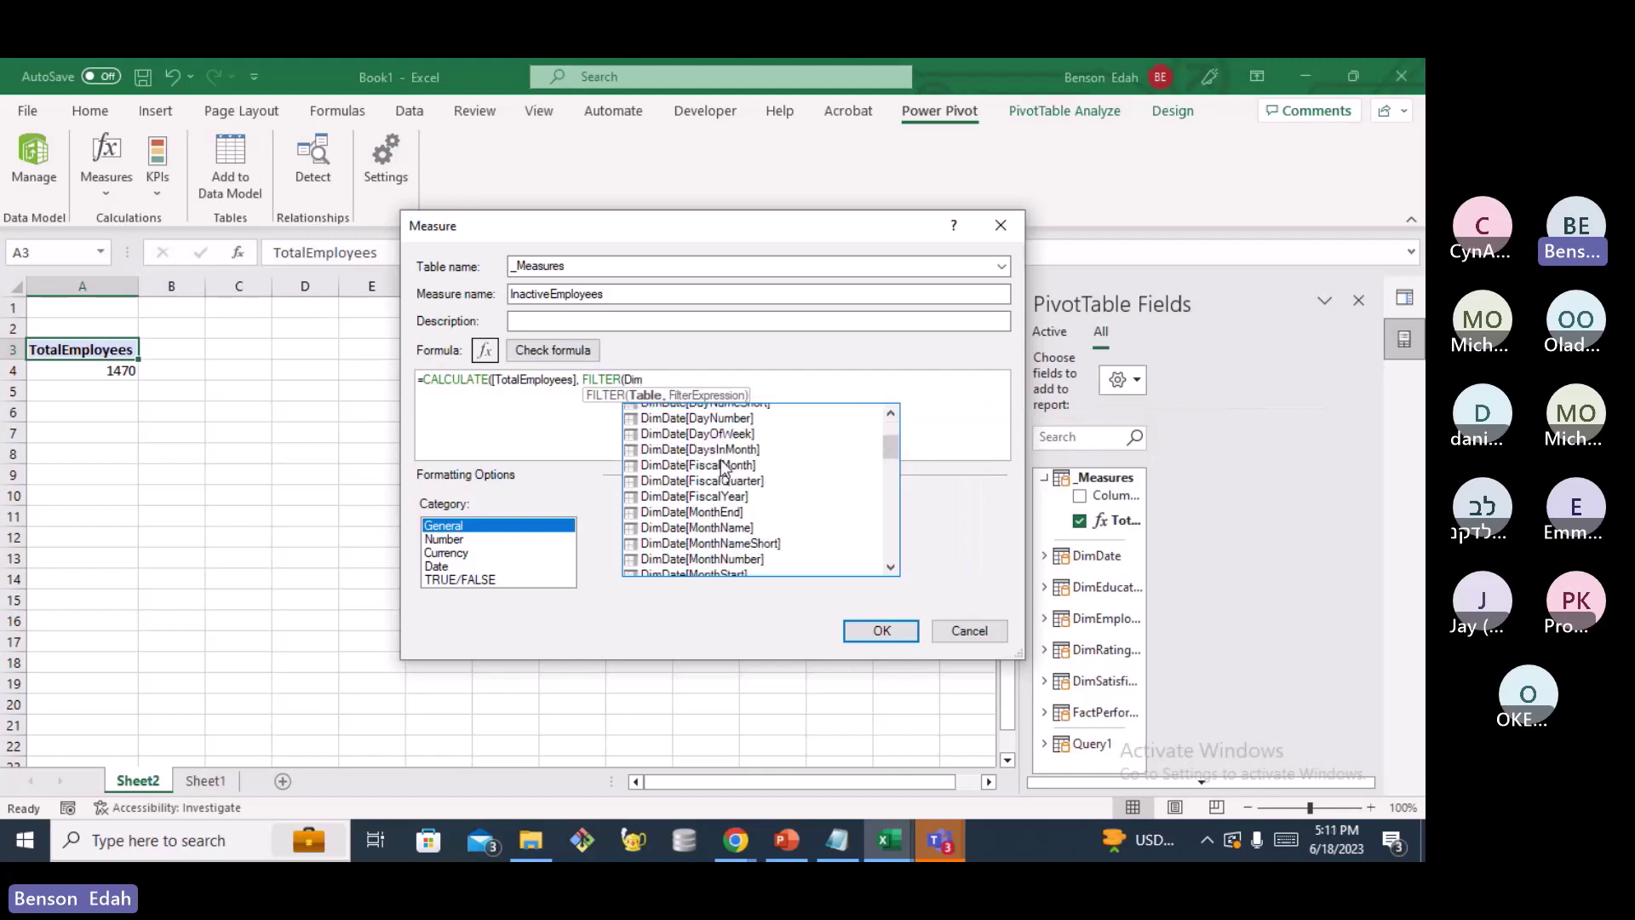
scroll(724, 485, down, 8)
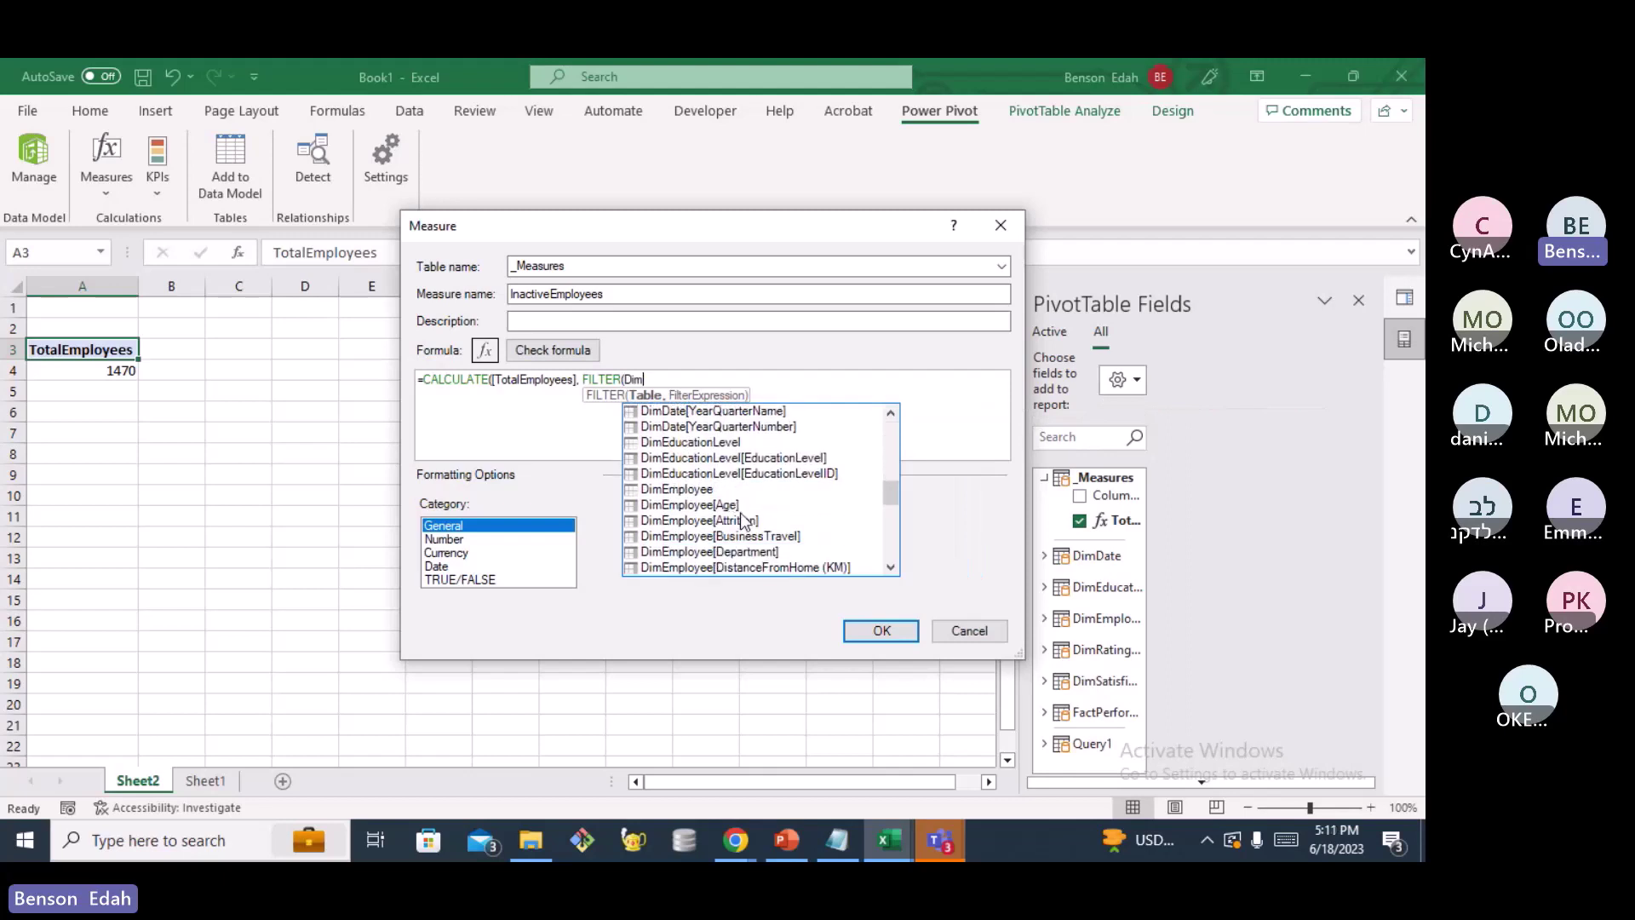
click(679, 492)
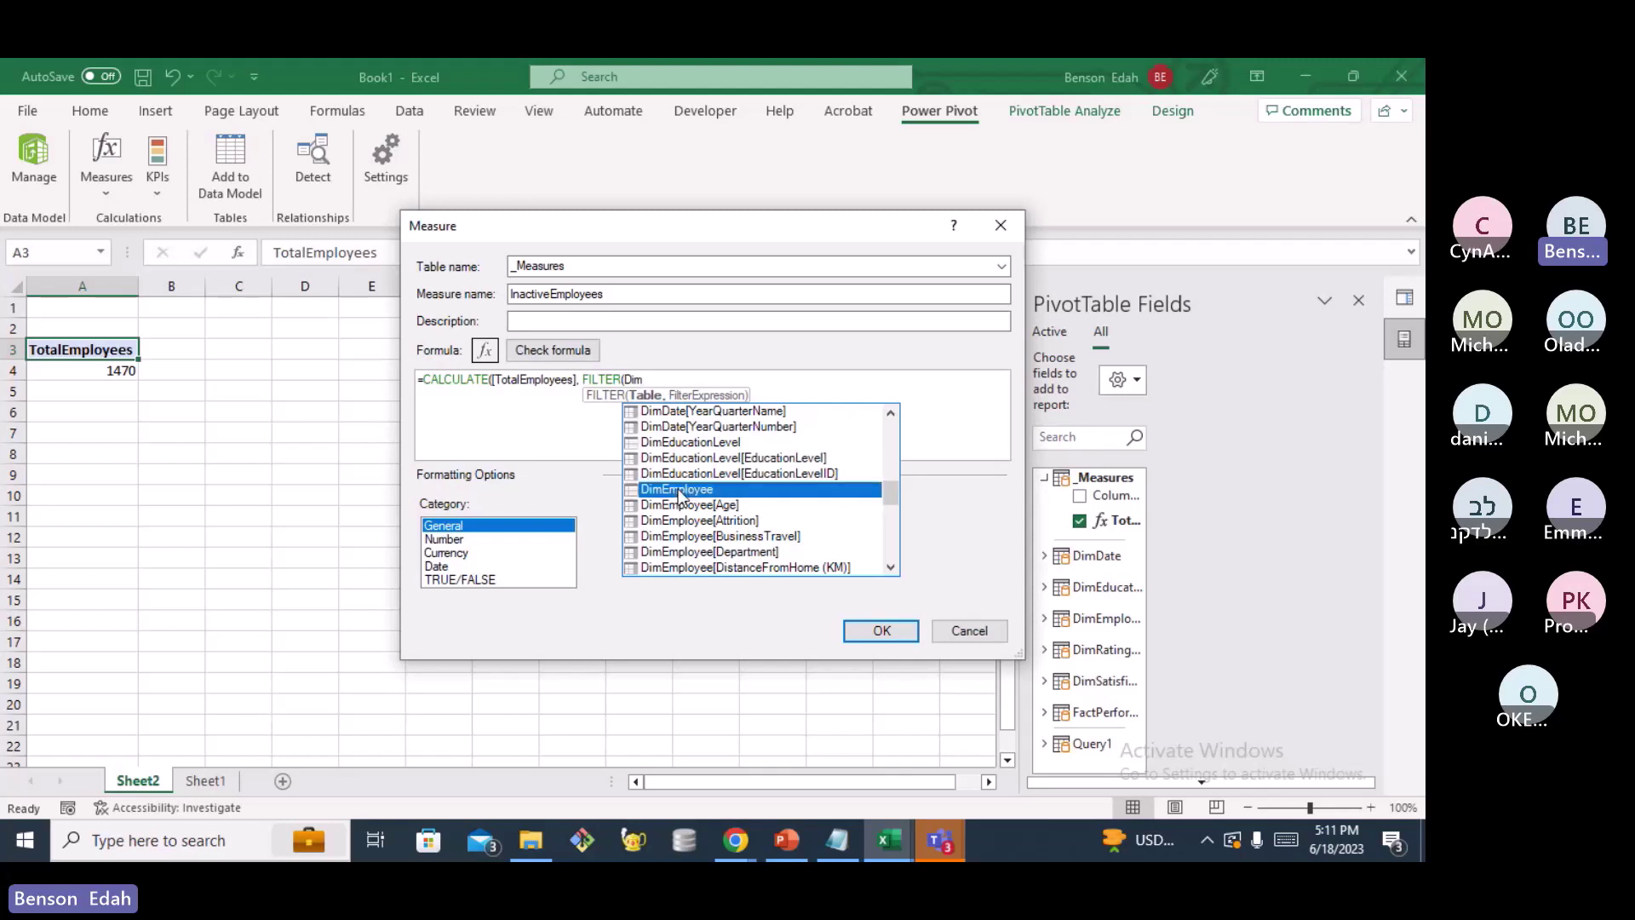
double_click(679, 490)
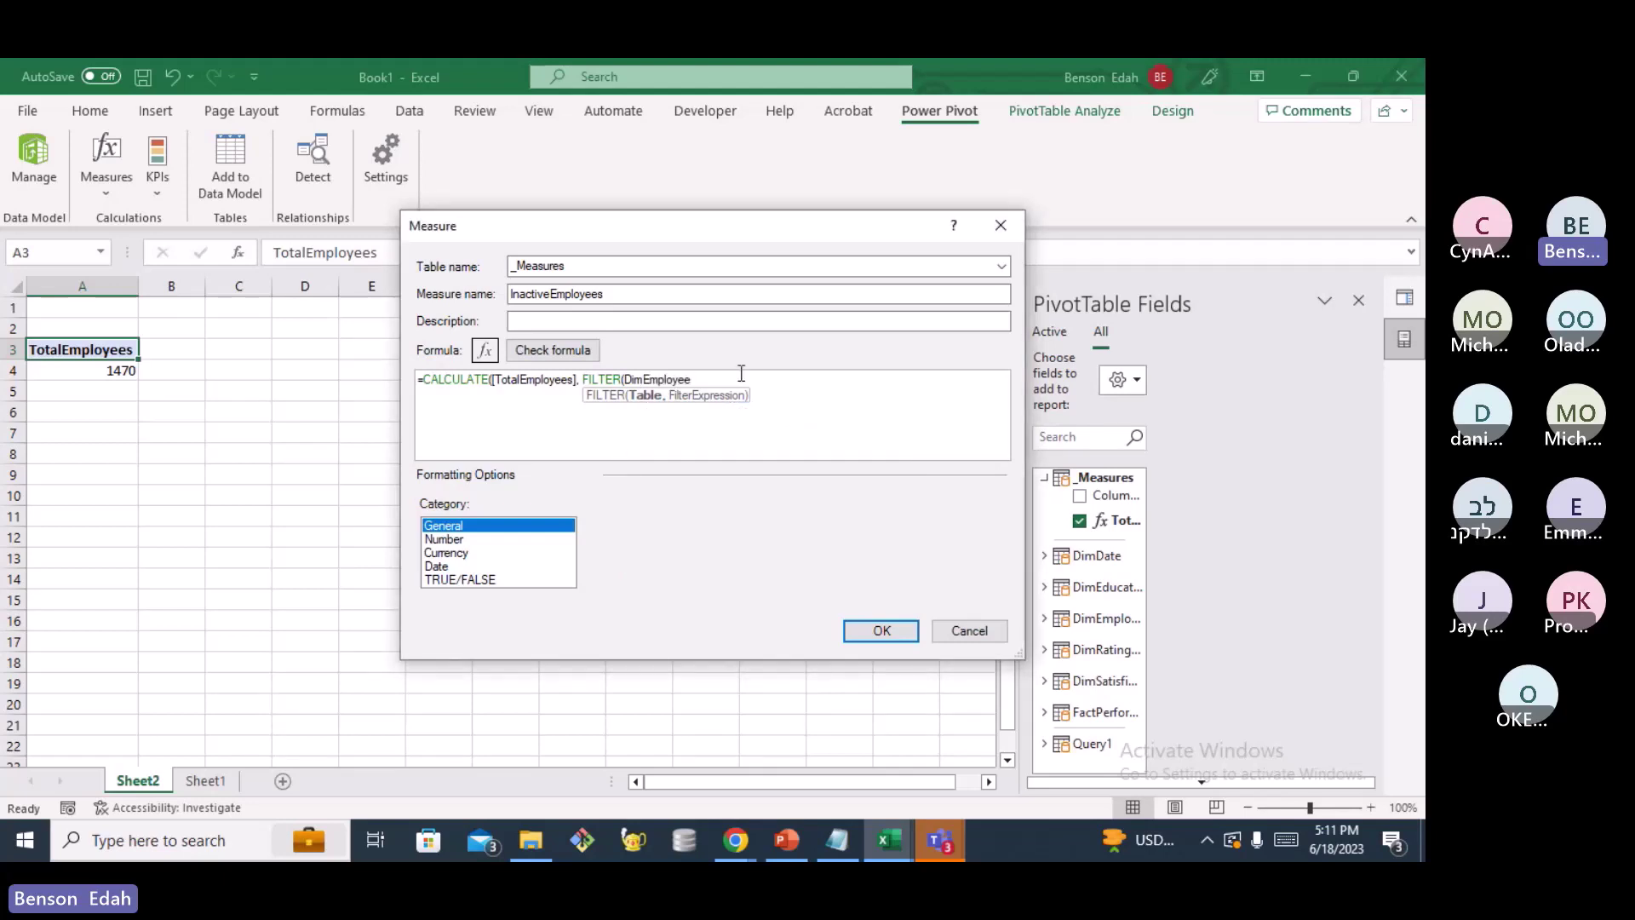
text(, Dim)
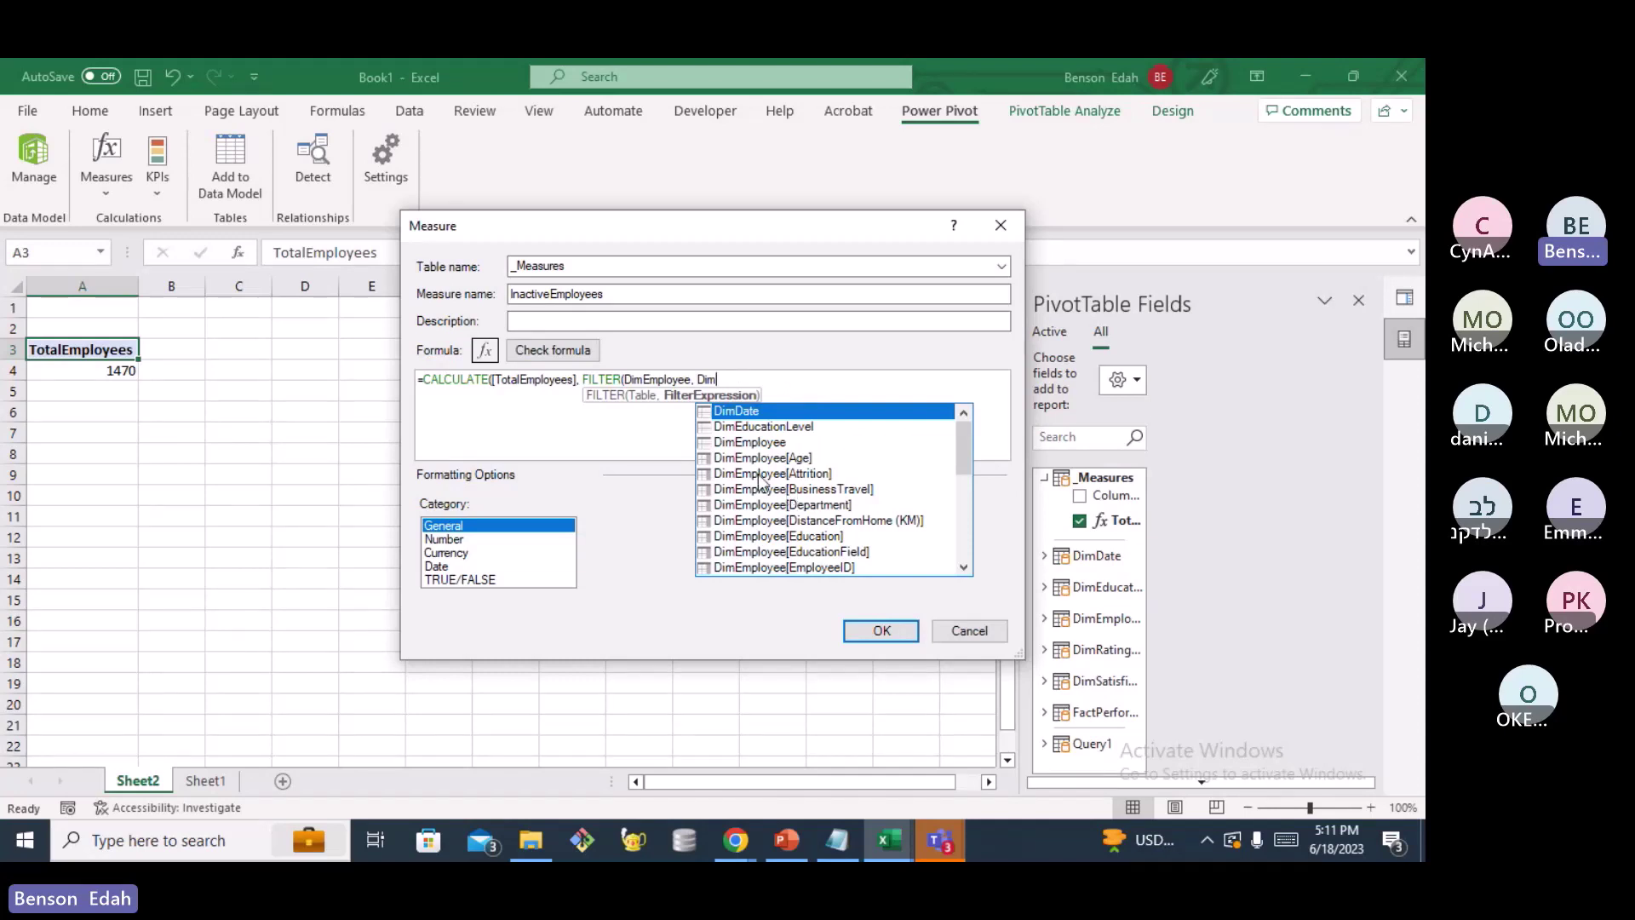
double_click(758, 473)
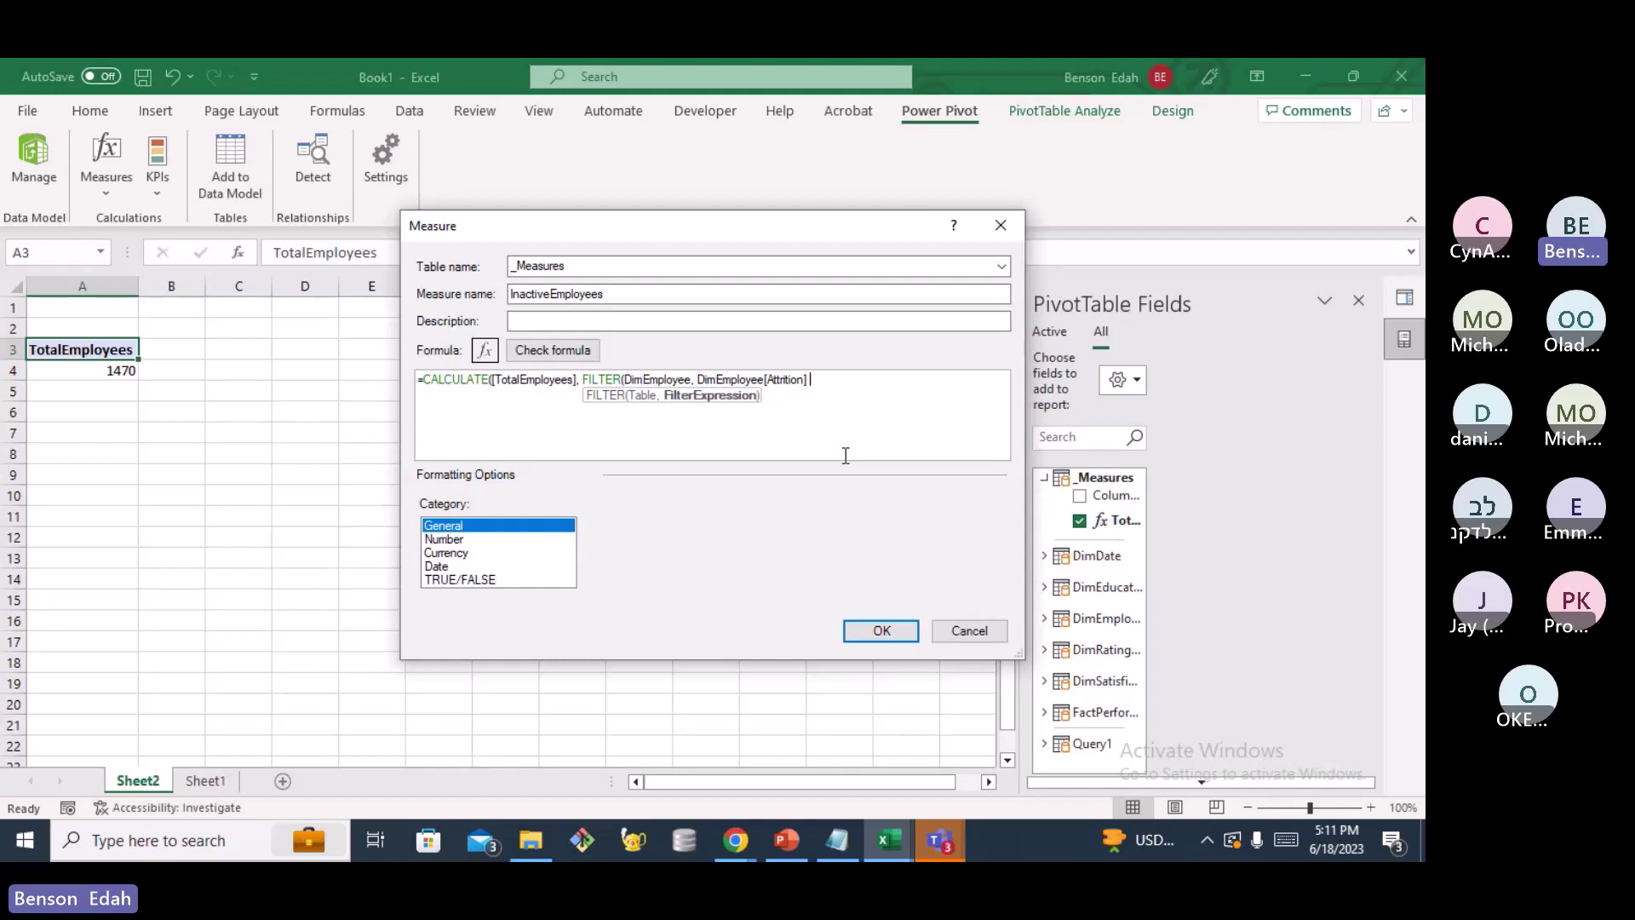
text(= "Yes")))
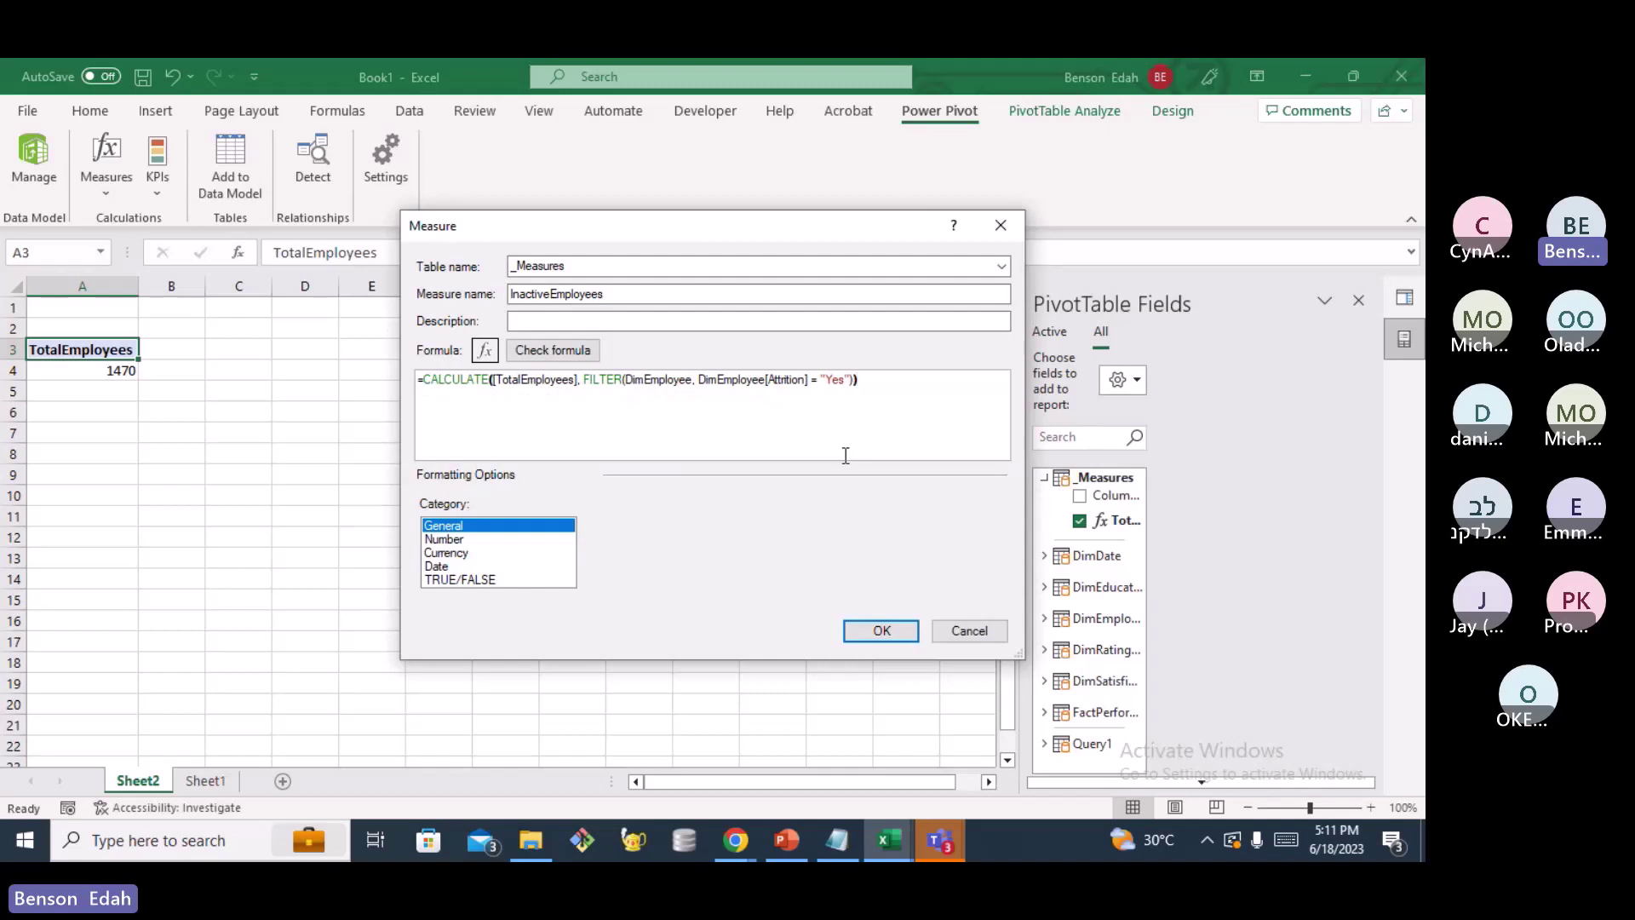
Check the formula, format InactiveEmployees as a Number, Whole Number, and save it, showing 237
click(551, 351)
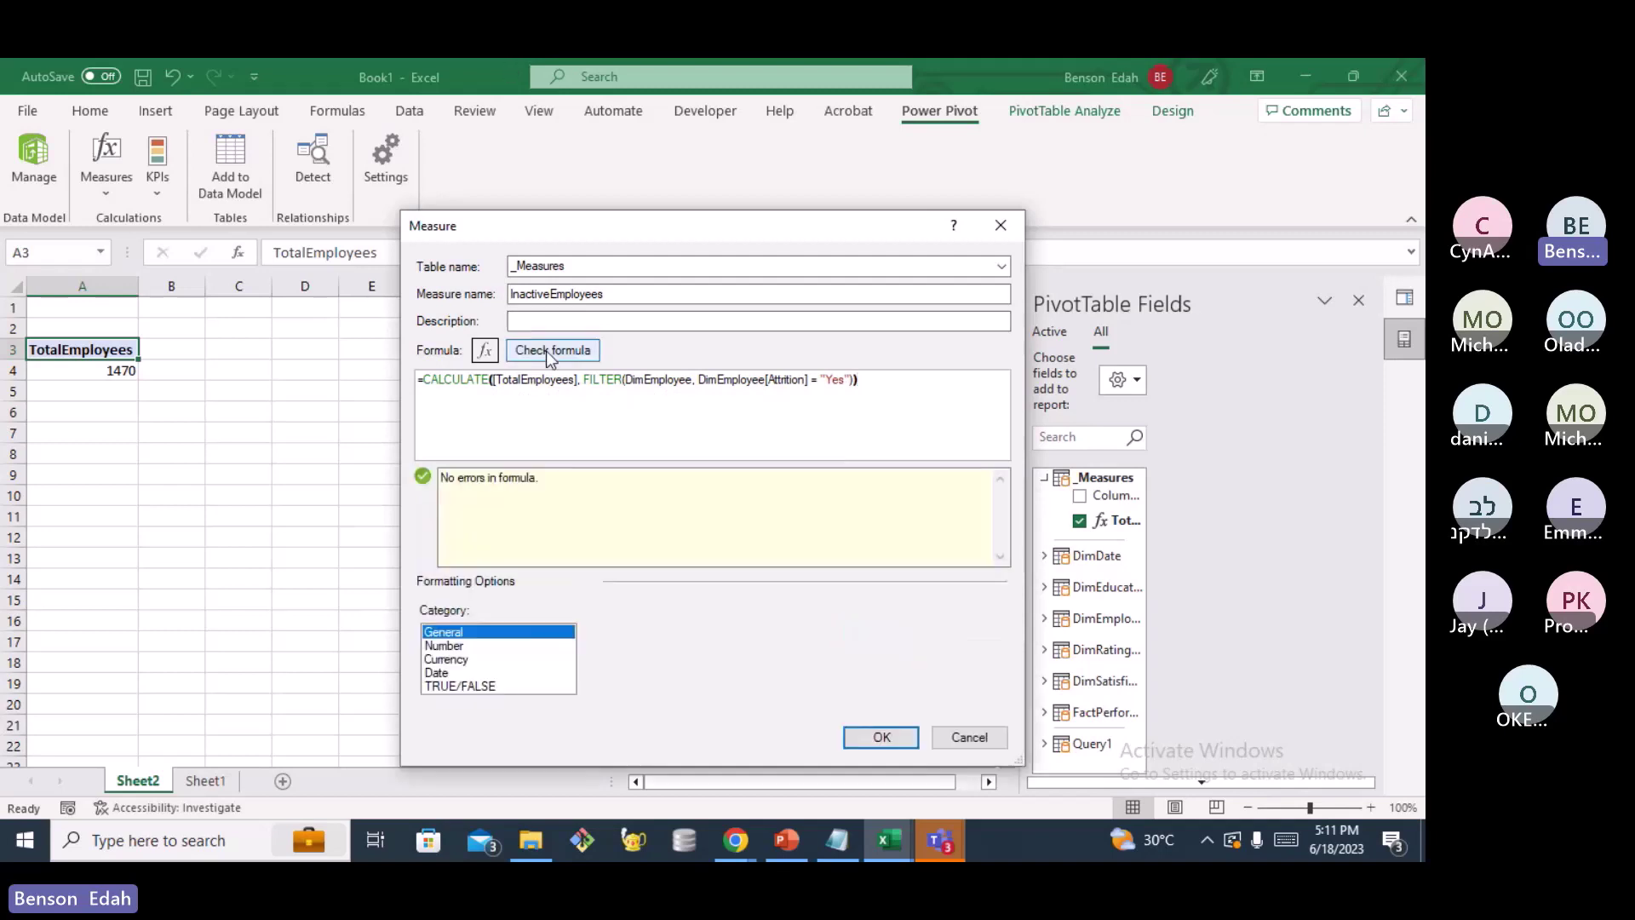
click(447, 646)
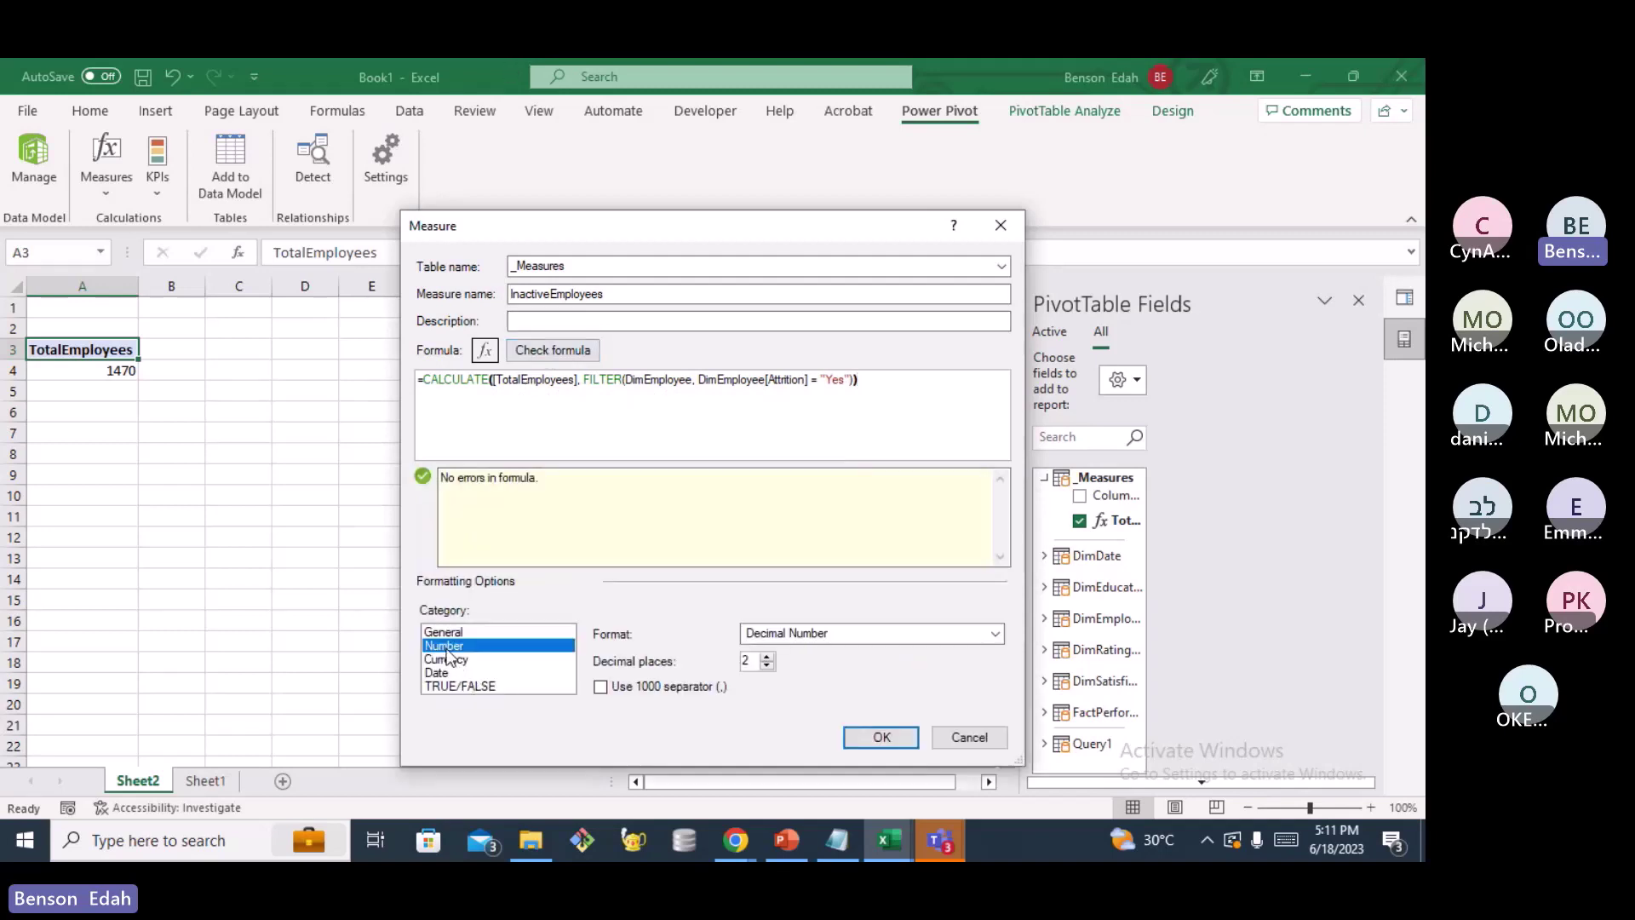
click(767, 666)
click(996, 635)
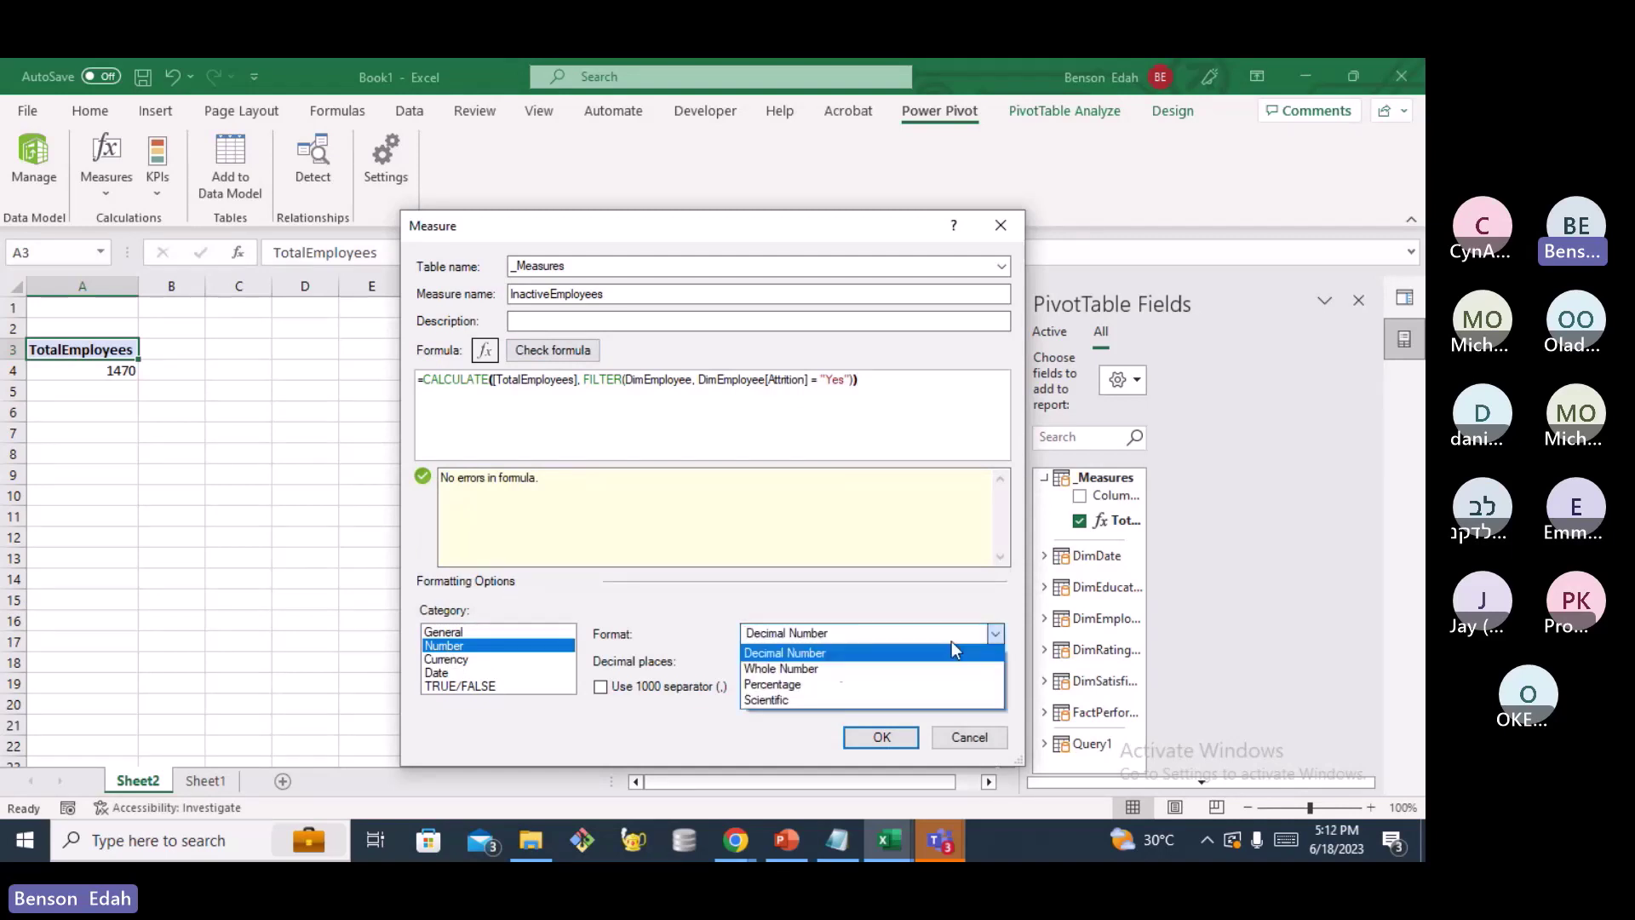
click(804, 670)
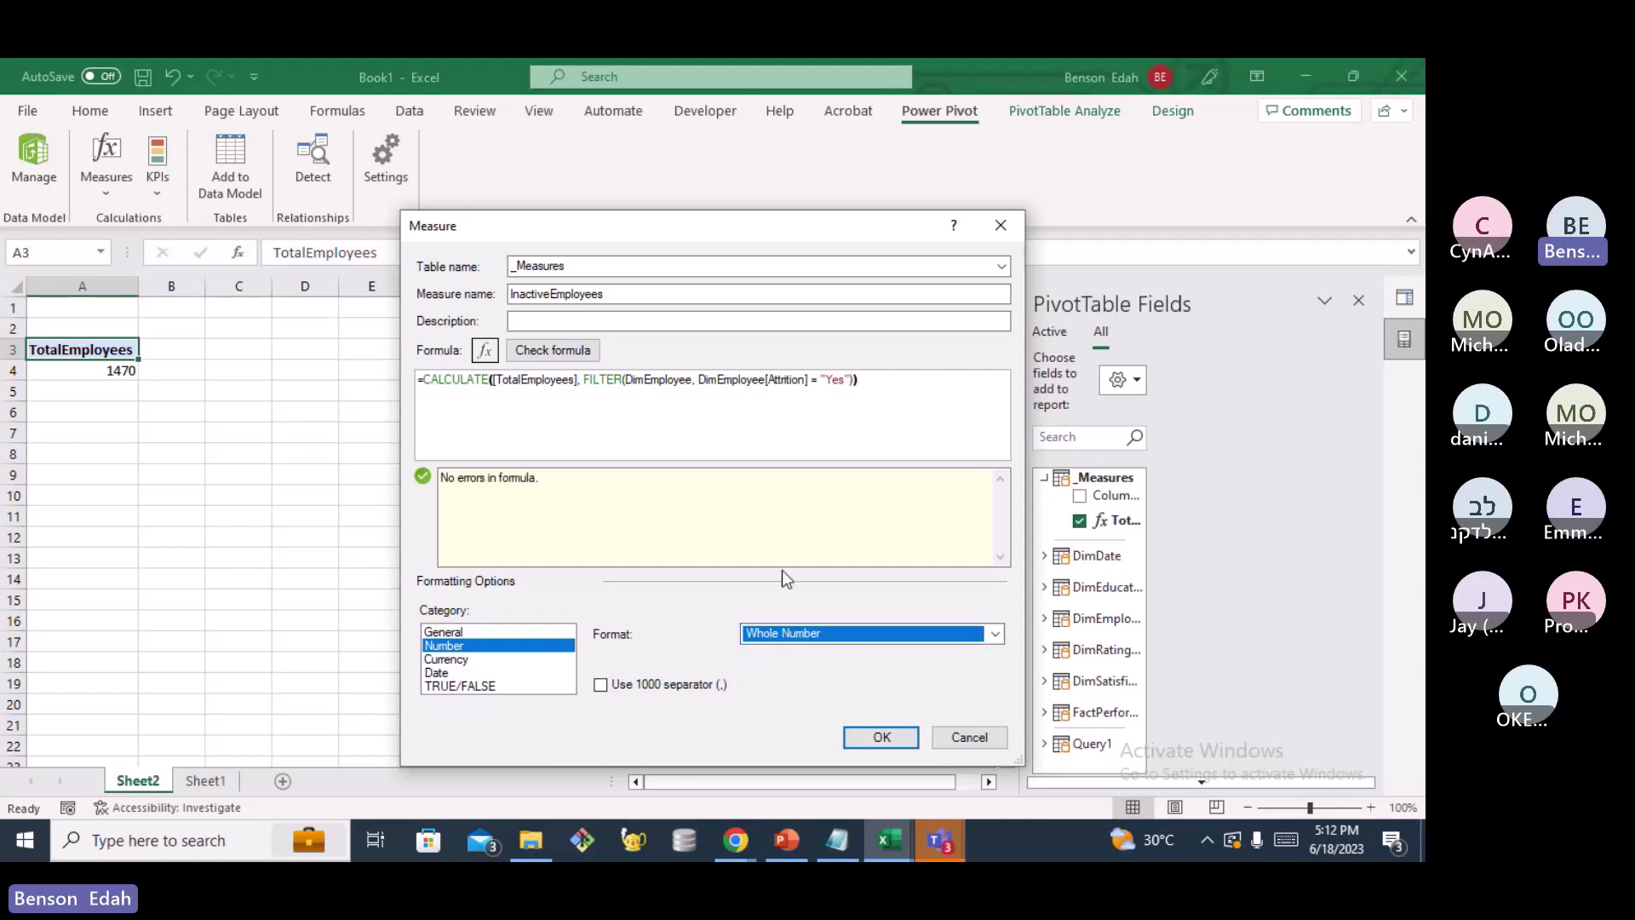
click(882, 737)
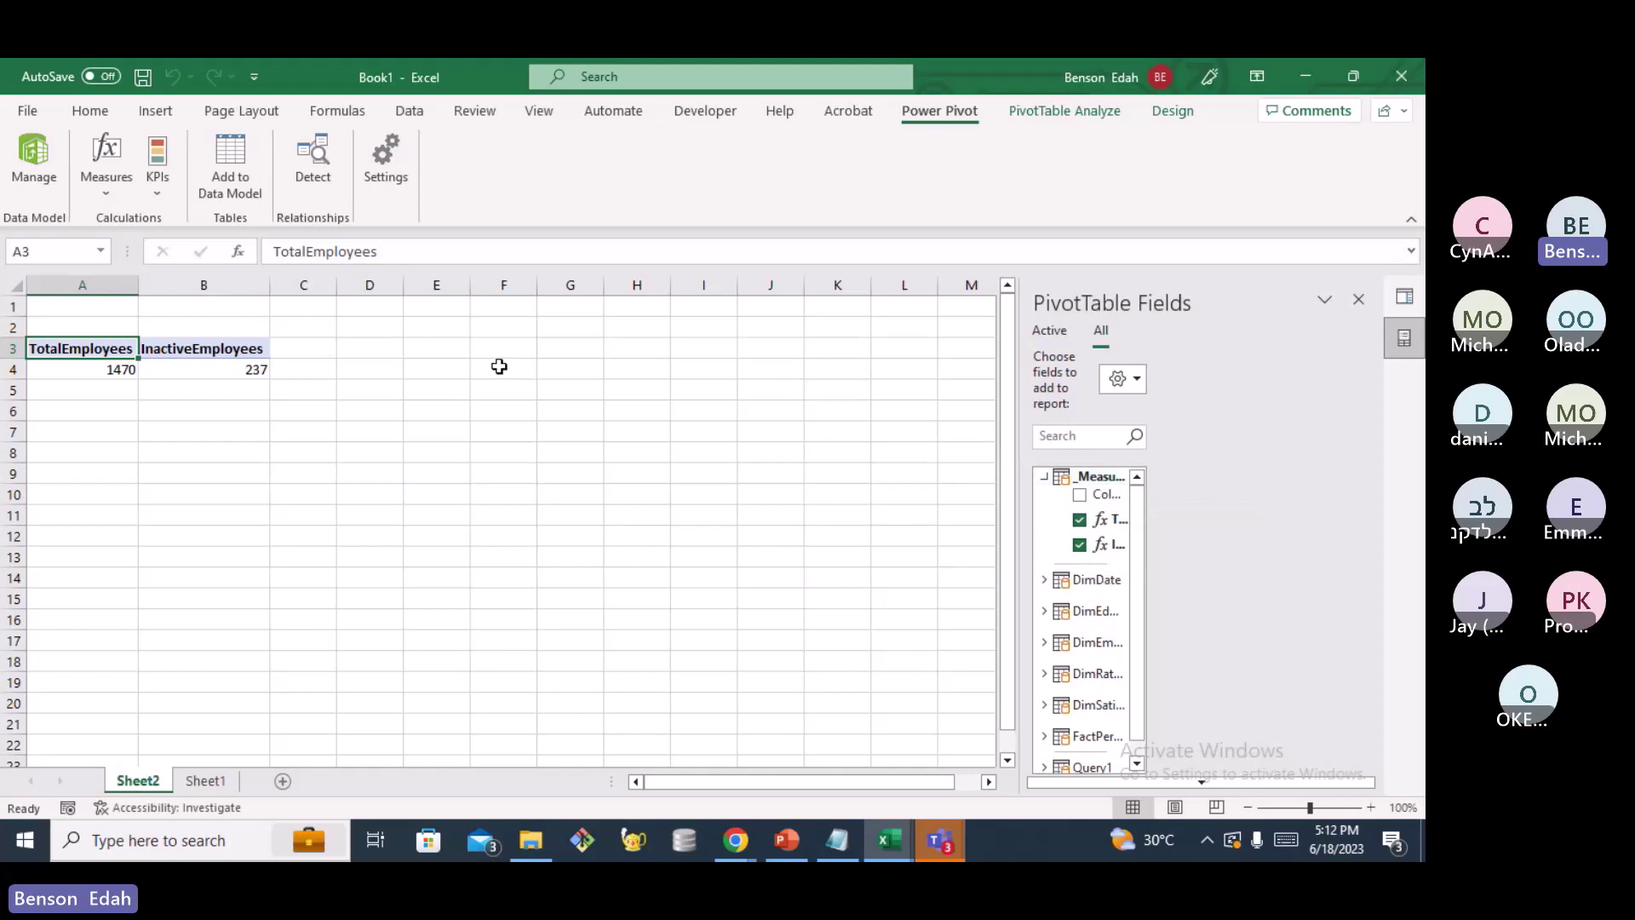
click(110, 192)
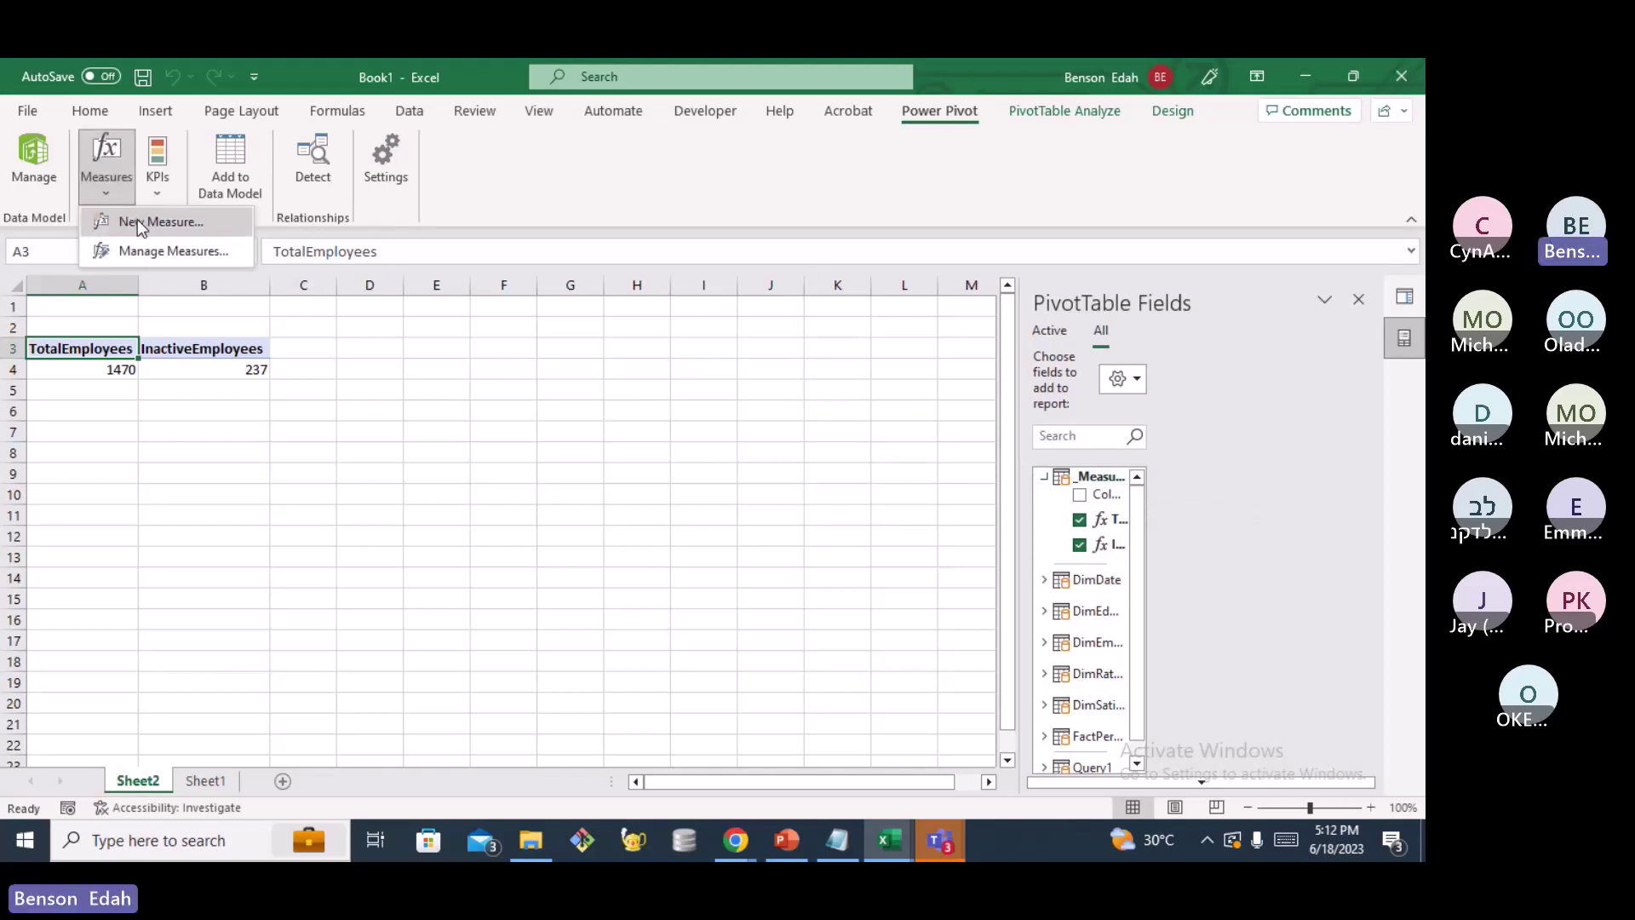
Add a new measure named TotalEmployees with its formula started as =CALCU
click(137, 221)
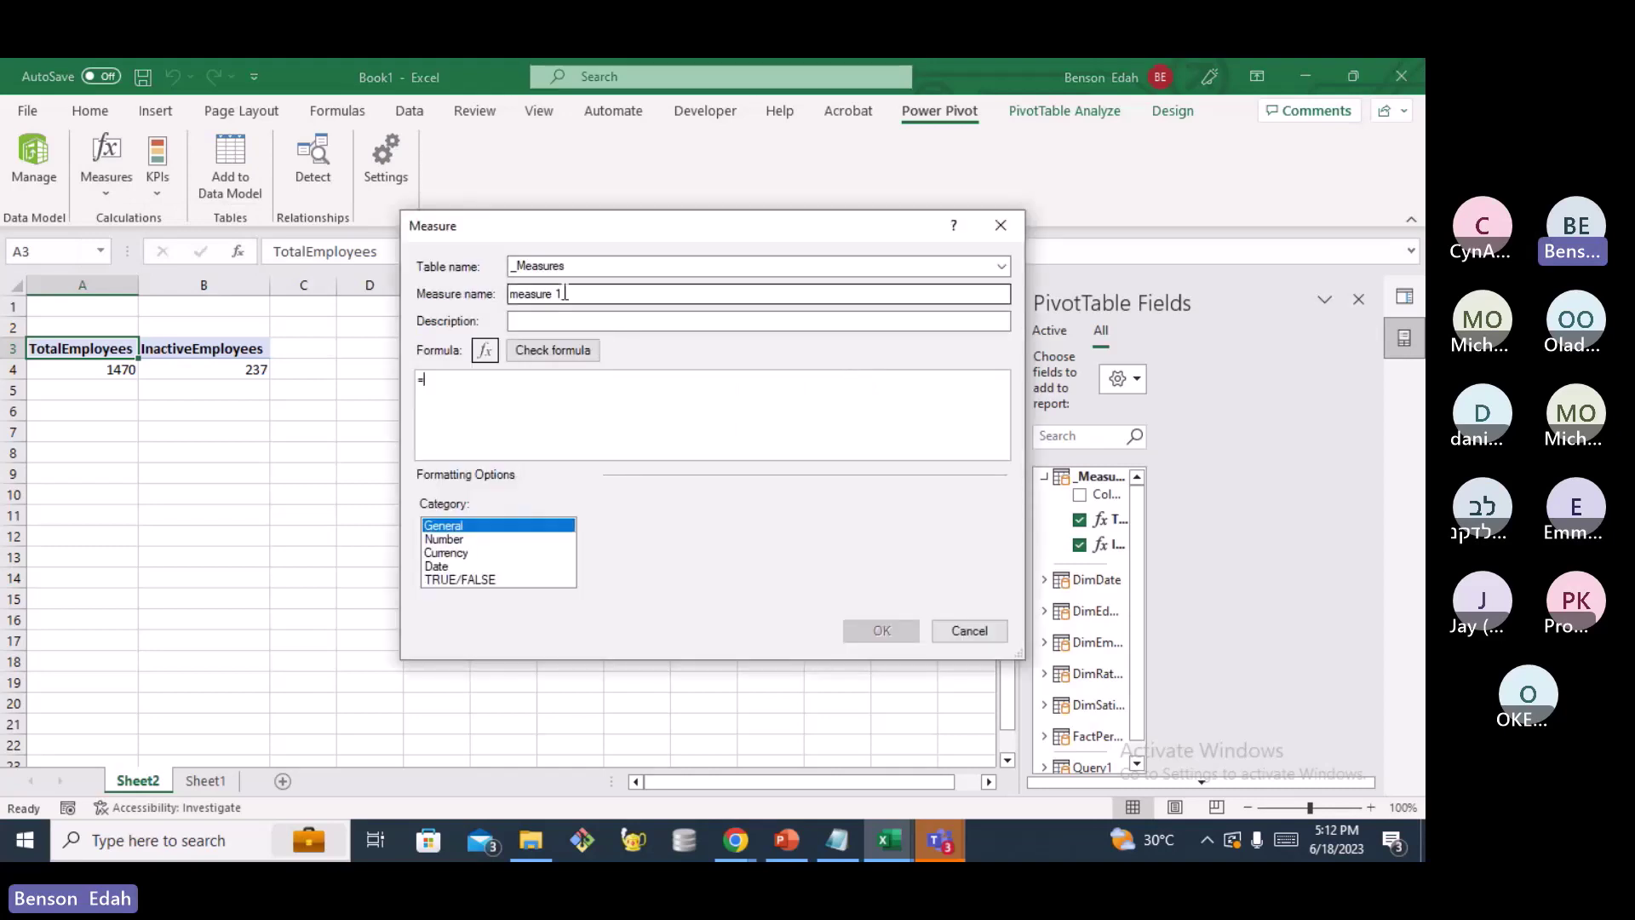
click(564, 294)
key(BackSpace)
key(BackSpace)
key(BackSpace)
key(BackSpace)
key(BackSpace)
key(BackSpace)
key(BackSpace)
key(BackSpace)
key(BackSpace)
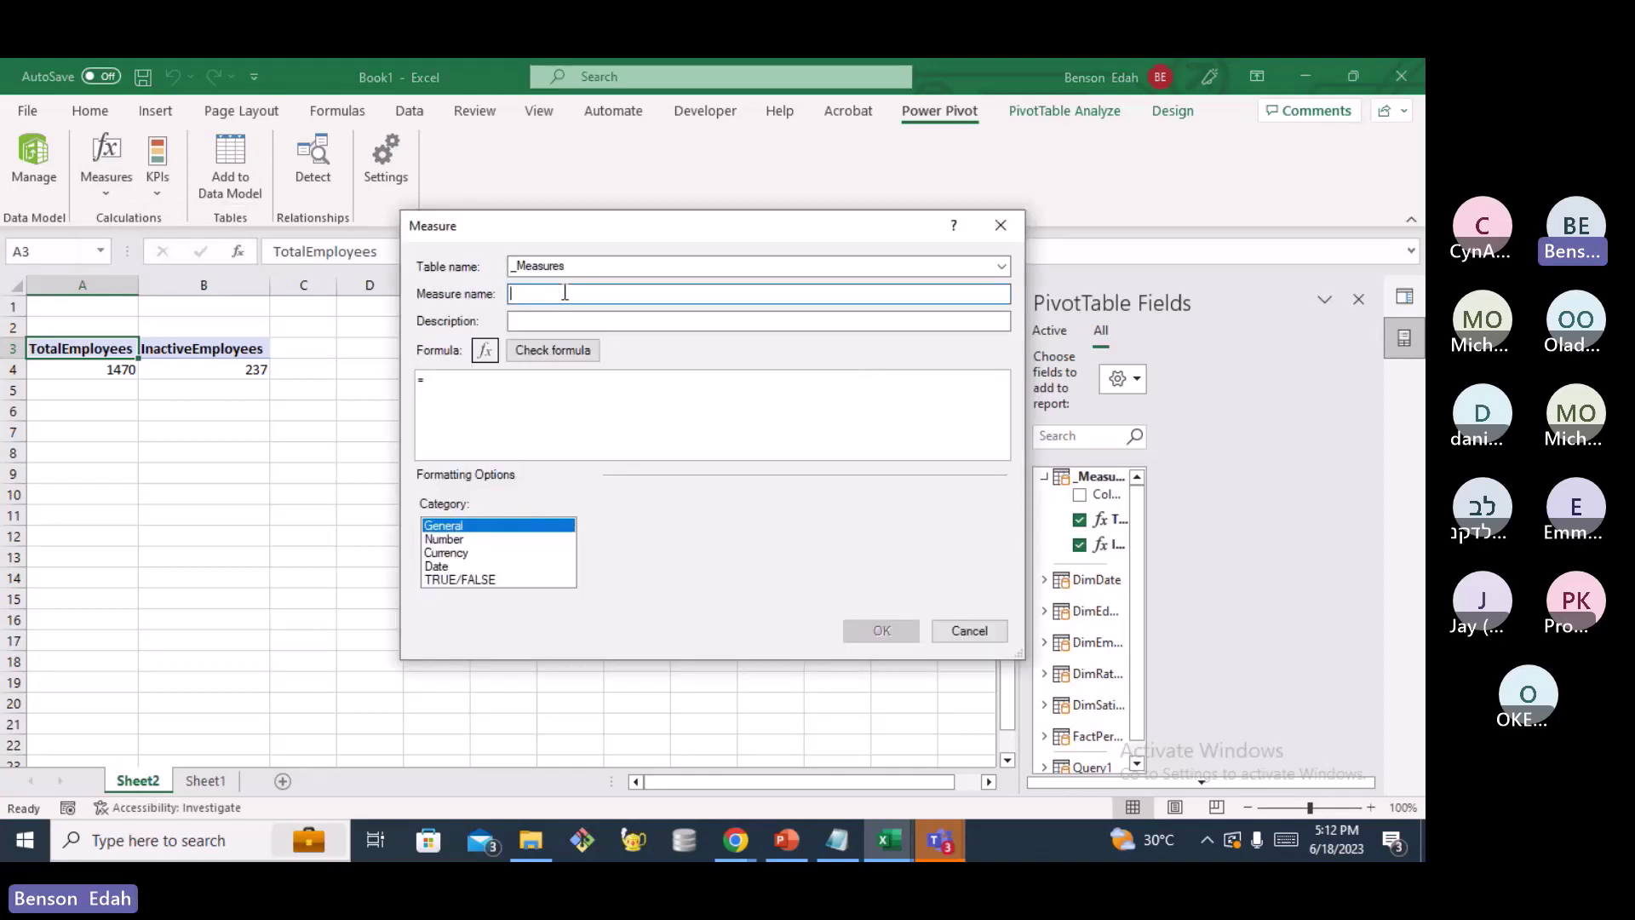
text(t)
text(TotalE)
text(mployee)
text(s)
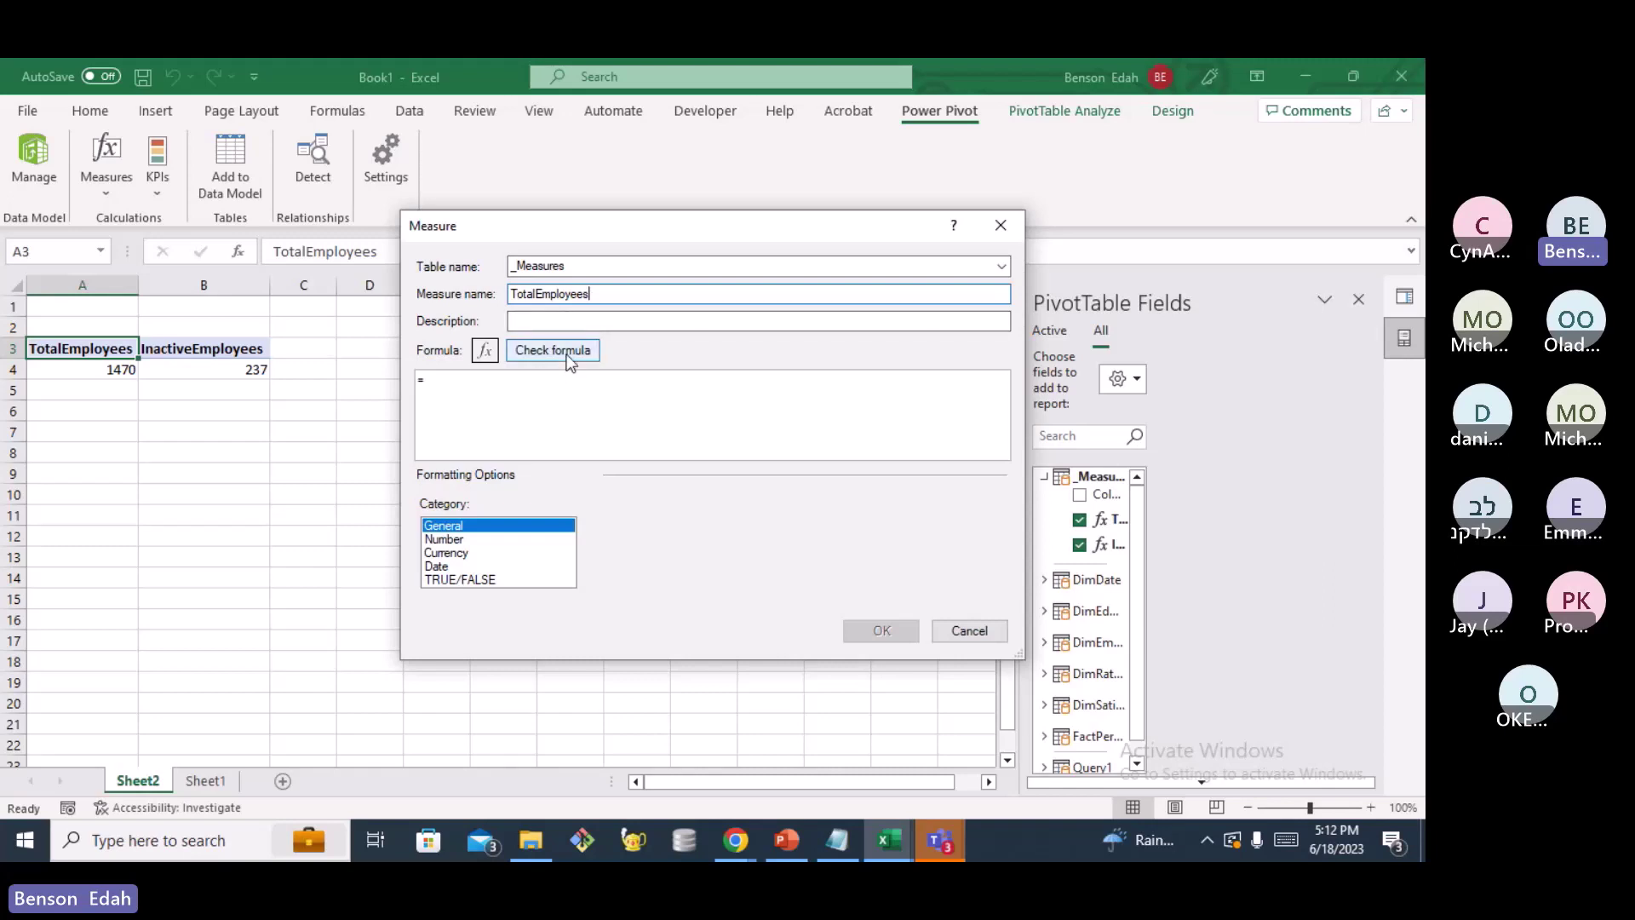
click(511, 381)
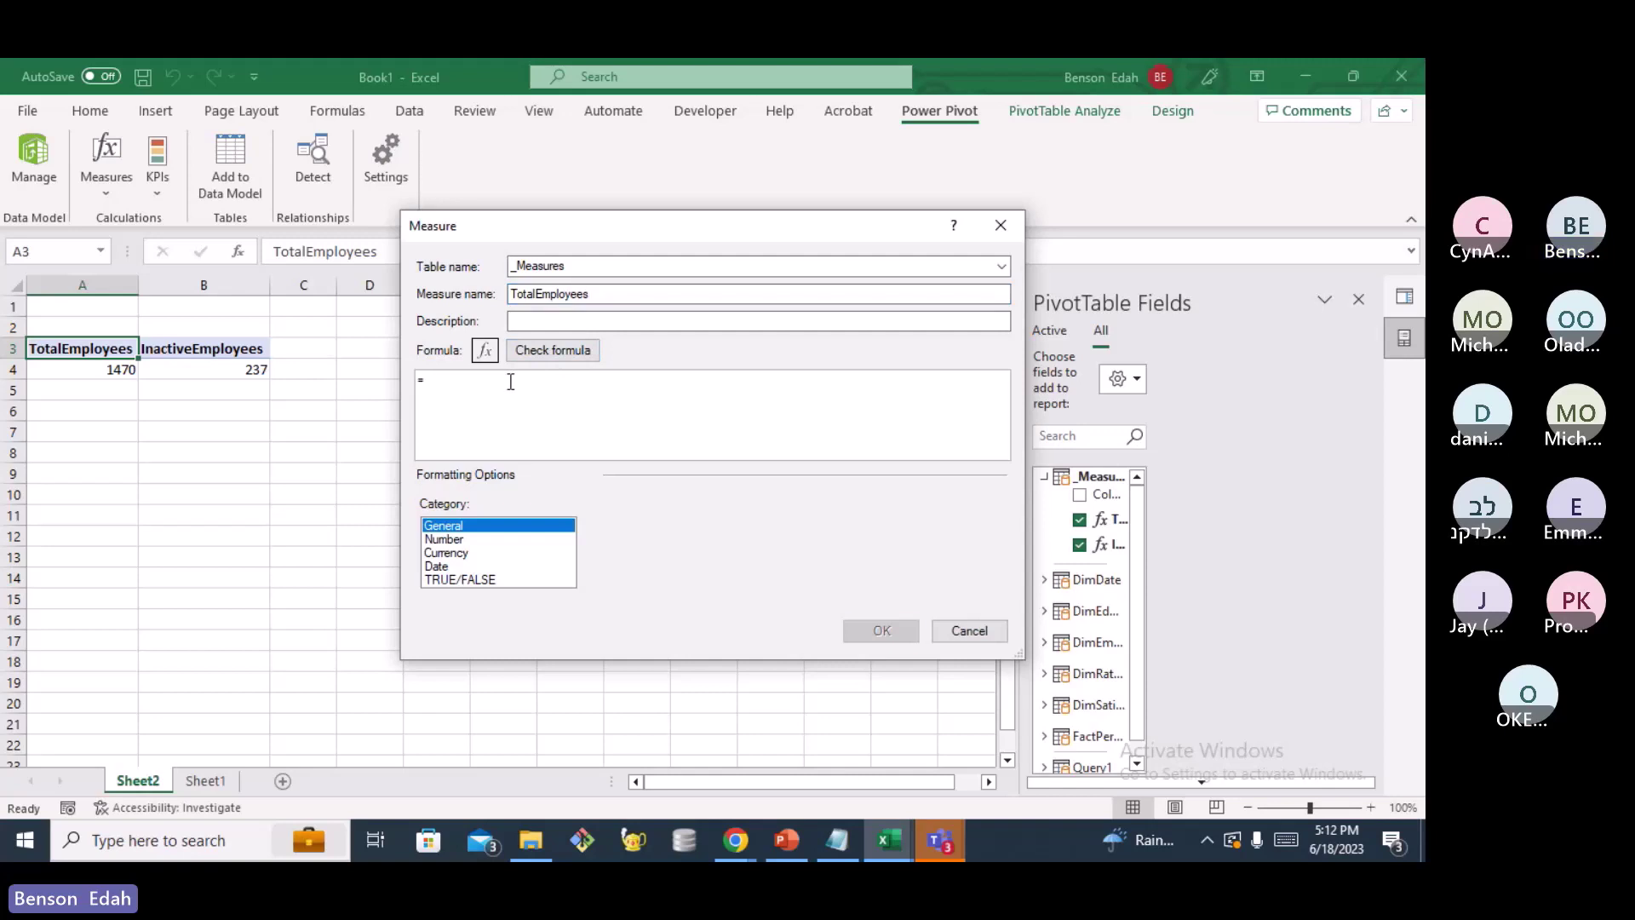
text(CALCU)
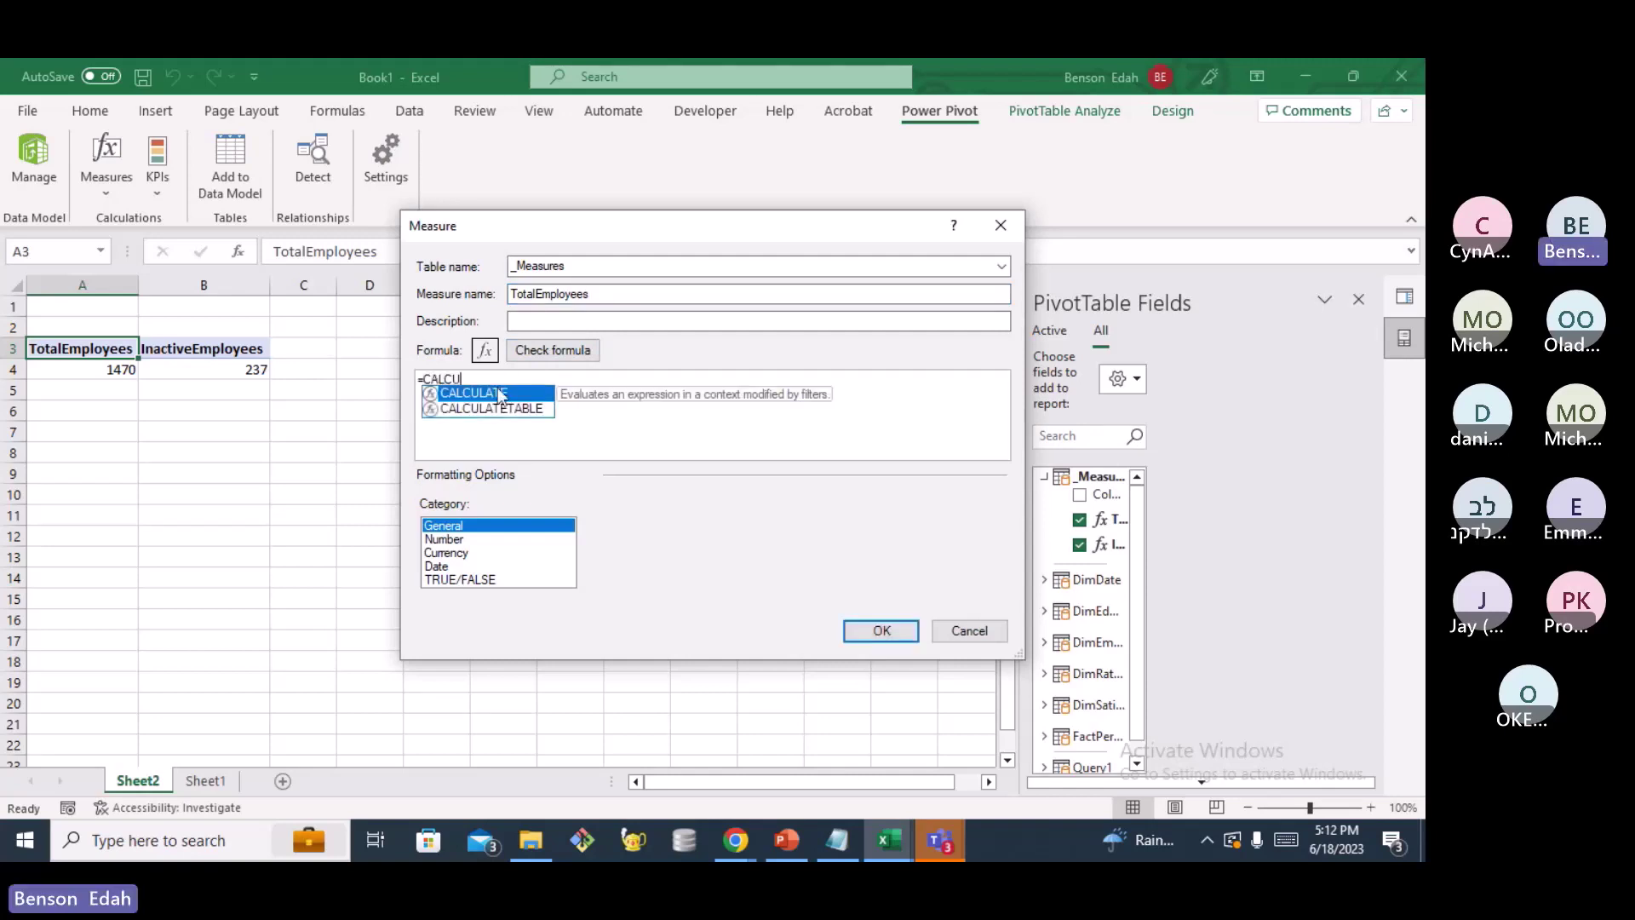
Enter =CALCULATE([TotalEmployees], FILTER(DimEmployee, DimEmployee[Attrition]= "No")) and check it, revealing a circular dependency
double_click(499, 393)
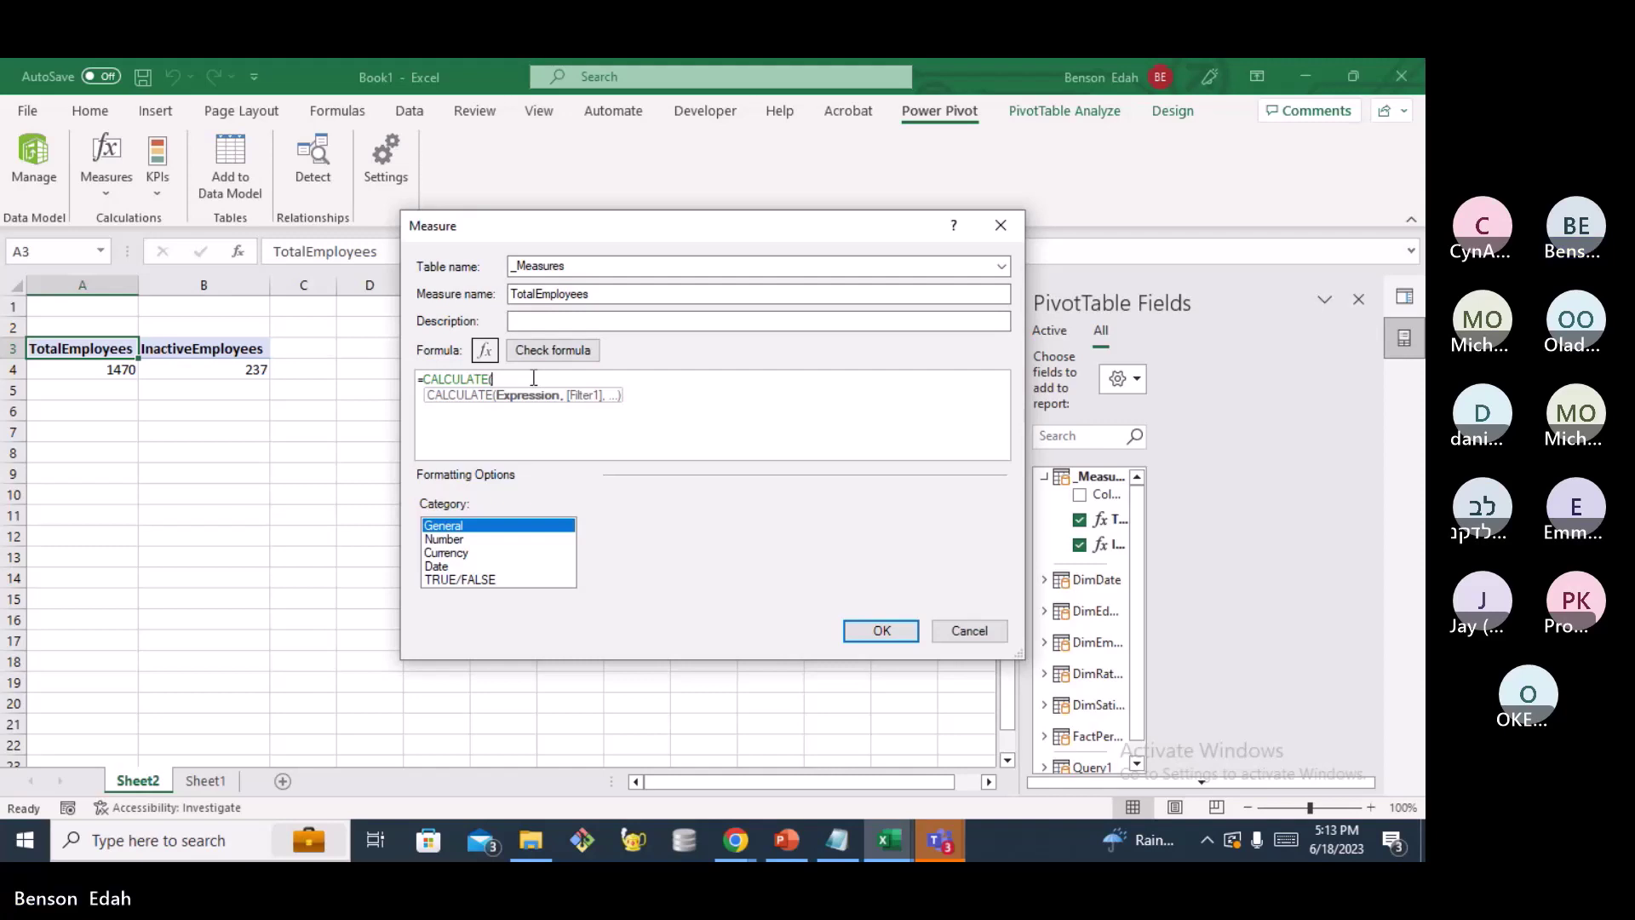
text(Tota)
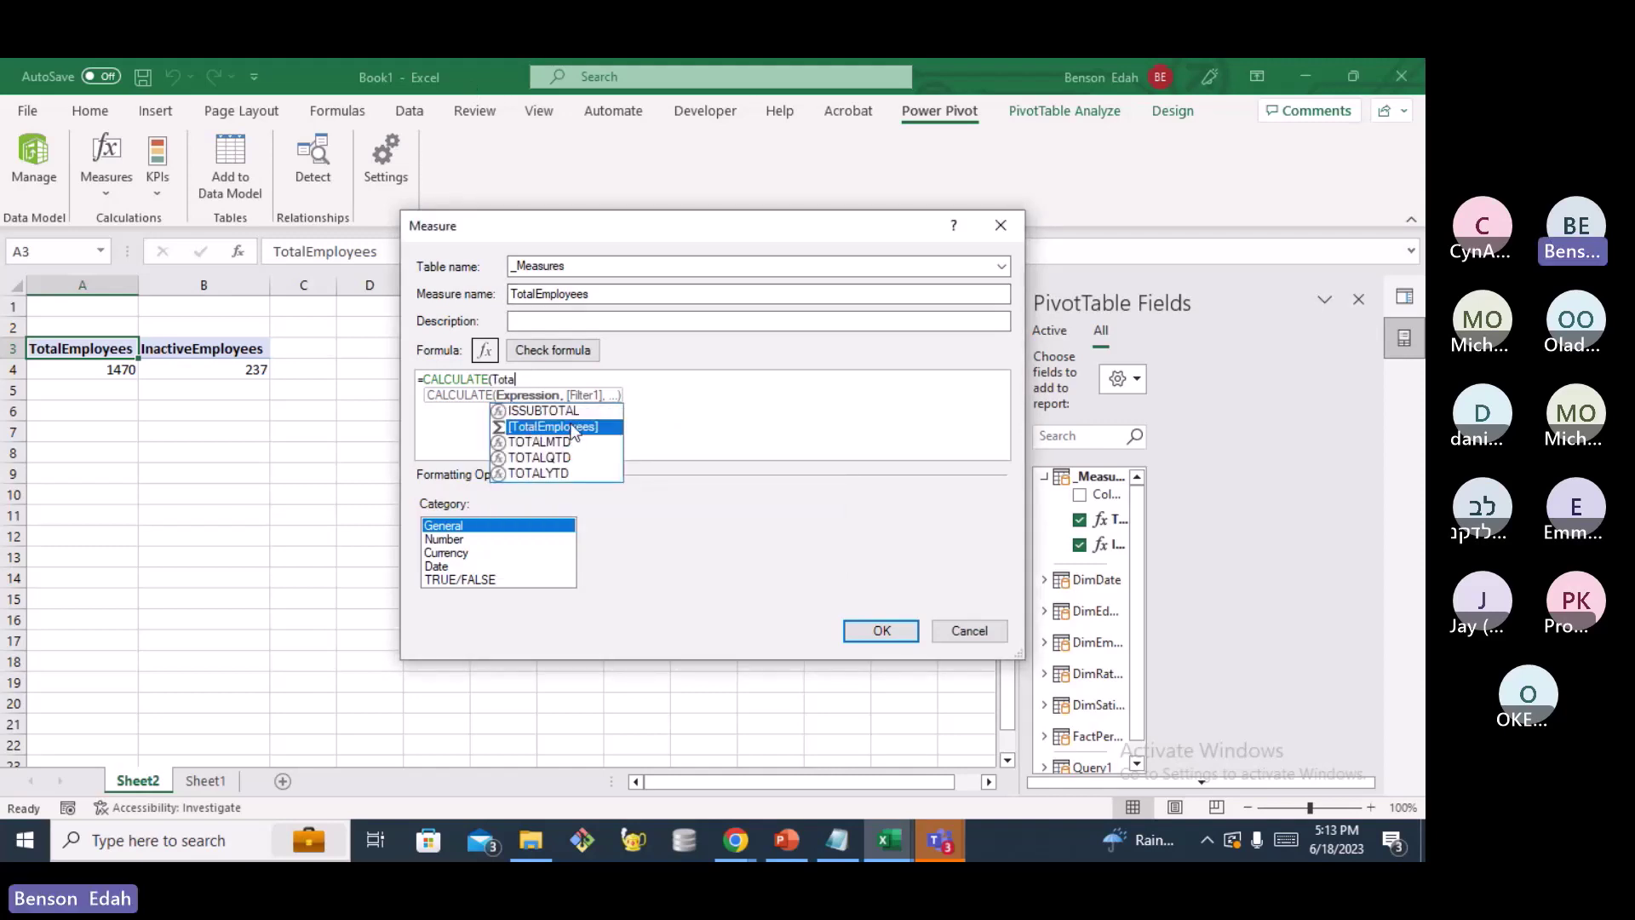
double_click(573, 430)
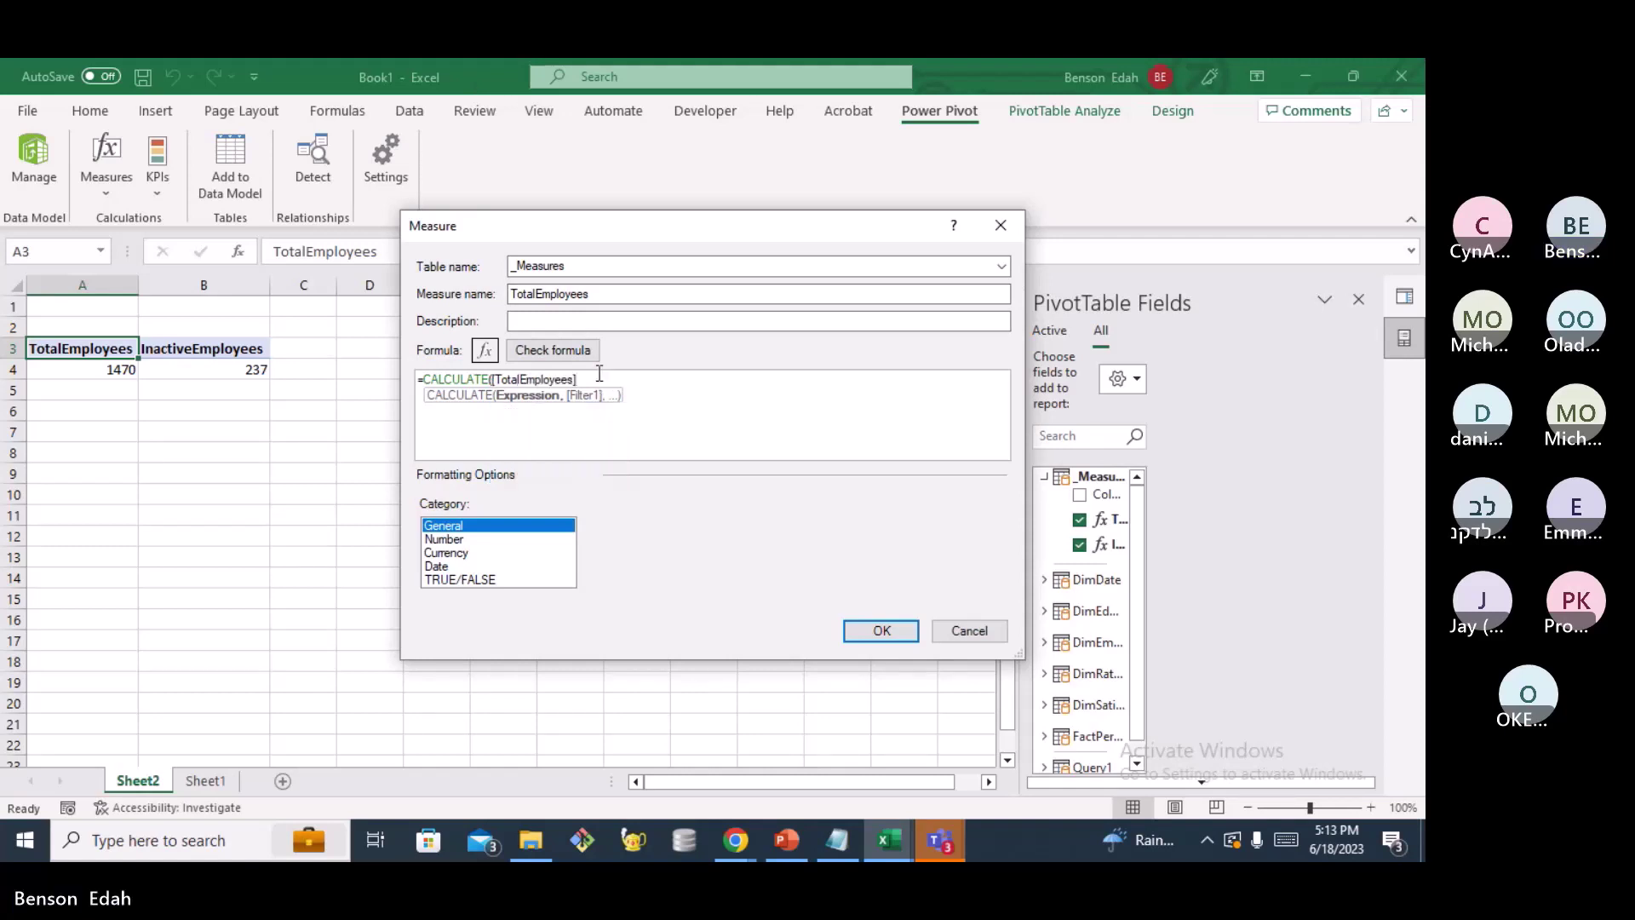
text(,)
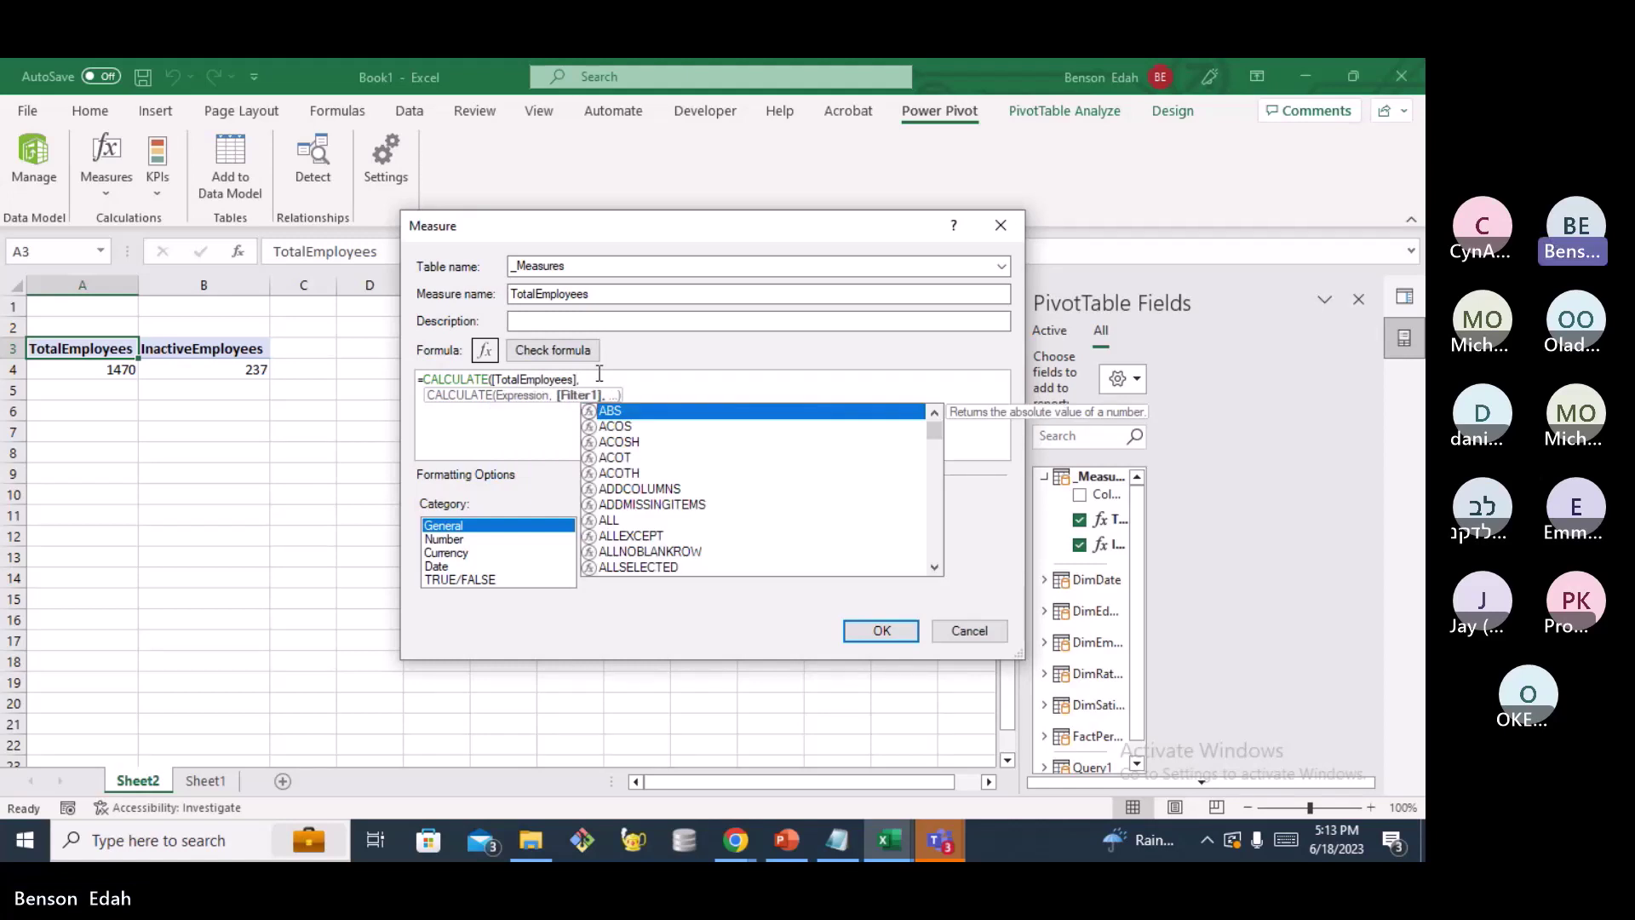
text( FILTER()
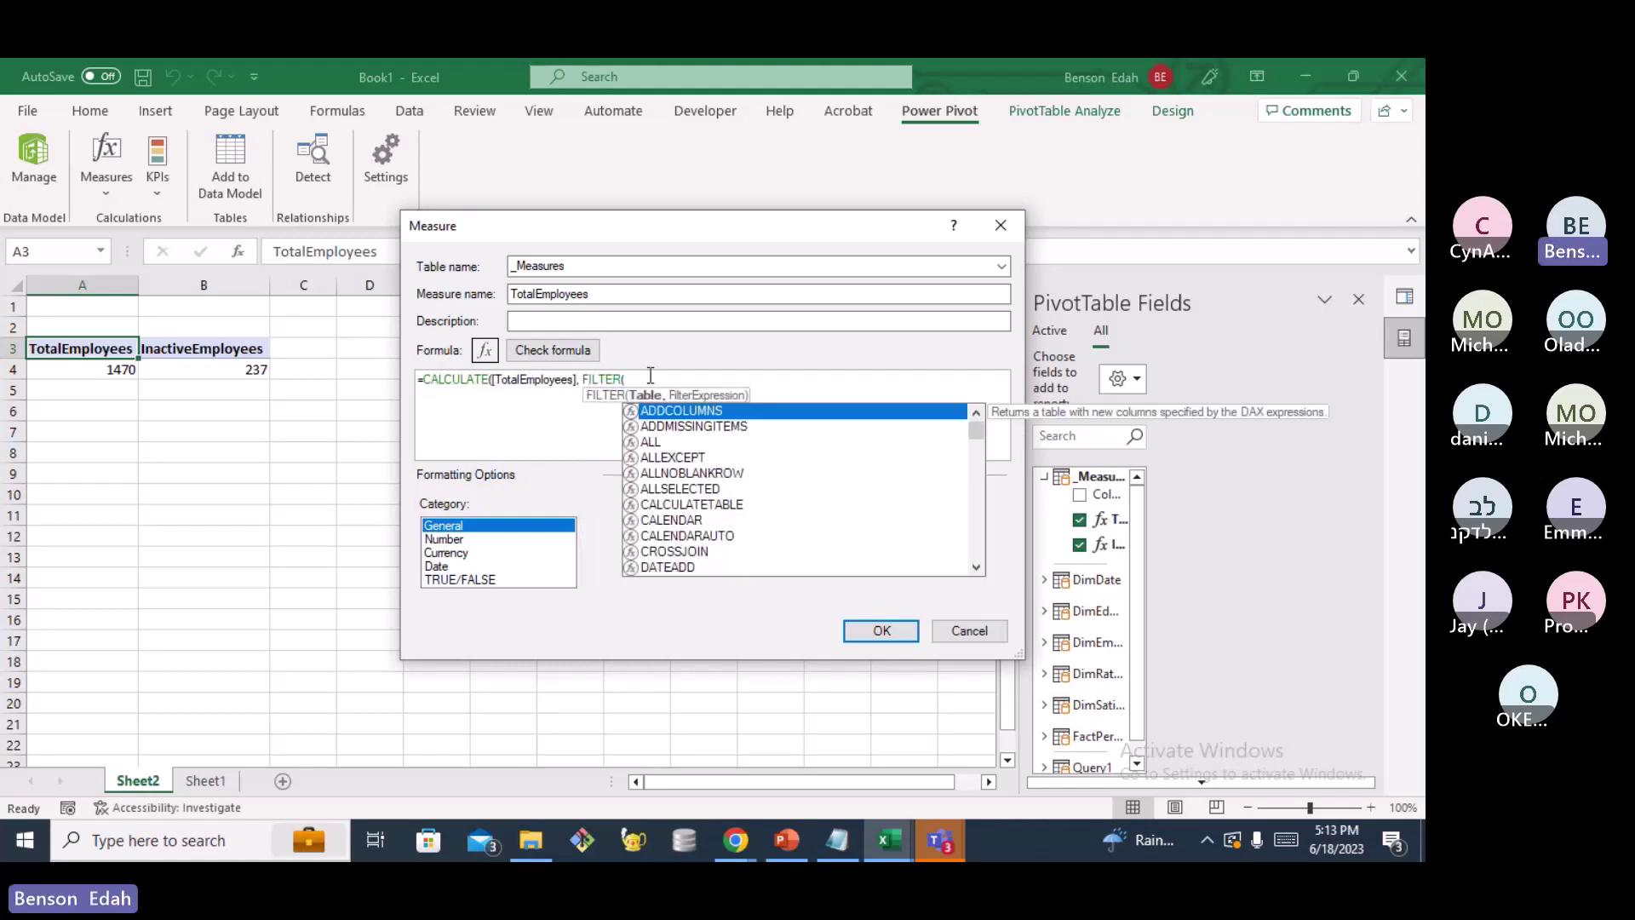
text(D)
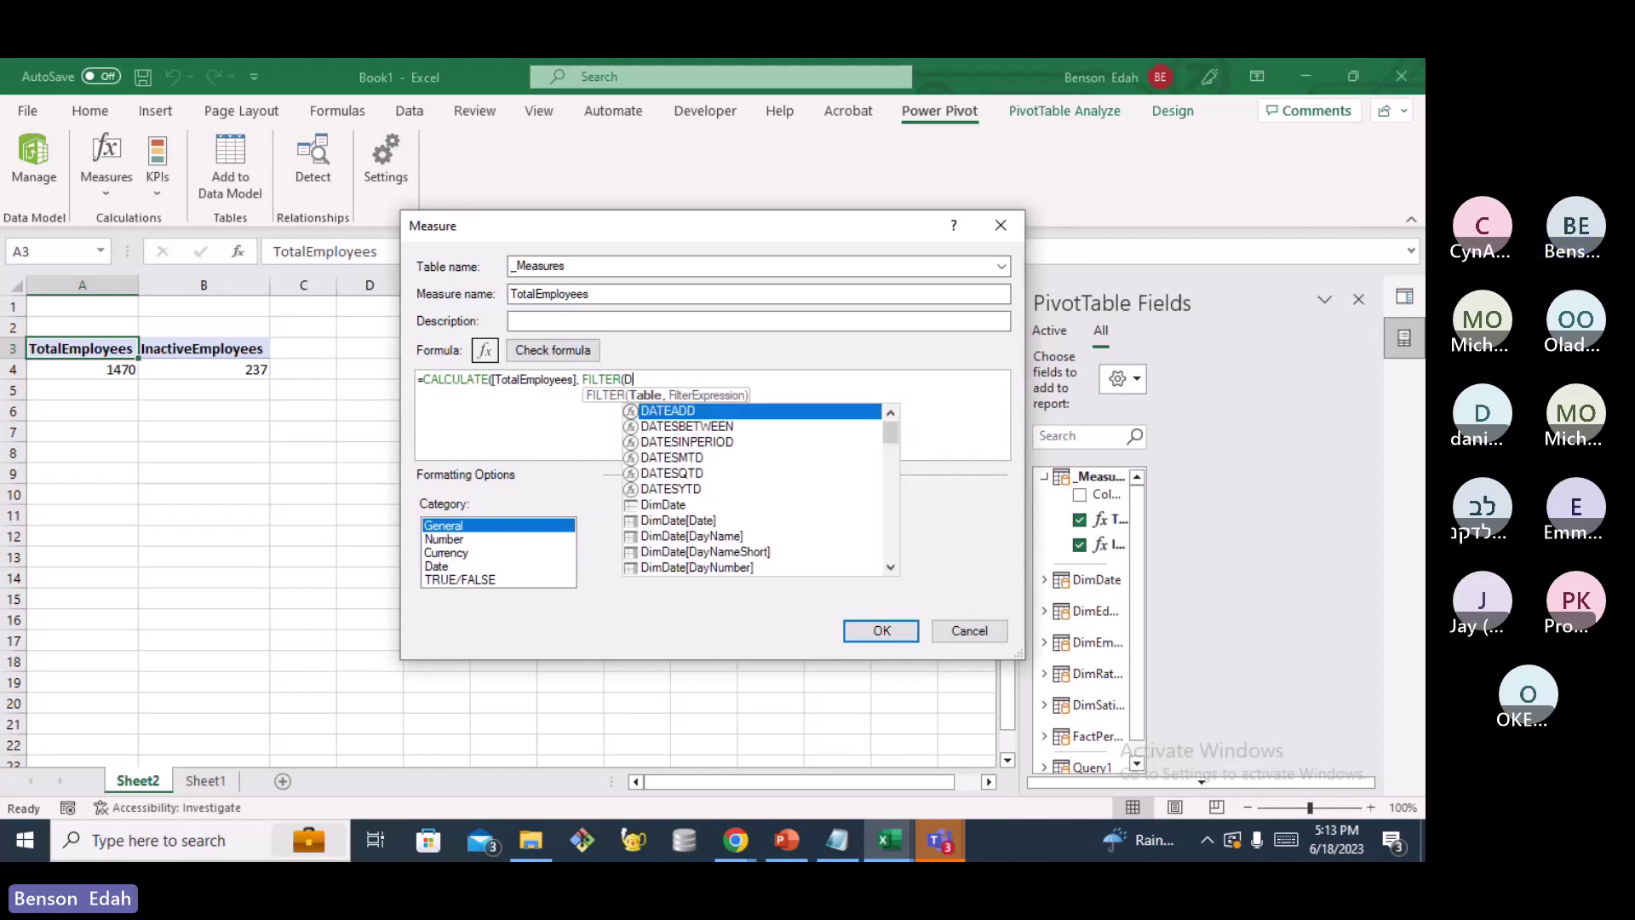
text(imEmployee)
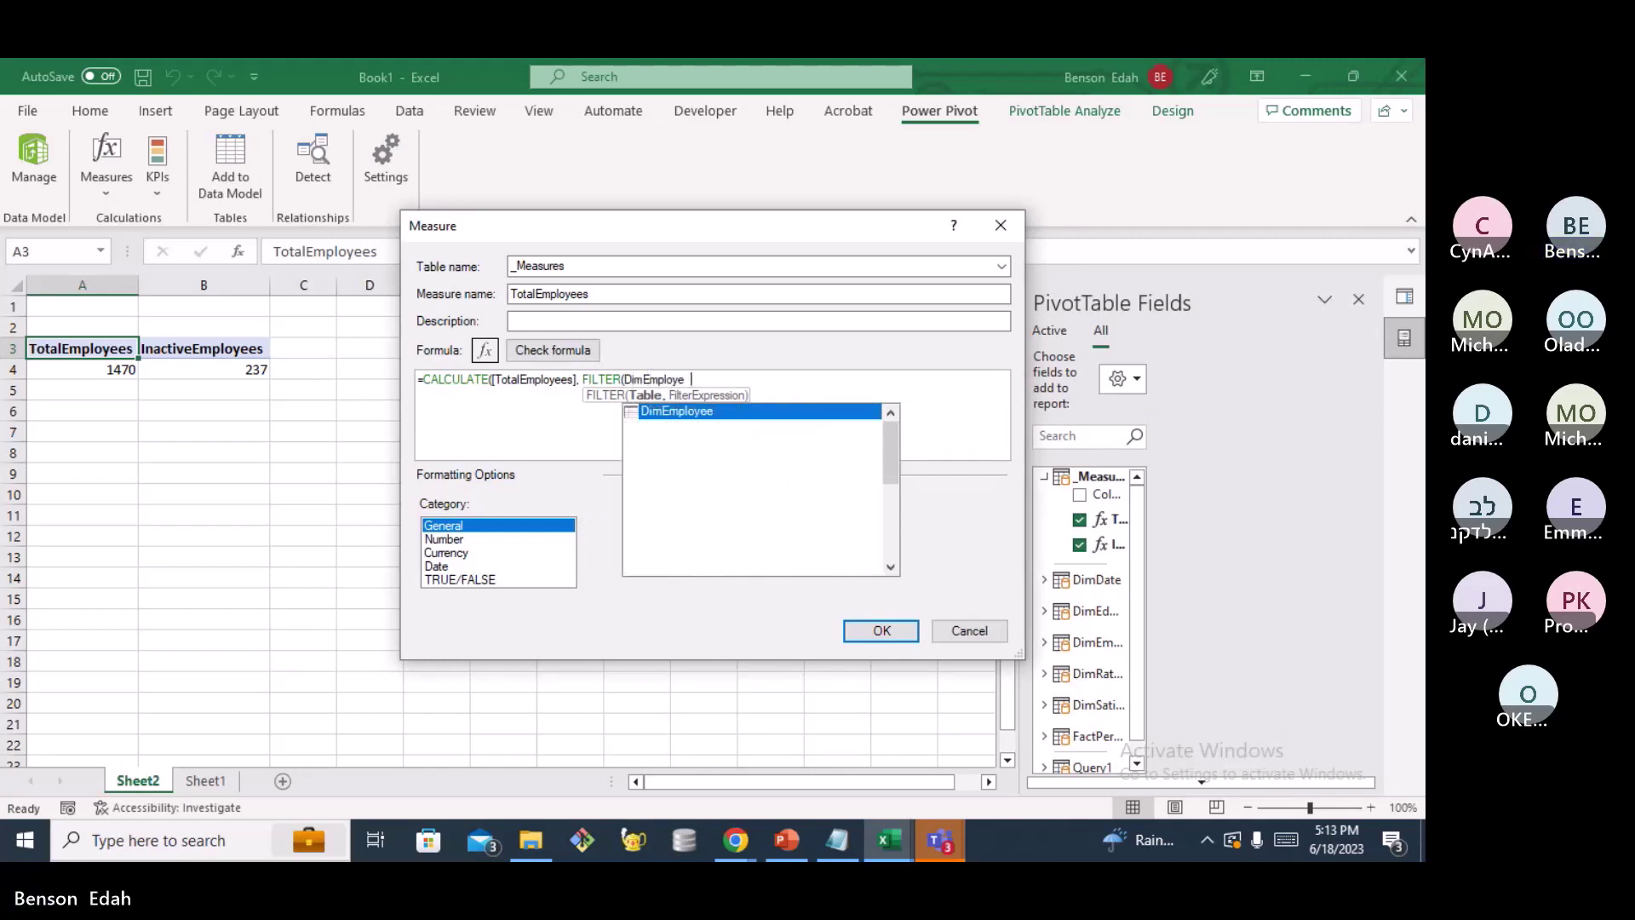
double_click(706, 412)
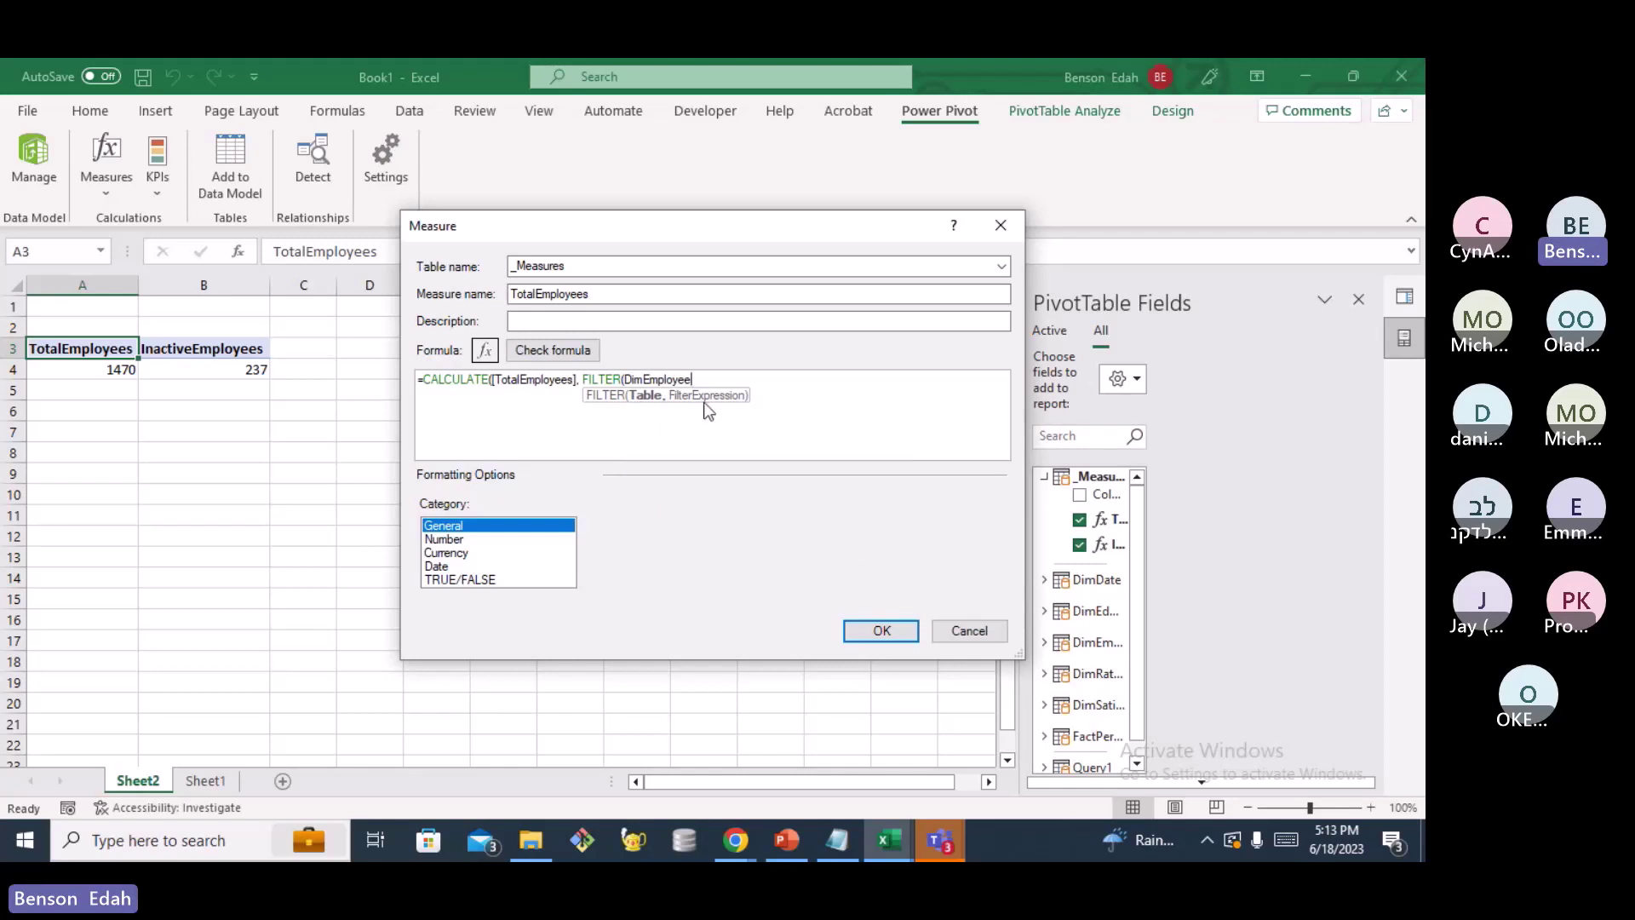
text(,)
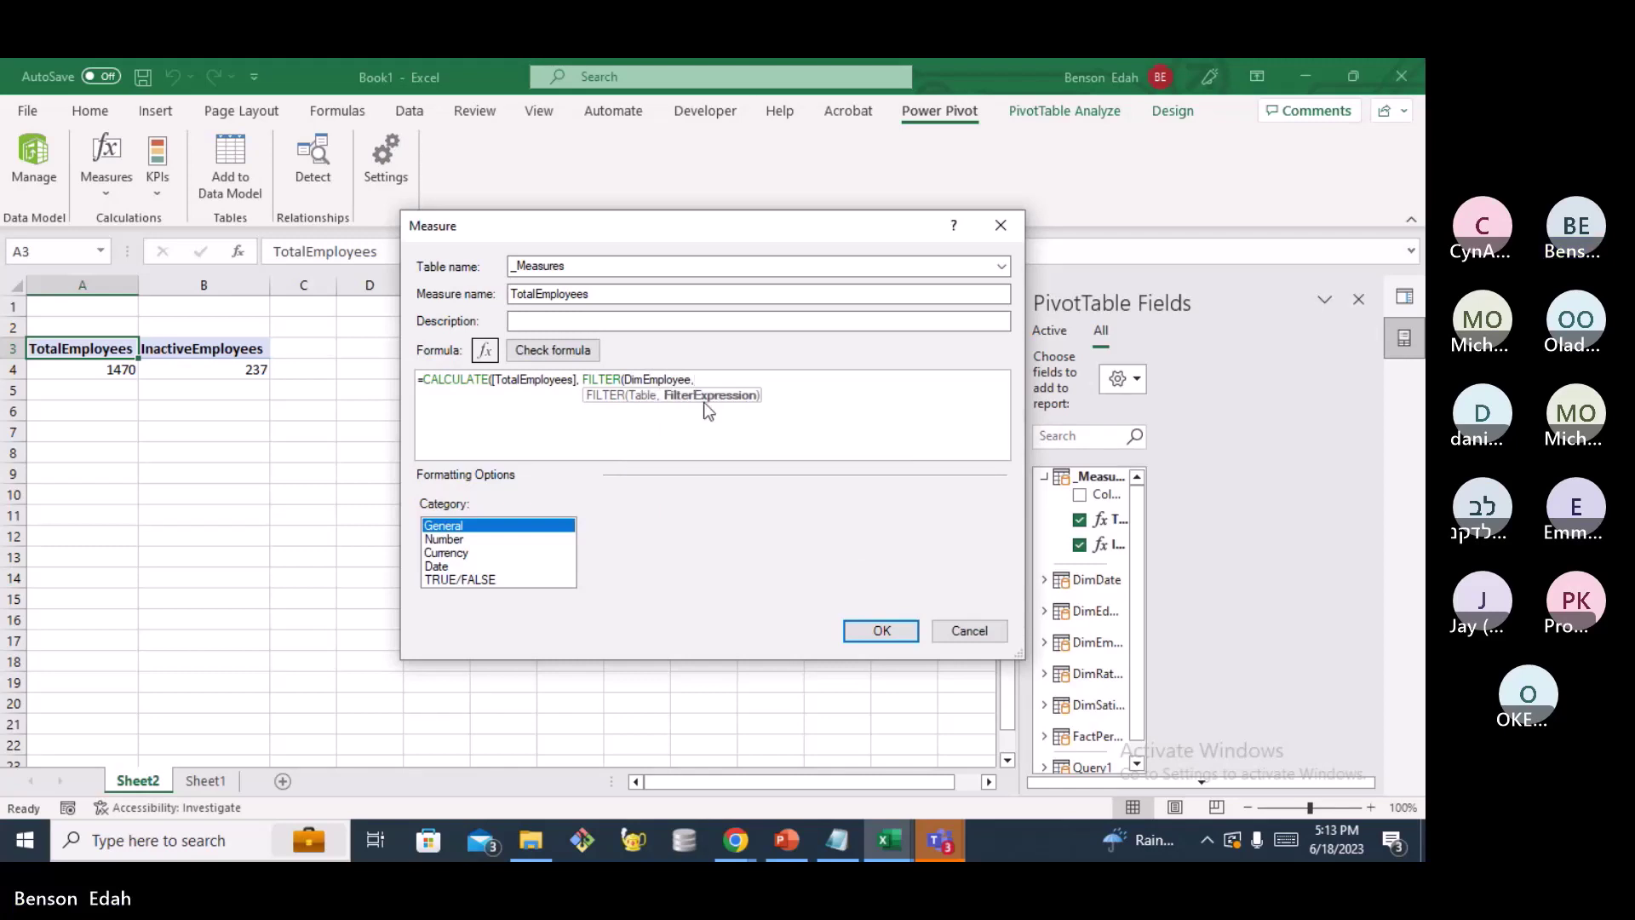
text( Dim)
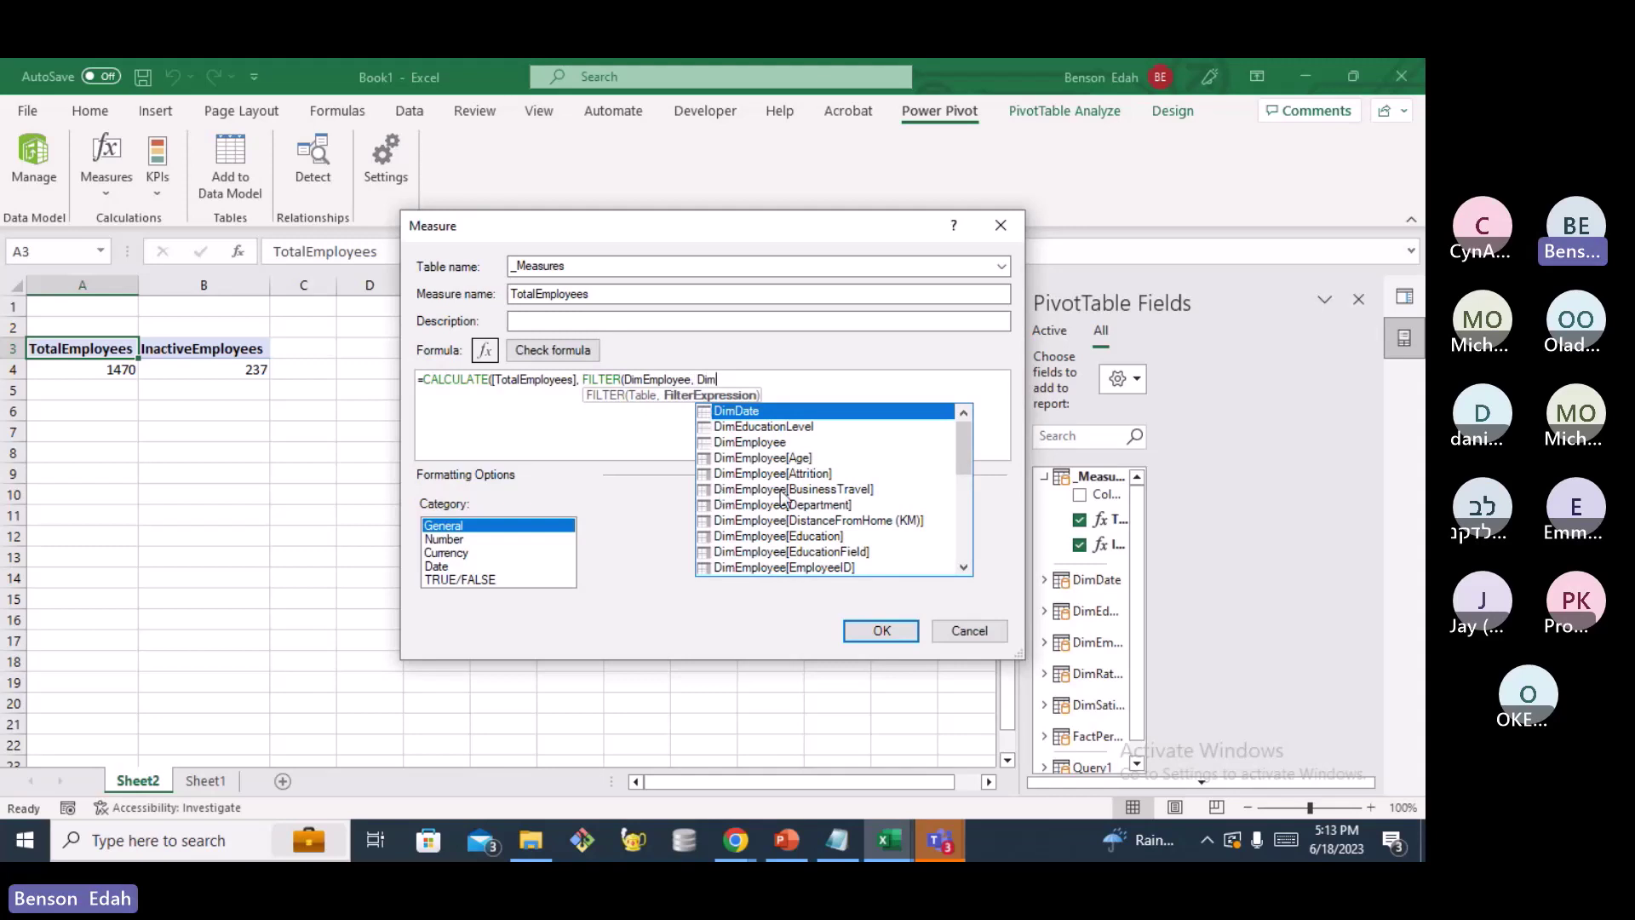
double_click(771, 474)
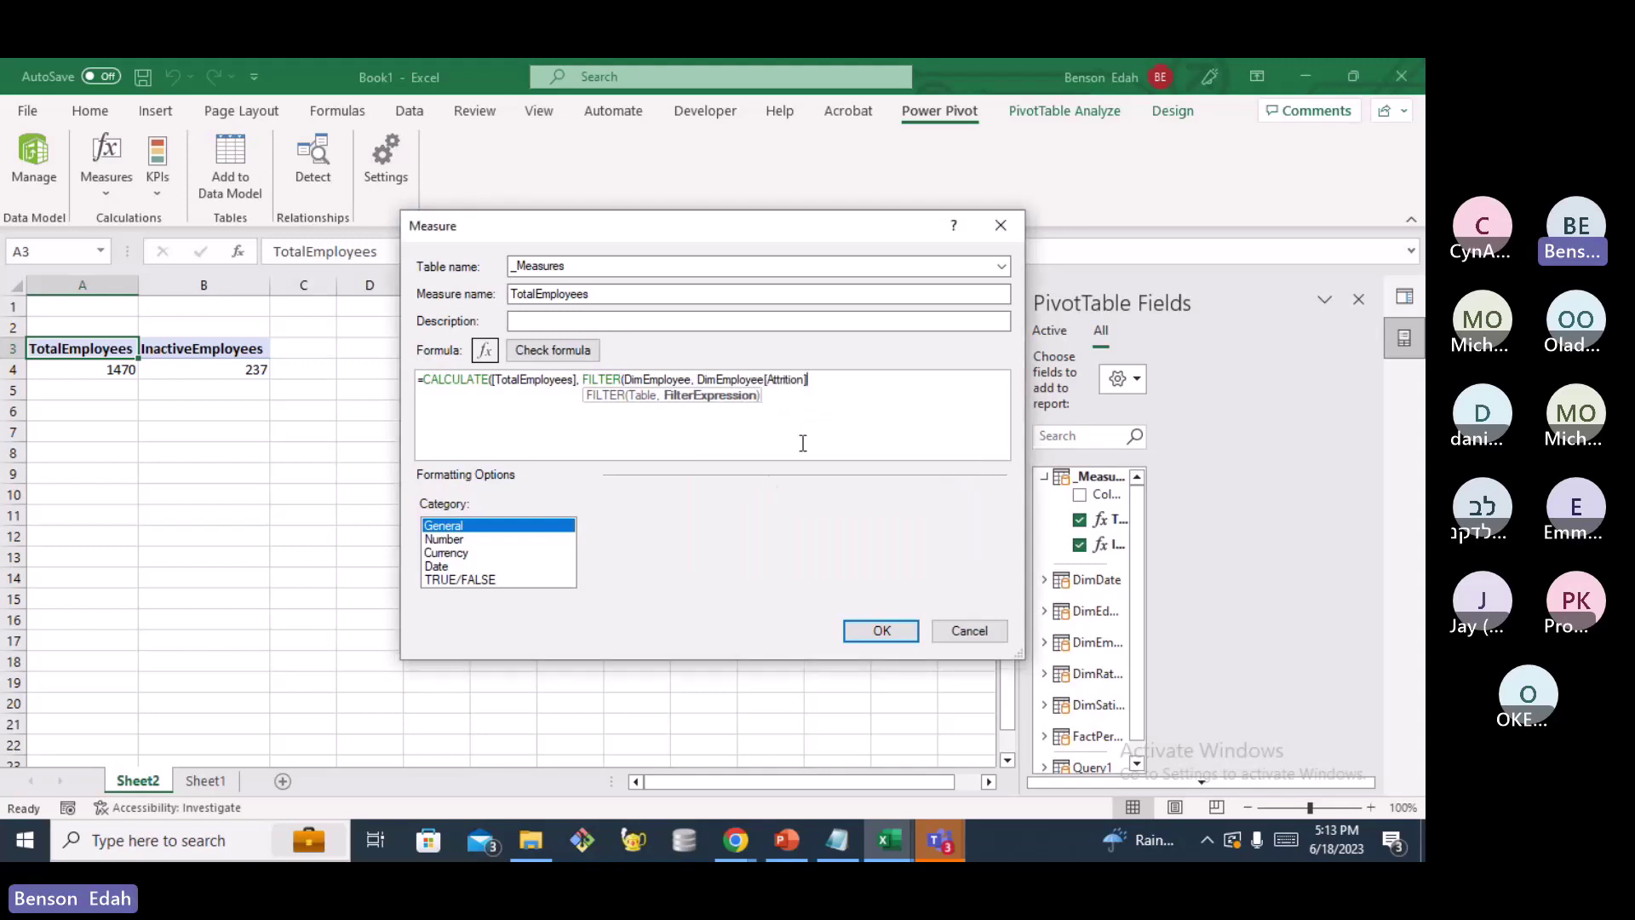
text(= "No")))
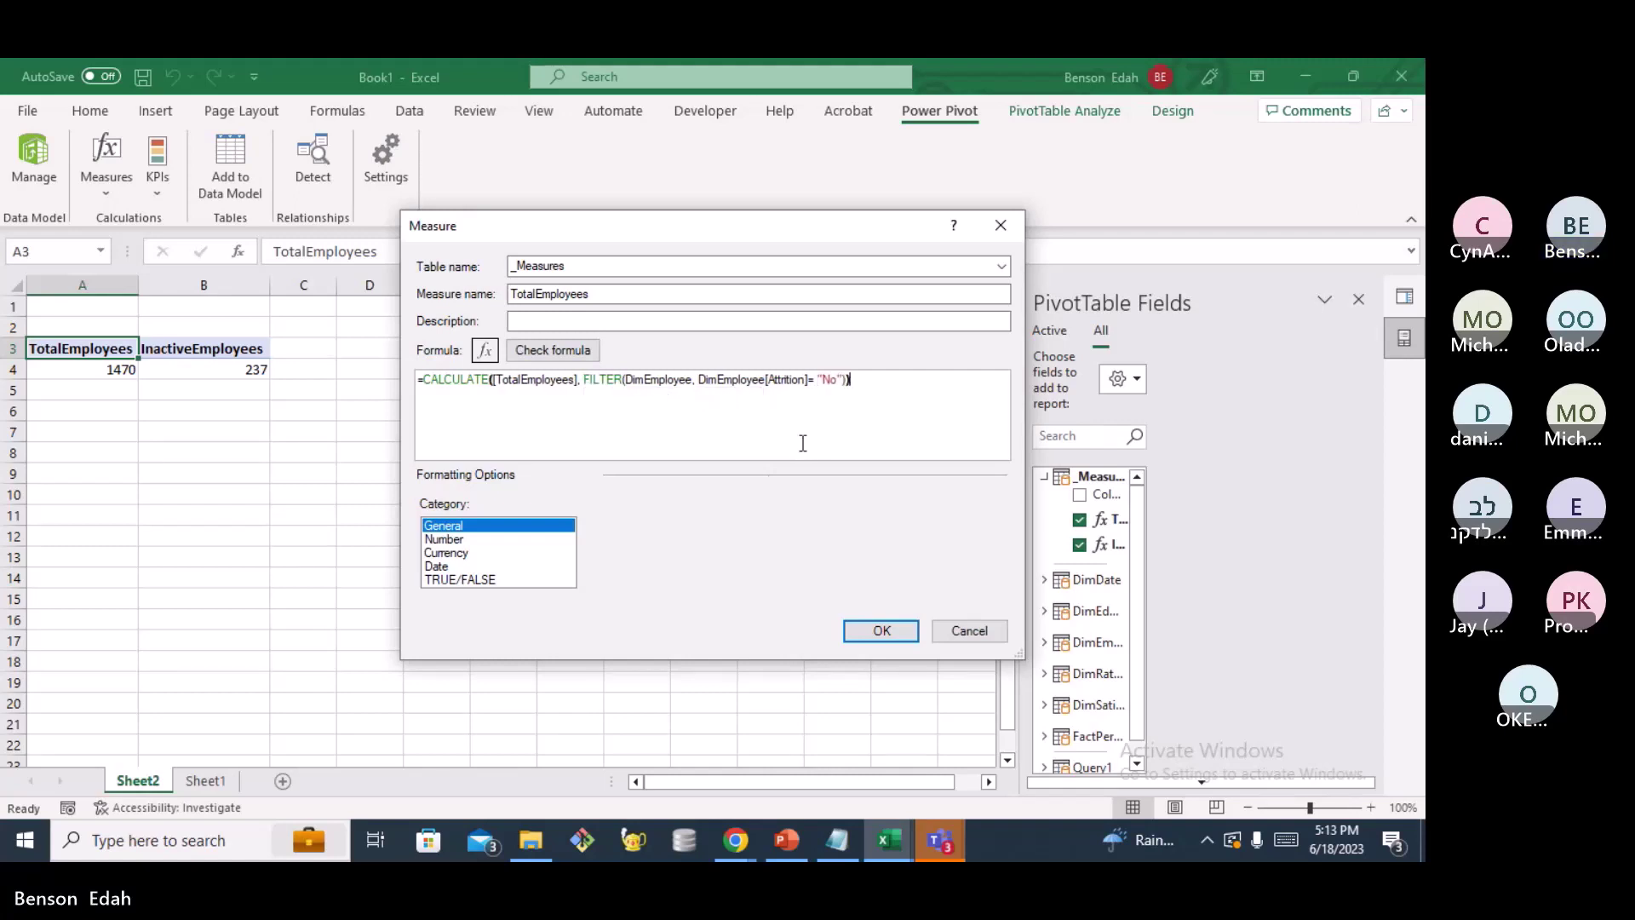
click(550, 356)
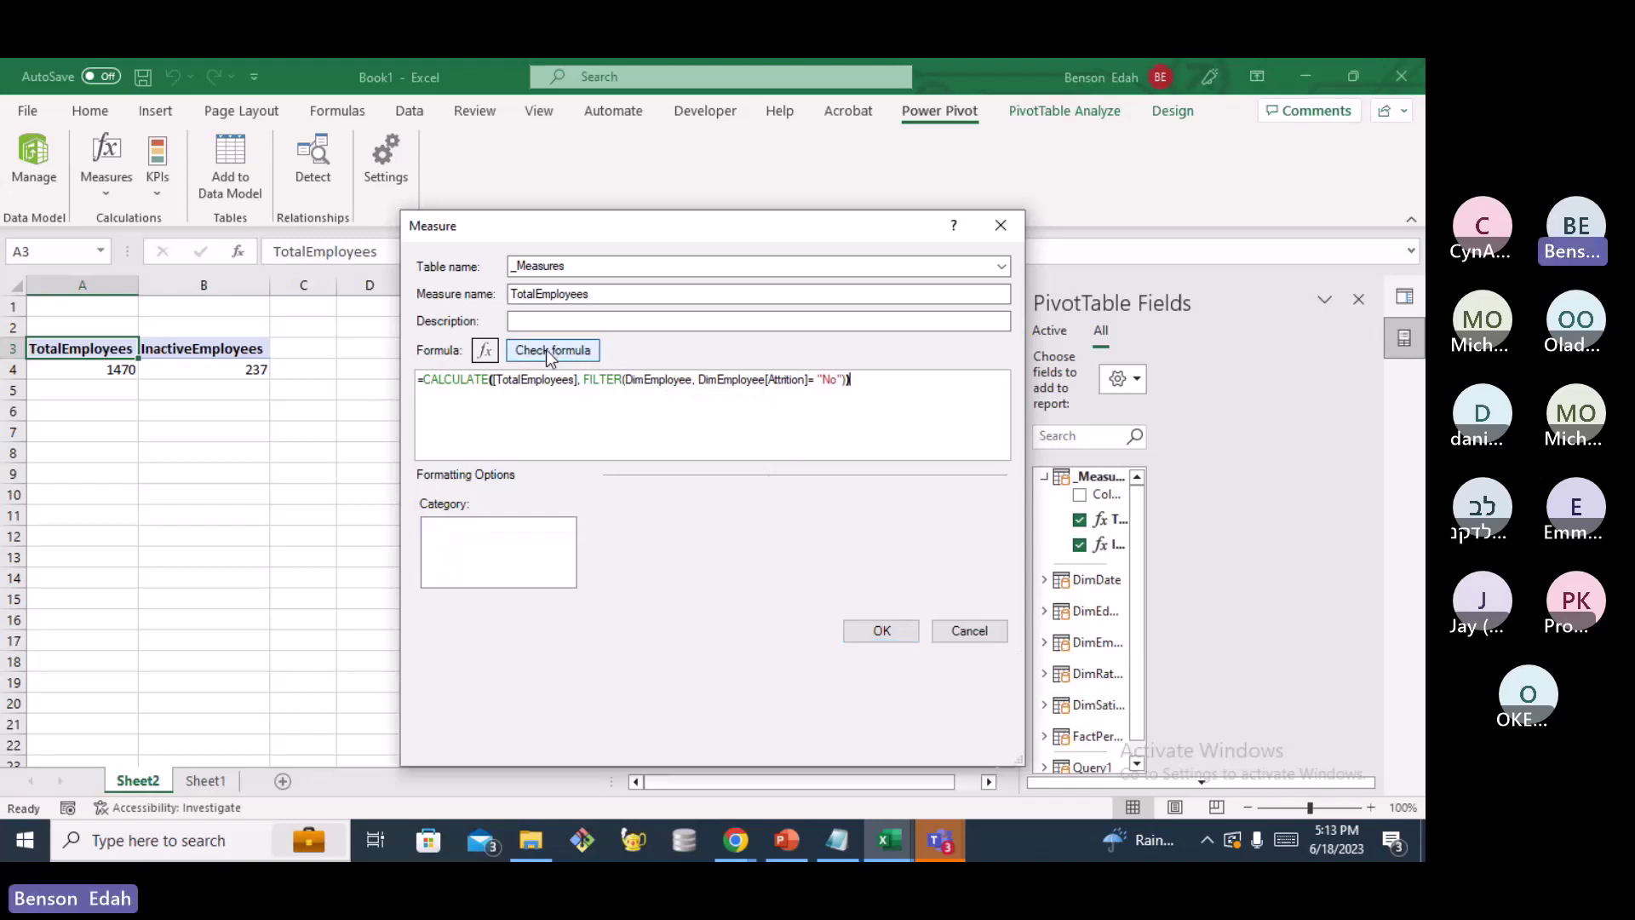
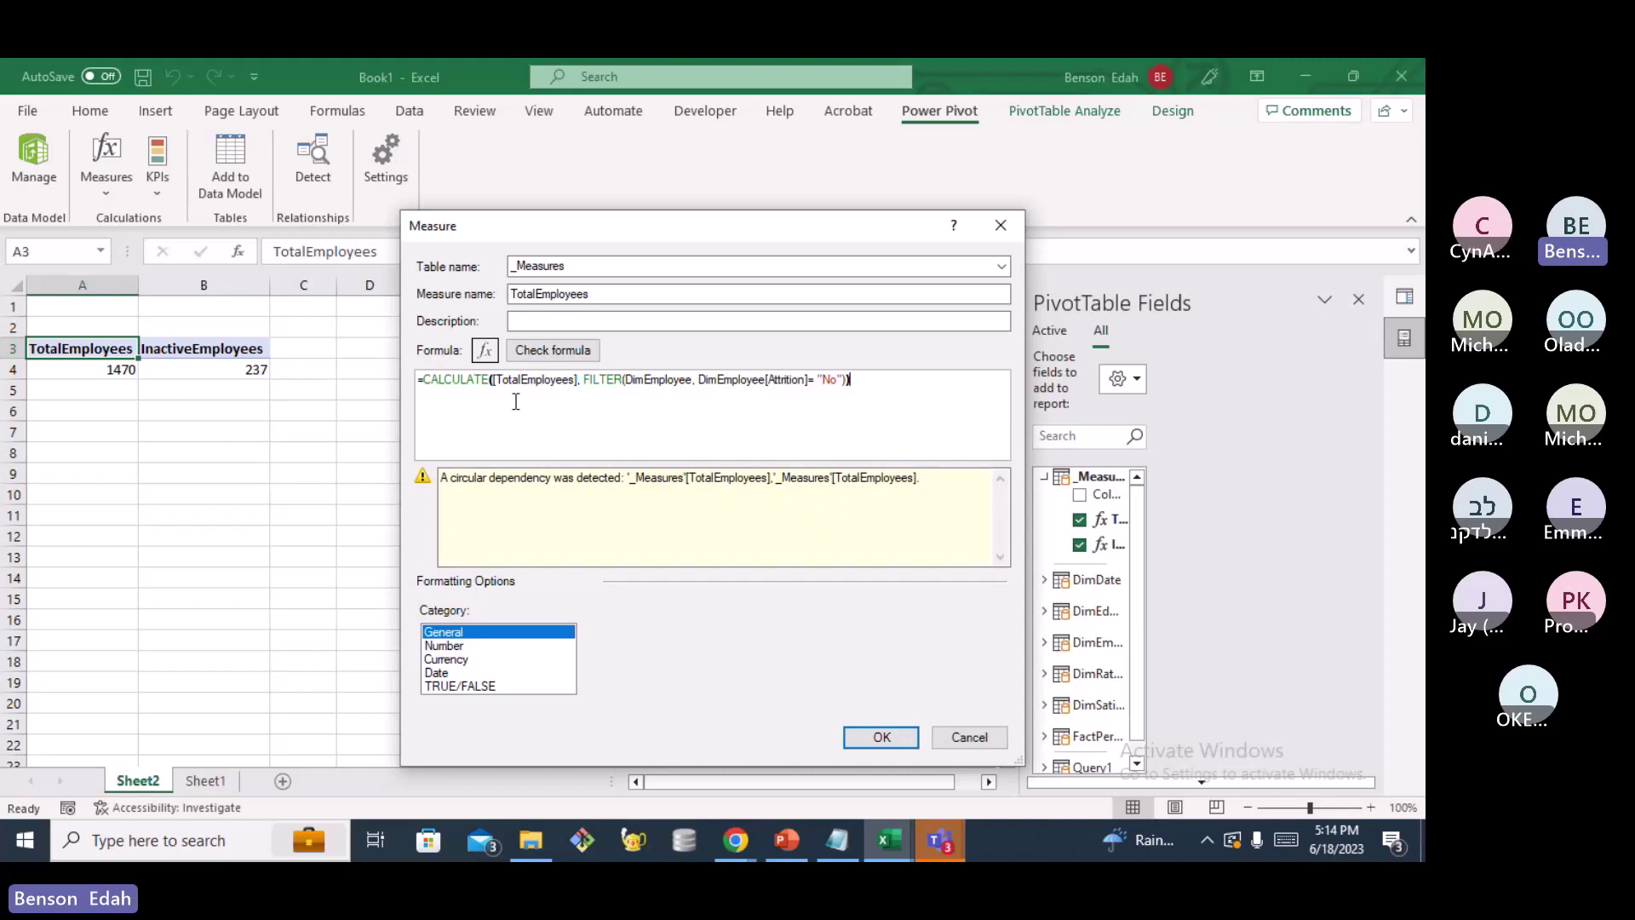
Format the new measure as a Number with the Whole Number format
click(549, 385)
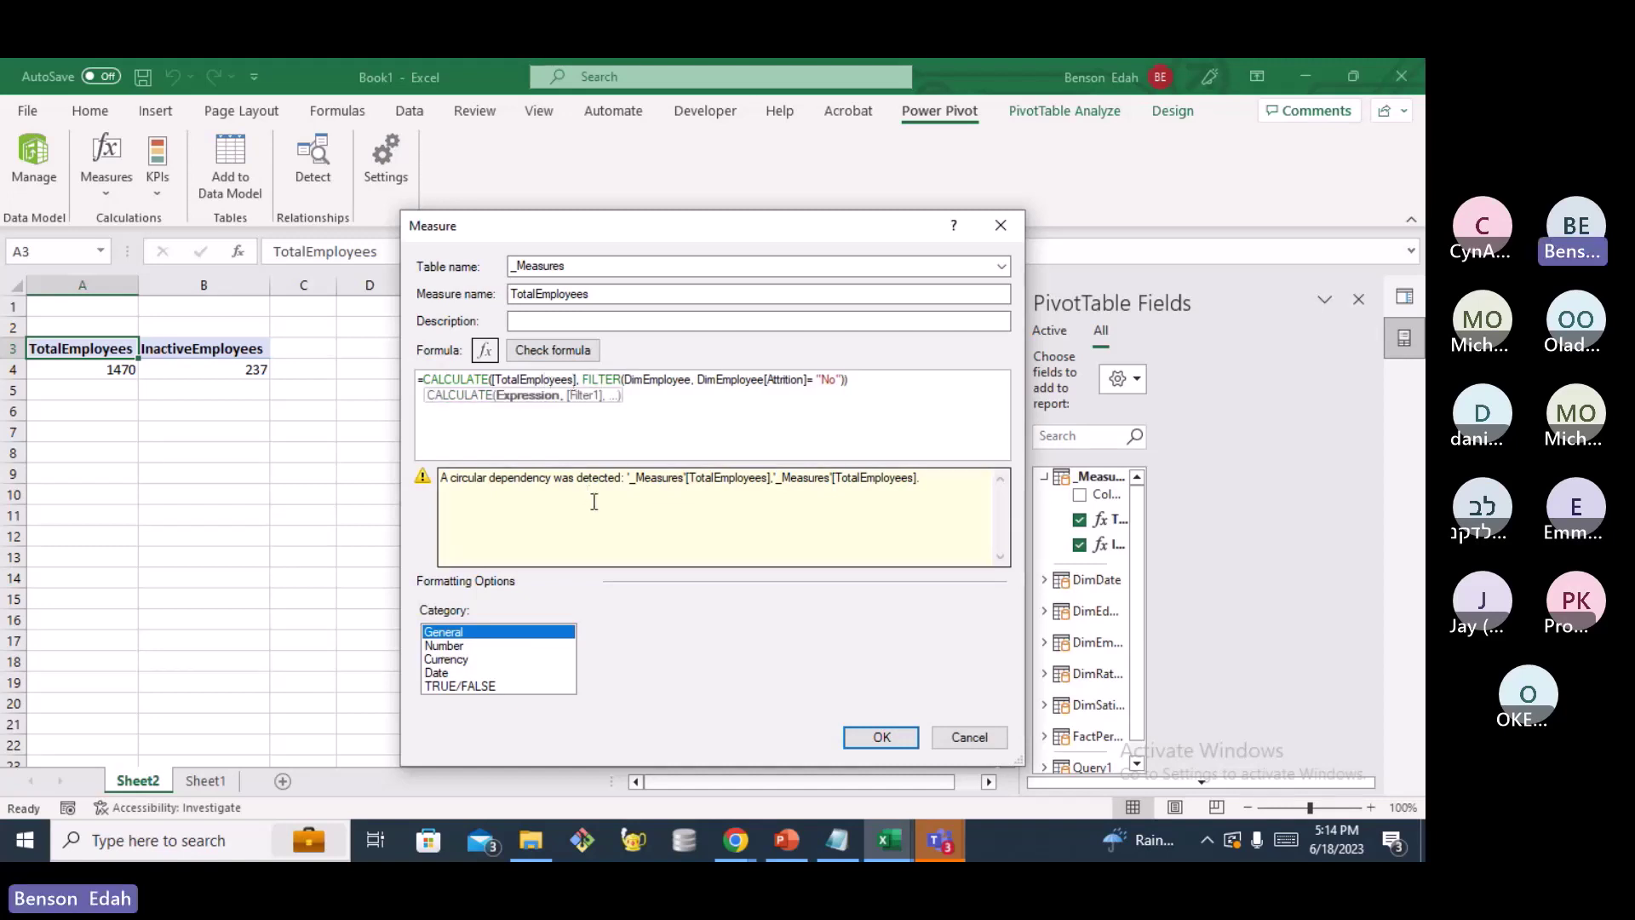
click(858, 383)
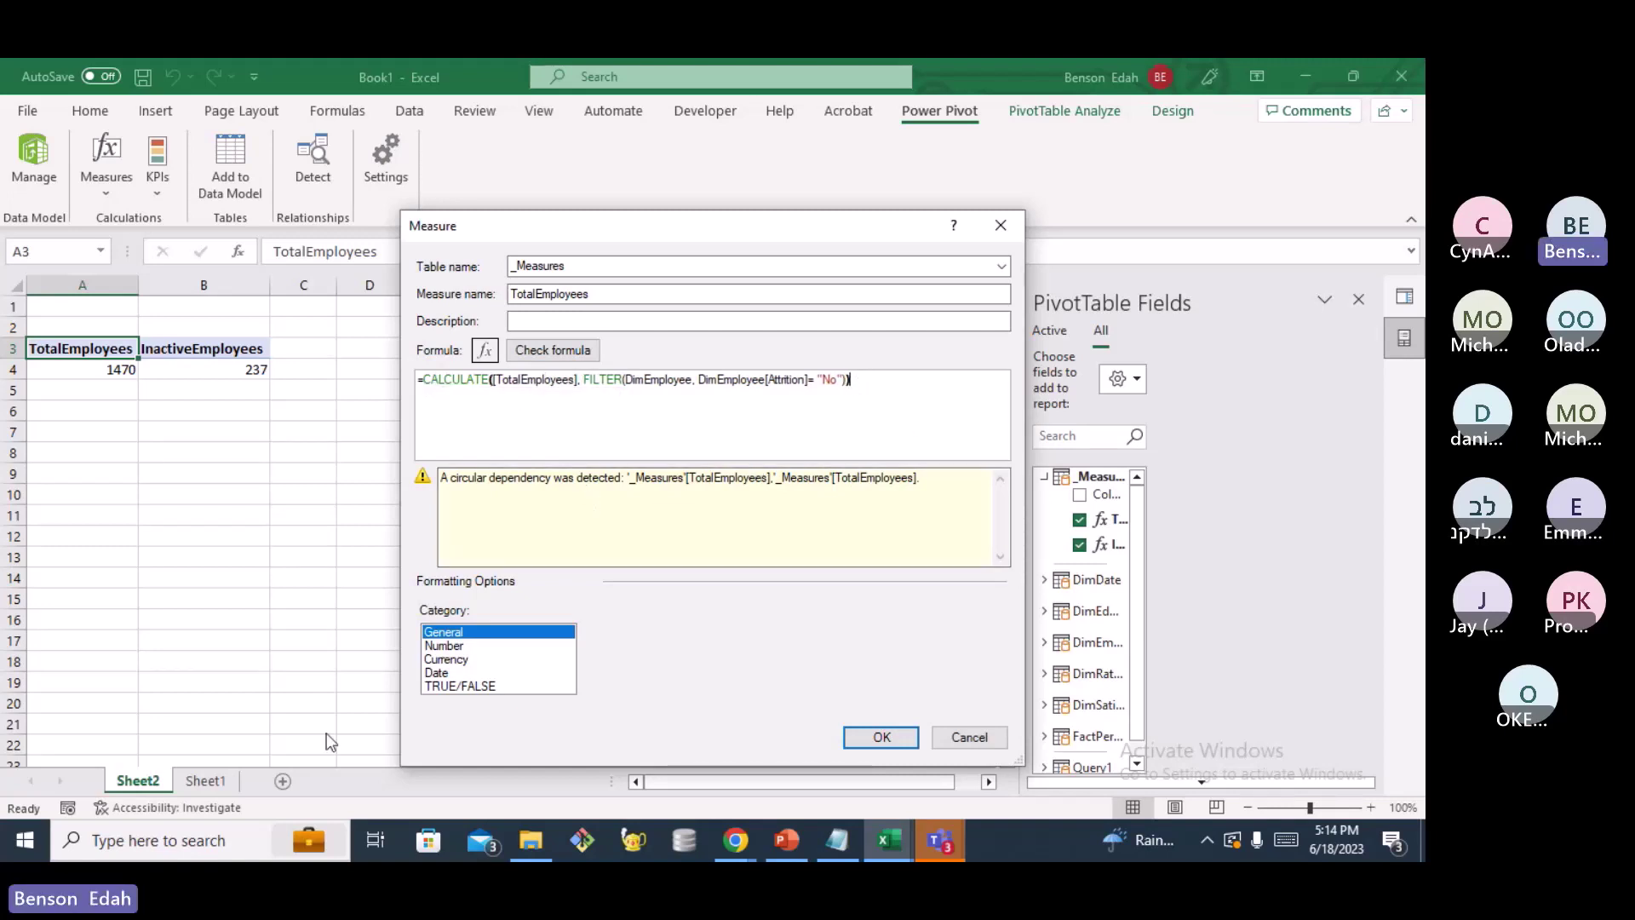
click(452, 646)
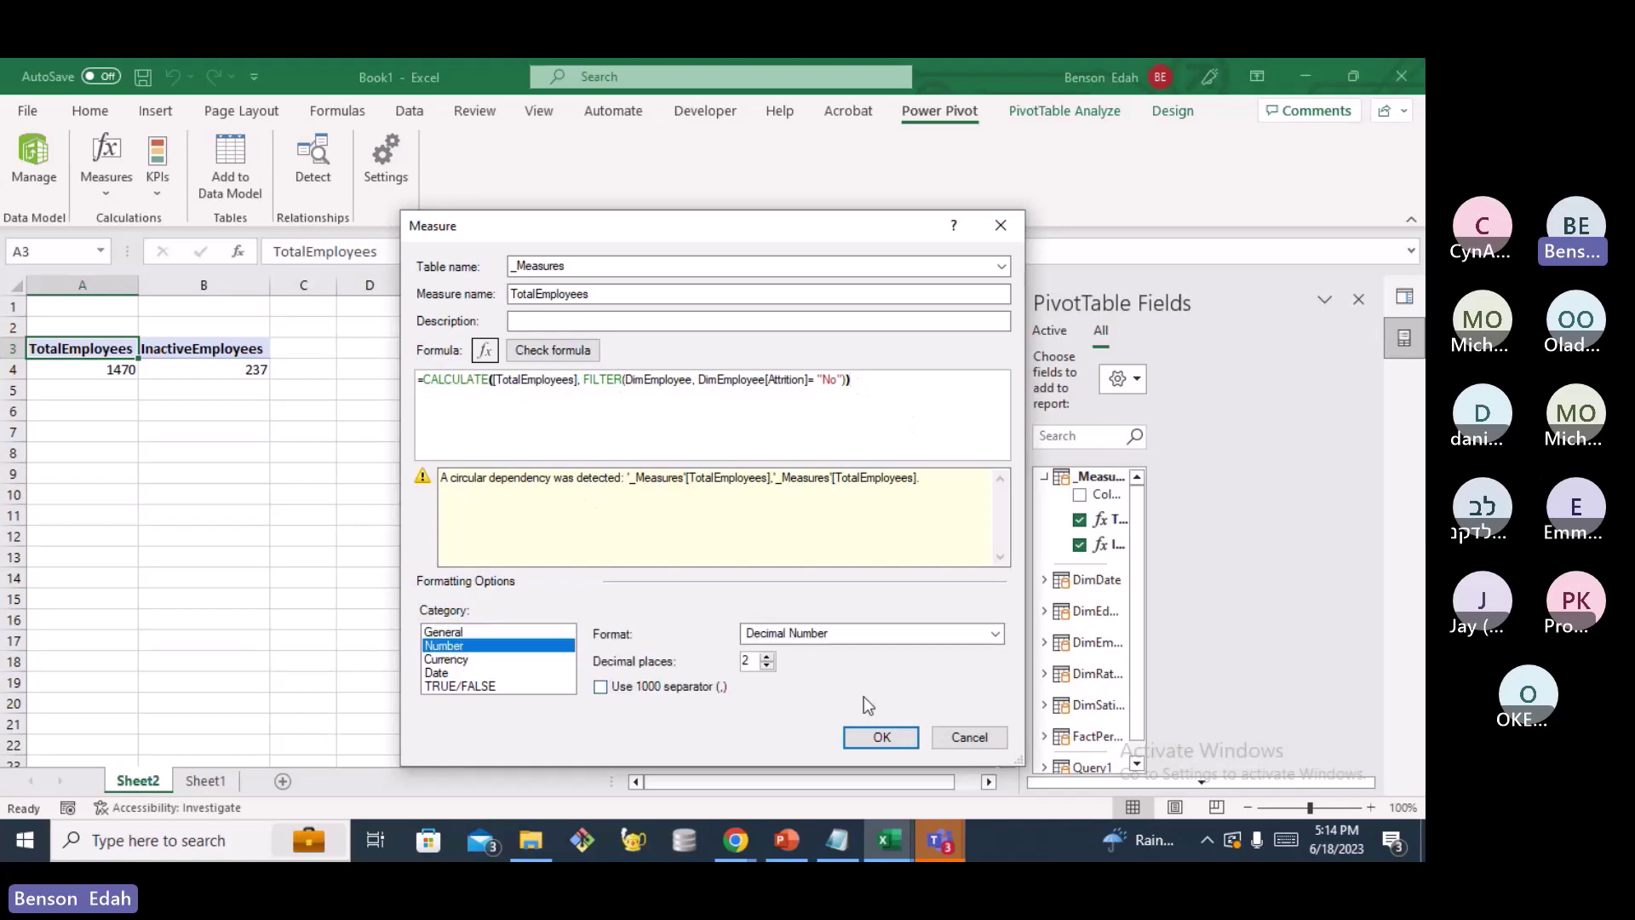
click(767, 665)
click(994, 634)
click(823, 670)
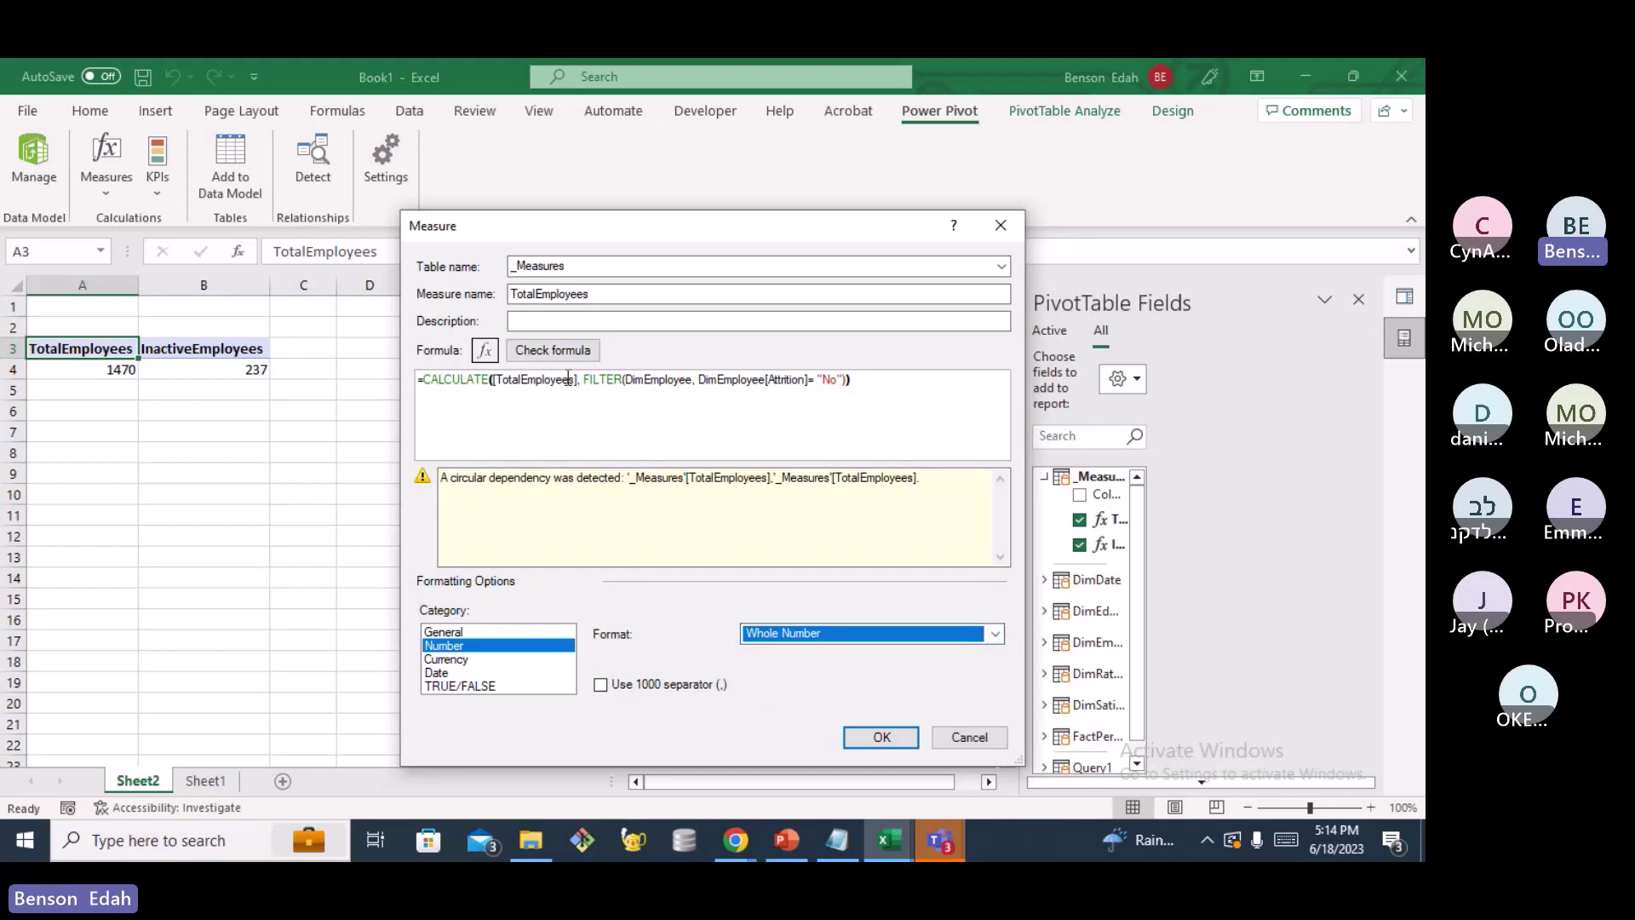
Rename the measure to ActiveEmployees and check that its formula has no errors
click(538, 294)
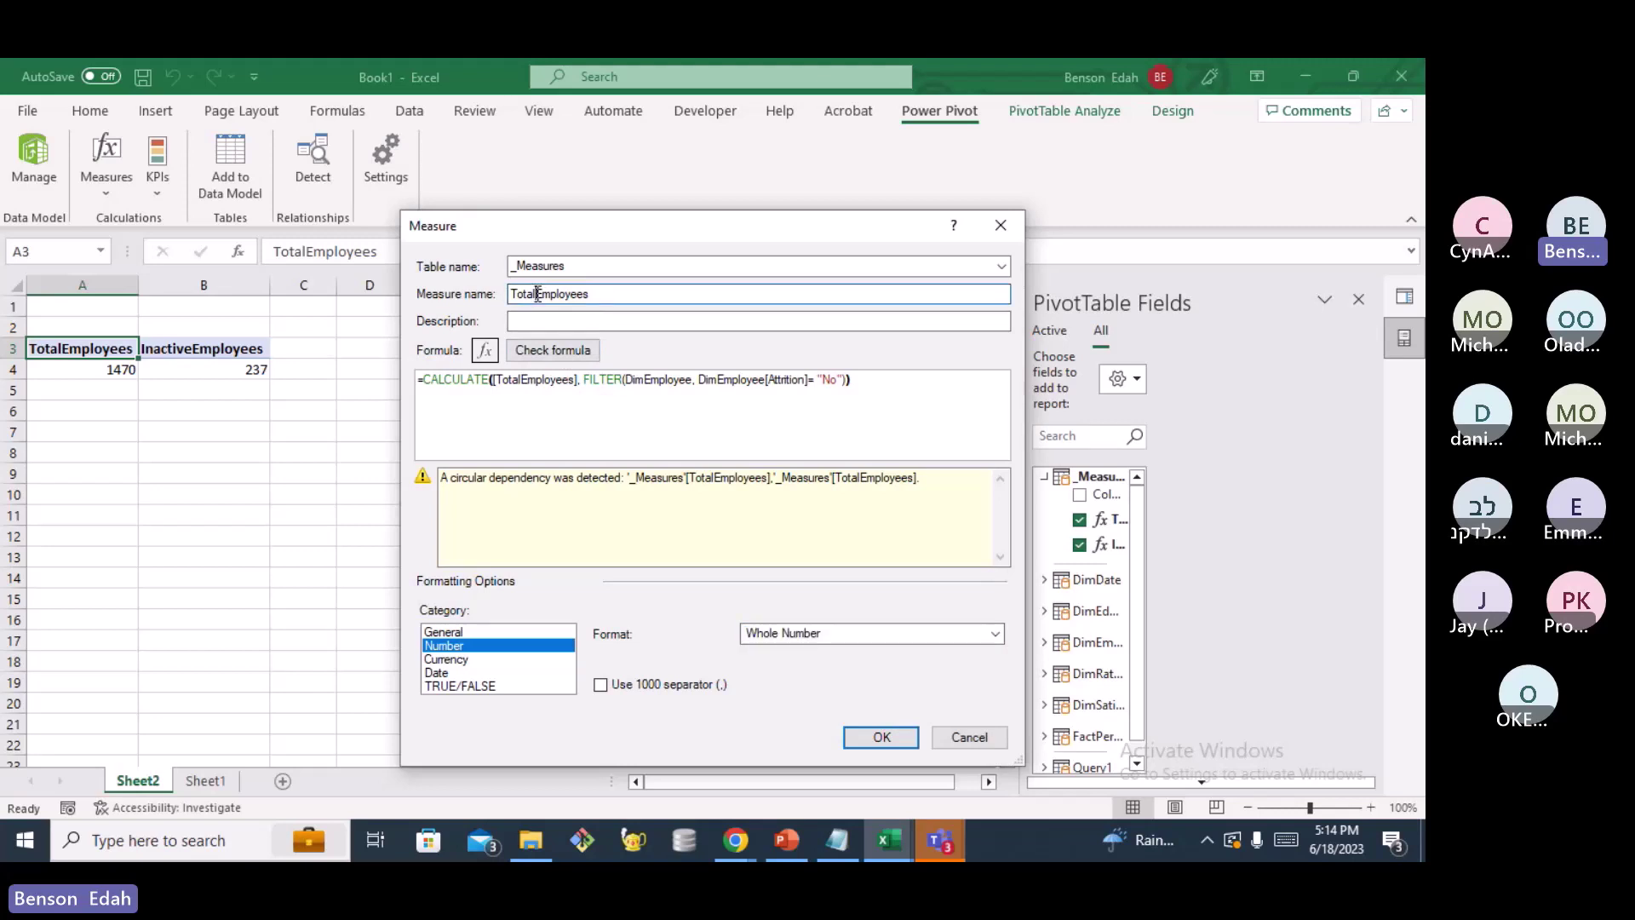
key(BackSpace)
key(BackSpace)
key(BackSpace)
key(BackSpace)
key(BackSpace)
text(Activ)
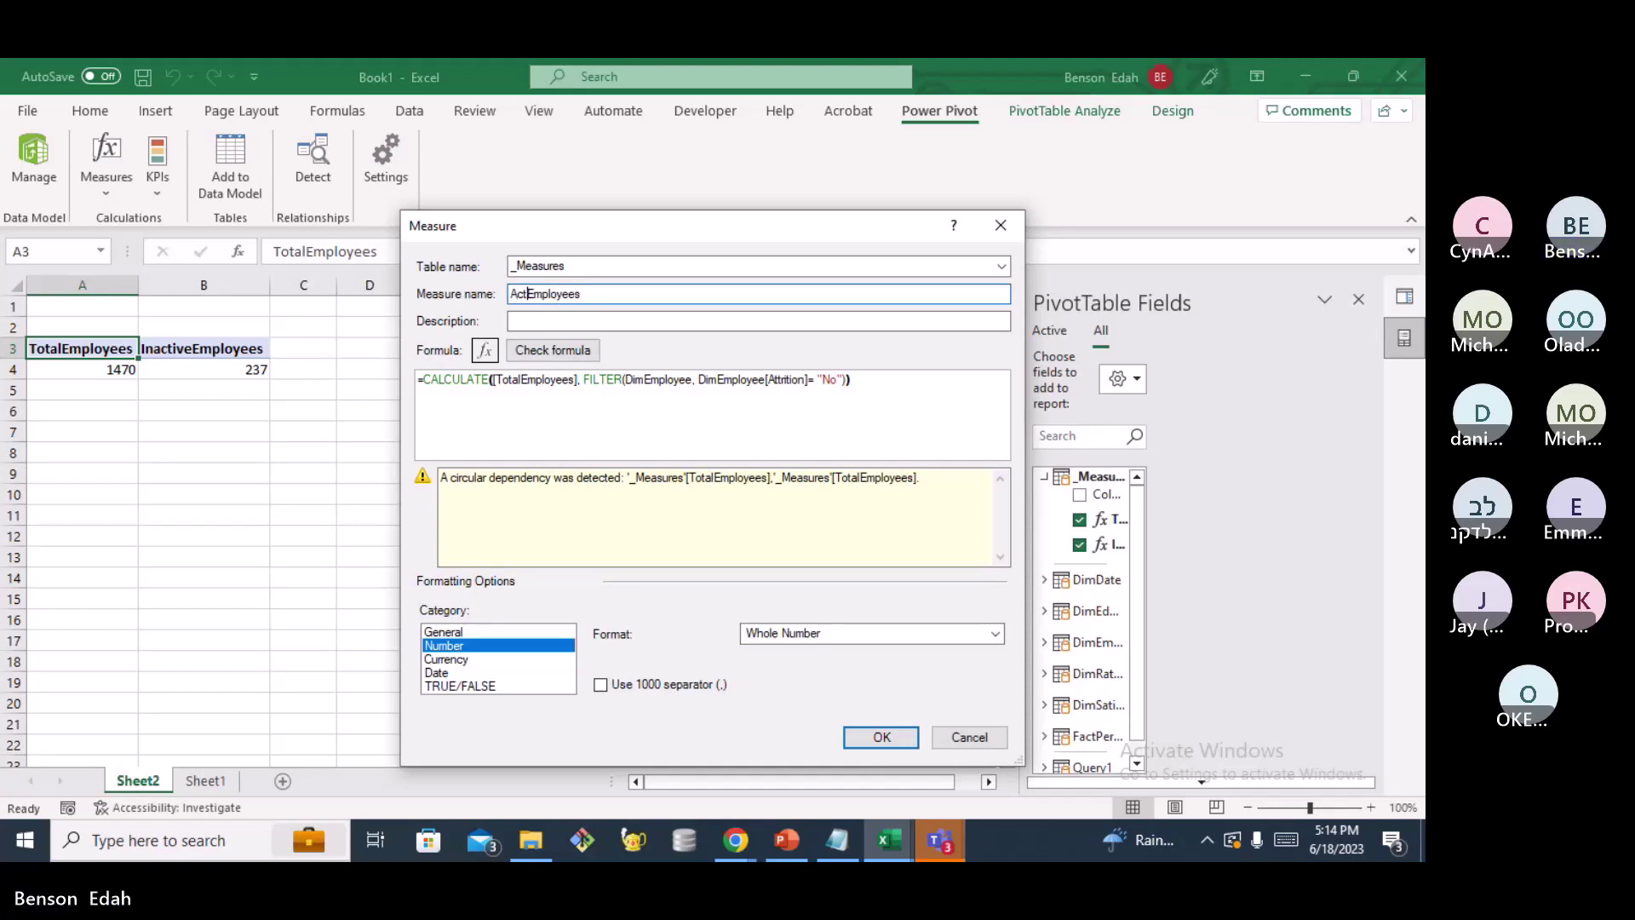
text(e)
click(580, 381)
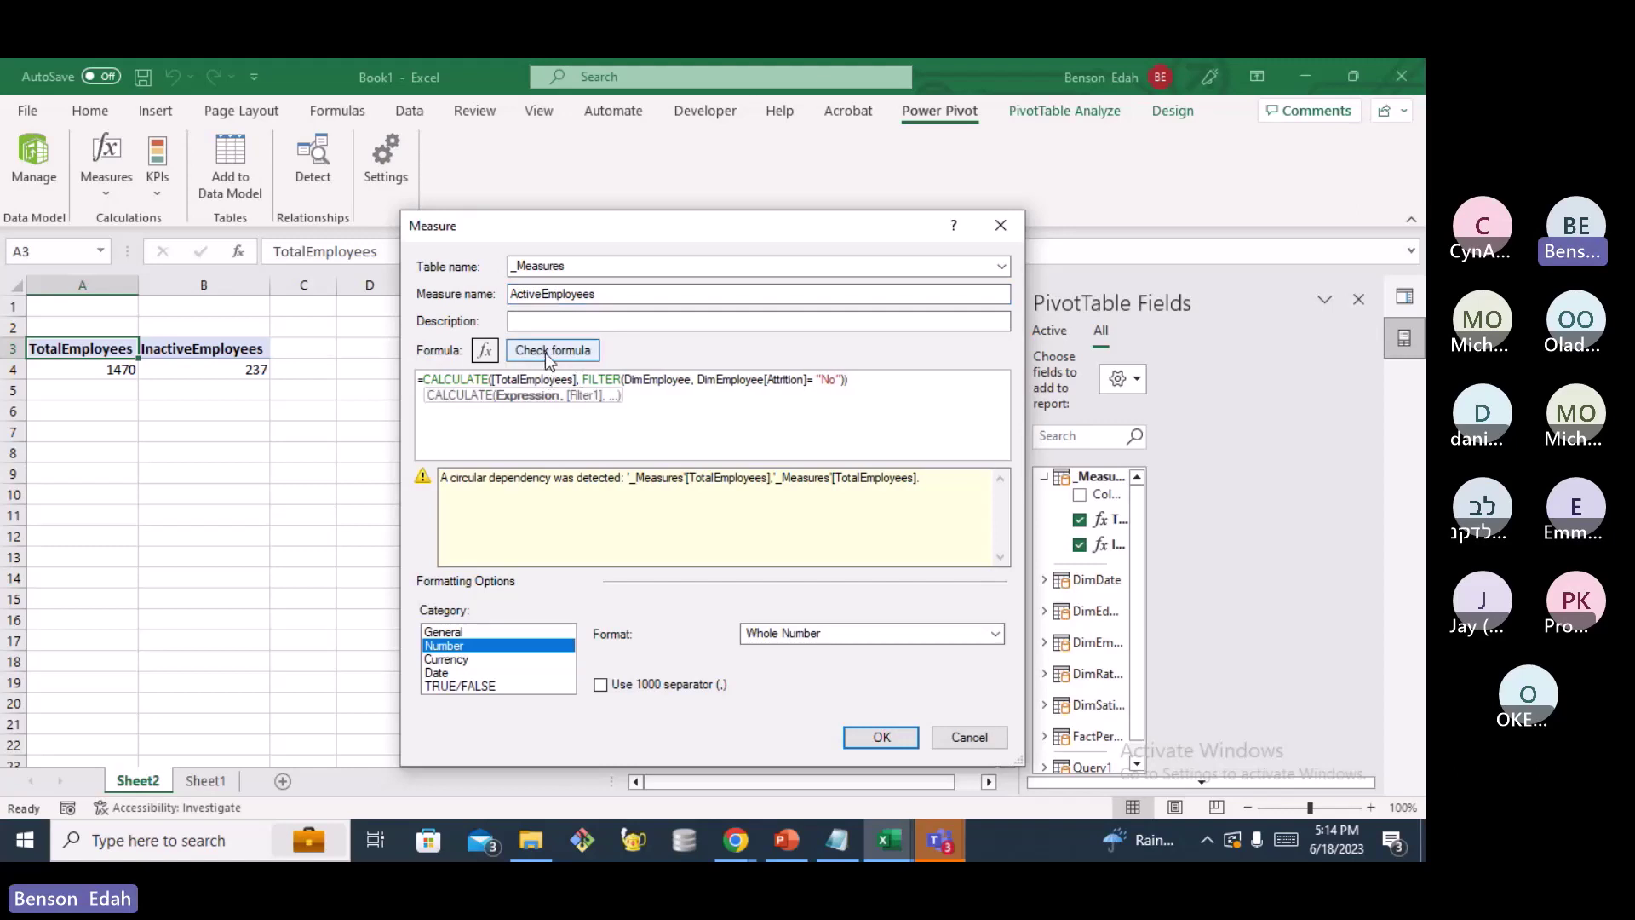
click(548, 356)
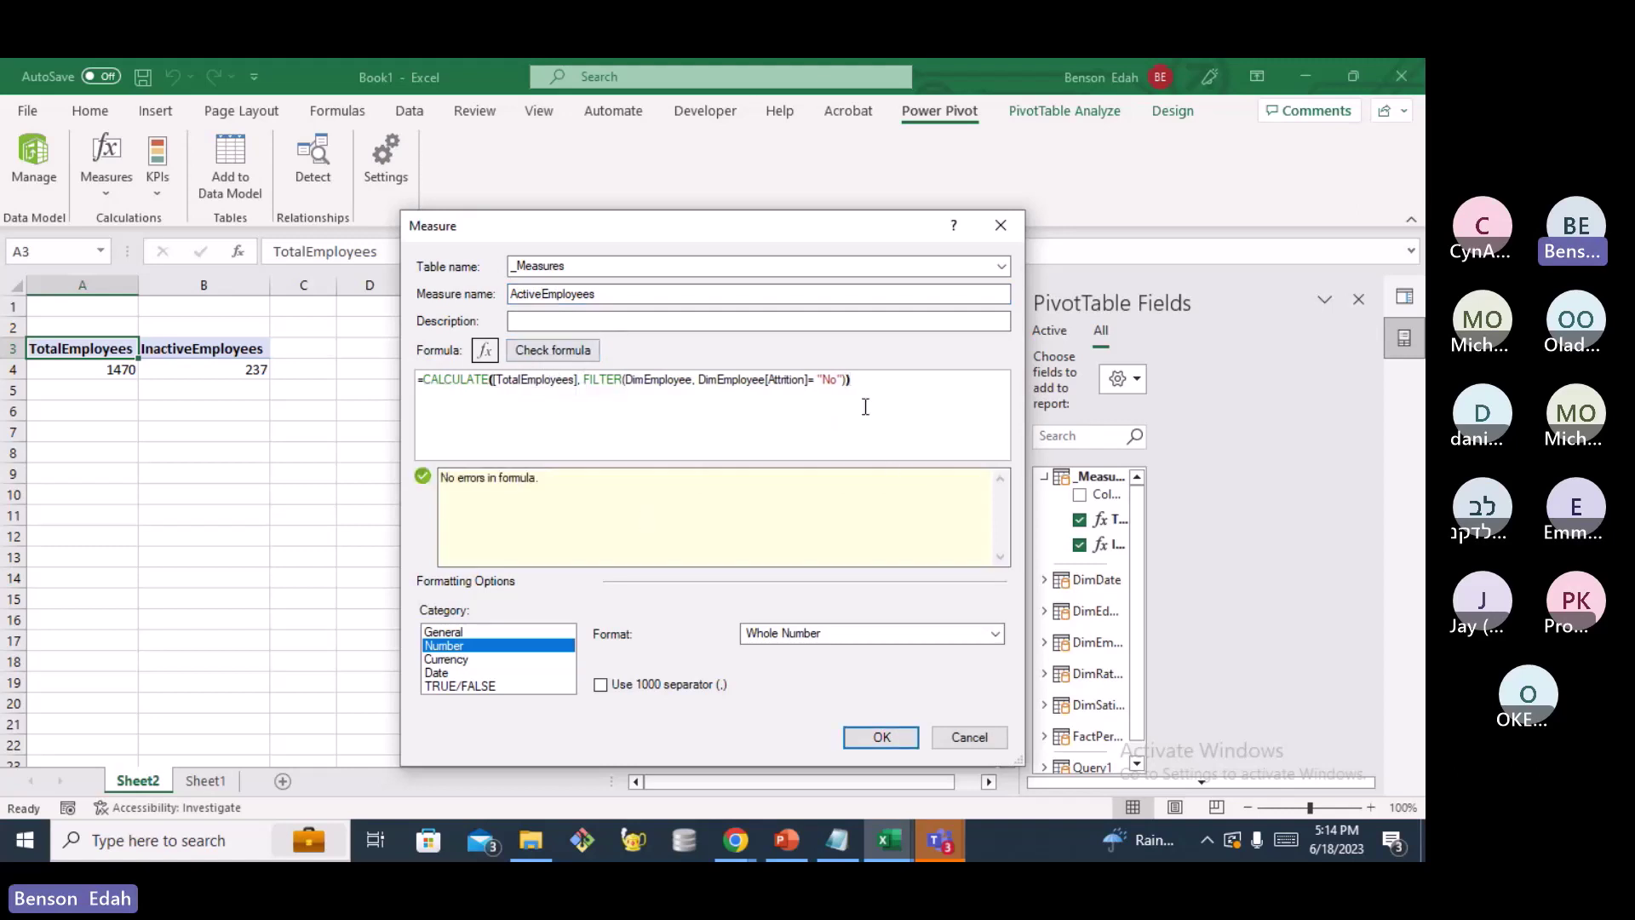
Save ActiveEmployees so the PivotTable shows 1233 active employees
click(882, 737)
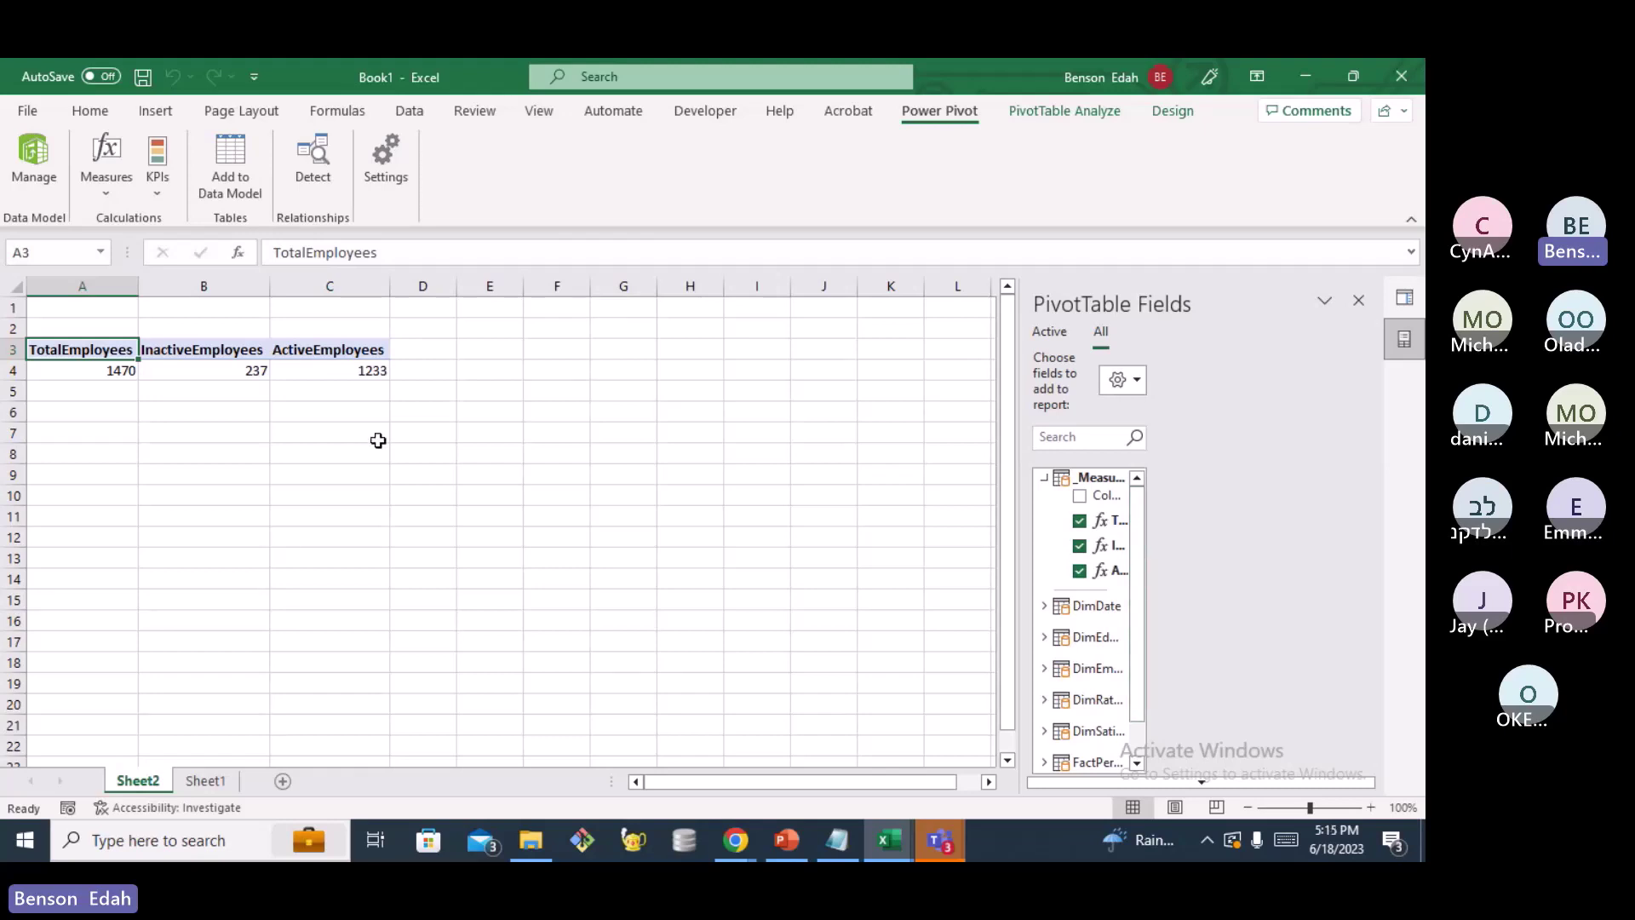
click(109, 192)
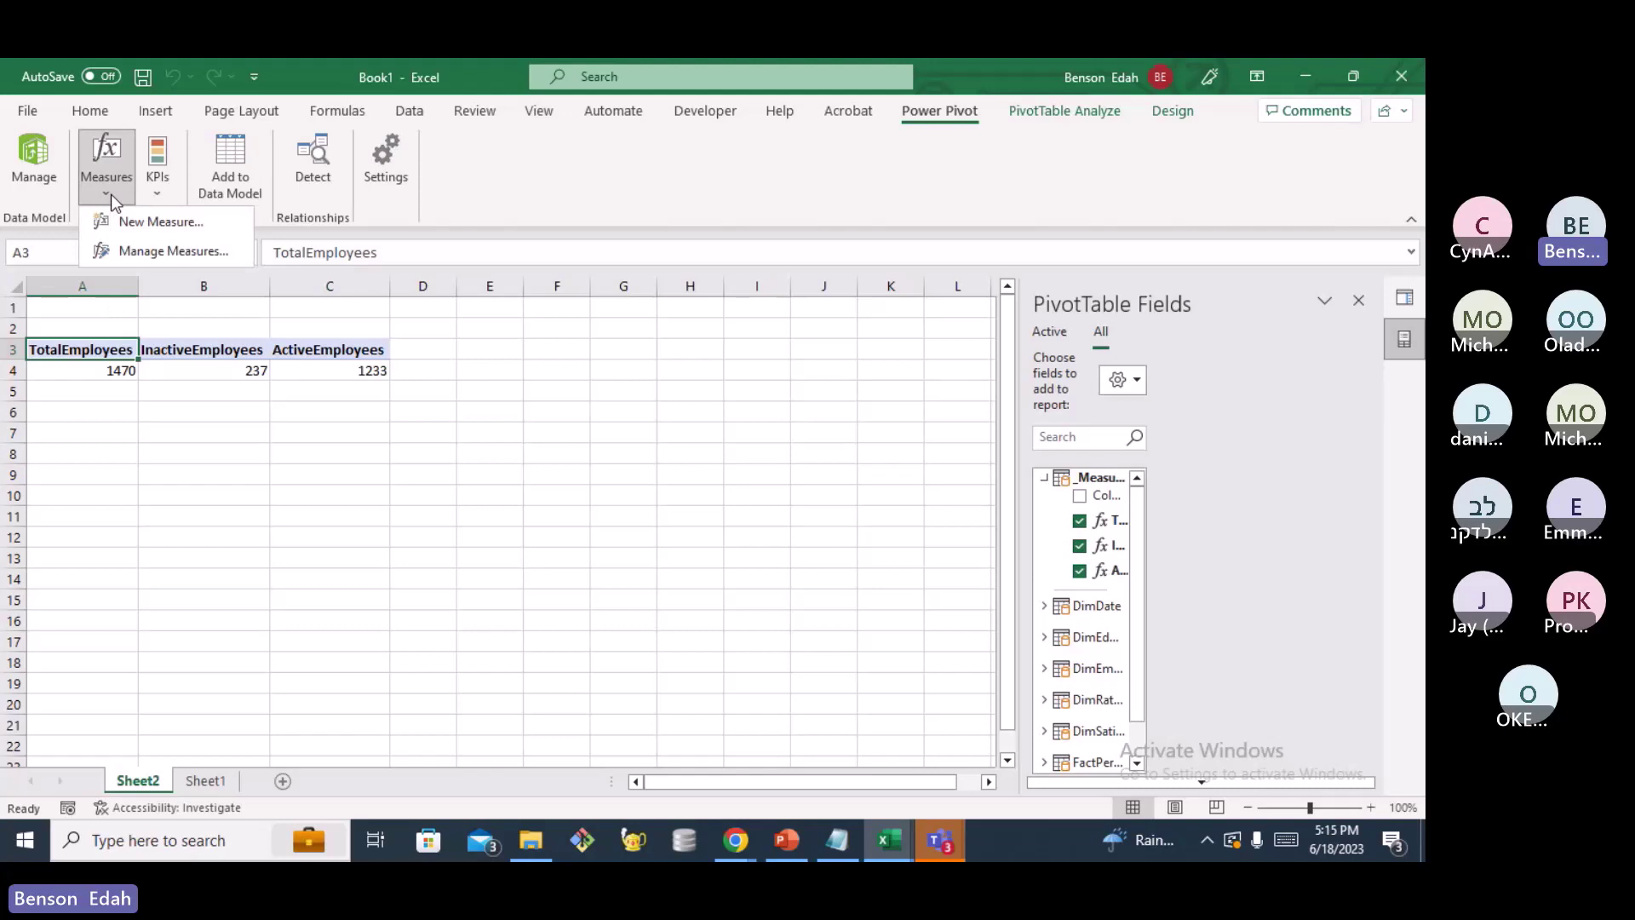
Create a new measure named Attrition Rate
click(161, 222)
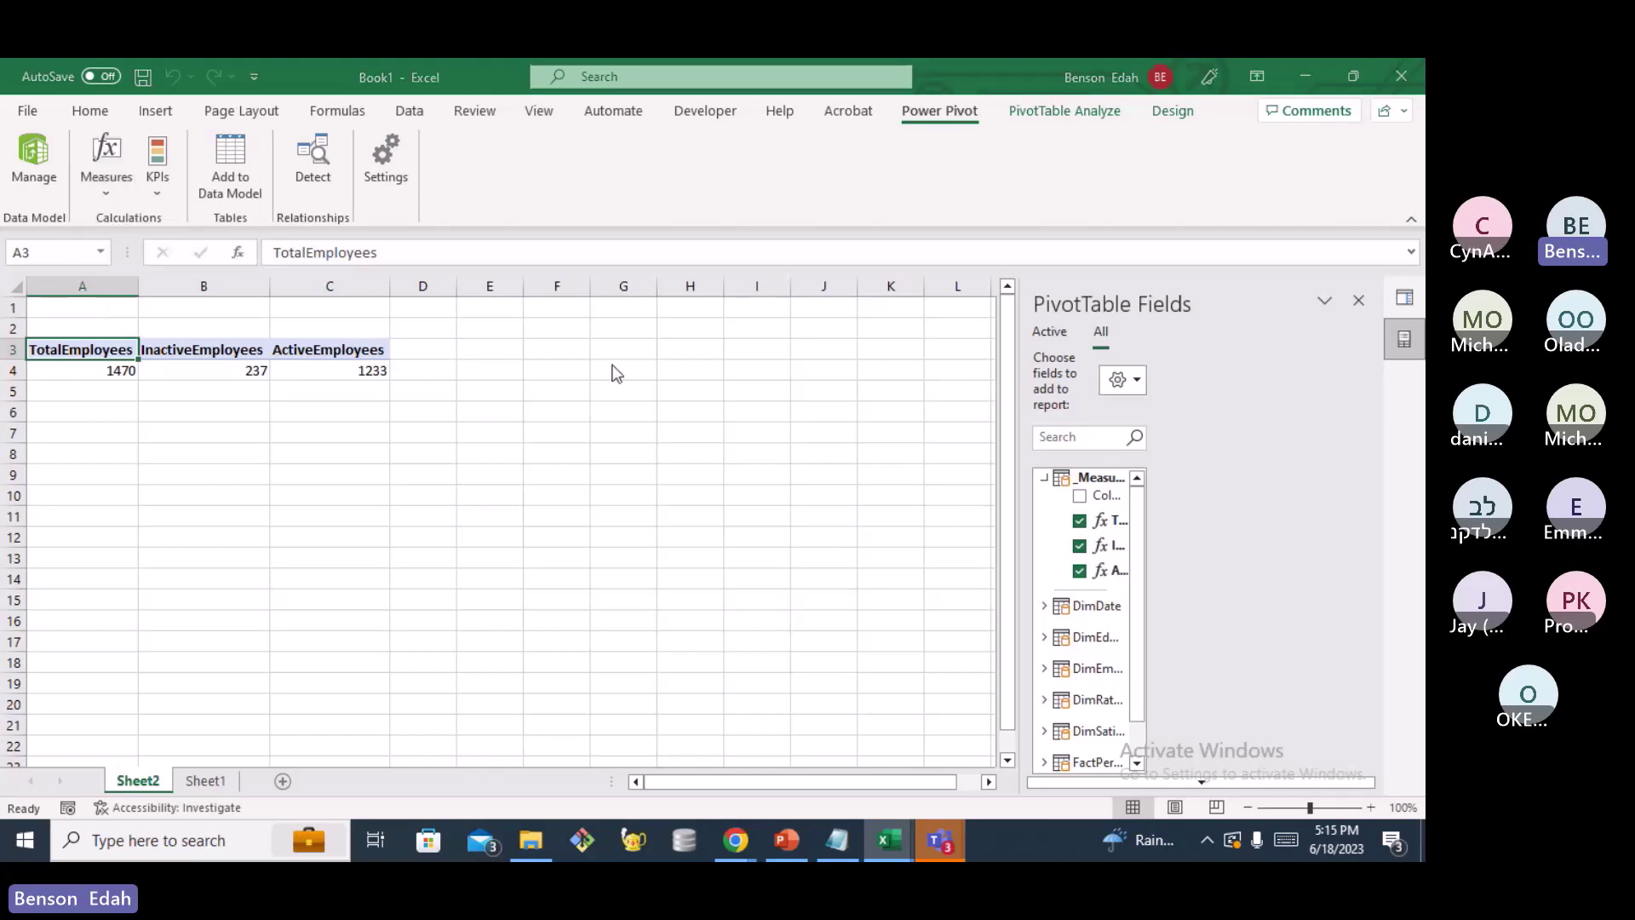
click(573, 300)
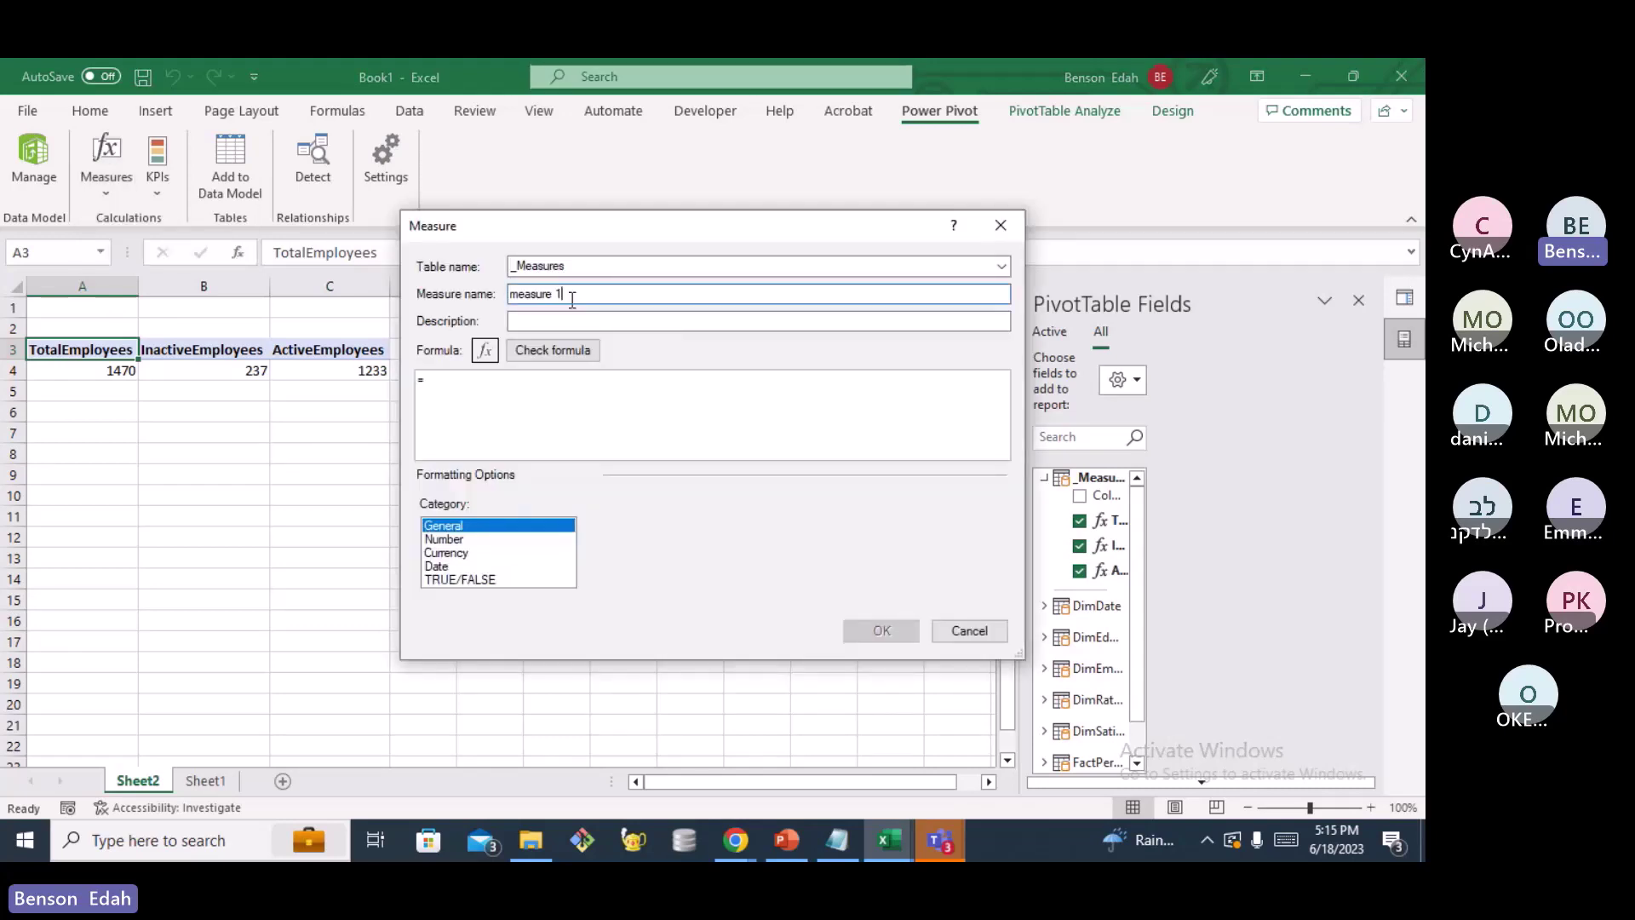
key(BackSpace)
key(BackSpace)
key(BackSpace)
key(BackSpace)
key(BackSpace)
key(BackSpace)
key(BackSpace)
key(BackSpace)
key(BackSpace)
text(Attritio)
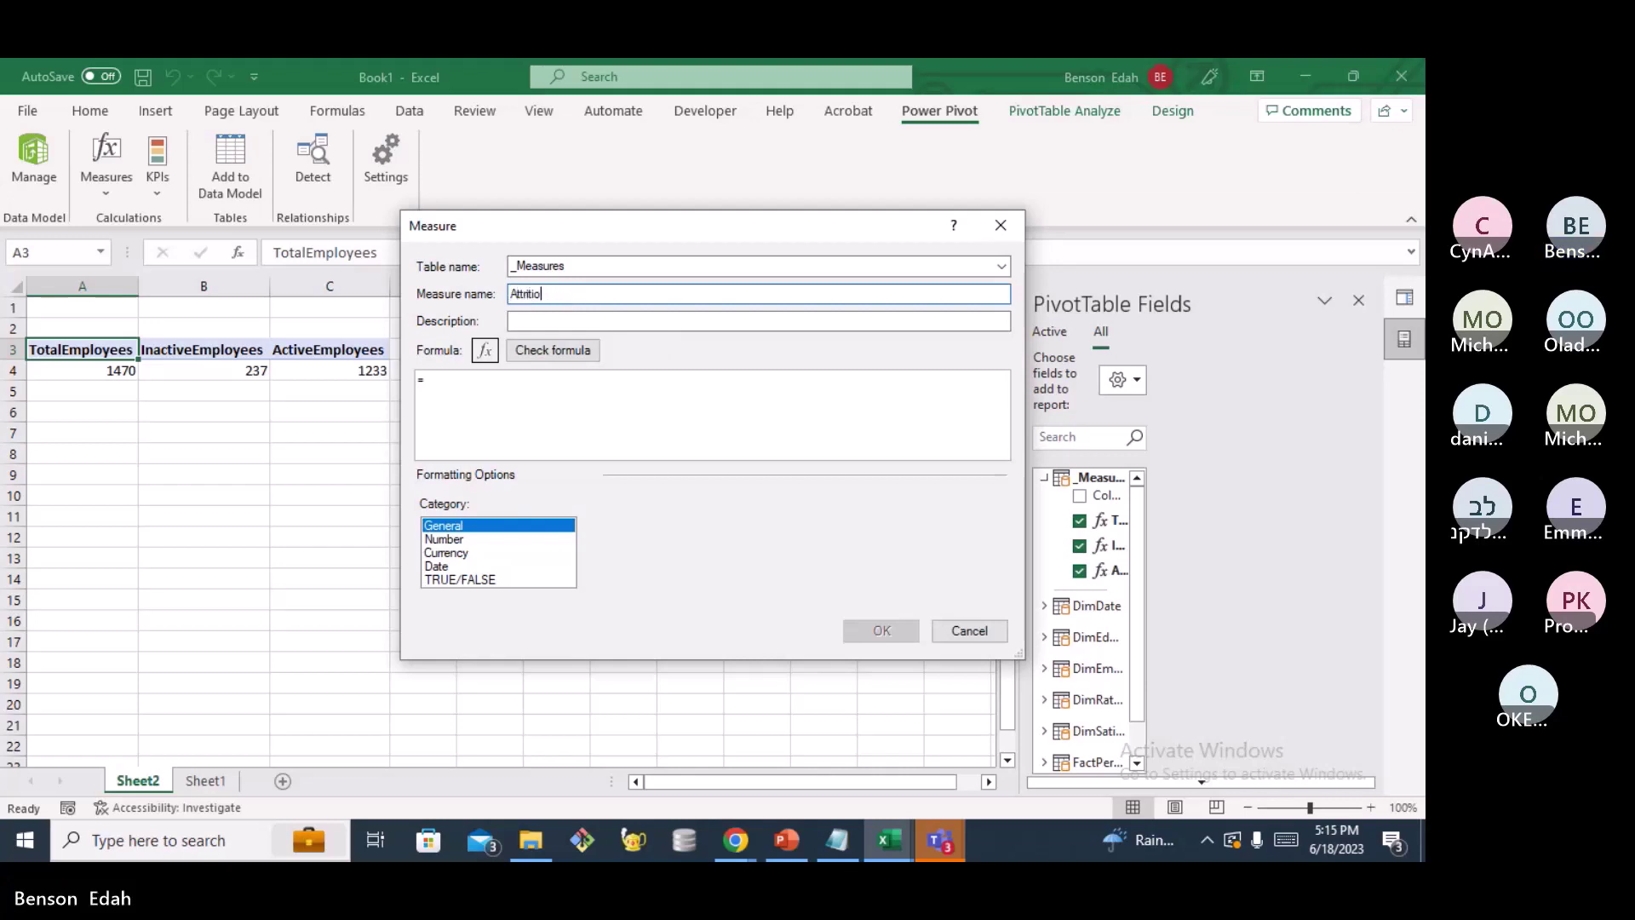
text(n Rate)
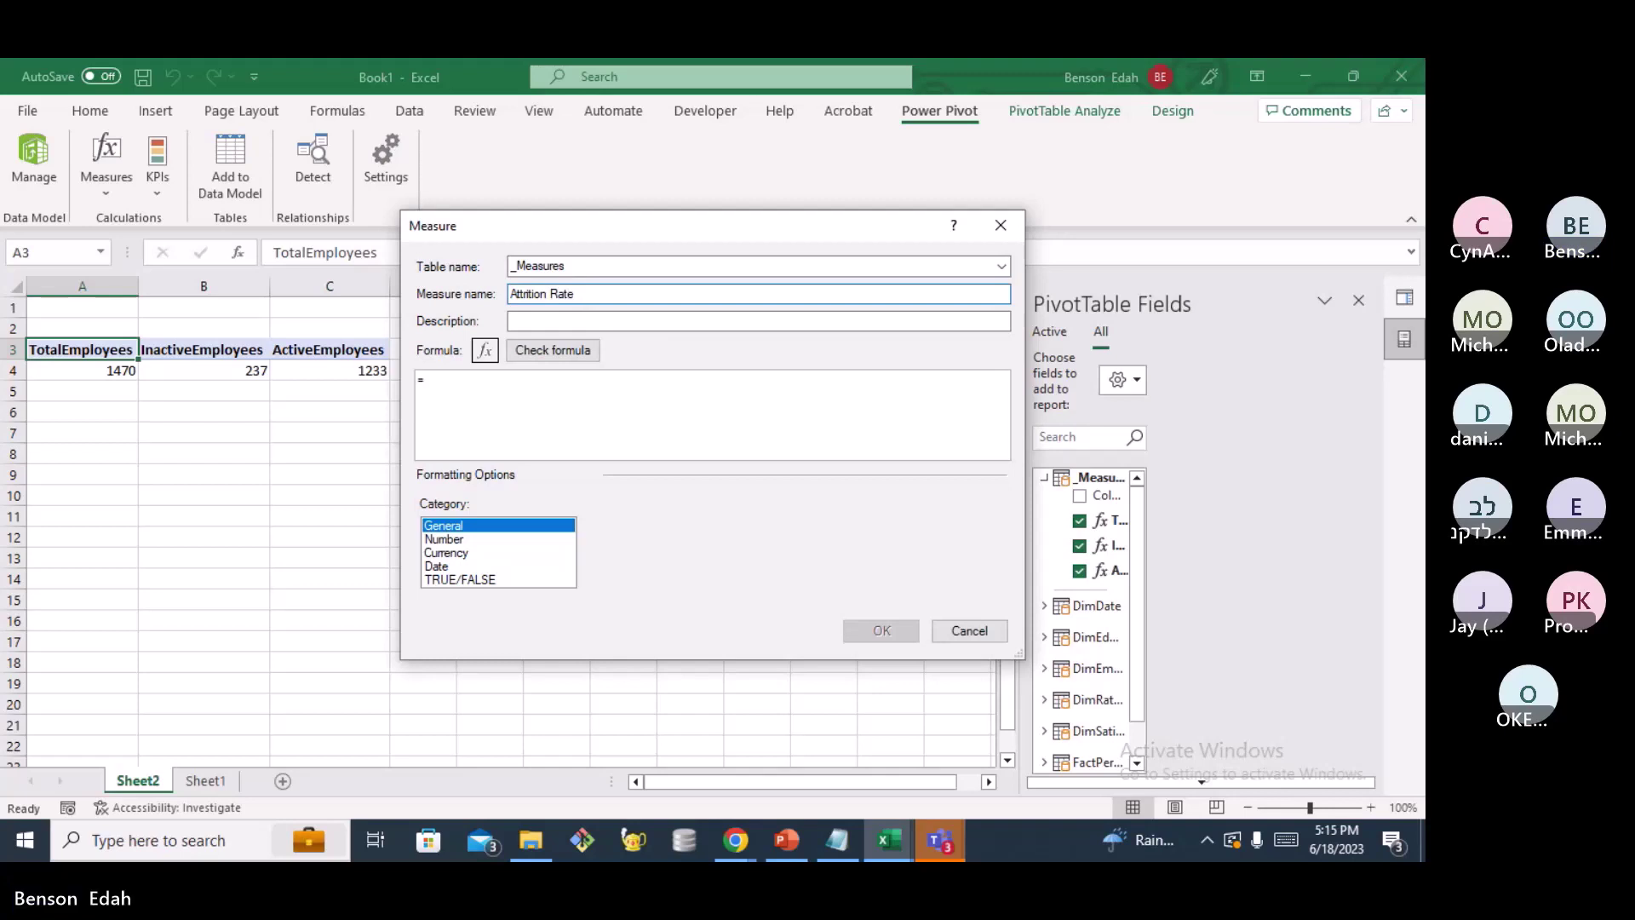
Enter the formula =DIVIDE([InactiveEmployees],[TotalEmployees])*100 and check it for errors
click(464, 385)
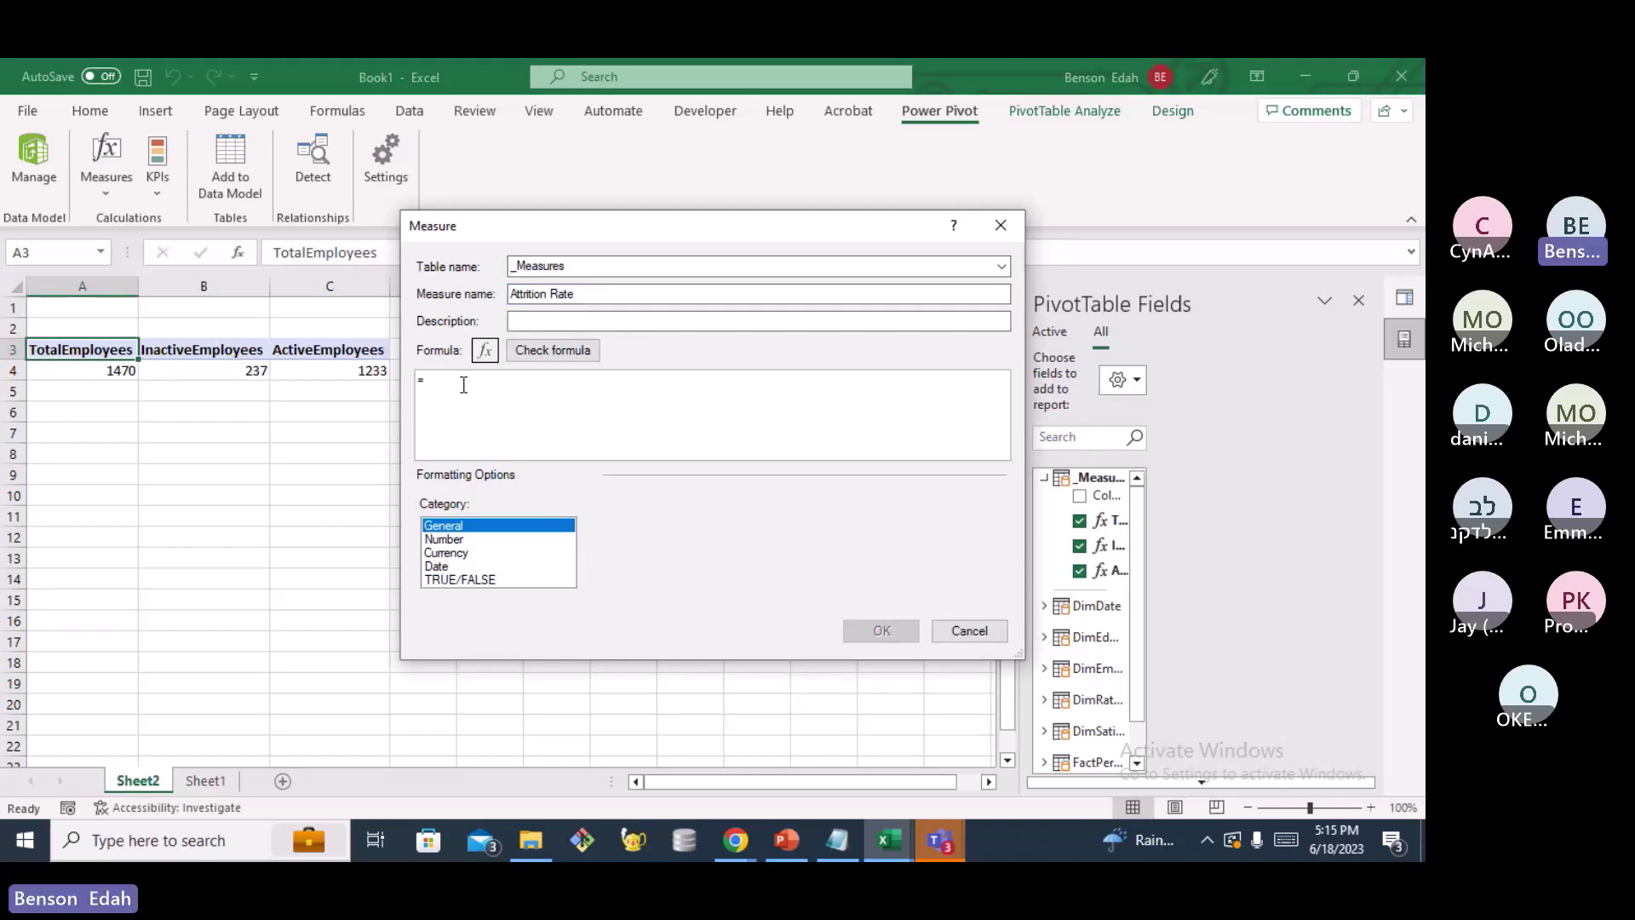
text(CALC)
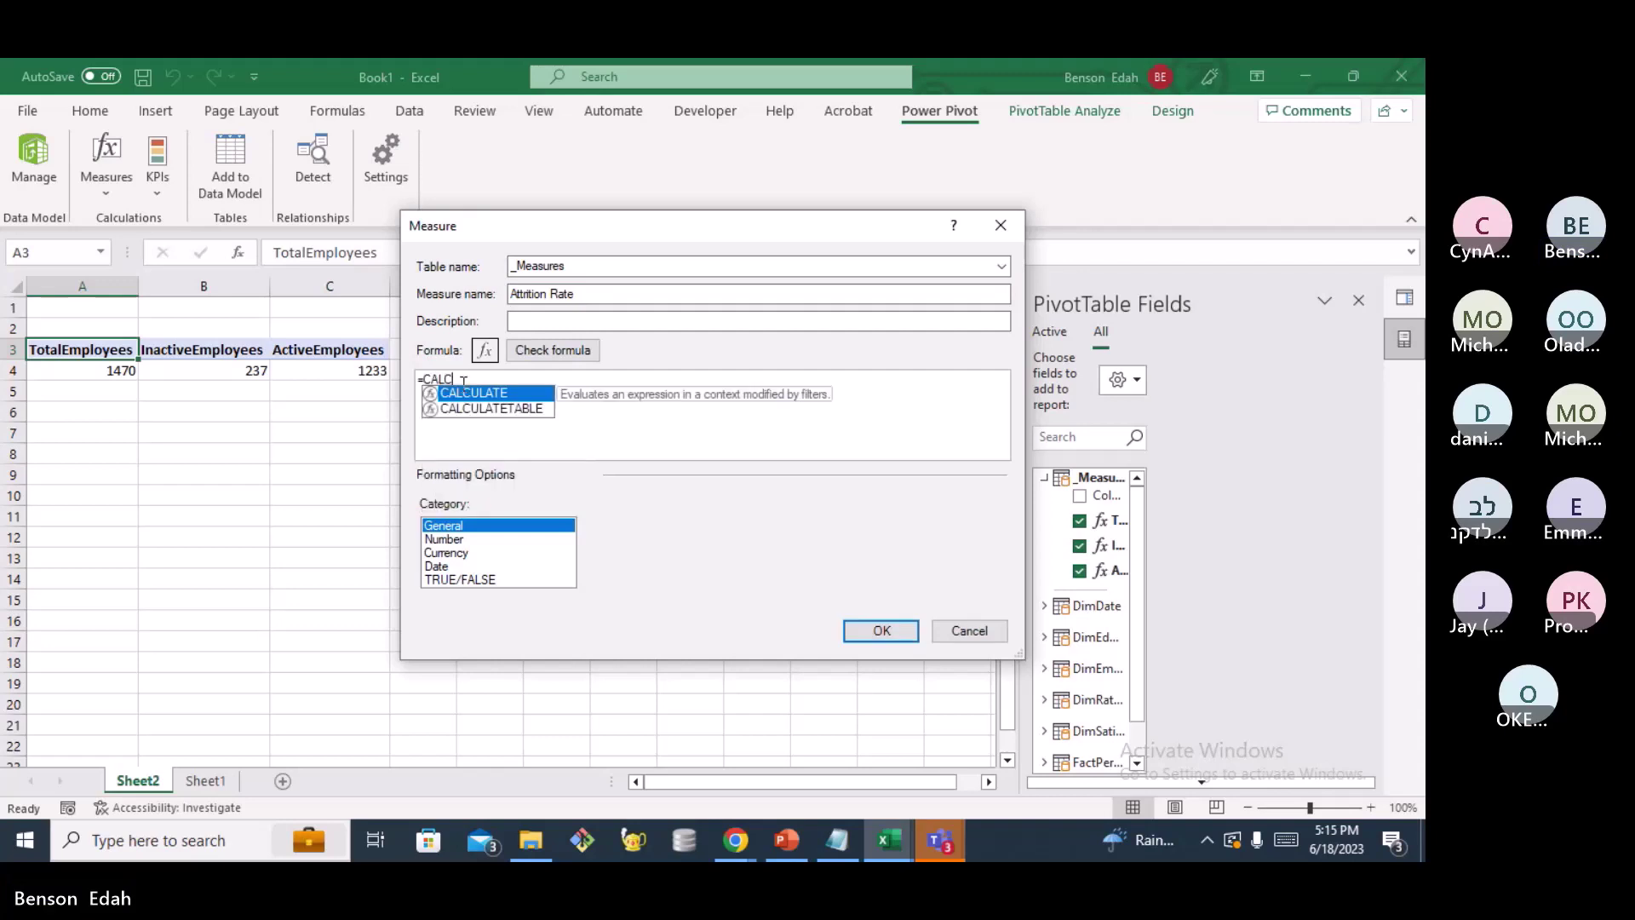
key(BackSpace)
key(BackSpace)
key(BackSpace)
key(BackSpace)
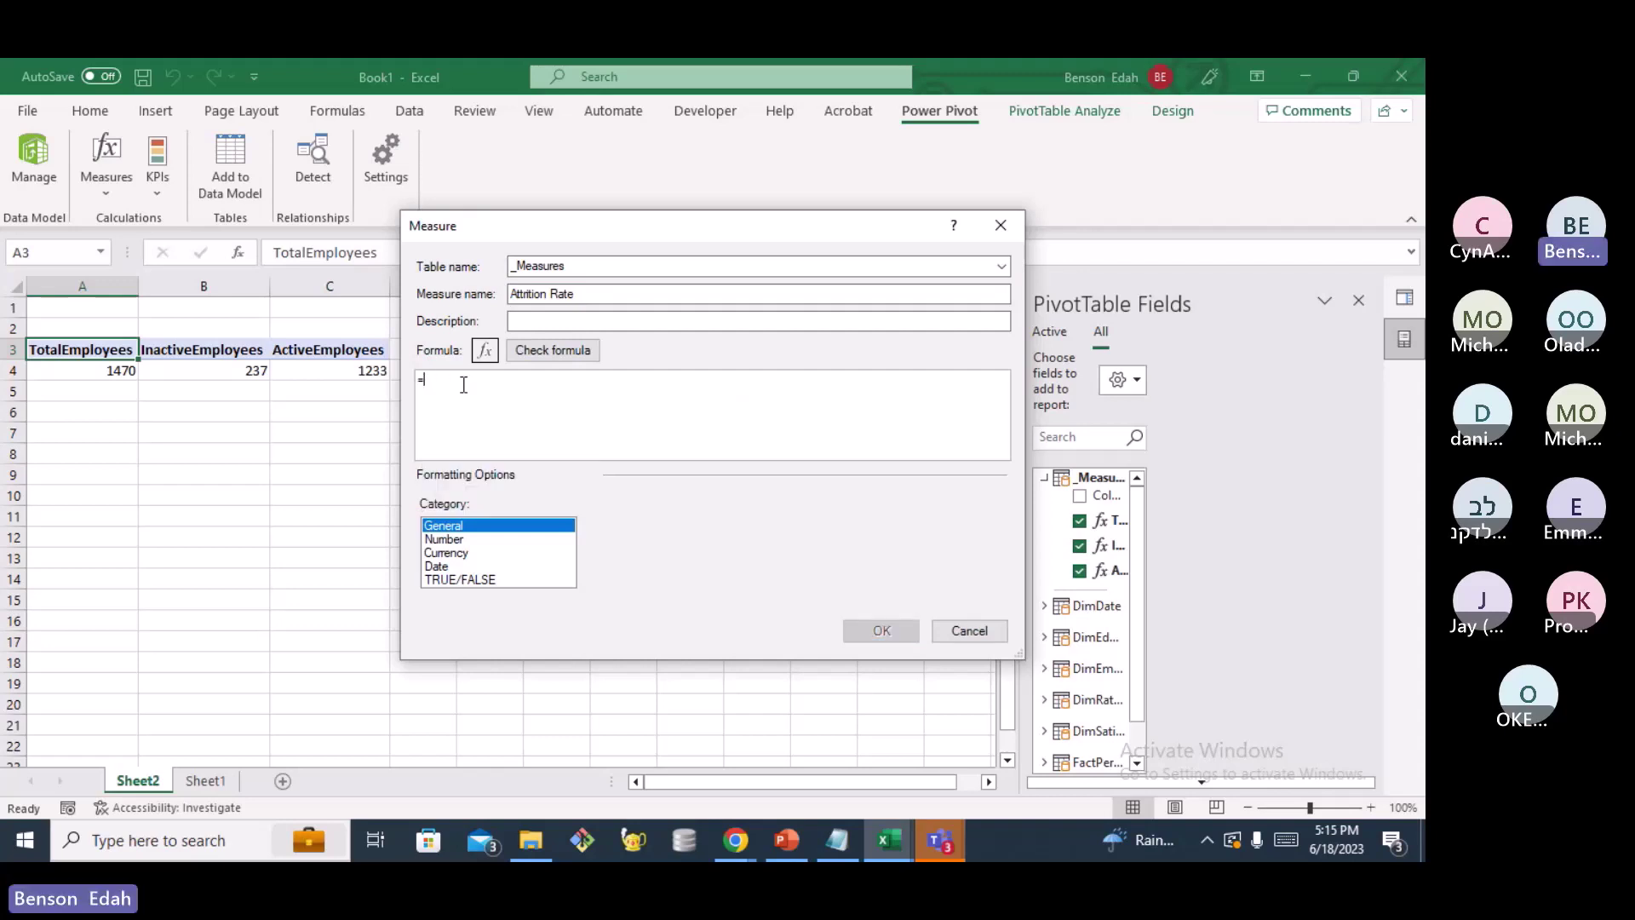
text(DIVIDE)
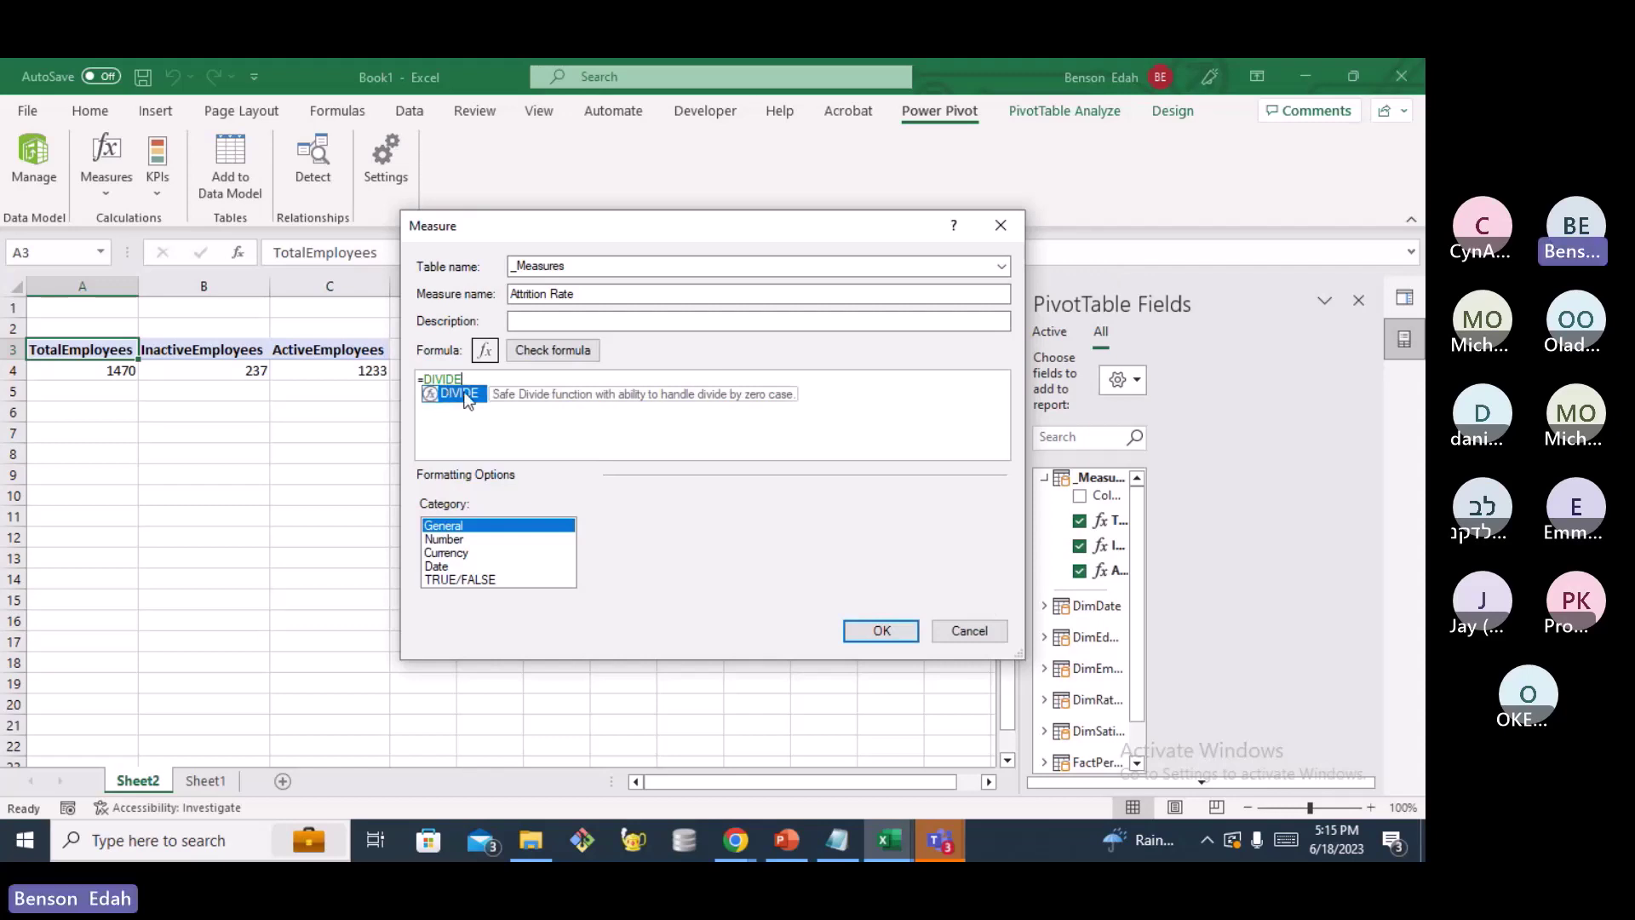
double_click(460, 393)
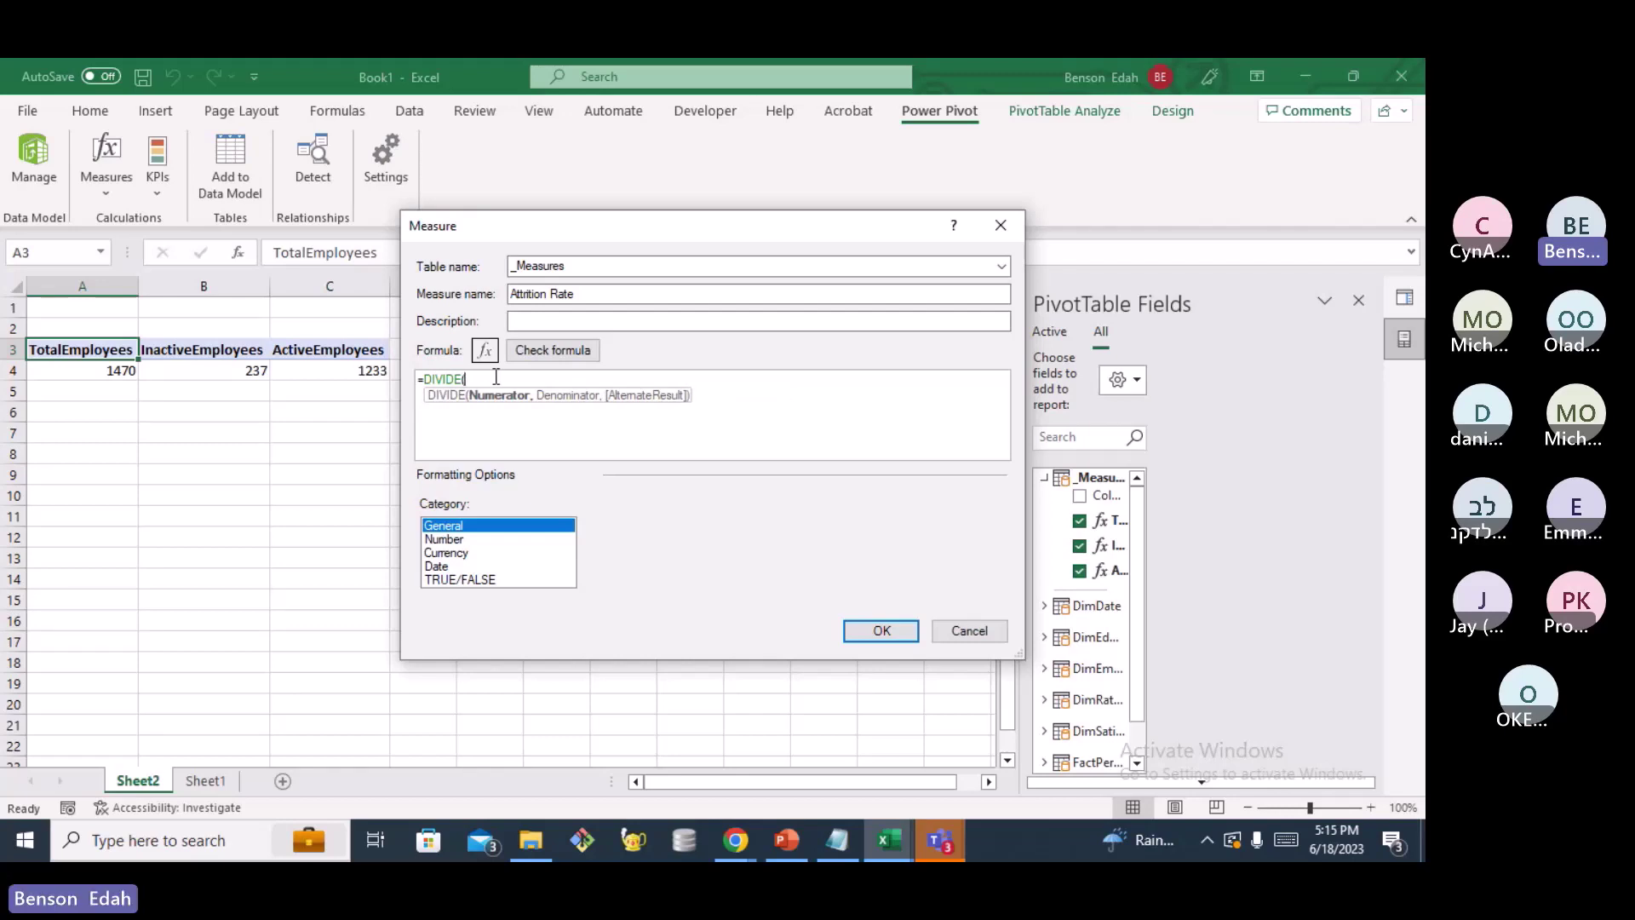
text(Inact)
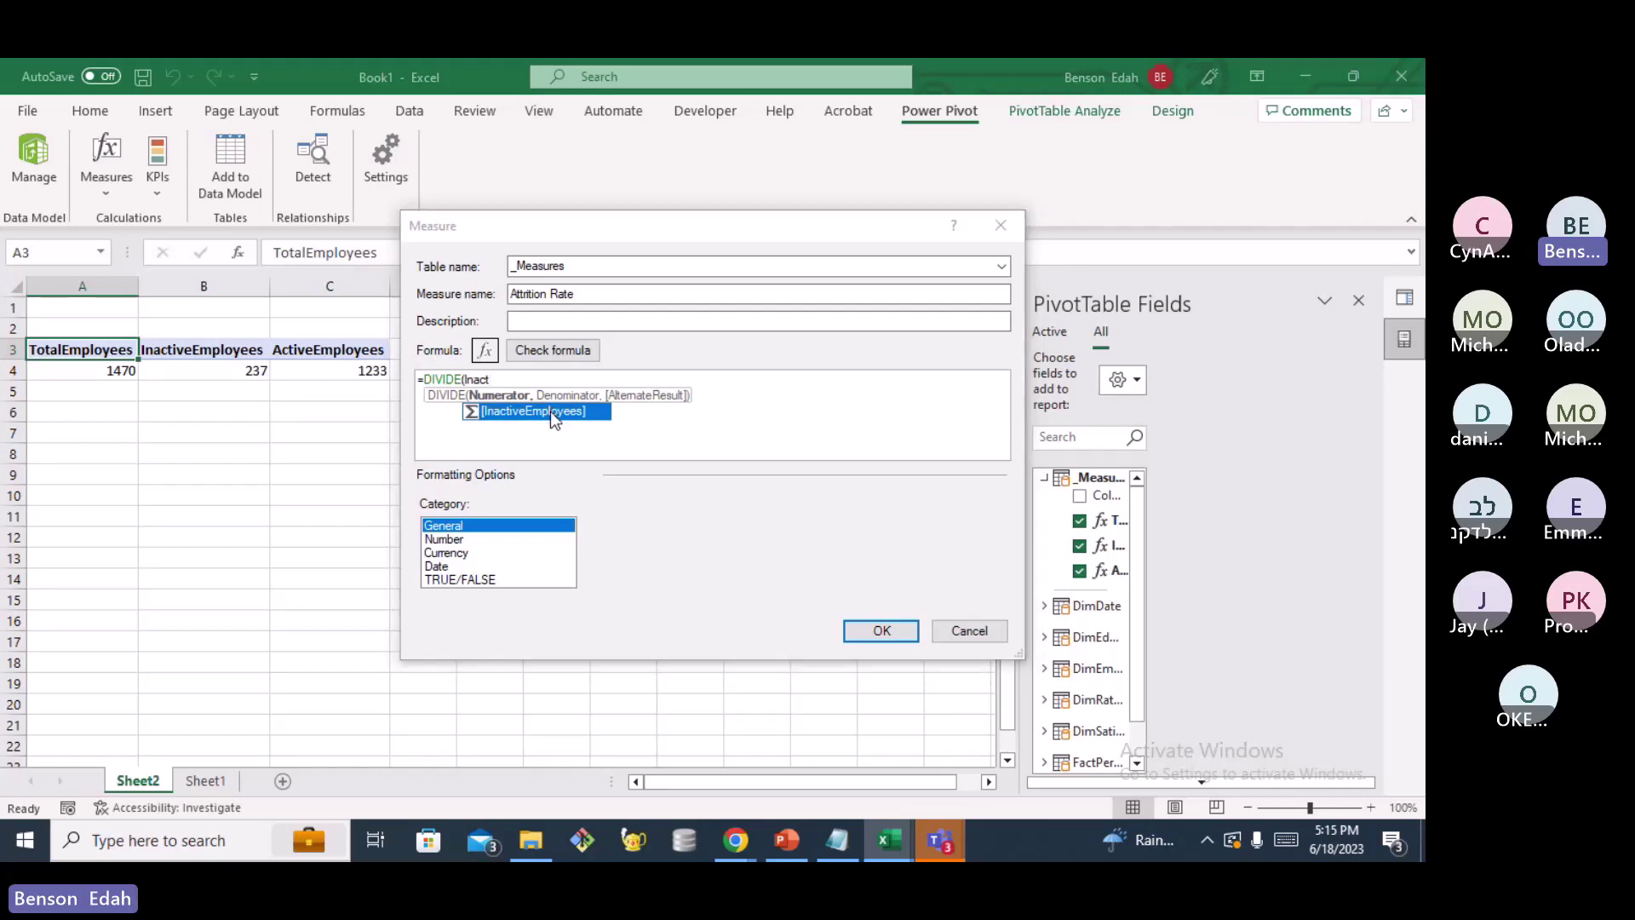
double_click(550, 412)
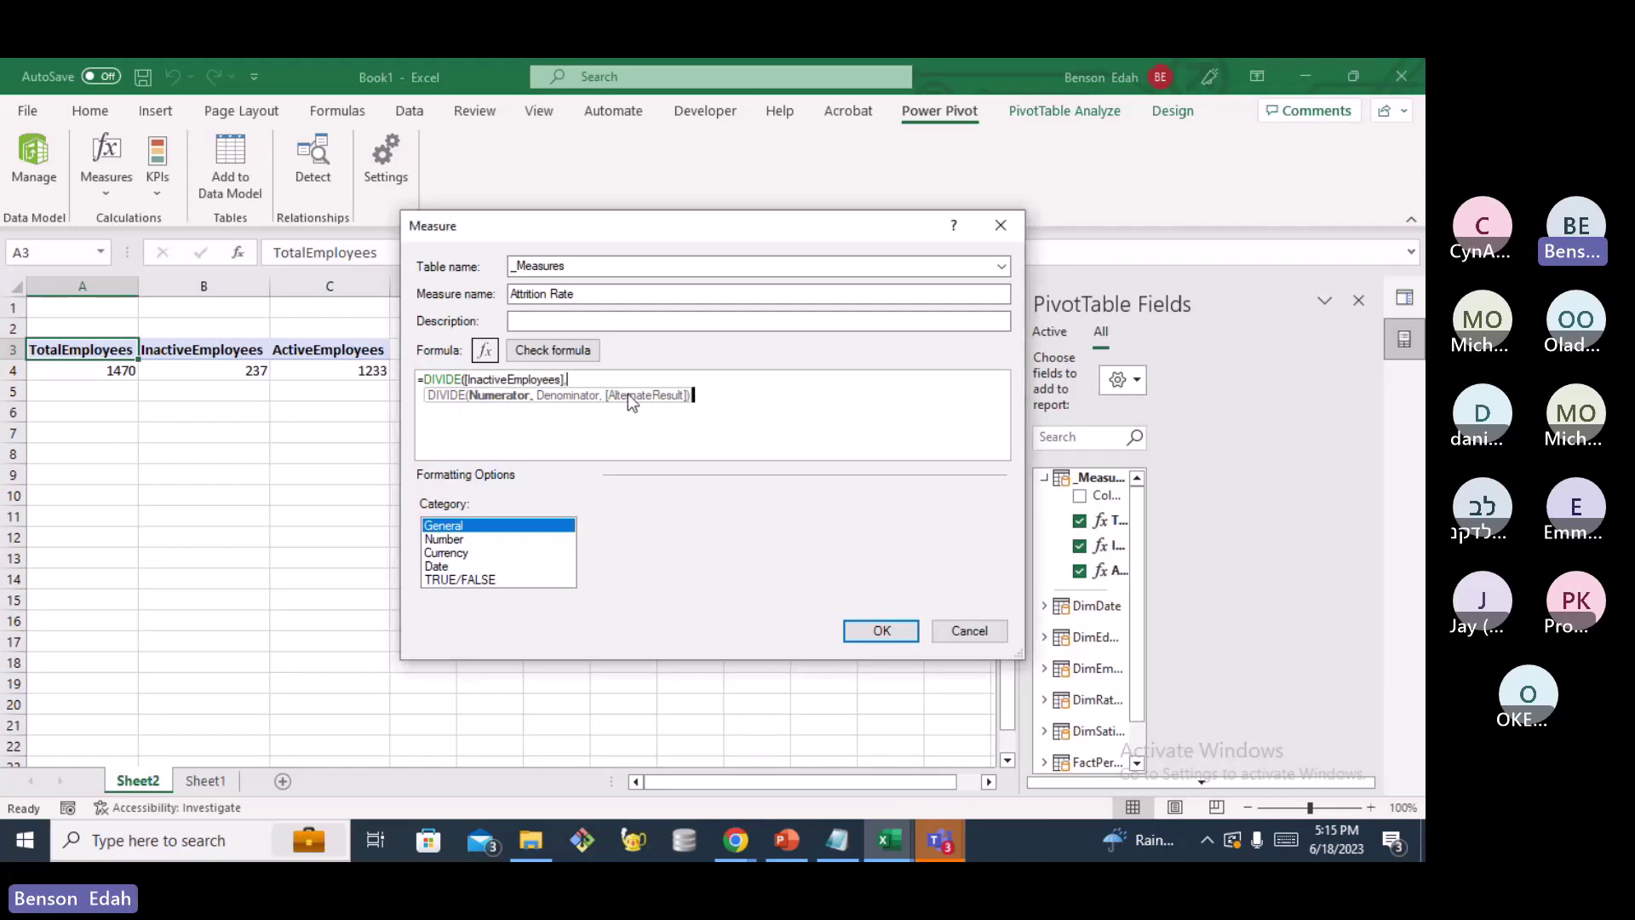
text(,)
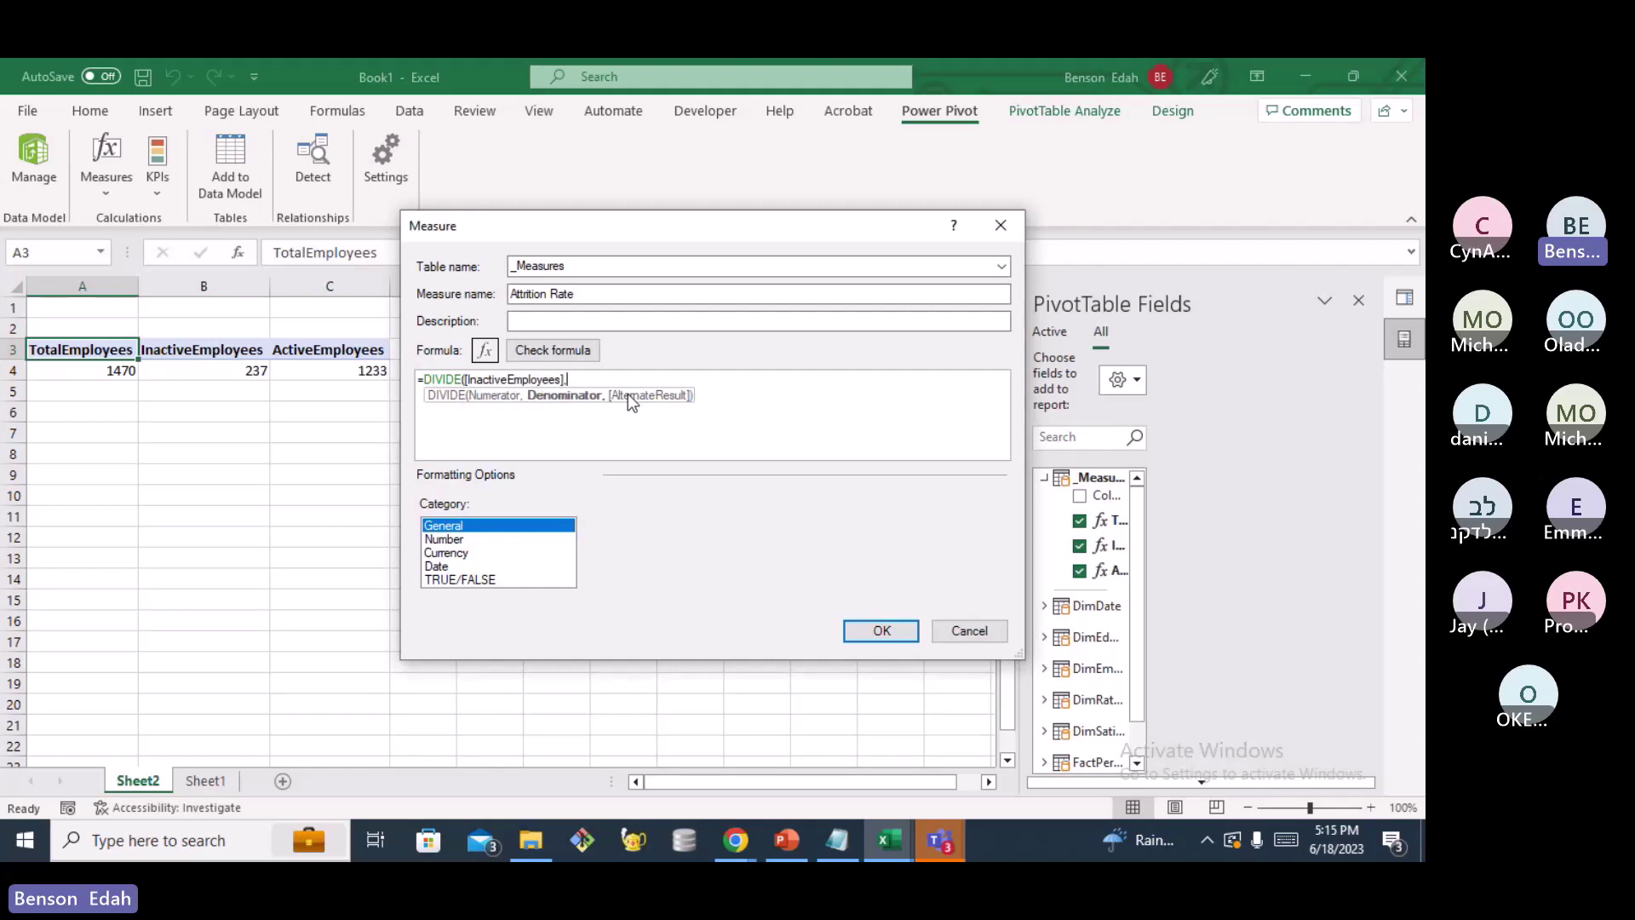
text(Tota)
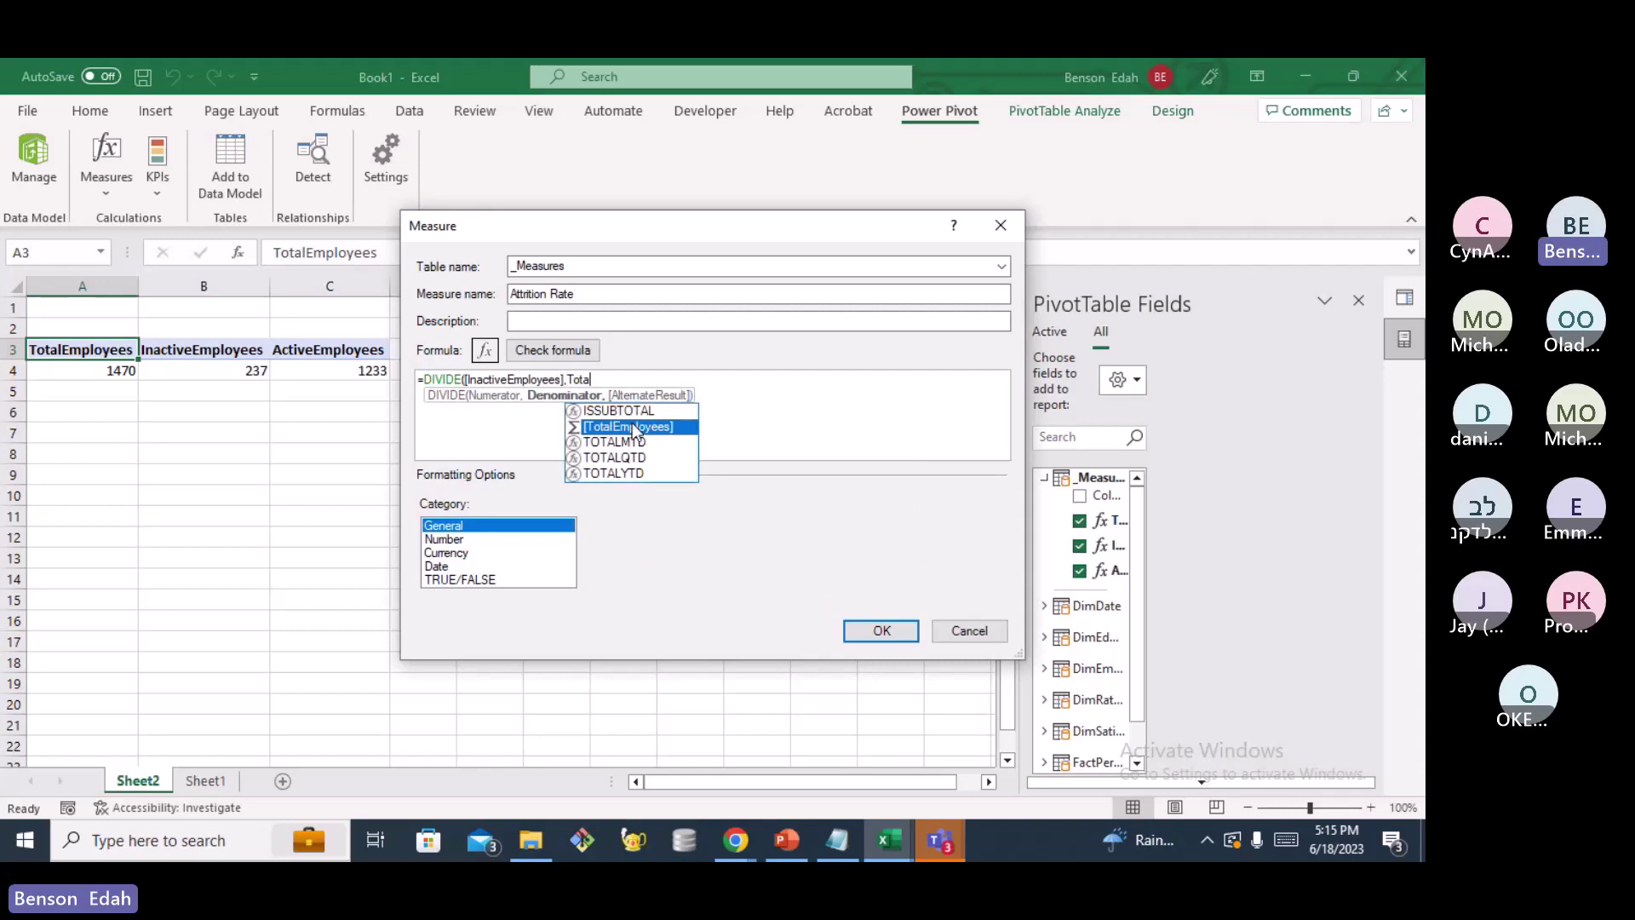
double_click(632, 426)
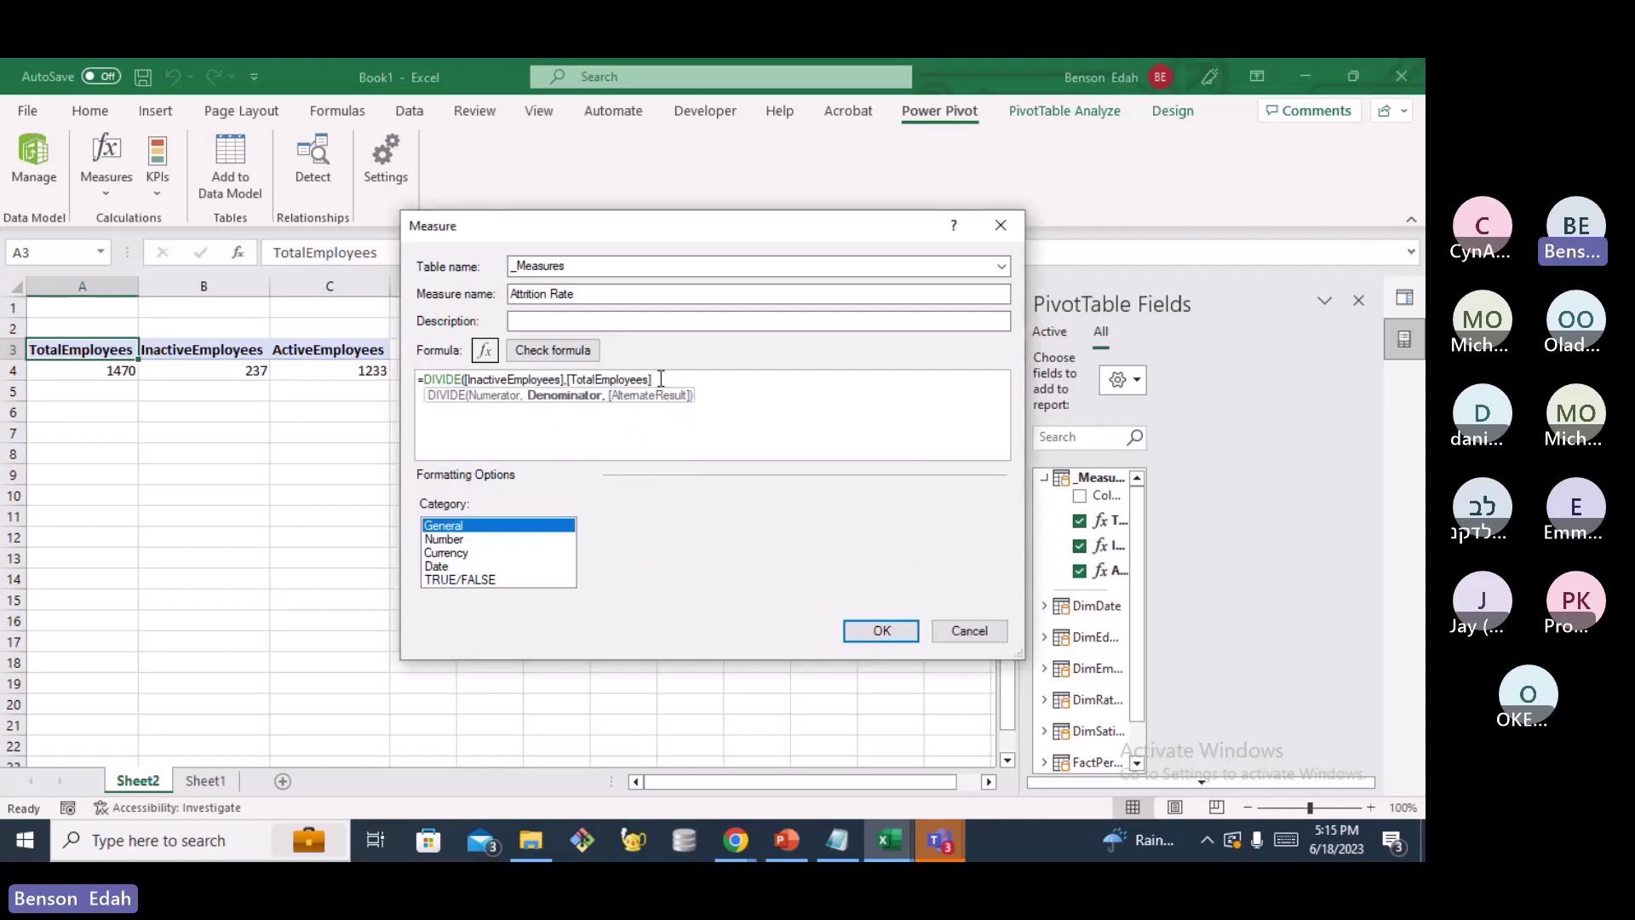
text())
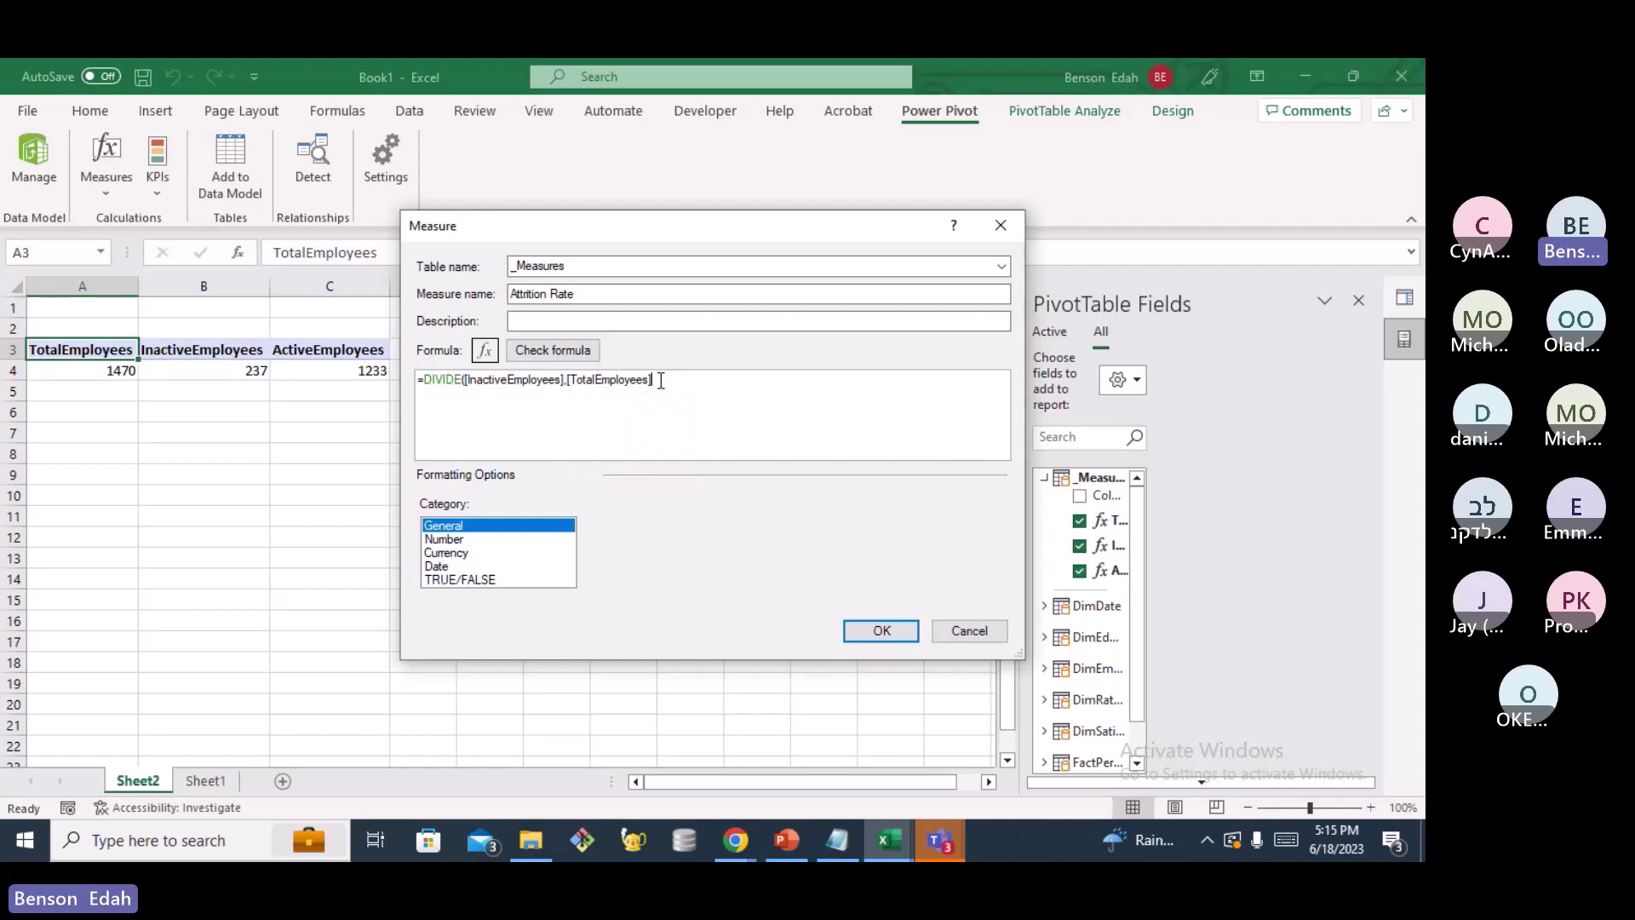
key(BackSpace)
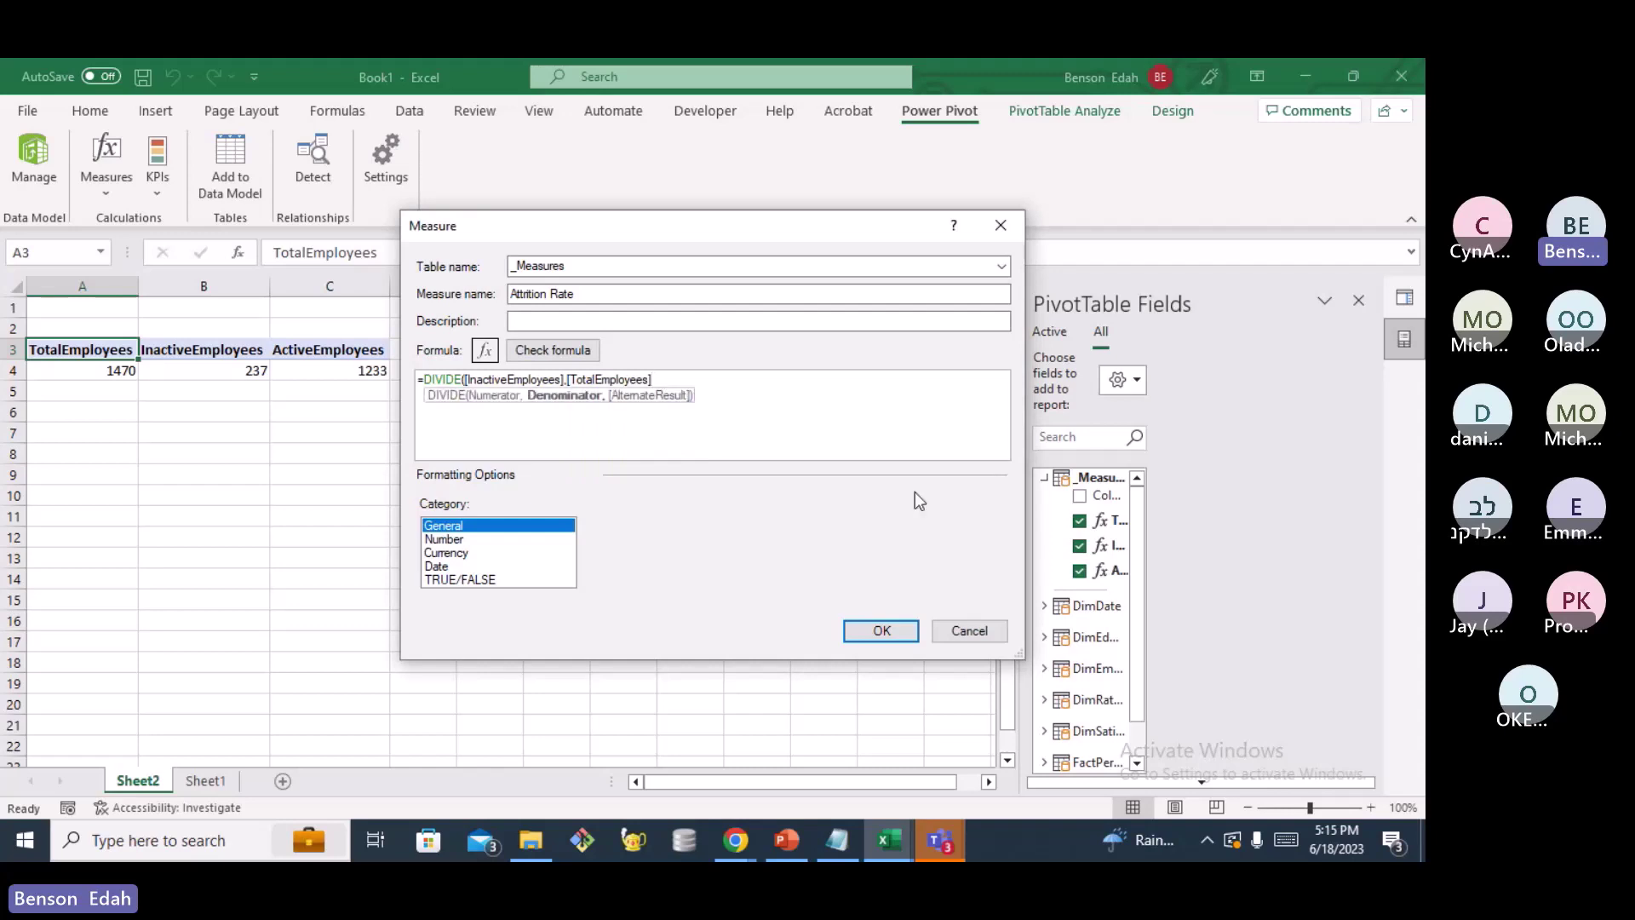
text())
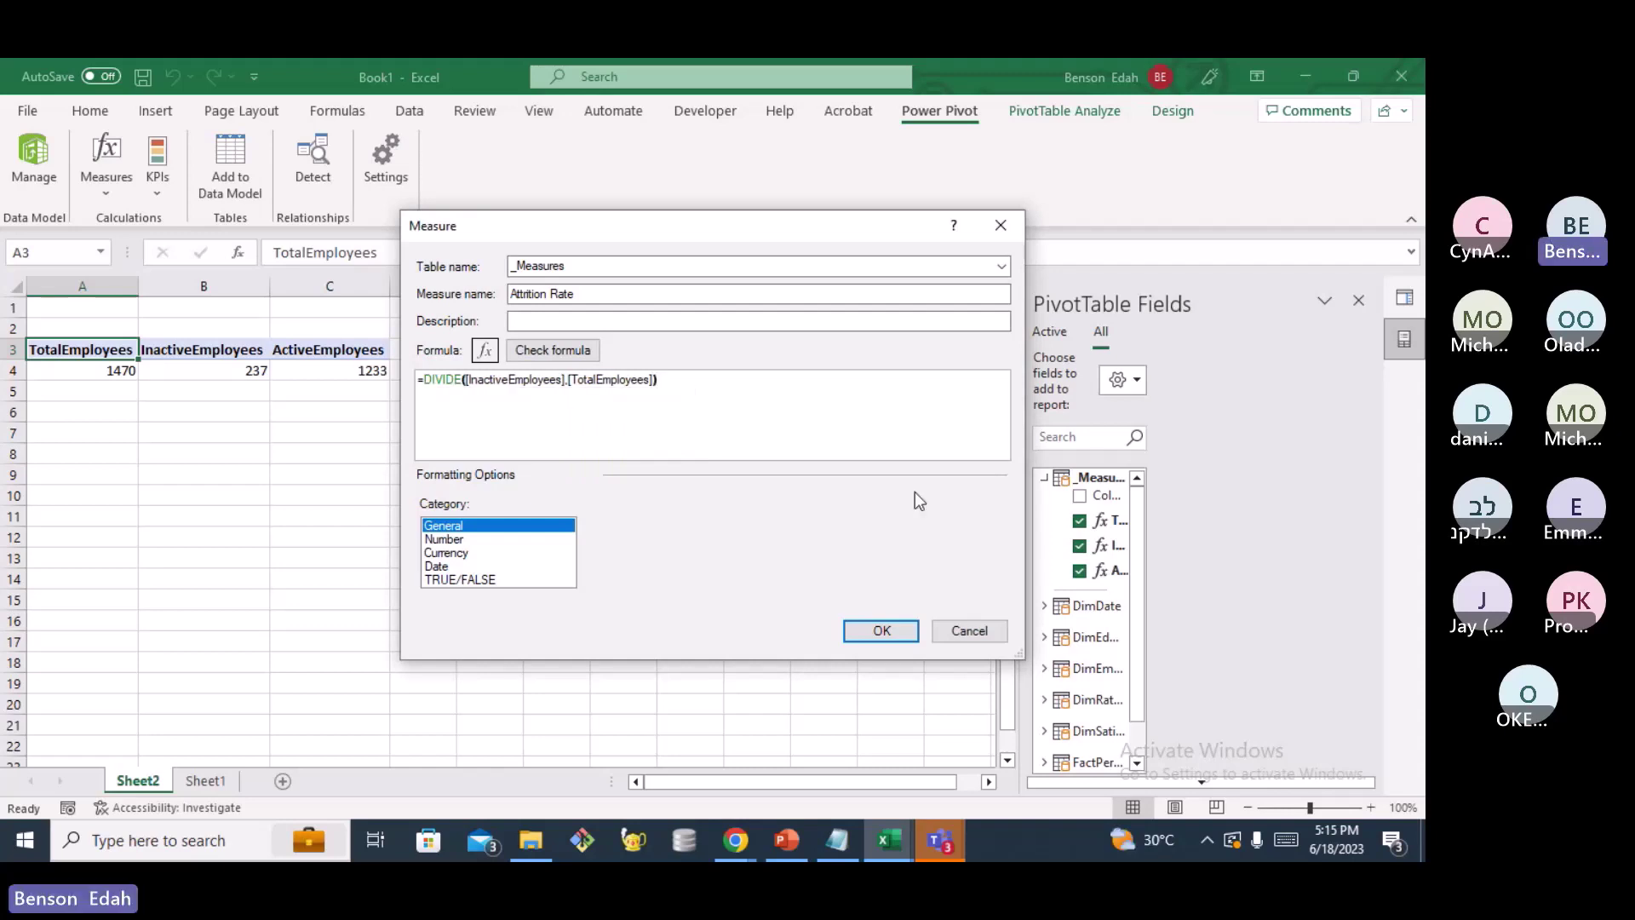
text(*100)
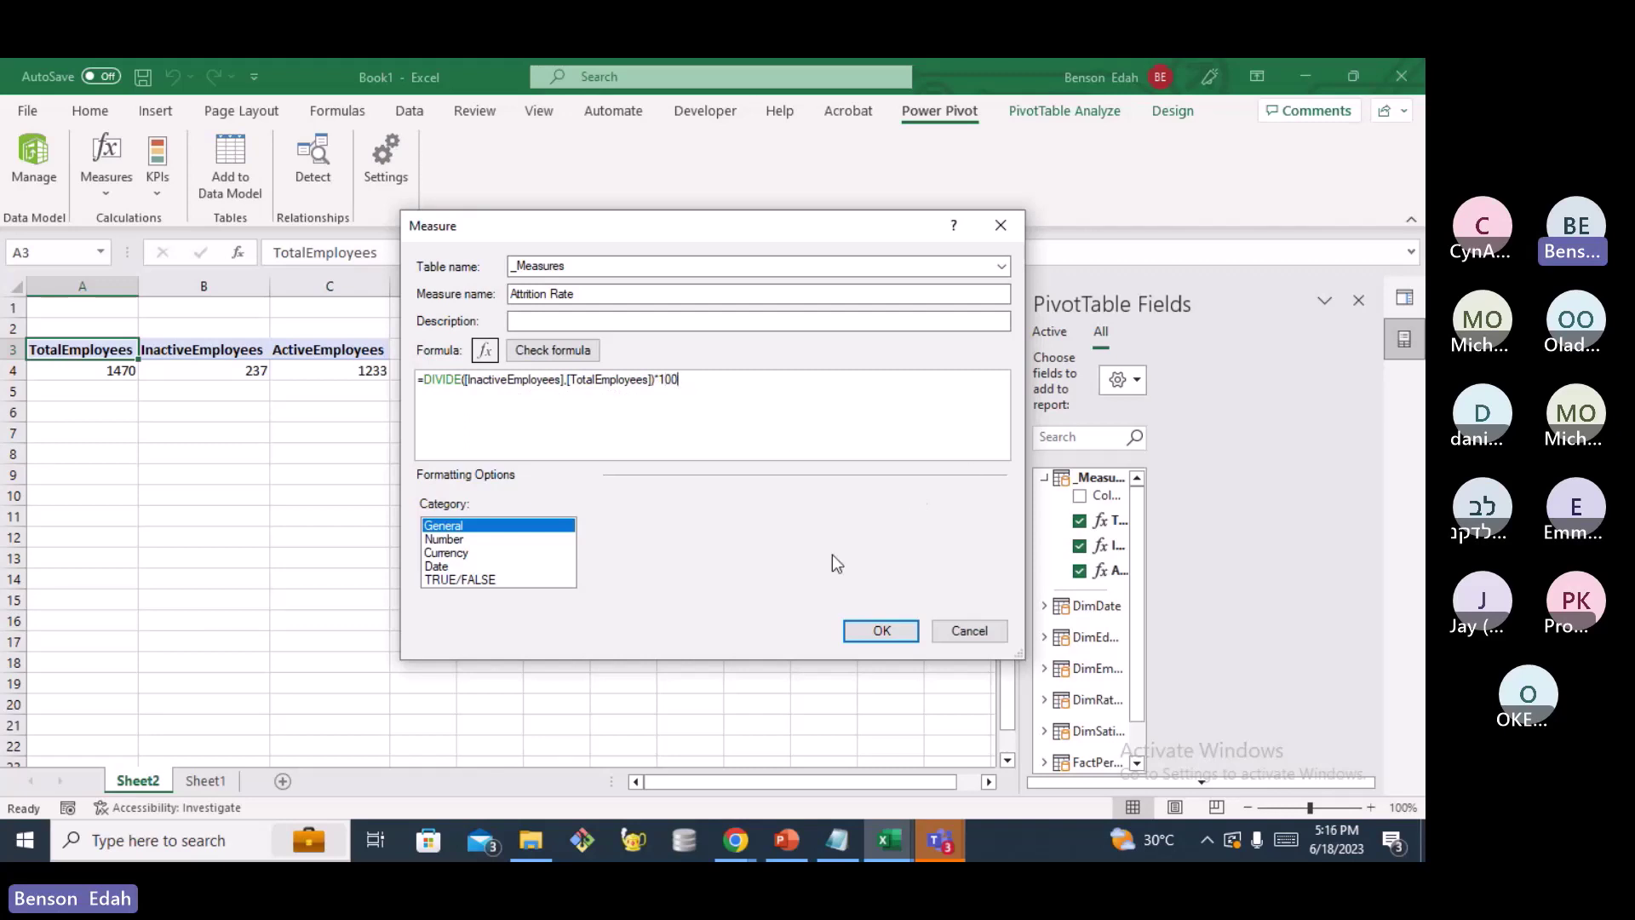
click(560, 356)
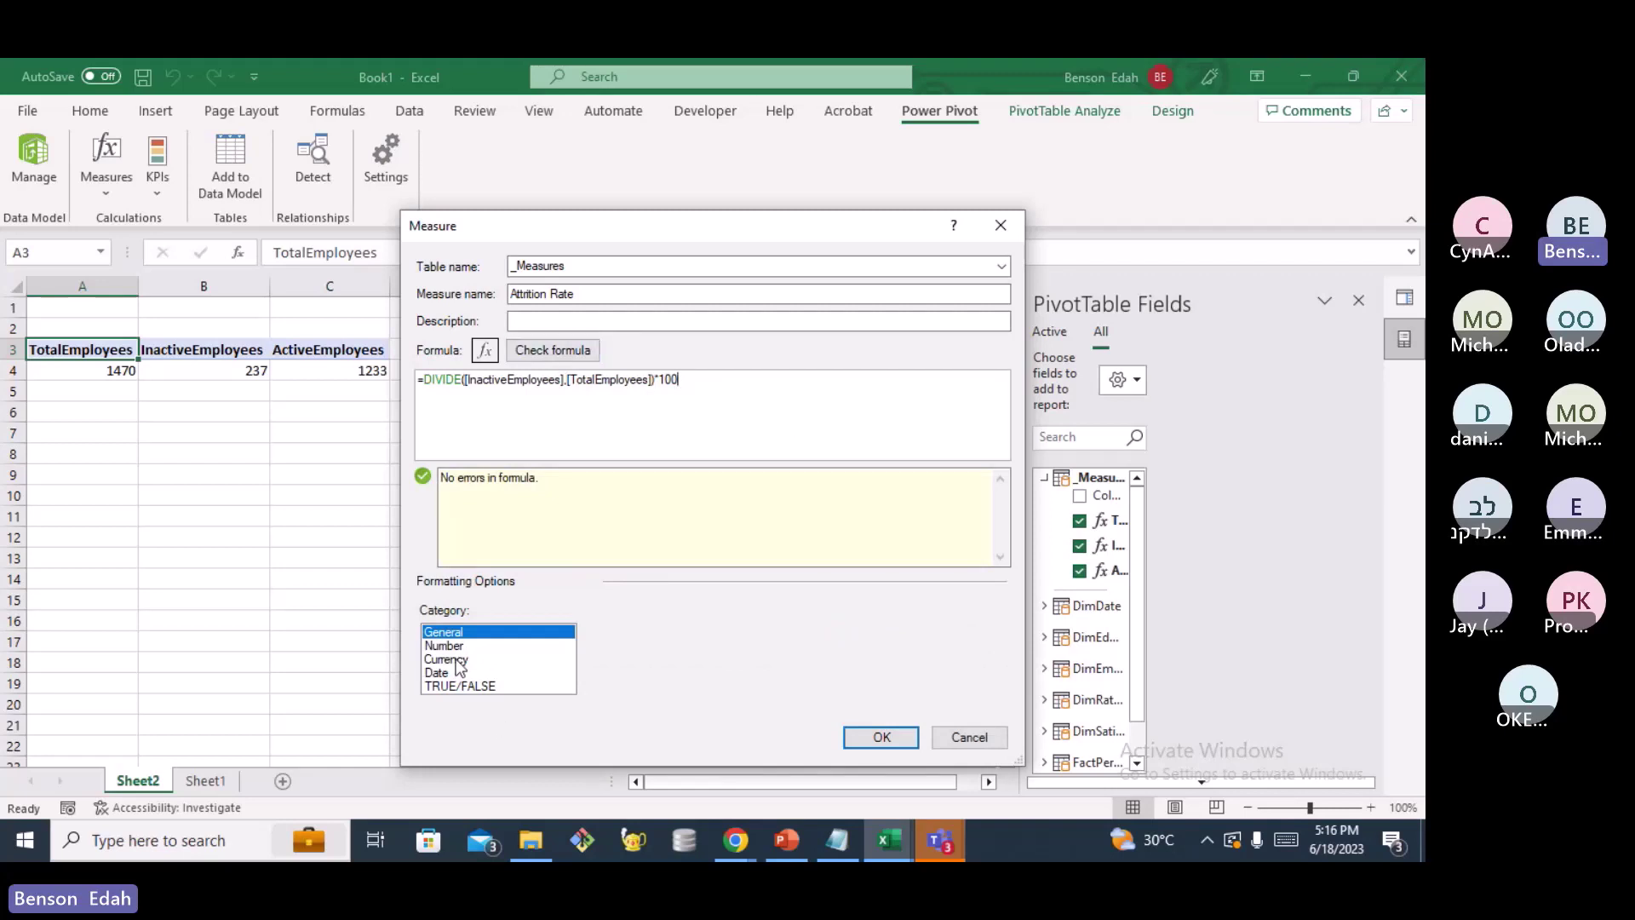
Format Attrition Rate as a Percentage with 1 decimal place and save it
click(462, 647)
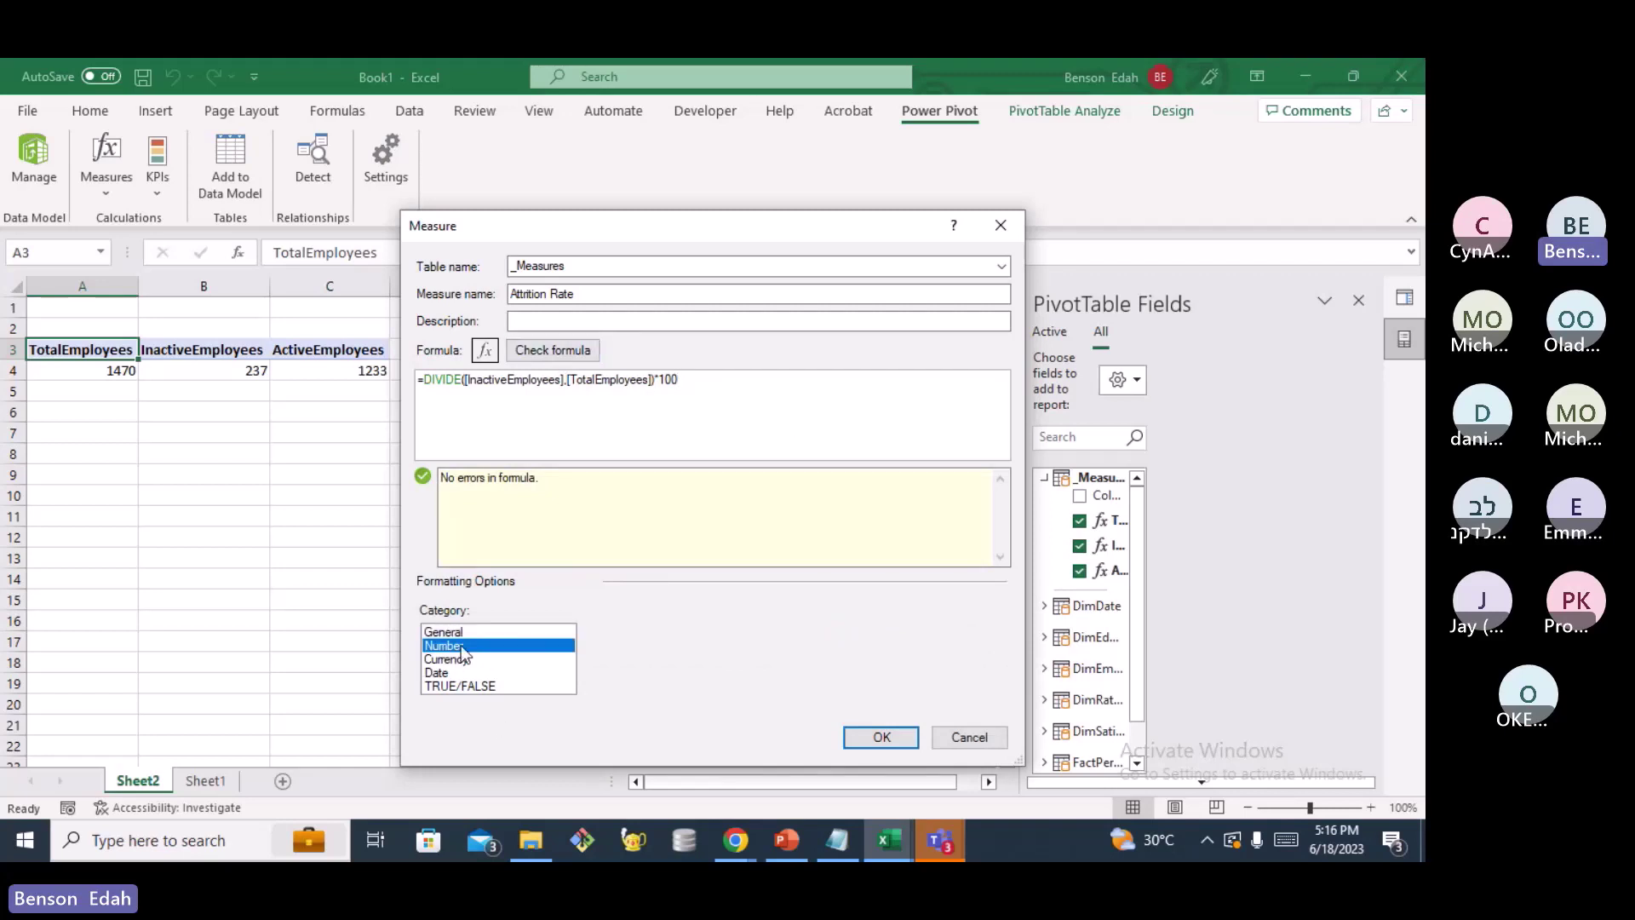
click(995, 635)
click(769, 682)
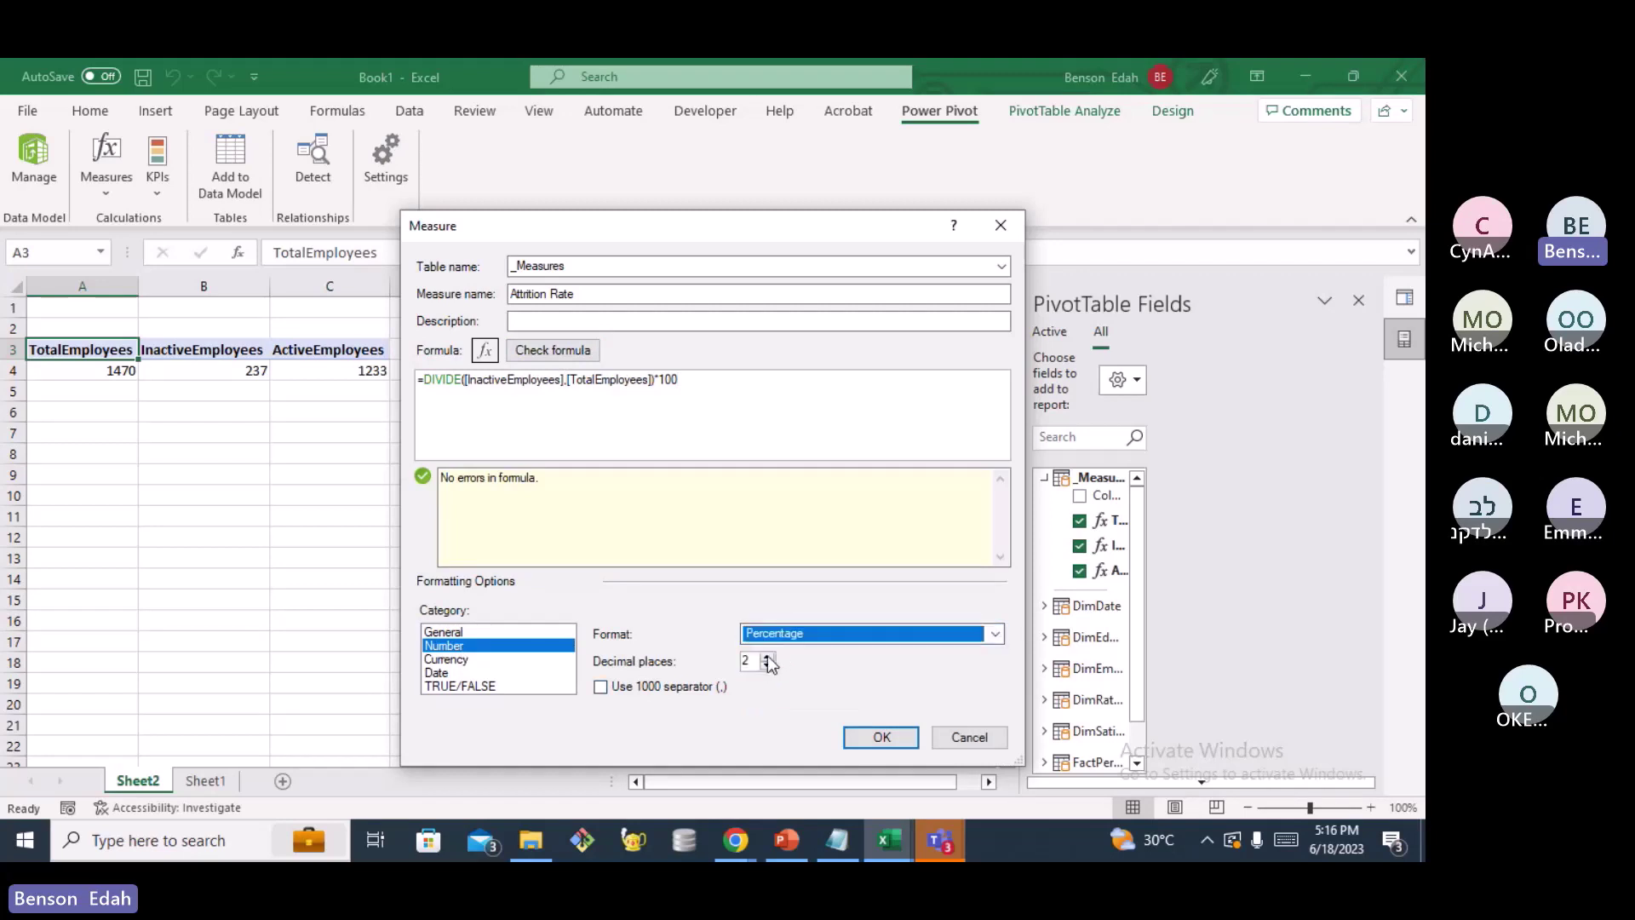
click(768, 666)
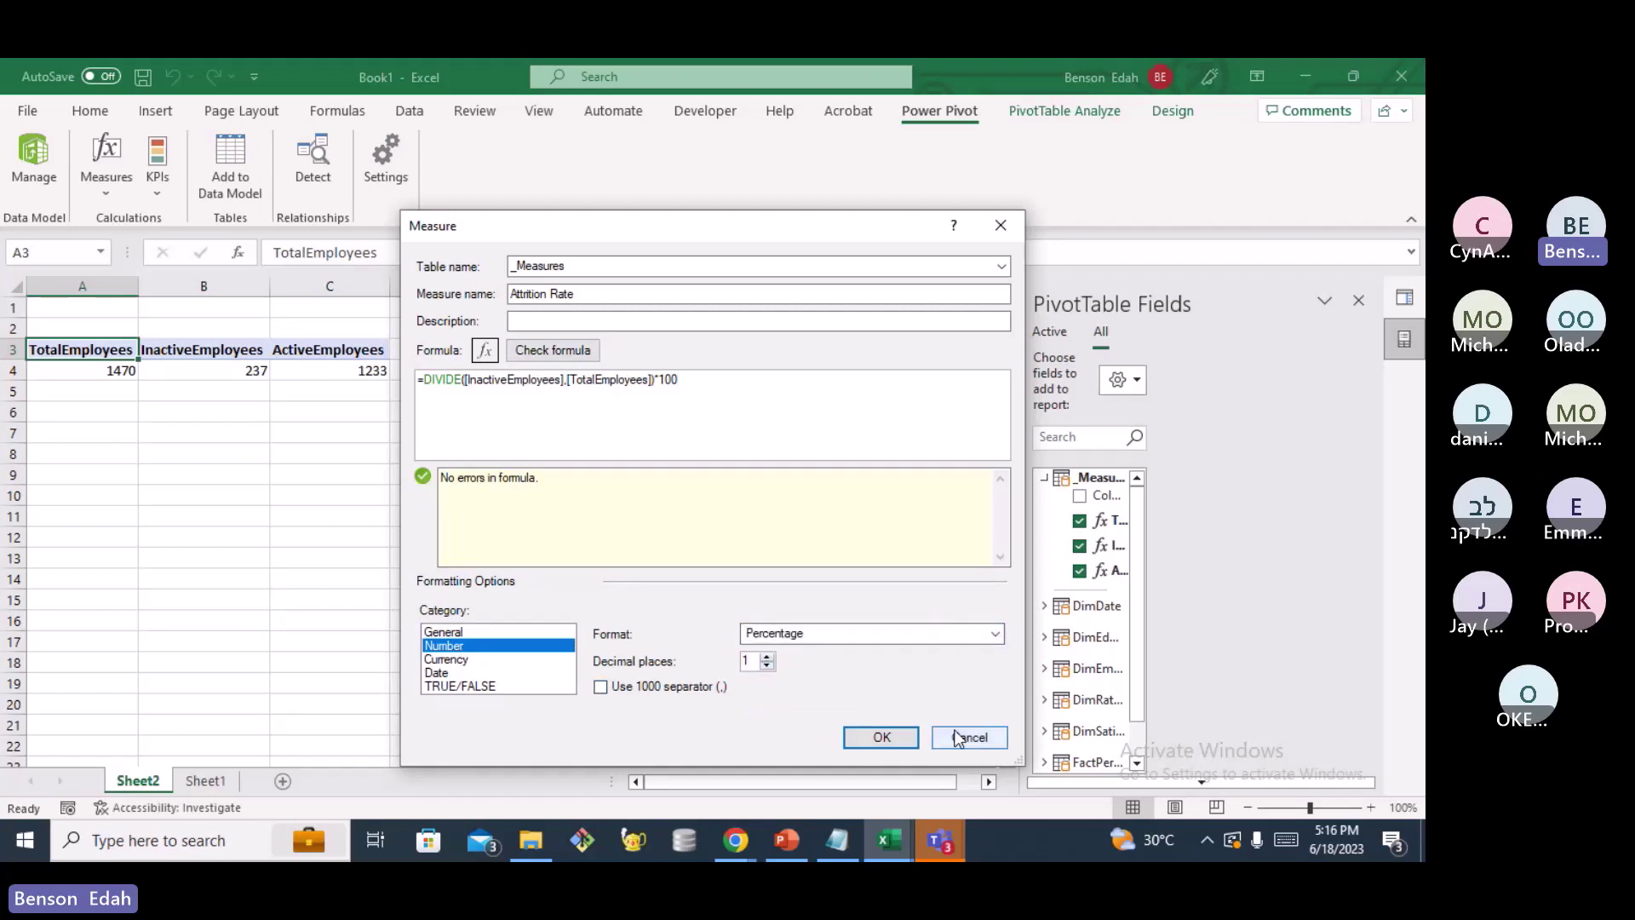
click(880, 738)
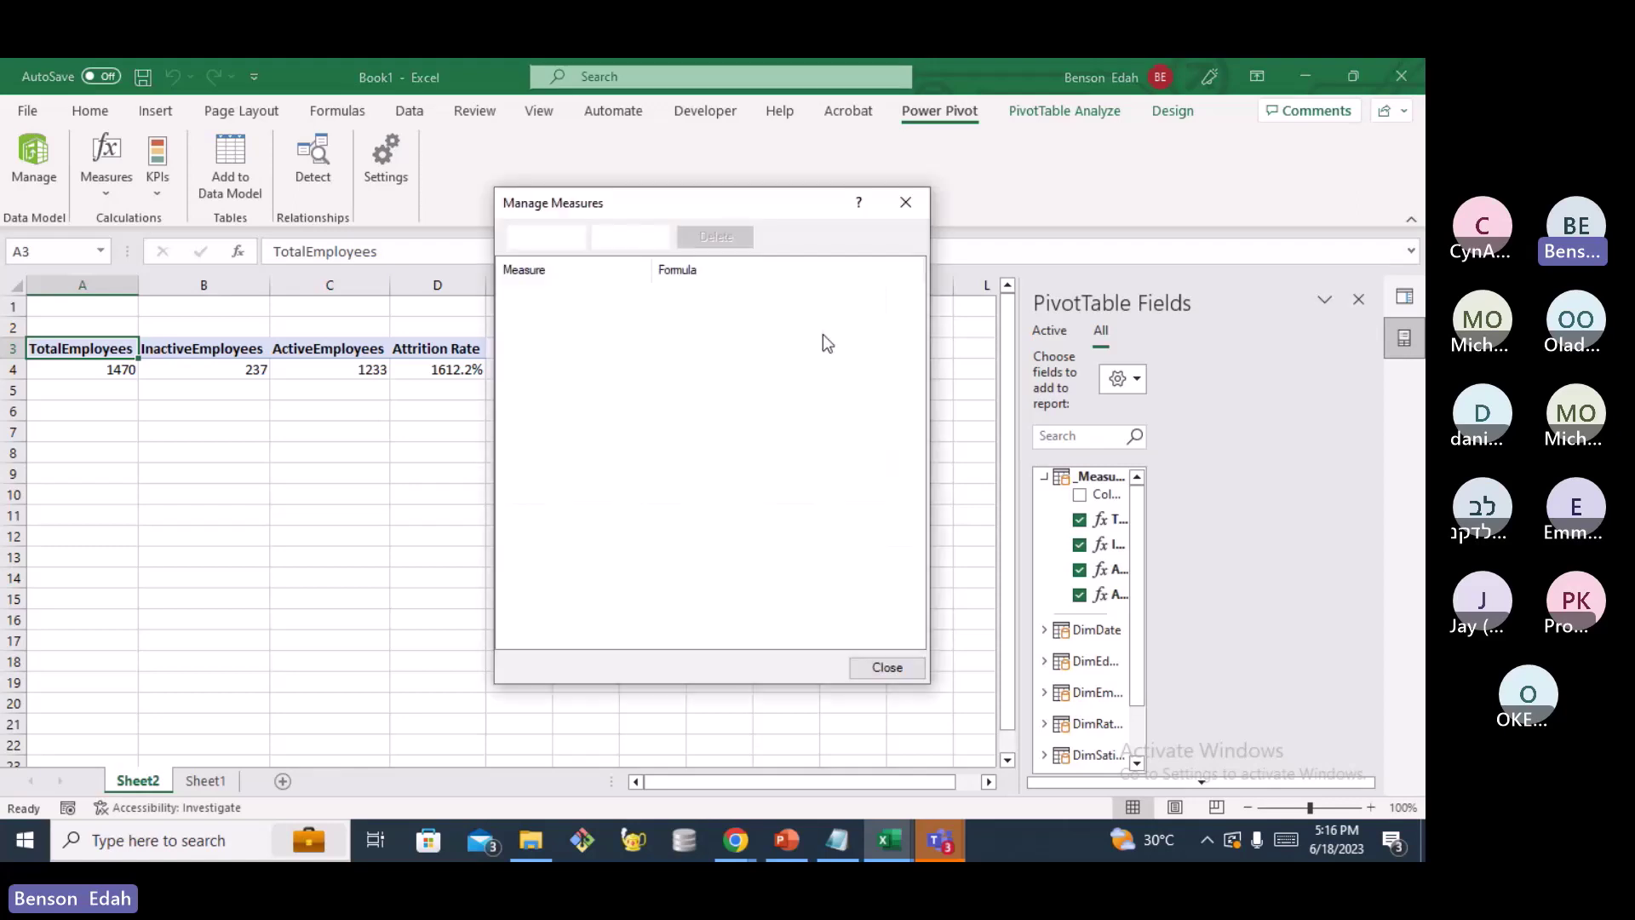
Edit Attrition Rate to use the Decimal Number format with 1 decimal place
click(687, 312)
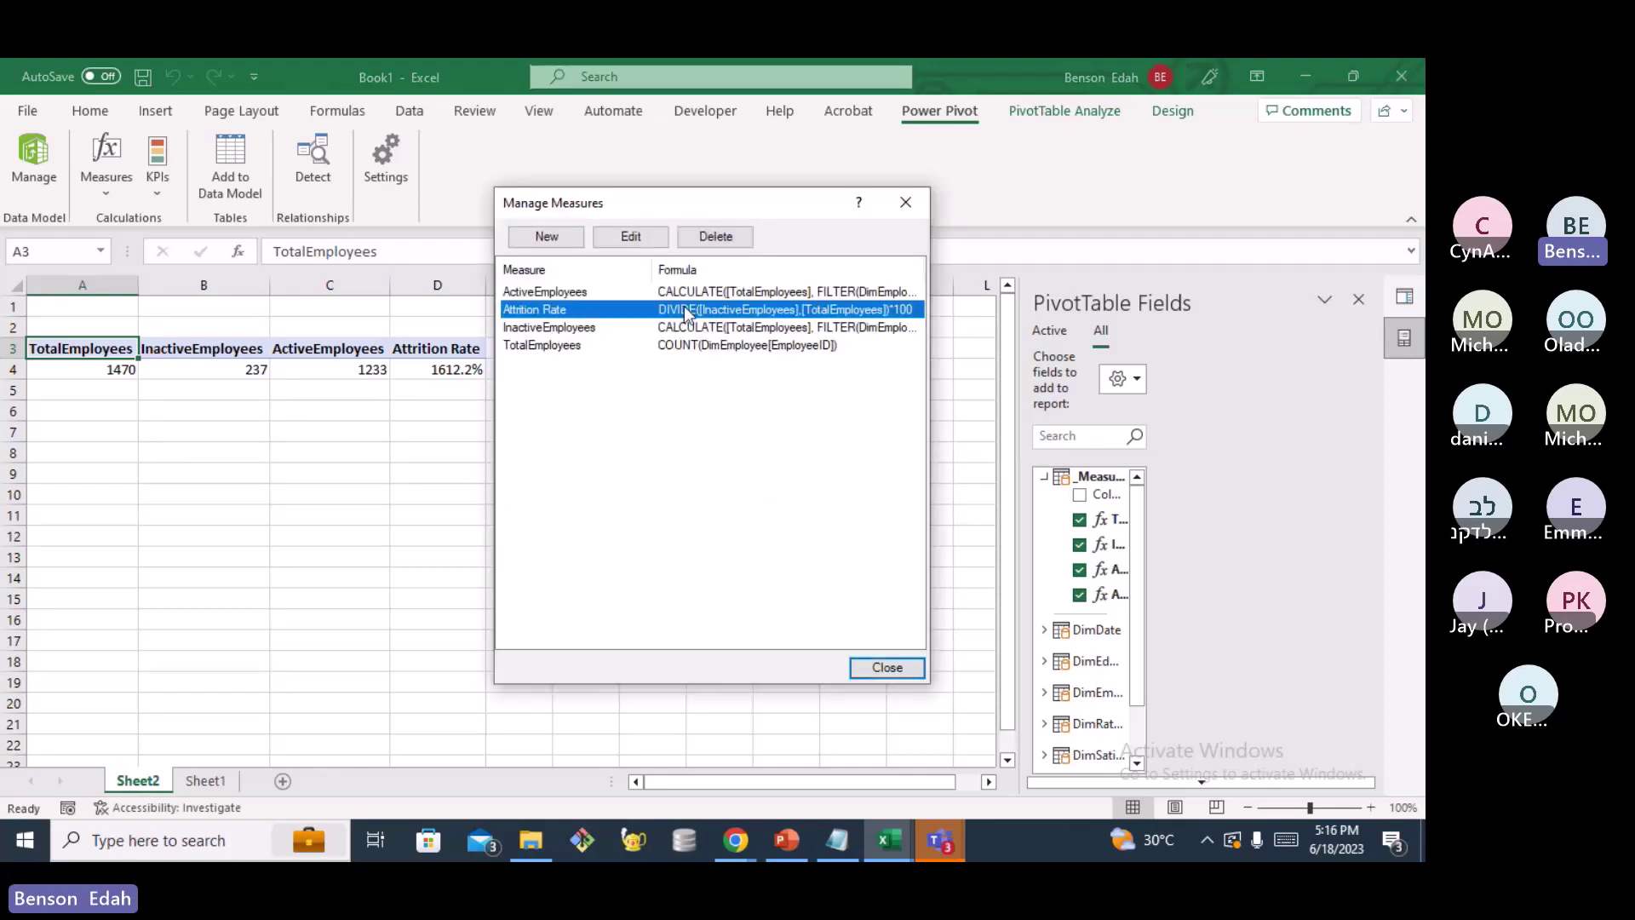
click(620, 241)
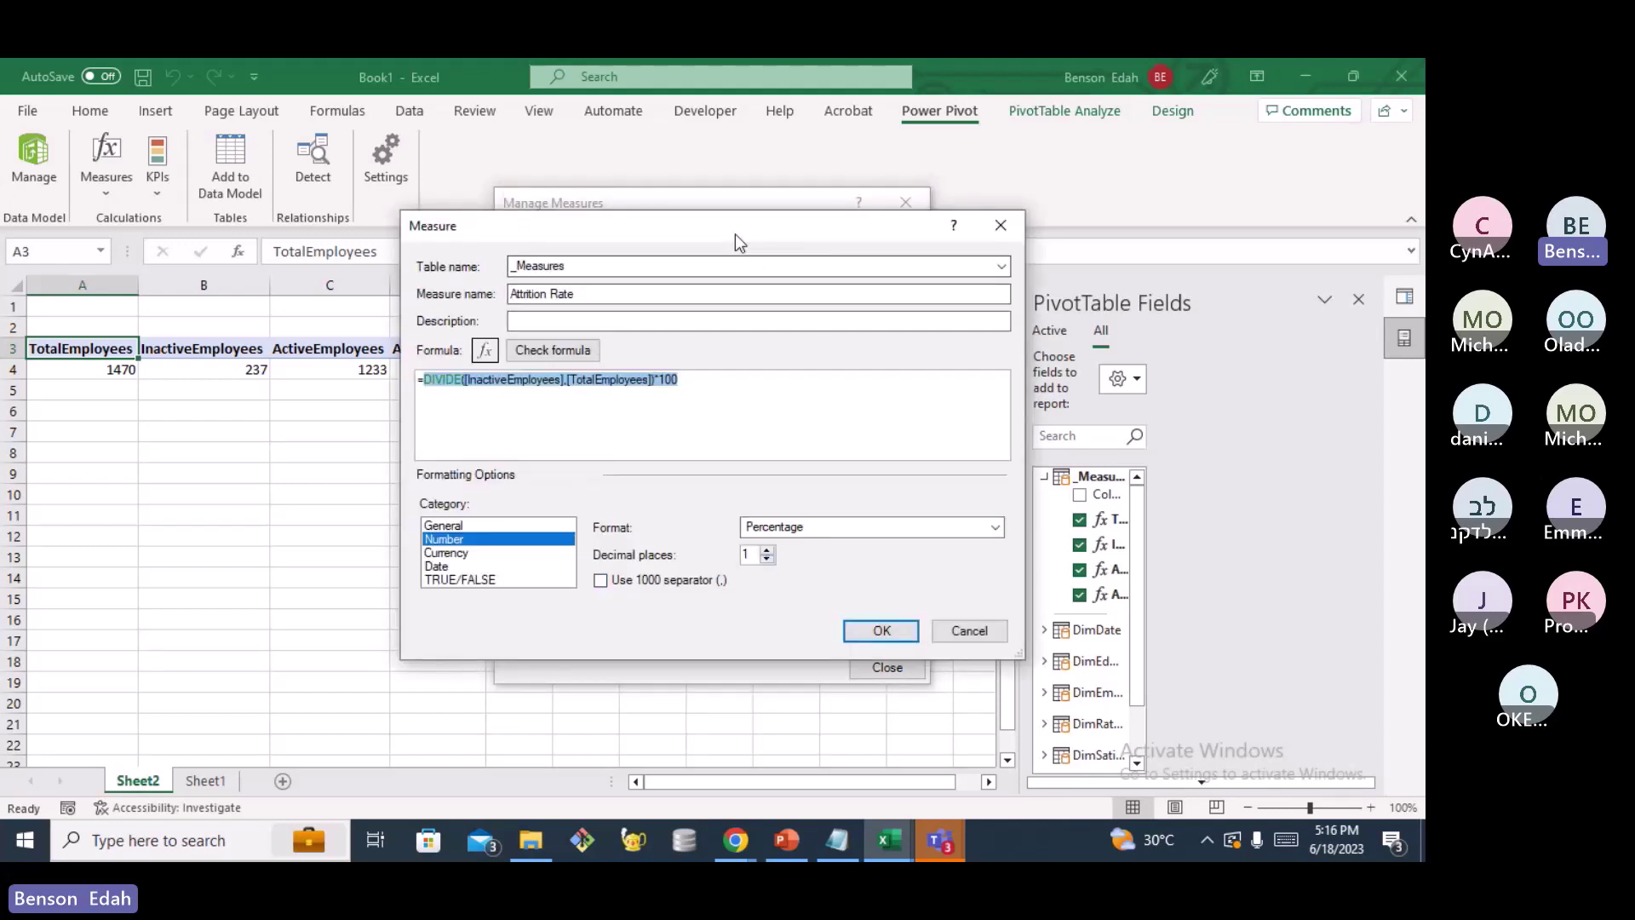
drag(736, 235, 923, 249)
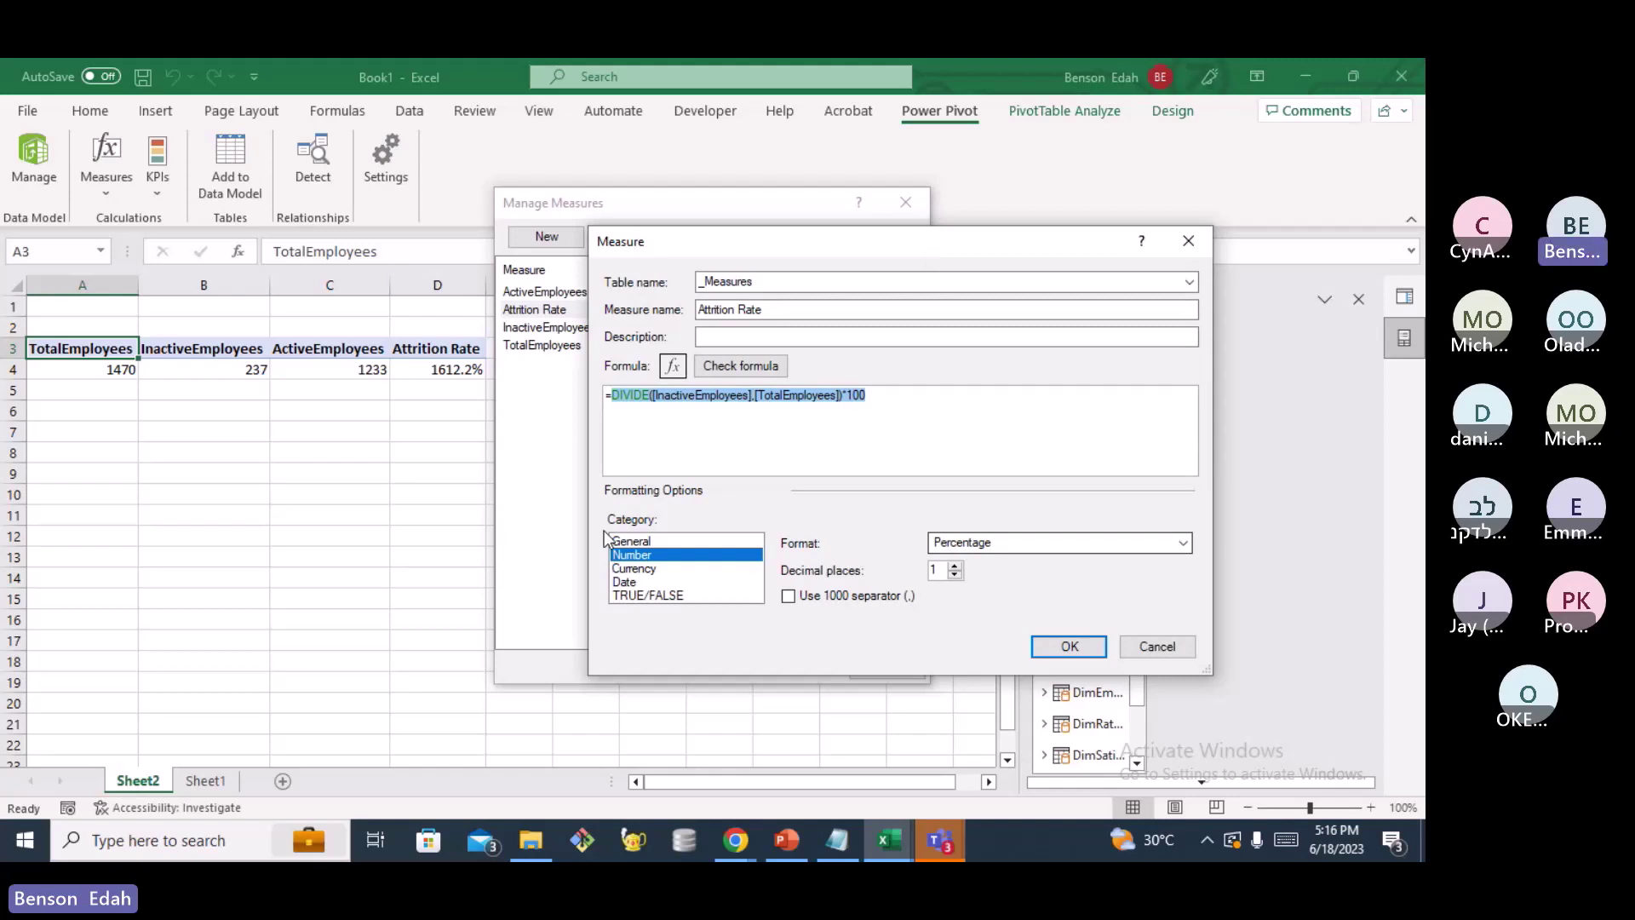
click(1096, 543)
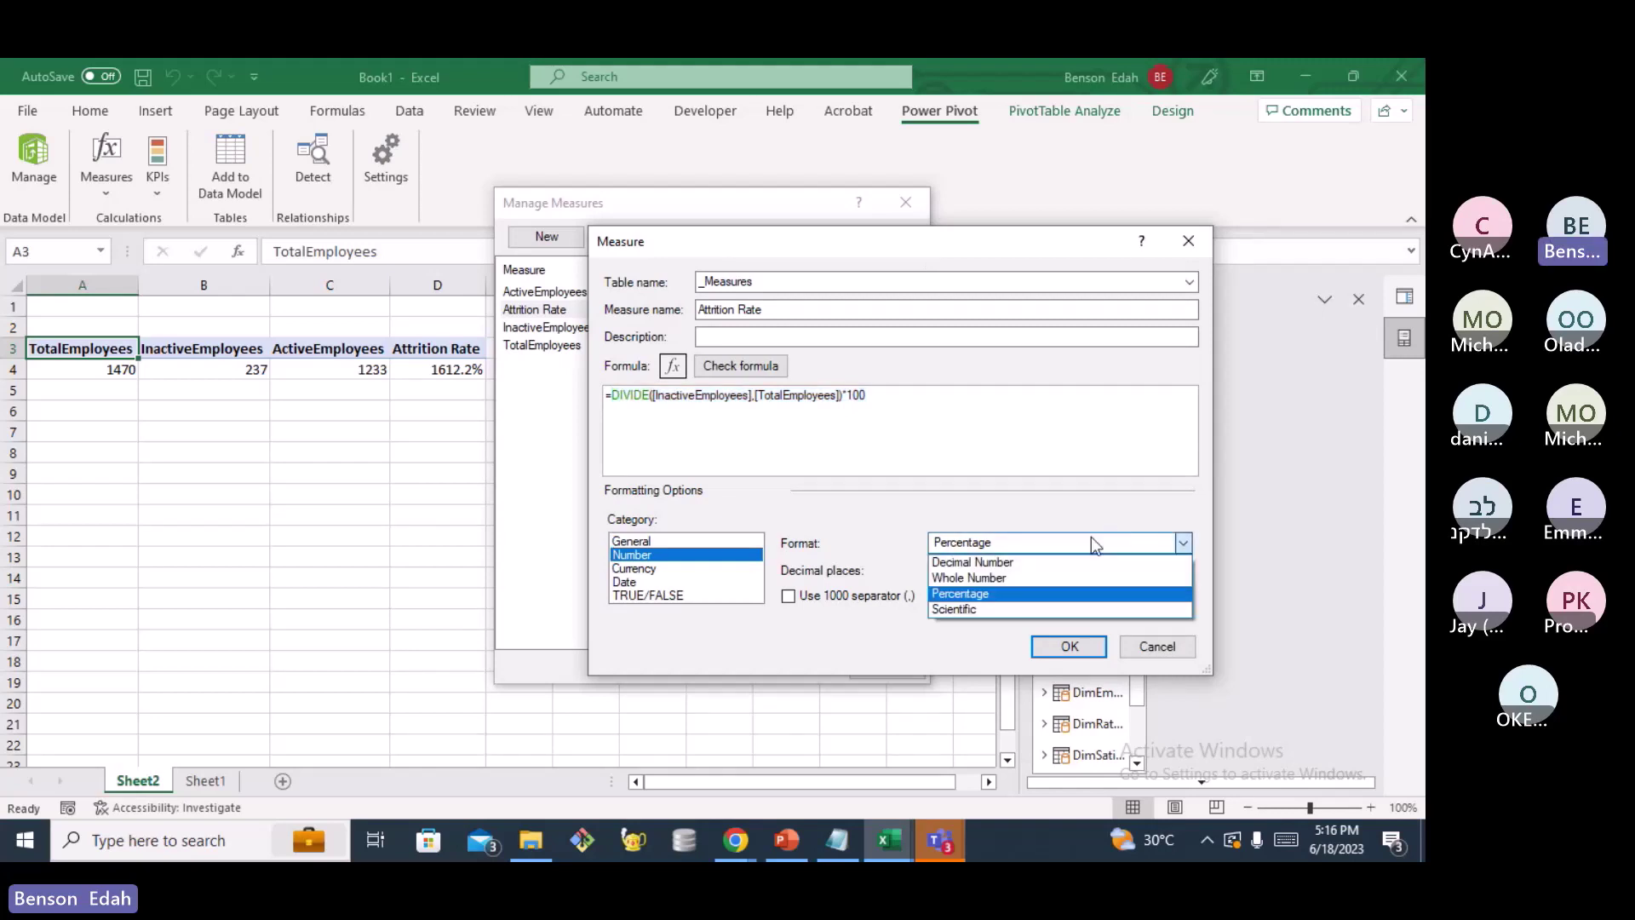
click(1013, 562)
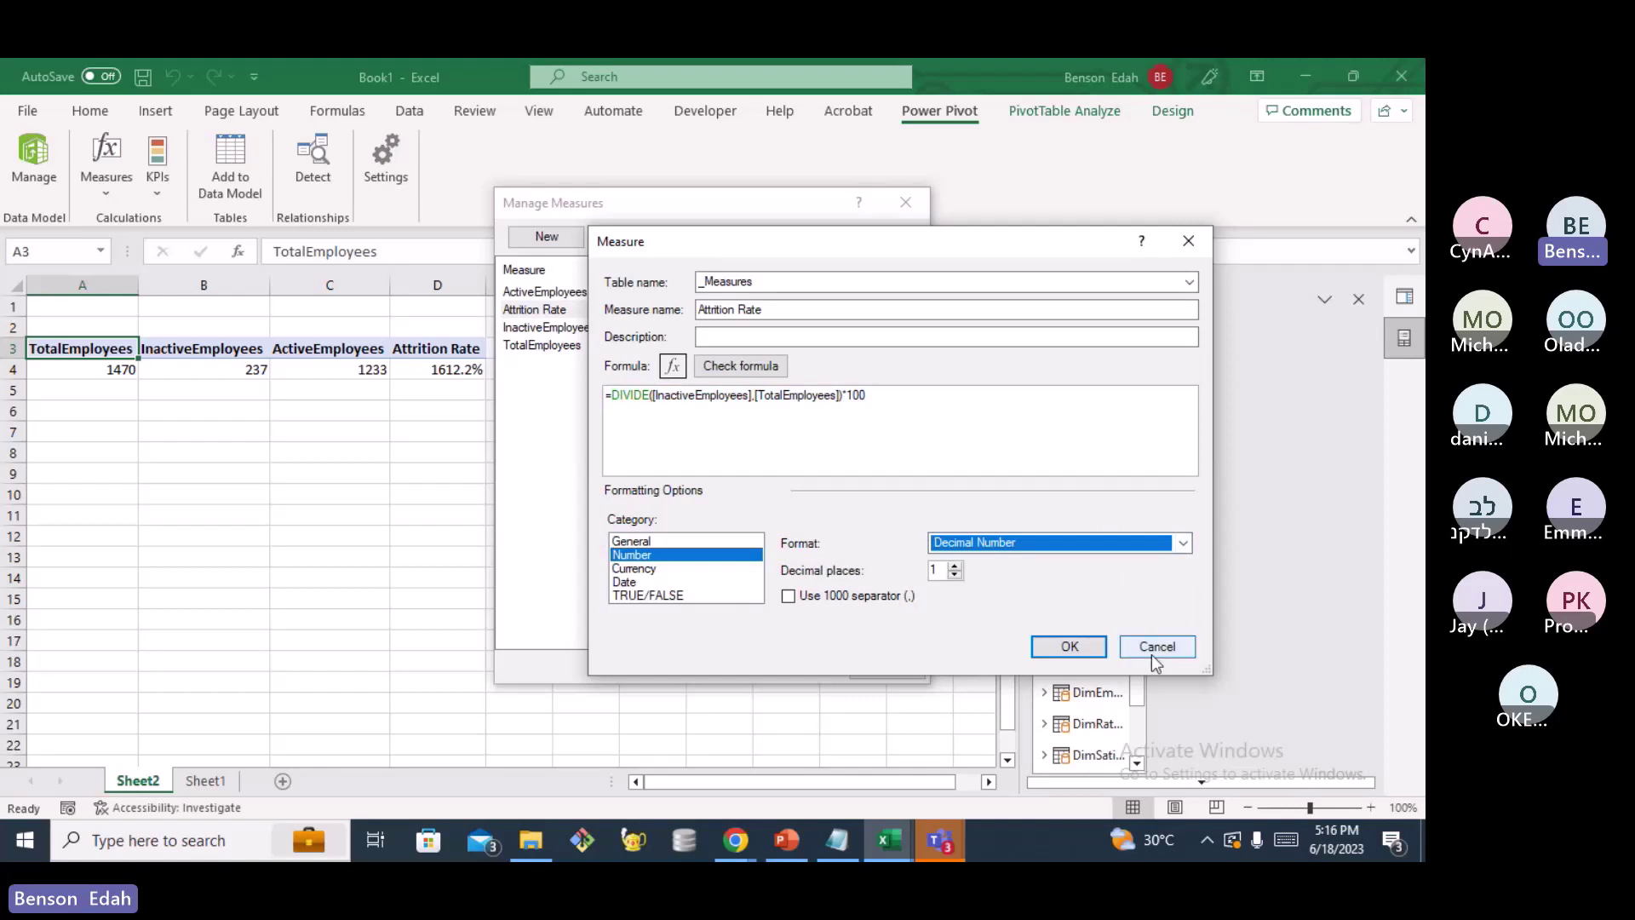
click(1071, 647)
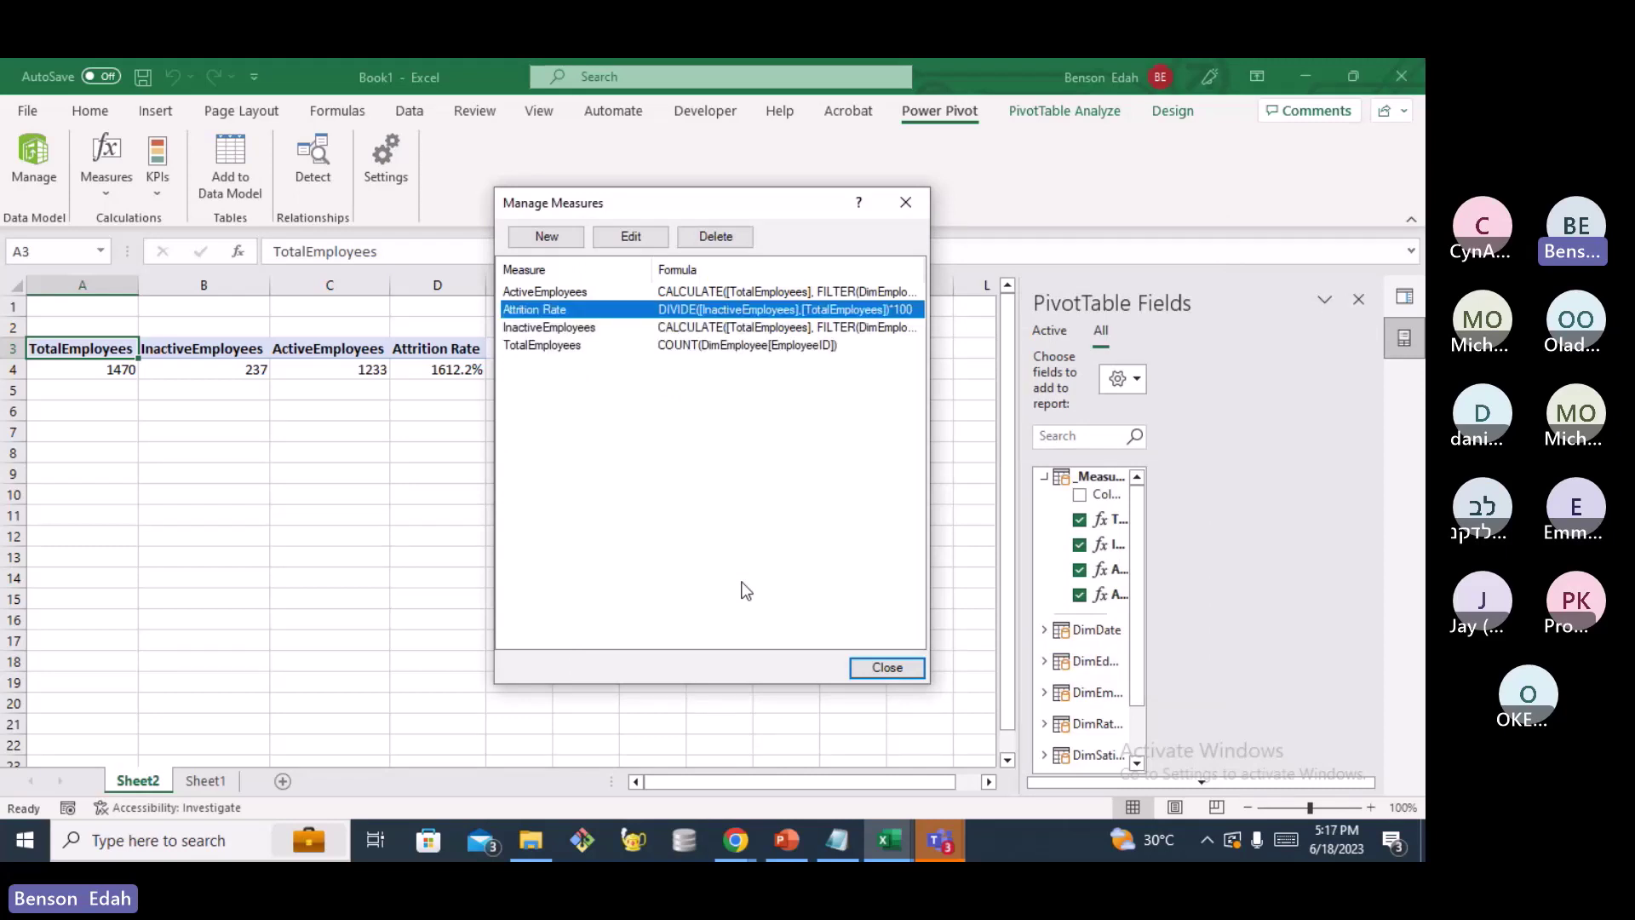
Close Manage Measures so the PivotTable's Attrition Rate reads 16.1
click(887, 667)
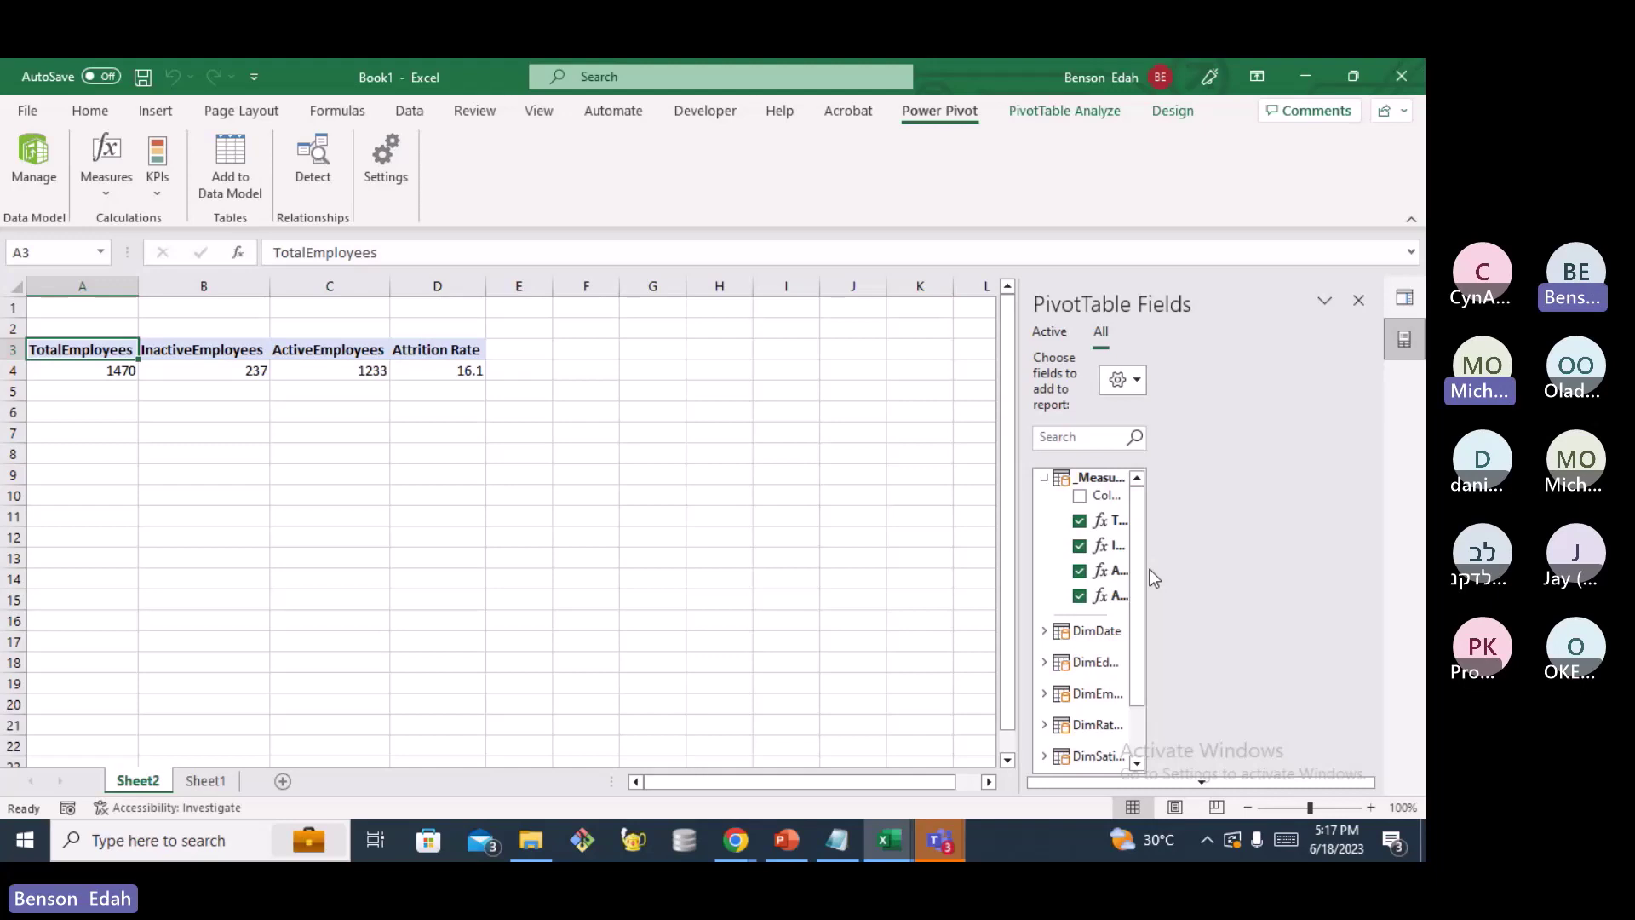
mouse_move(940, 841)
mouse_move(907, 773)
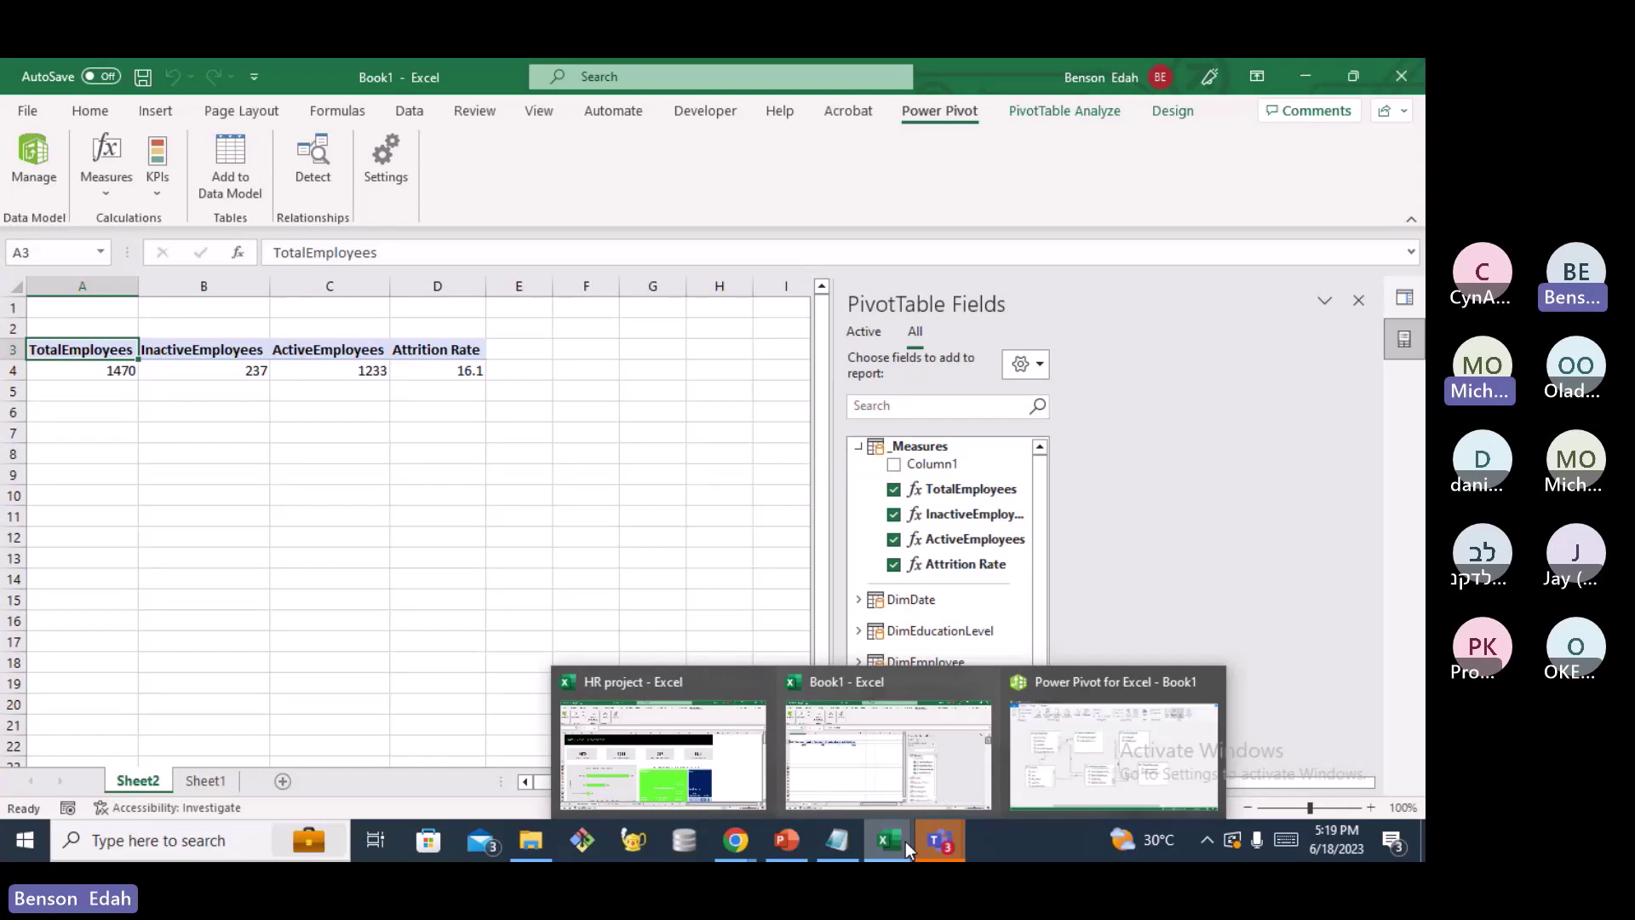
mouse_move(1044, 779)
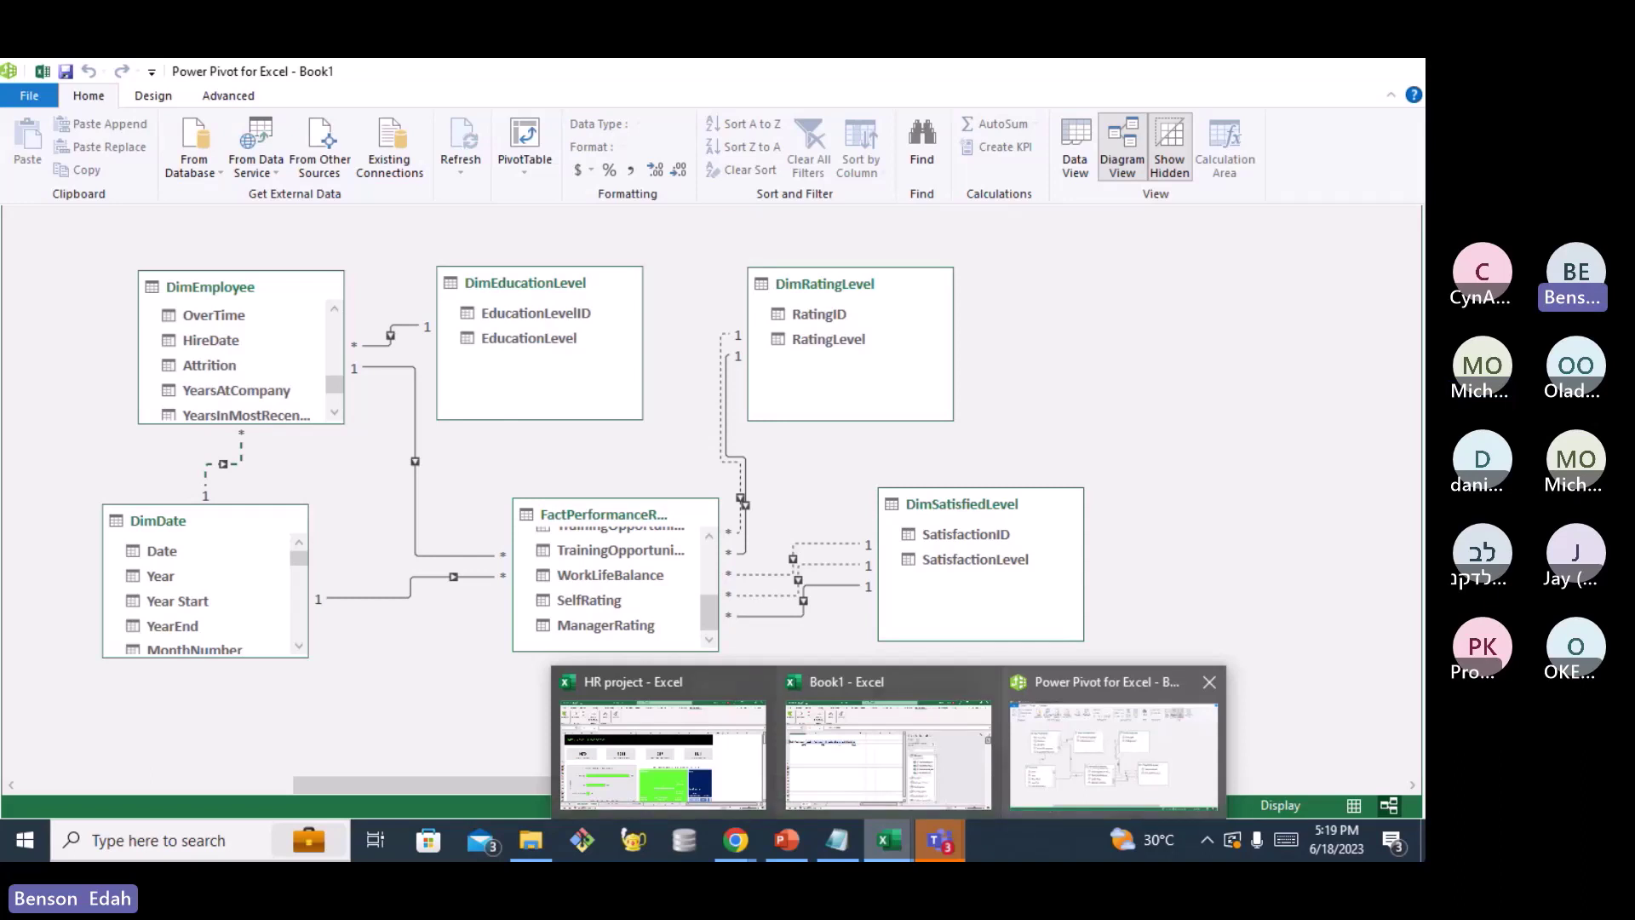
Return to Book1, whose PivotTable shows 1470 total, 237 inactive, 1233 active, 16.1 attrition
click(888, 749)
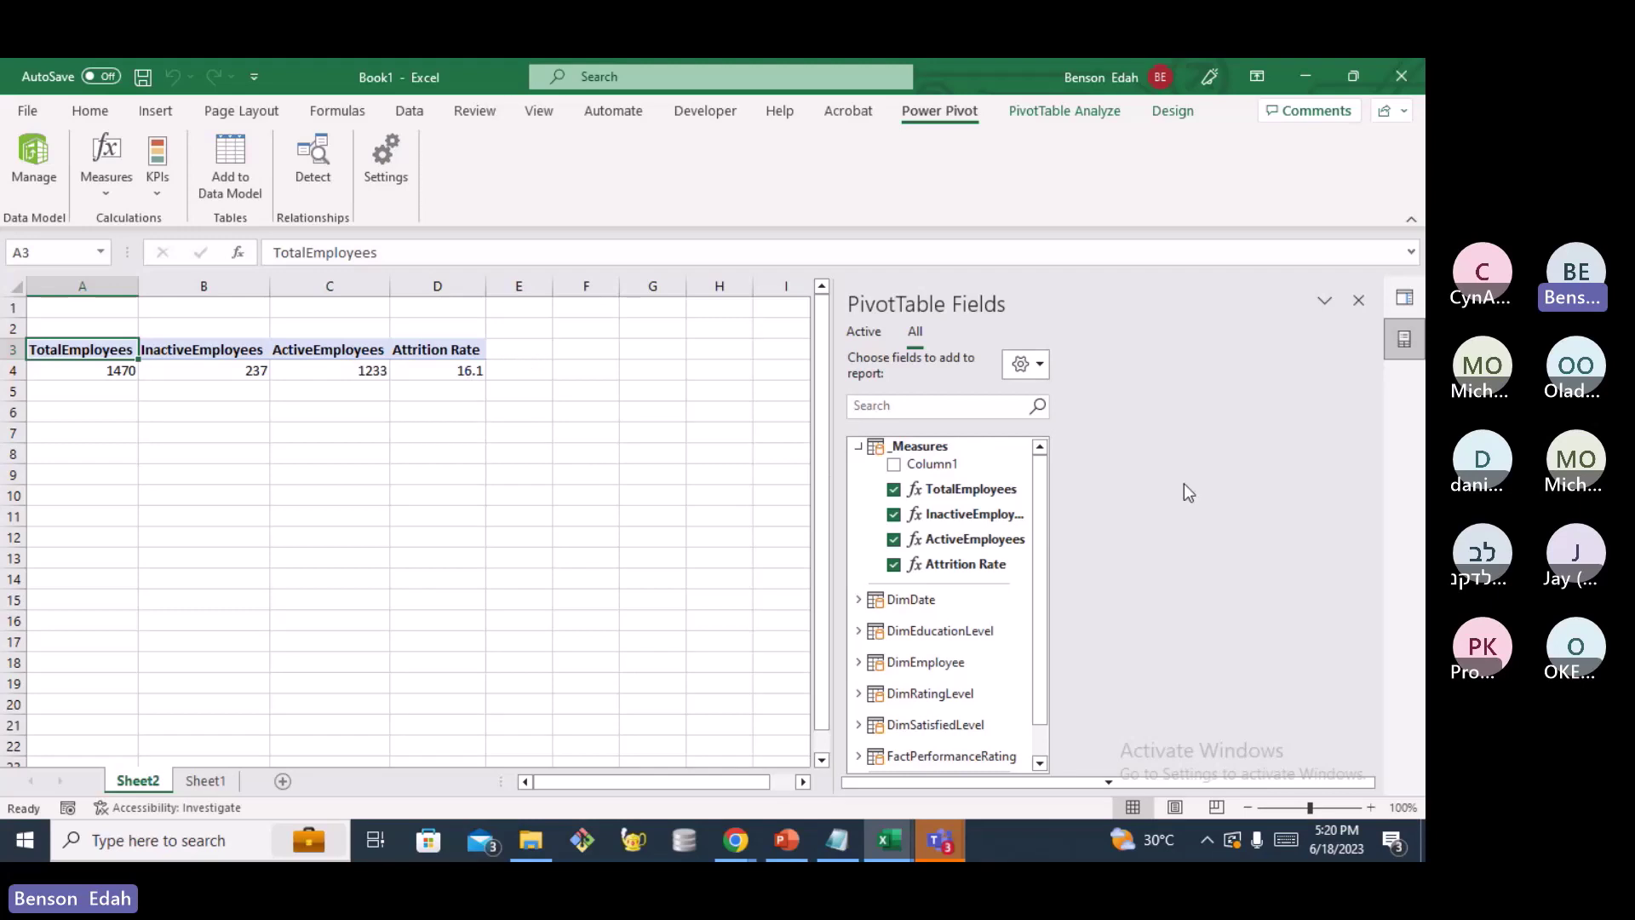
Scroll the PivotTable Fields list to review the four finished measures
scroll(969, 509, down, 1)
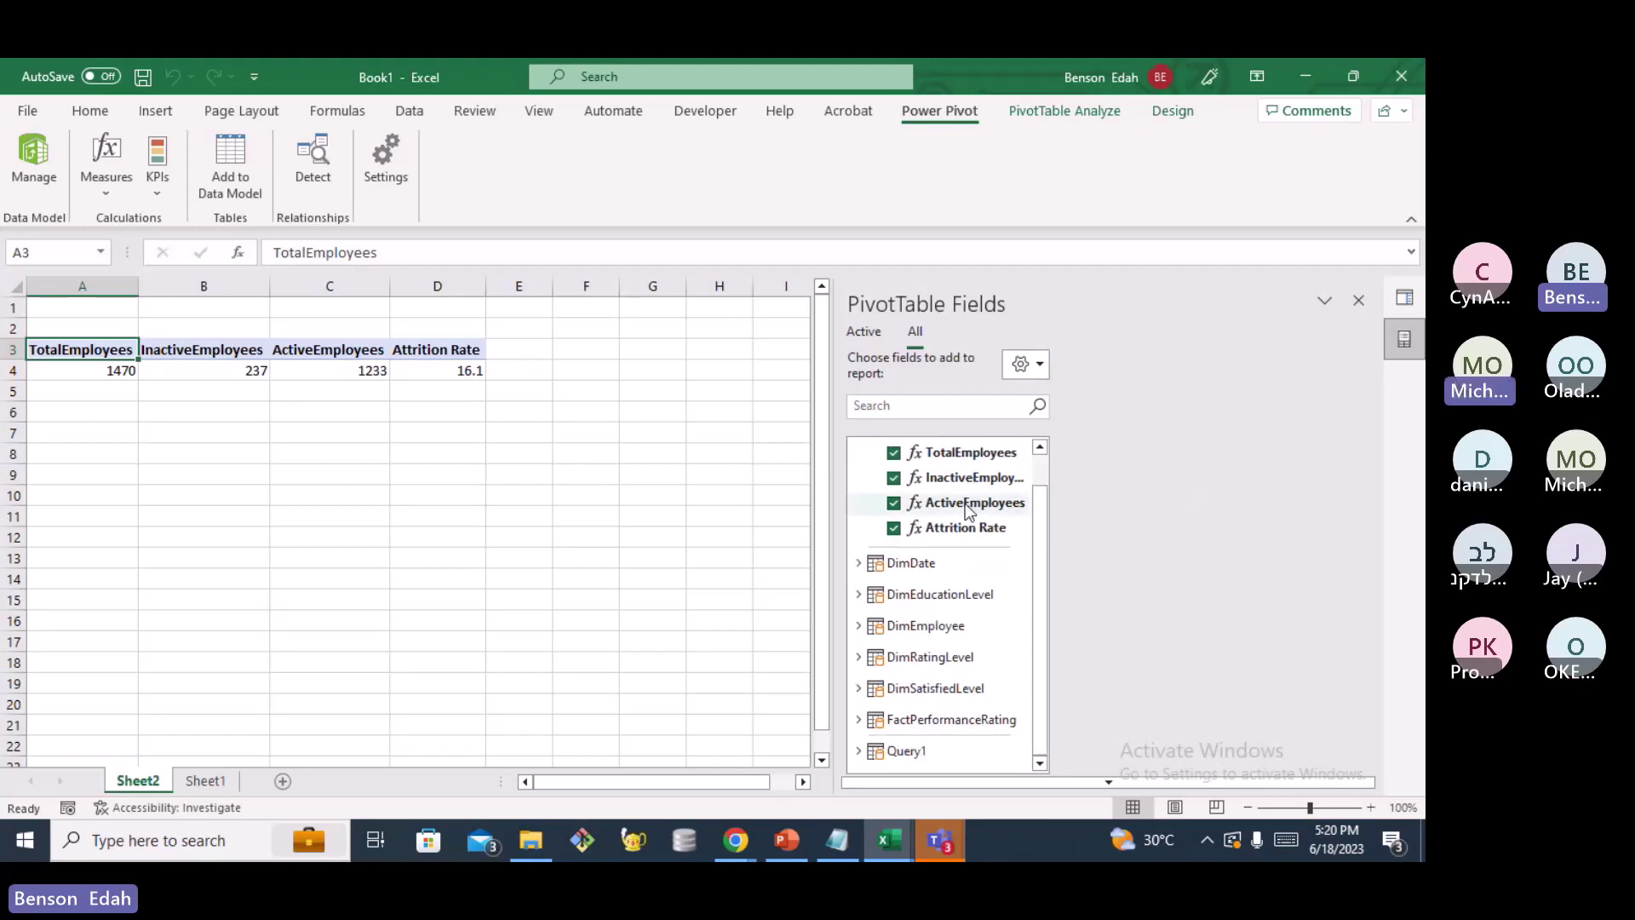
scroll(962, 504, up, 1)
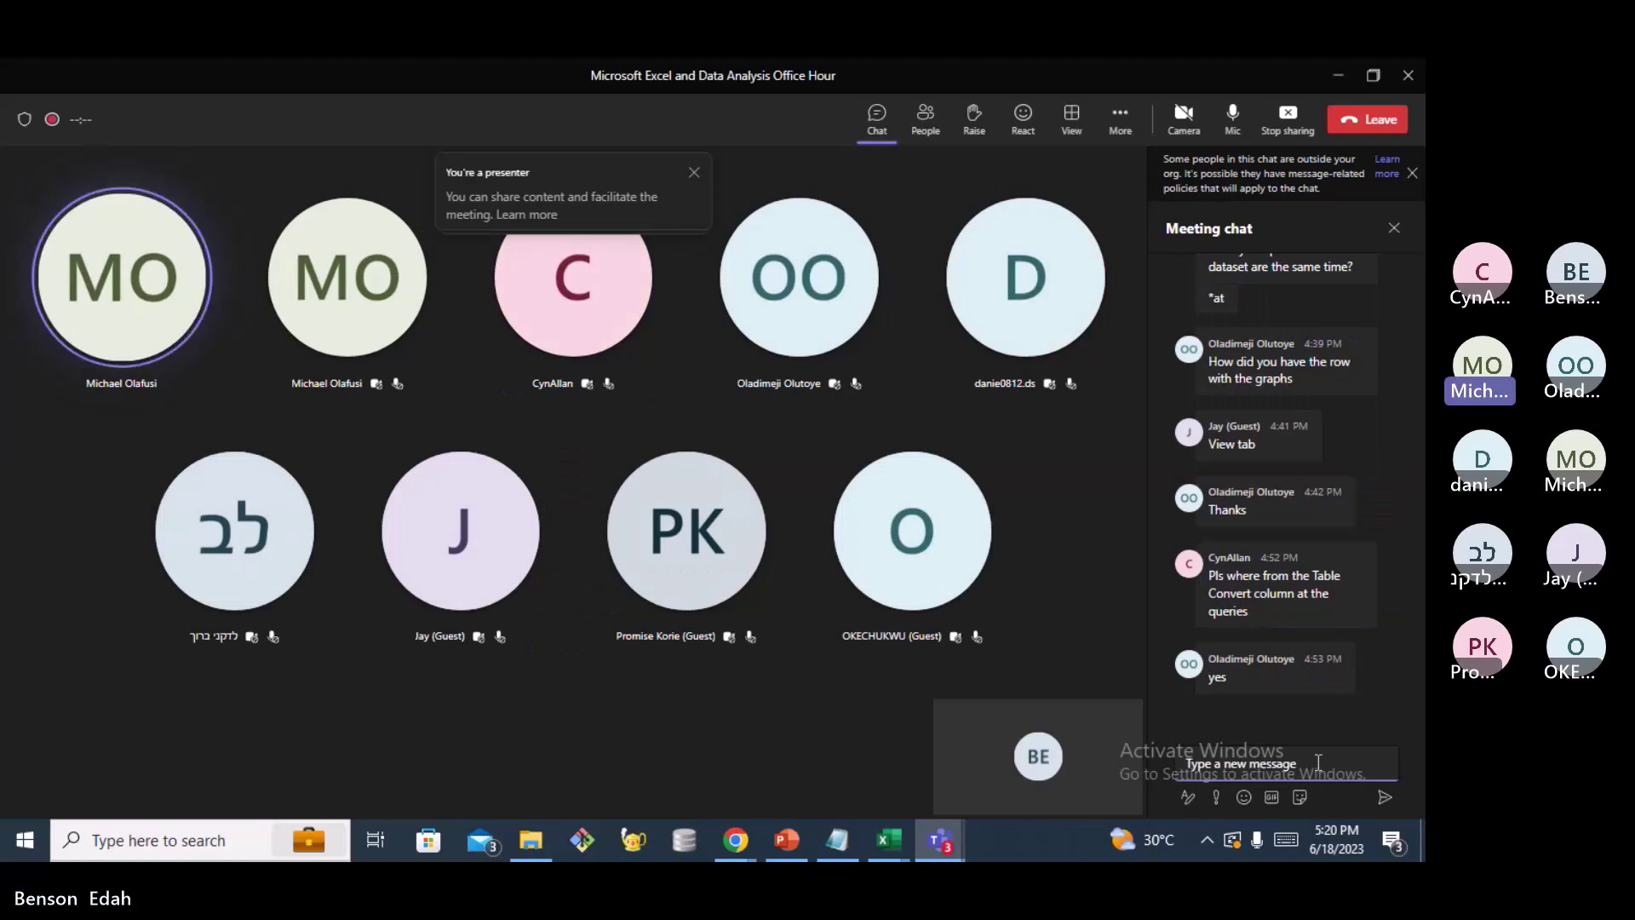
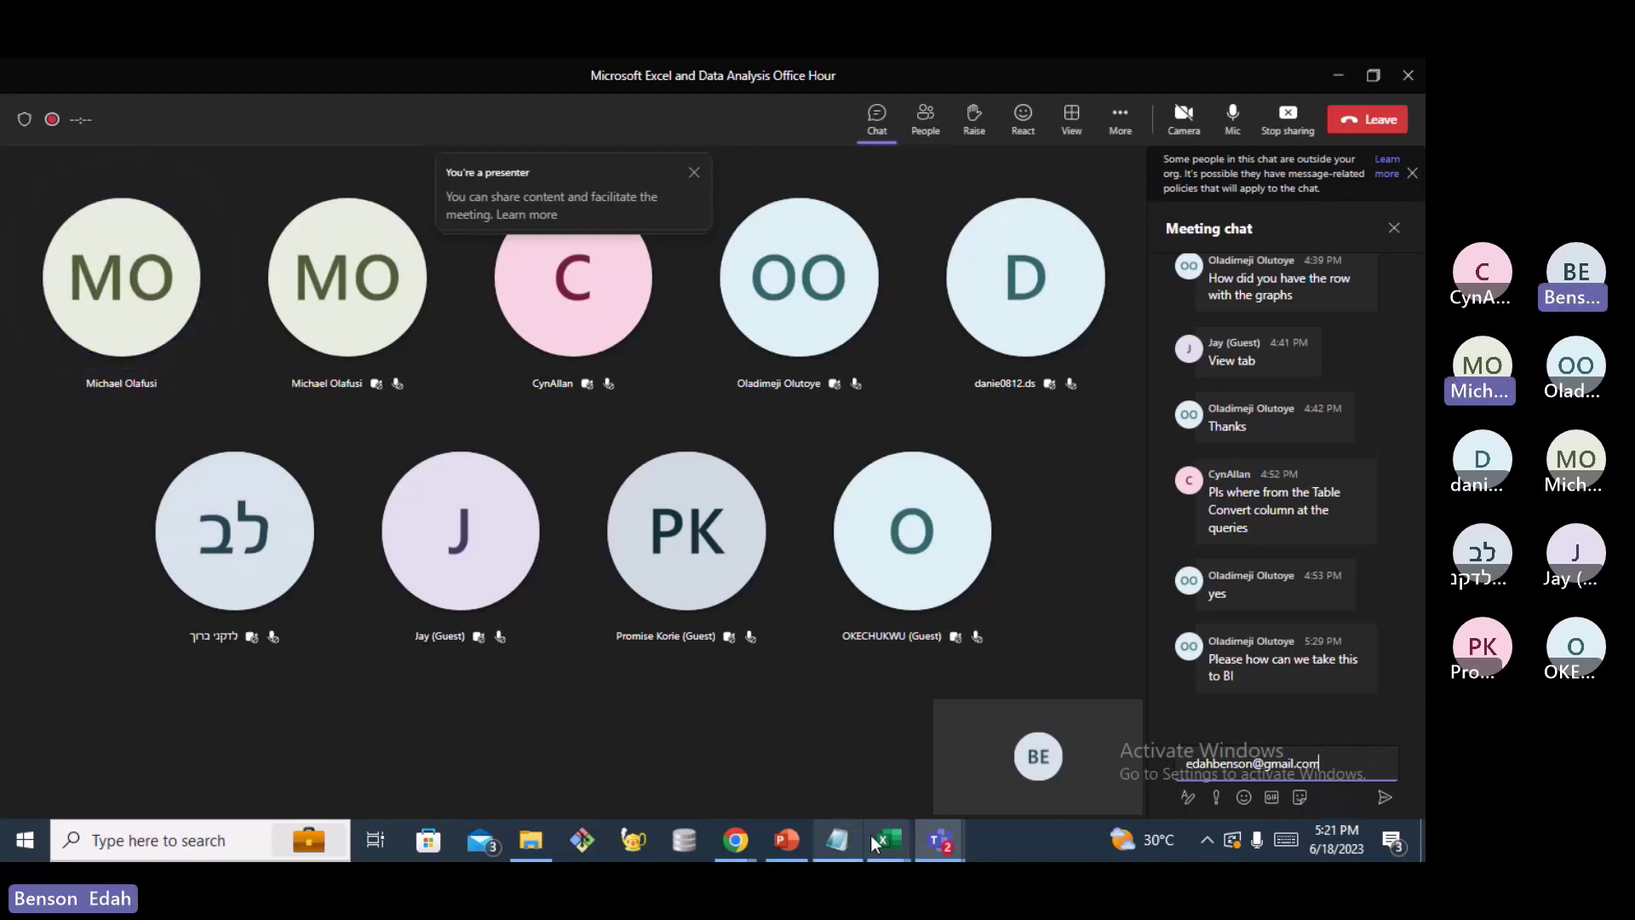
mouse_move(870, 834)
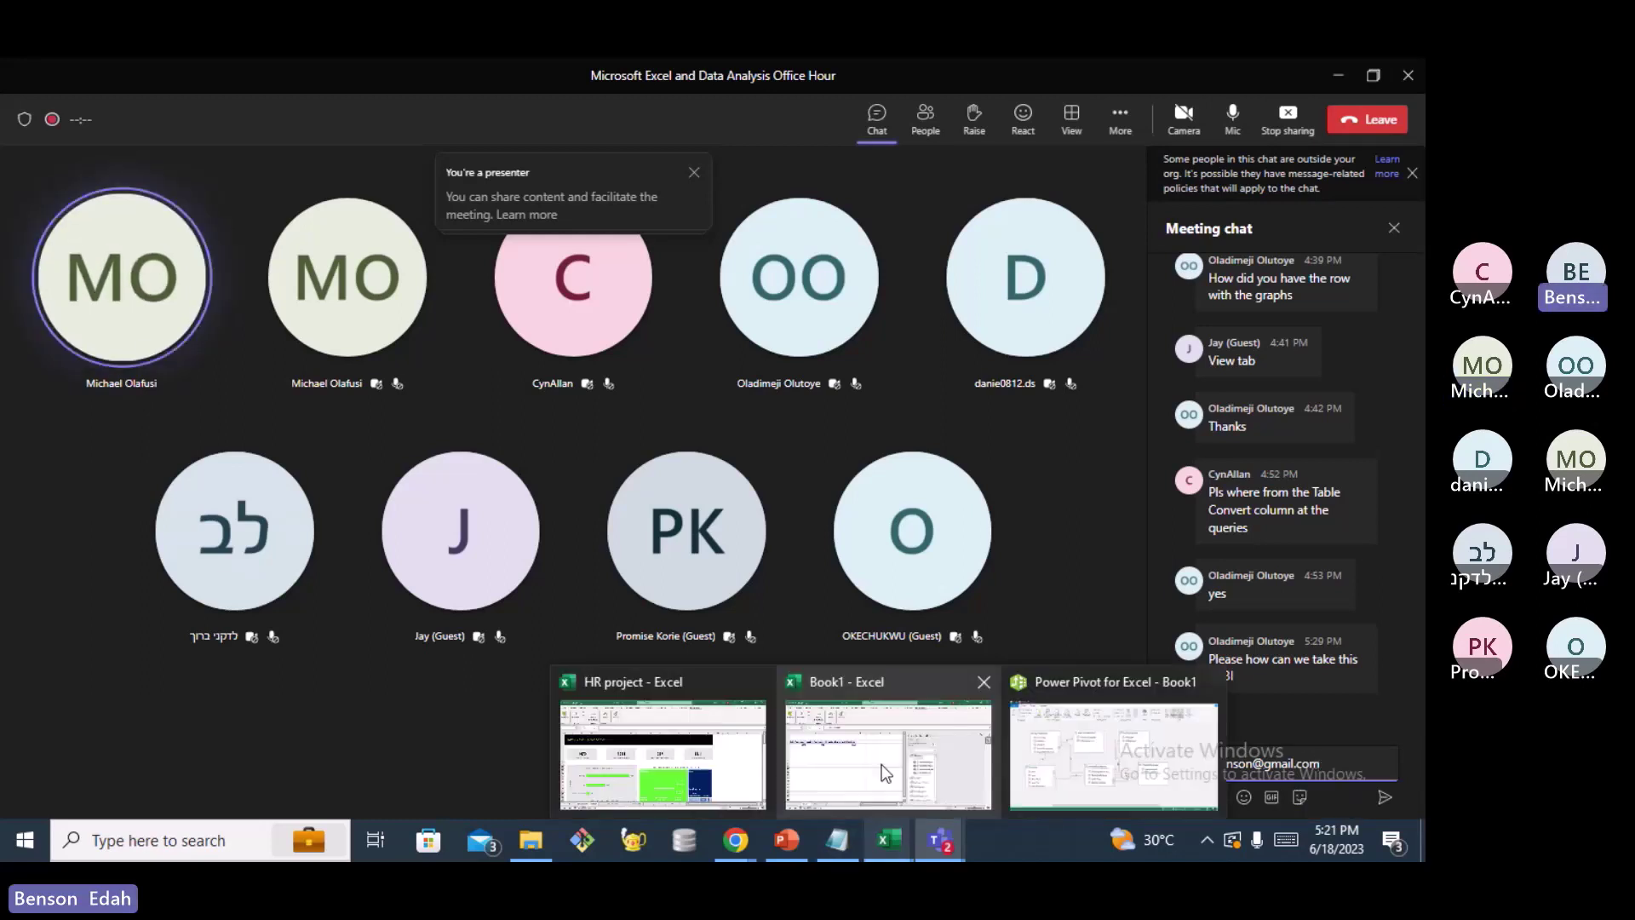
mouse_move(882, 764)
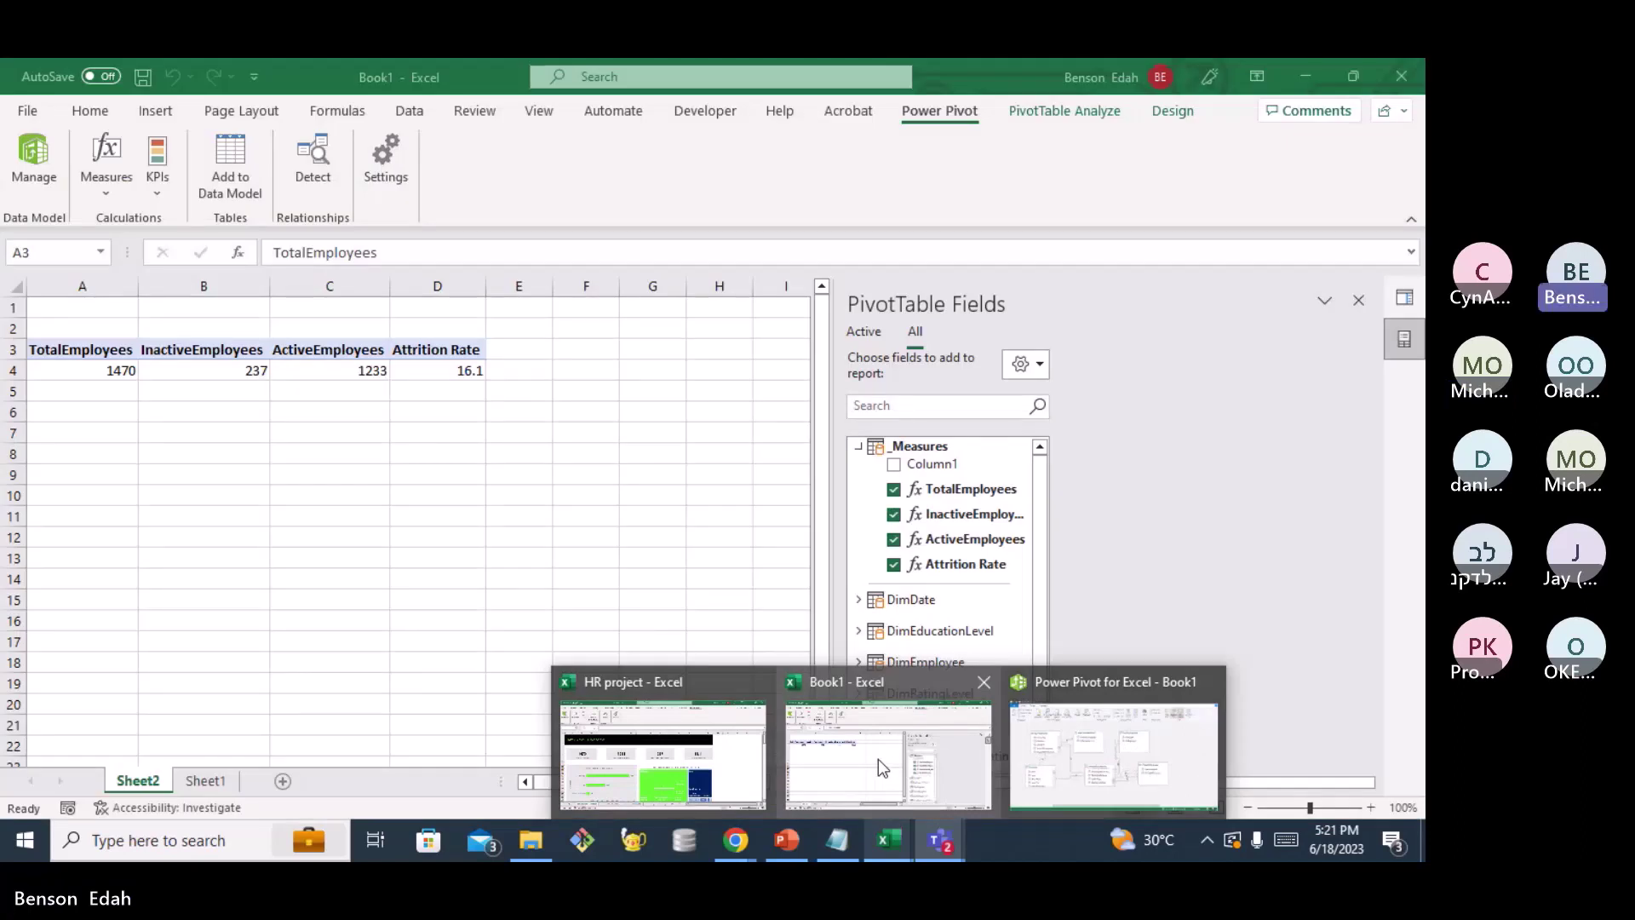
View the Book1 PivotTable, then switch back to the Teams meeting chat
click(880, 766)
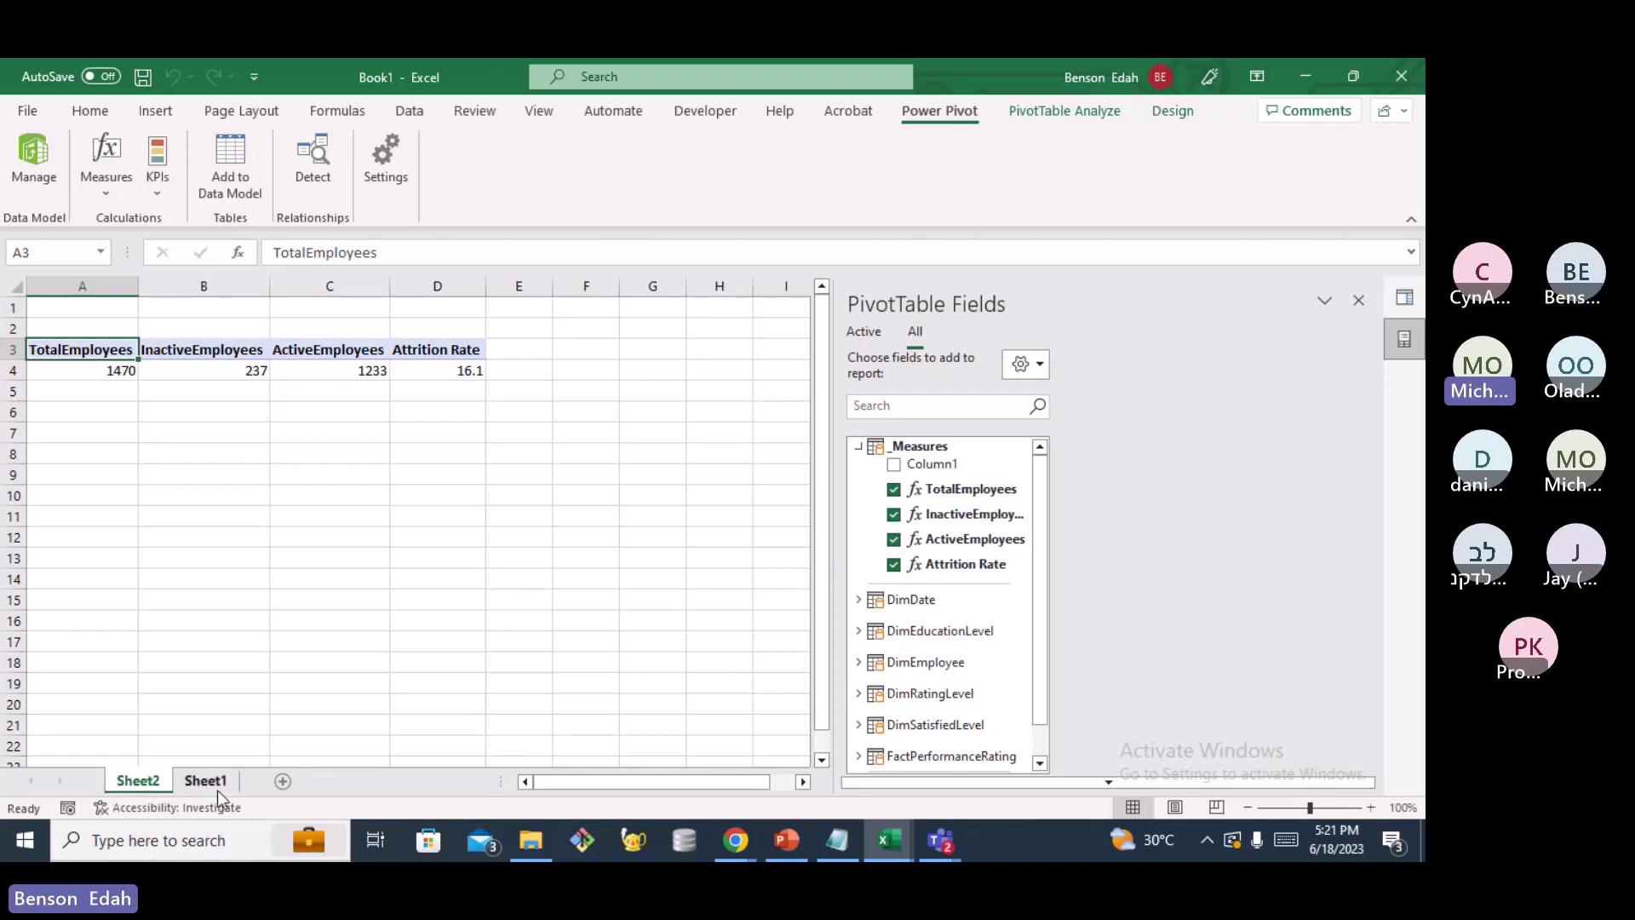
click(942, 841)
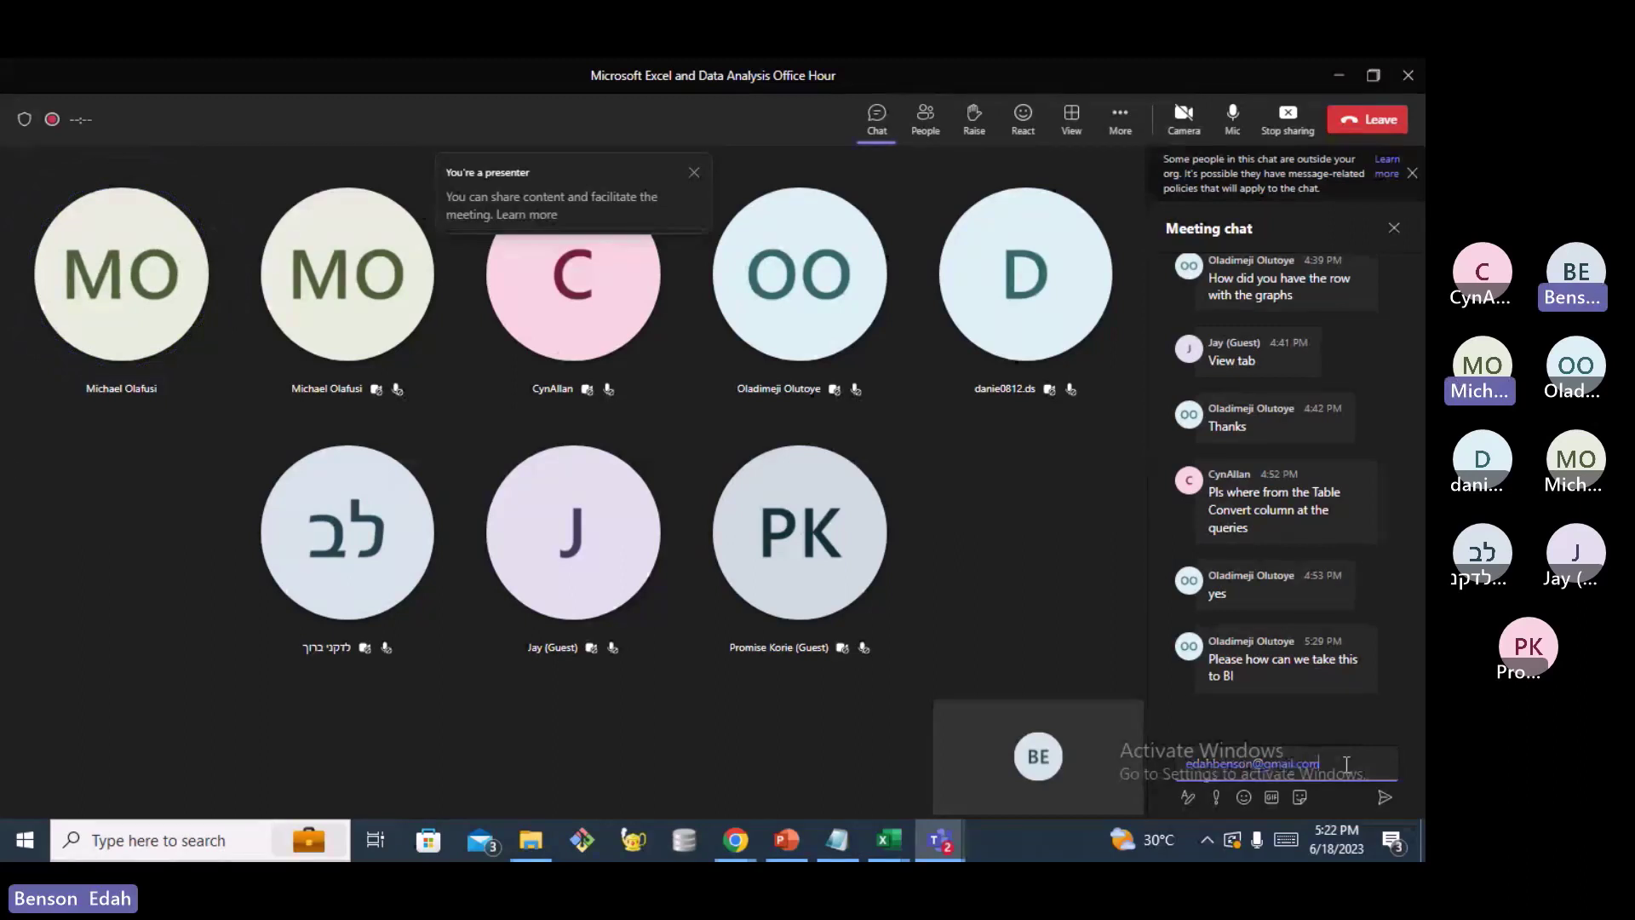
Send the drafted e-mail address reply in the Teams meeting chat
key(Return)
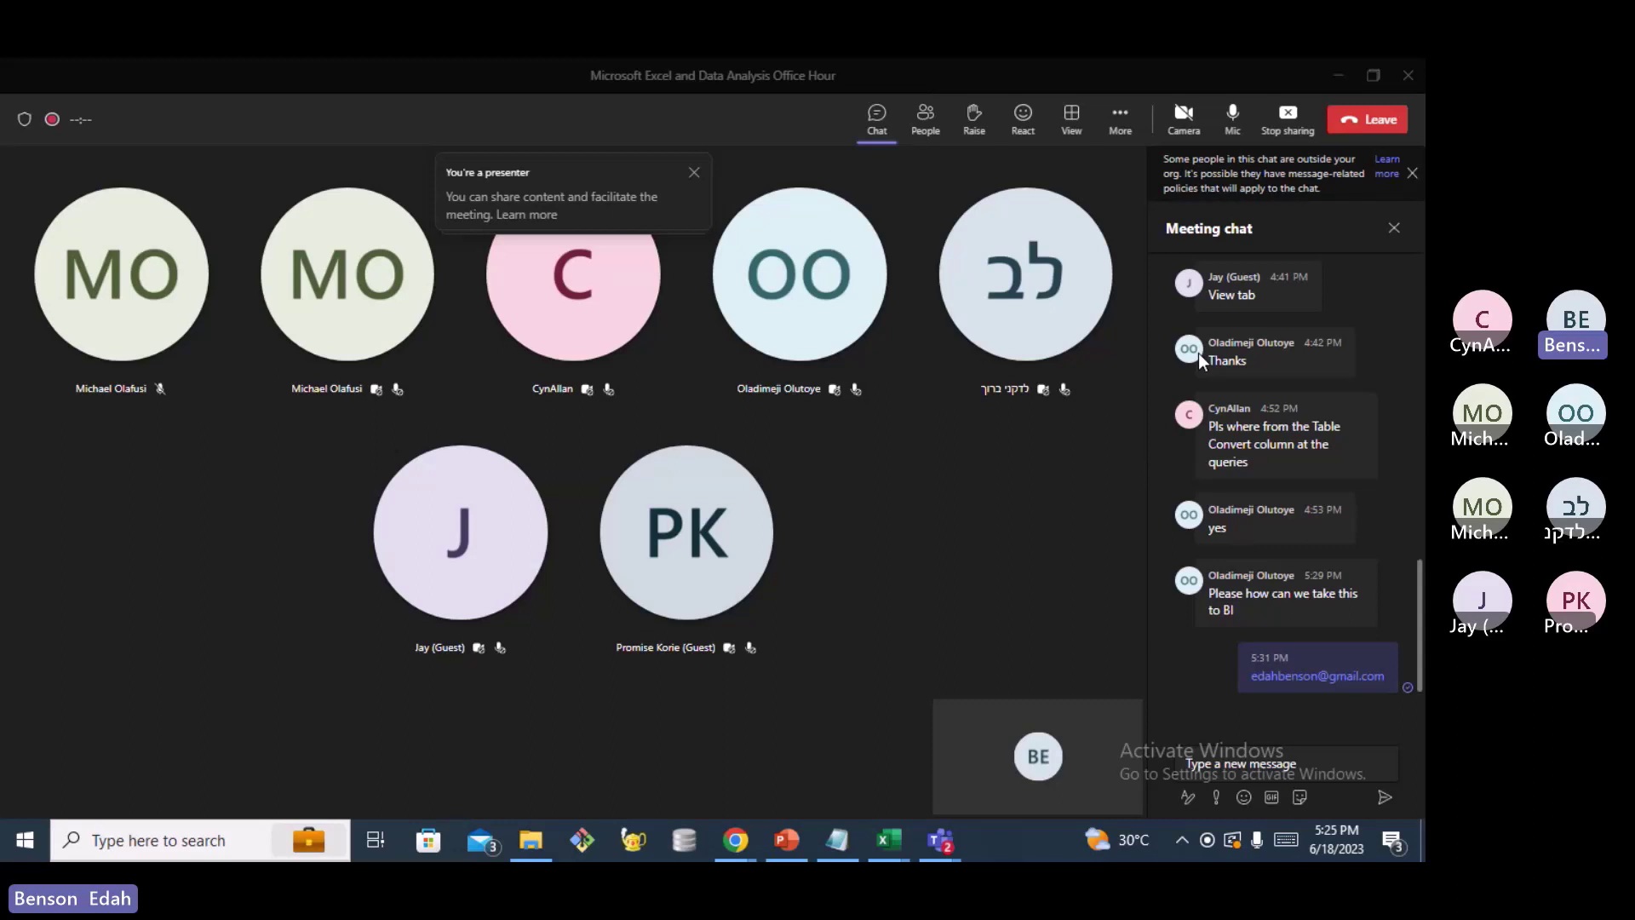
Reply in the Teams meeting chat to the attendee asking about BI with your e-mail address
click(1198, 351)
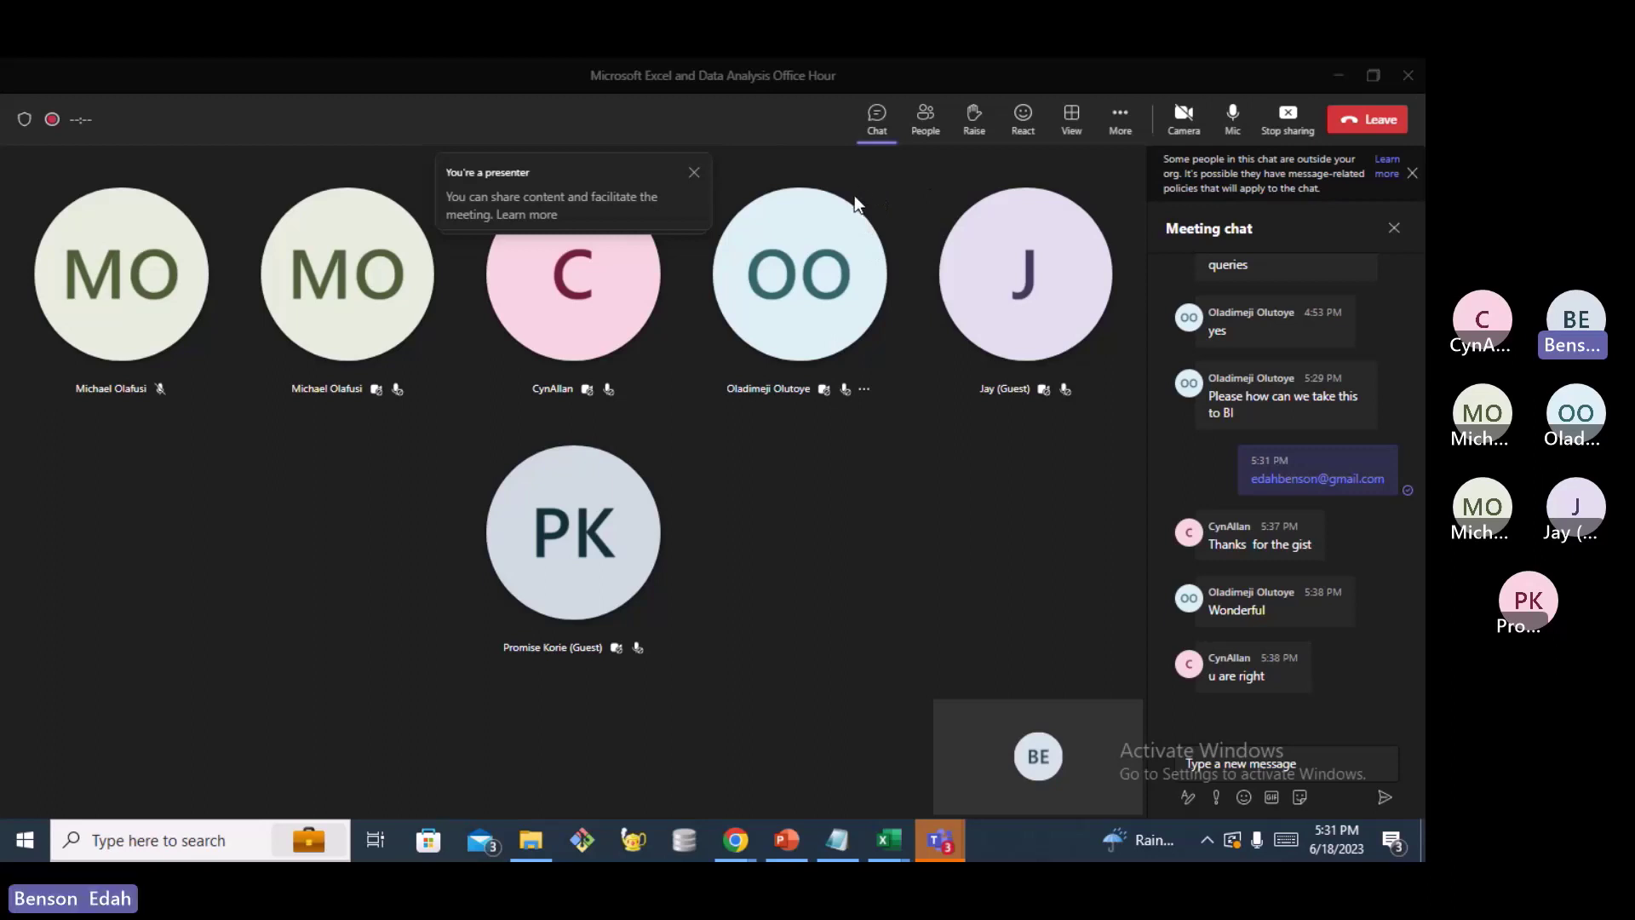
click(849, 246)
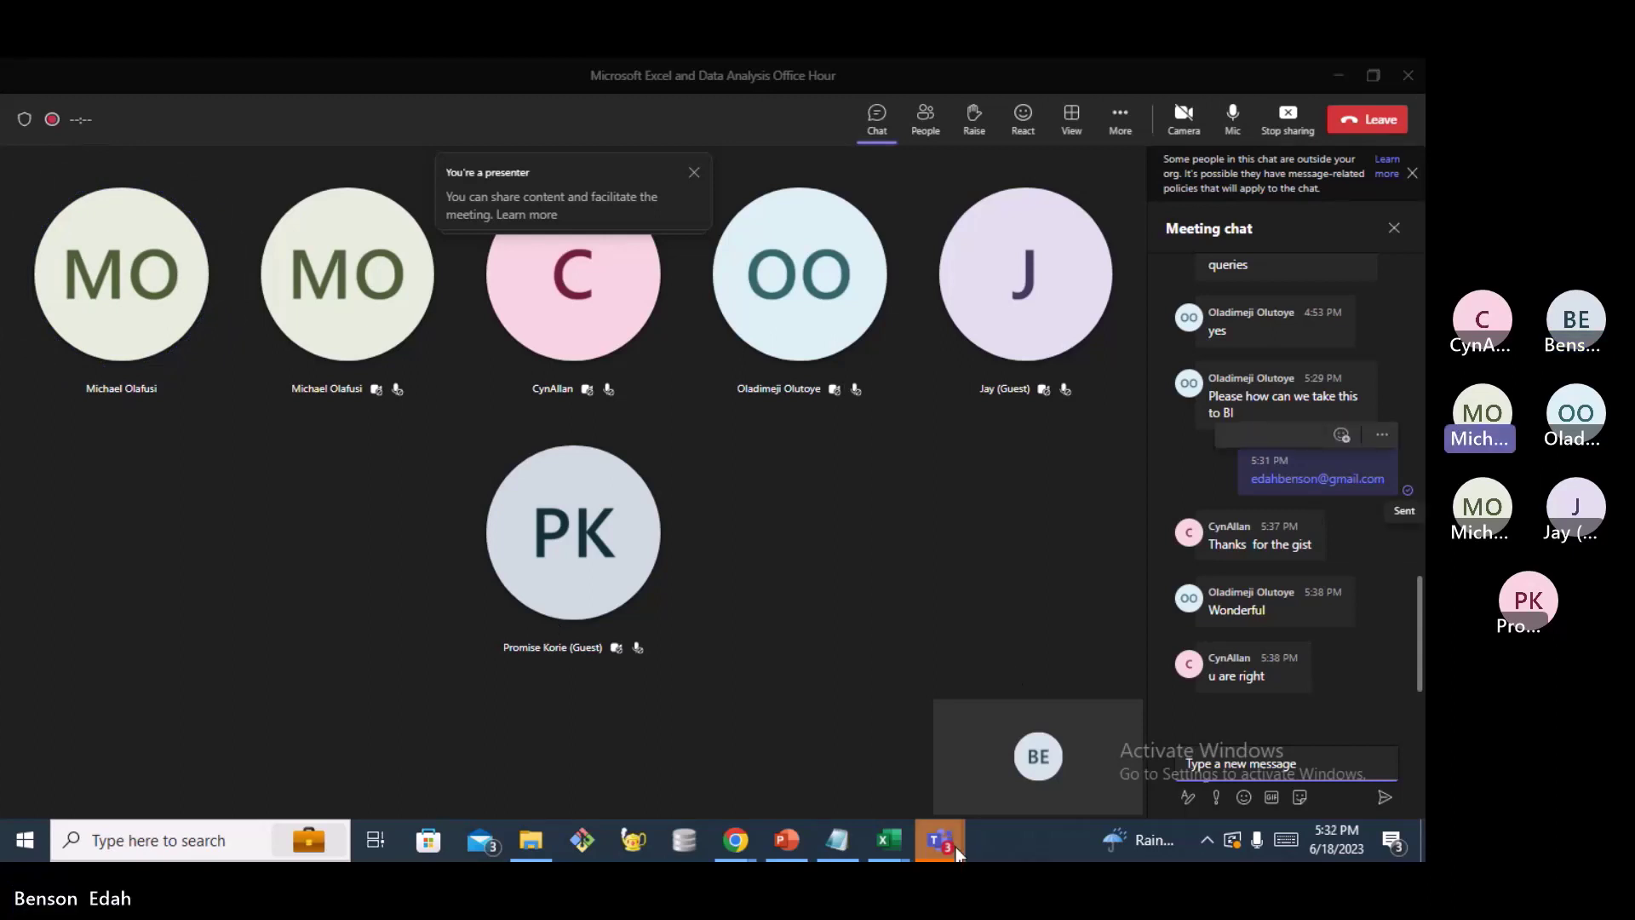
mouse_move(956, 848)
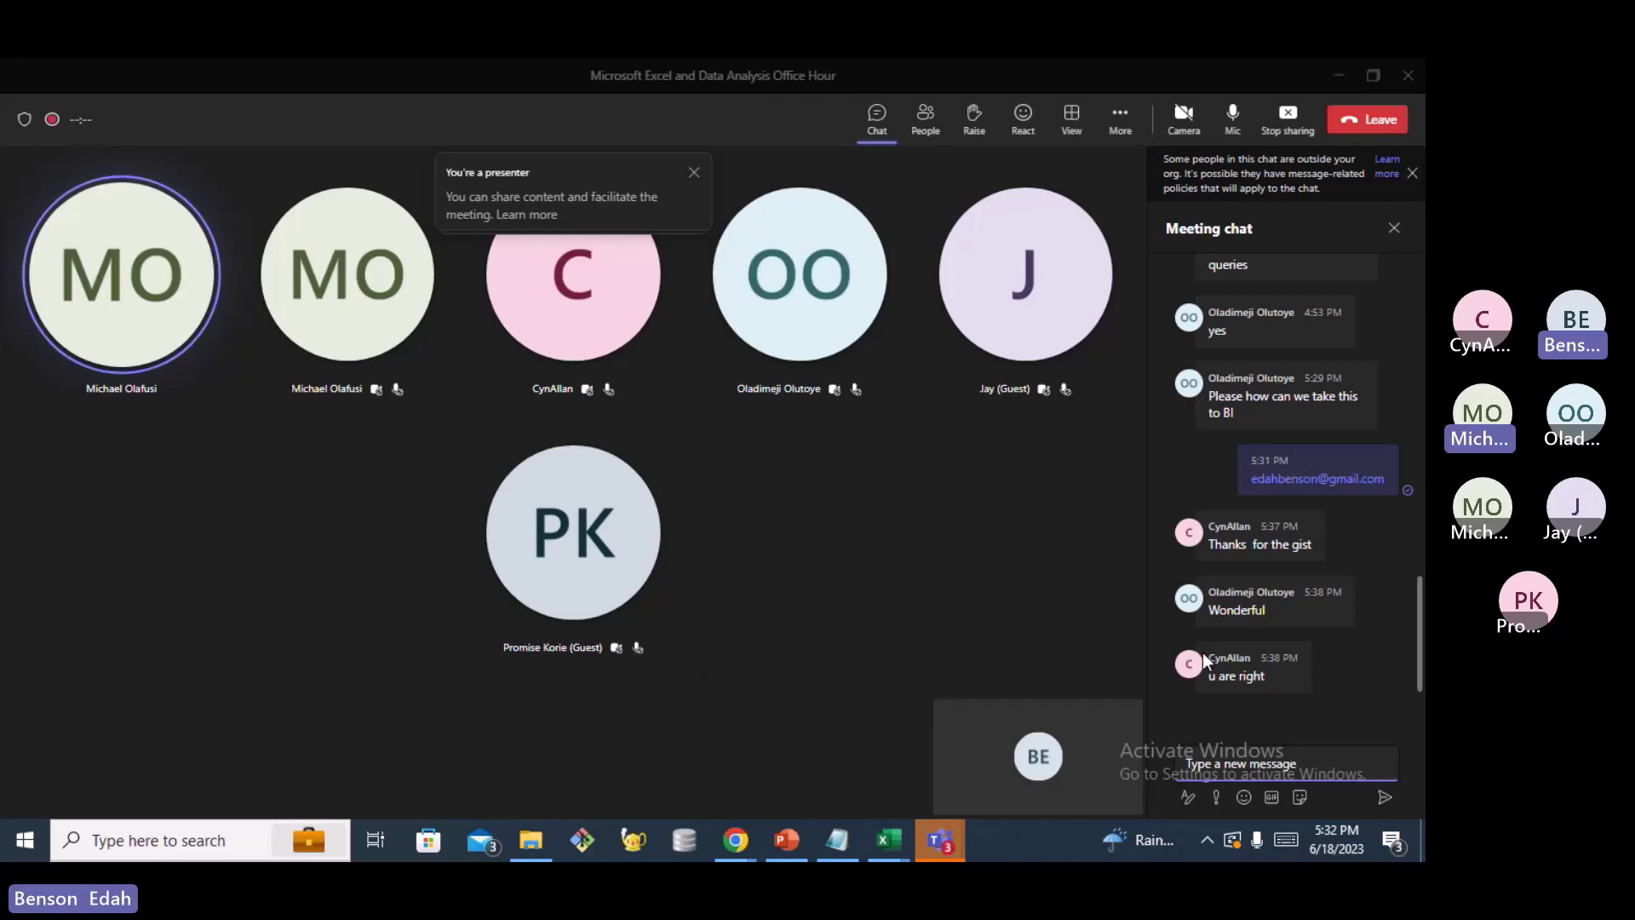
mouse_move(1203, 660)
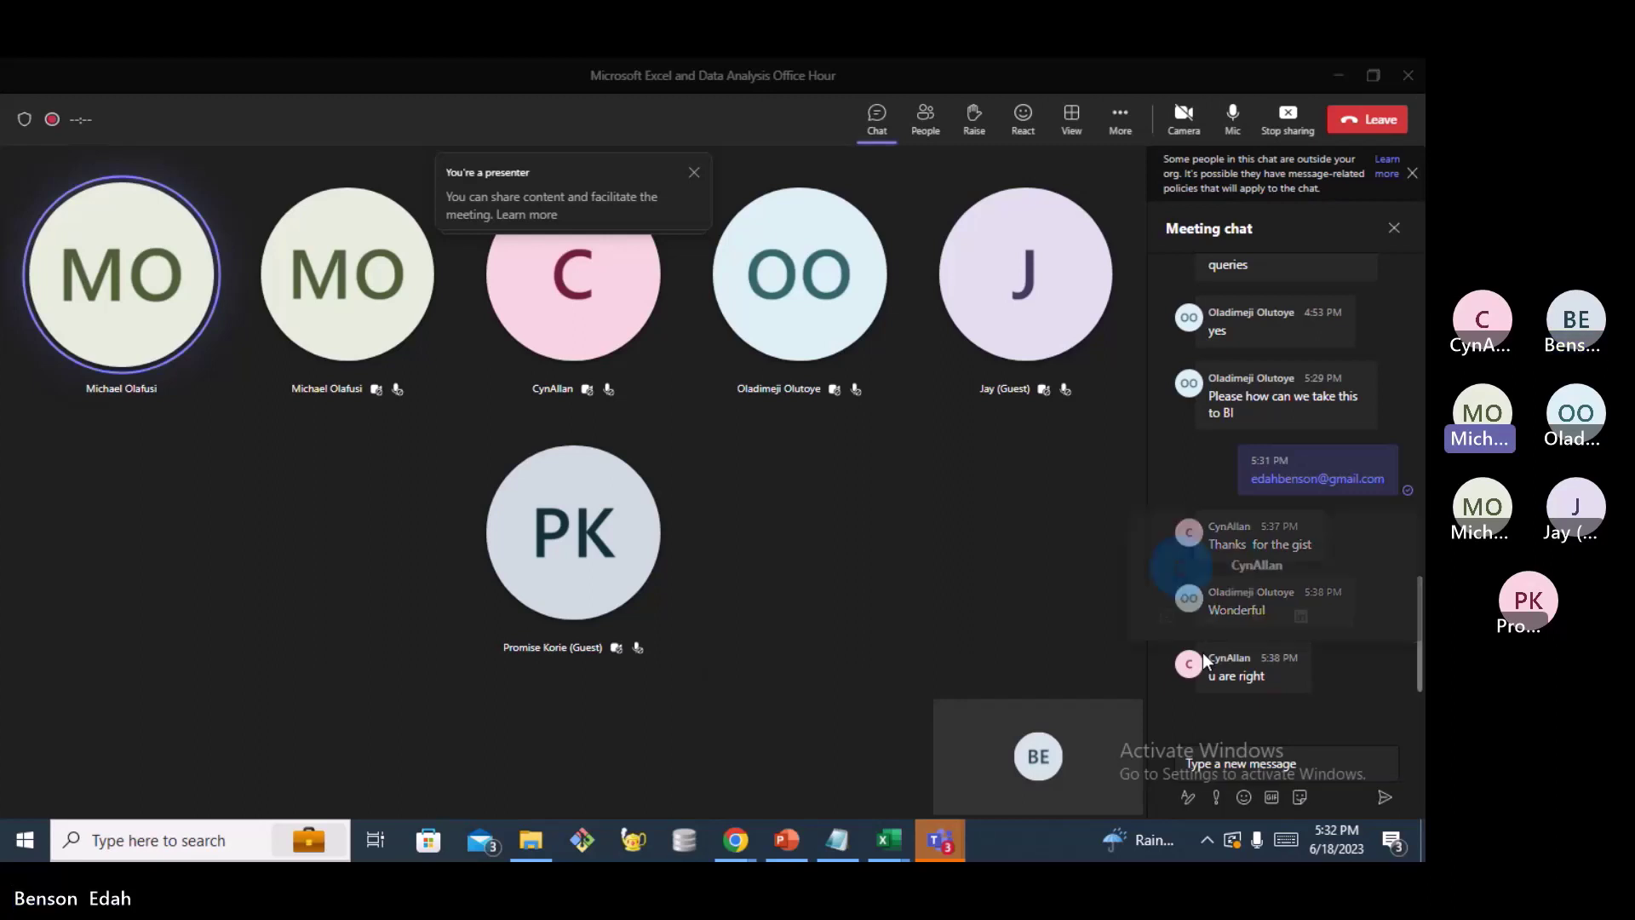